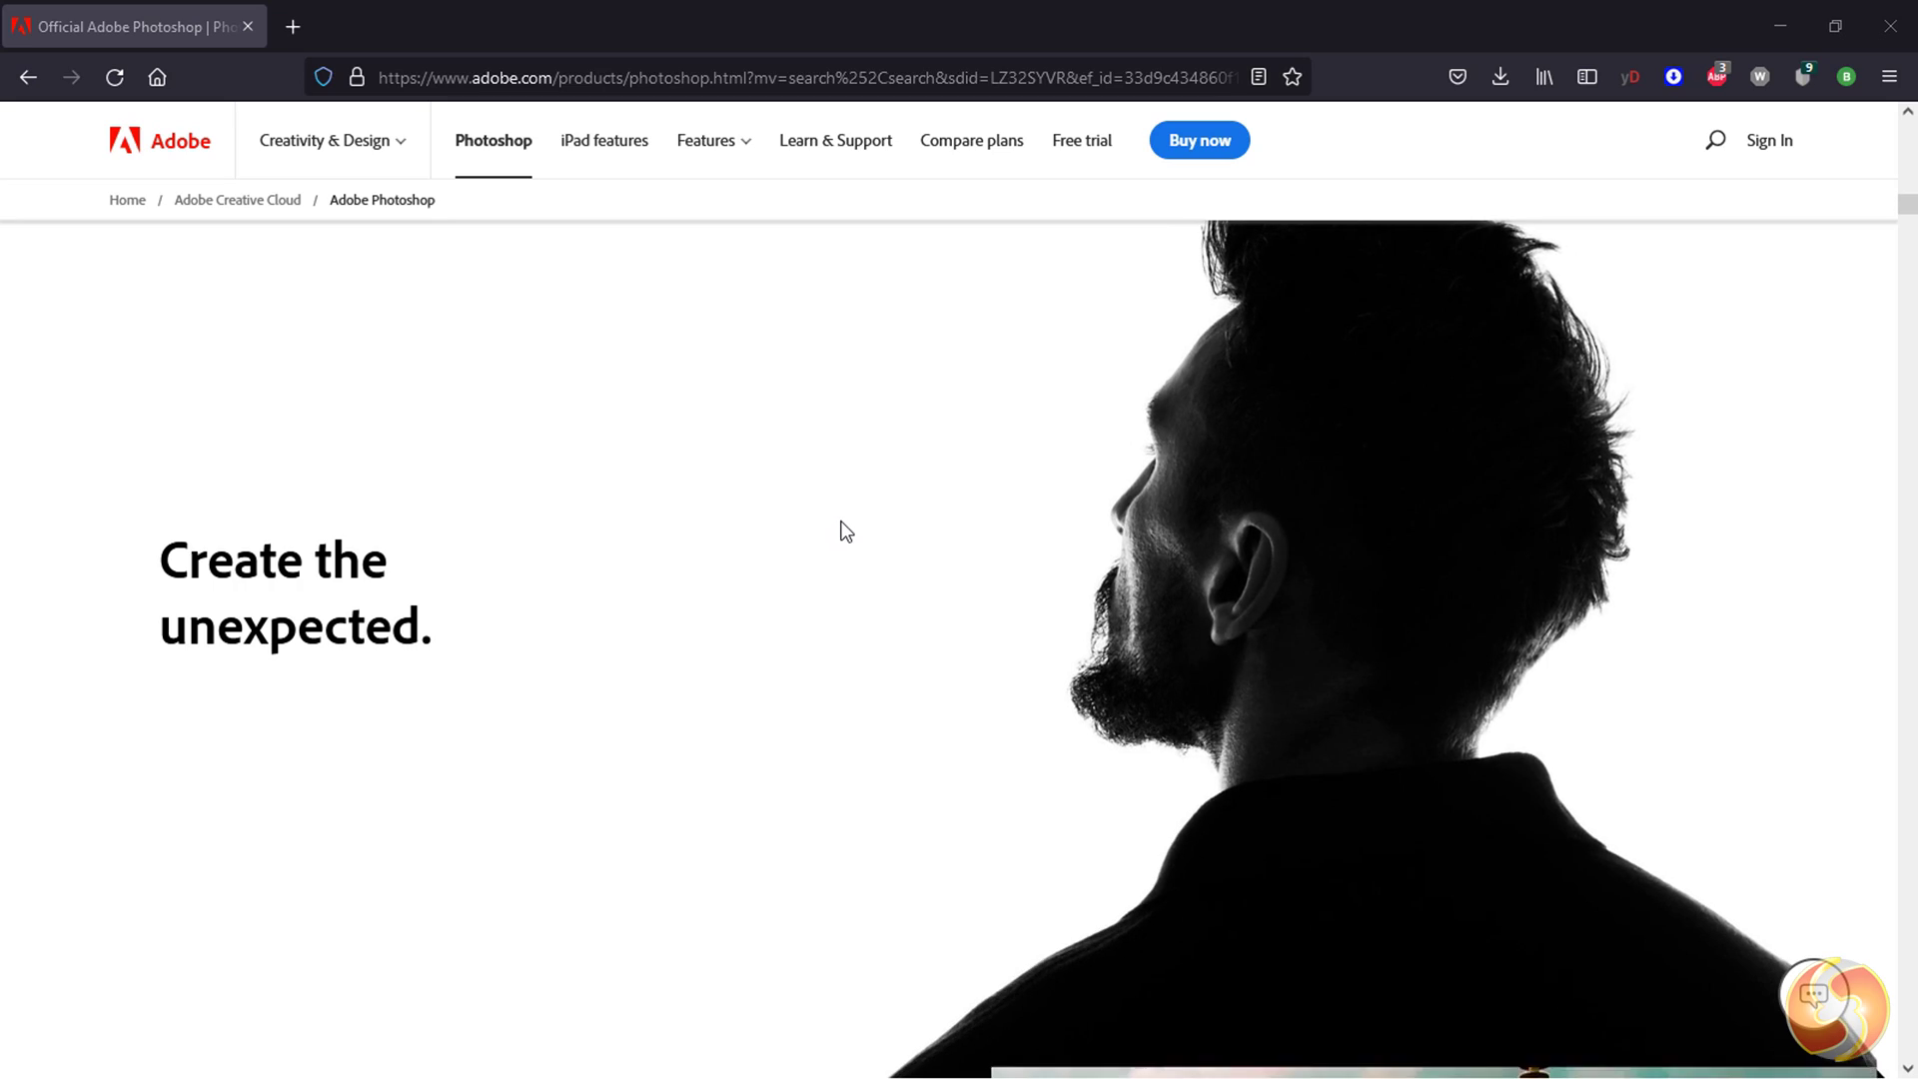
Scroll the Photoshop product page past the hero animation to the 'Remix your pics.' section.
scroll(841, 537, down, 5)
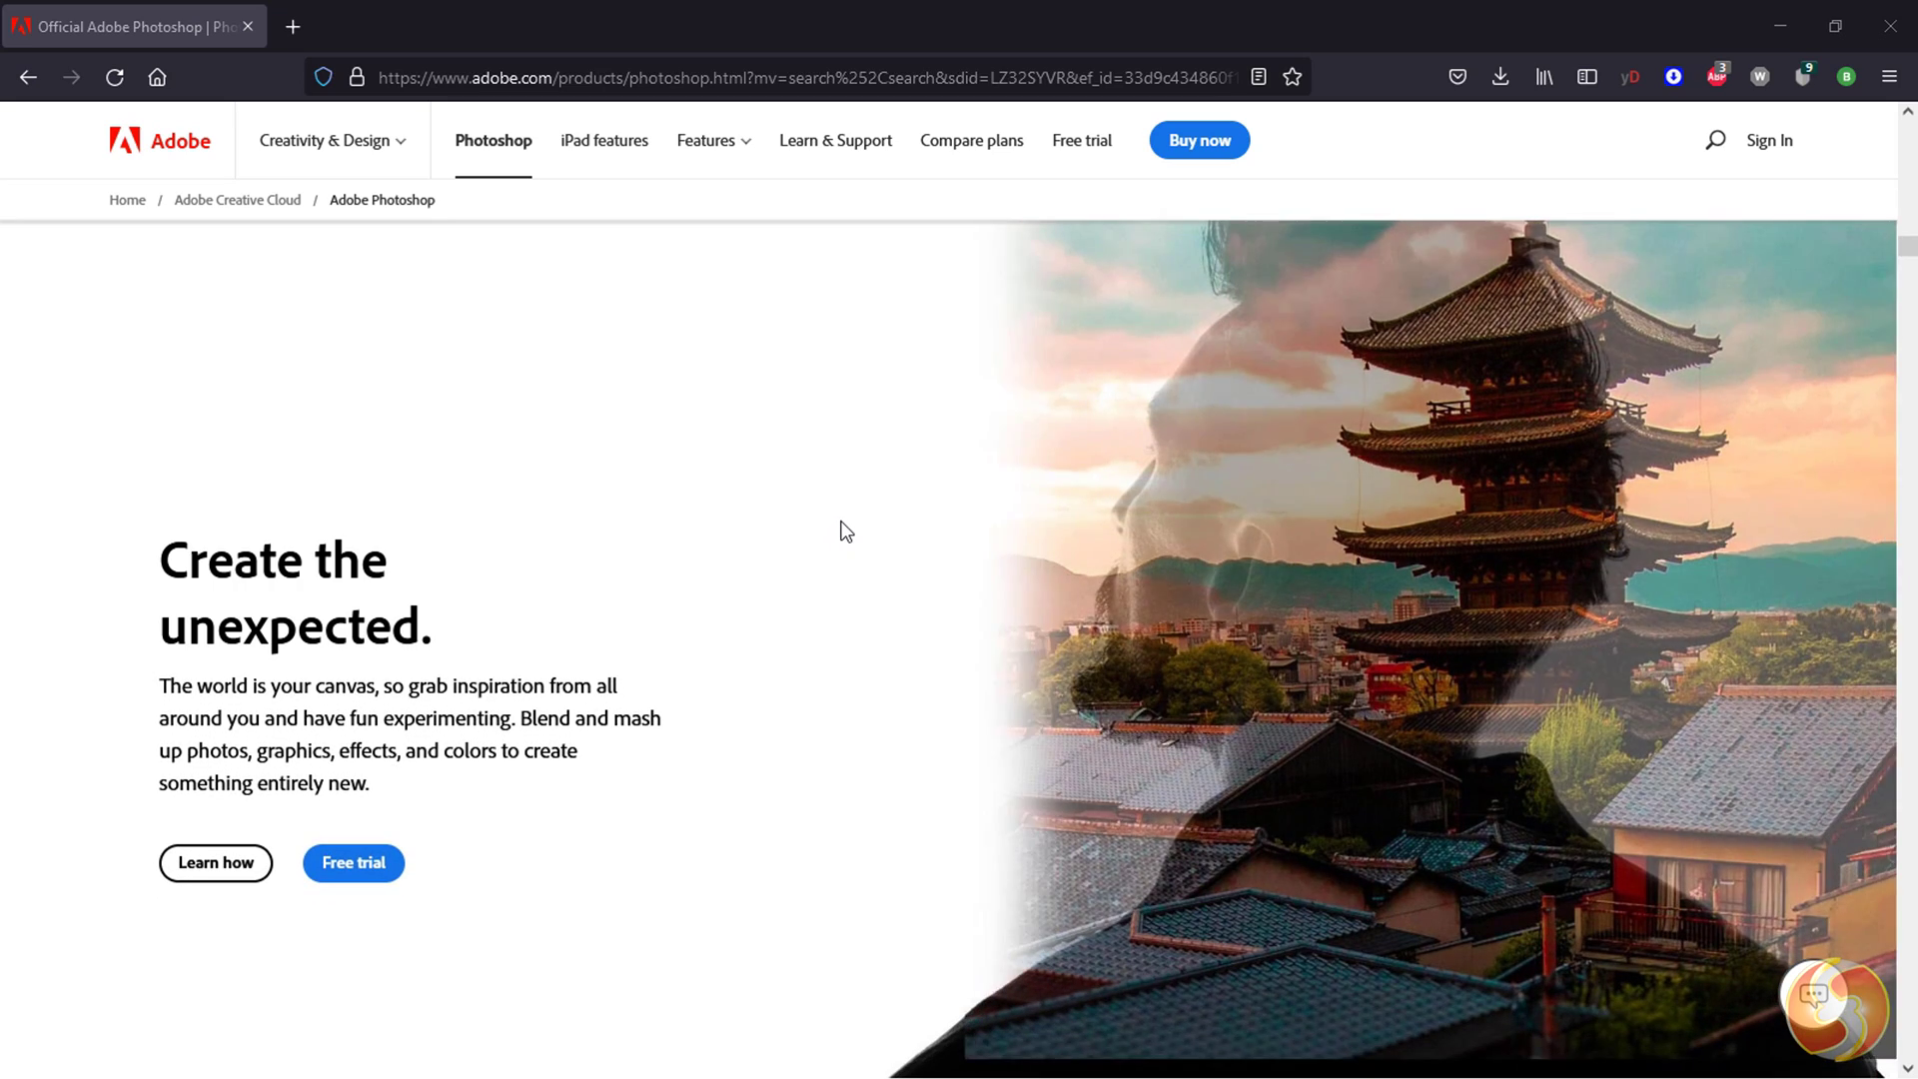
scroll(847, 532, down, 5)
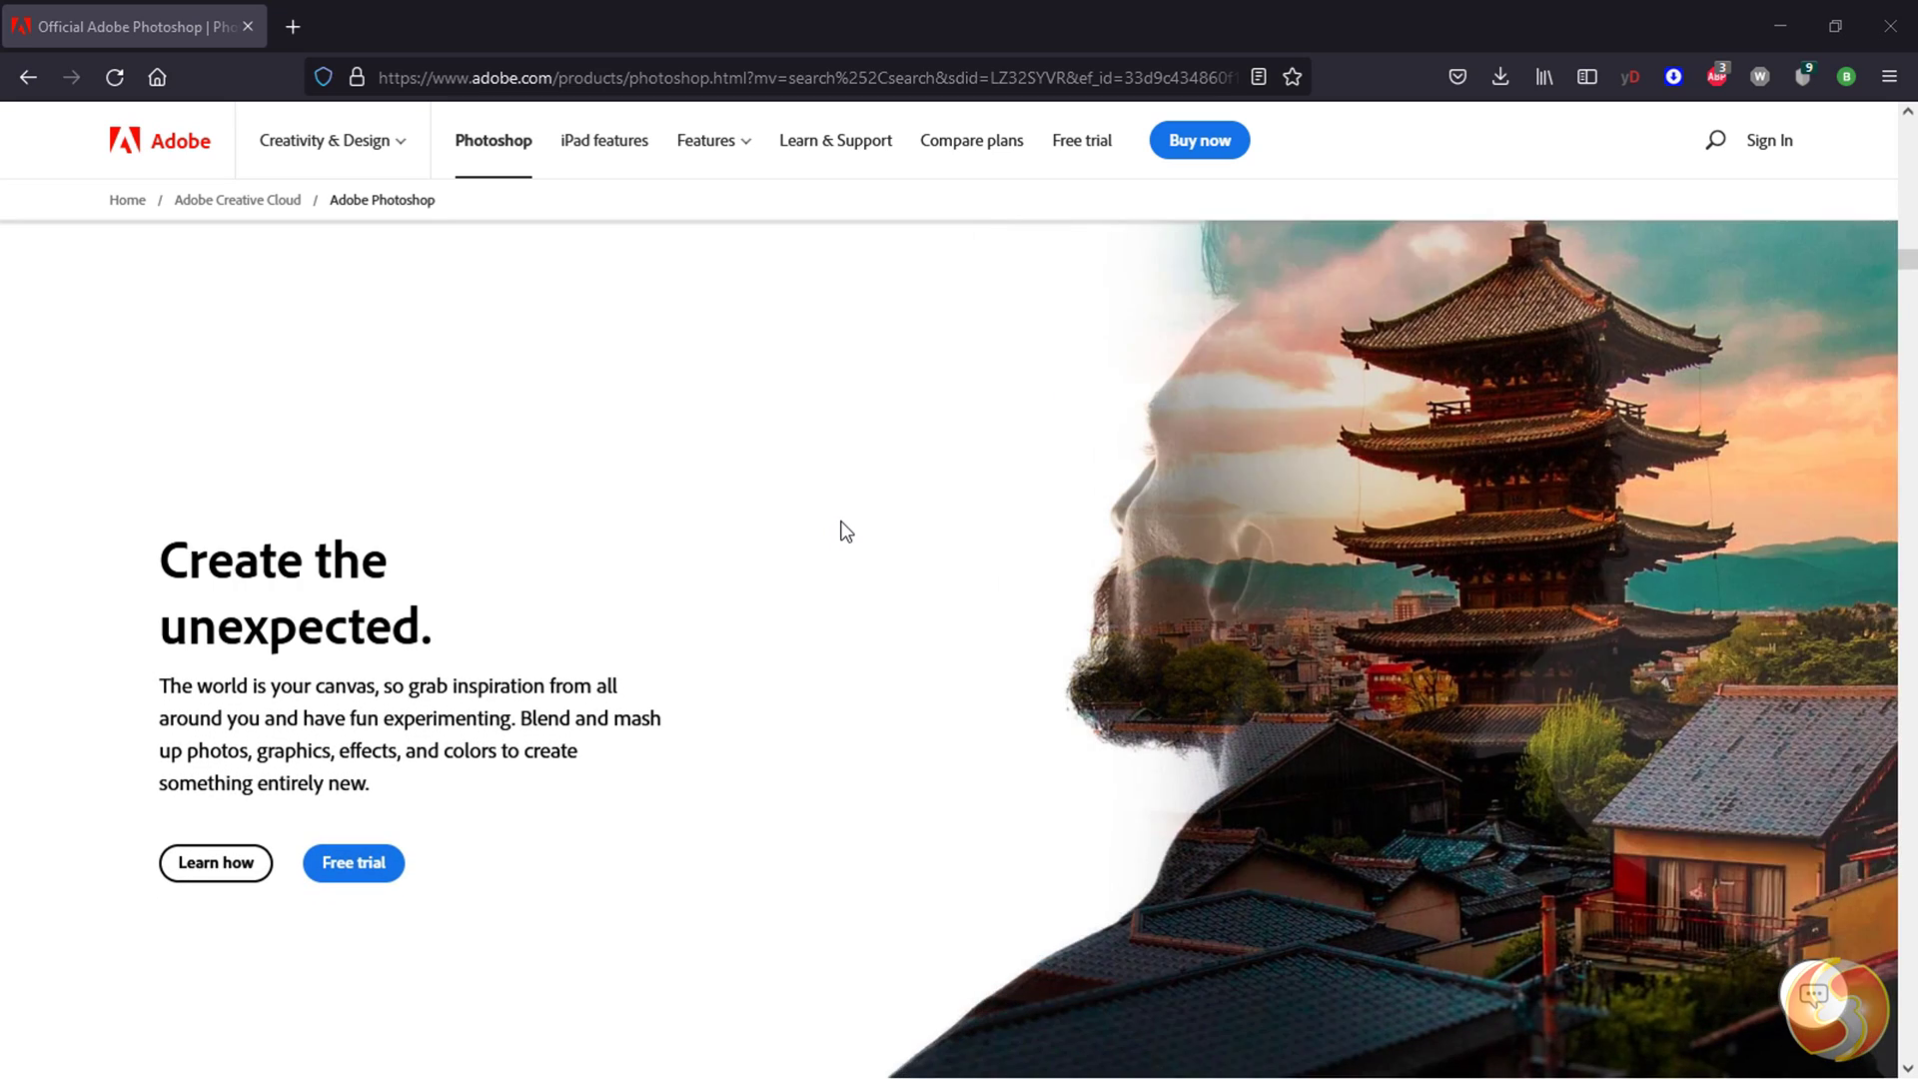
scroll(846, 529, down, 5)
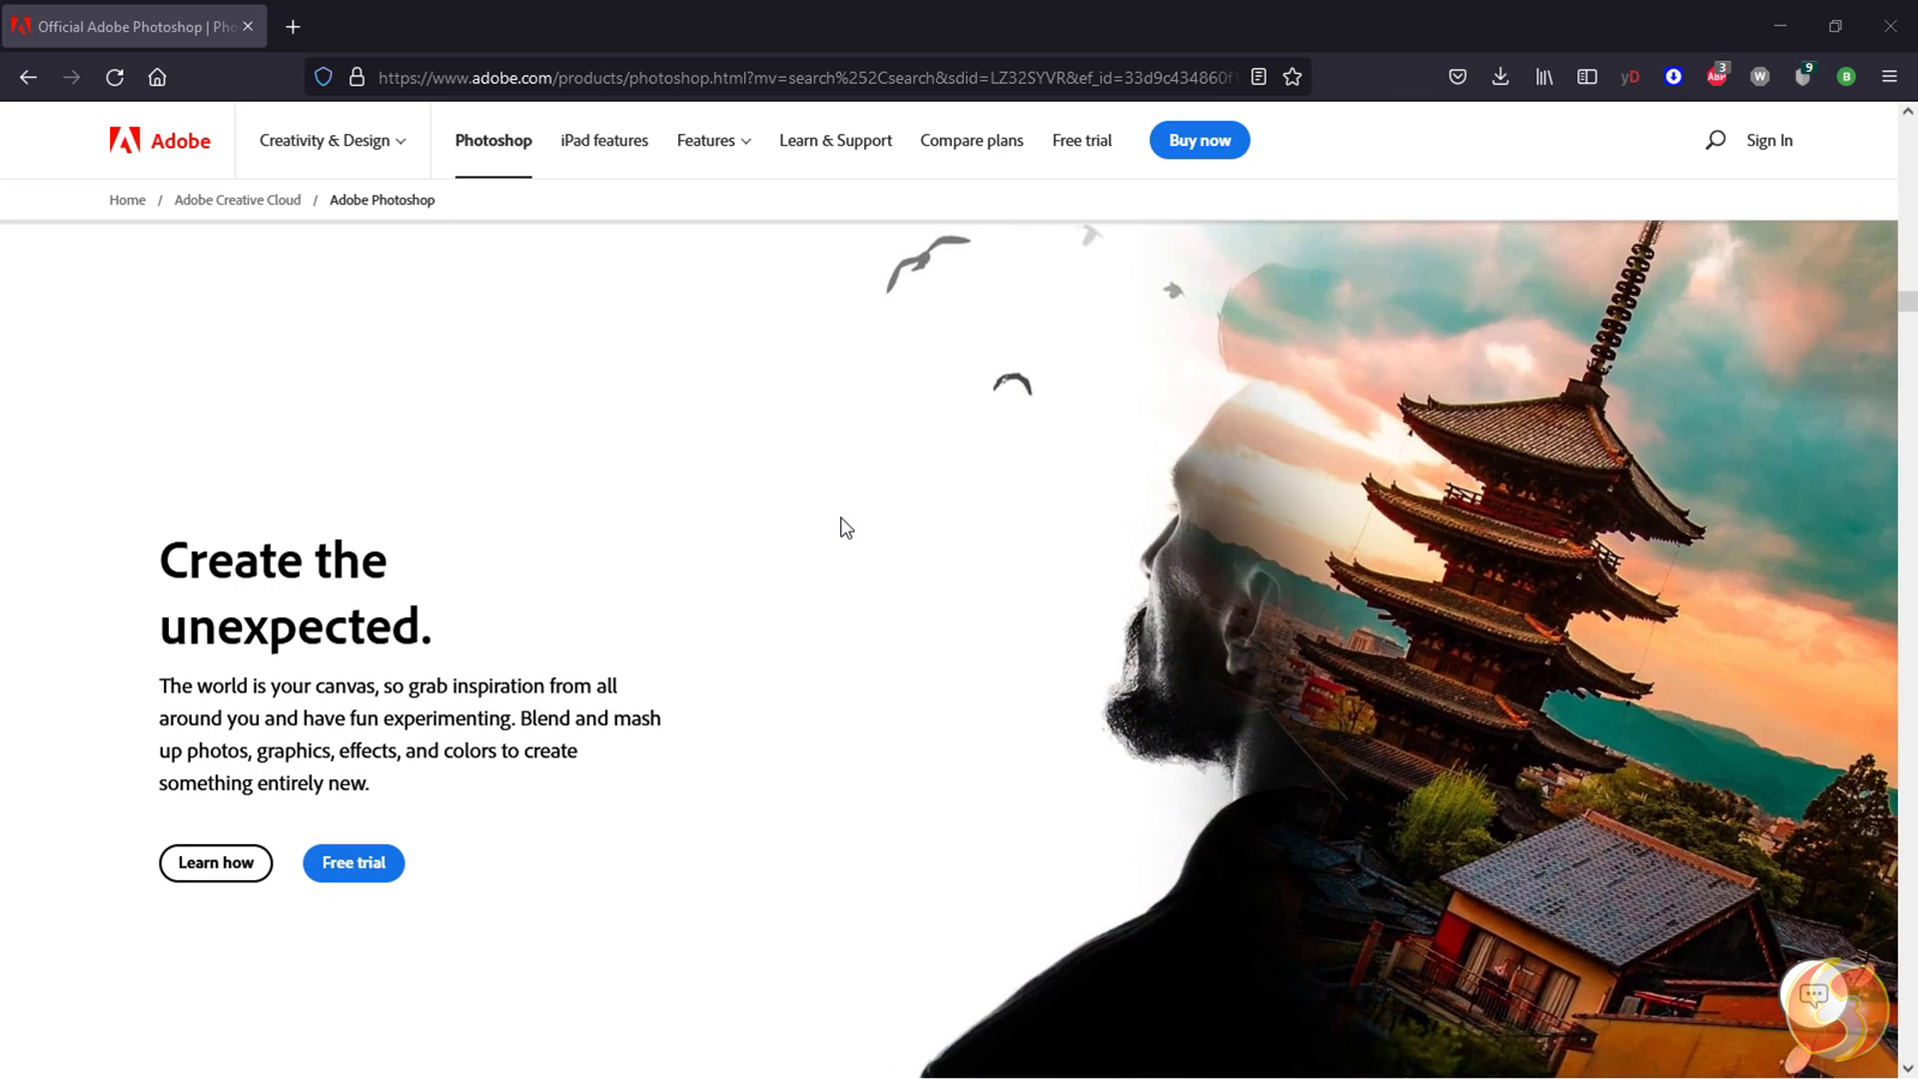
scroll(894, 584, down, 5)
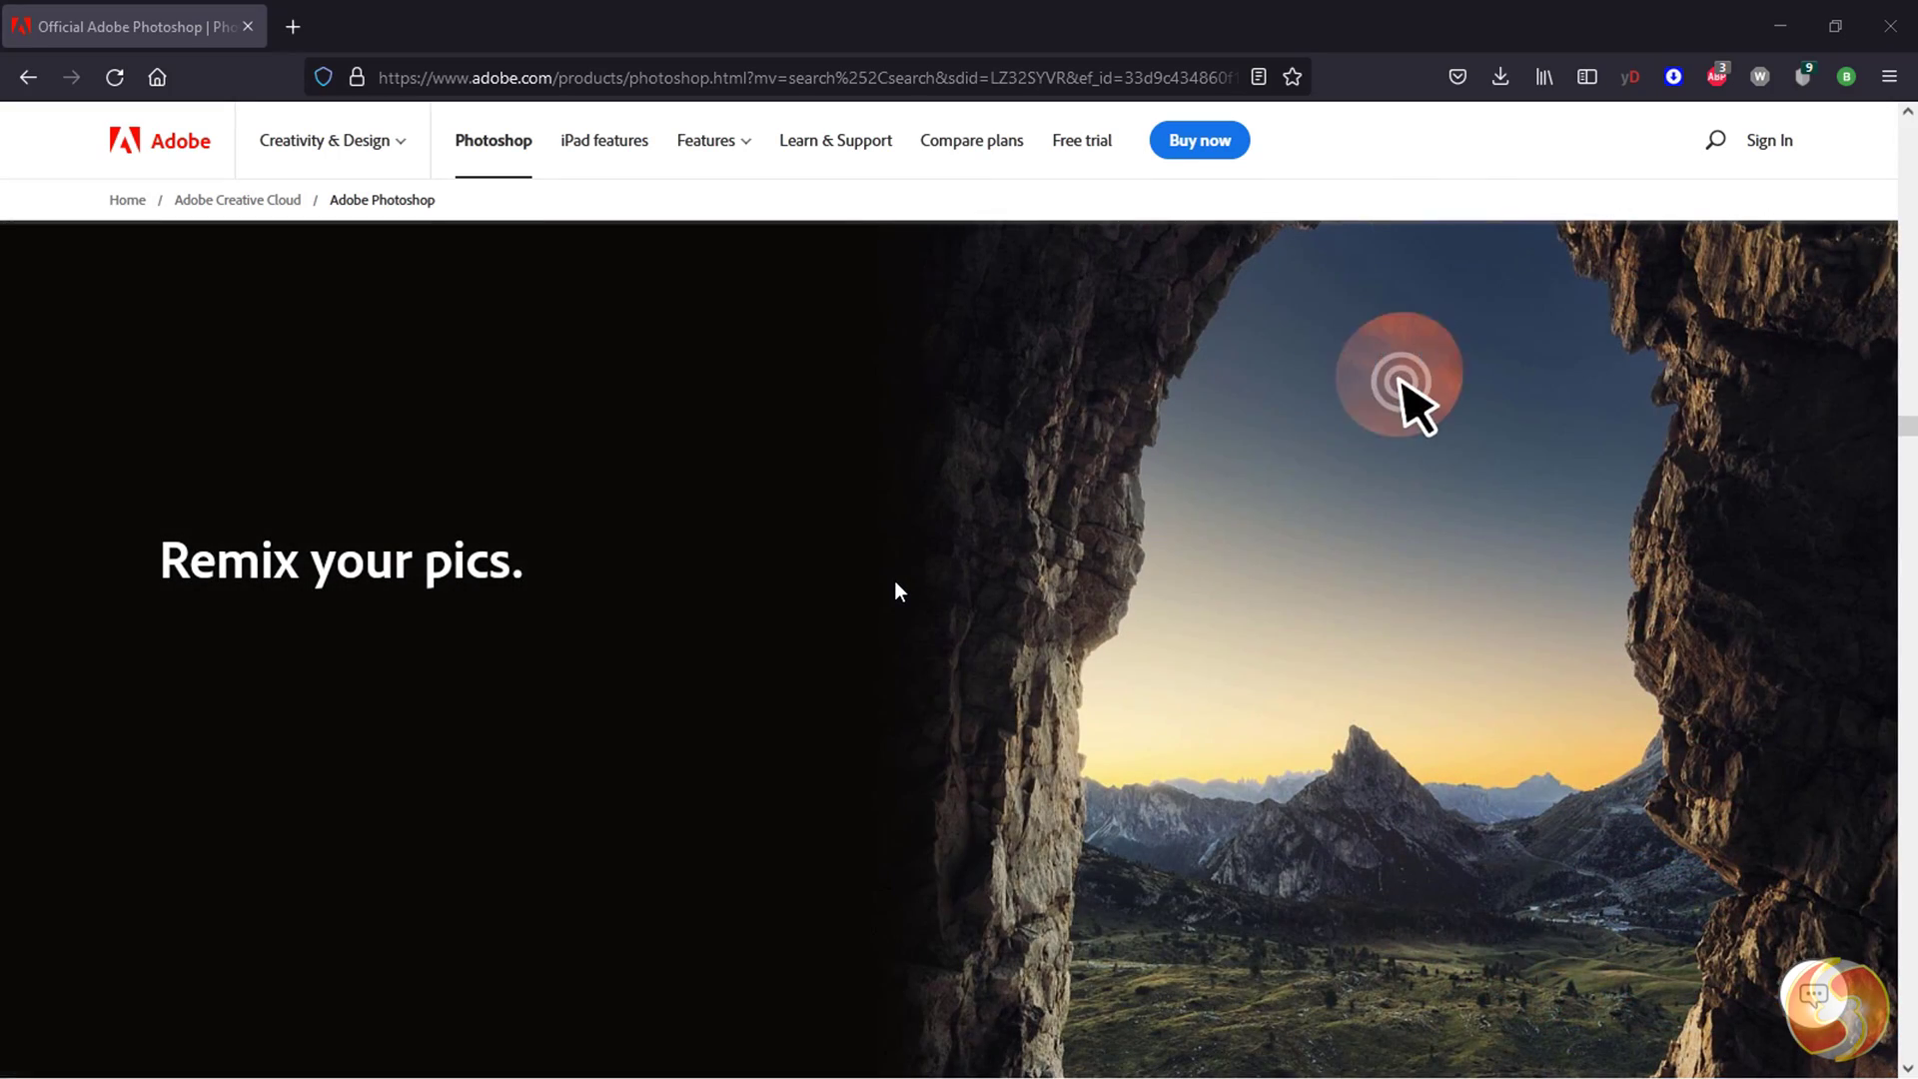
scroll(878, 590, down, 3)
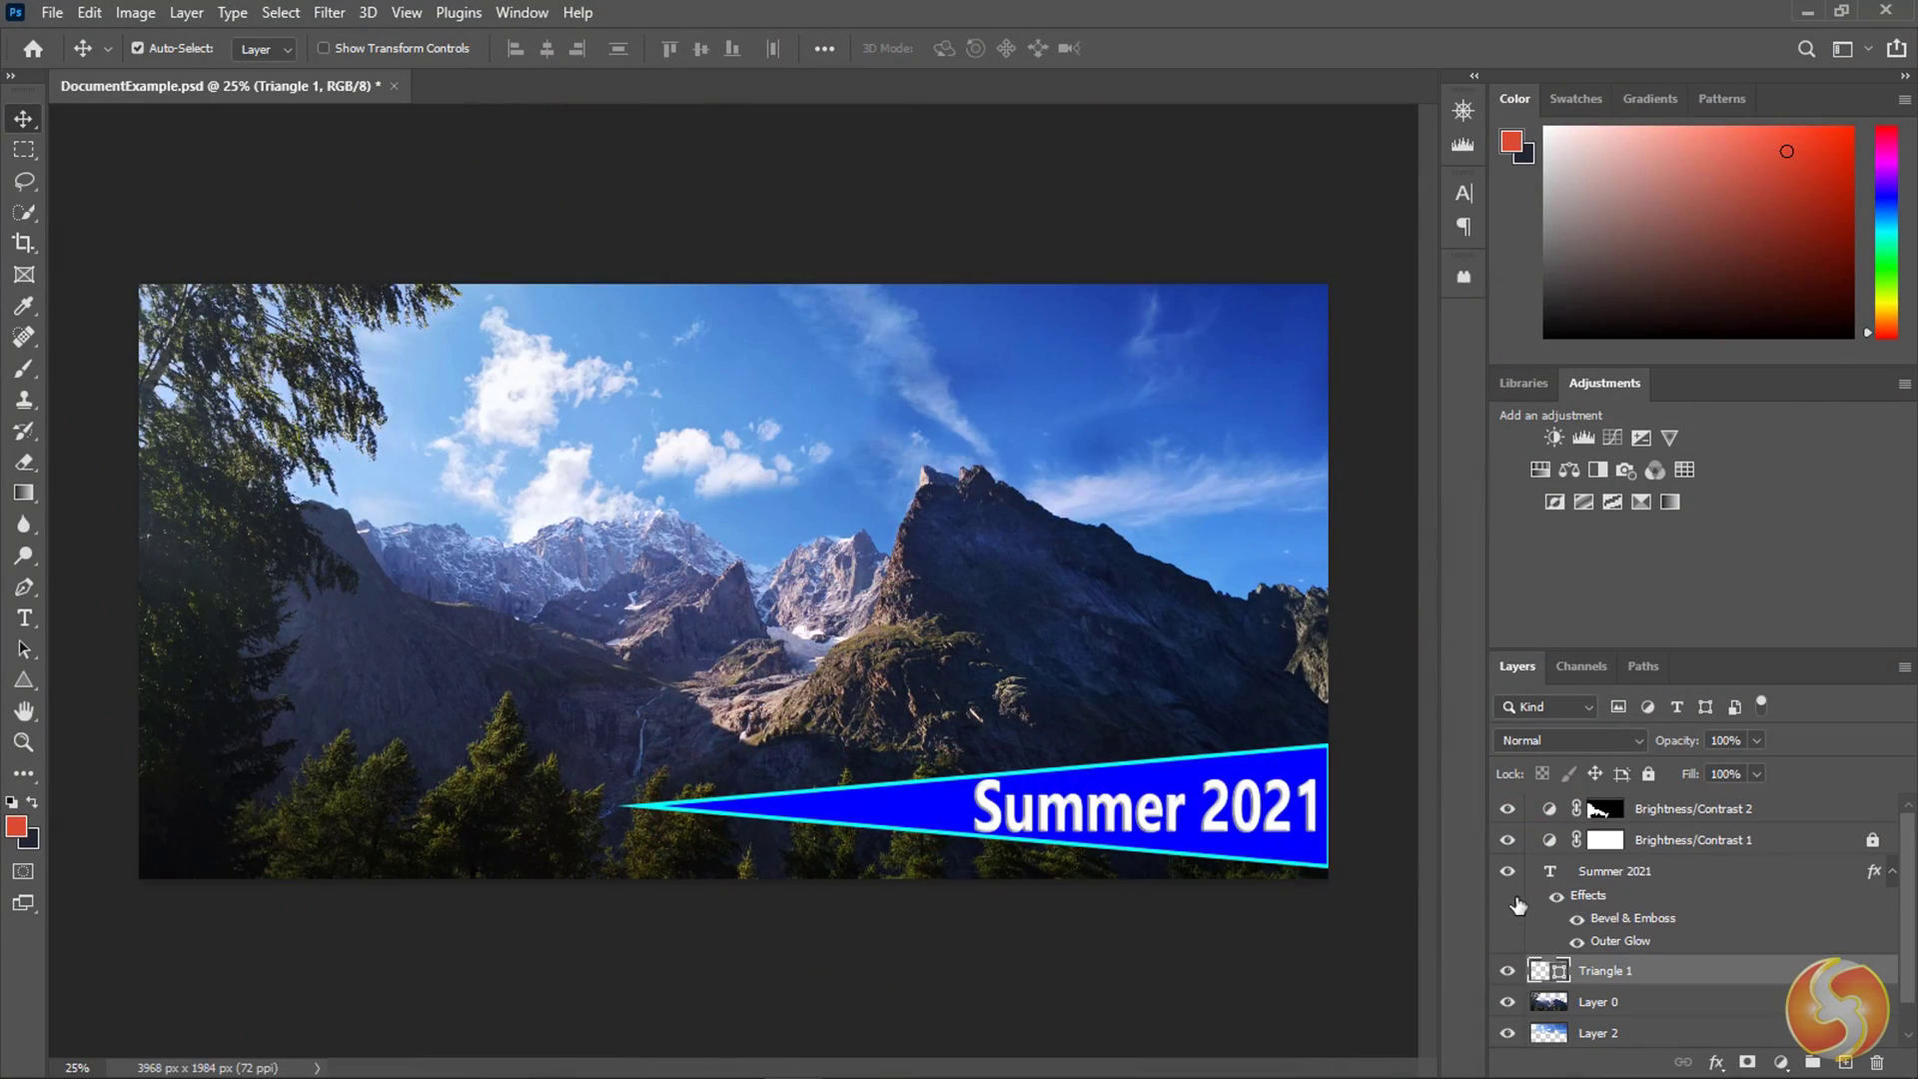
Toggle Brightness/Contrast 1, sponge the sky and valley, then pick Creative Cloud All Apps.
click(1507, 842)
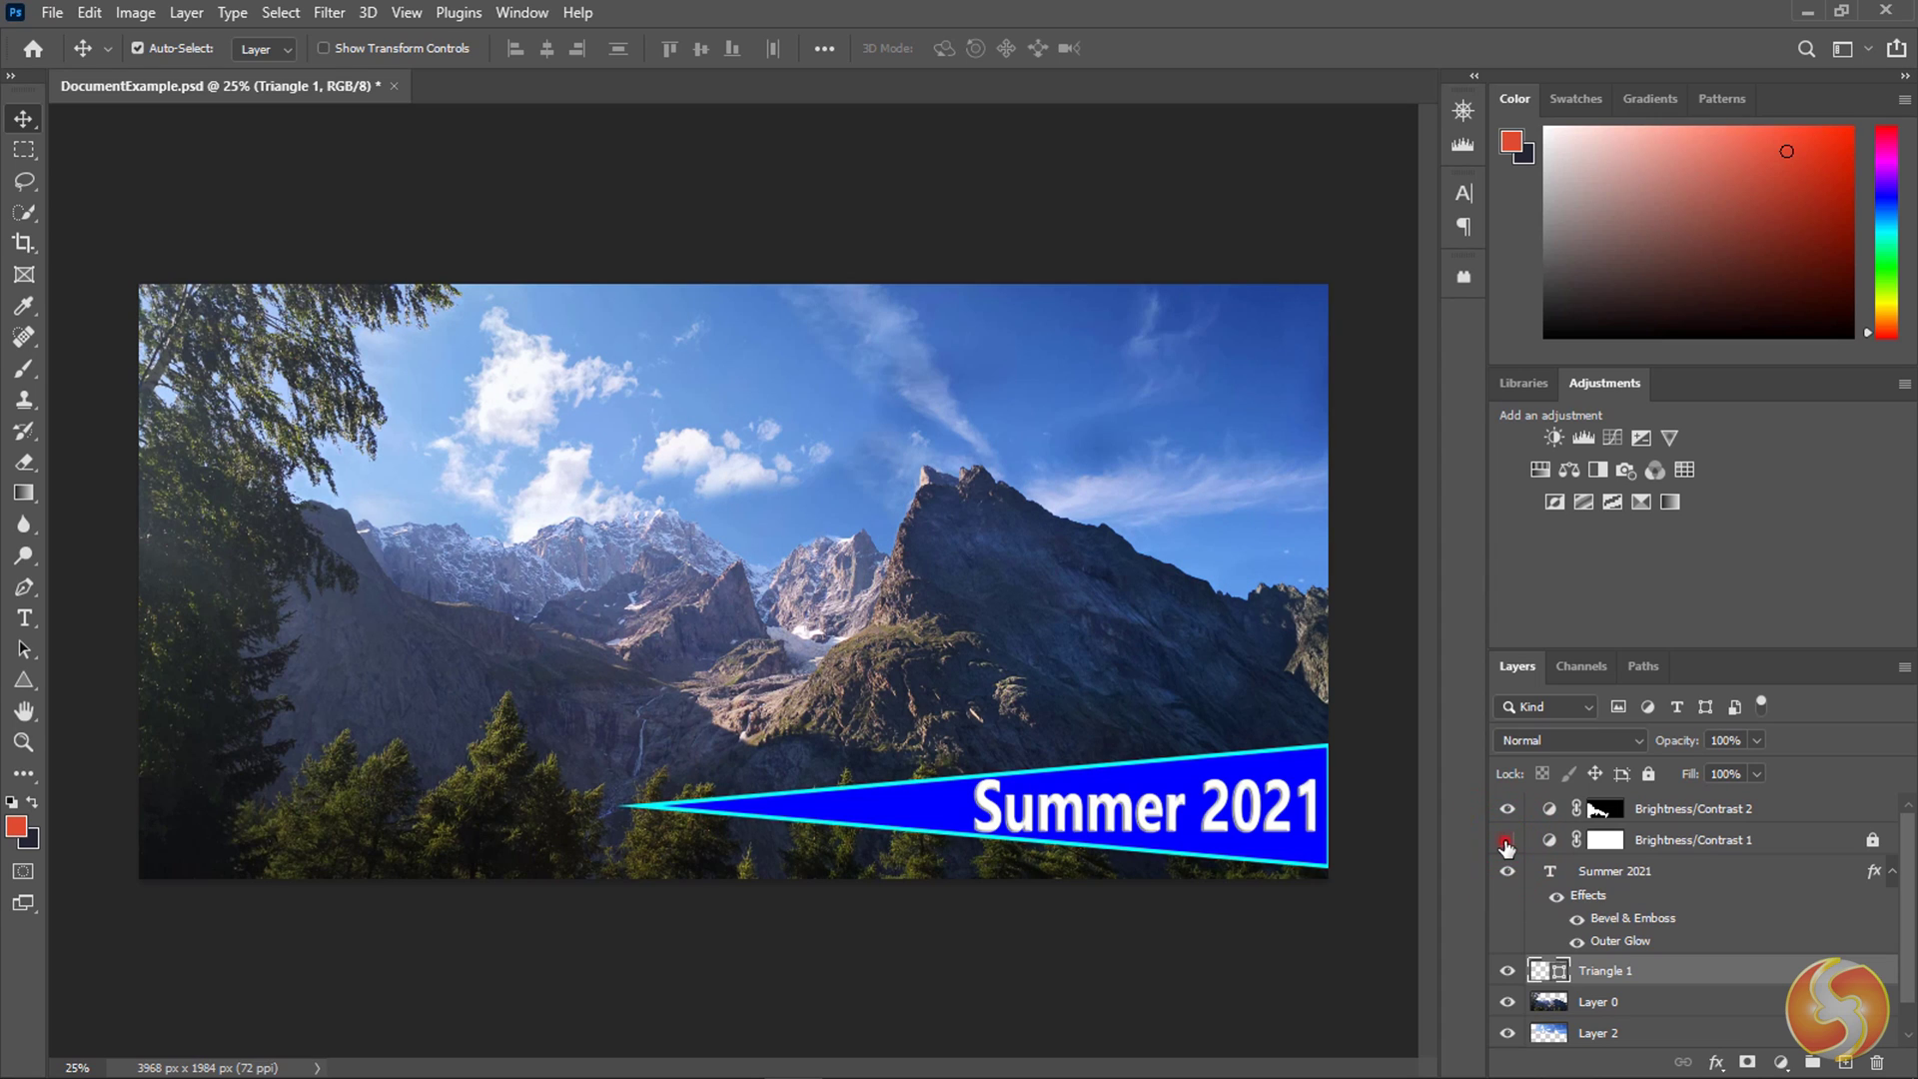
click(1508, 841)
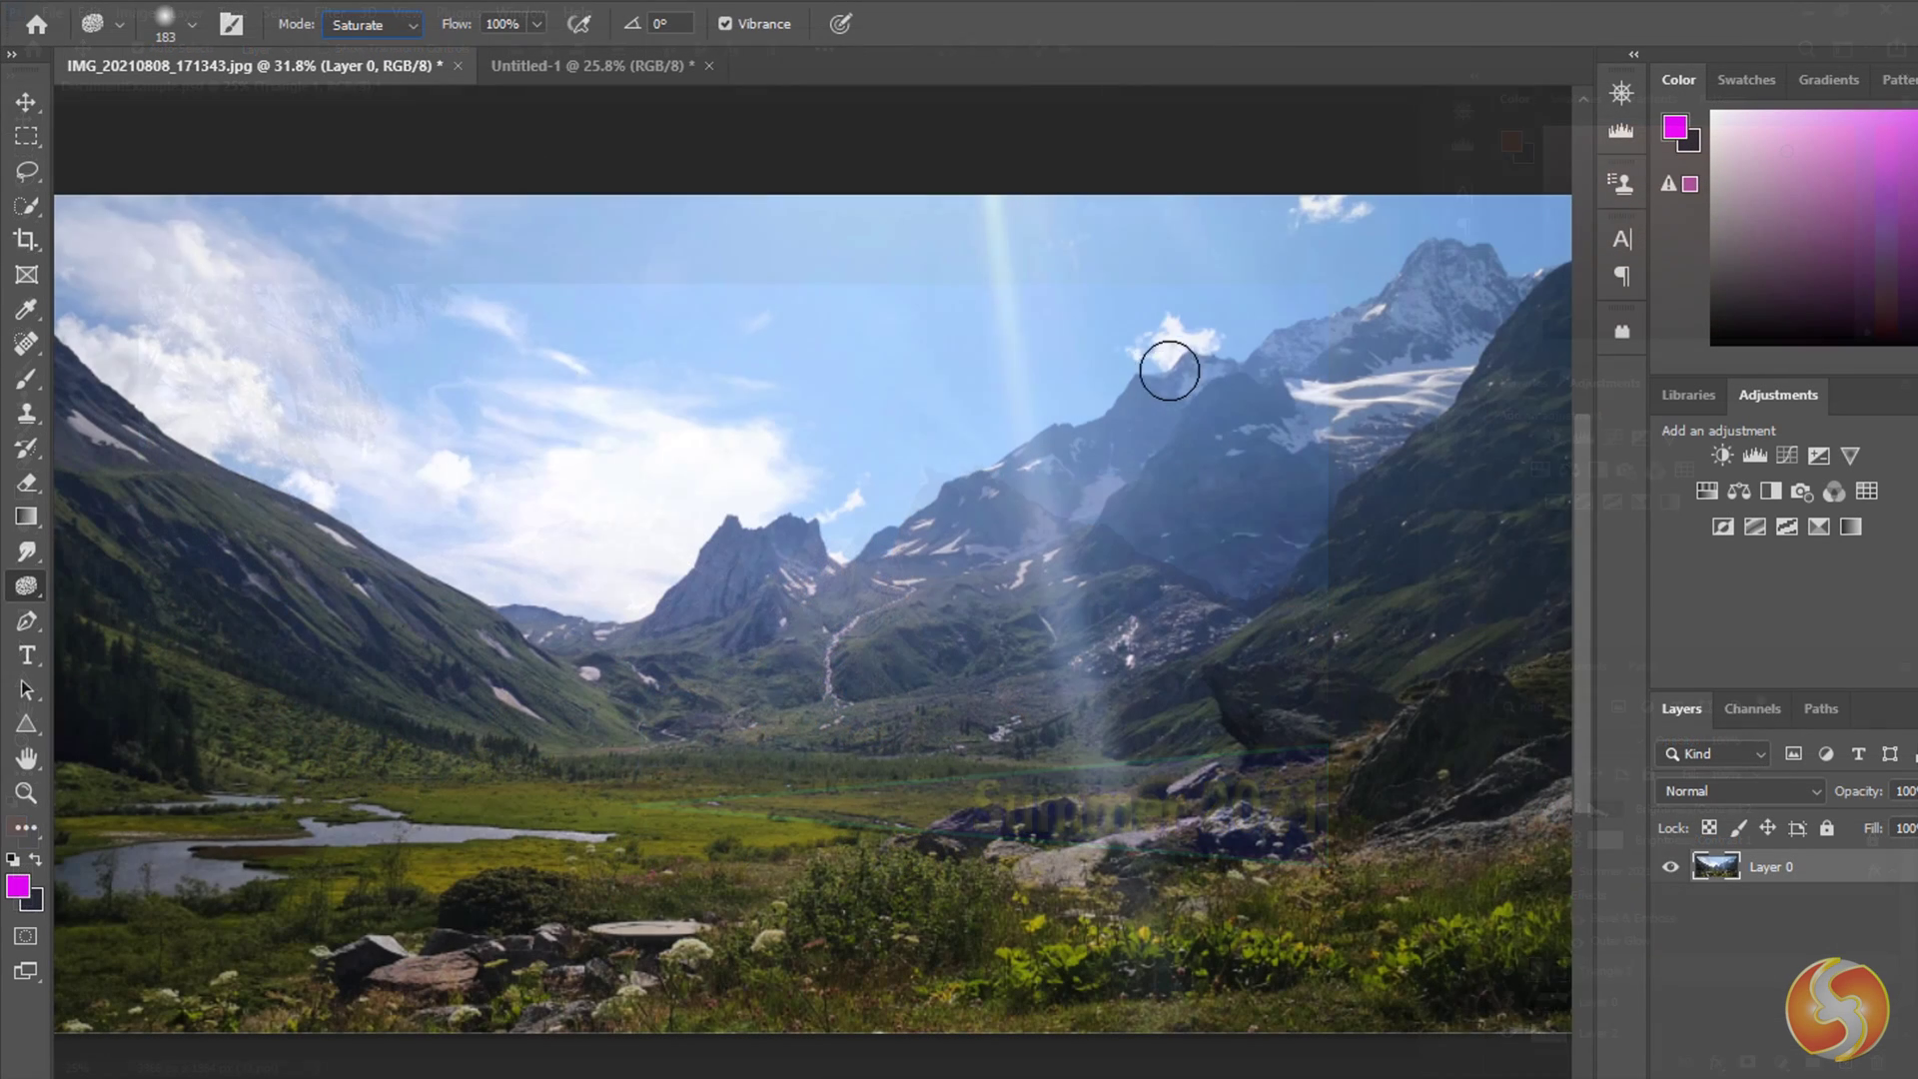
mouse_move(1169, 369)
mouse_down()
mouse_move(871, 355)
mouse_move(753, 381)
mouse_up()
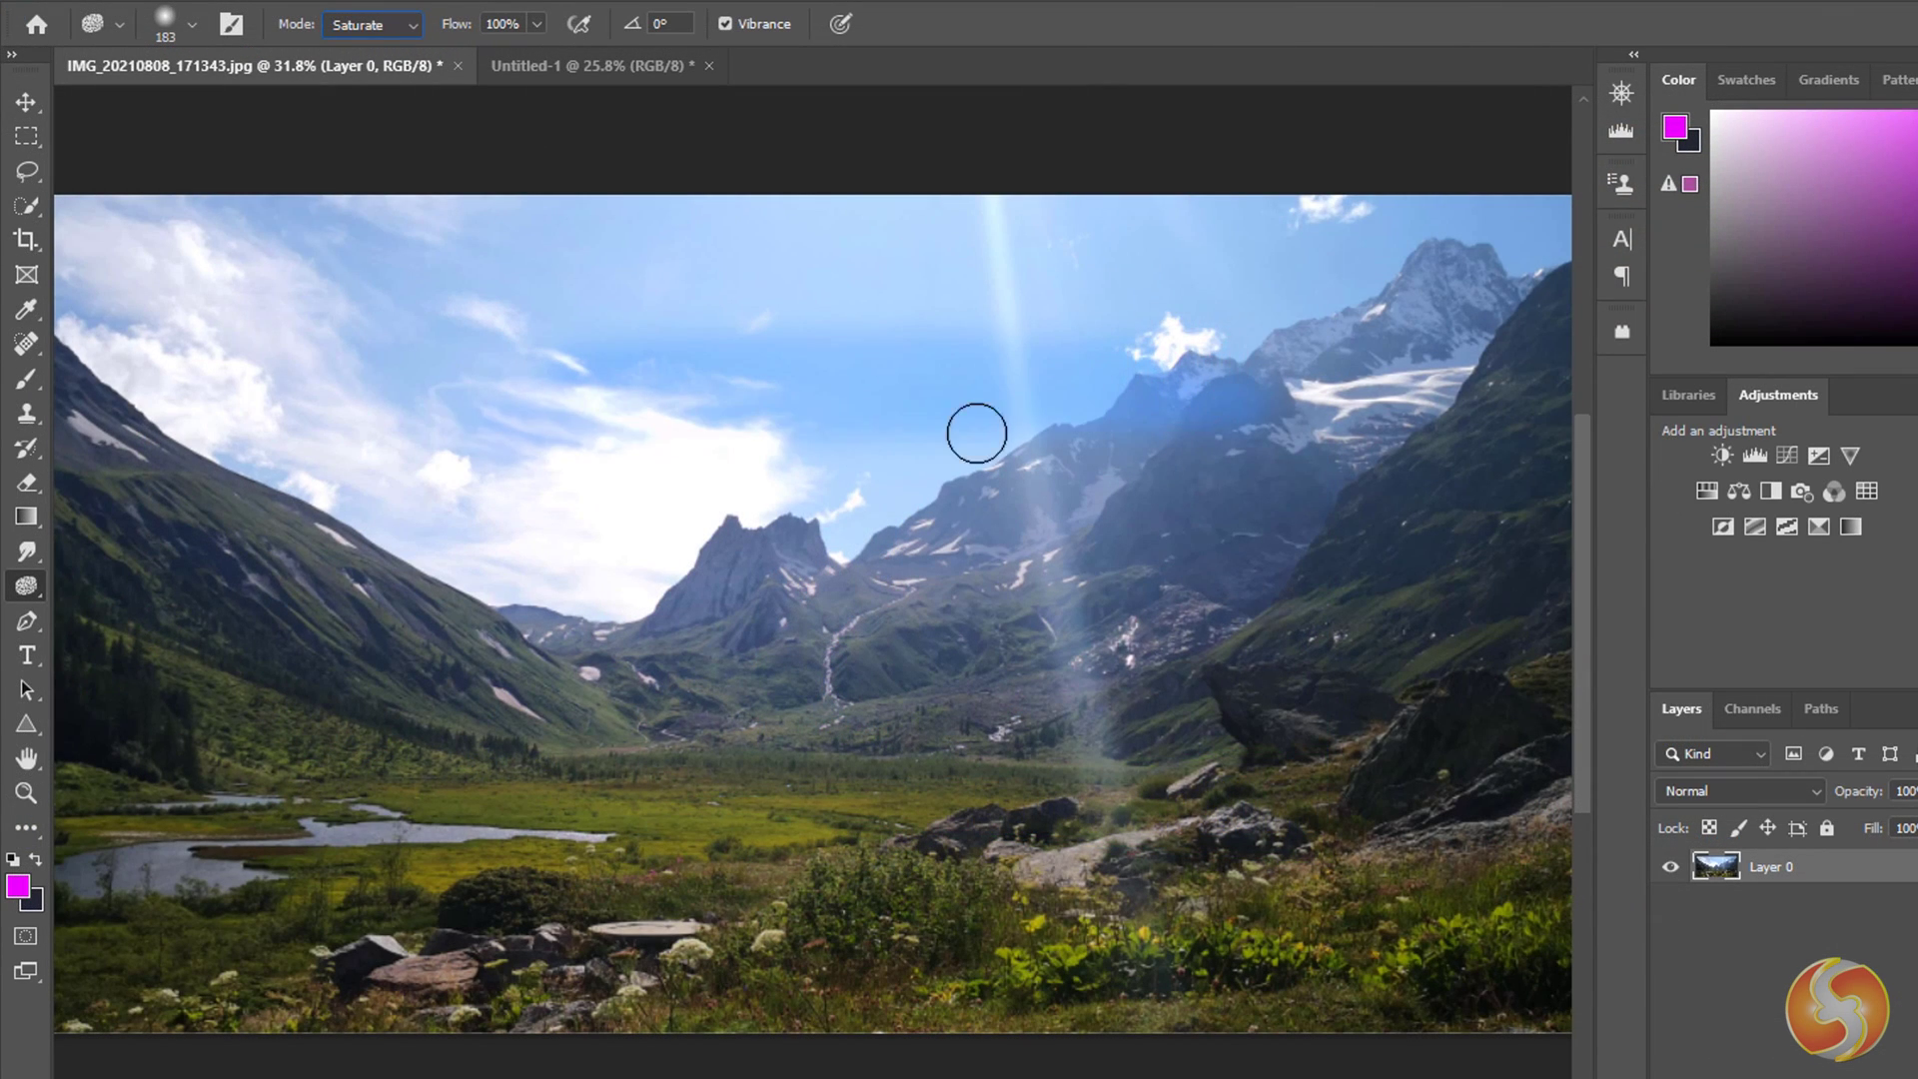
mouse_move(1225, 487)
mouse_down()
mouse_move(585, 648)
mouse_move(1019, 707)
mouse_move(1143, 785)
mouse_move(612, 835)
mouse_move(998, 899)
mouse_move(682, 943)
mouse_move(1288, 967)
mouse_up()
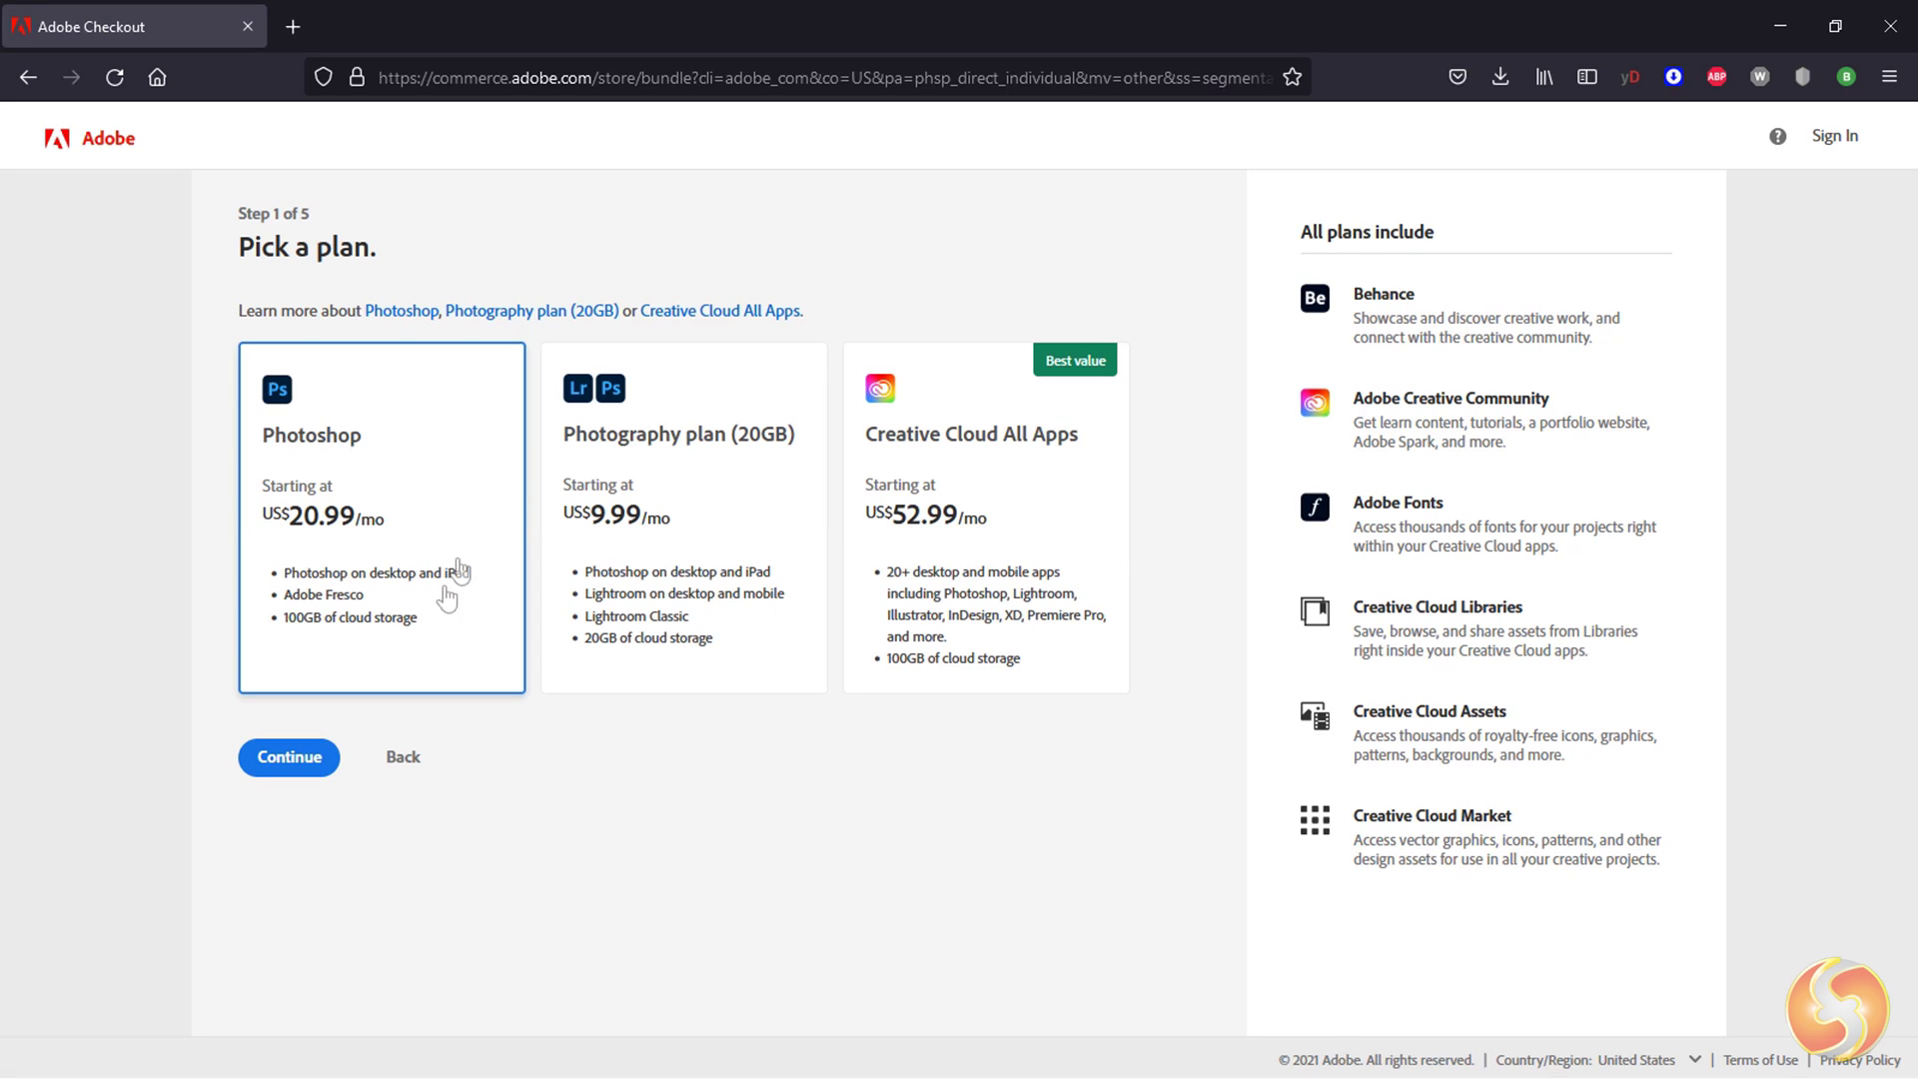
click(699, 475)
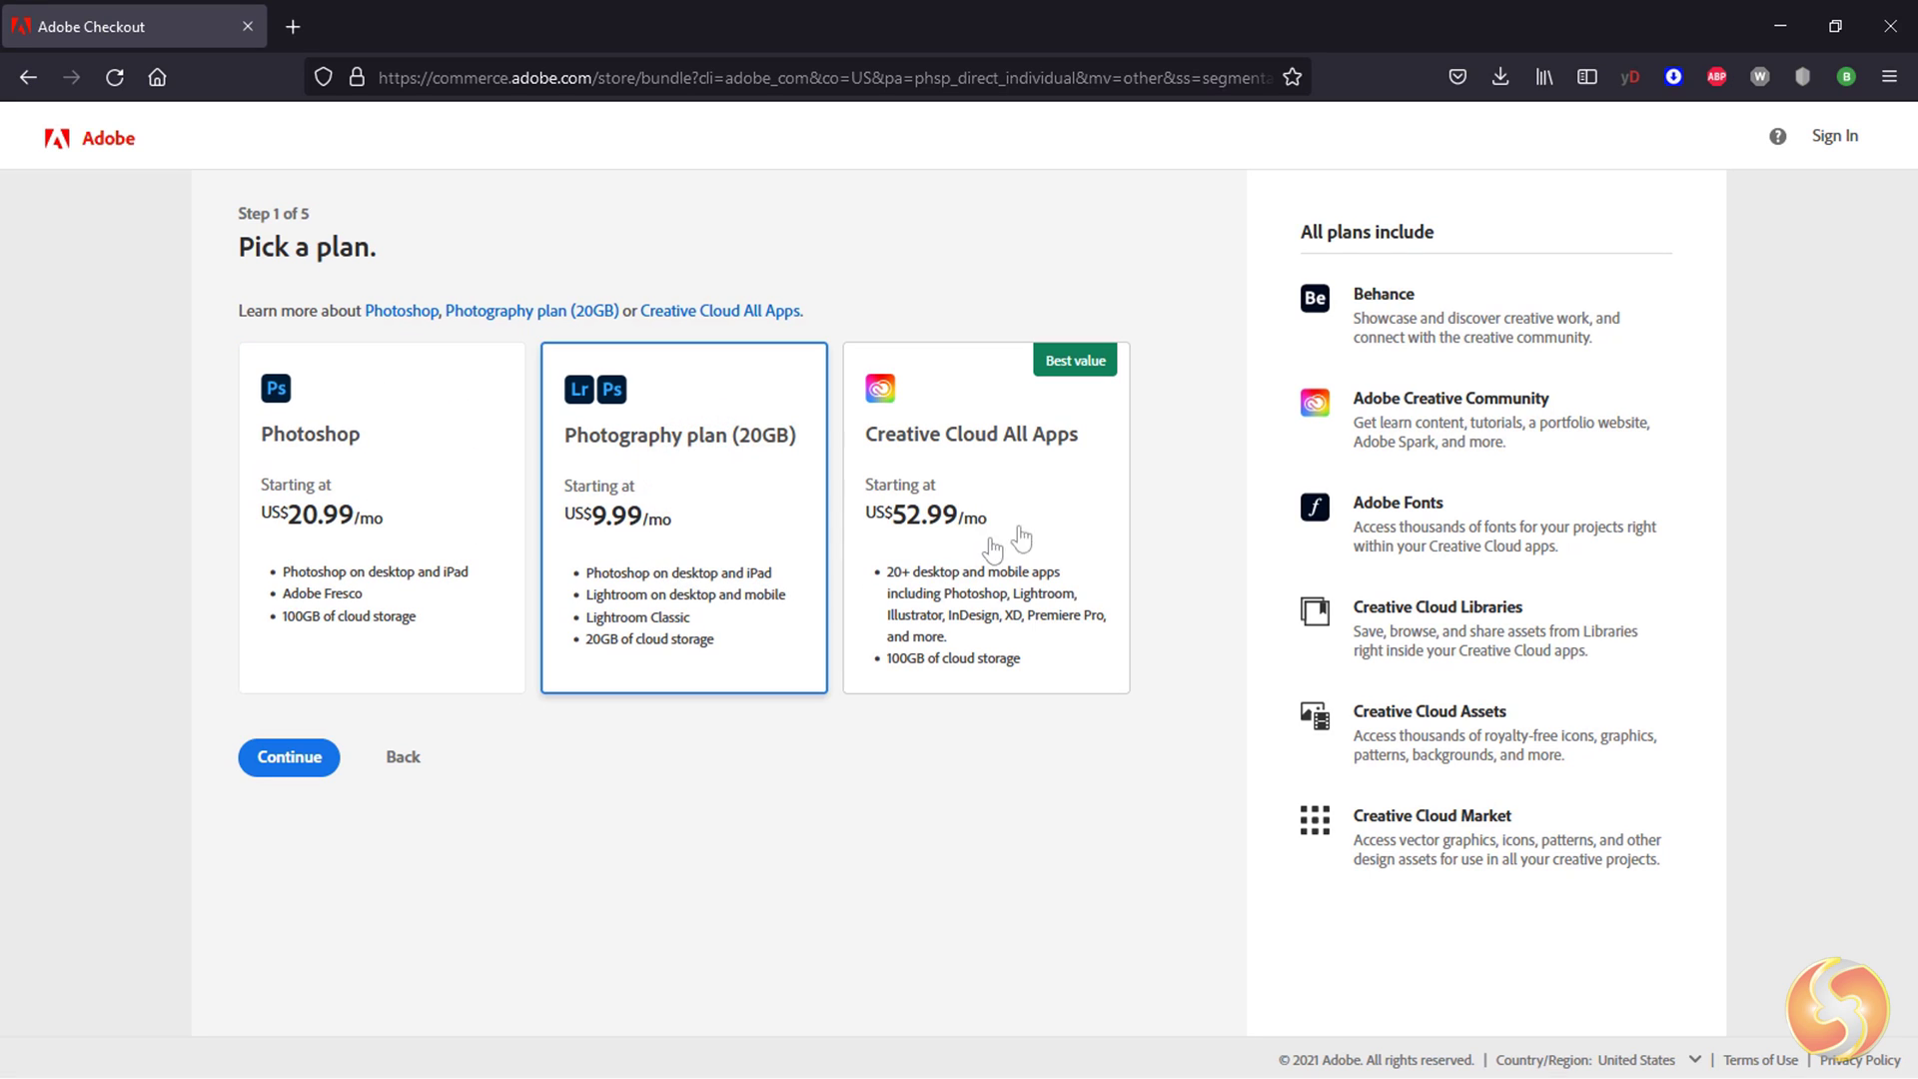
click(1059, 516)
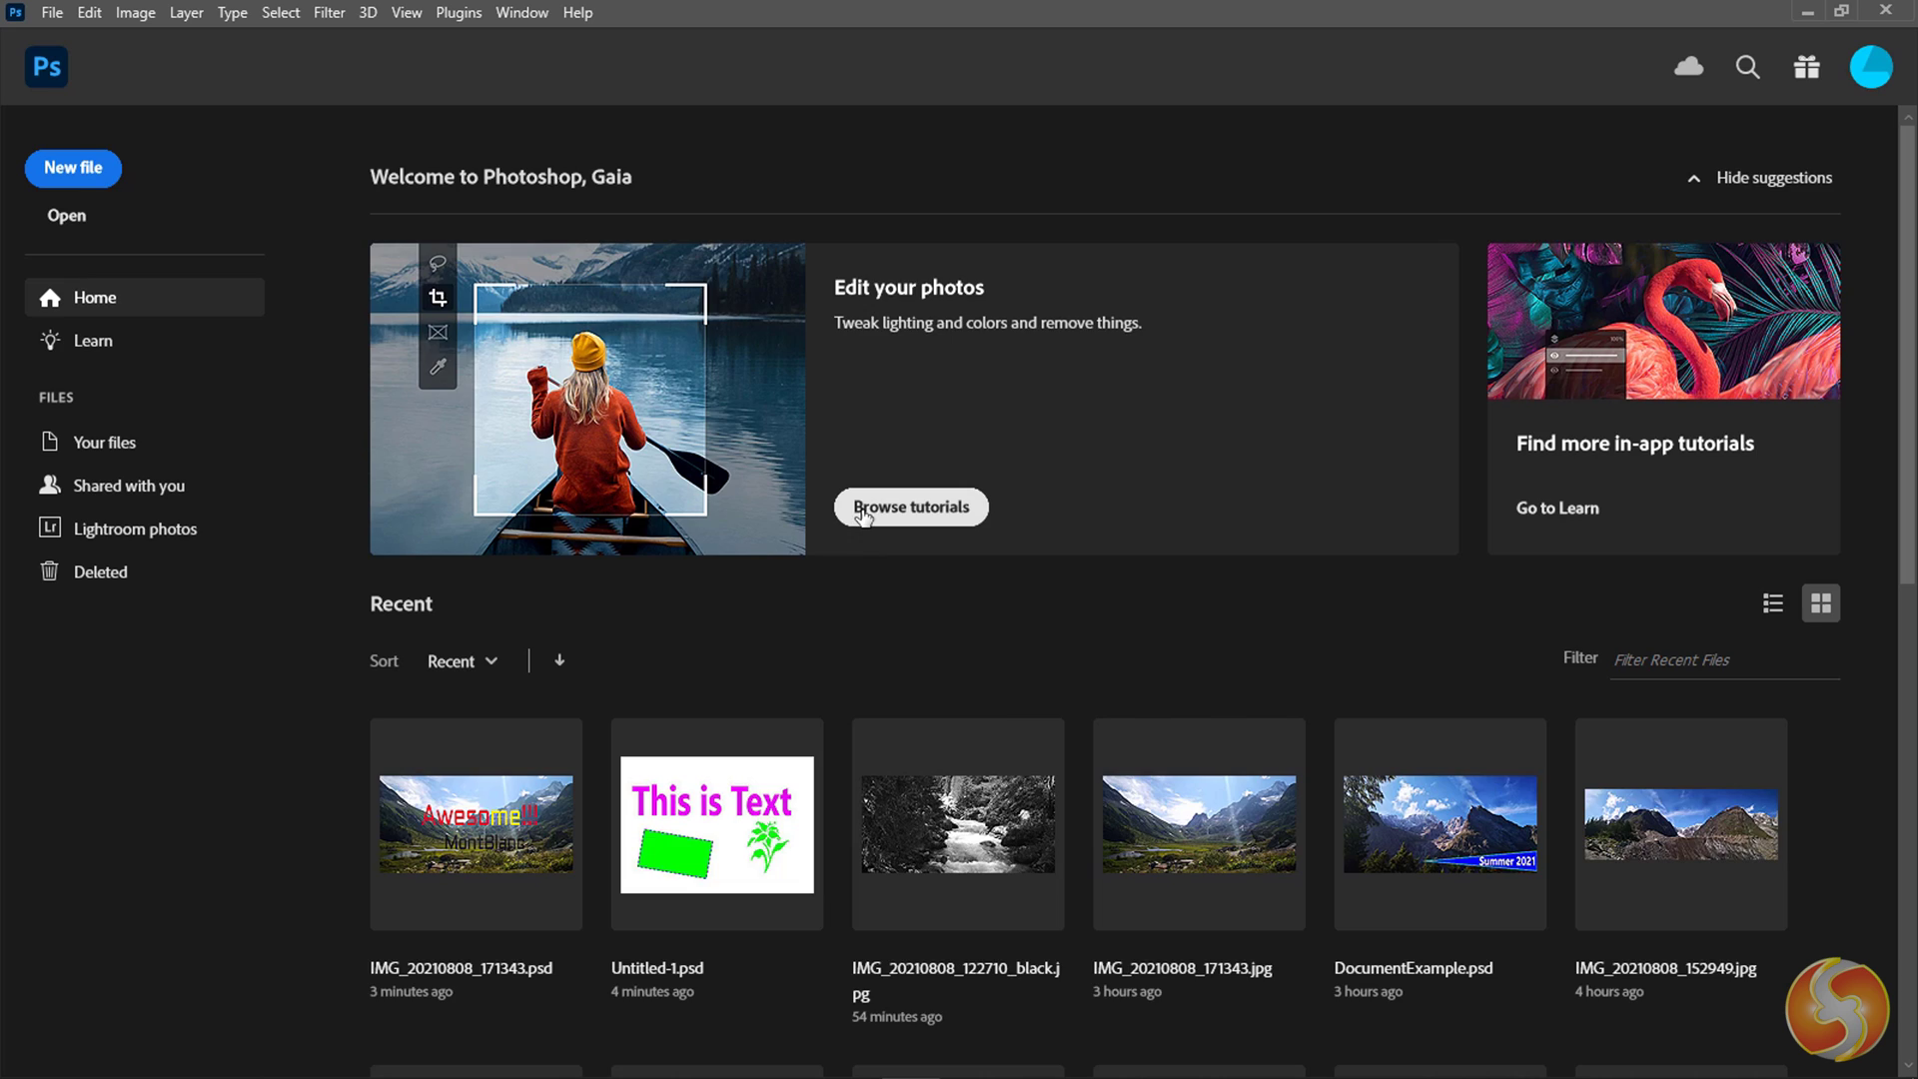
Open IMG_20210808_171343.jpg from the samples folder and go back to the Home screen.
scroll(855, 515, down, 3)
scroll(860, 529, down, 8)
scroll(869, 579, up, 12)
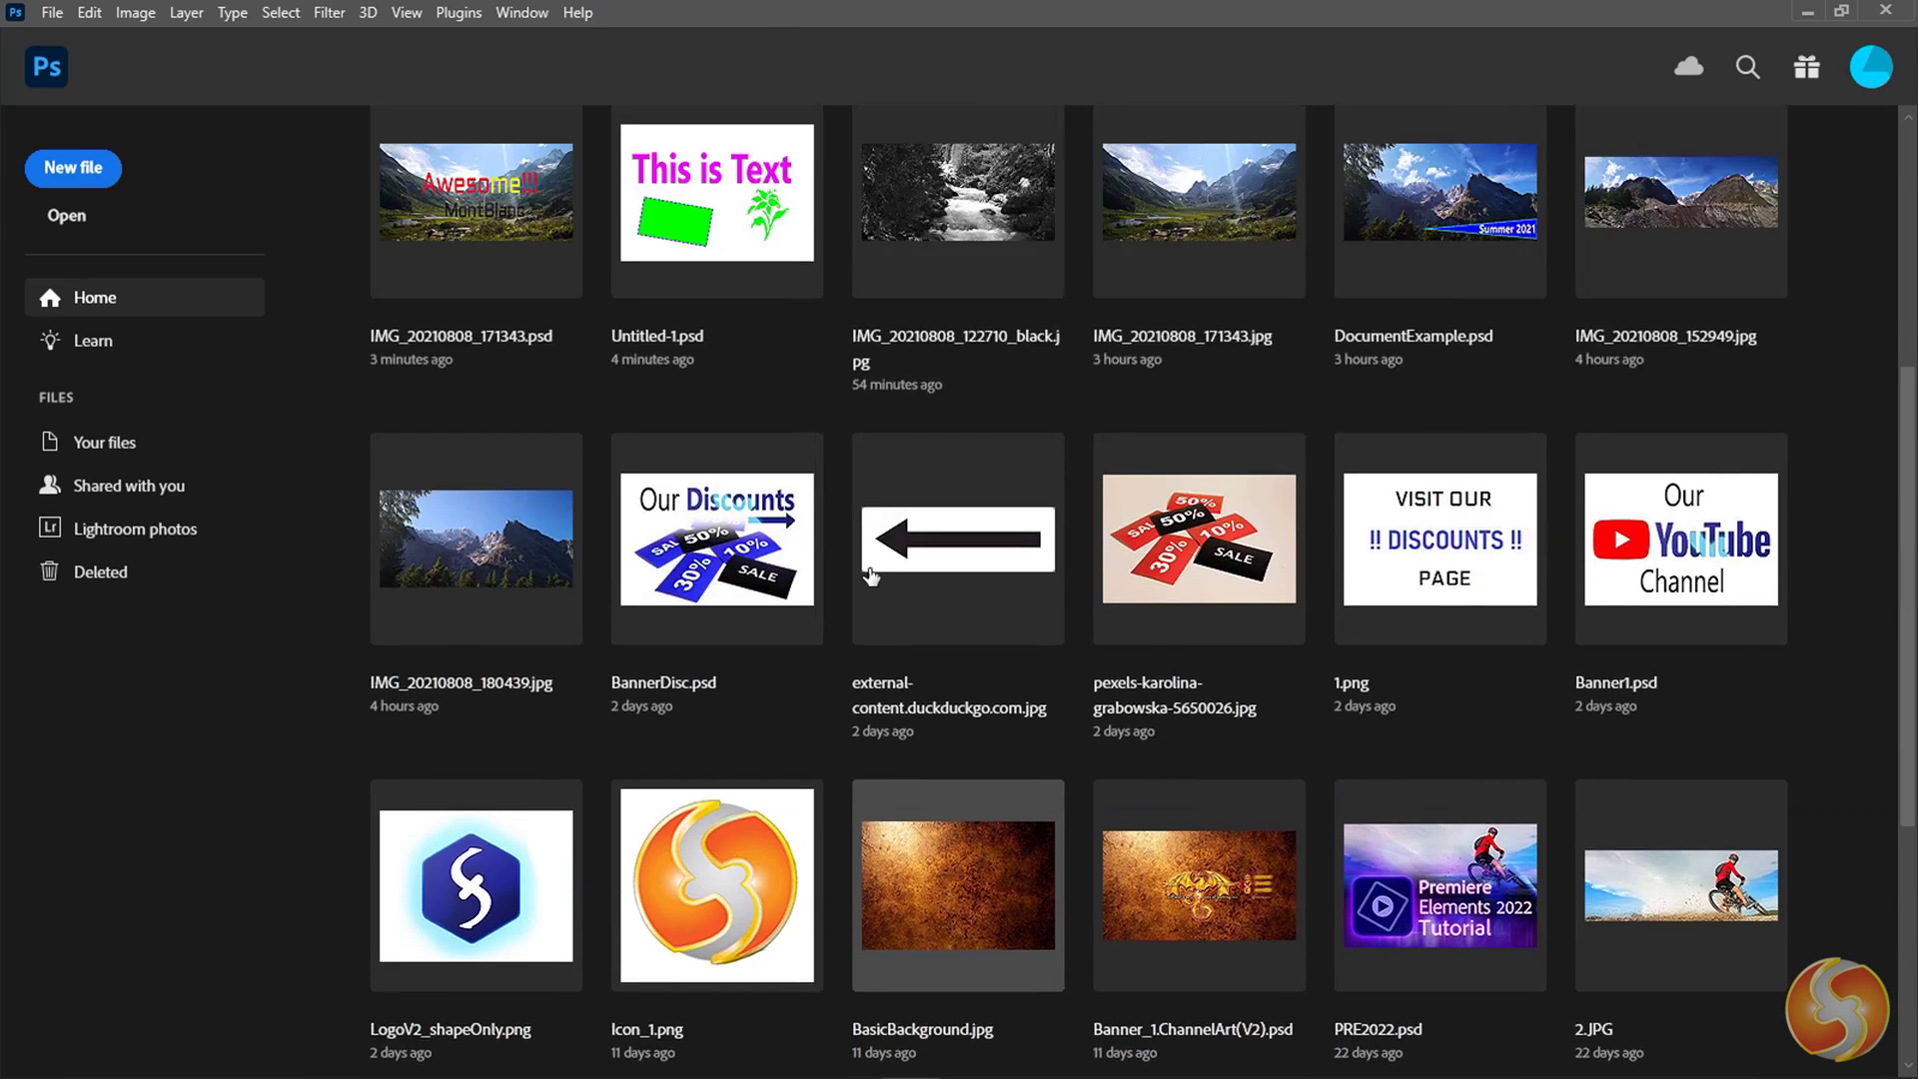
click(70, 220)
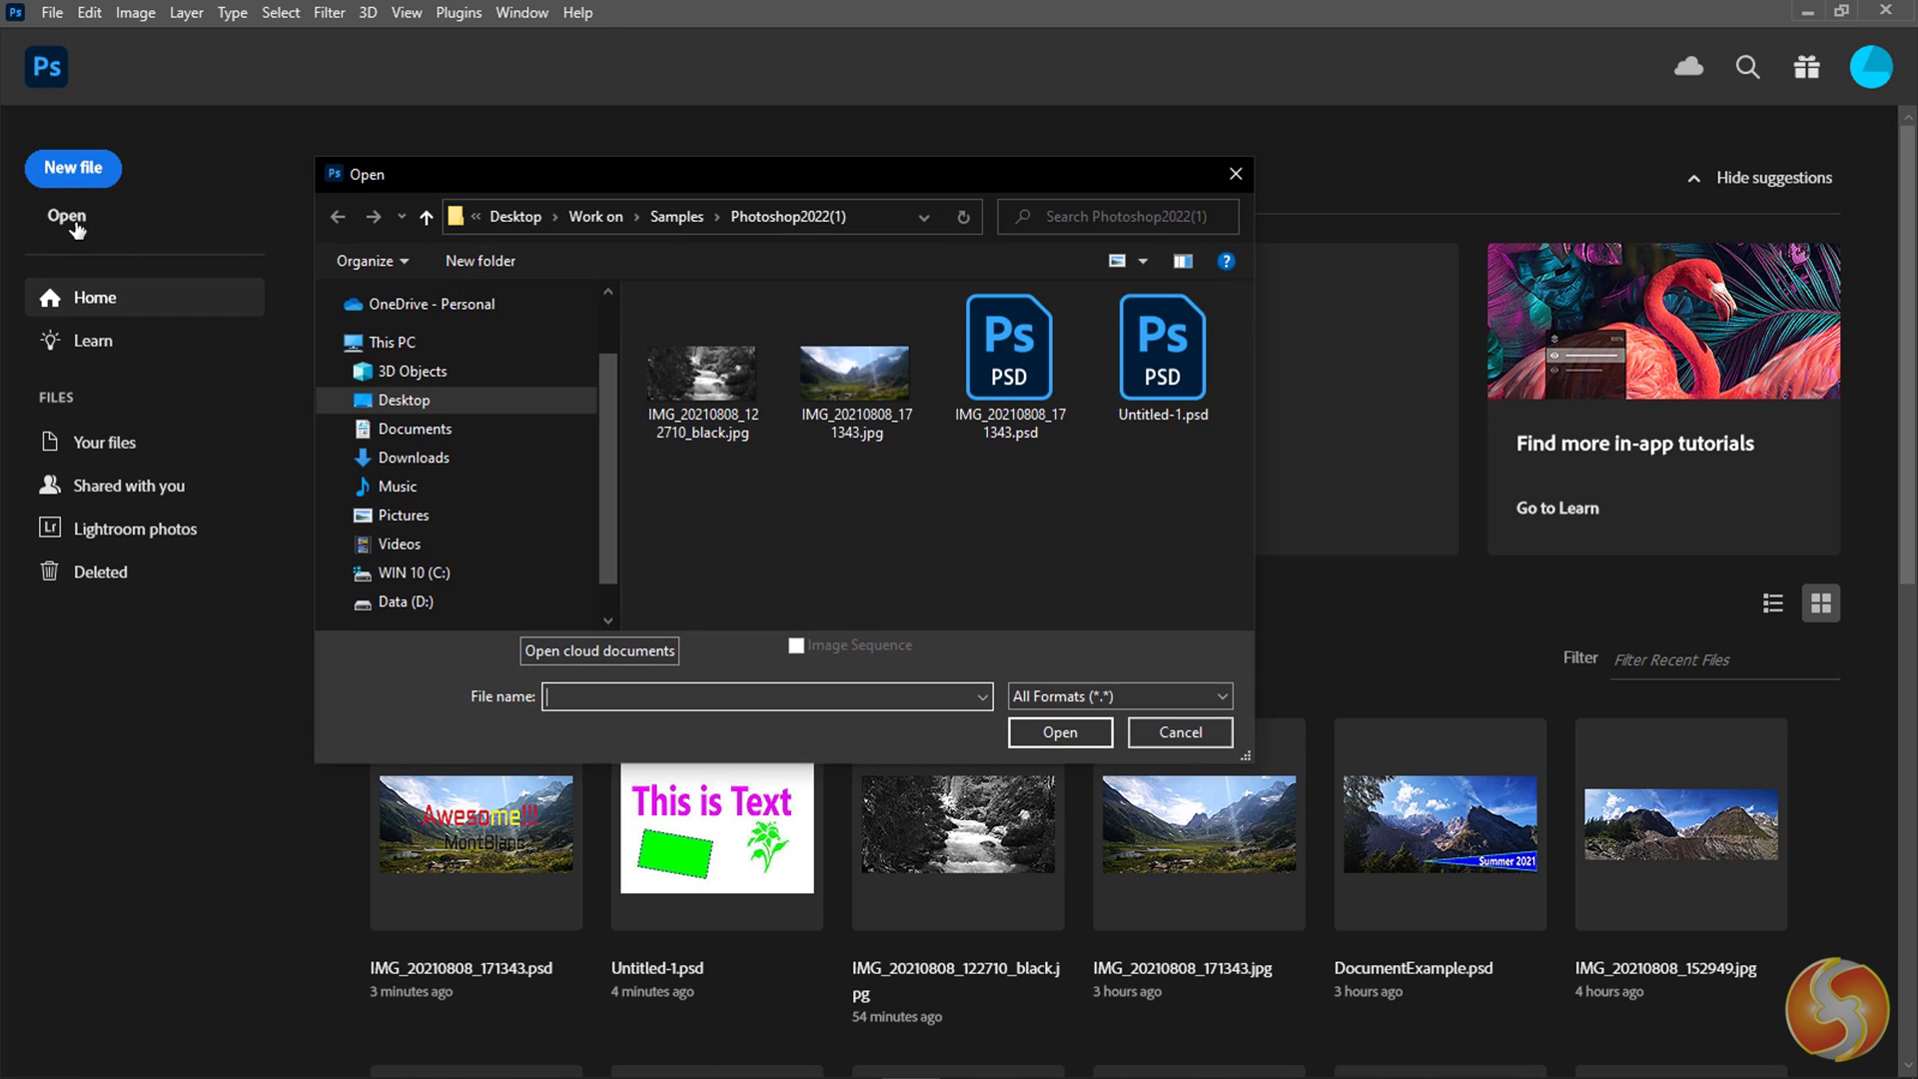
double_click(855, 375)
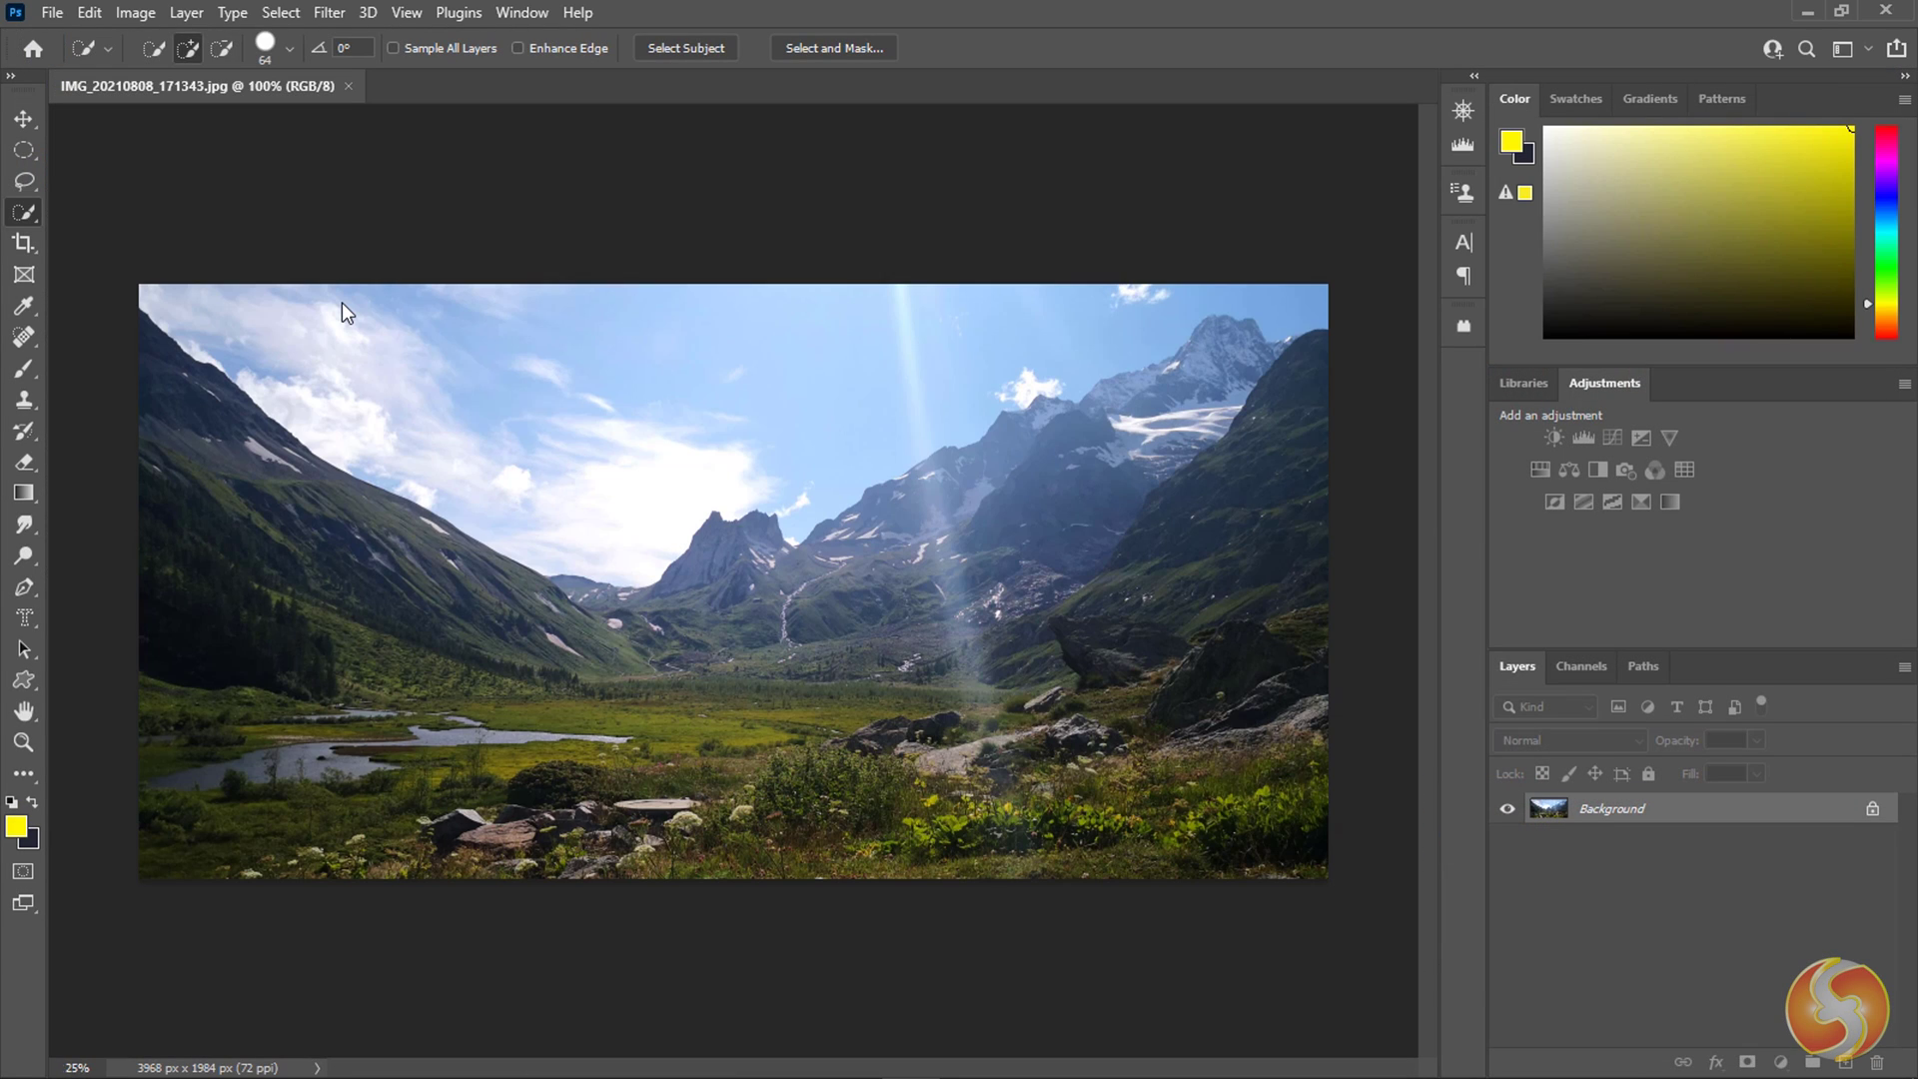
click(33, 48)
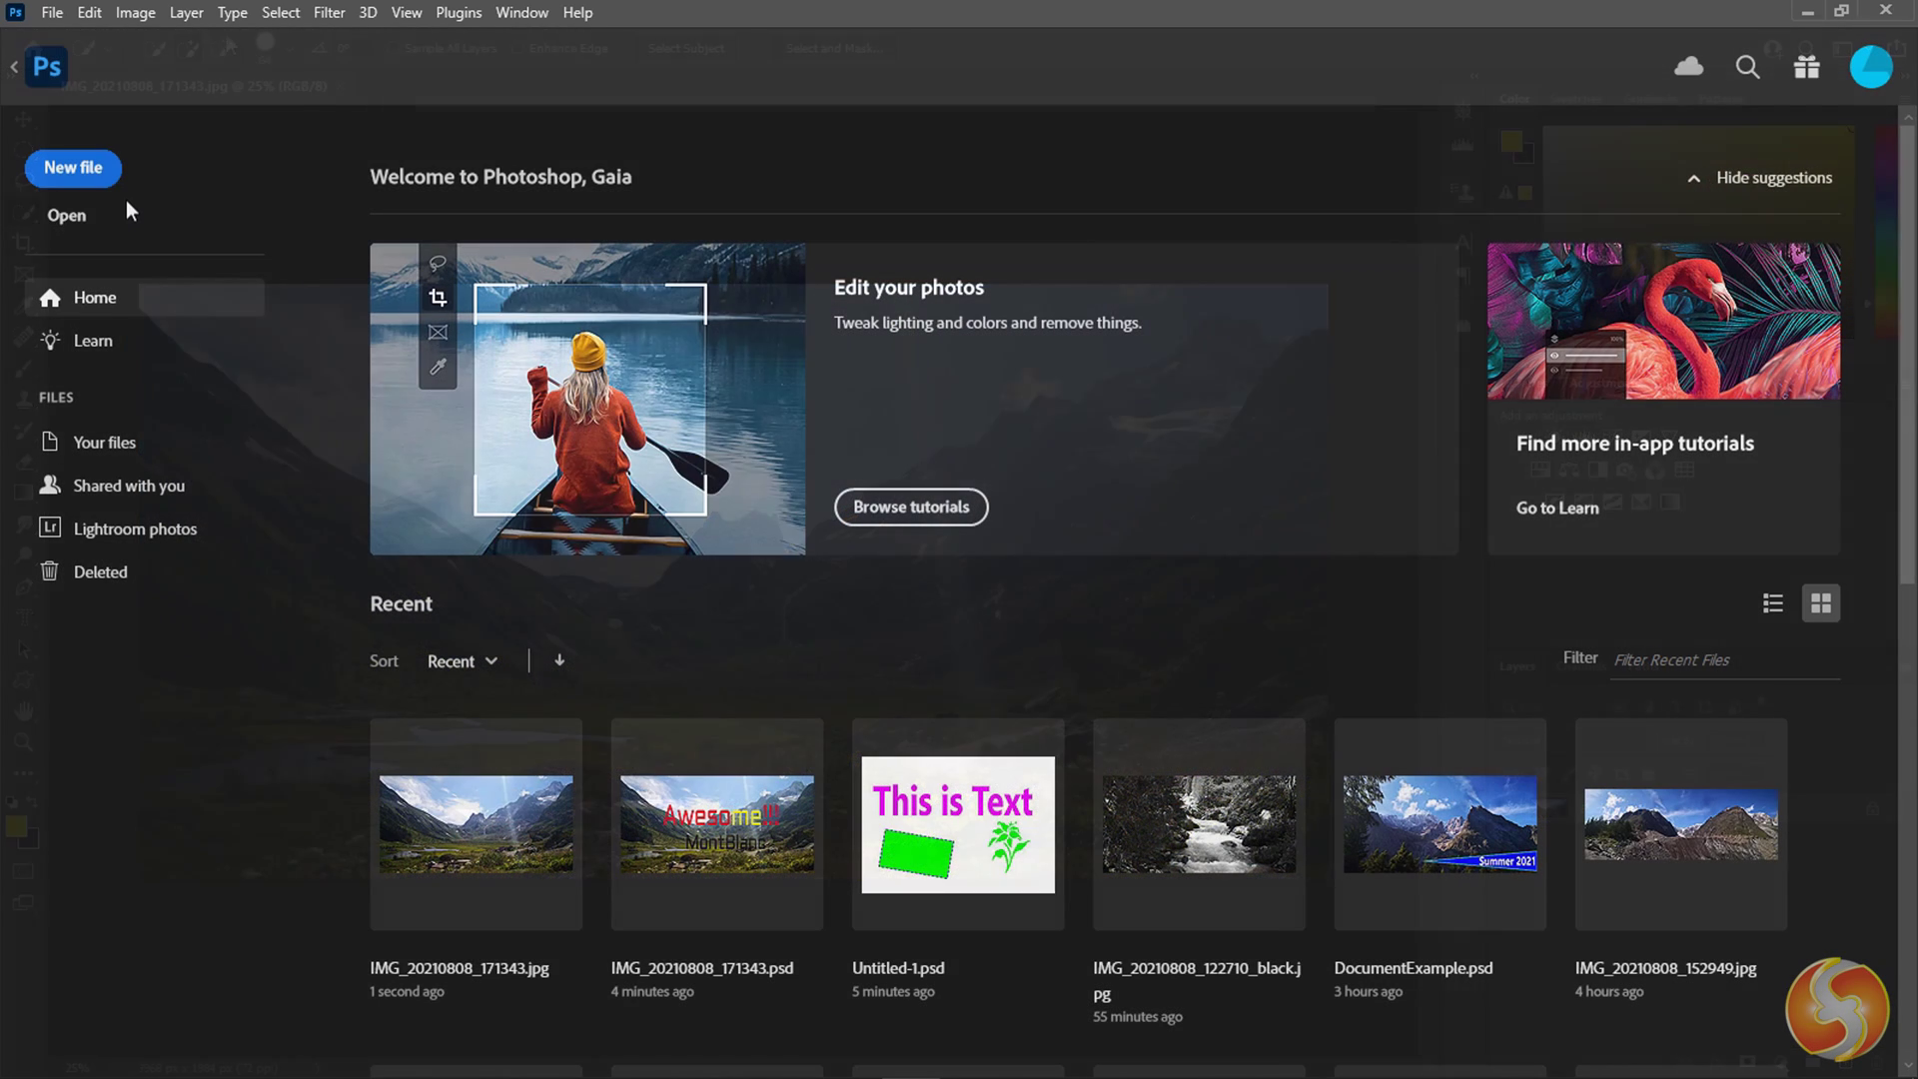
Create a new Print A4 document in landscape, 297 × 210 mm, 300 ppi, RGB Color.
click(76, 174)
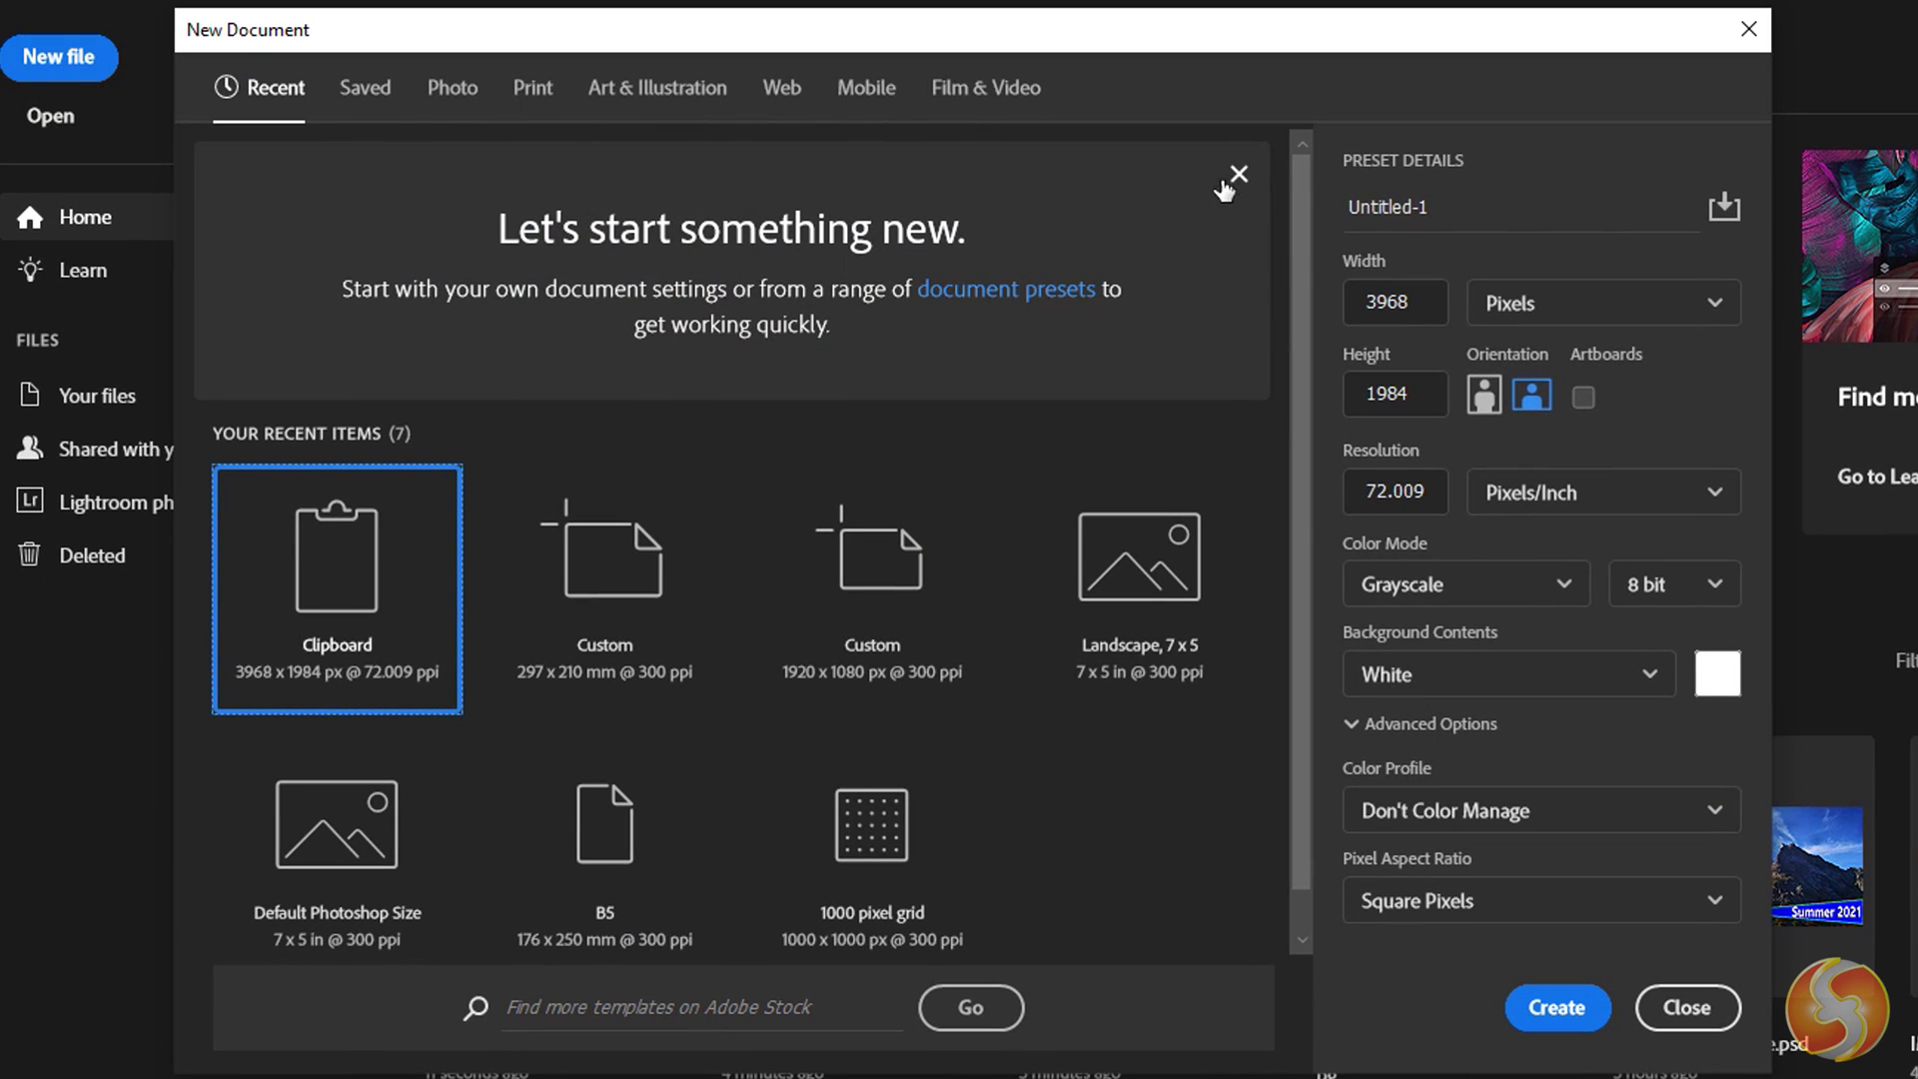
click(1236, 175)
click(450, 88)
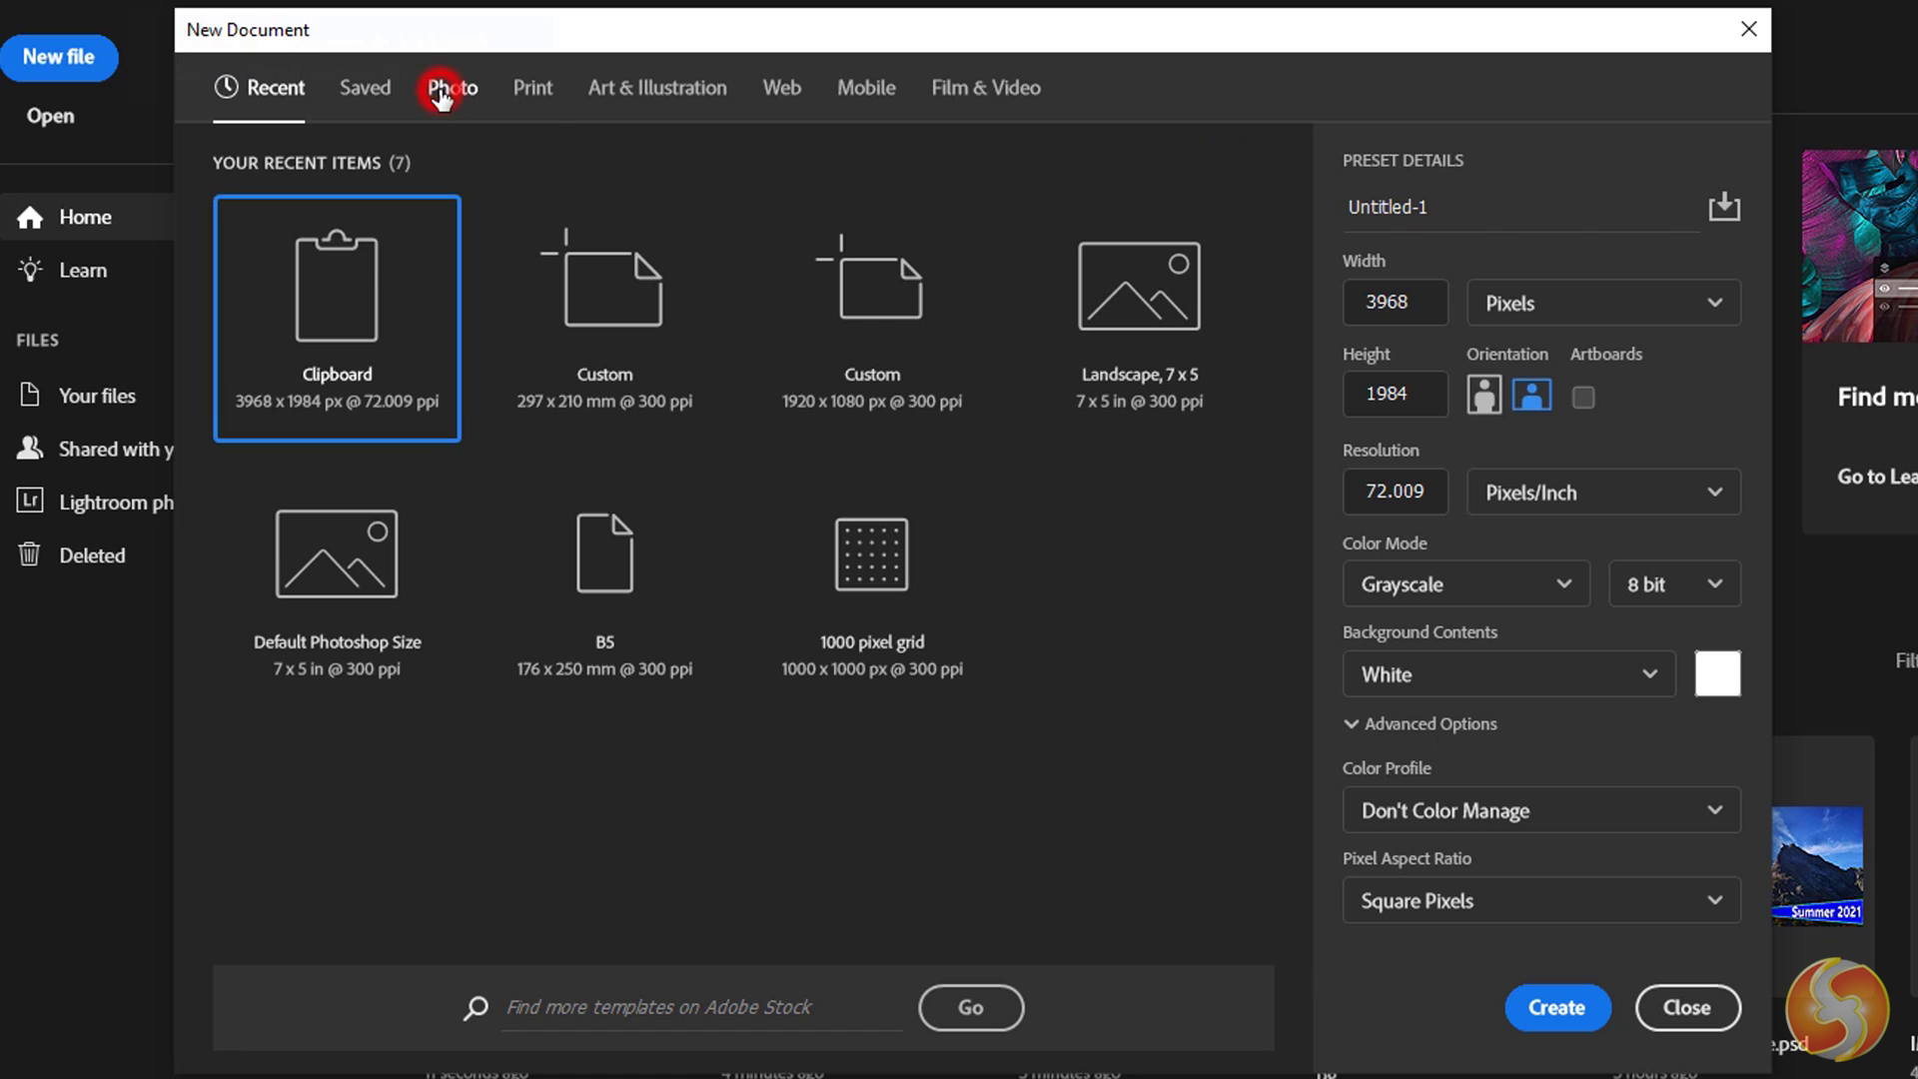
click(540, 96)
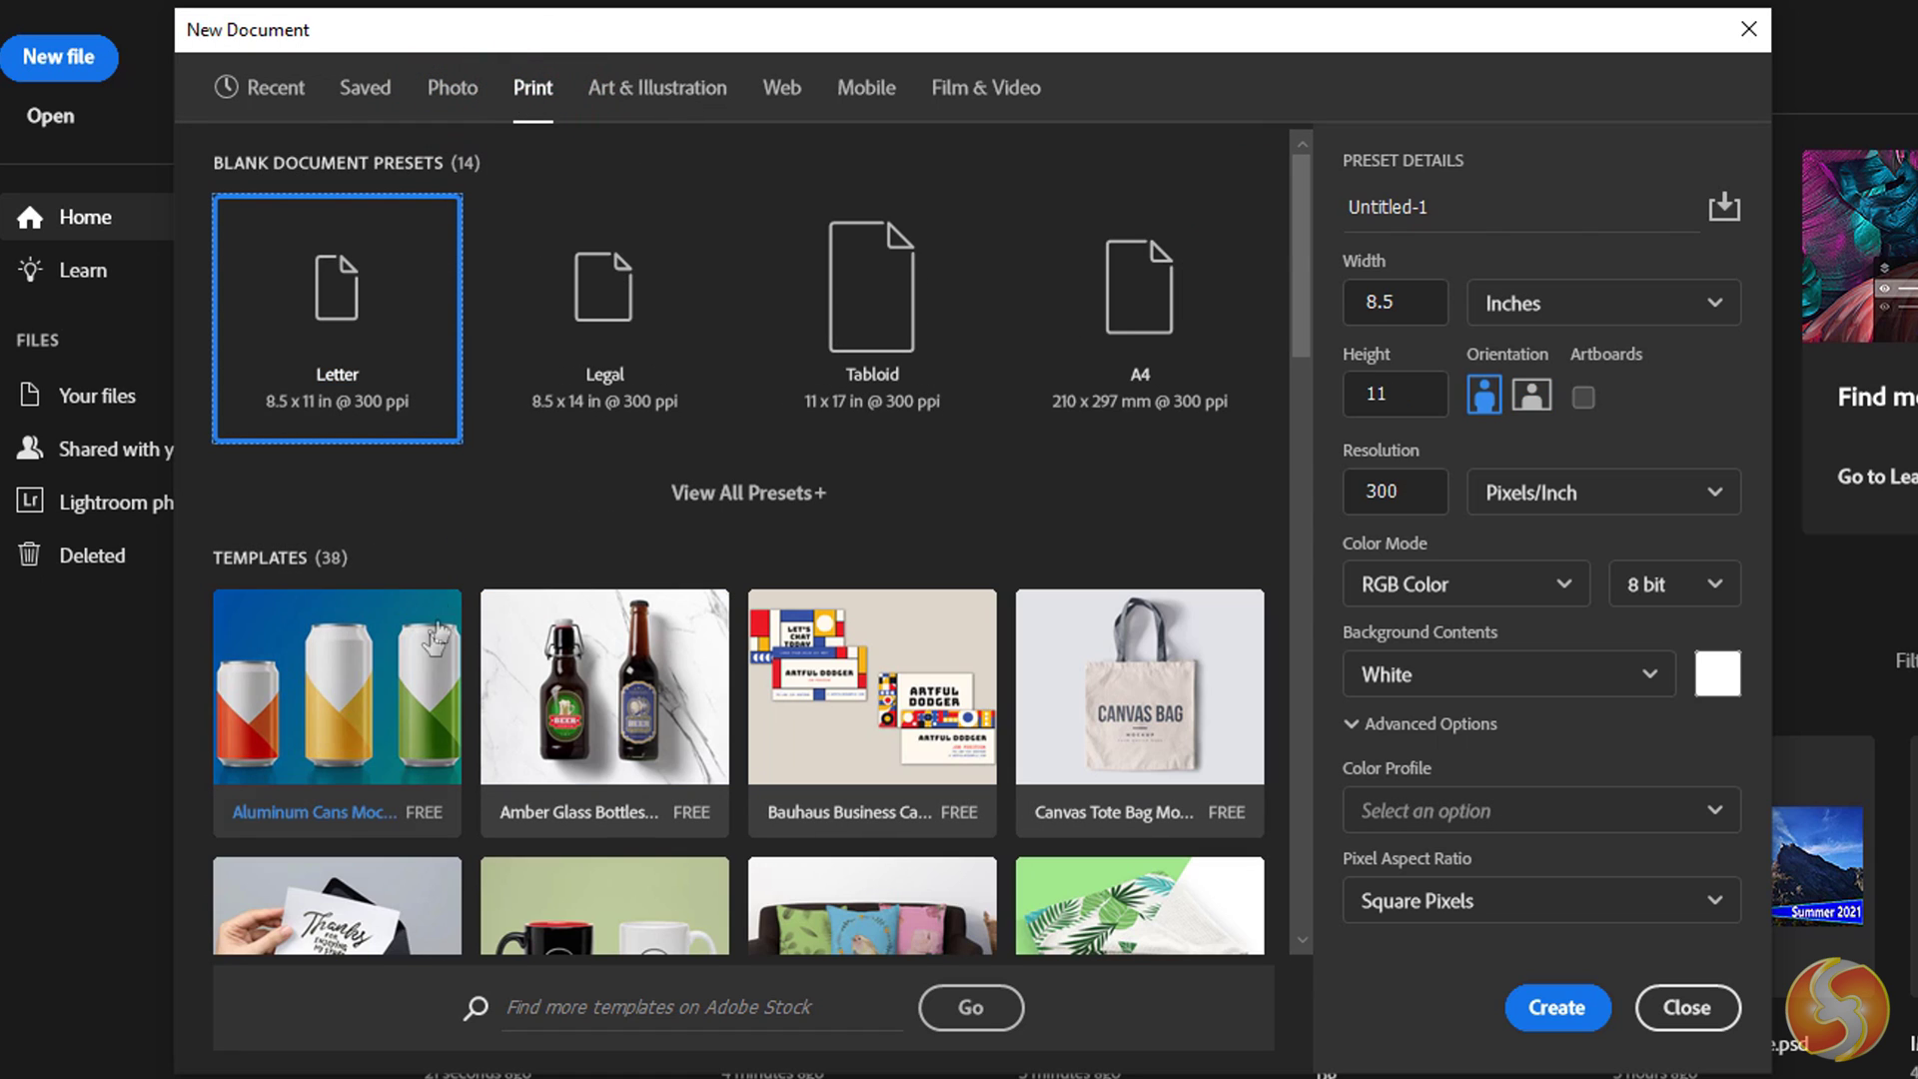
click(1139, 303)
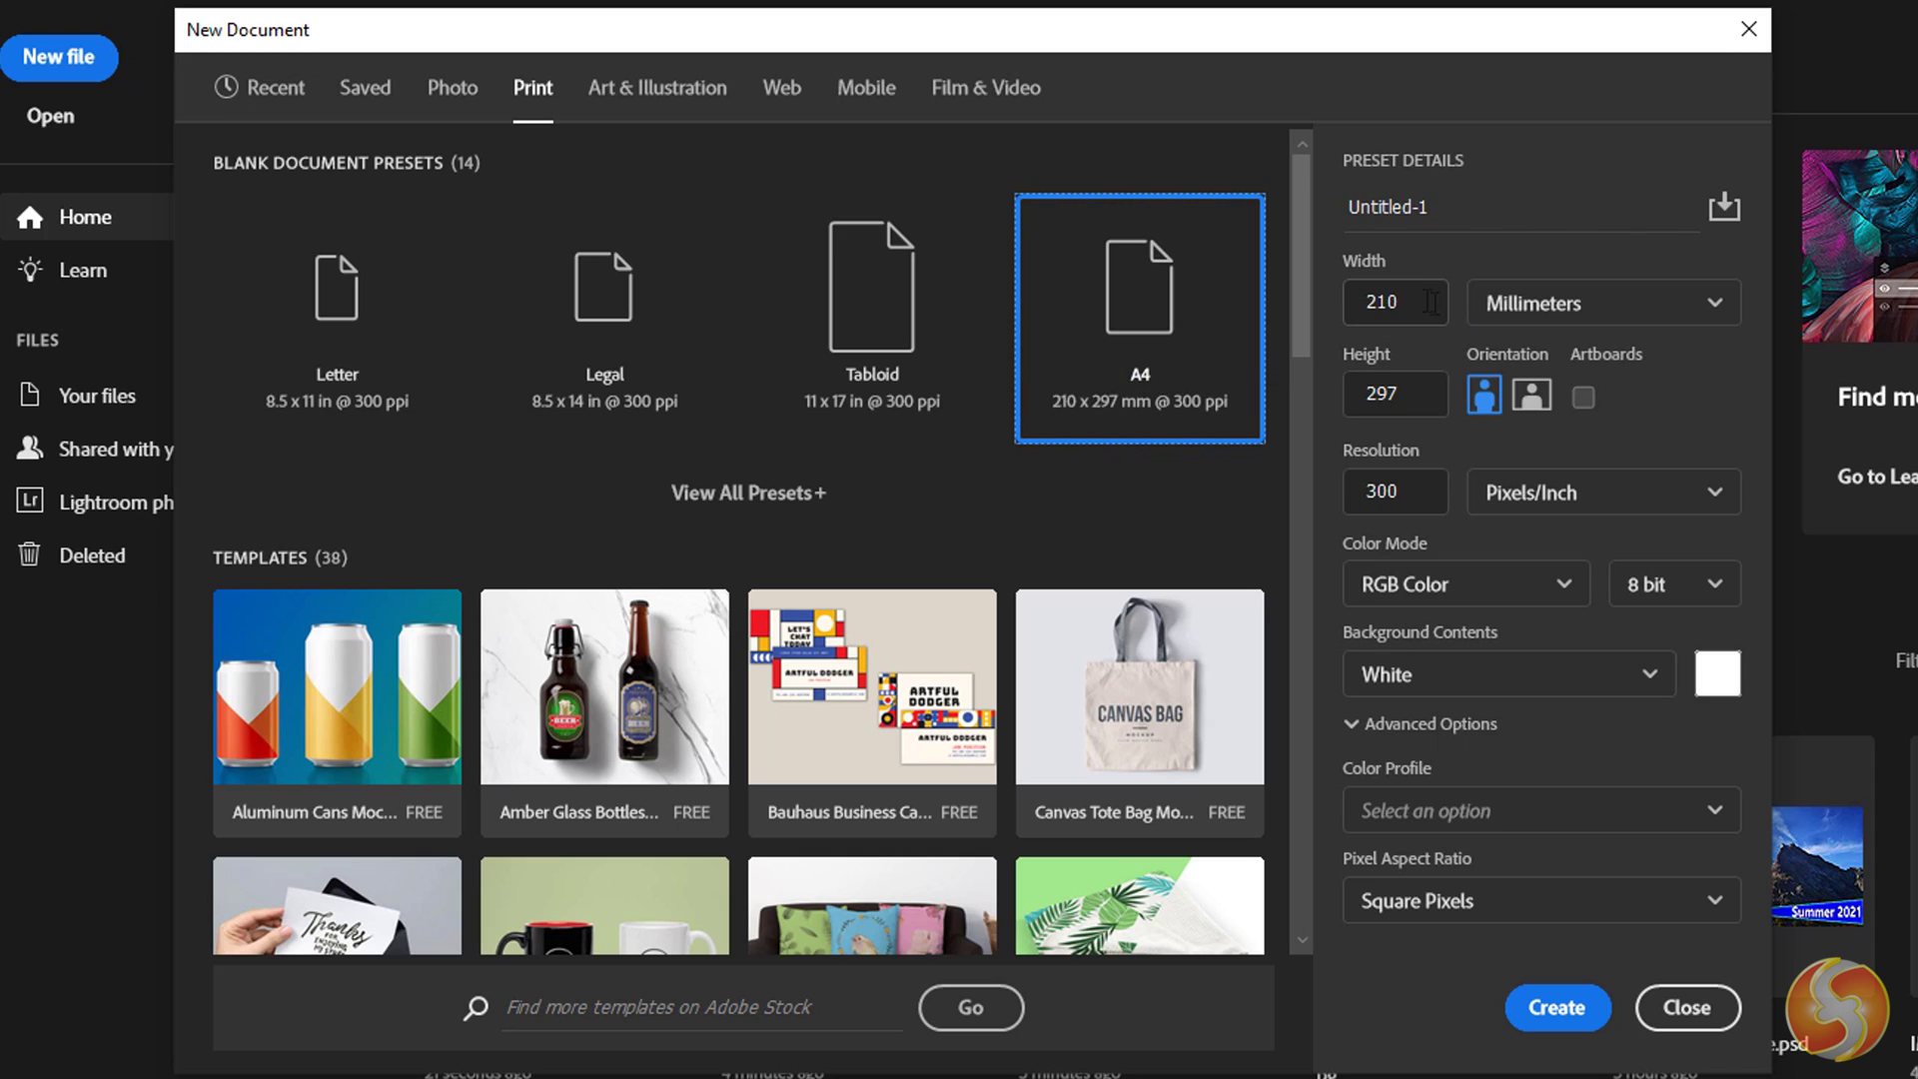
double_click(1383, 301)
double_click(1356, 392)
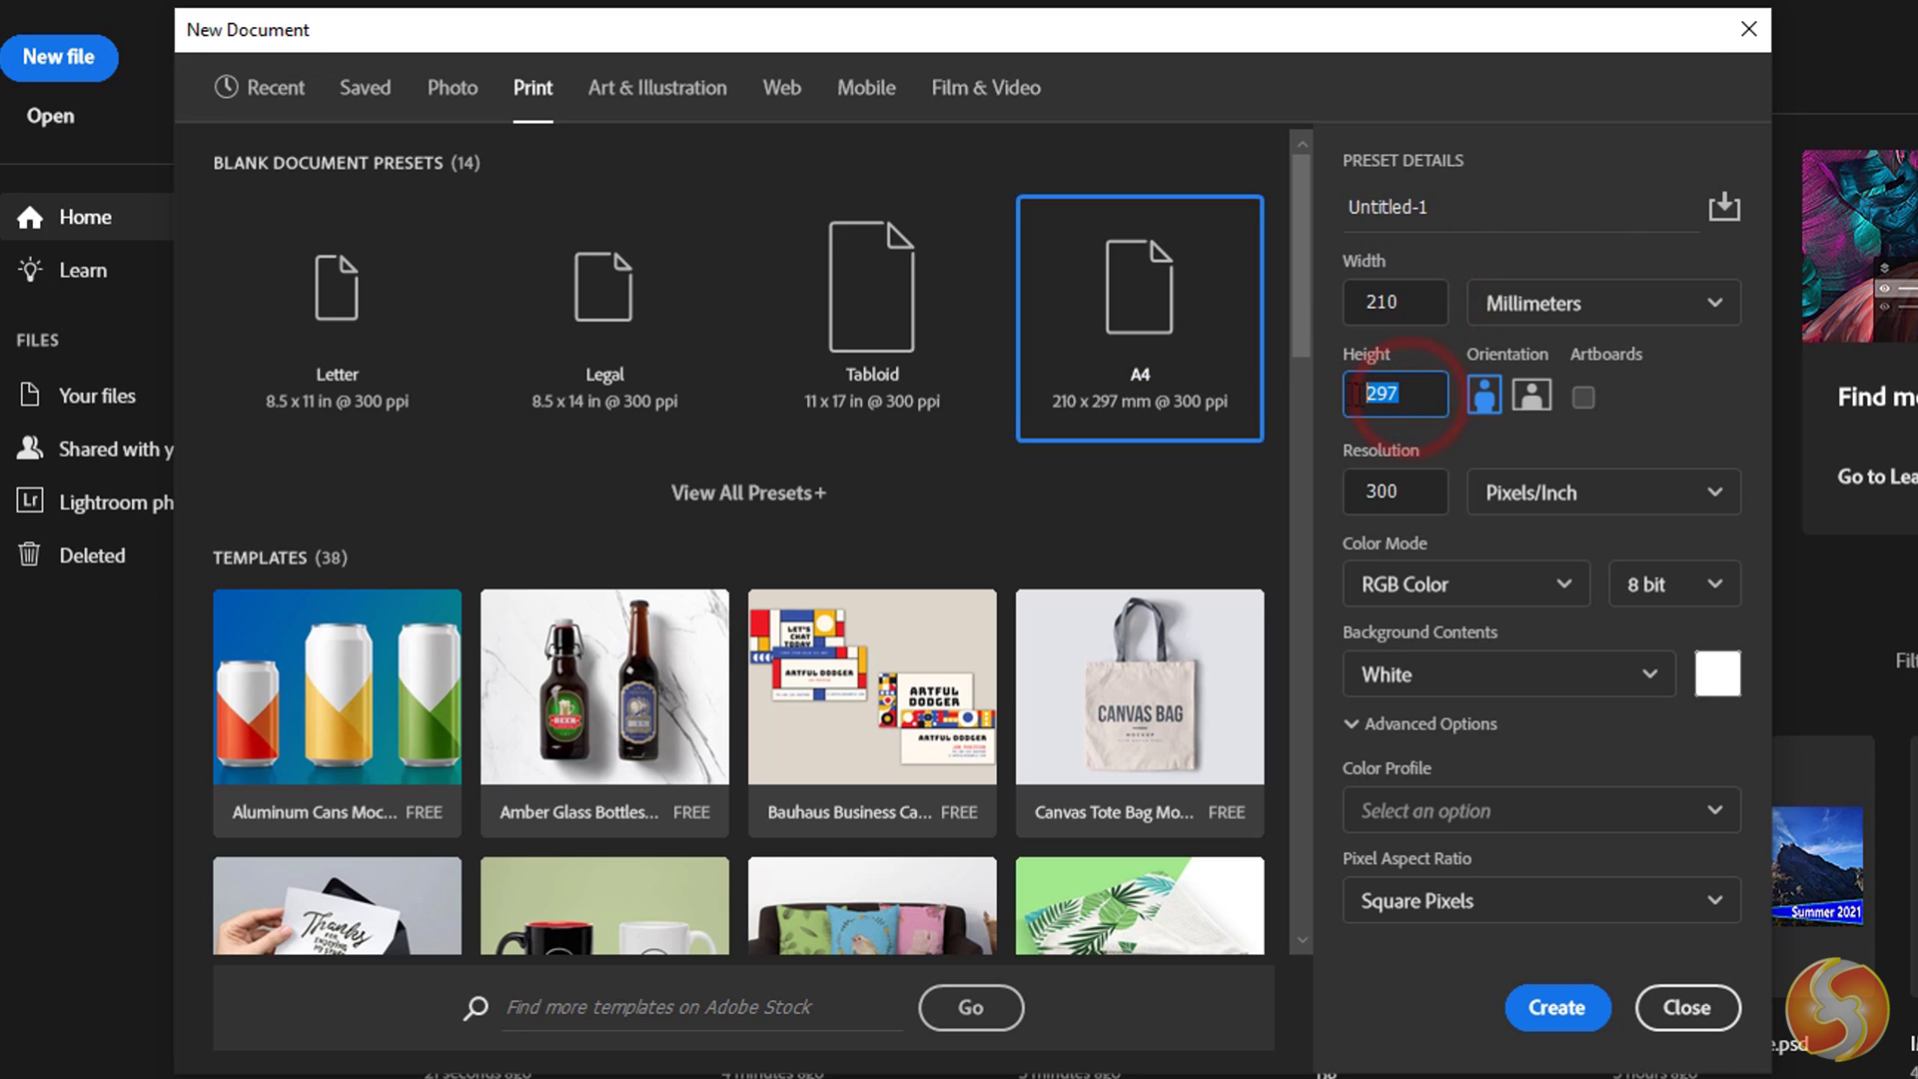
click(1530, 400)
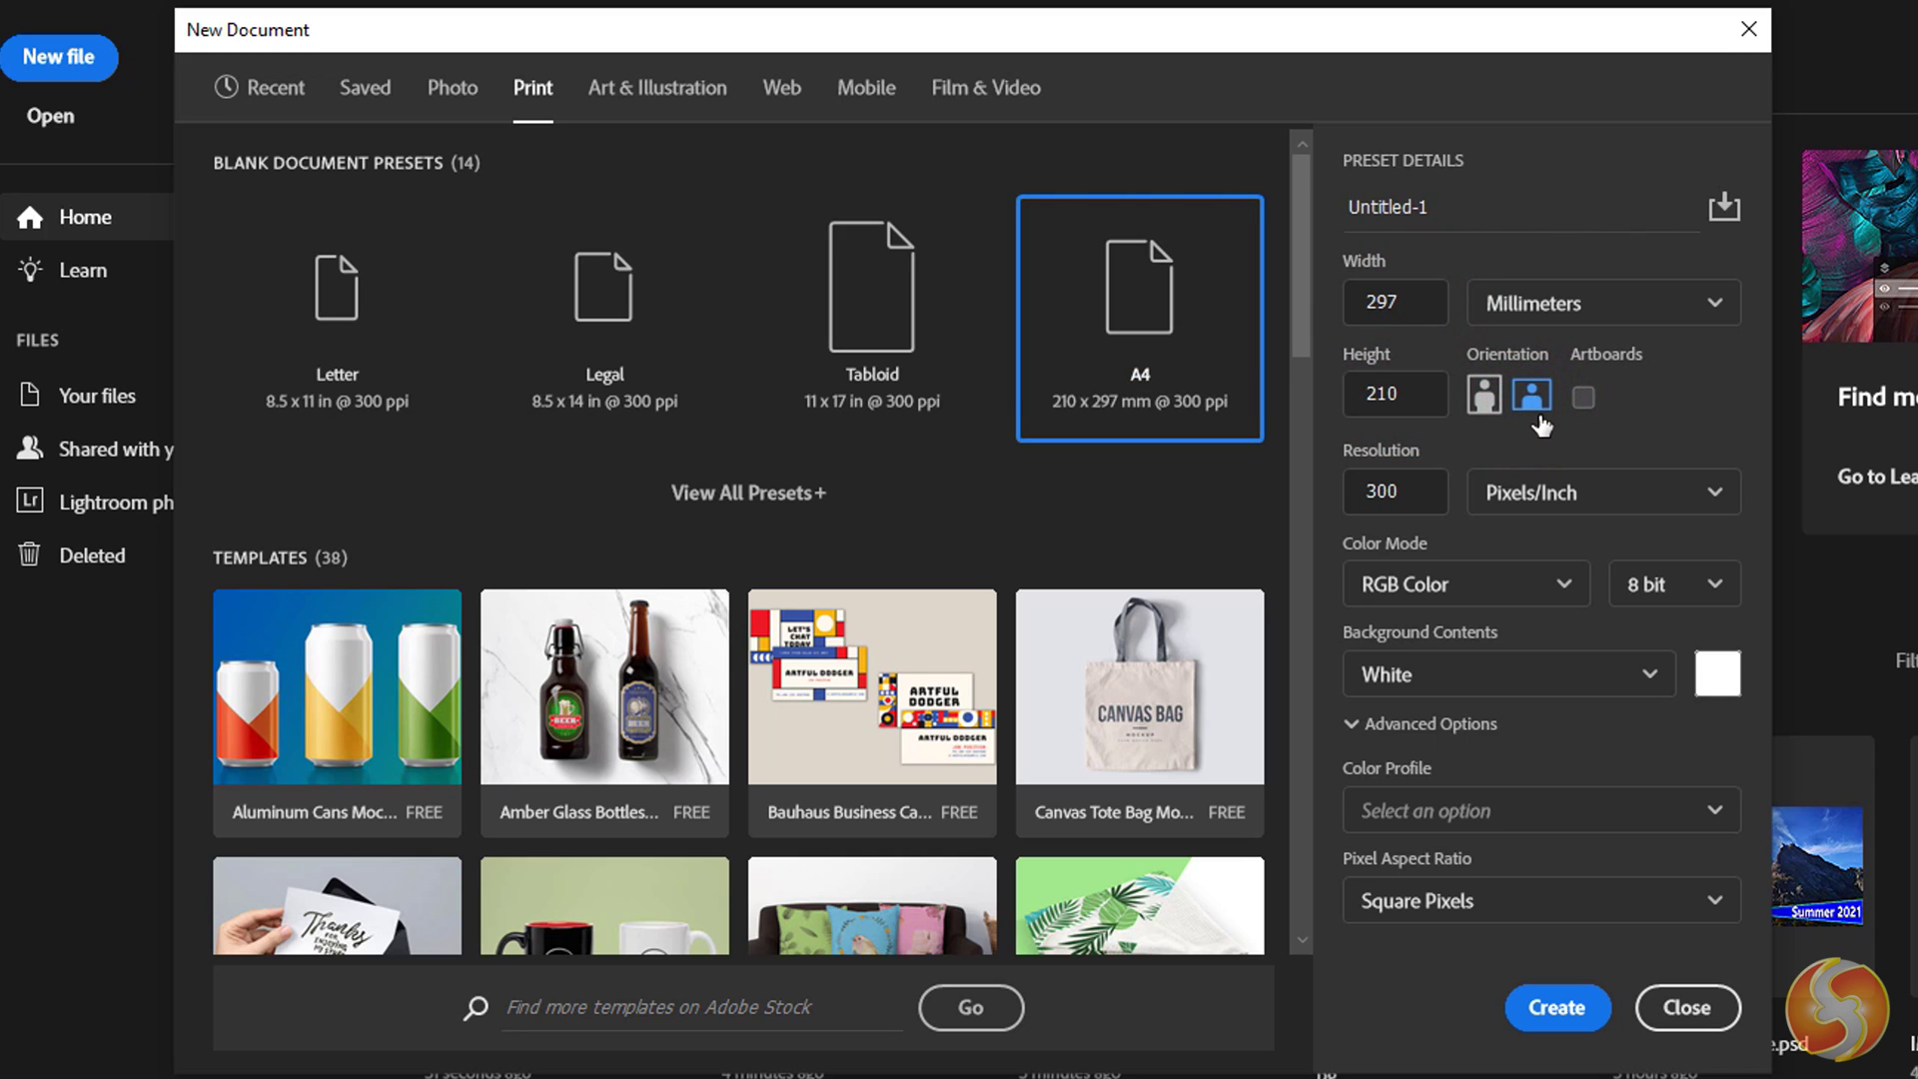
double_click(1416, 491)
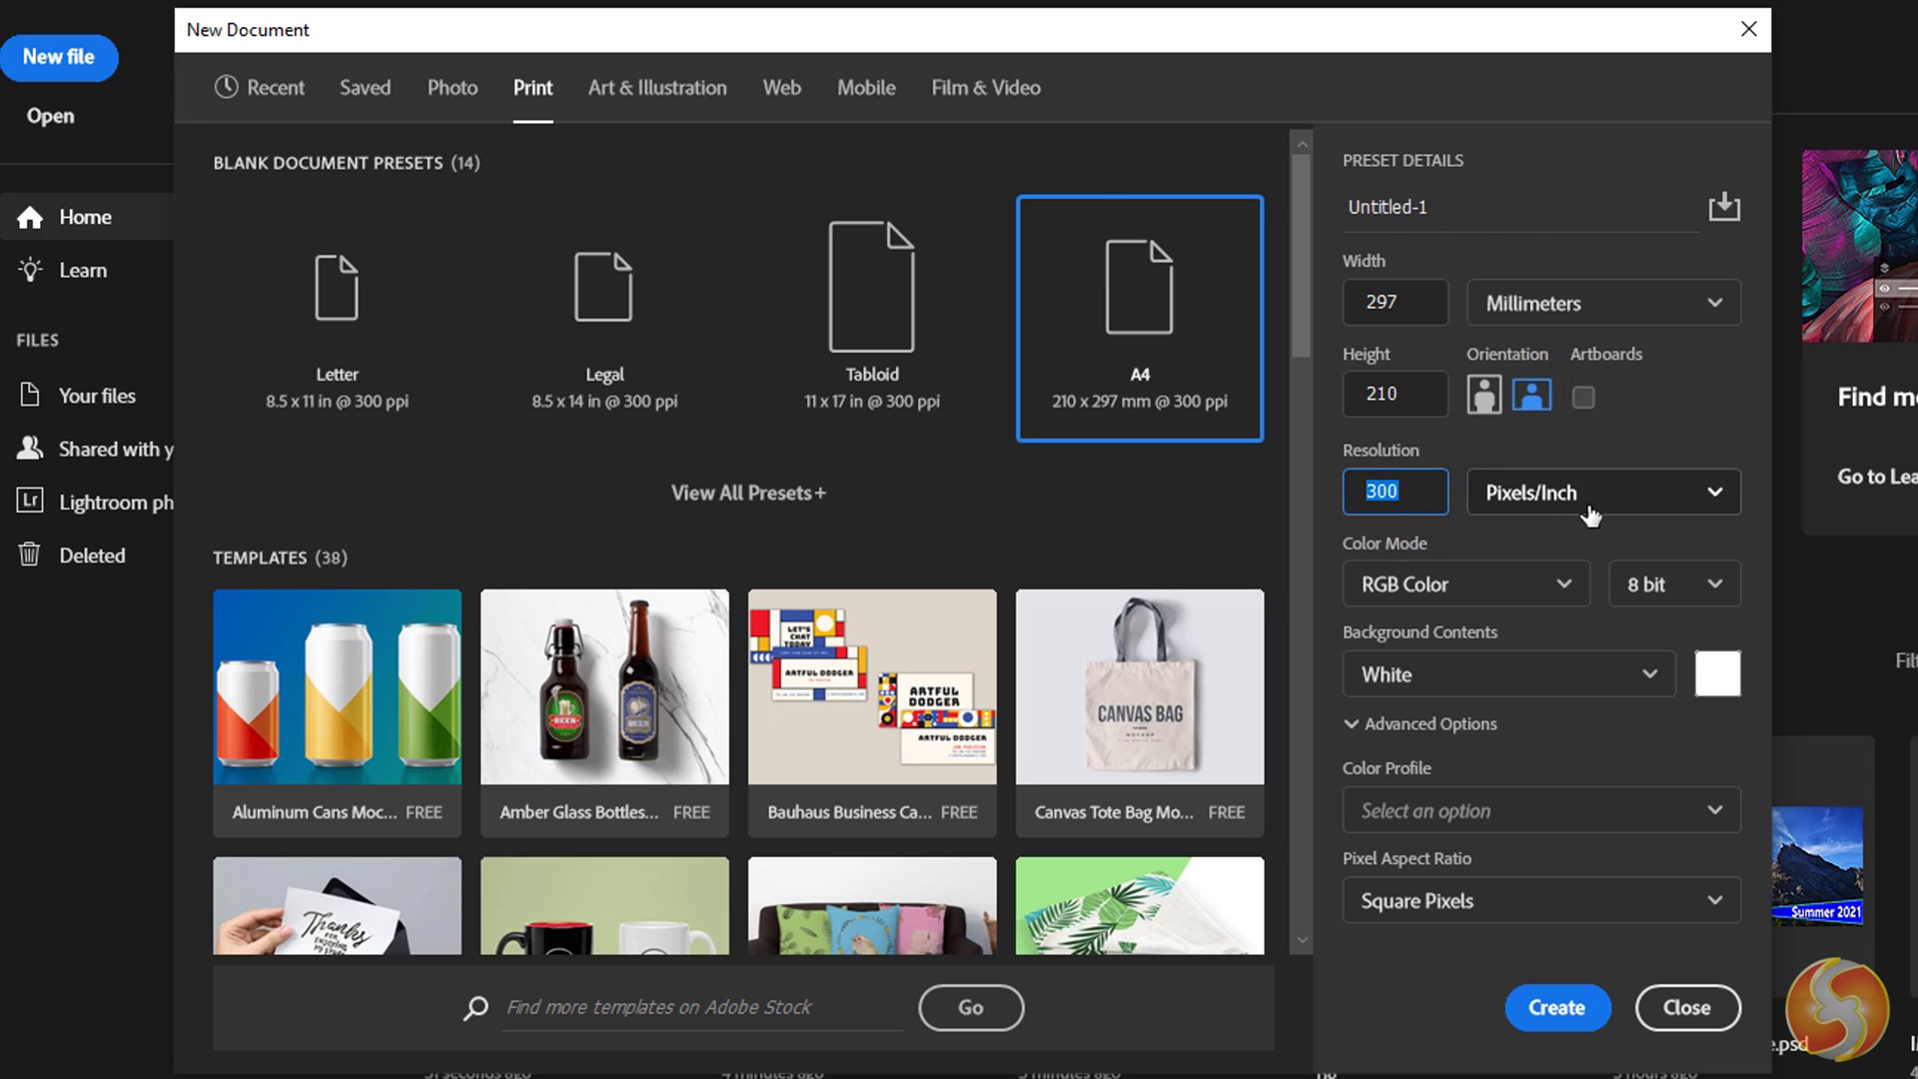
click(1559, 592)
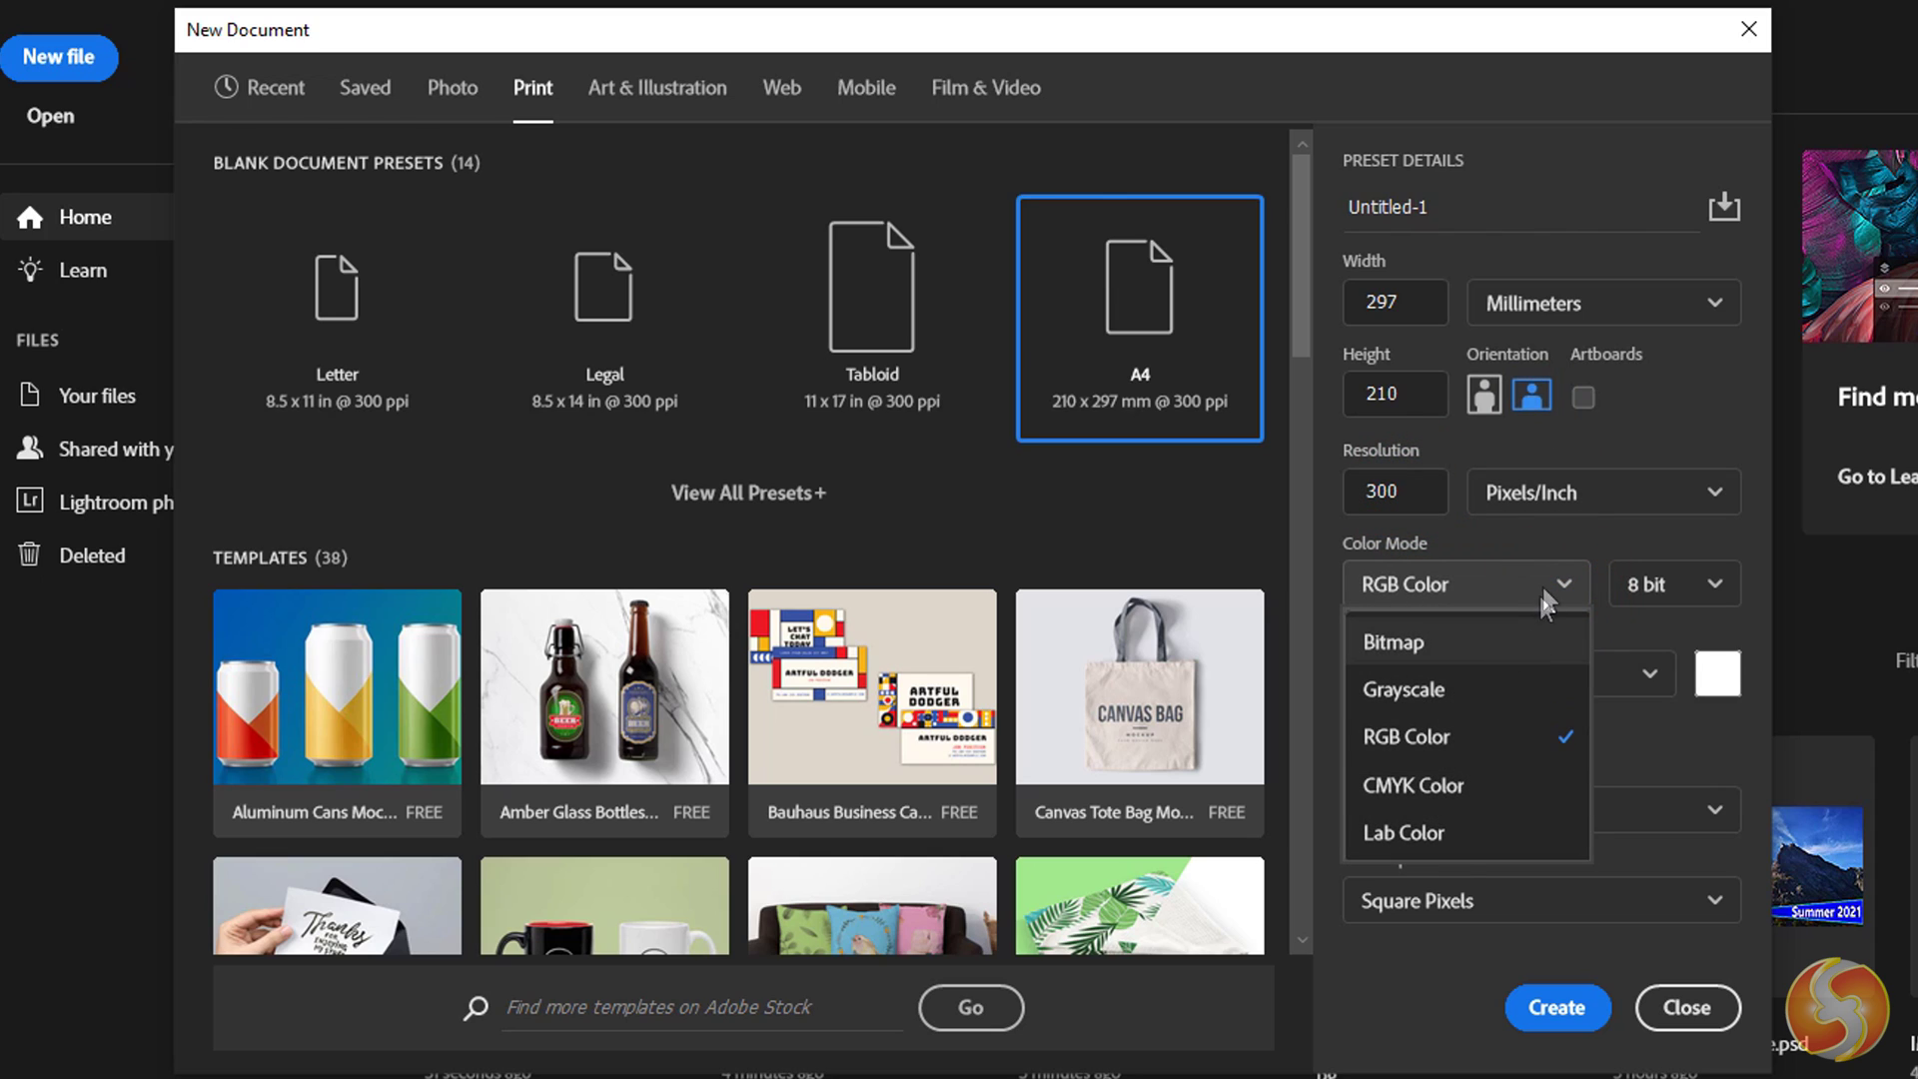
click(1536, 585)
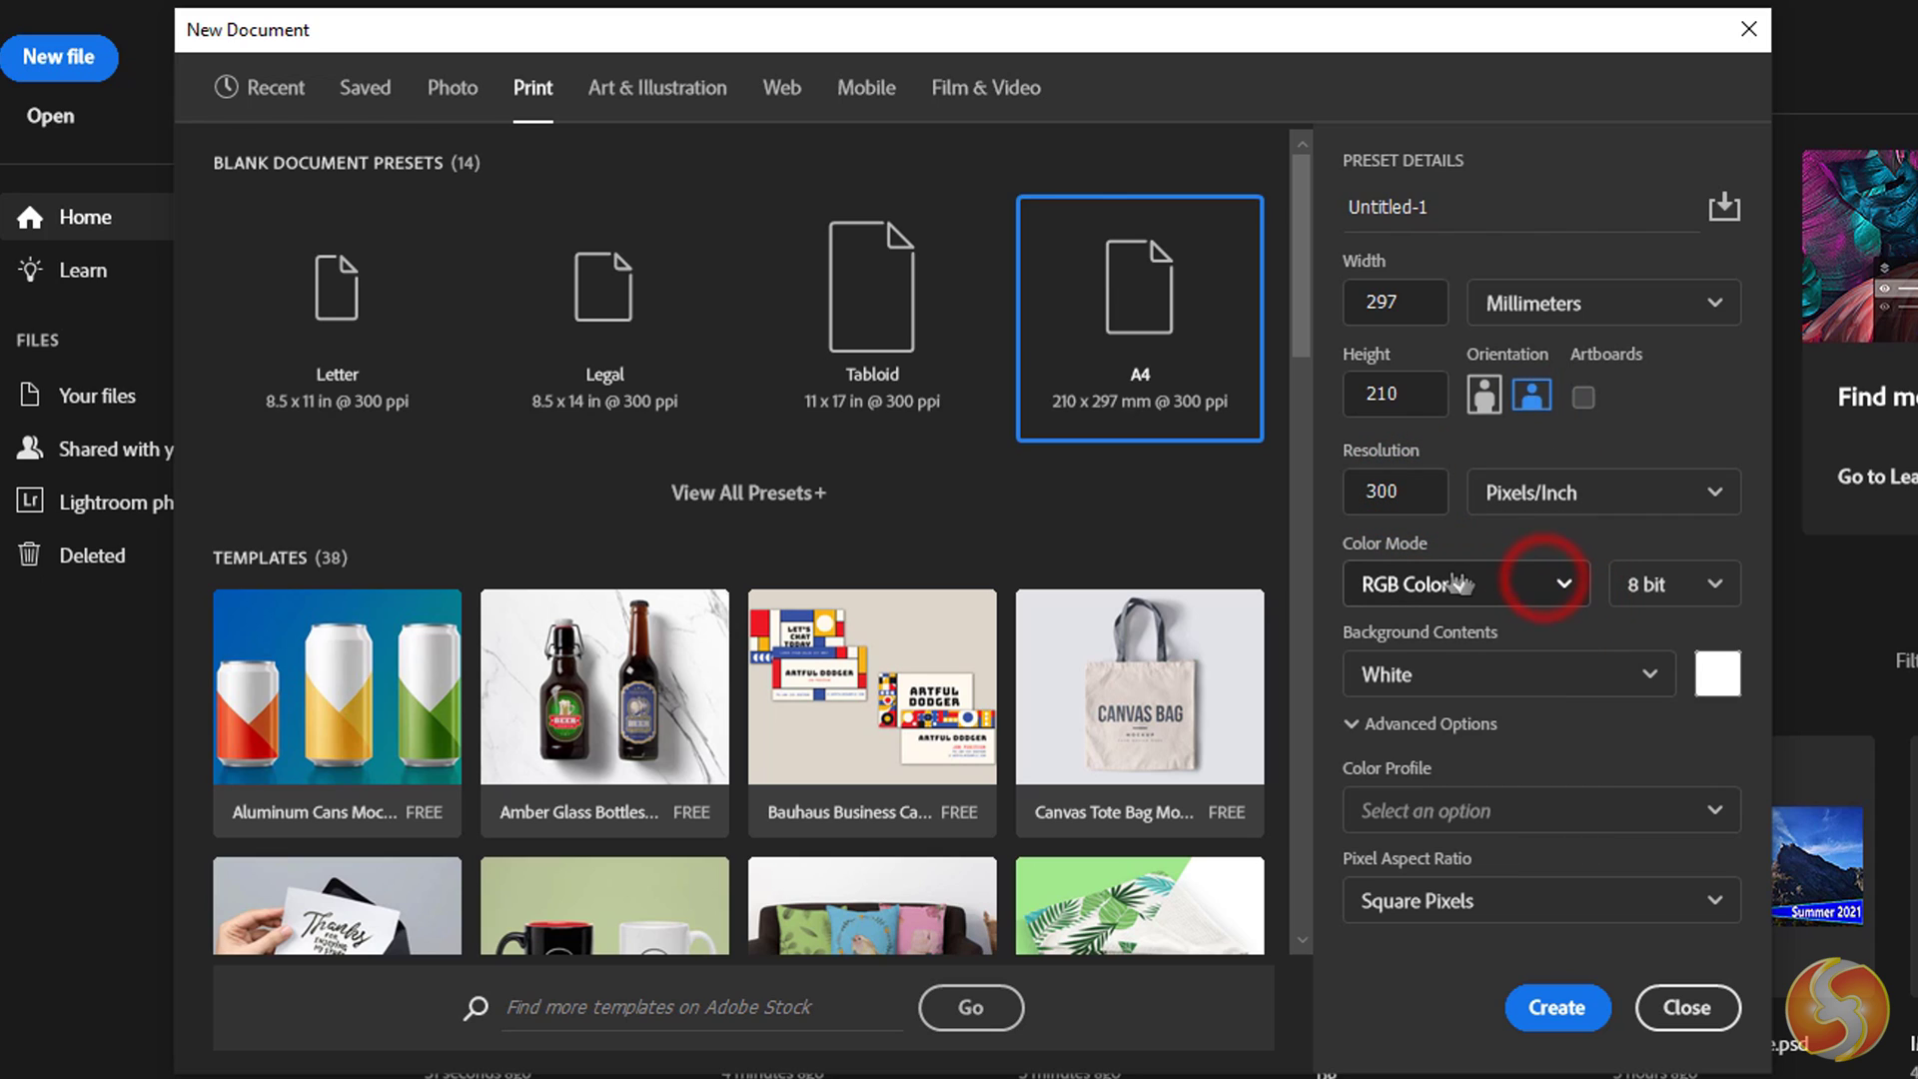
click(1569, 1017)
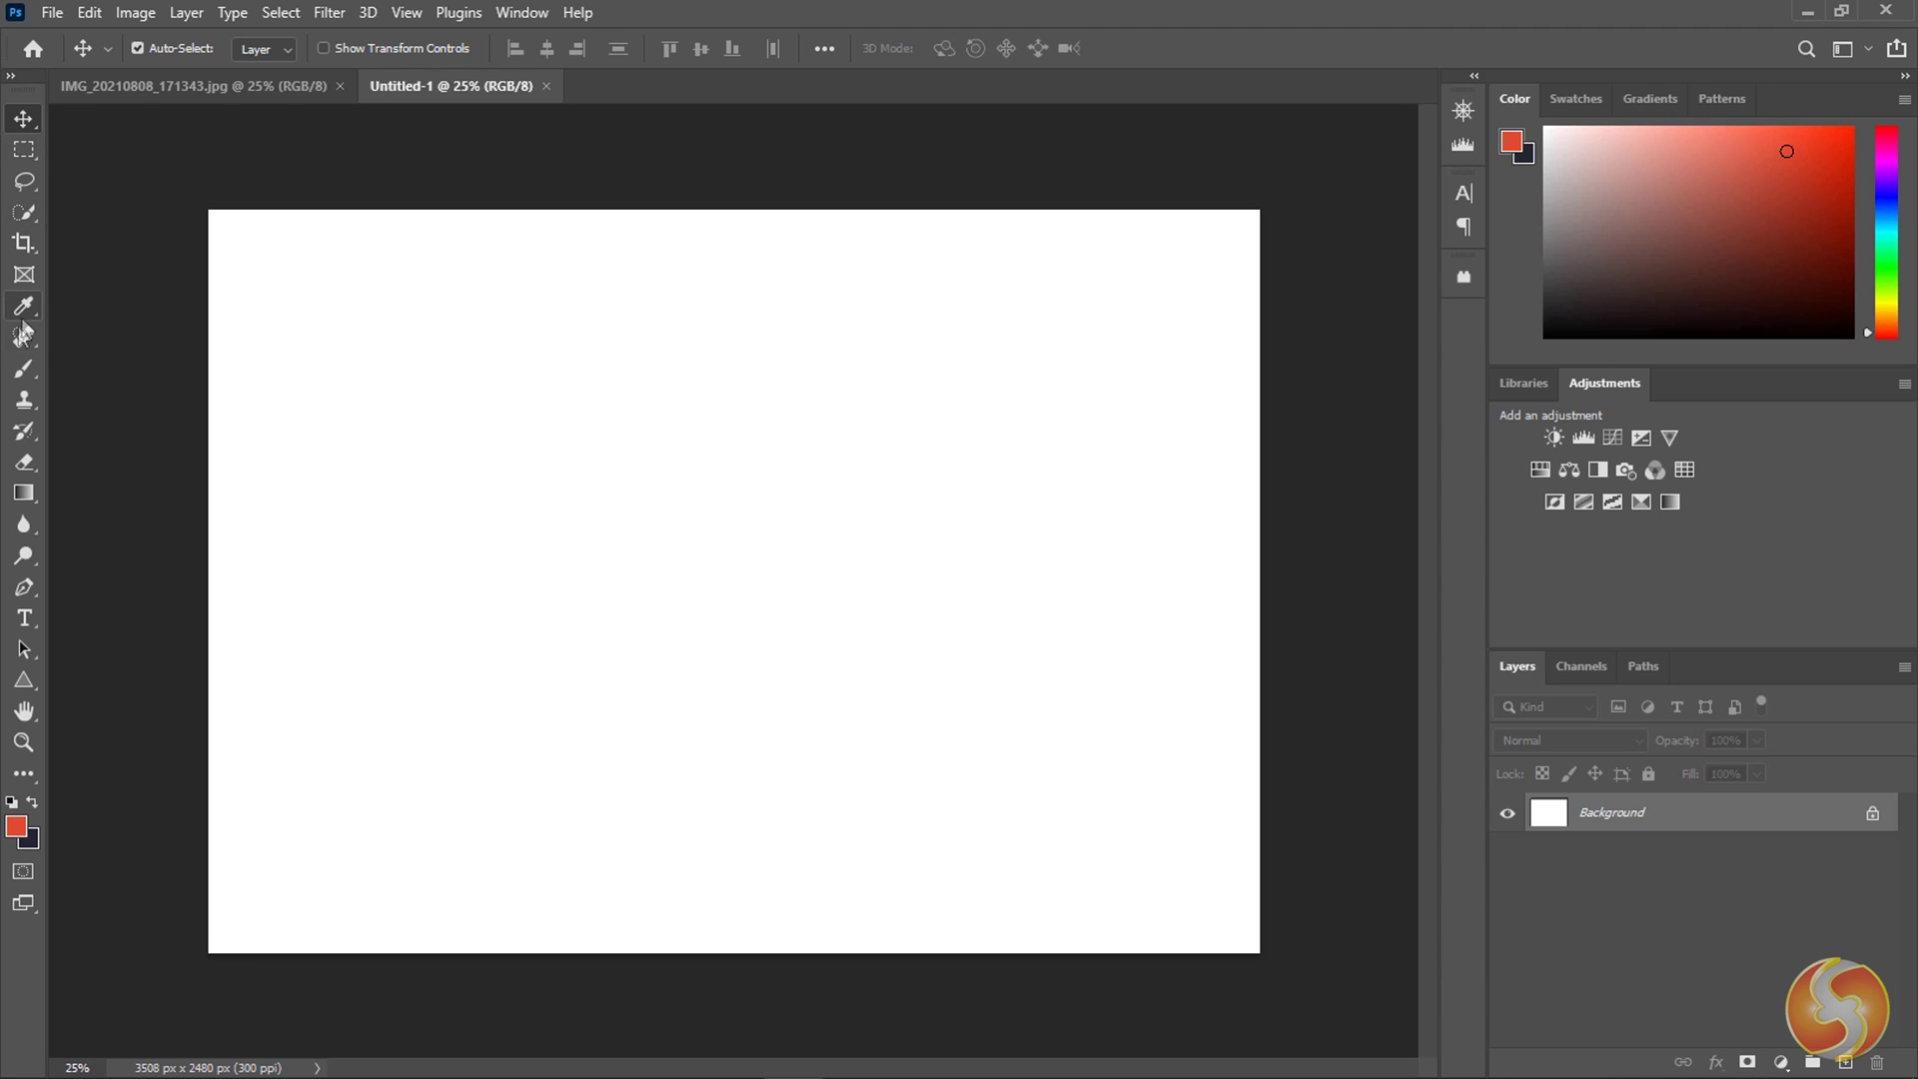
Try out the selection, crop, frame and eyedropper tools and browse the Edit and Type menus.
click(24, 150)
click(24, 181)
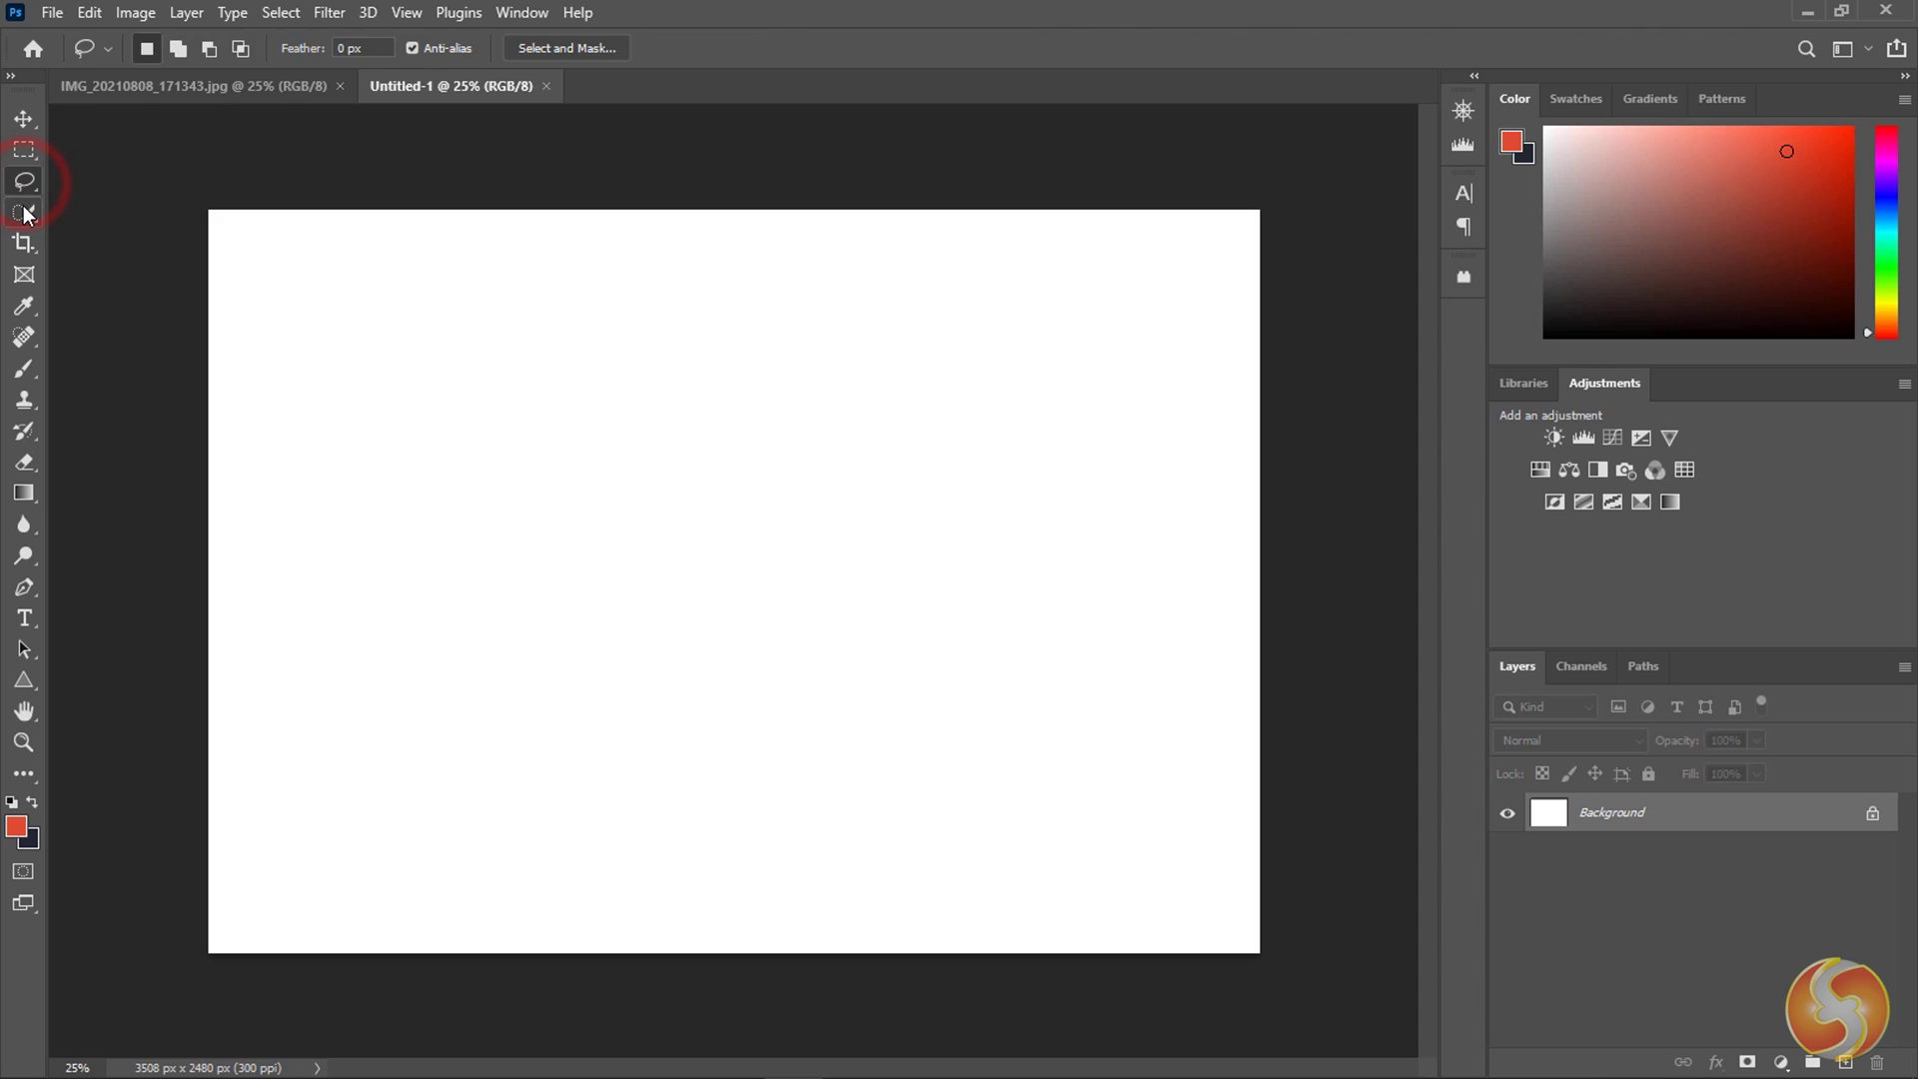
click(24, 212)
click(24, 242)
click(24, 275)
click(24, 306)
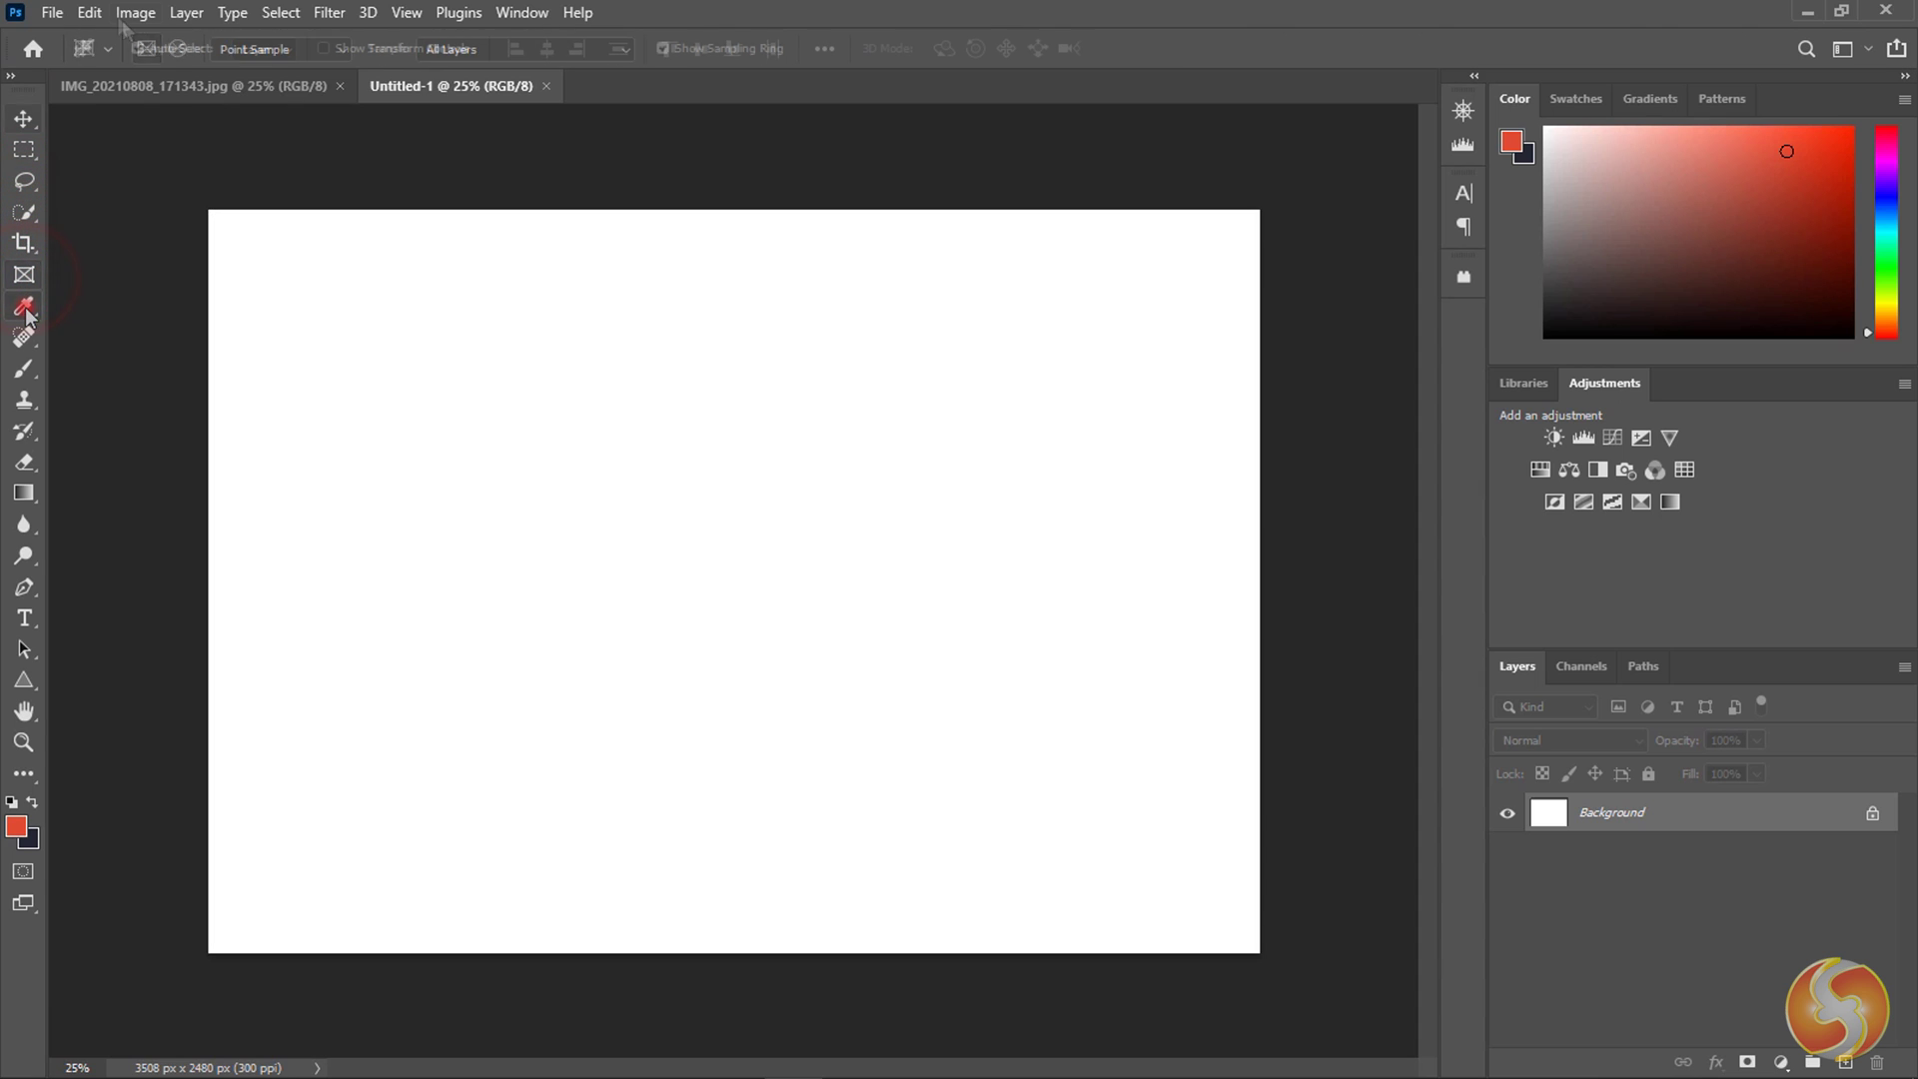
key(v)
click(91, 13)
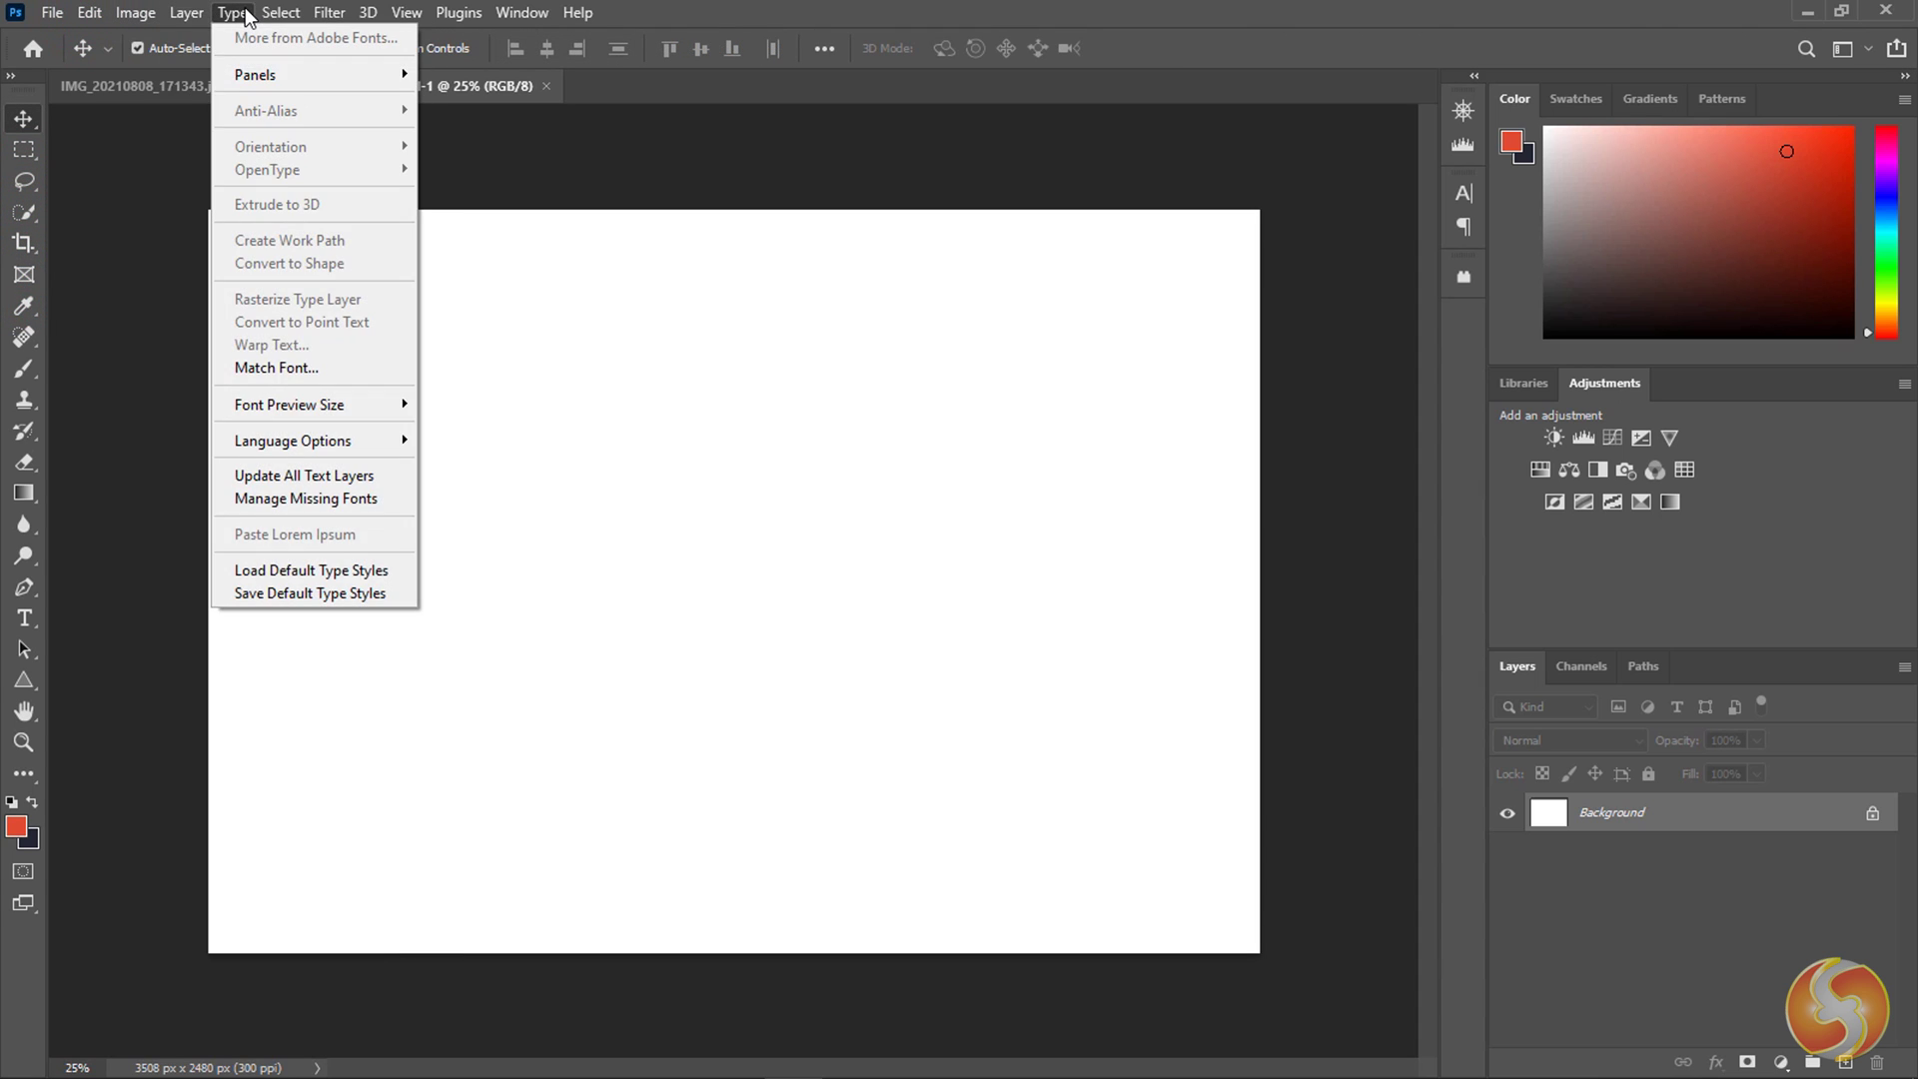
click(195, 15)
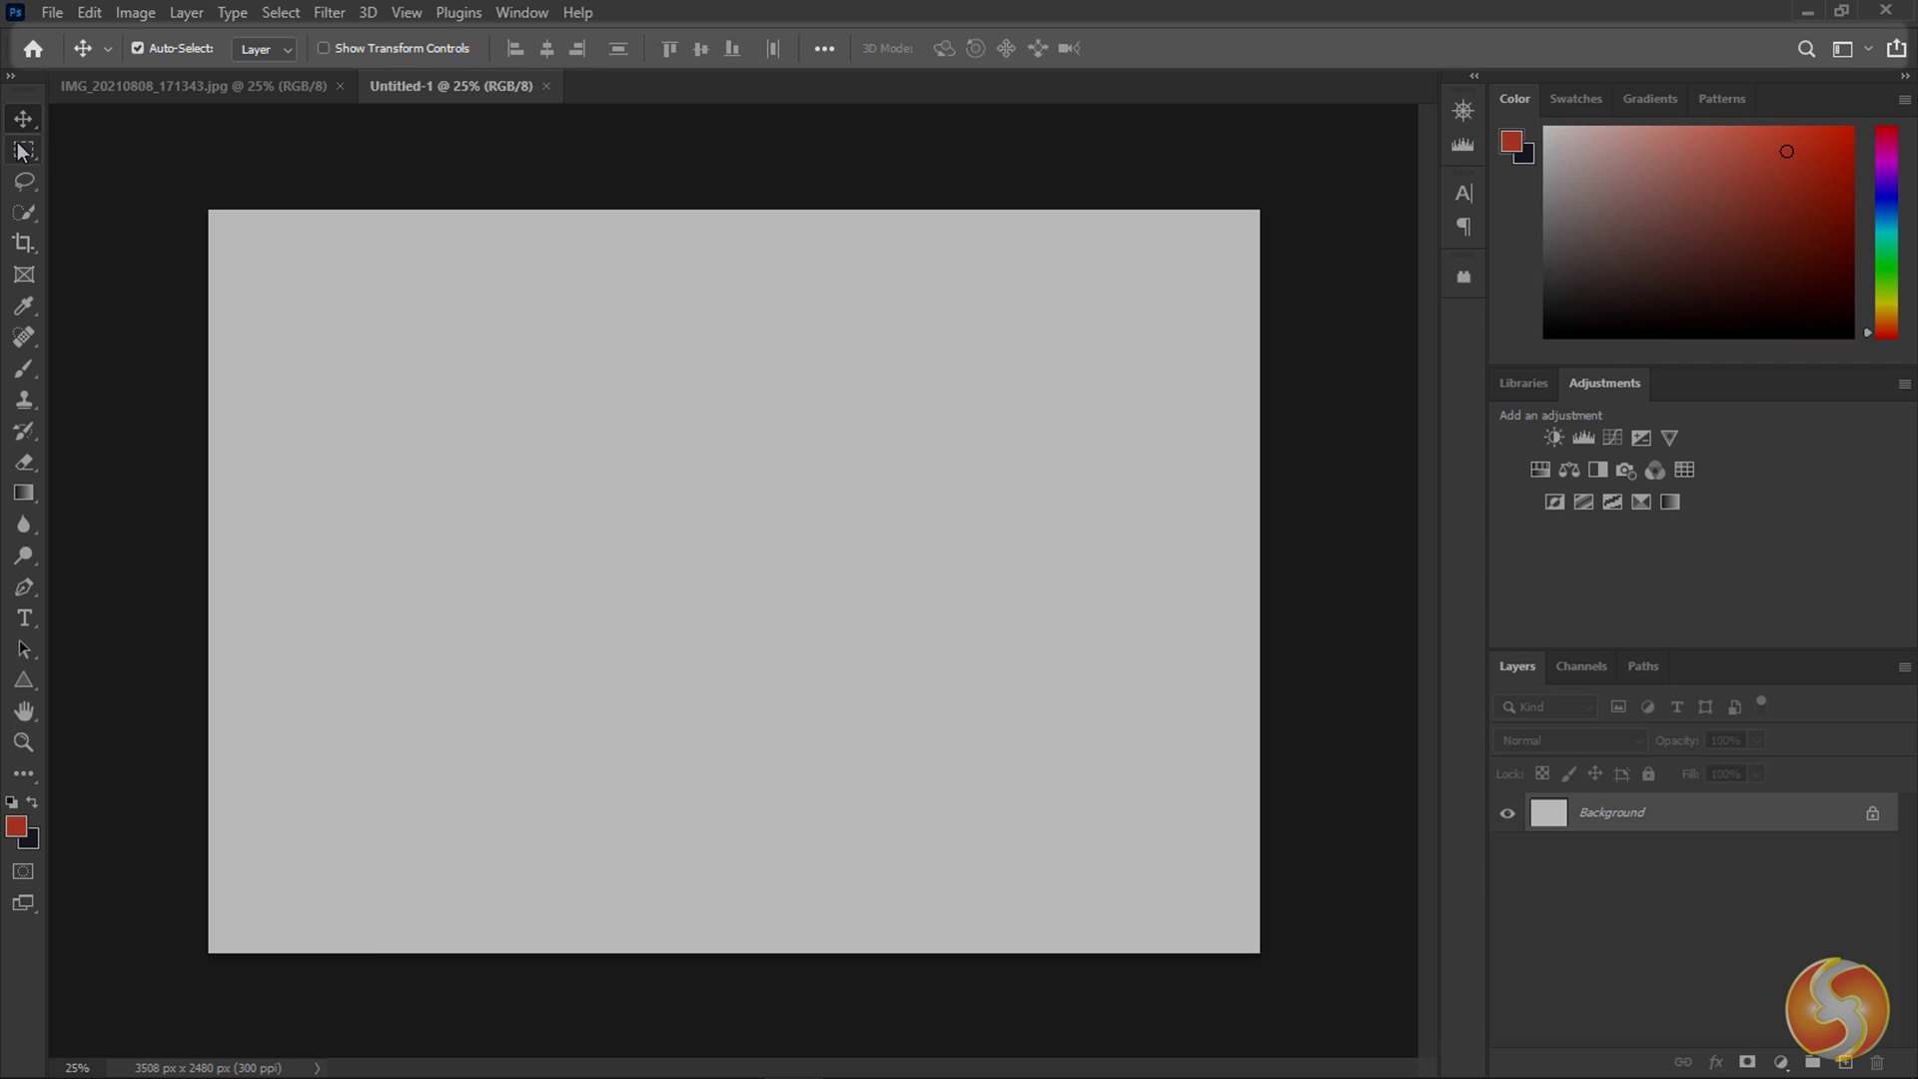
click(22, 152)
click(24, 182)
click(24, 212)
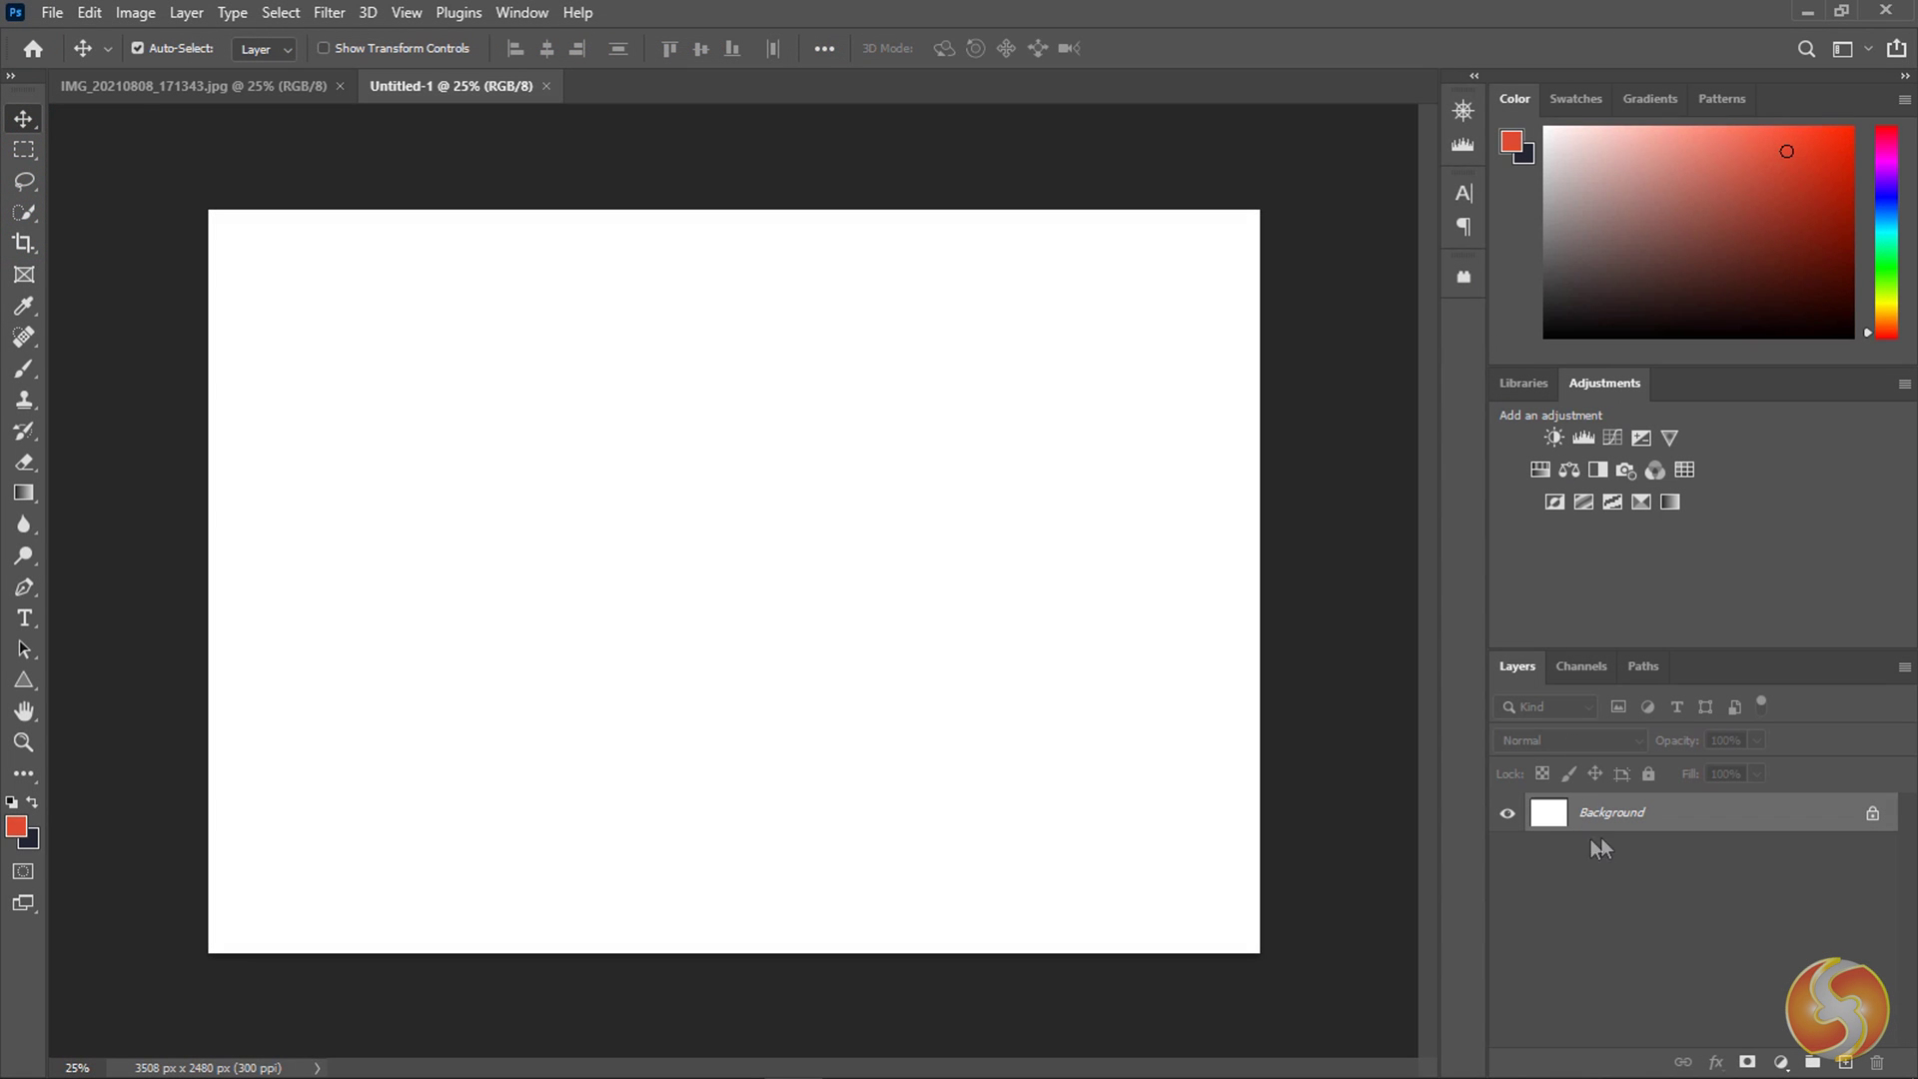
Close the Adjustments panel, restore it from Window > Adjustments, and return to Home.
right_click(1614, 383)
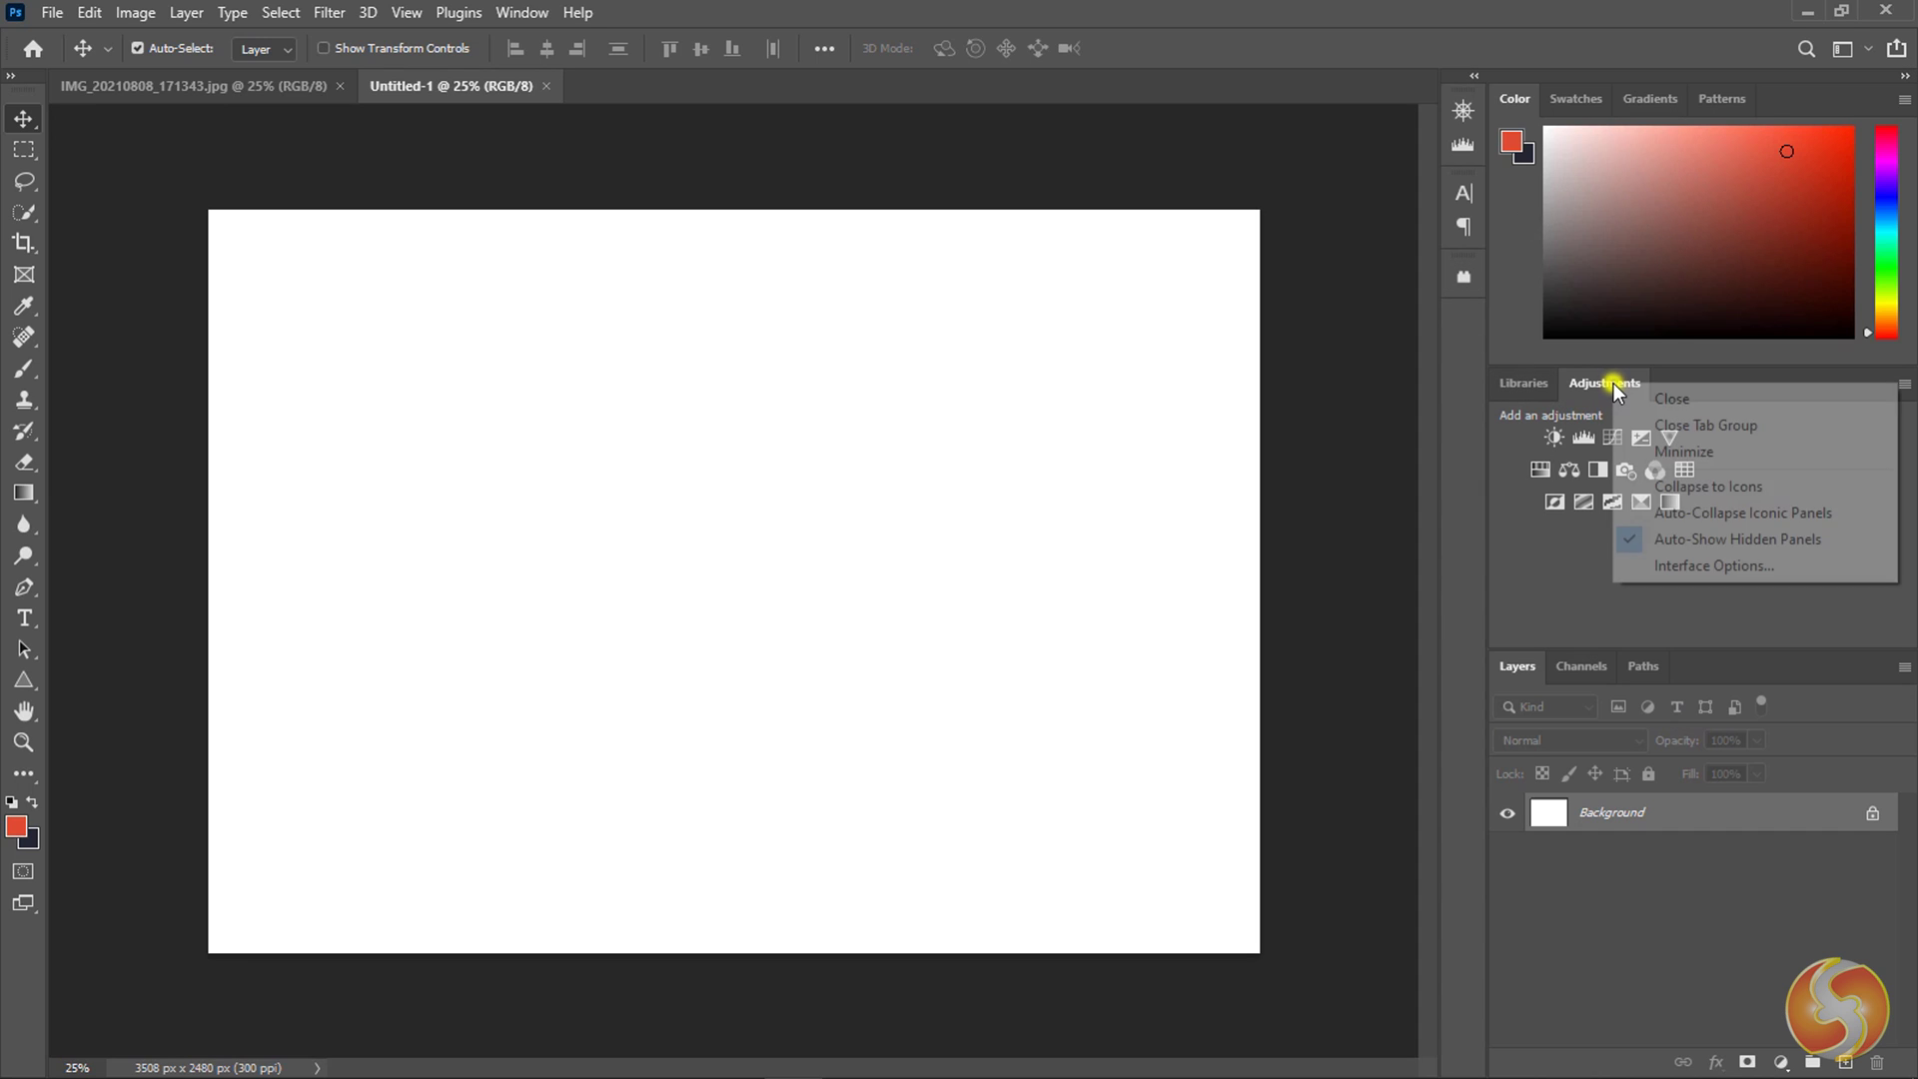
click(1739, 401)
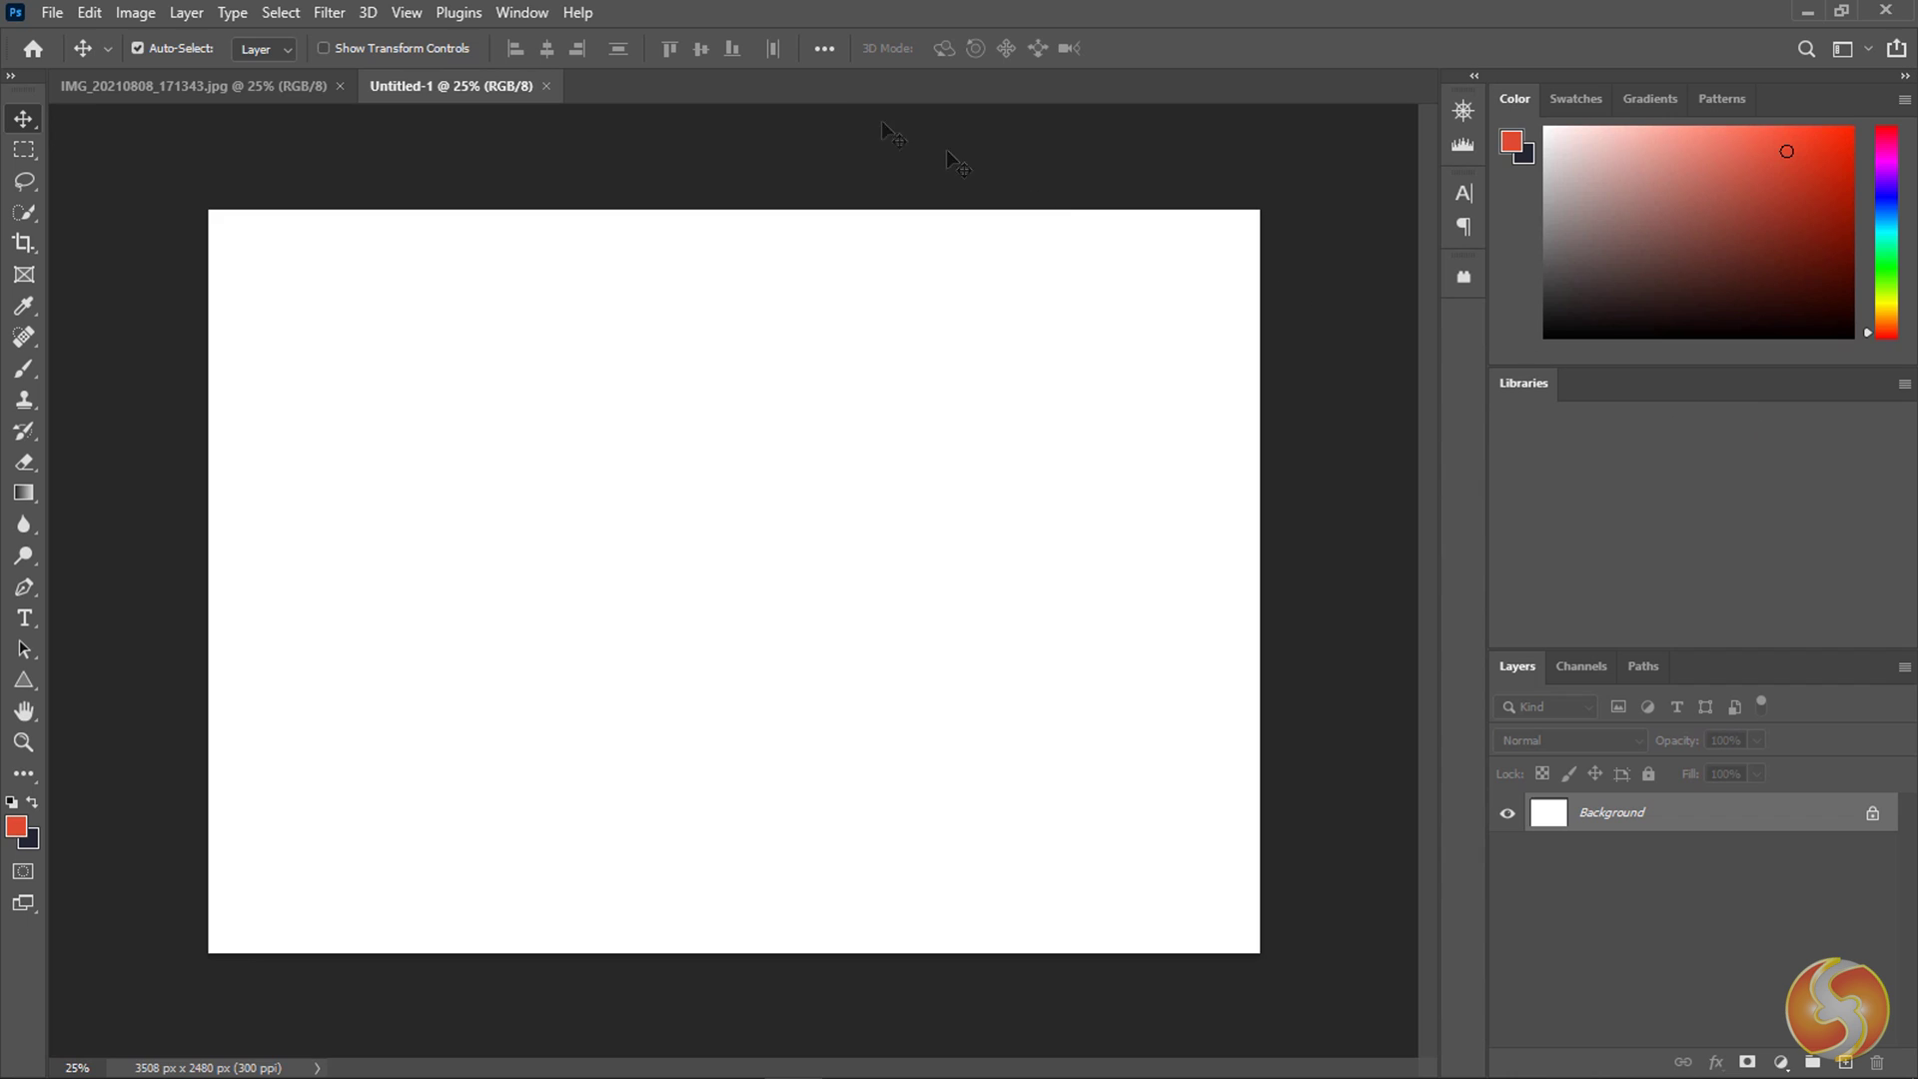
click(524, 16)
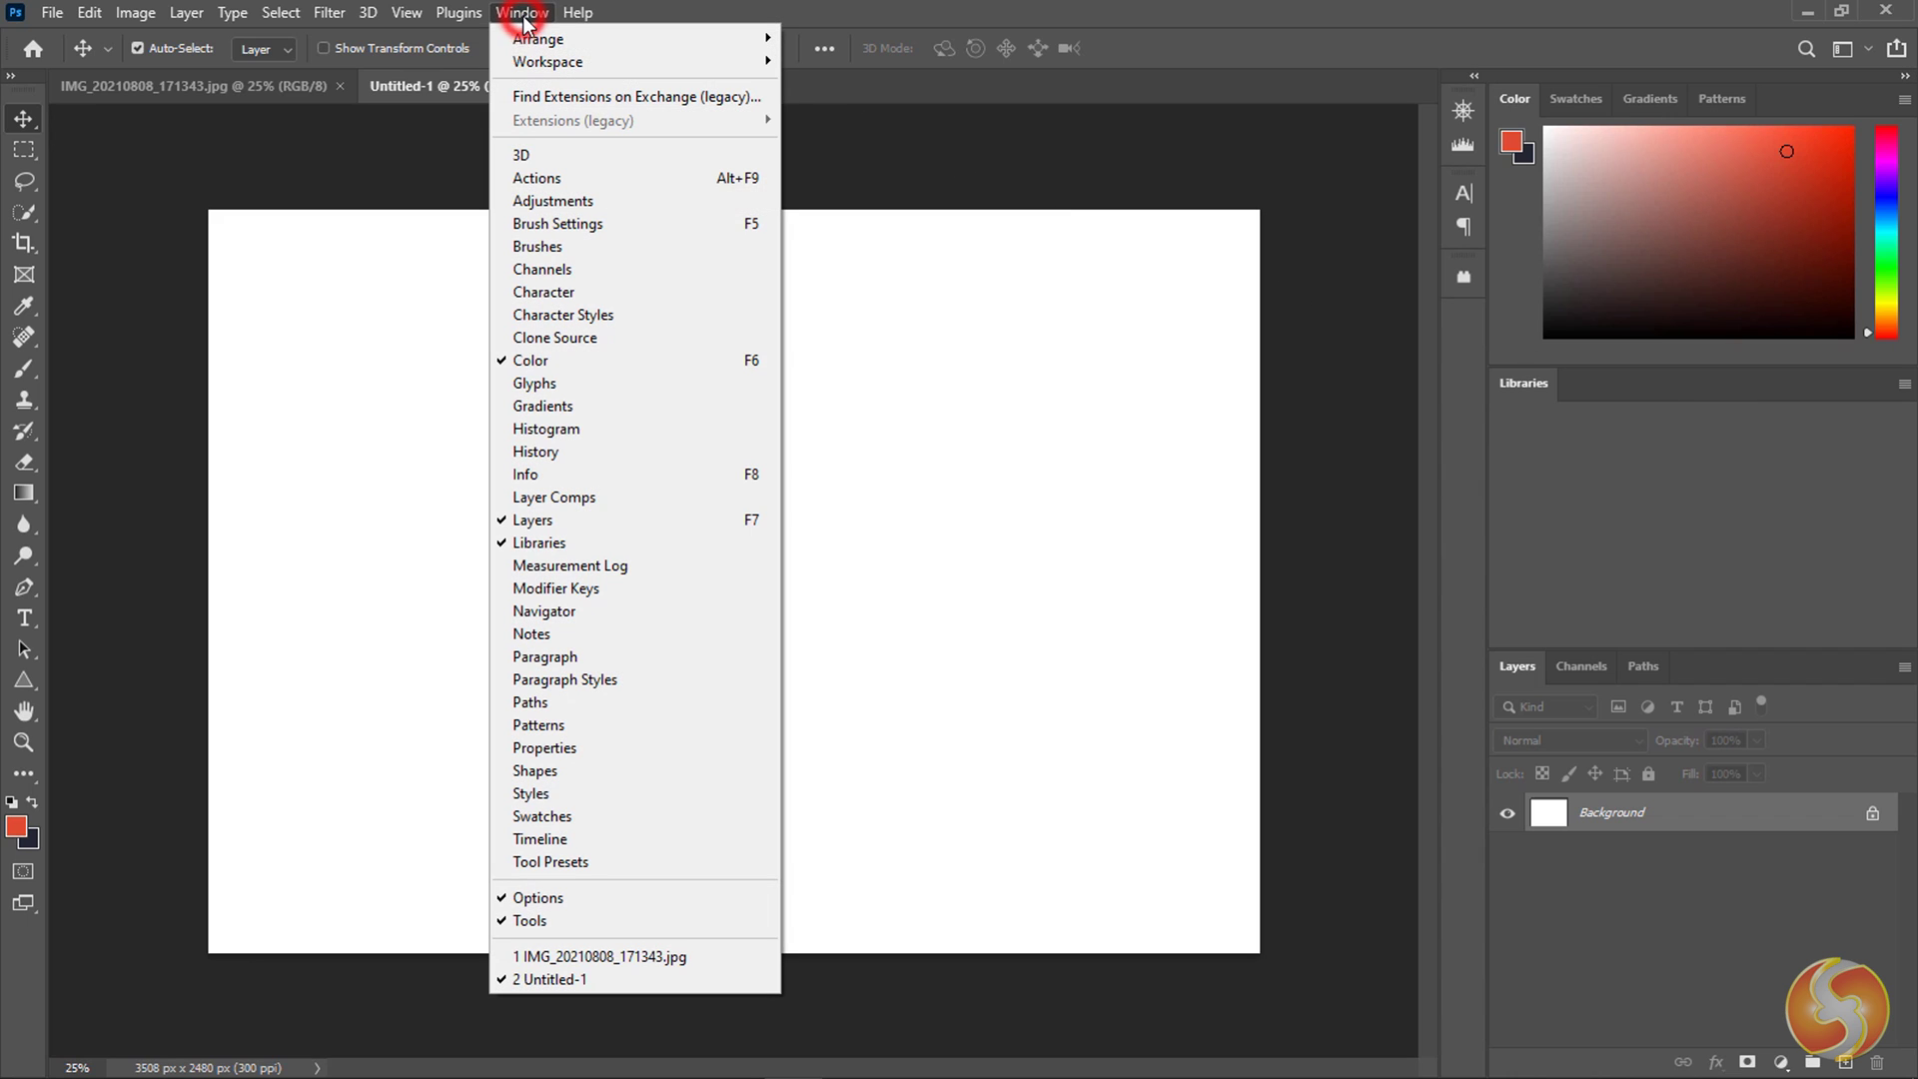
click(593, 203)
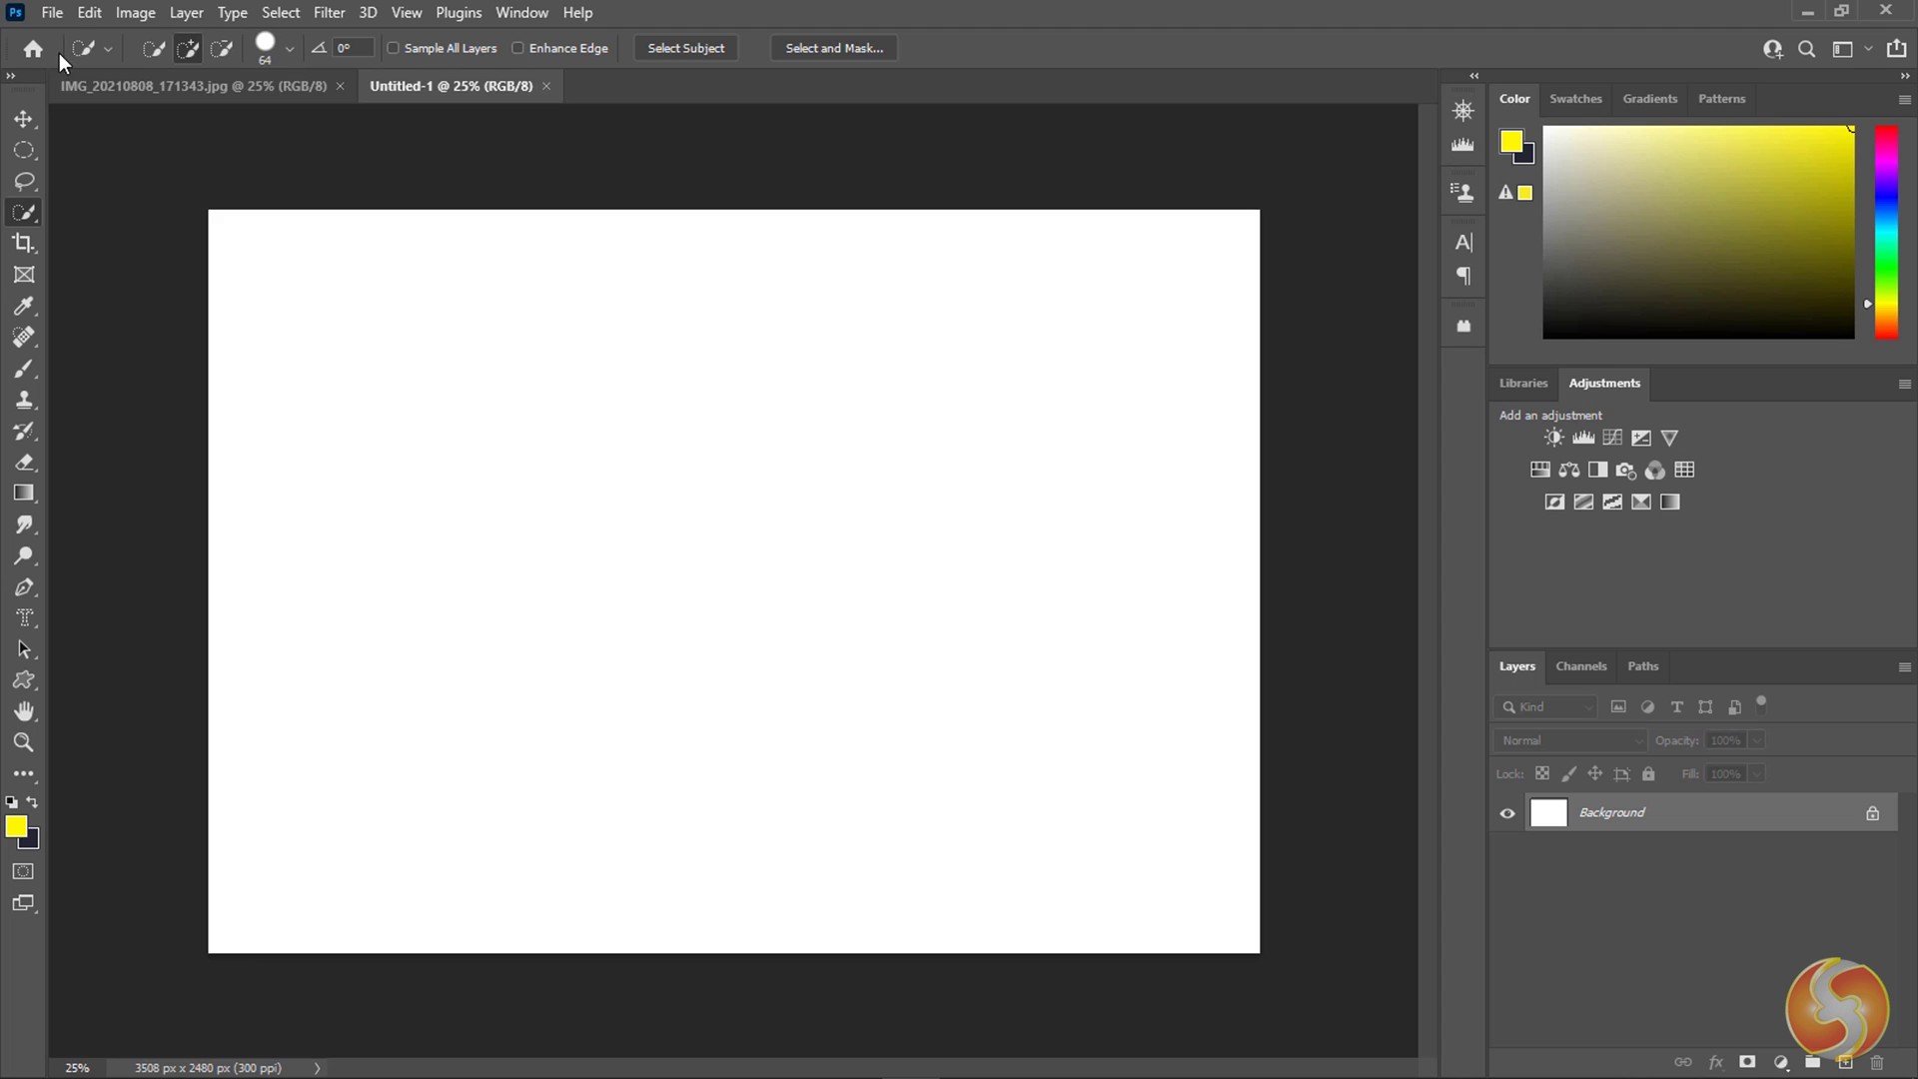
click(32, 50)
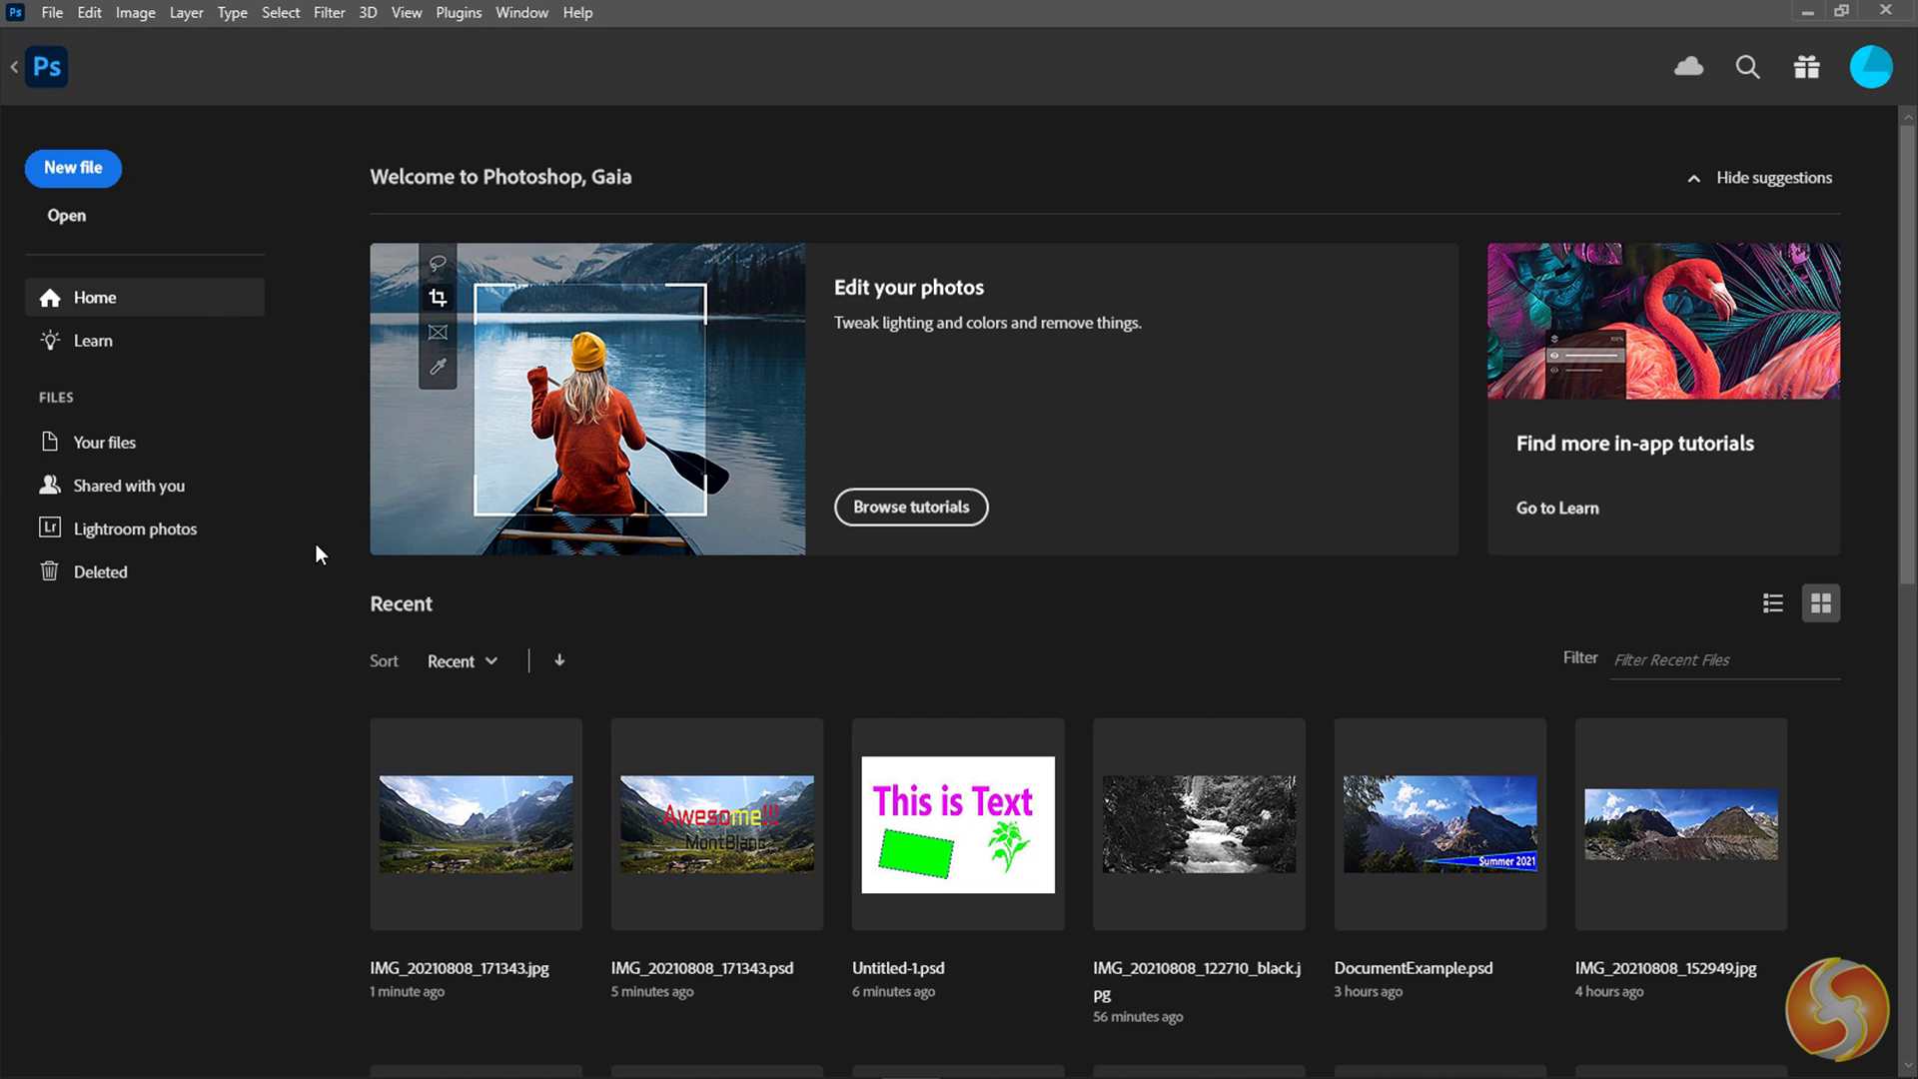
Open DocumentExample.psd, raise the Summer 2021 layer, and toggle Brightness/Contrast 1 and Summer 2021.
click(14, 72)
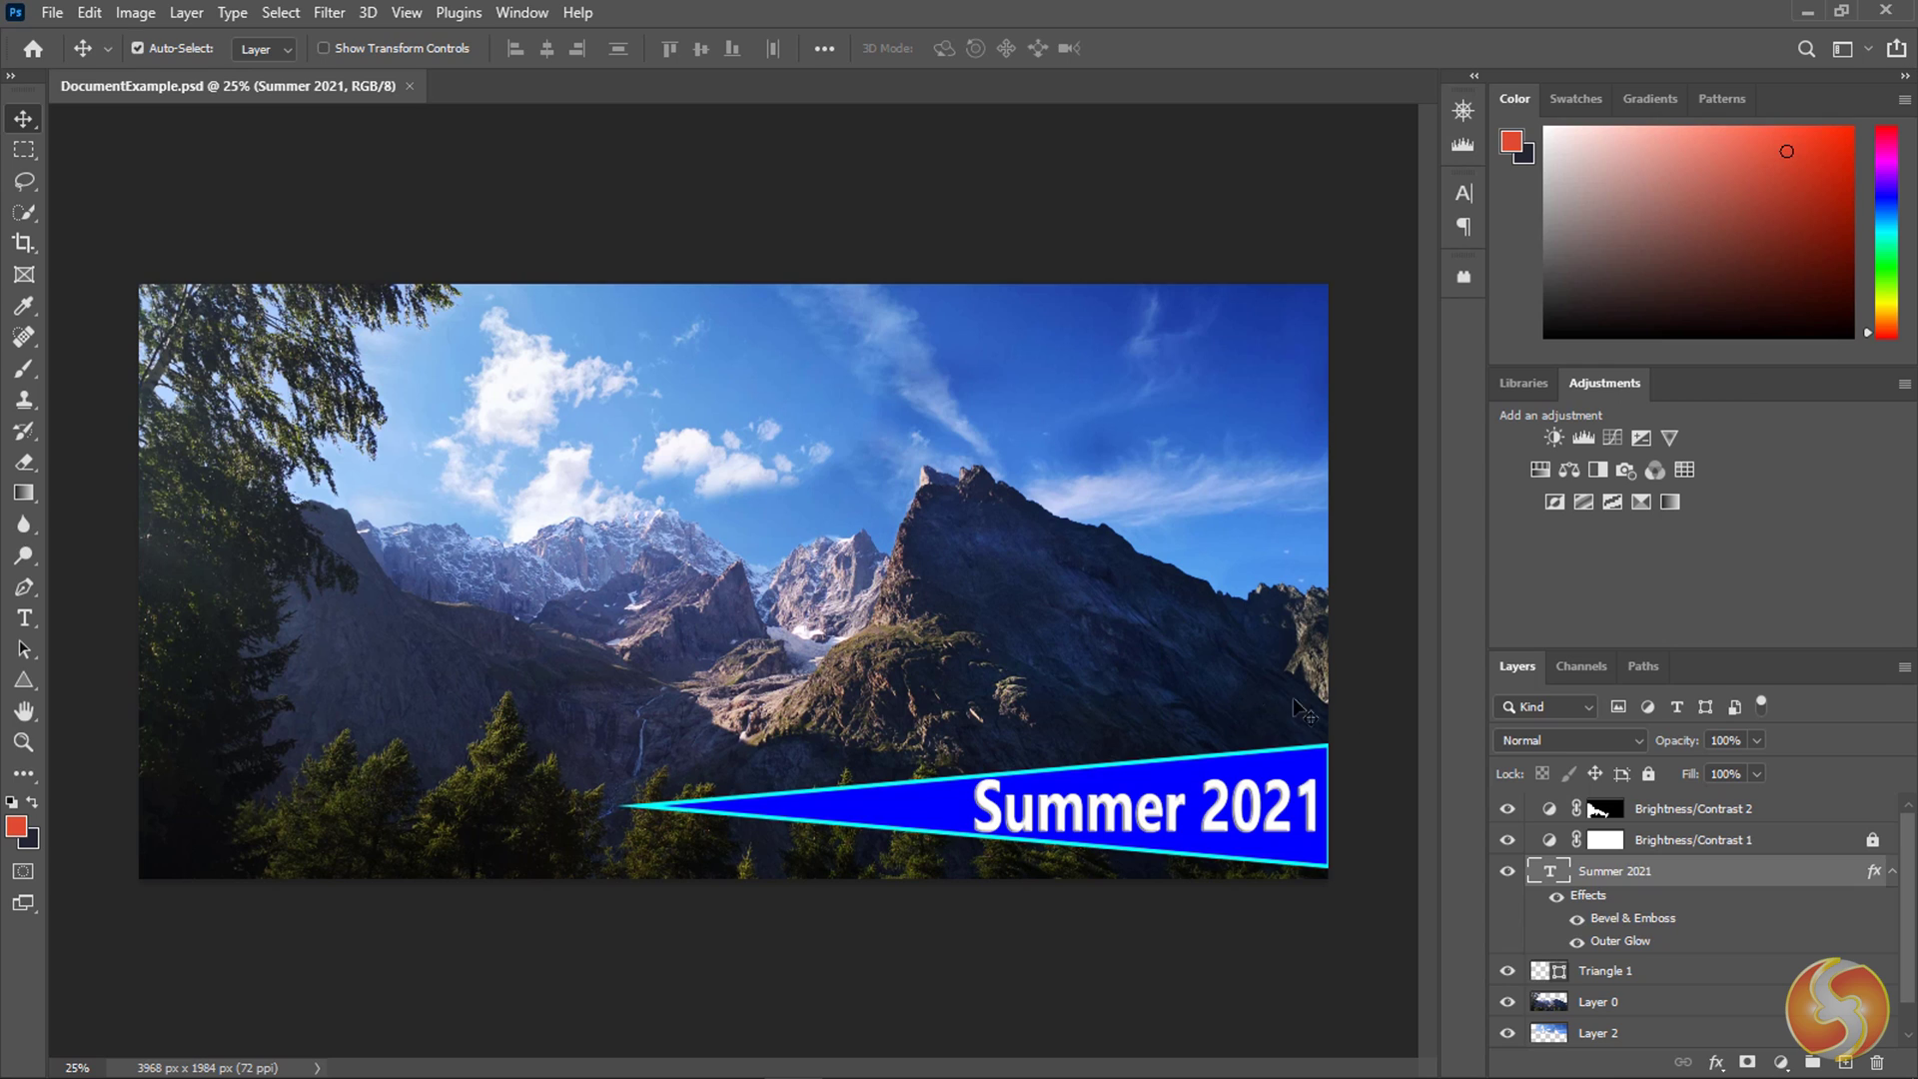
drag(1751, 877, 1699, 905)
click(1507, 842)
click(1507, 843)
click(1506, 874)
click(1506, 876)
Toggle visibility of Triangle 1, Layer 0, Layer 2 and Layer 3 to compare their content.
click(1508, 974)
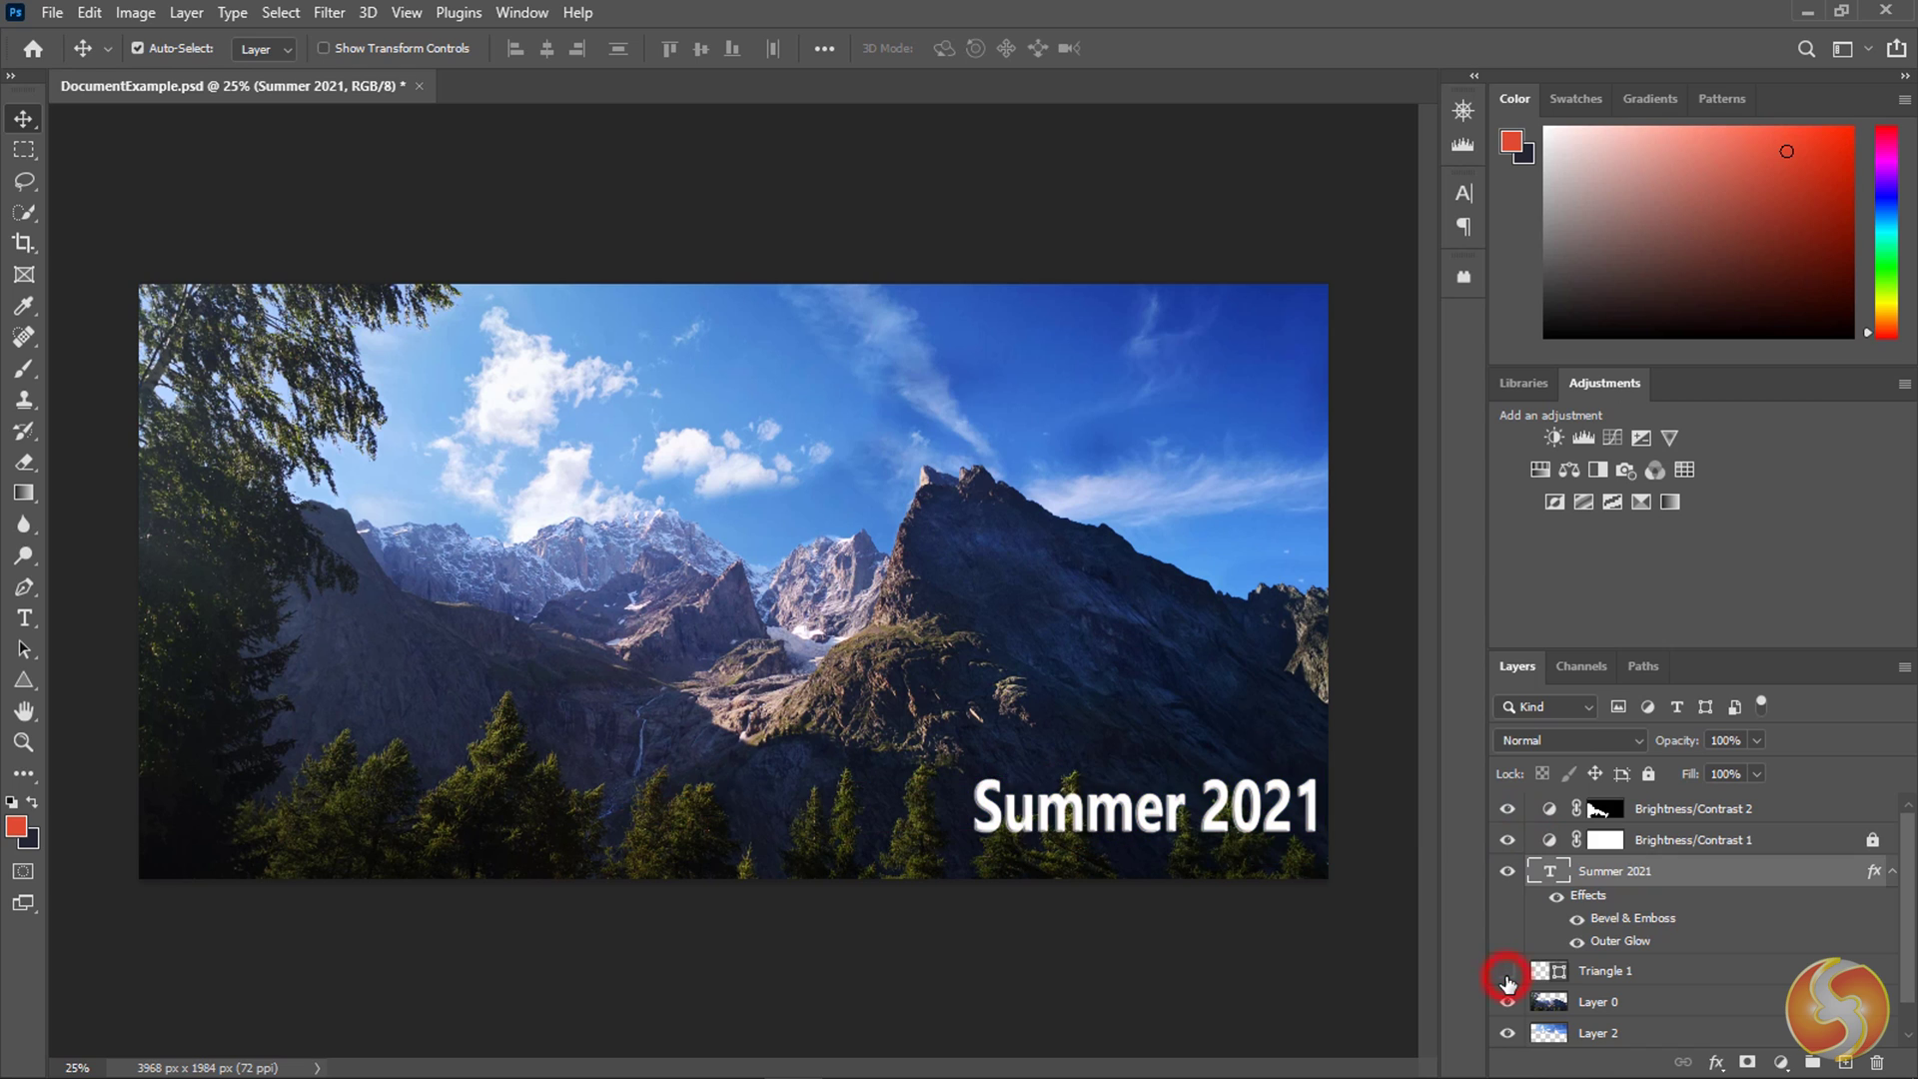
click(1508, 974)
click(1506, 1003)
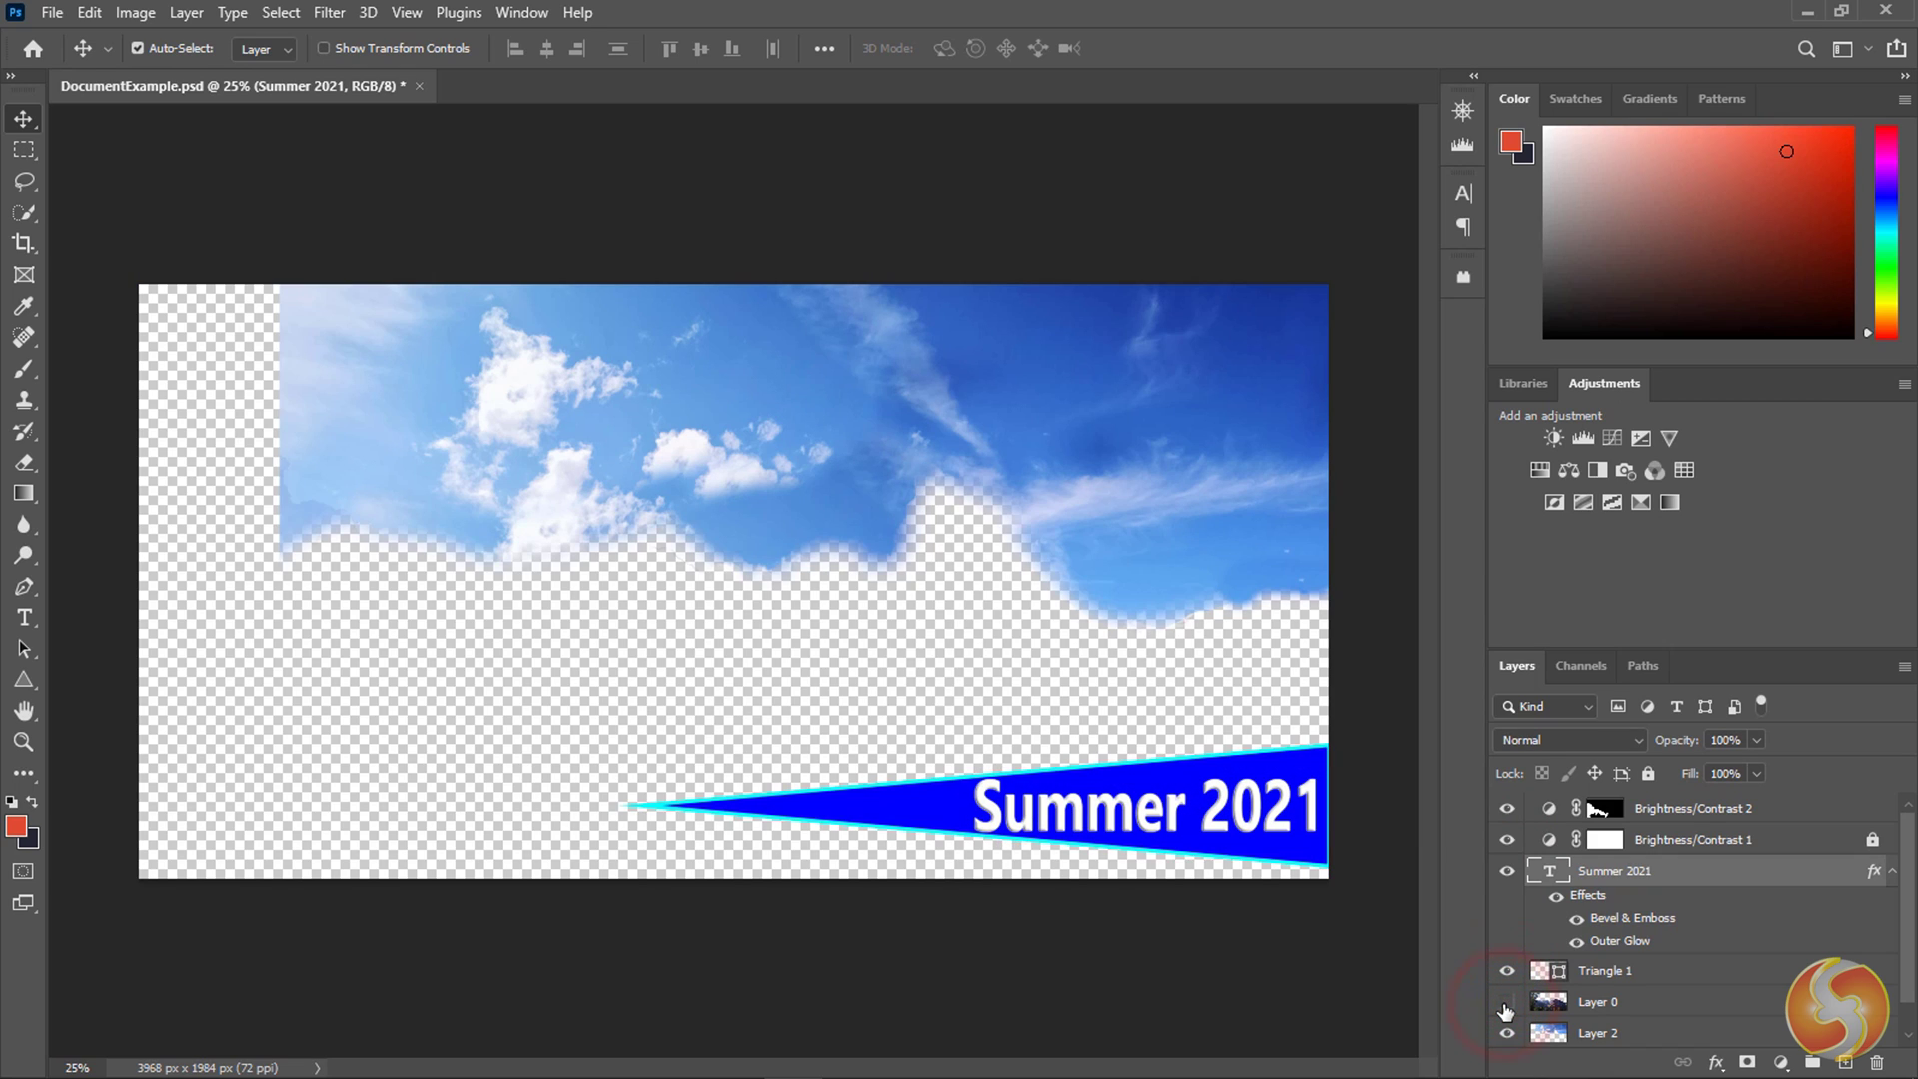
click(1506, 1003)
click(1508, 1035)
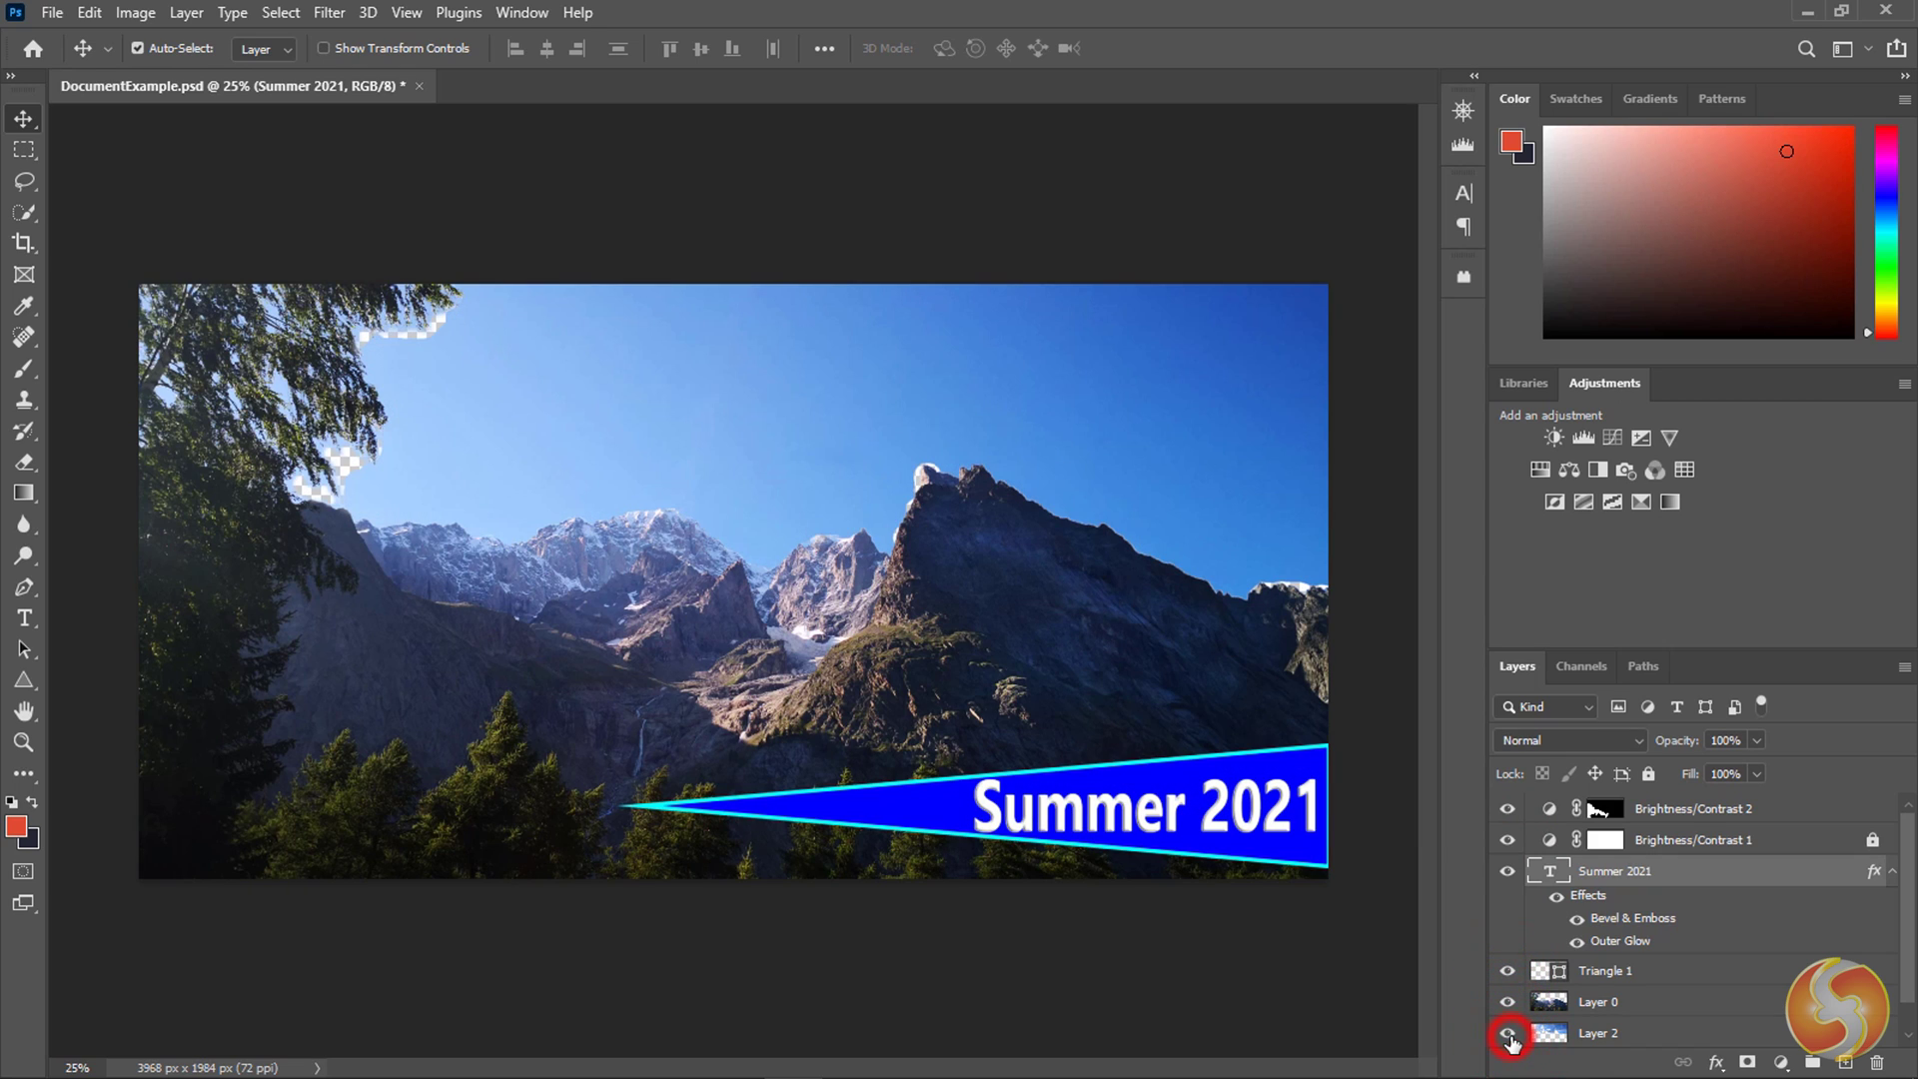
click(1508, 1035)
scroll(1511, 1037, down, 1)
click(1511, 1035)
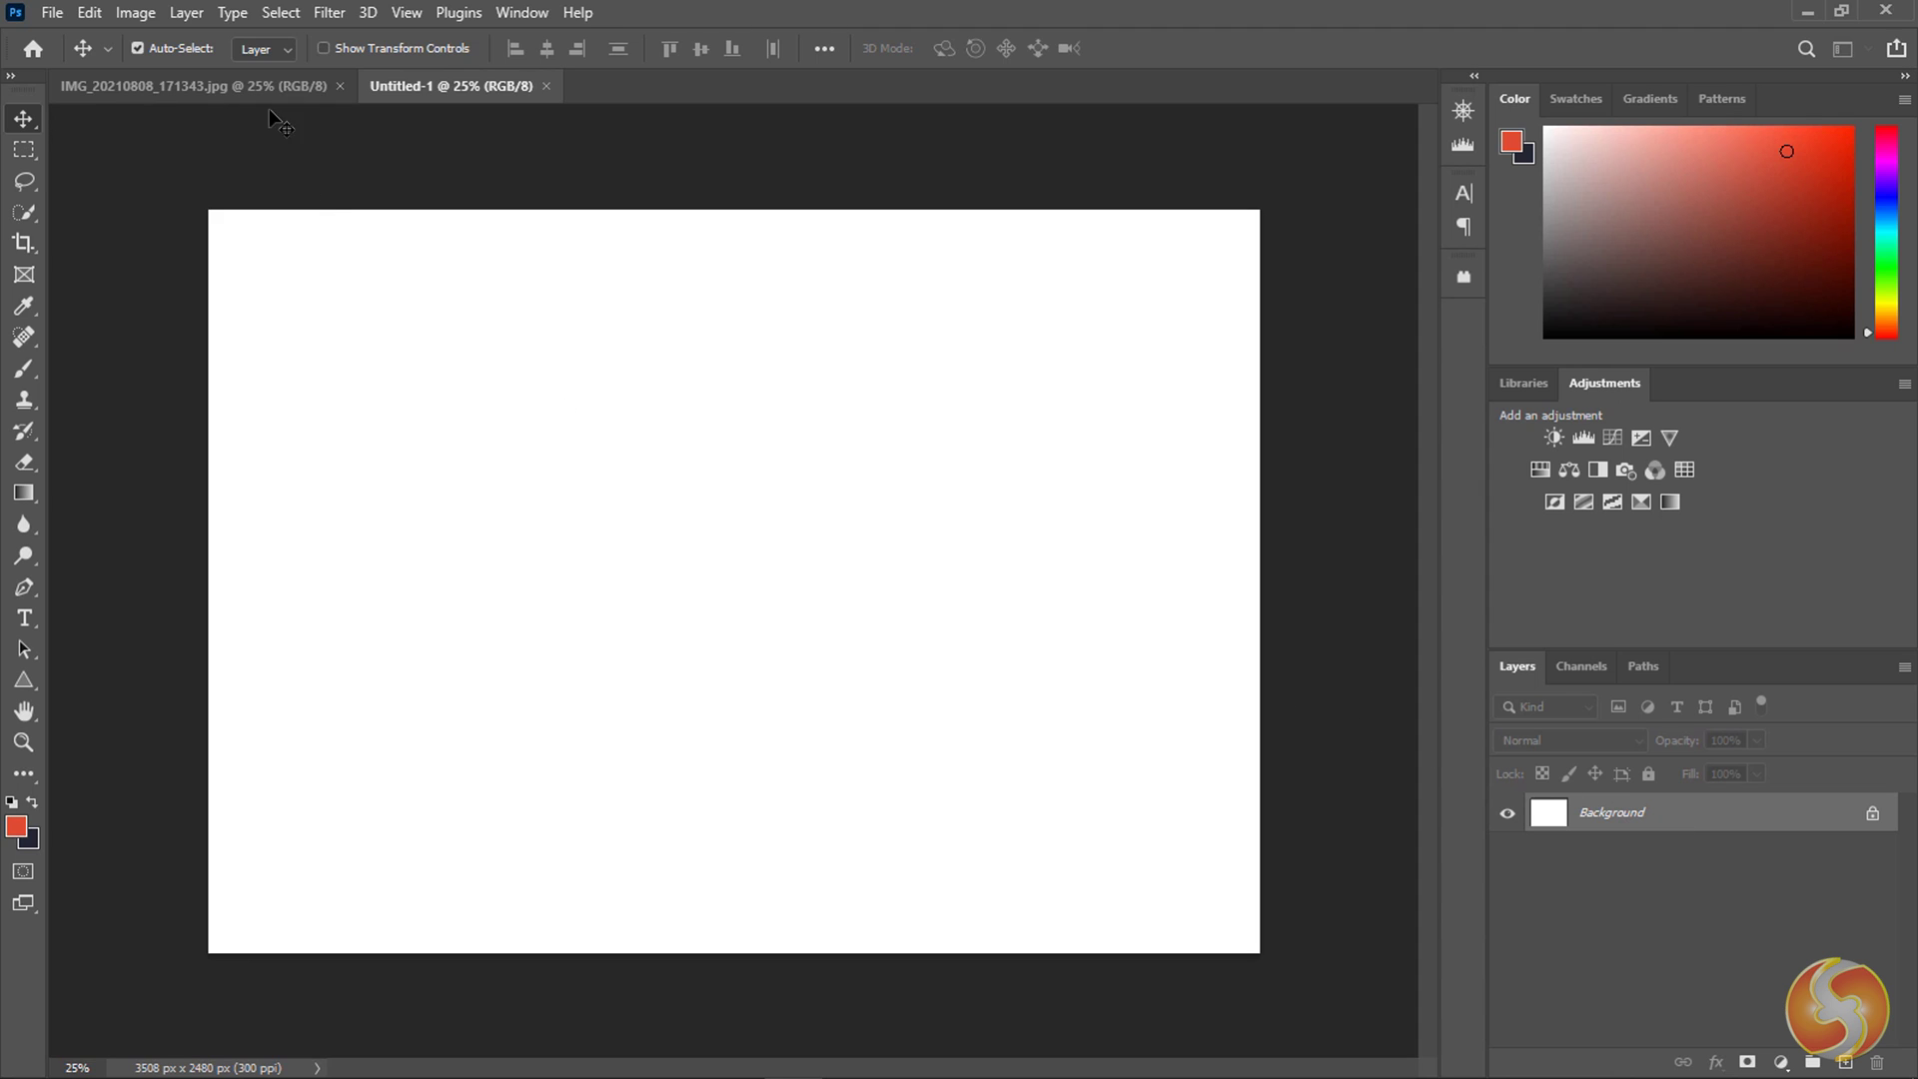
Switch to IMG_20210808_171343.jpg and convert its Background layer into Layer 0.
click(258, 85)
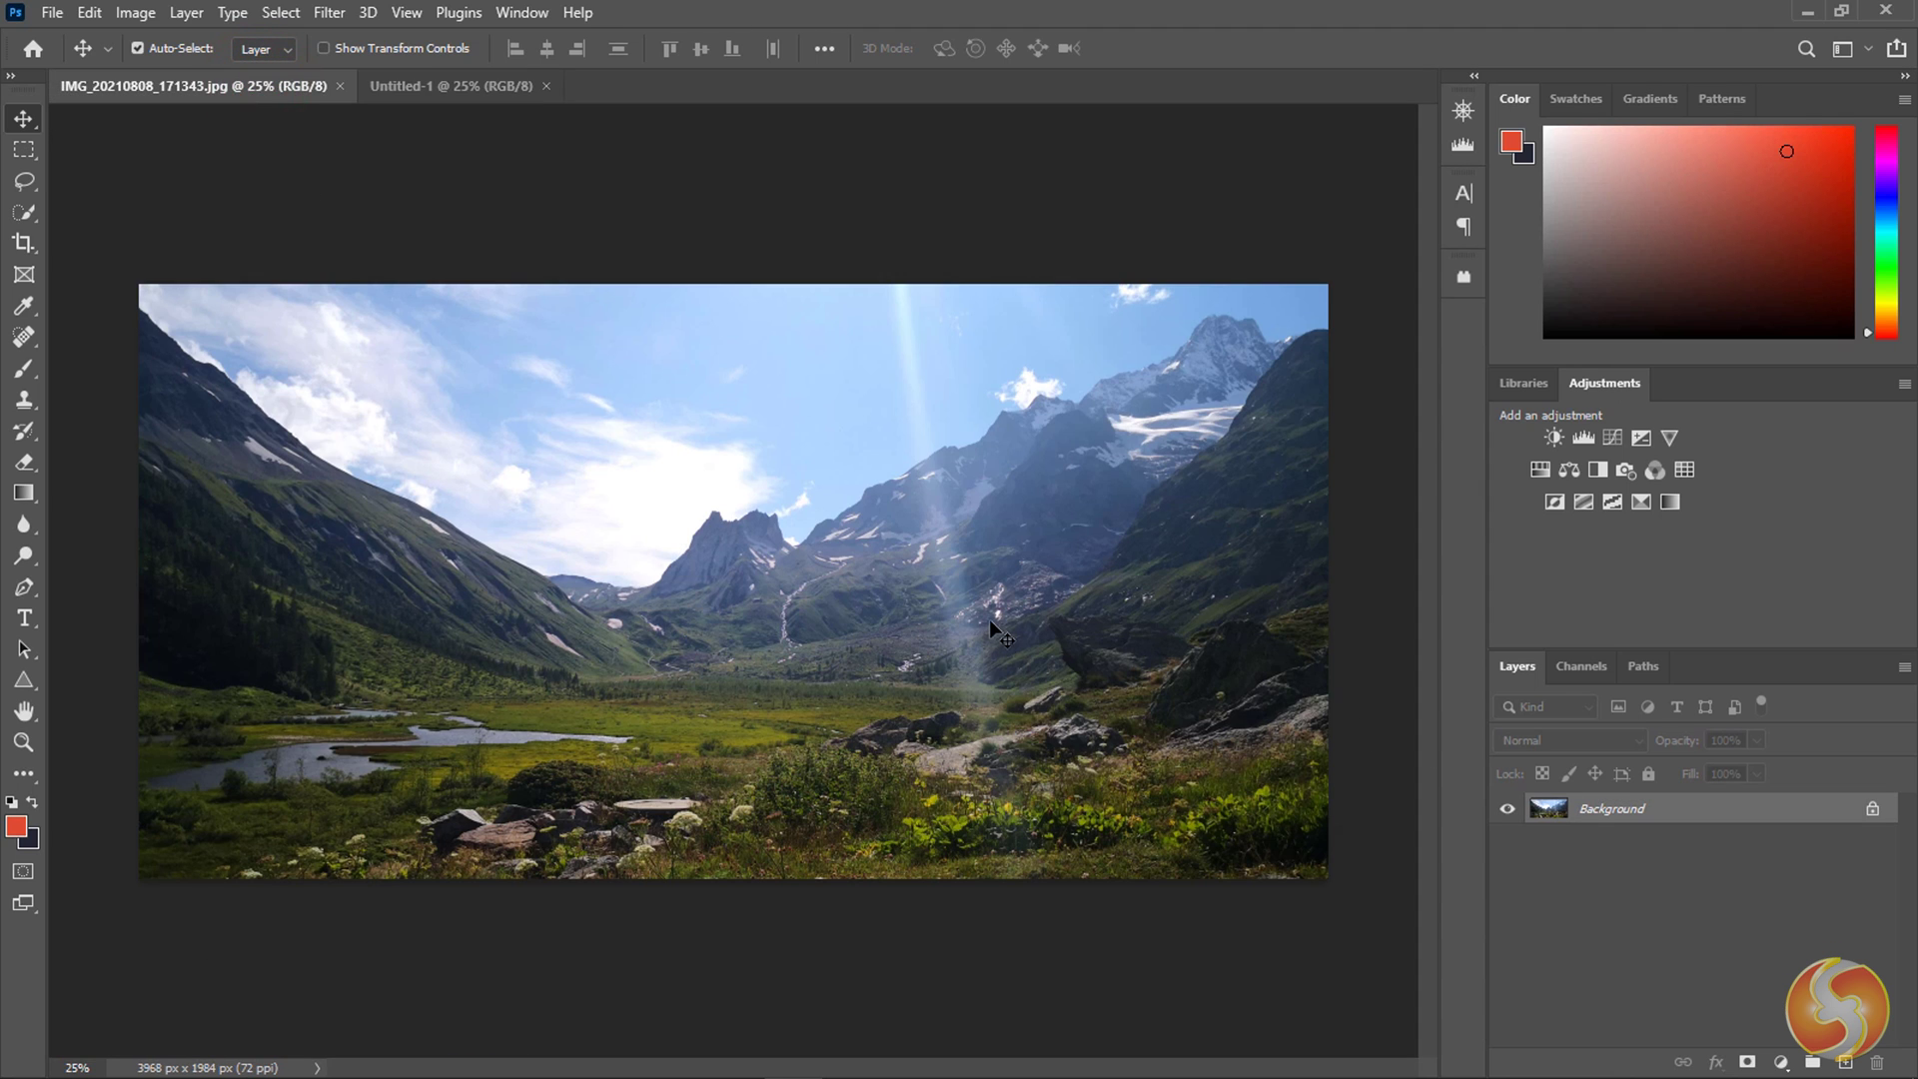
click(807, 504)
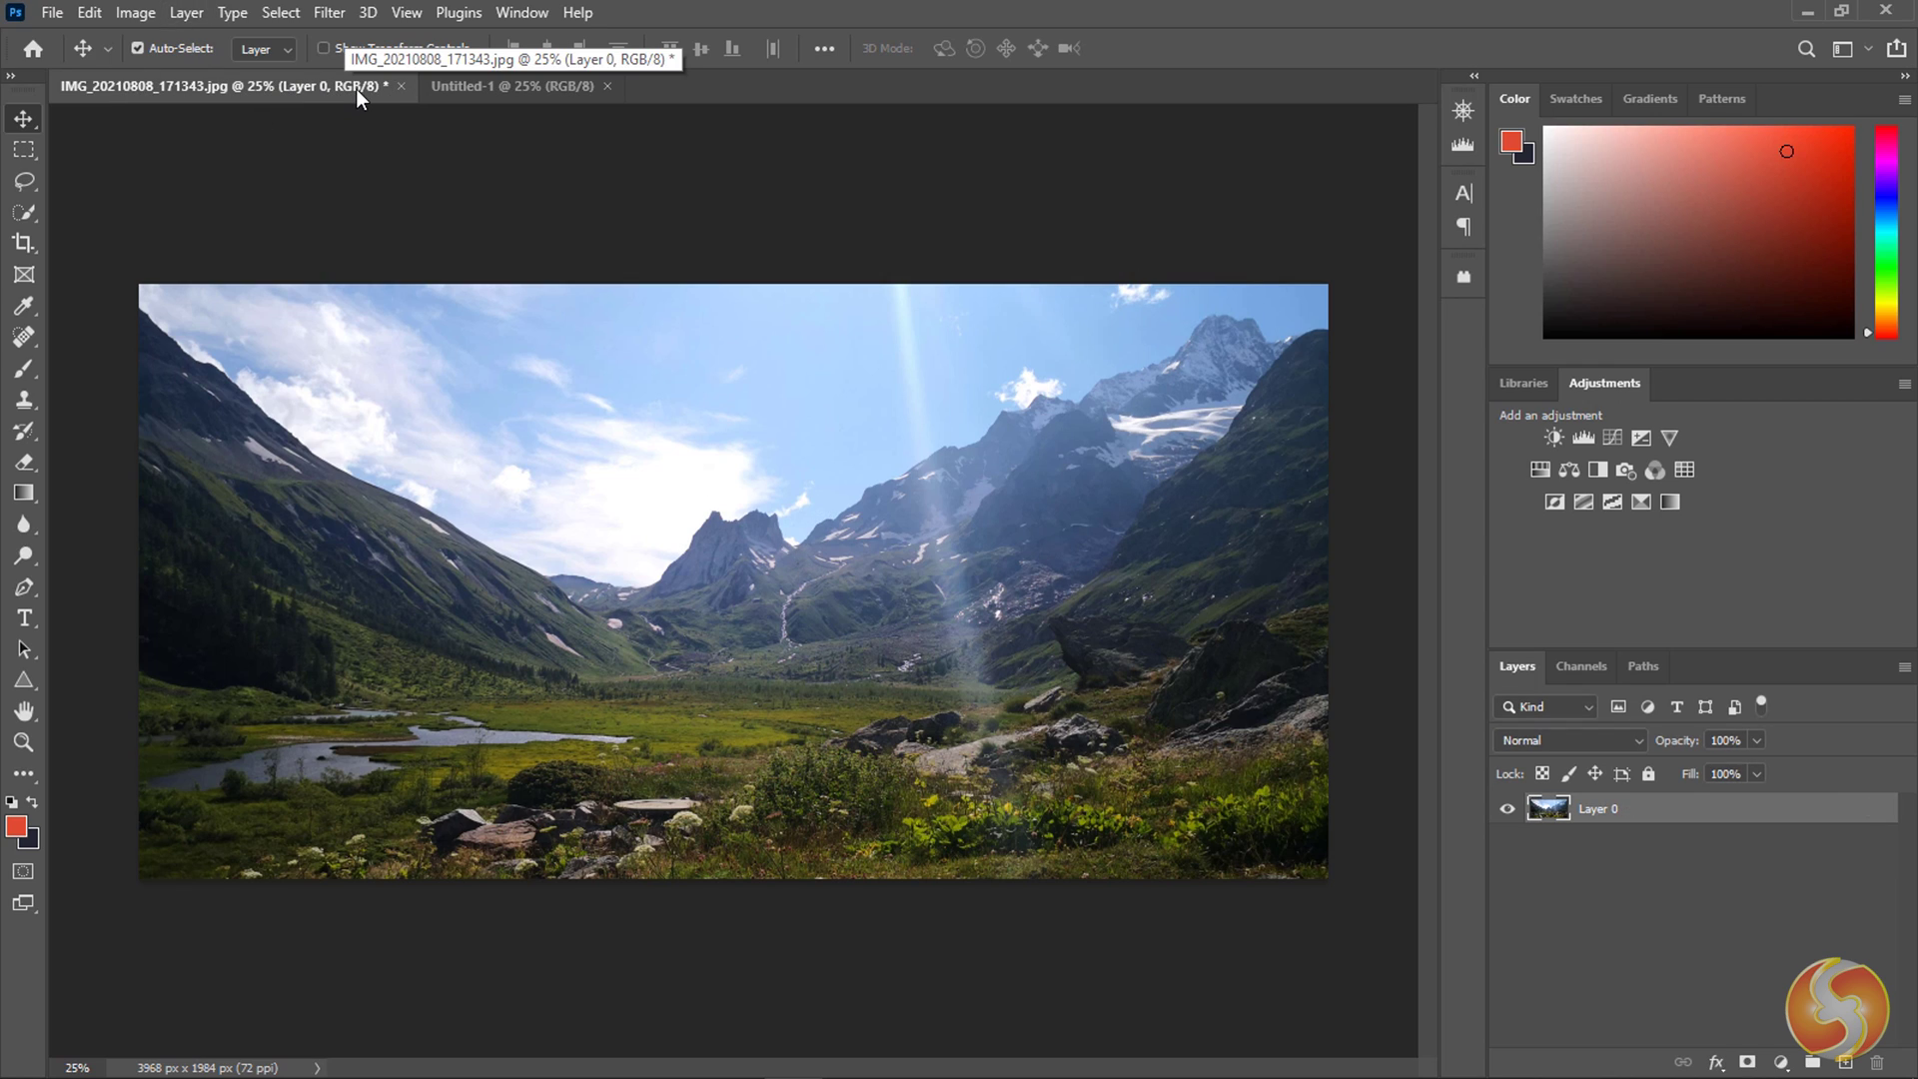
key(ctrl+z)
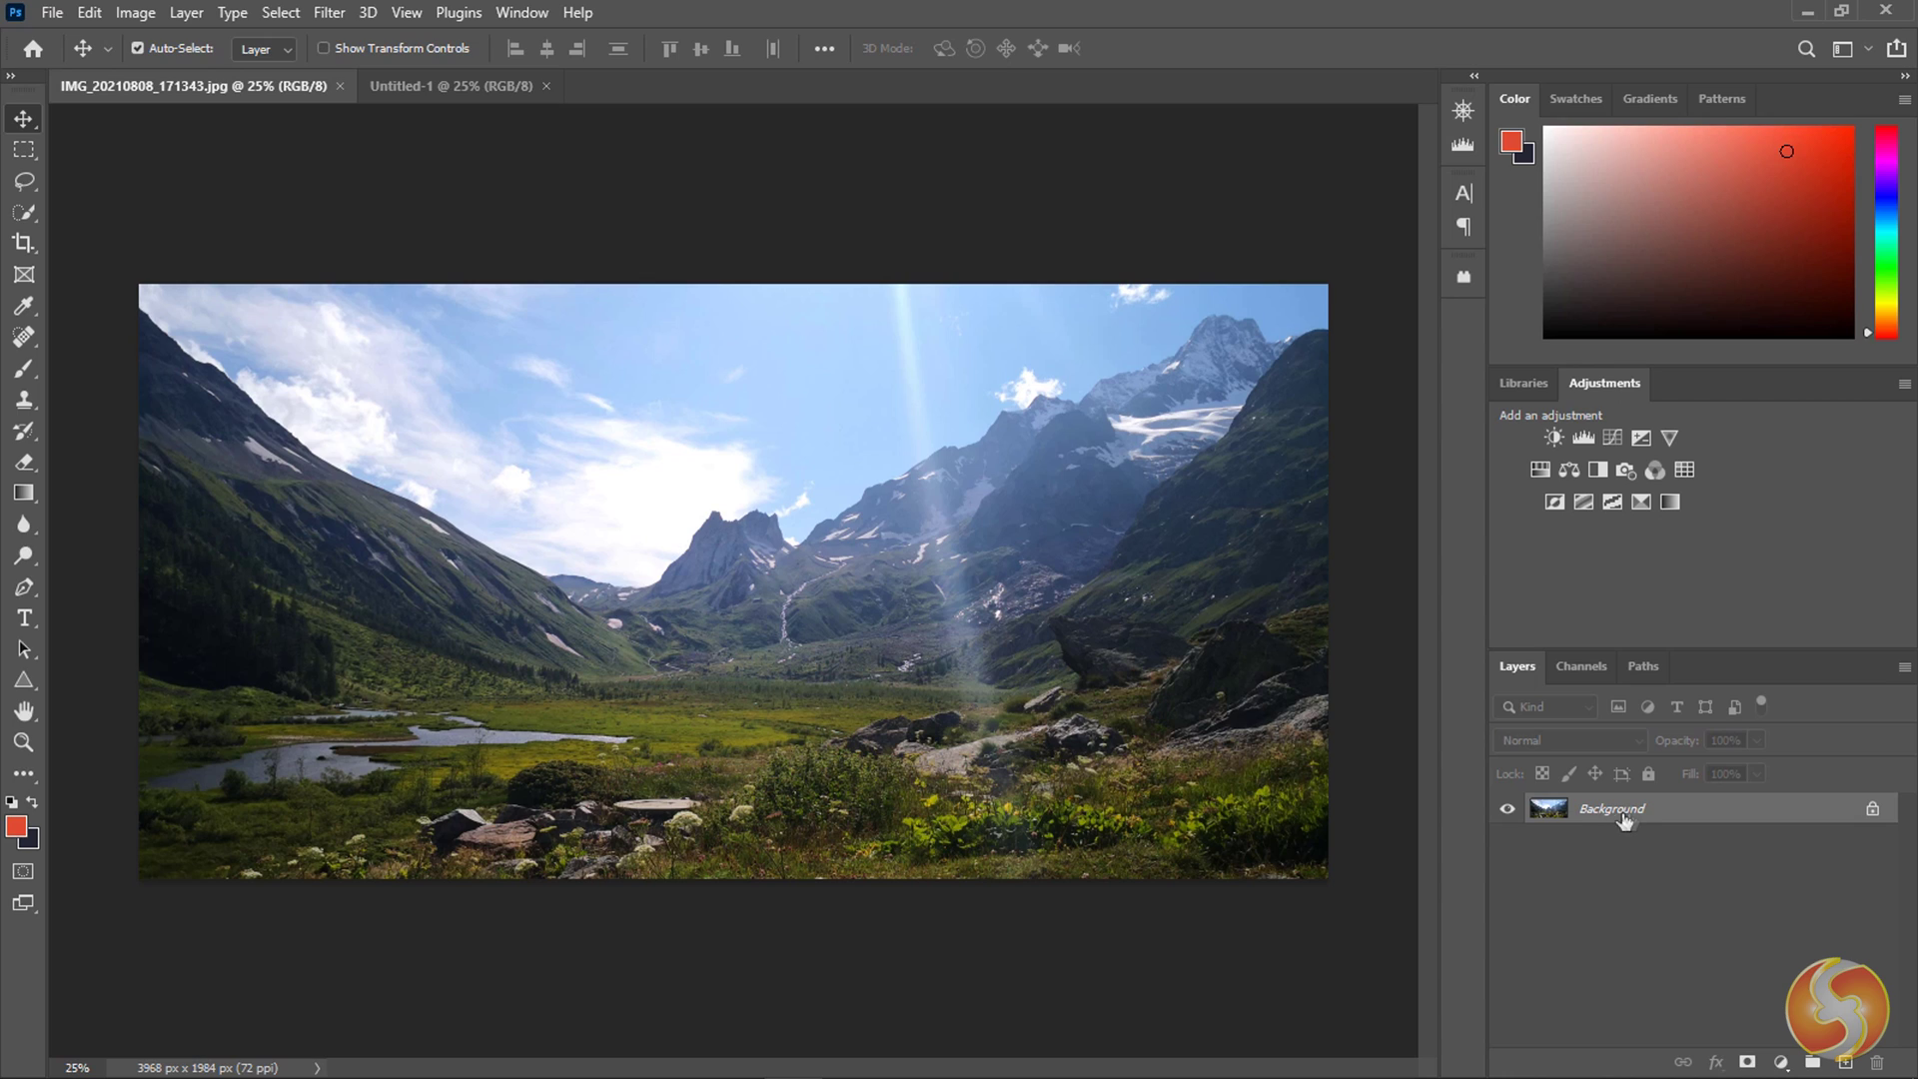
double_click(1679, 811)
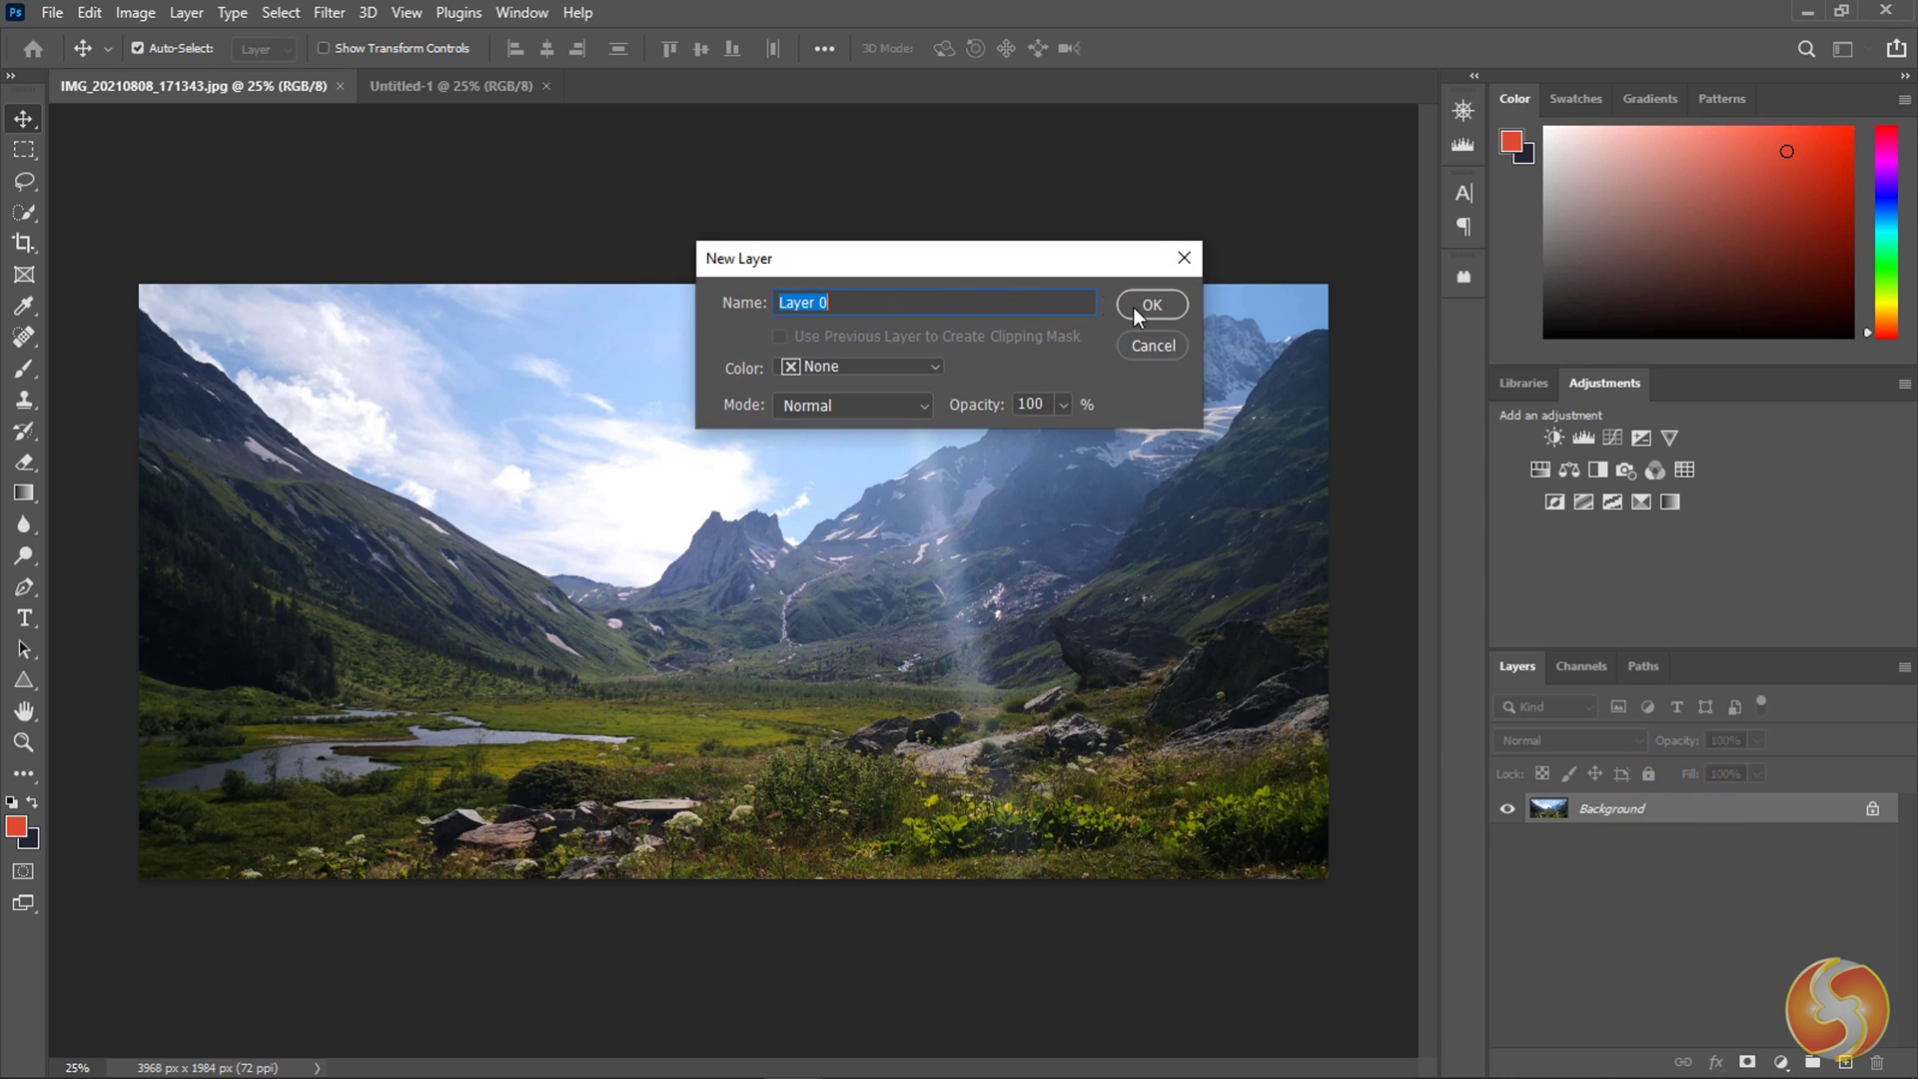
click(1169, 312)
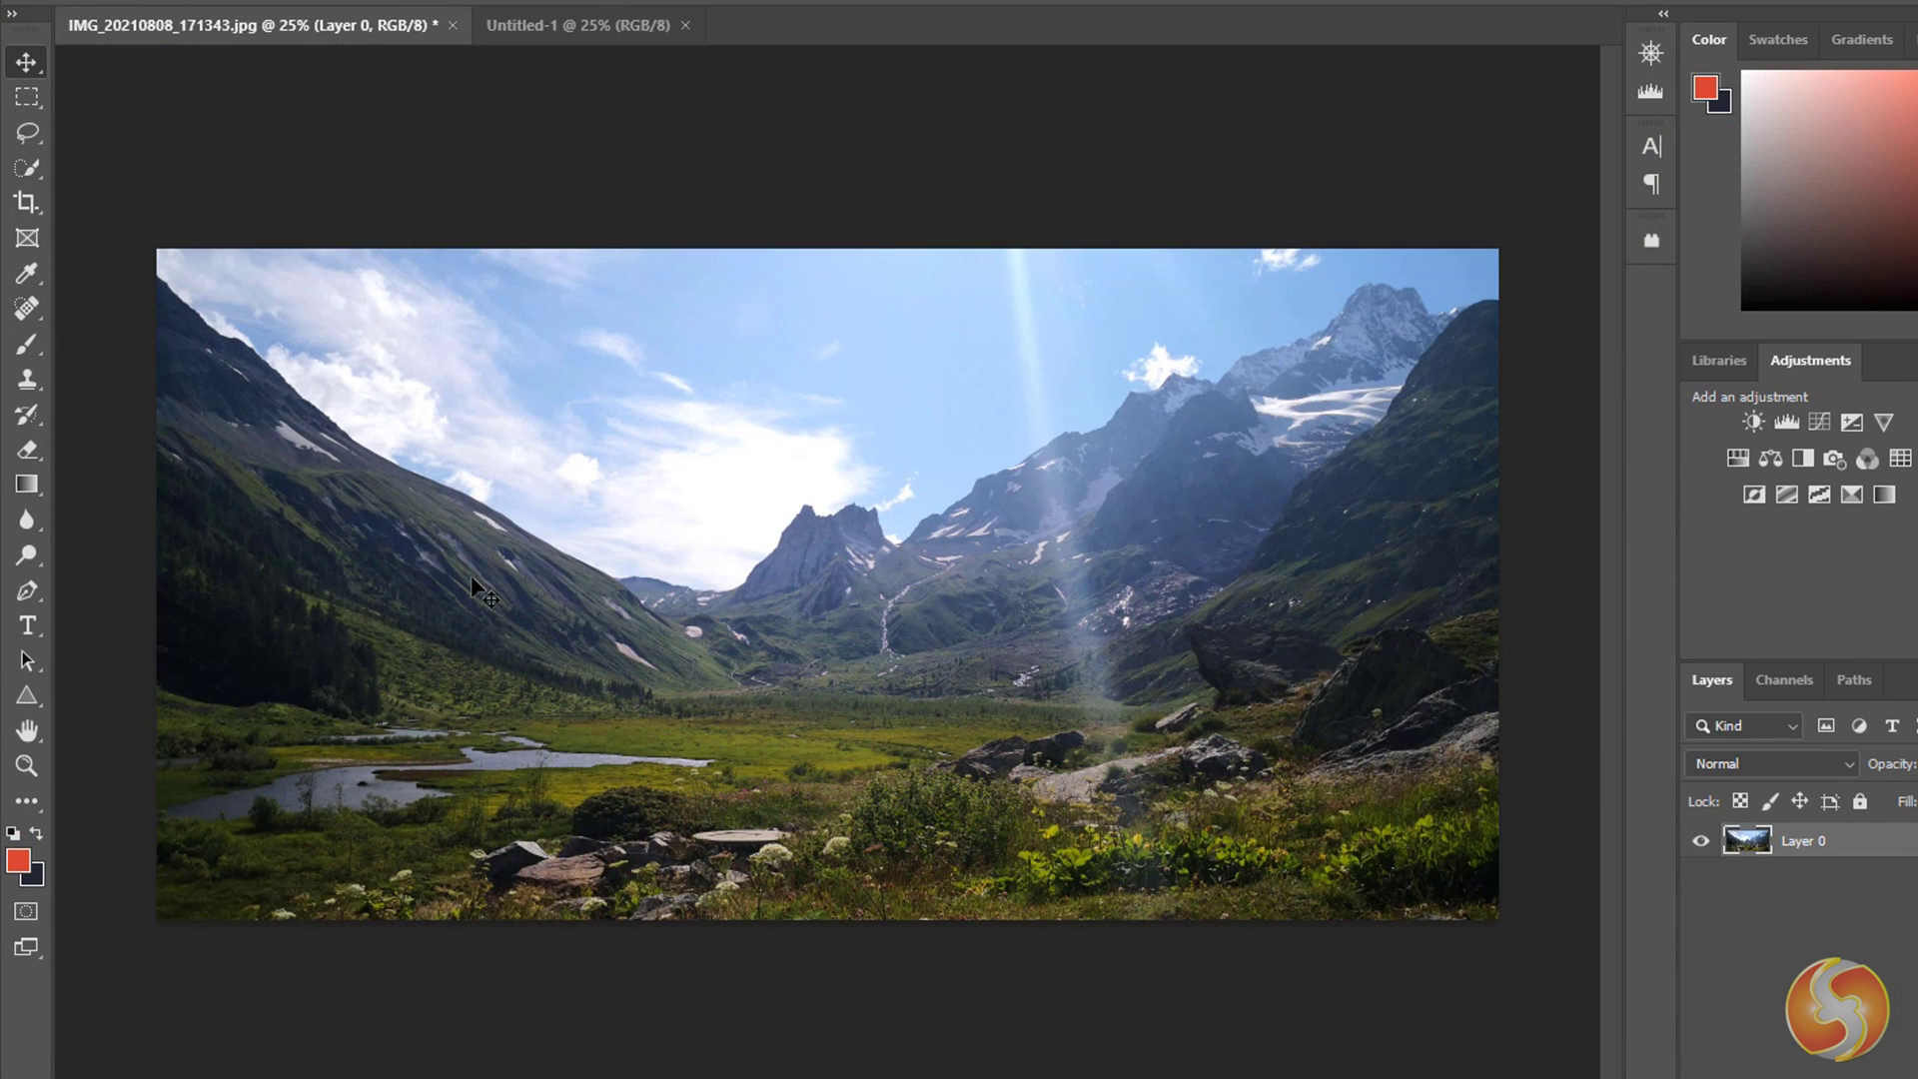
Crop the mountain photo with a shrunken, repositioned and rotated crop box, then commit it.
click(24, 202)
click(180, 200)
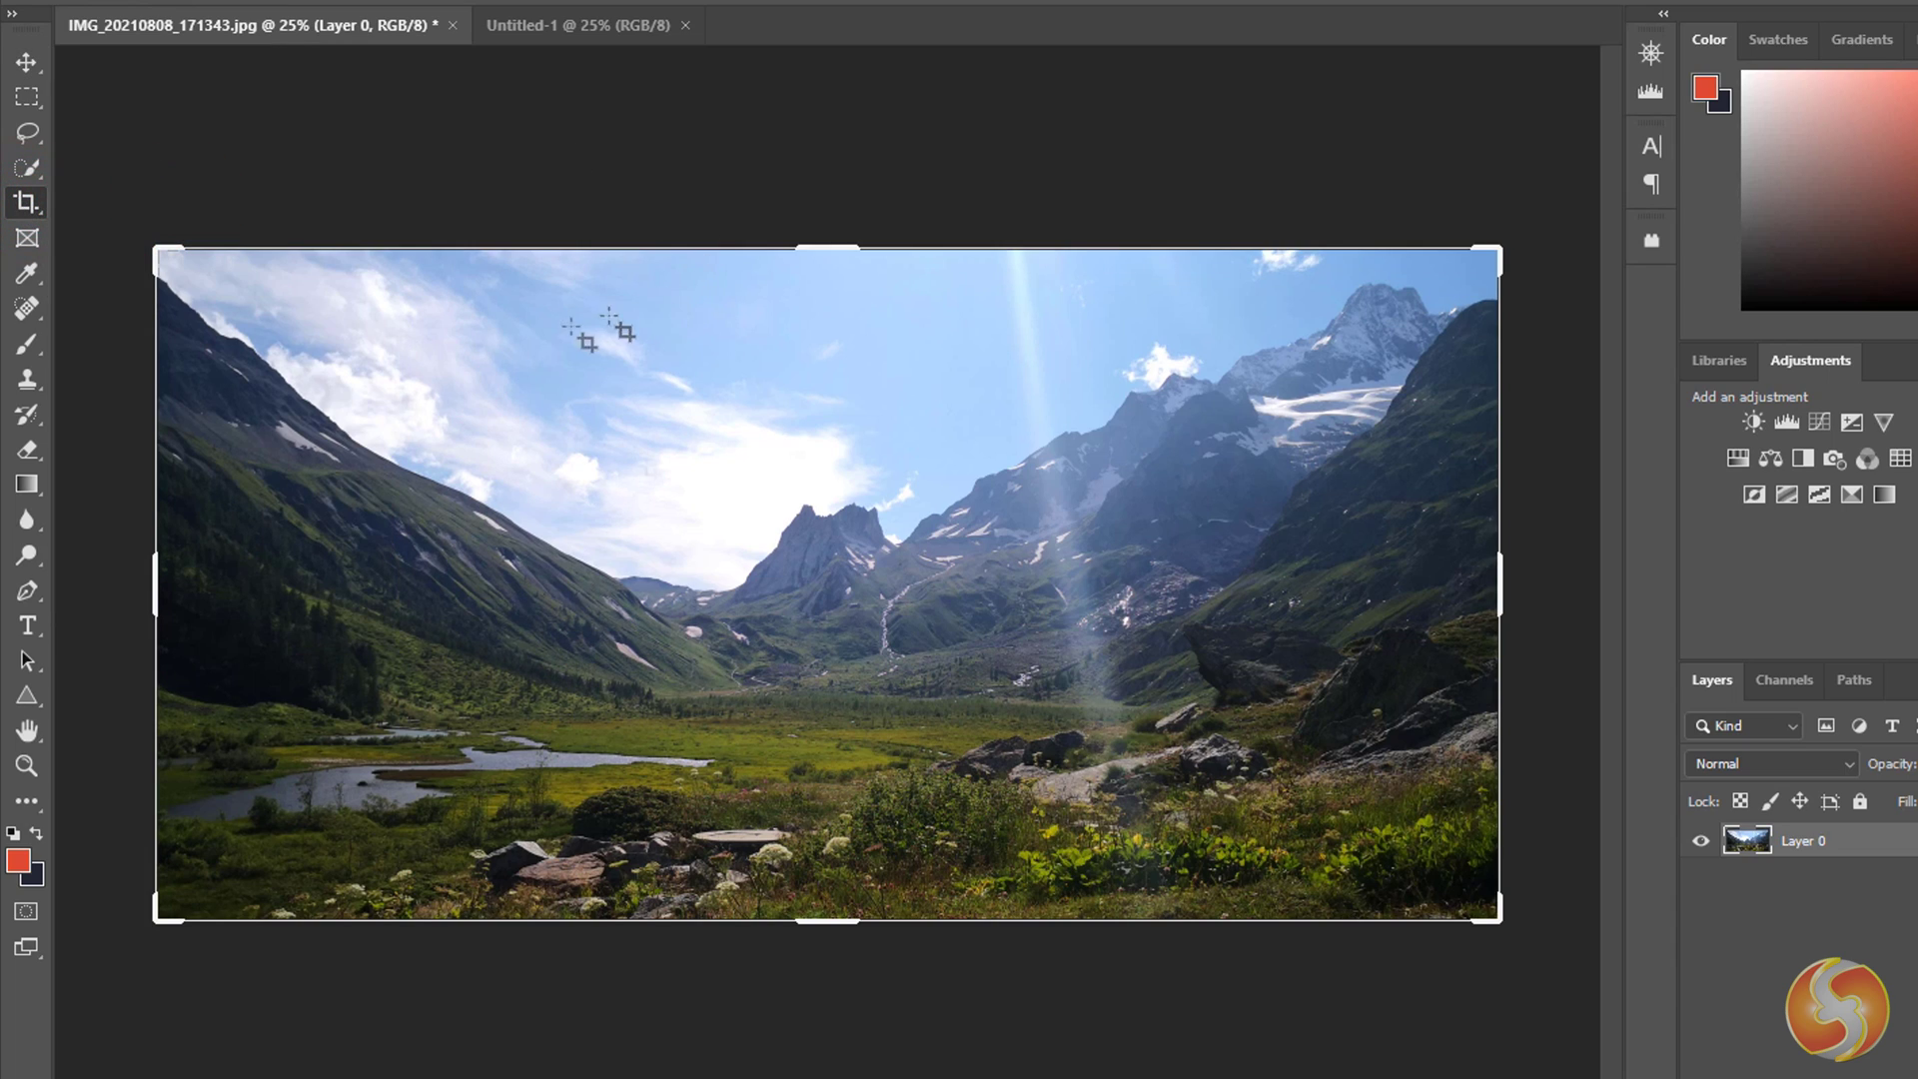
drag(158, 253, 356, 264)
drag(801, 596, 1139, 405)
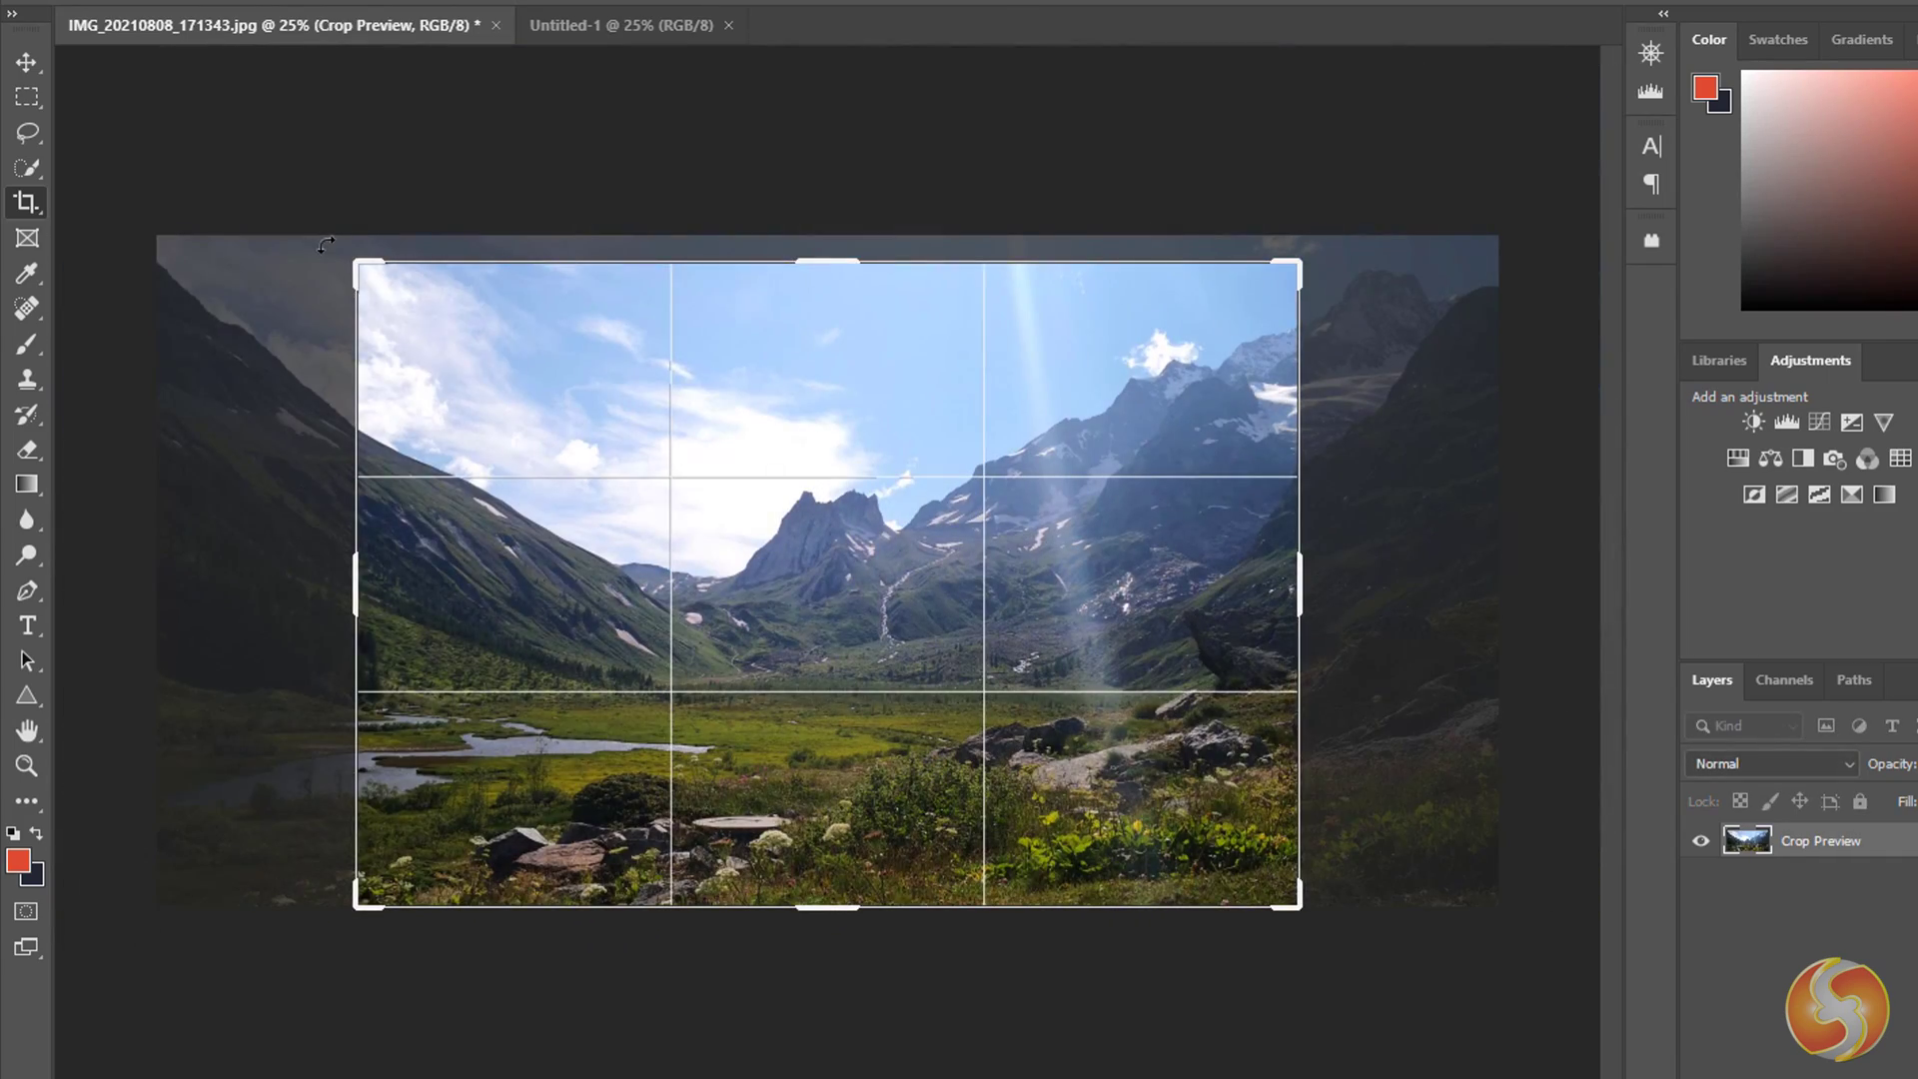
drag(326, 247, 605, 291)
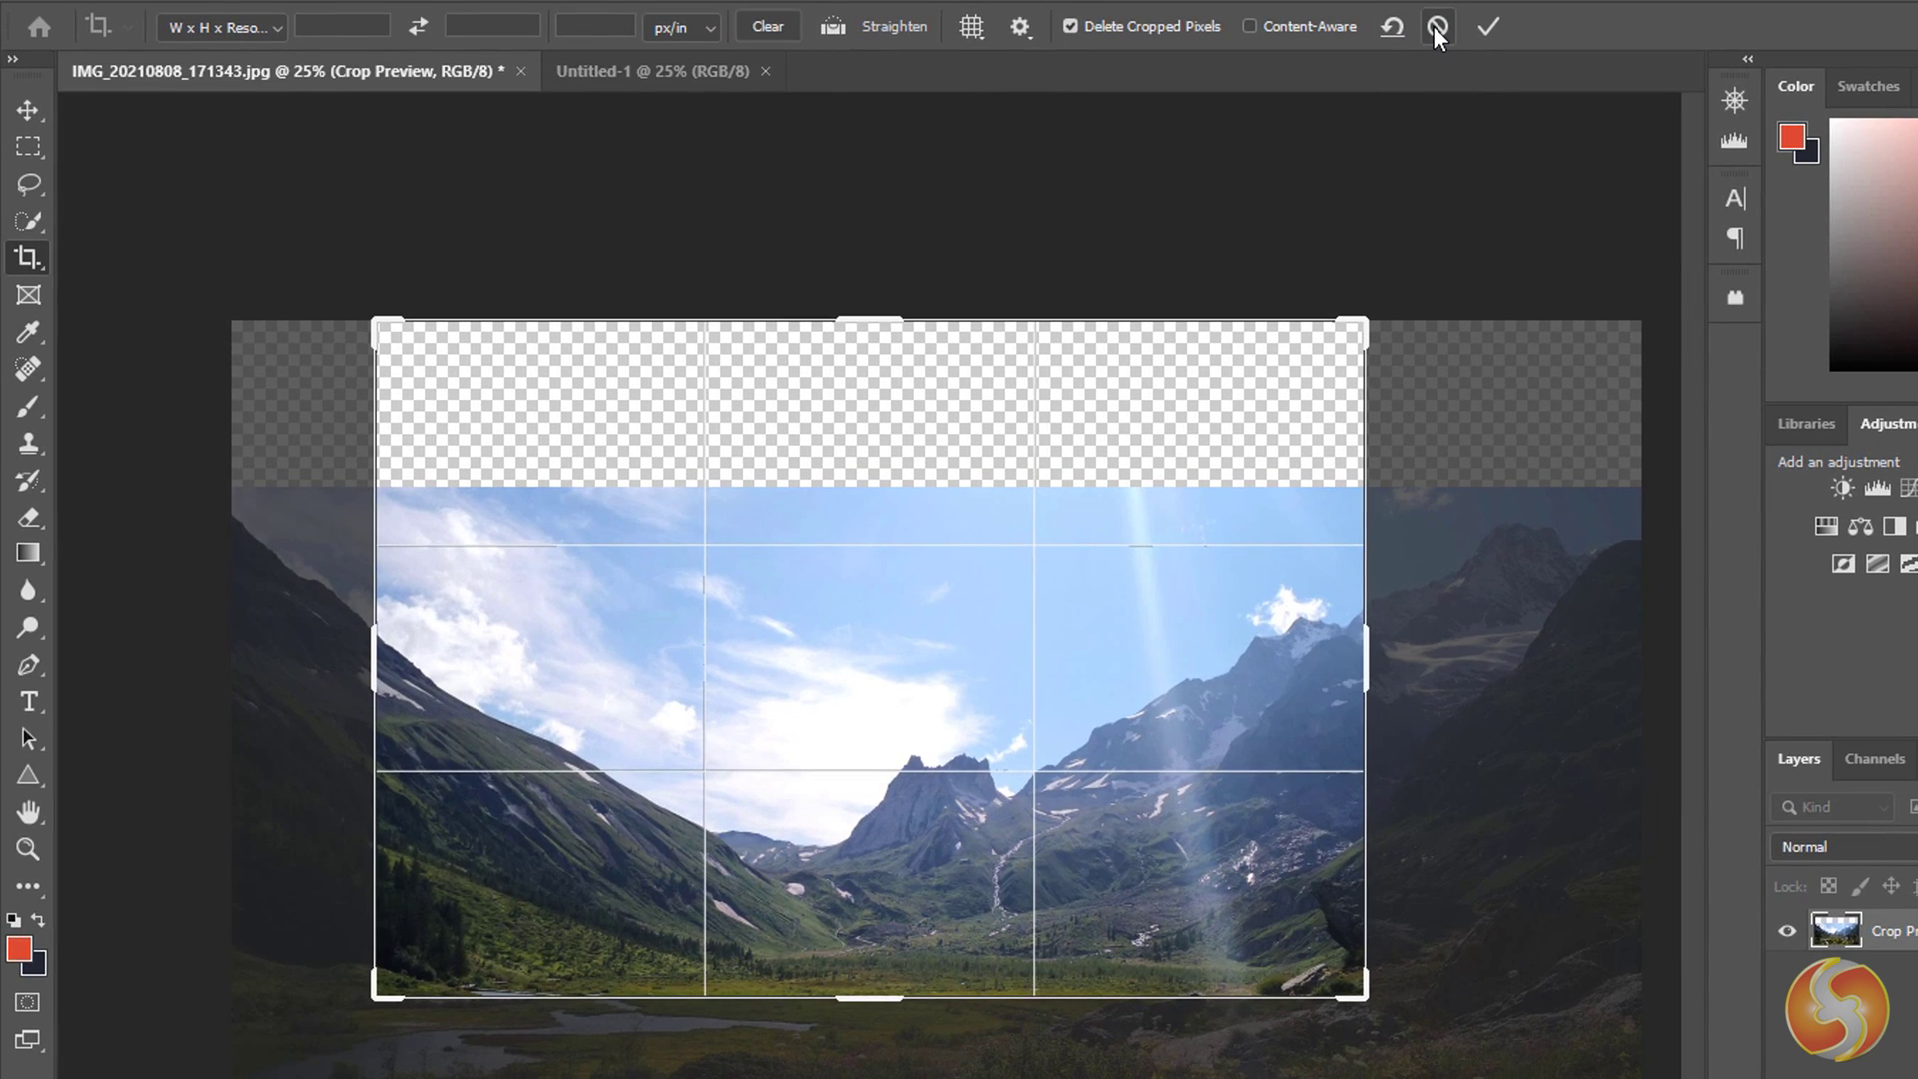
click(1486, 28)
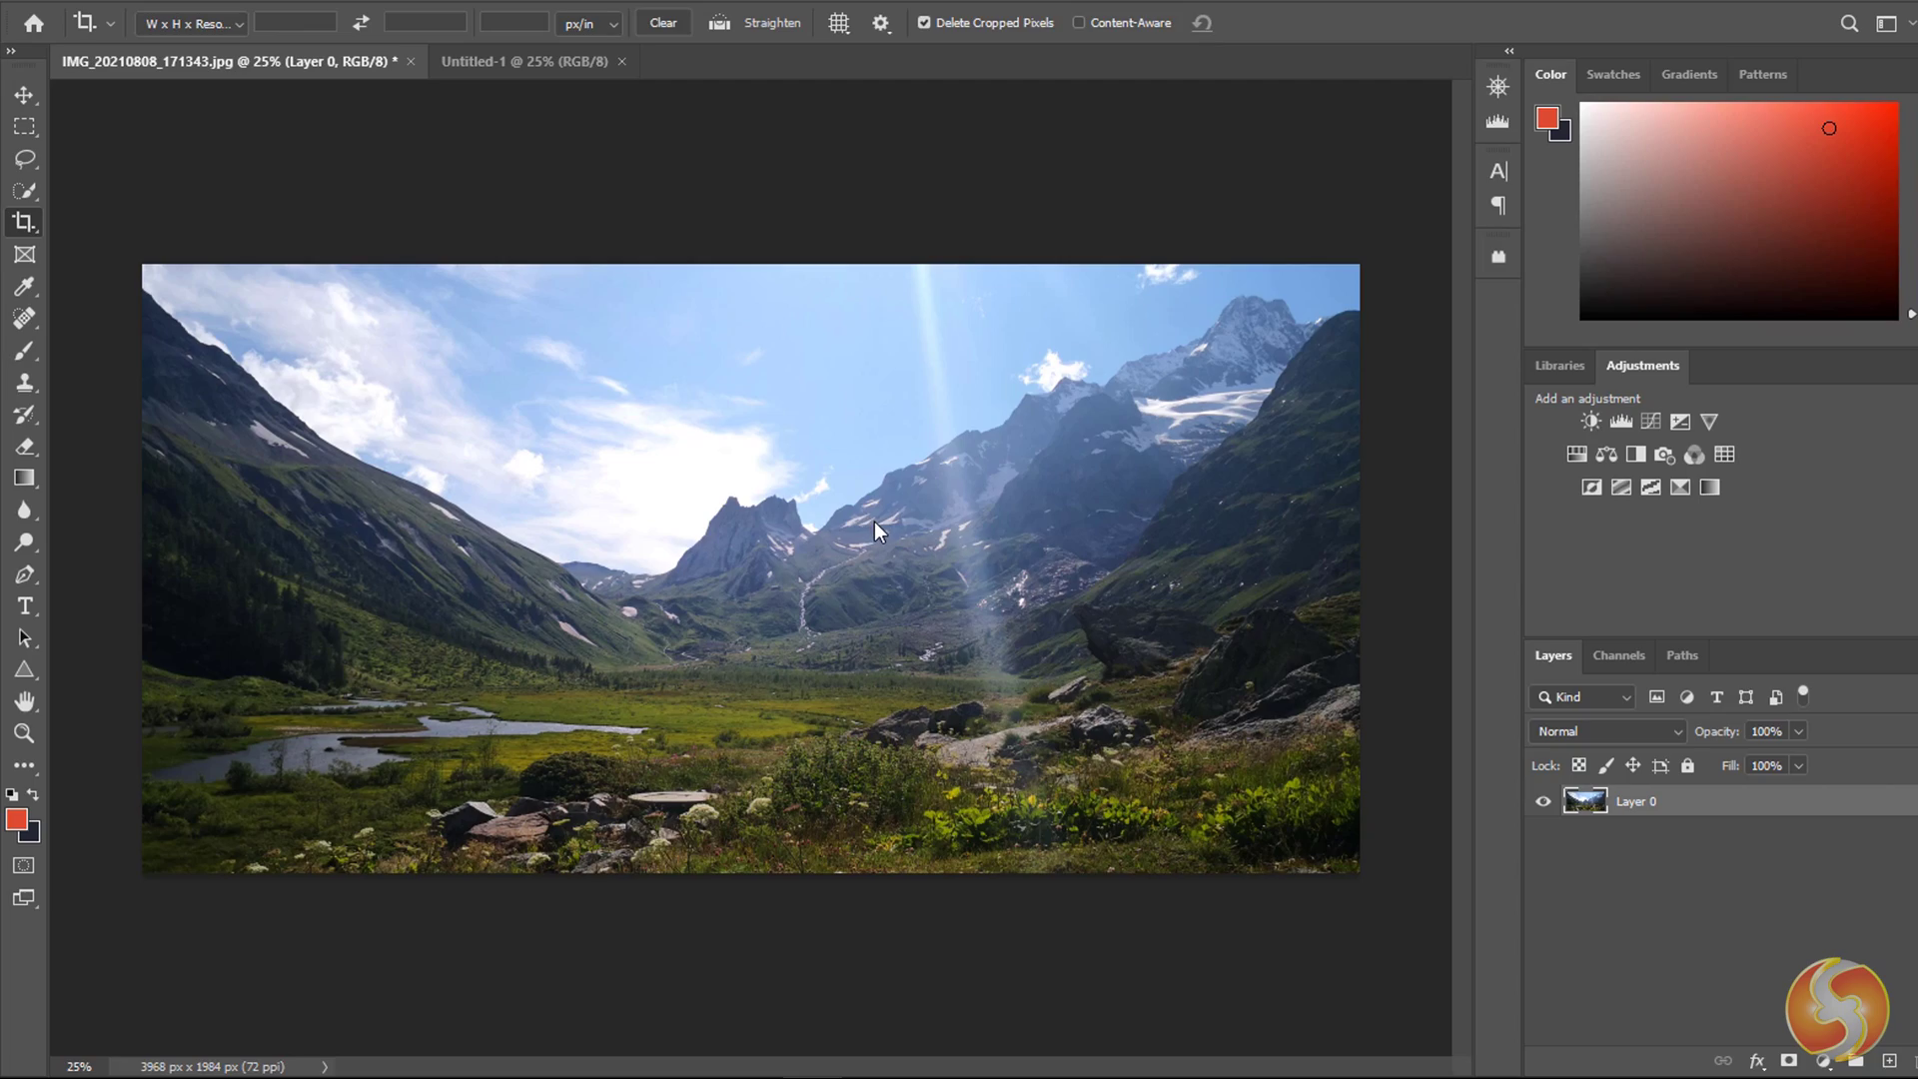
Zoom in to about 450% on the small cloud between the two peaks.
scroll(851, 523, up, 3)
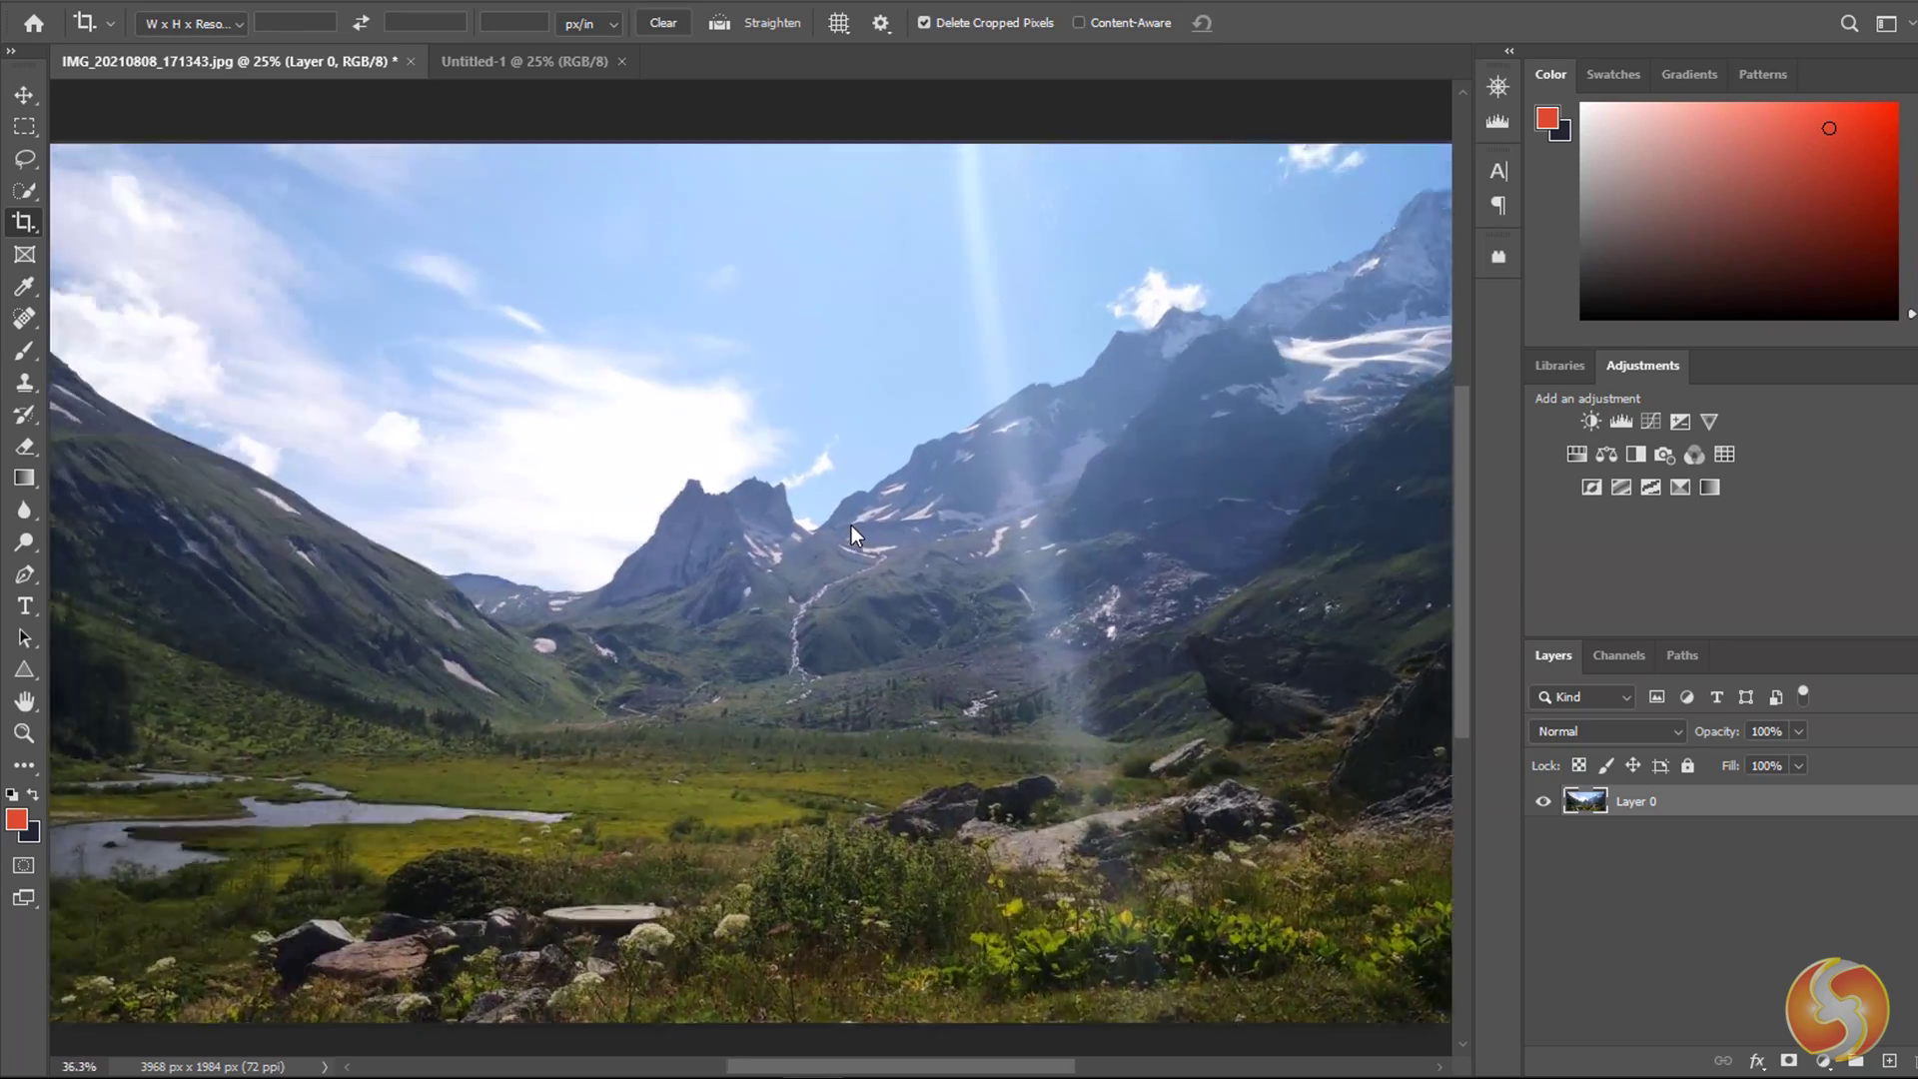
scroll(851, 526, up, 5)
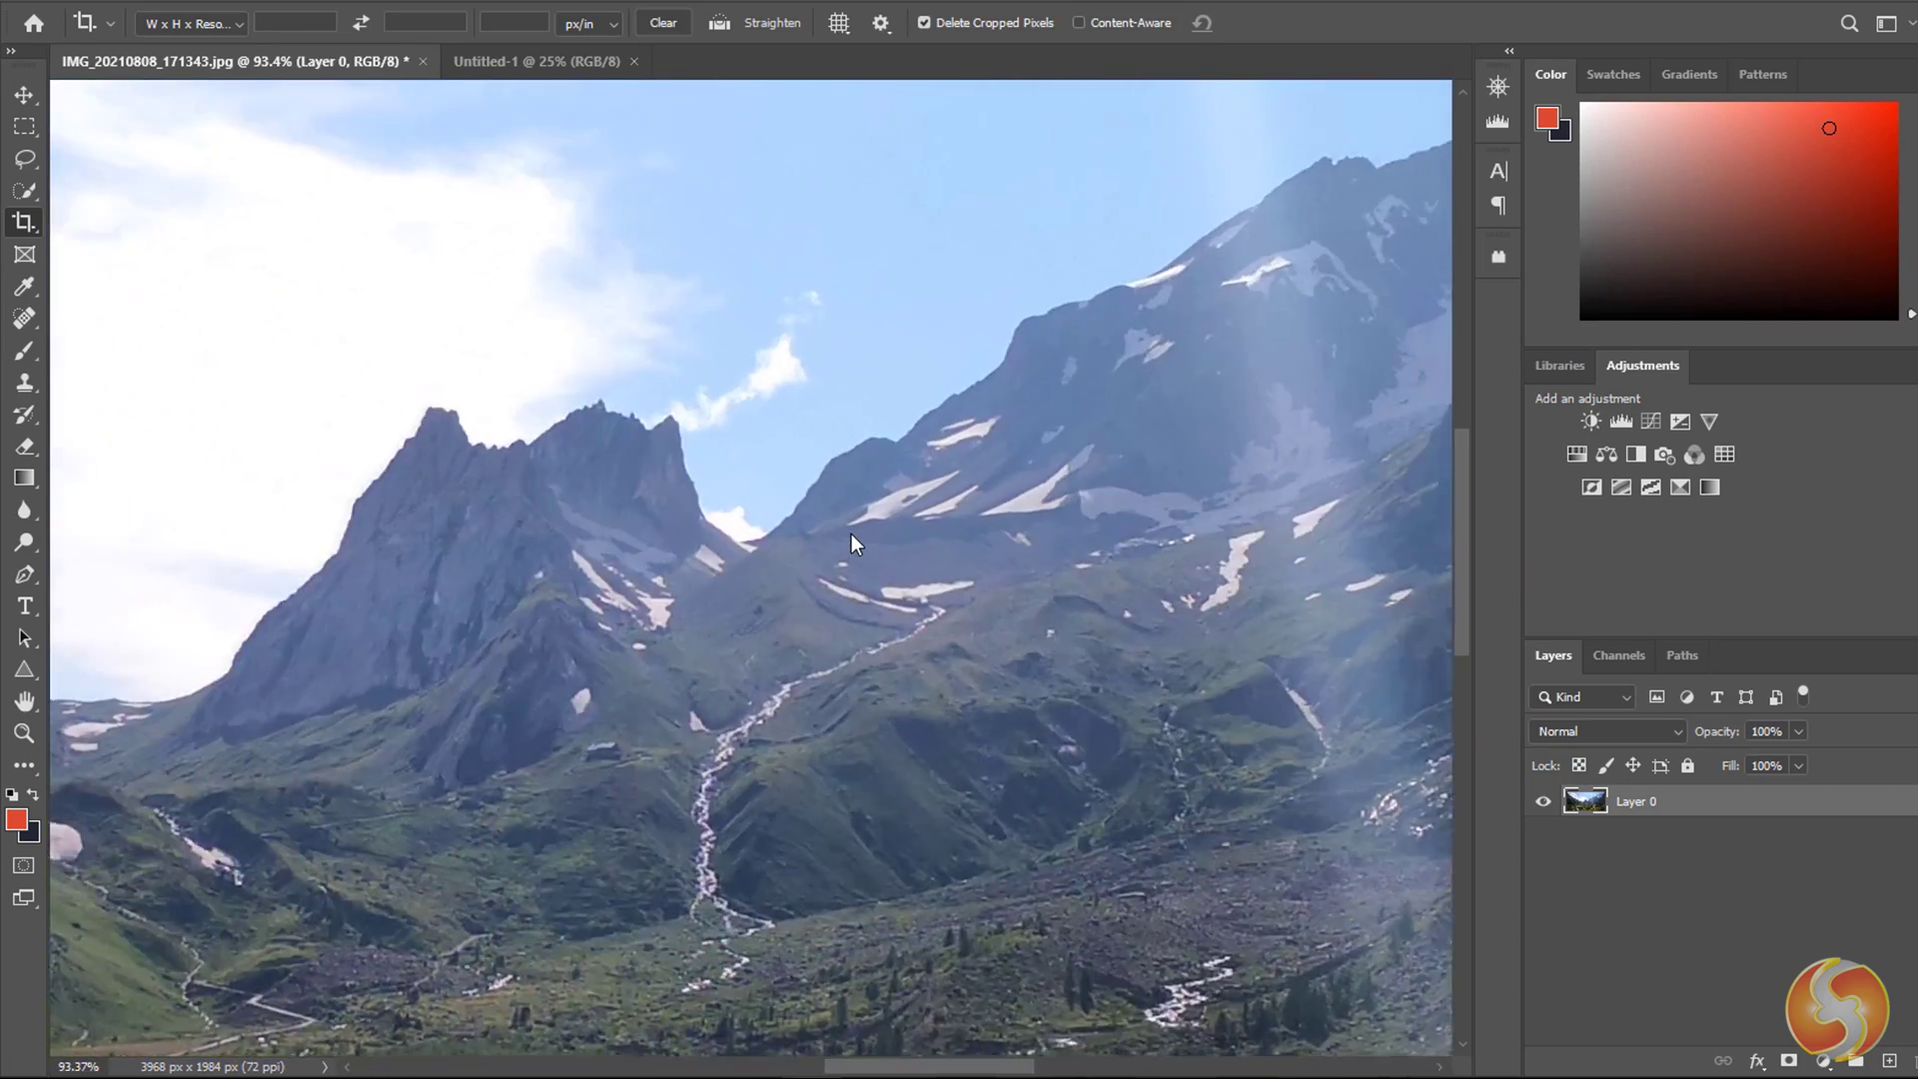
scroll(851, 531, up, 3)
scroll(664, 505, up, 1)
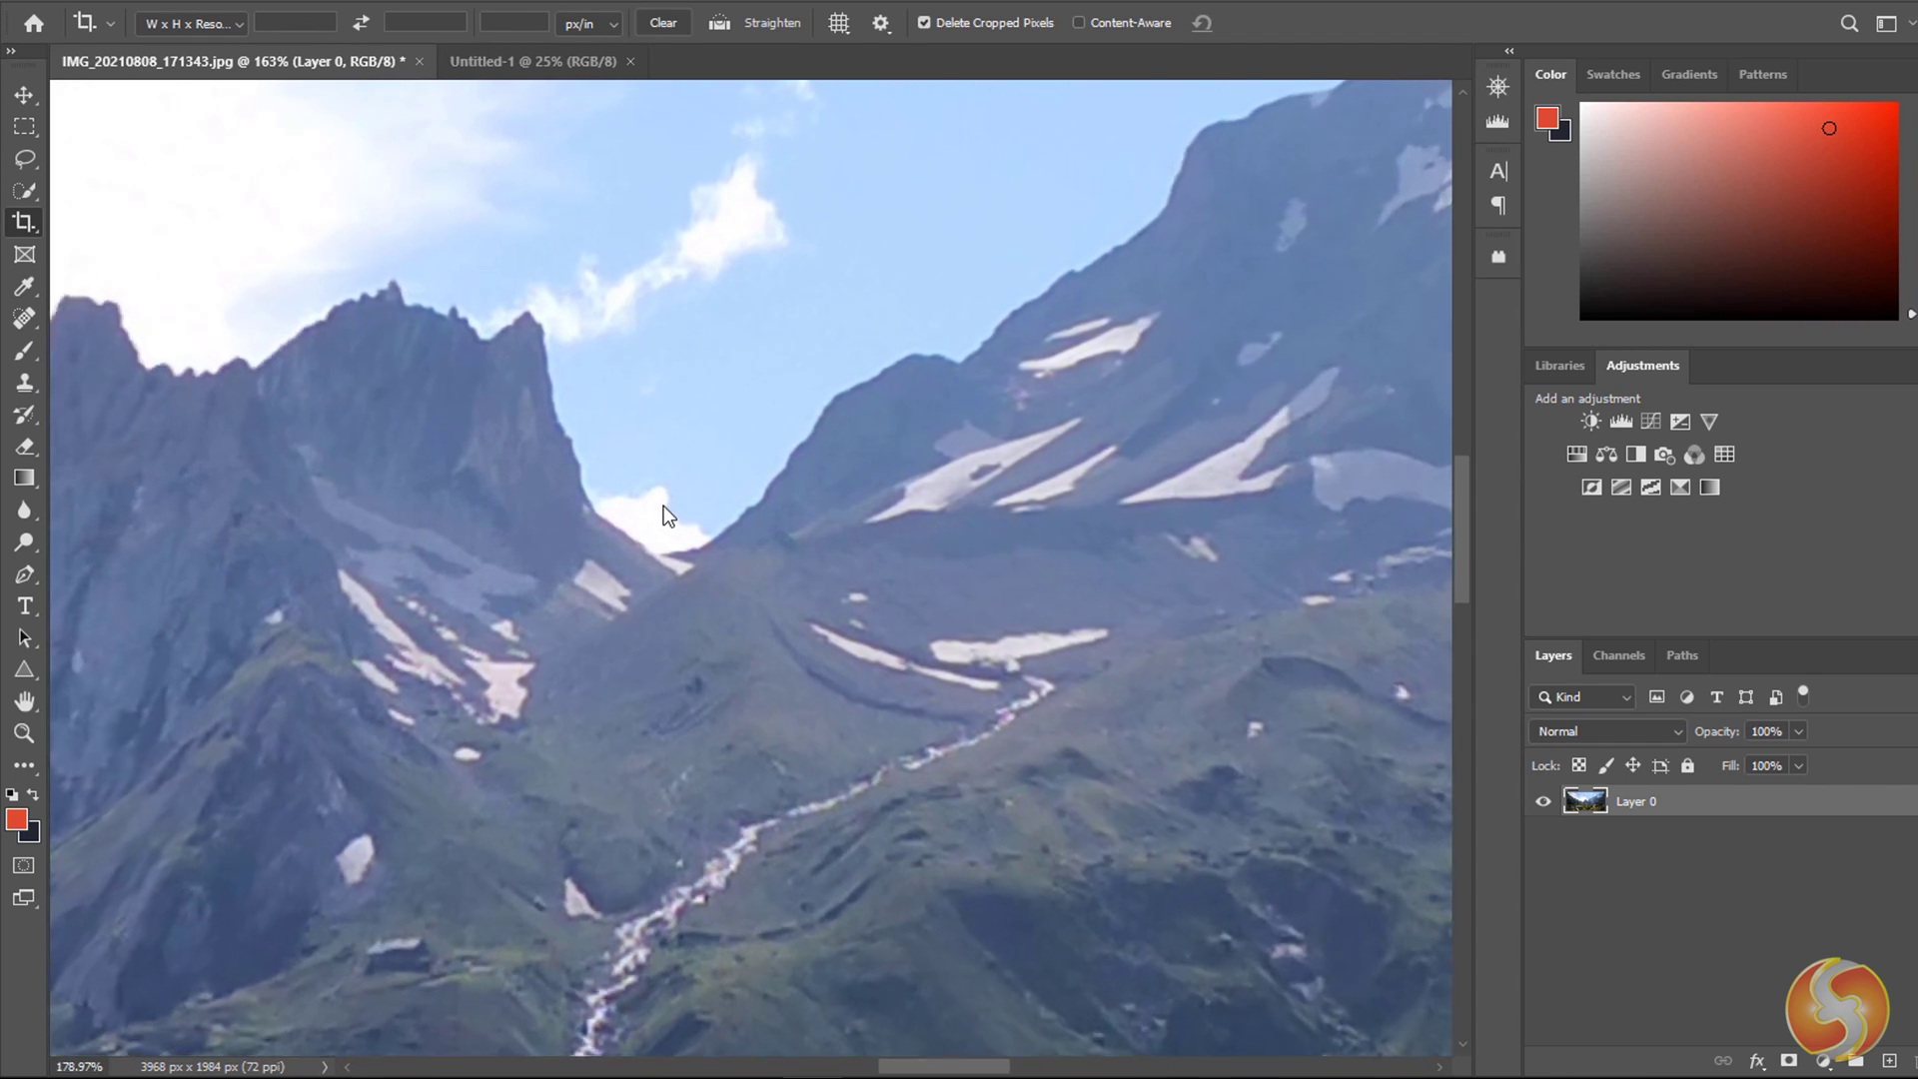
scroll(663, 506, up, 5)
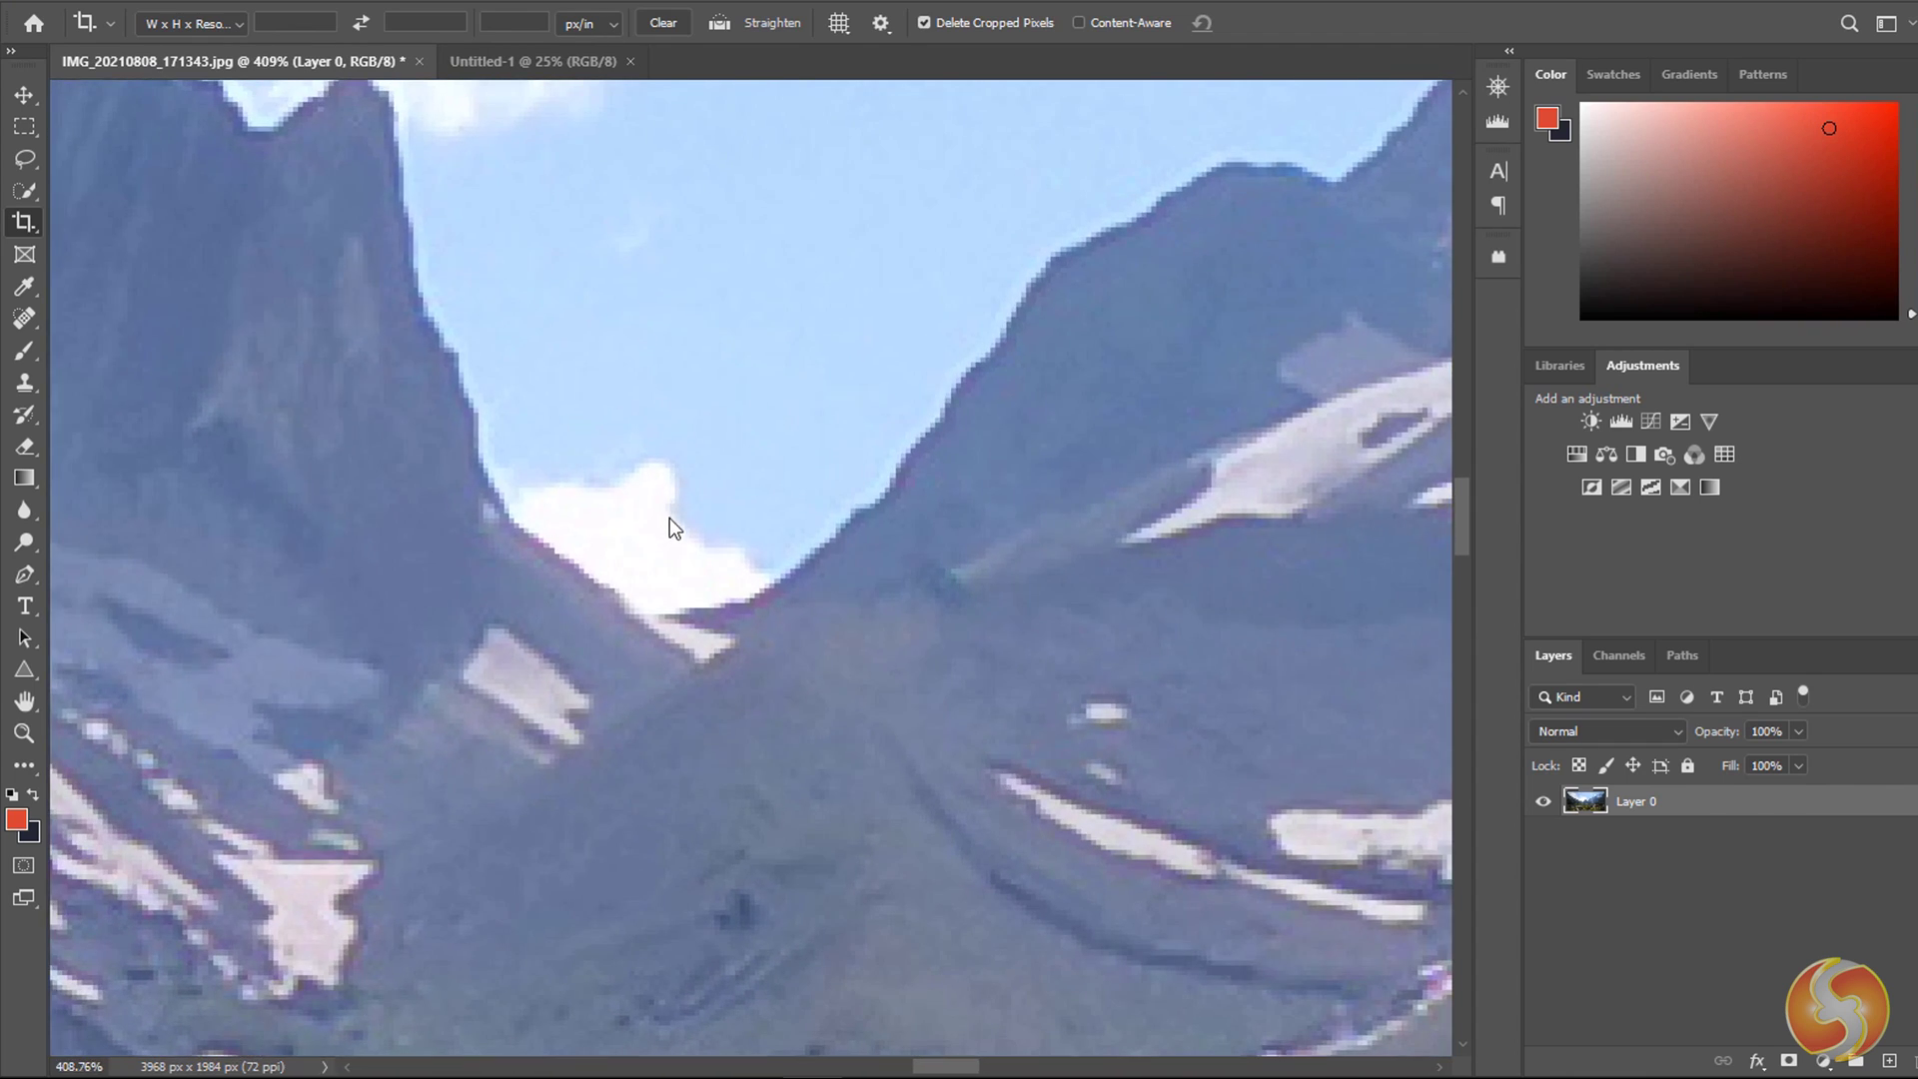
scroll(847, 550, up, 1)
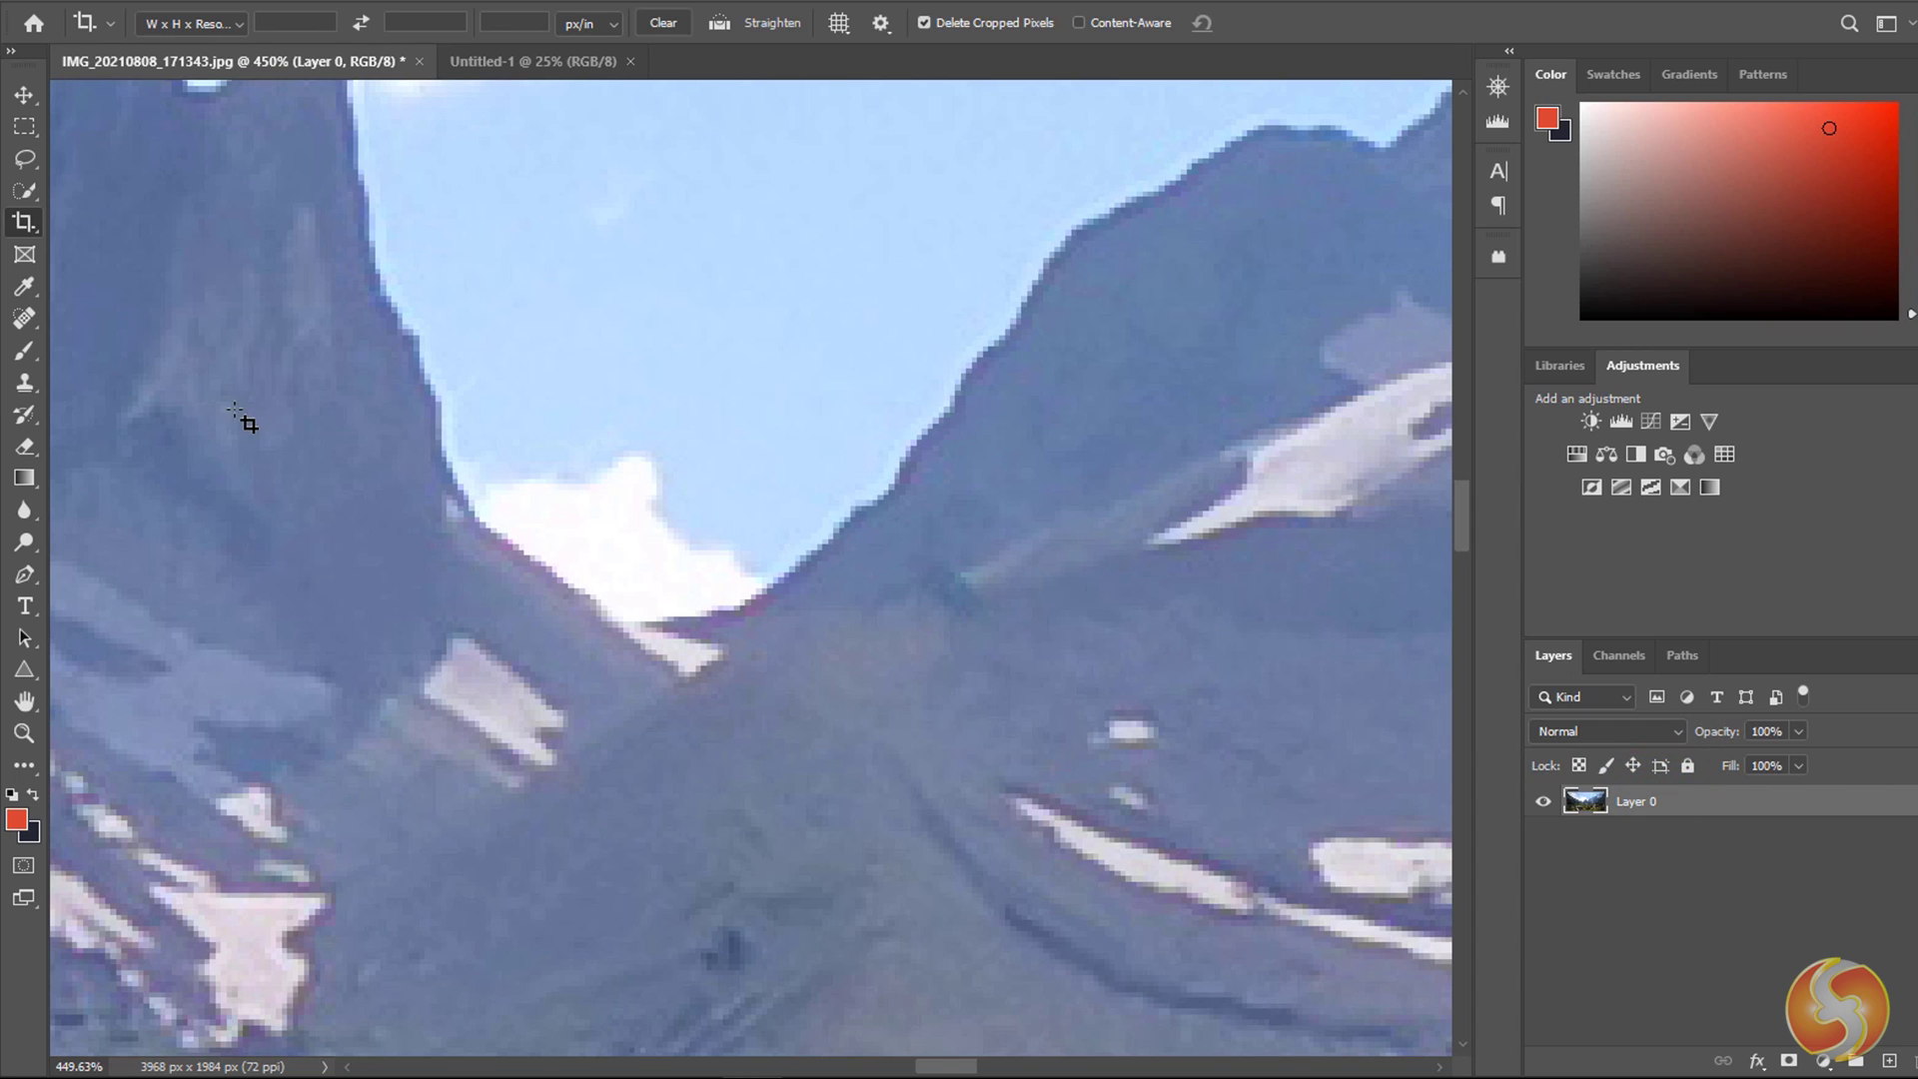
Blur the jagged mountain edge against the sky beside the small cloud.
click(22, 512)
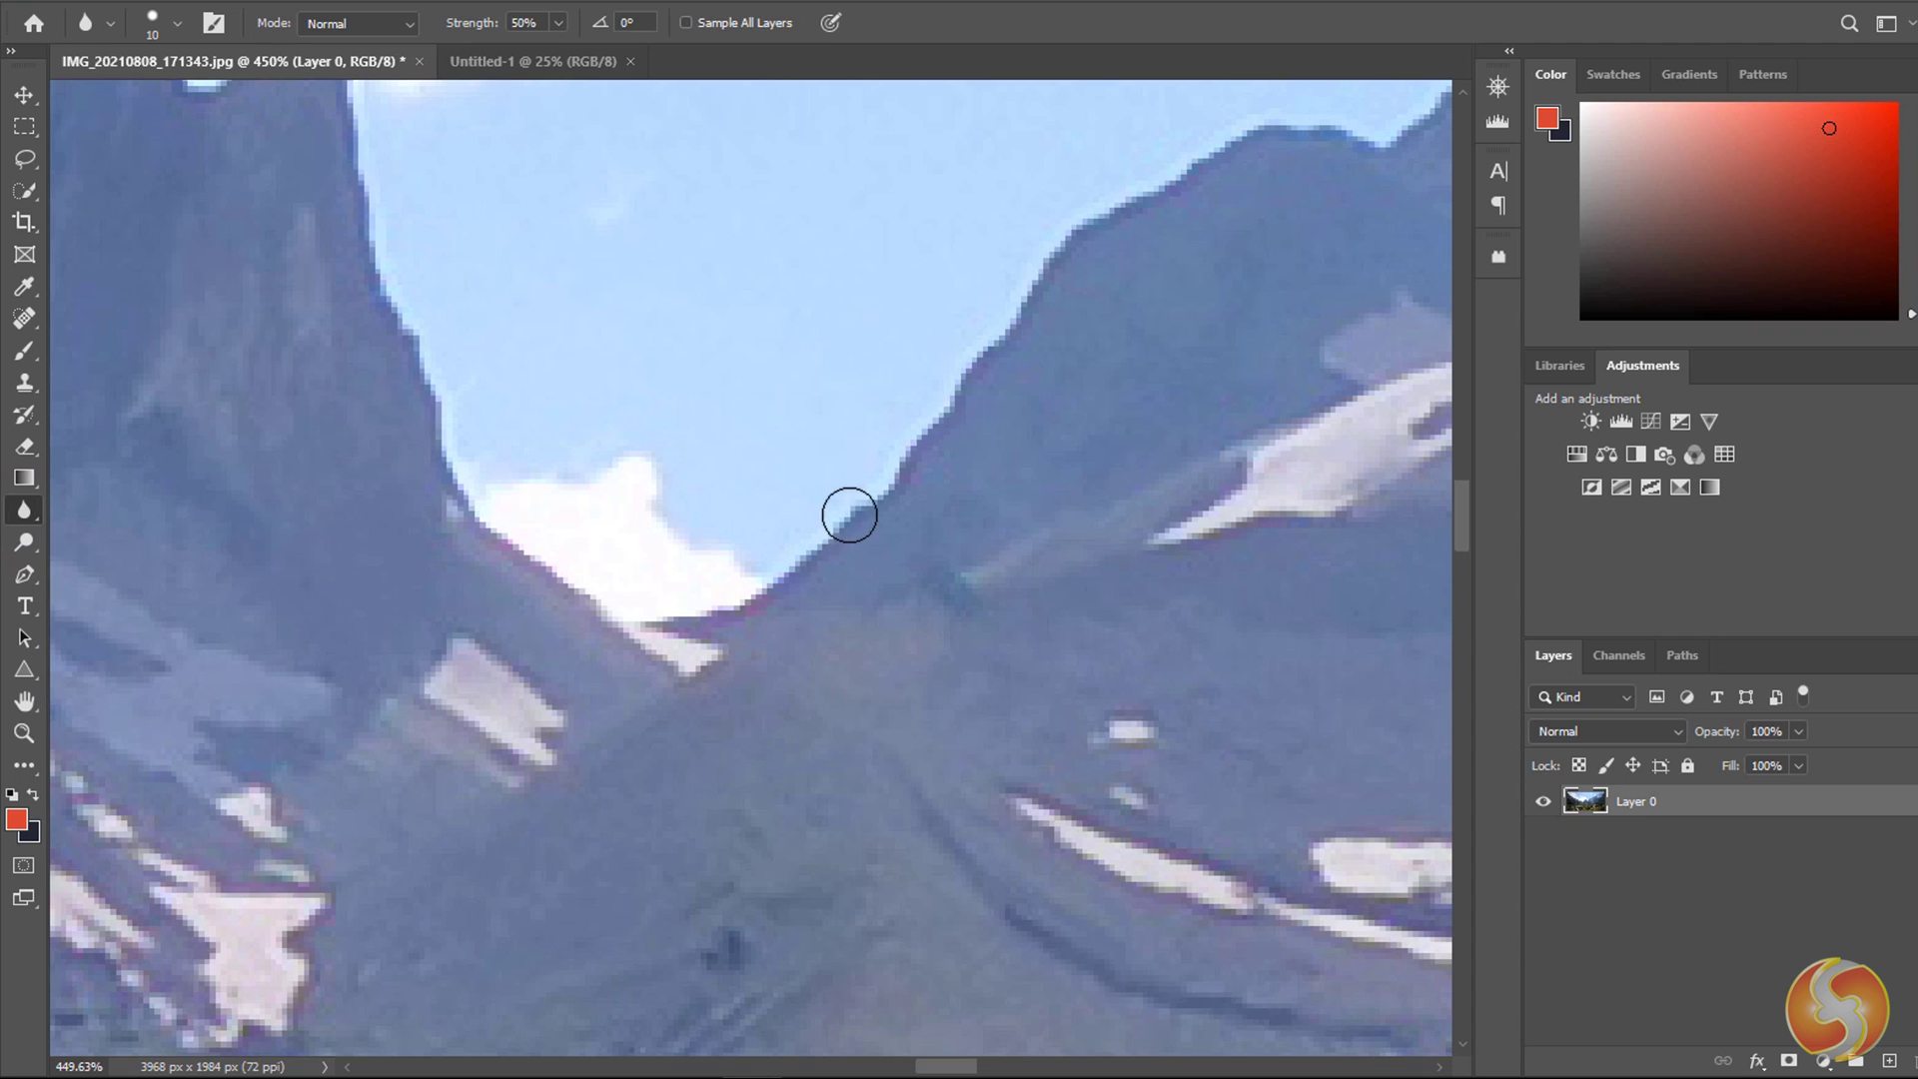
drag(850, 515, 902, 483)
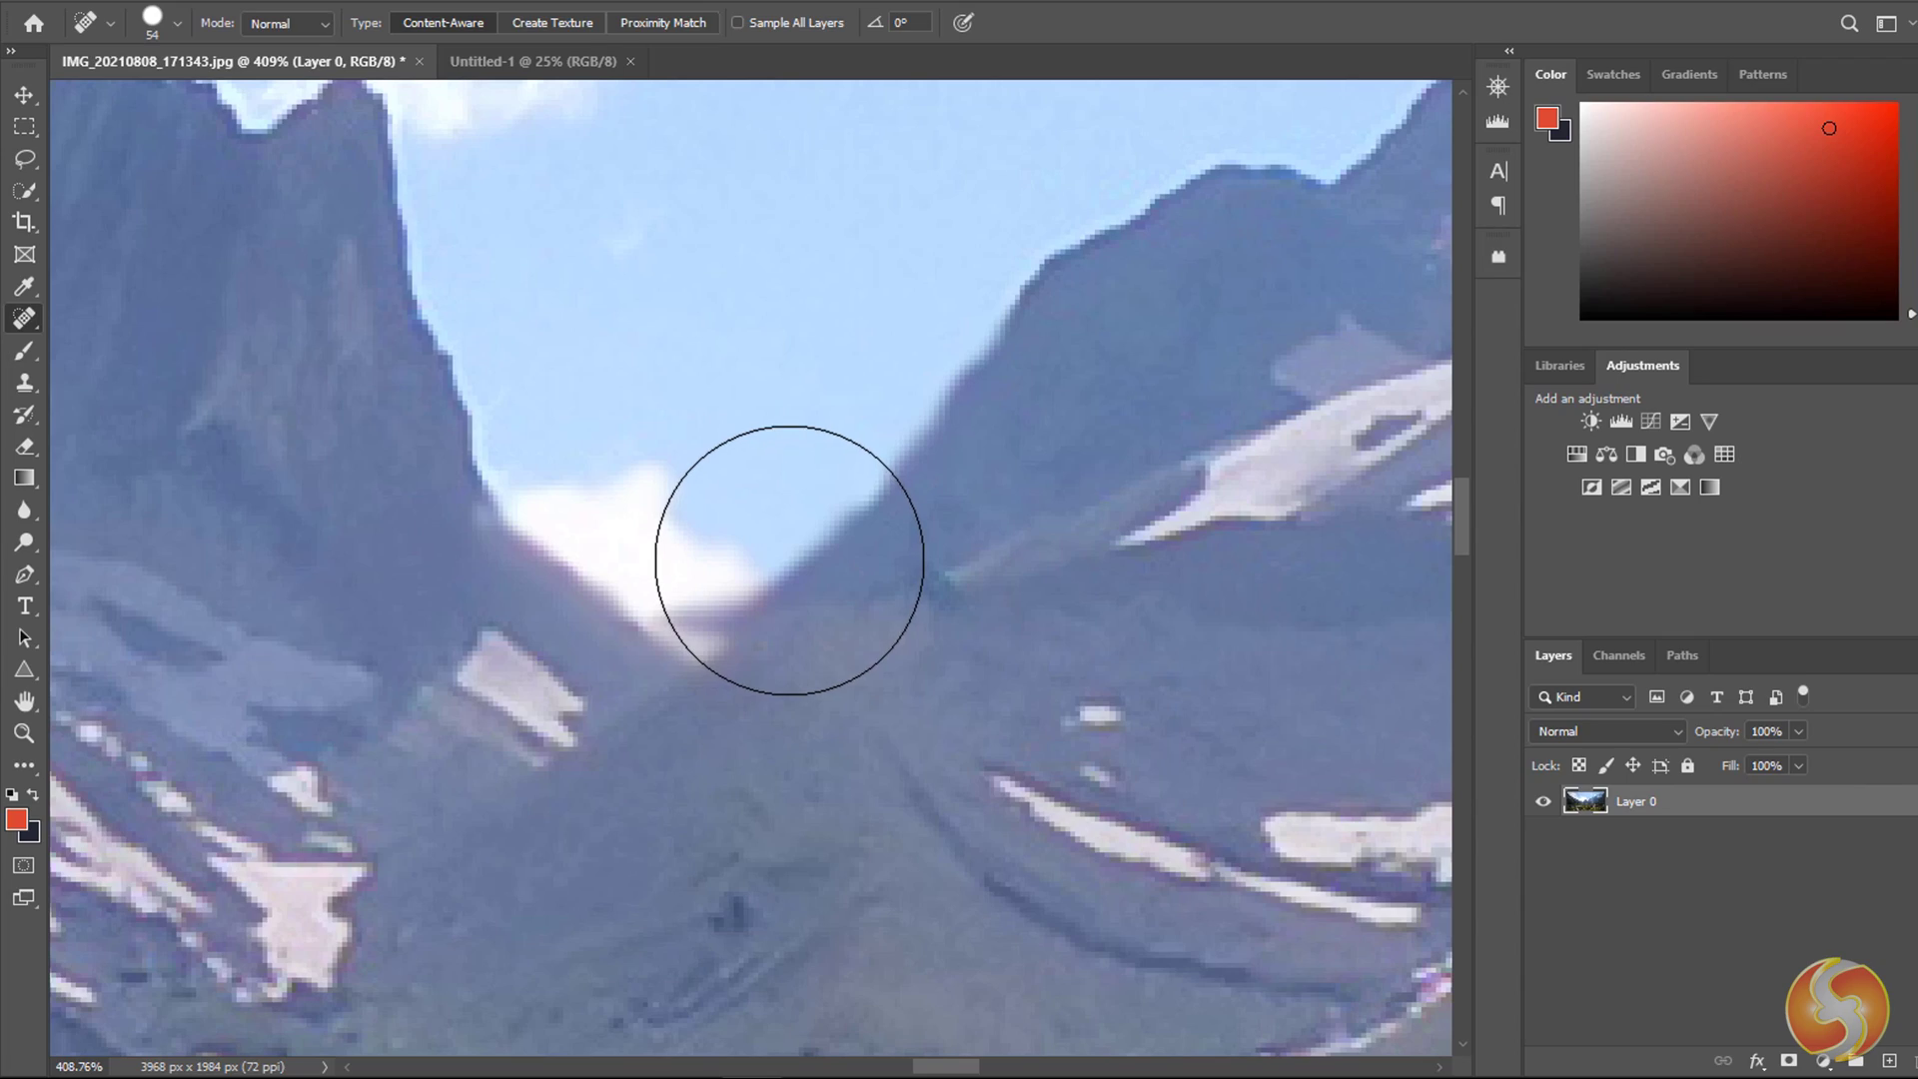
scroll(790, 560, down, 10)
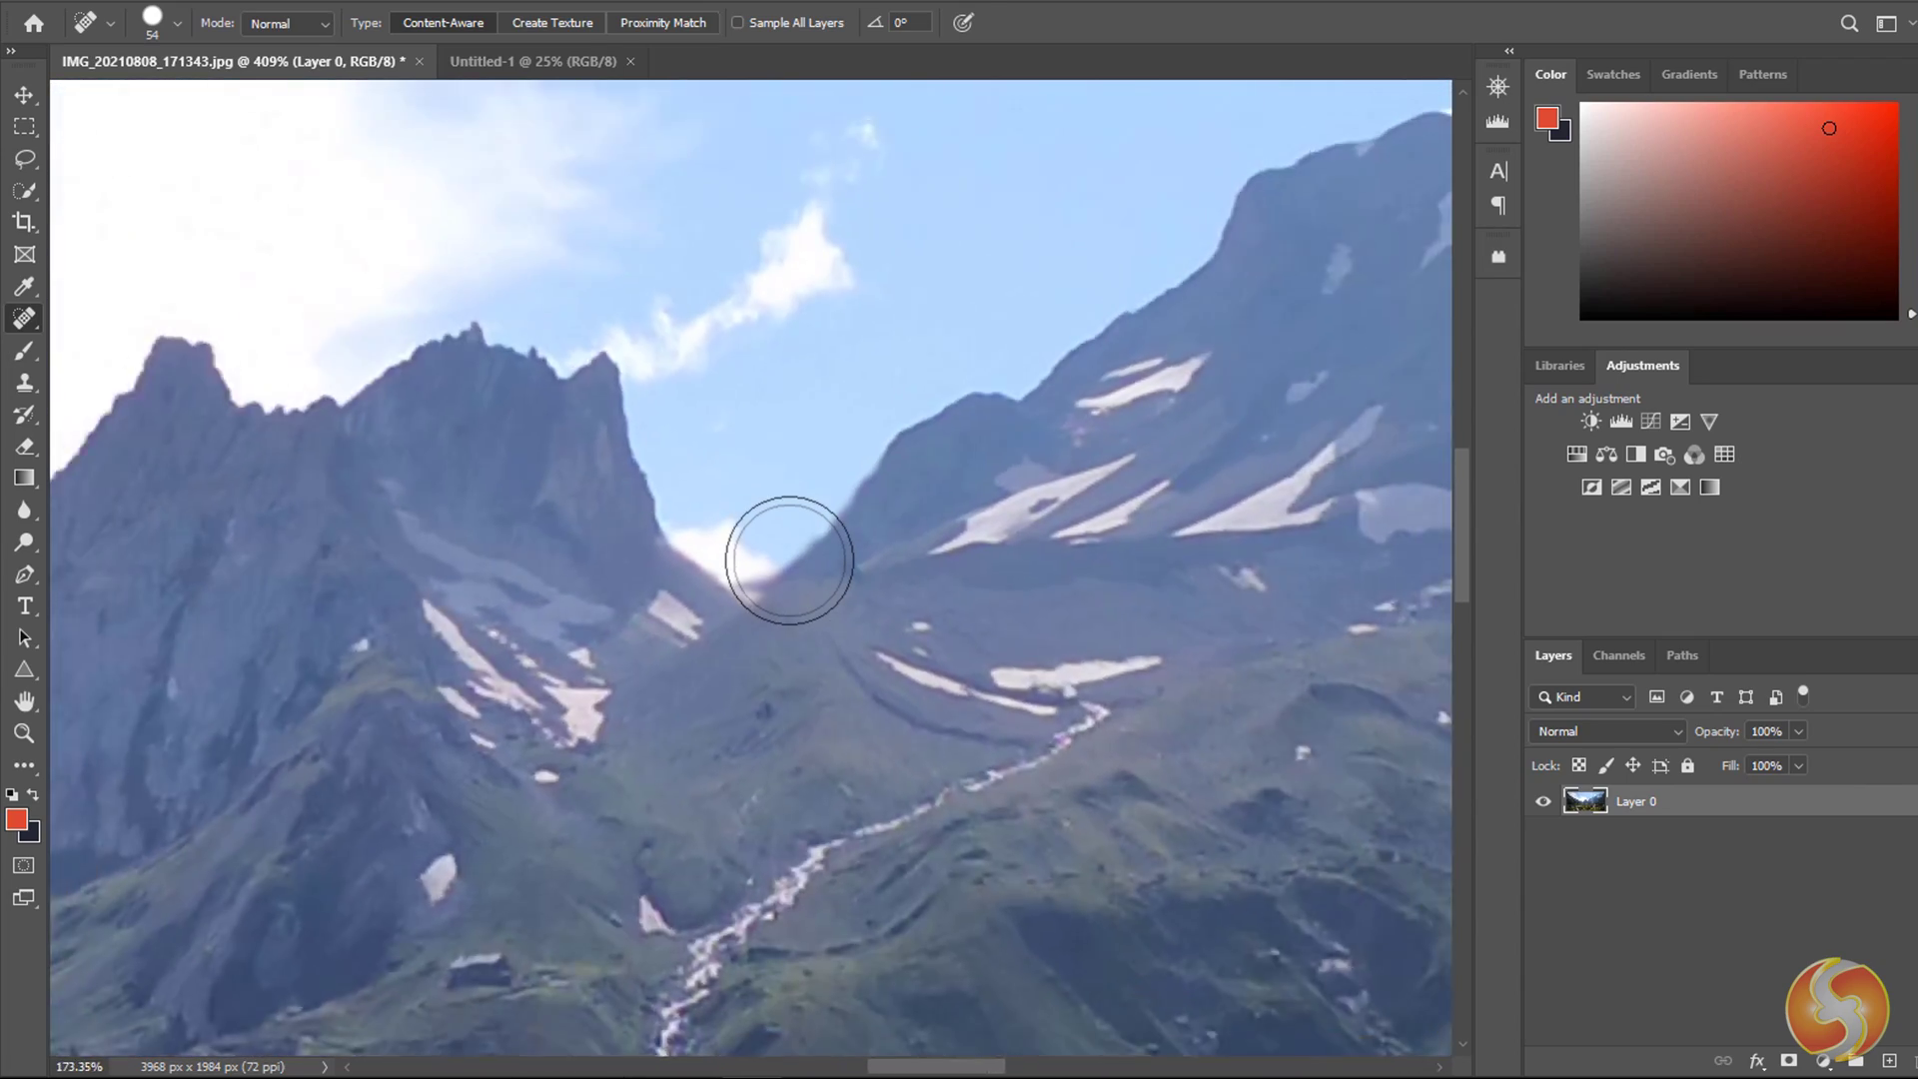
scroll(789, 559, down, 8)
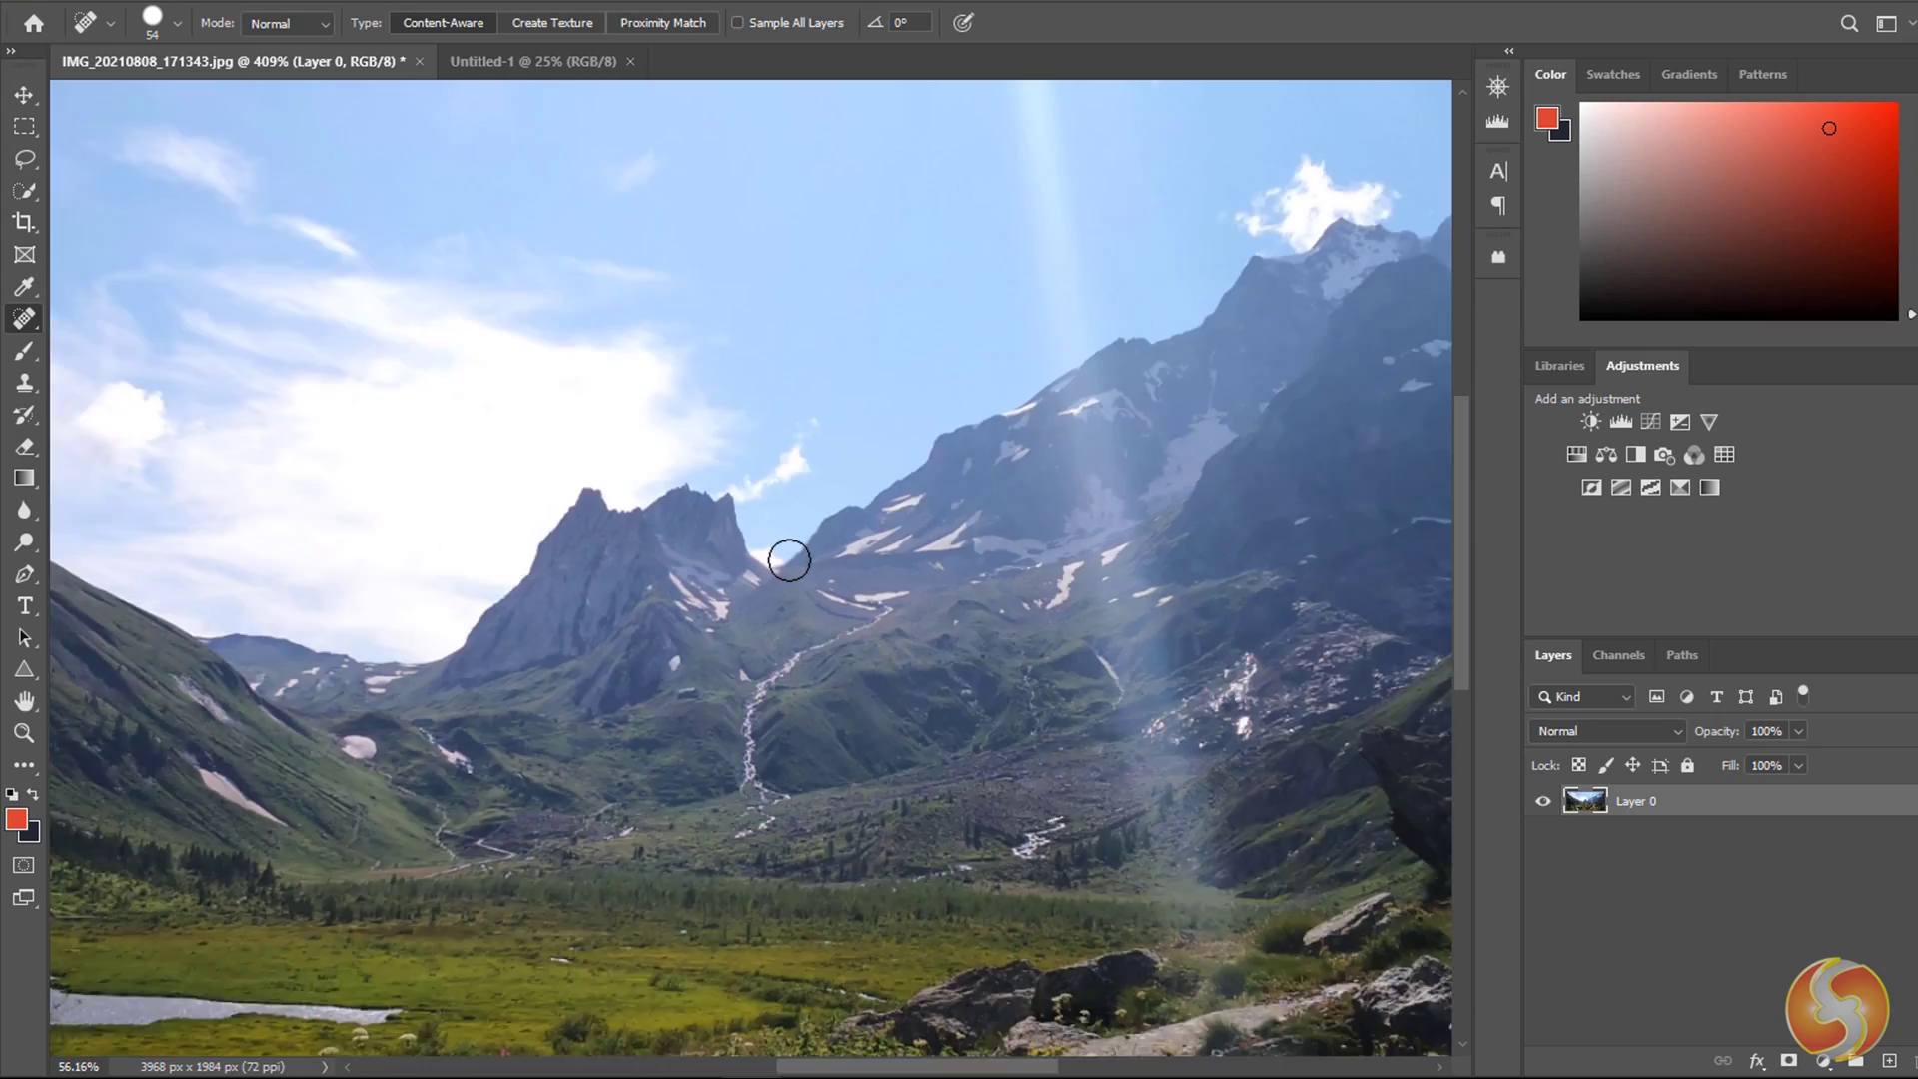
scroll(789, 559, up, 8)
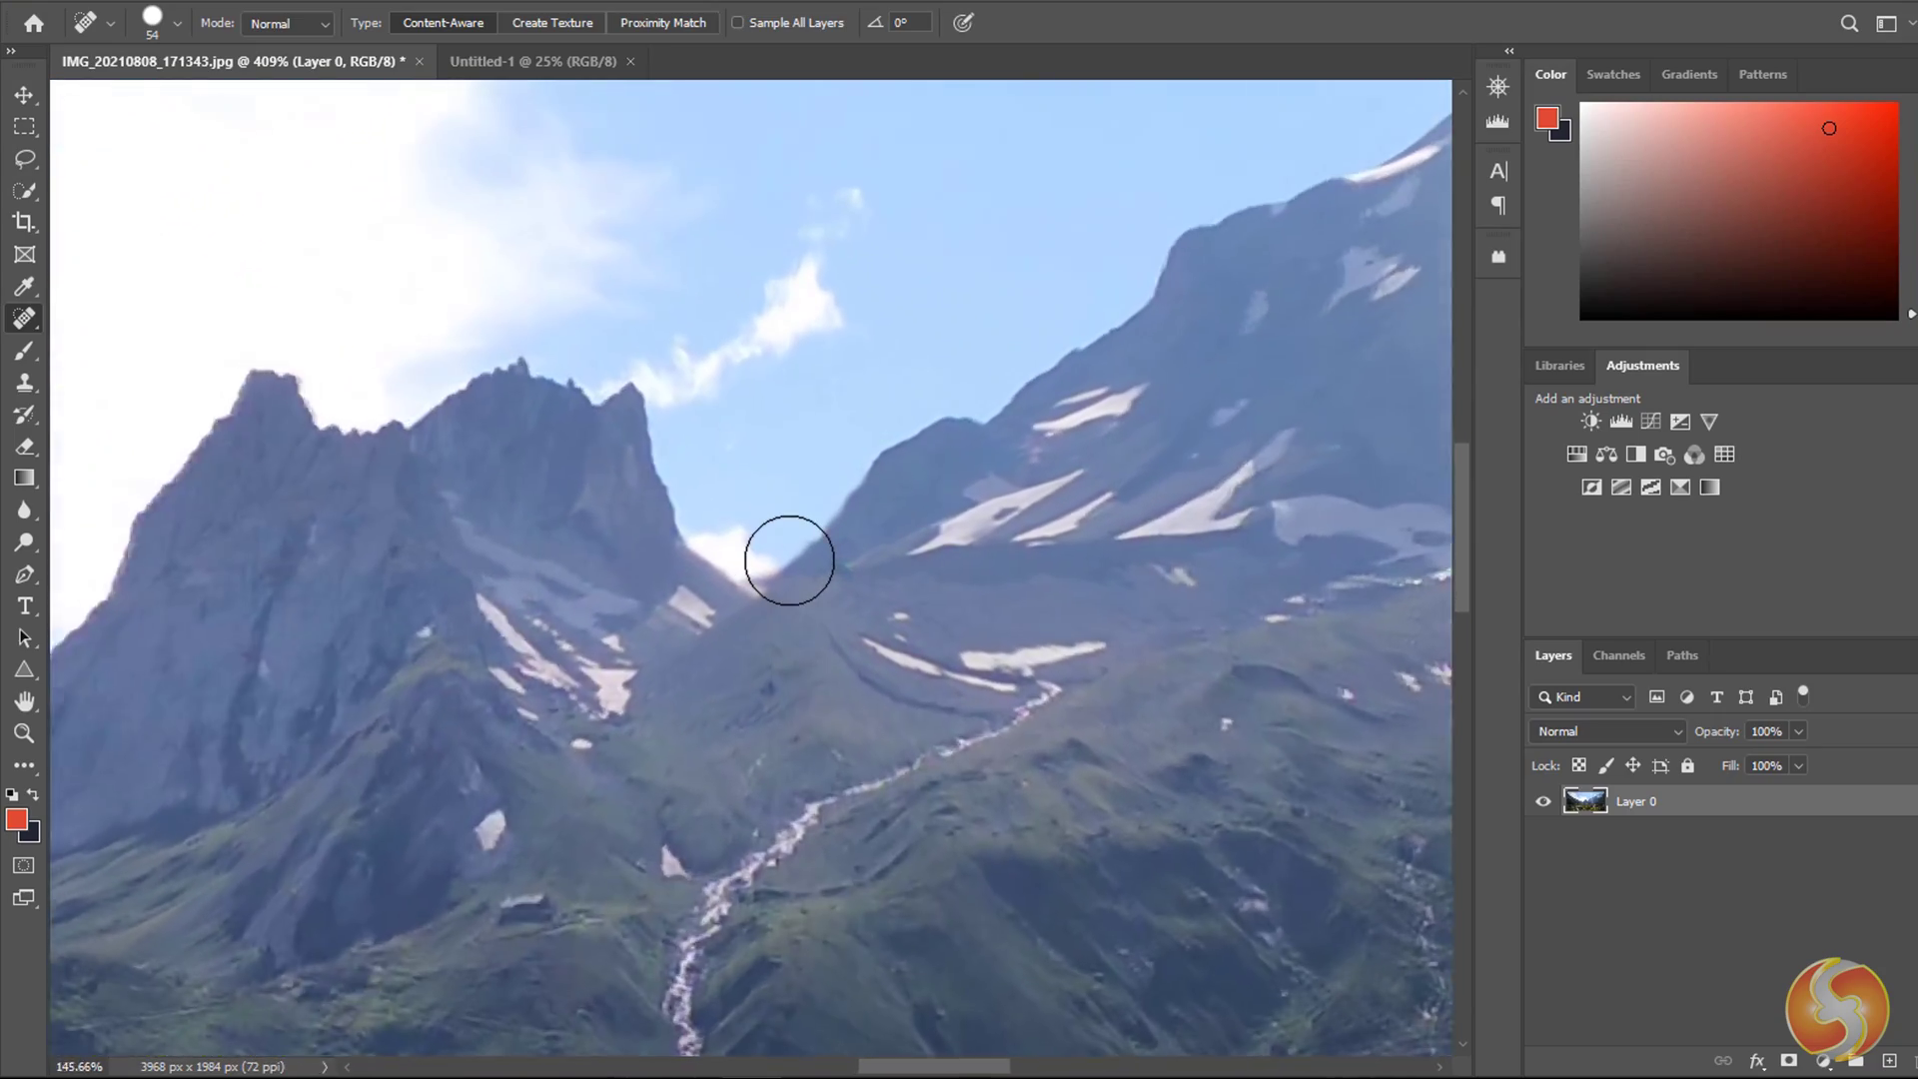
scroll(790, 559, up, 1)
scroll(782, 565, down, 5)
scroll(782, 565, left, 8)
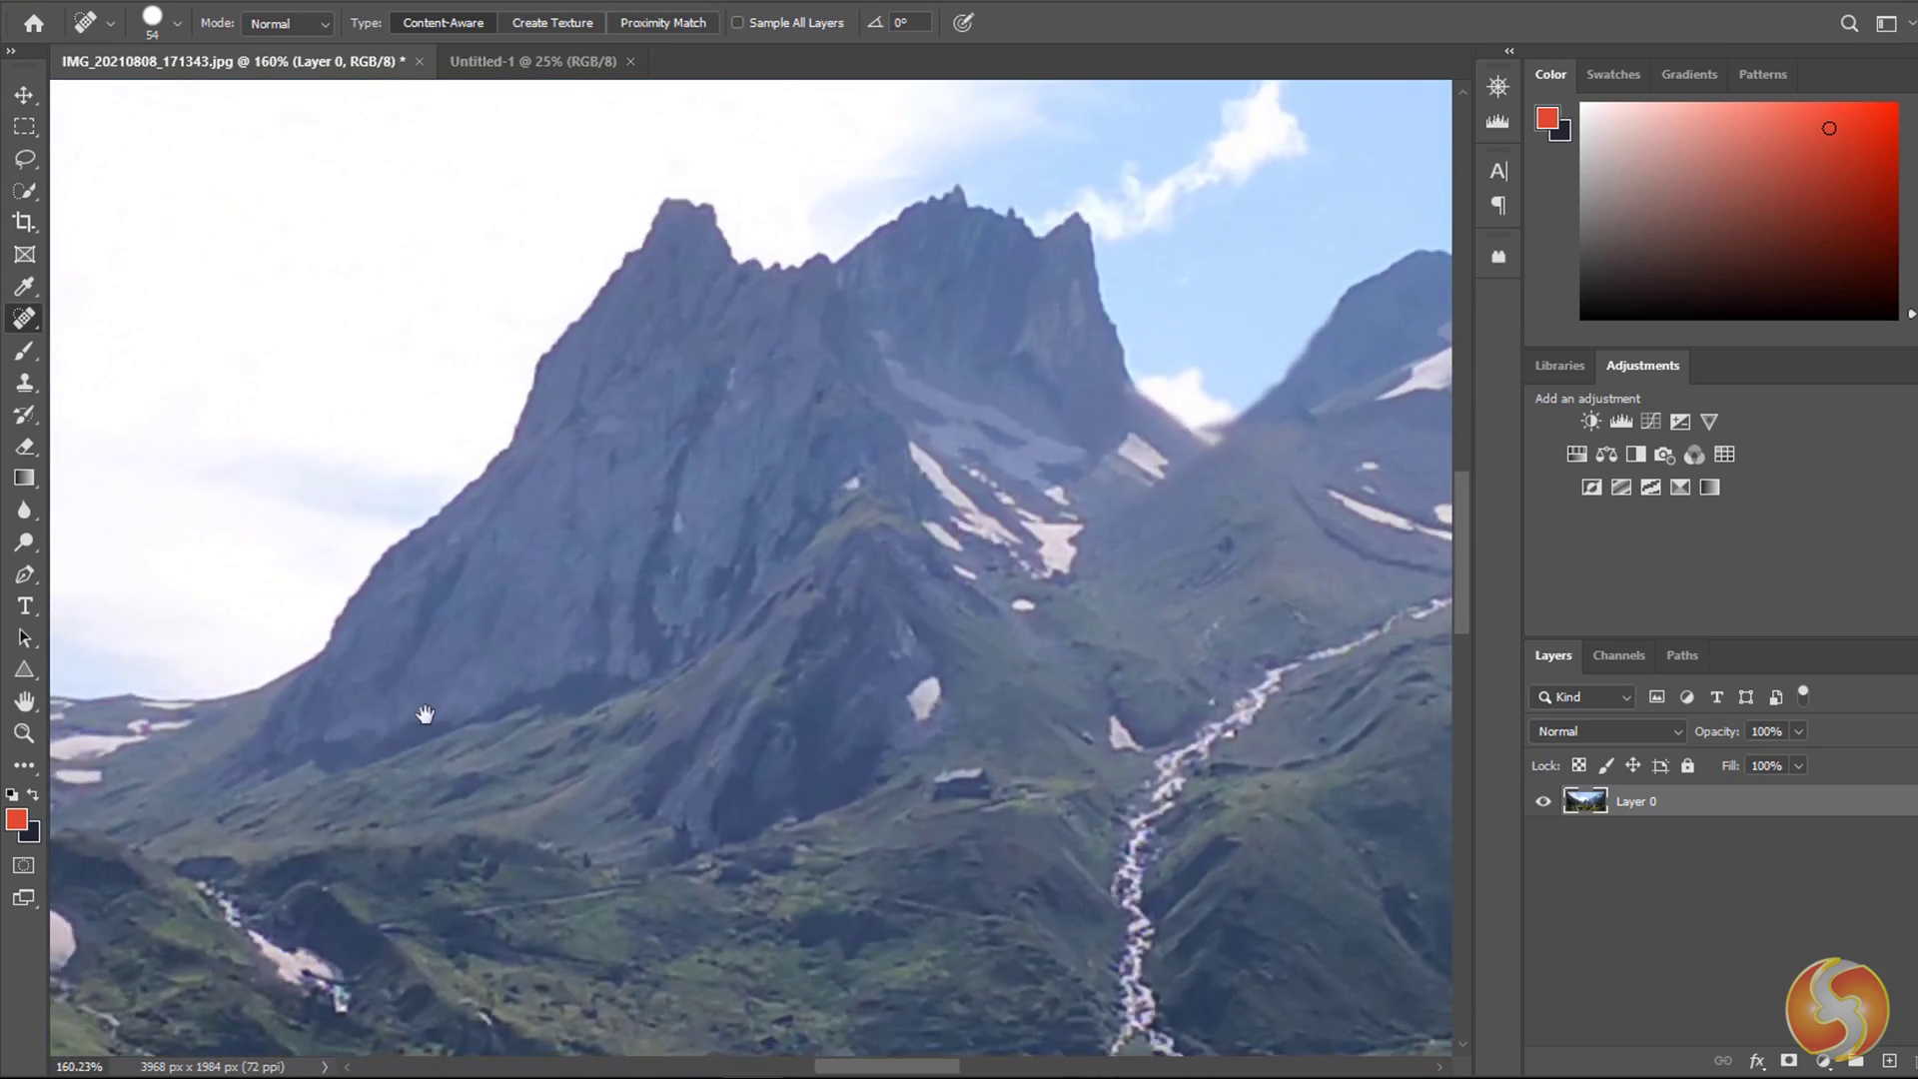
scroll(300, 503, left, 5)
scroll(300, 504, up, 3)
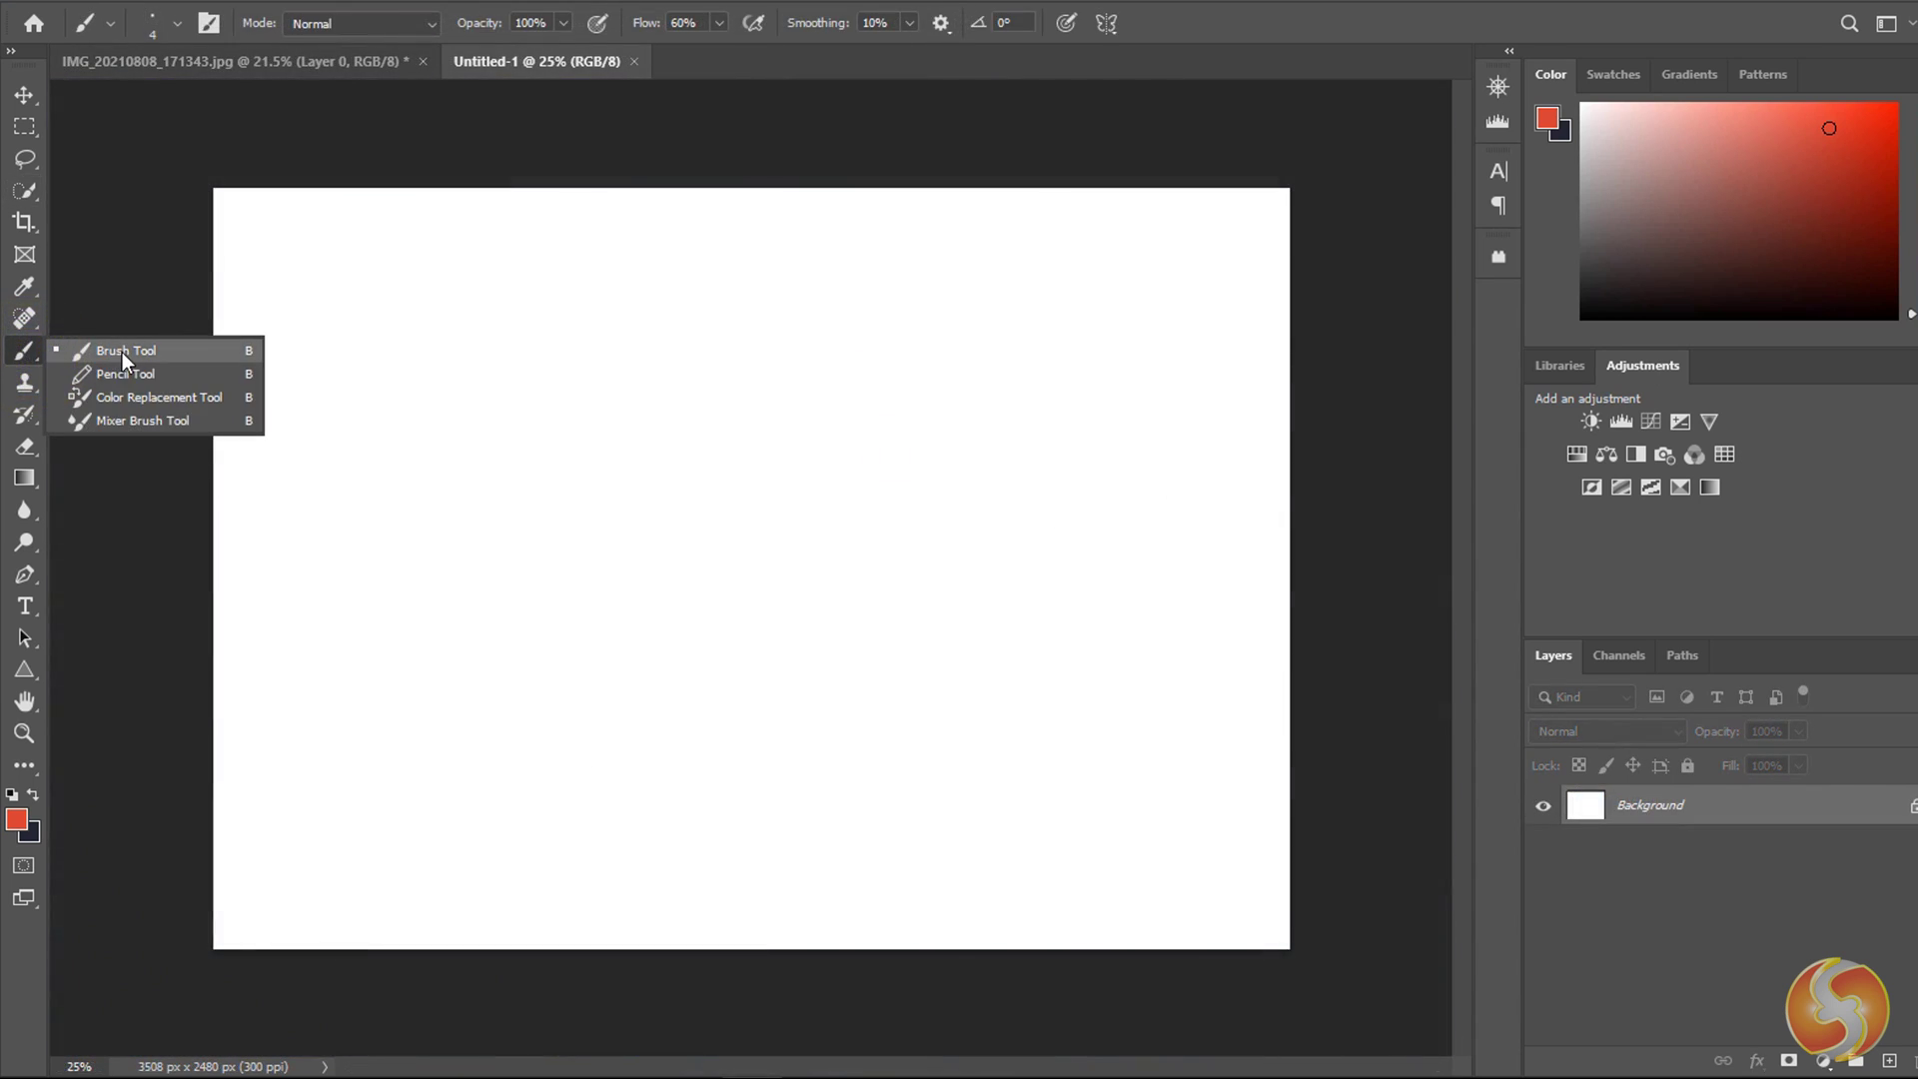
Paint a wavy red stroke with the soft brush and a thin pencil line beneath it.
click(122, 355)
drag(319, 425, 764, 375)
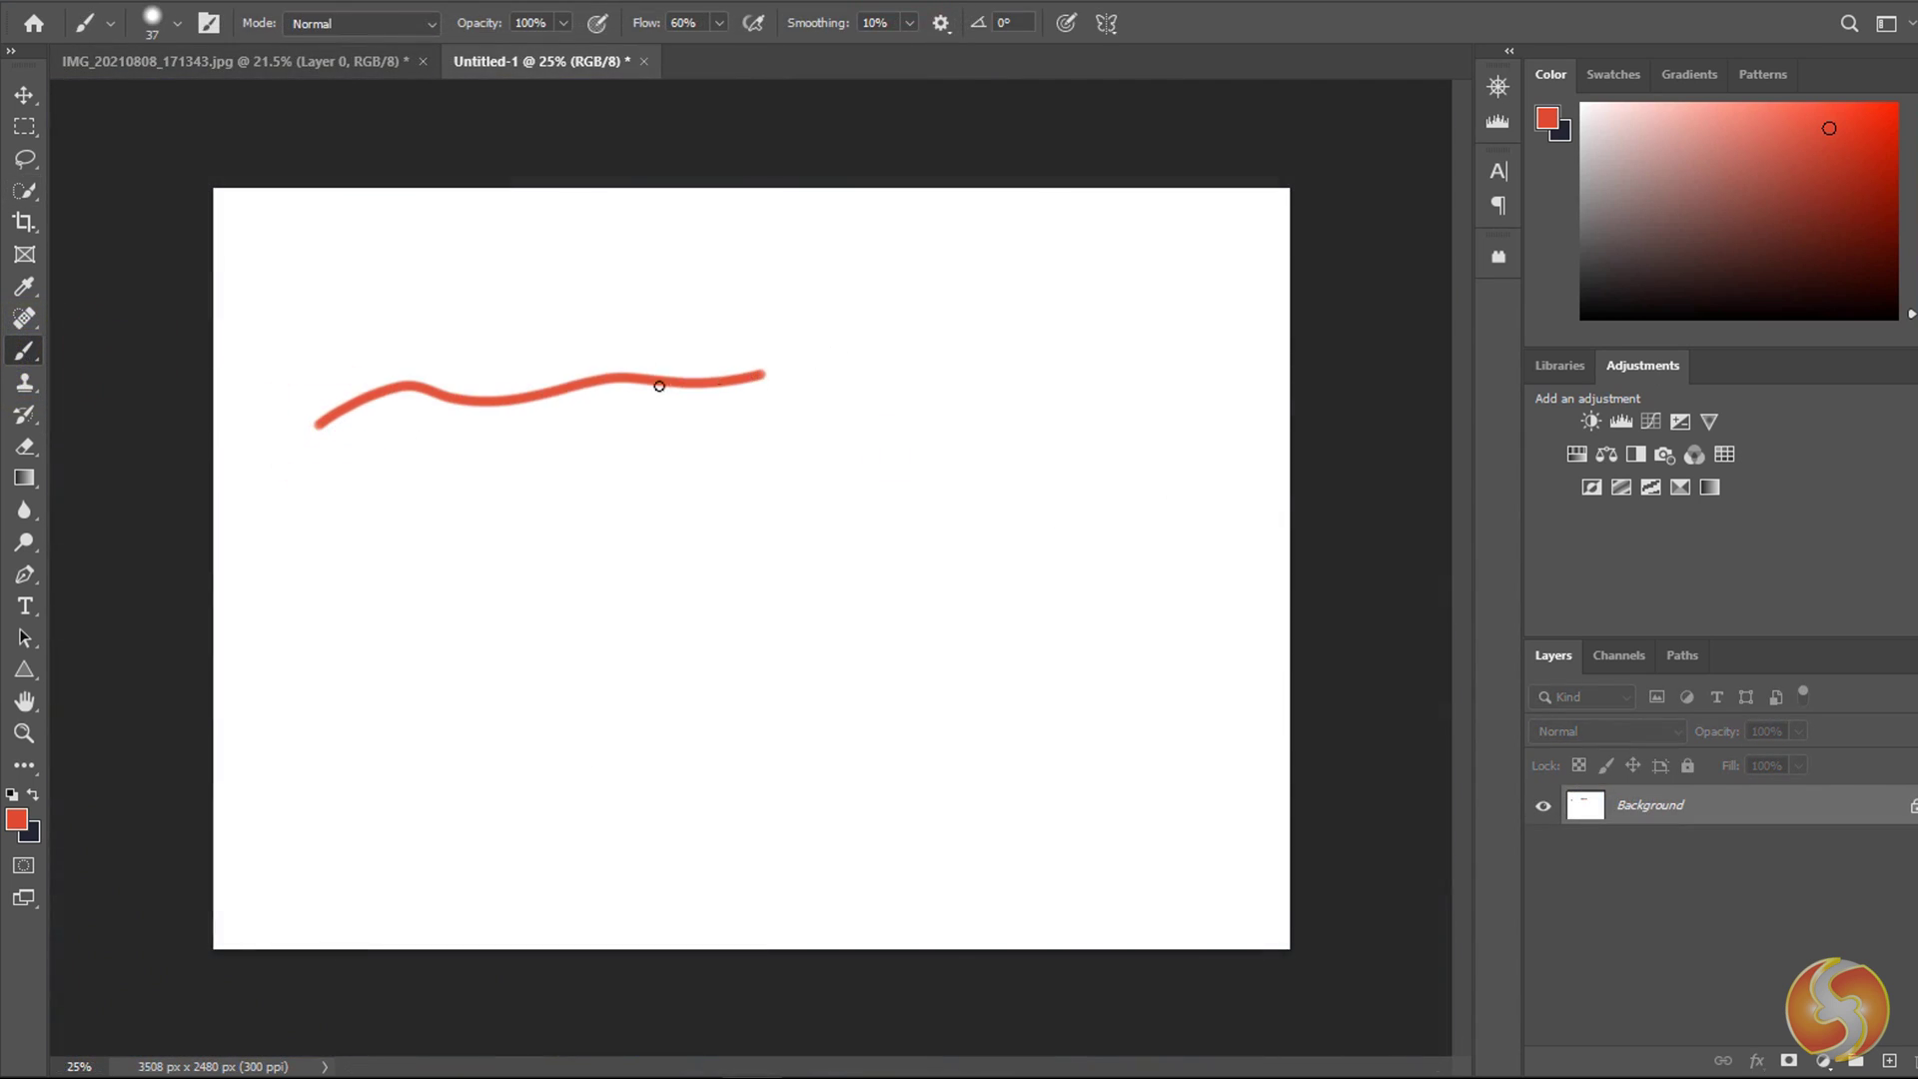
right_click(24, 351)
click(125, 374)
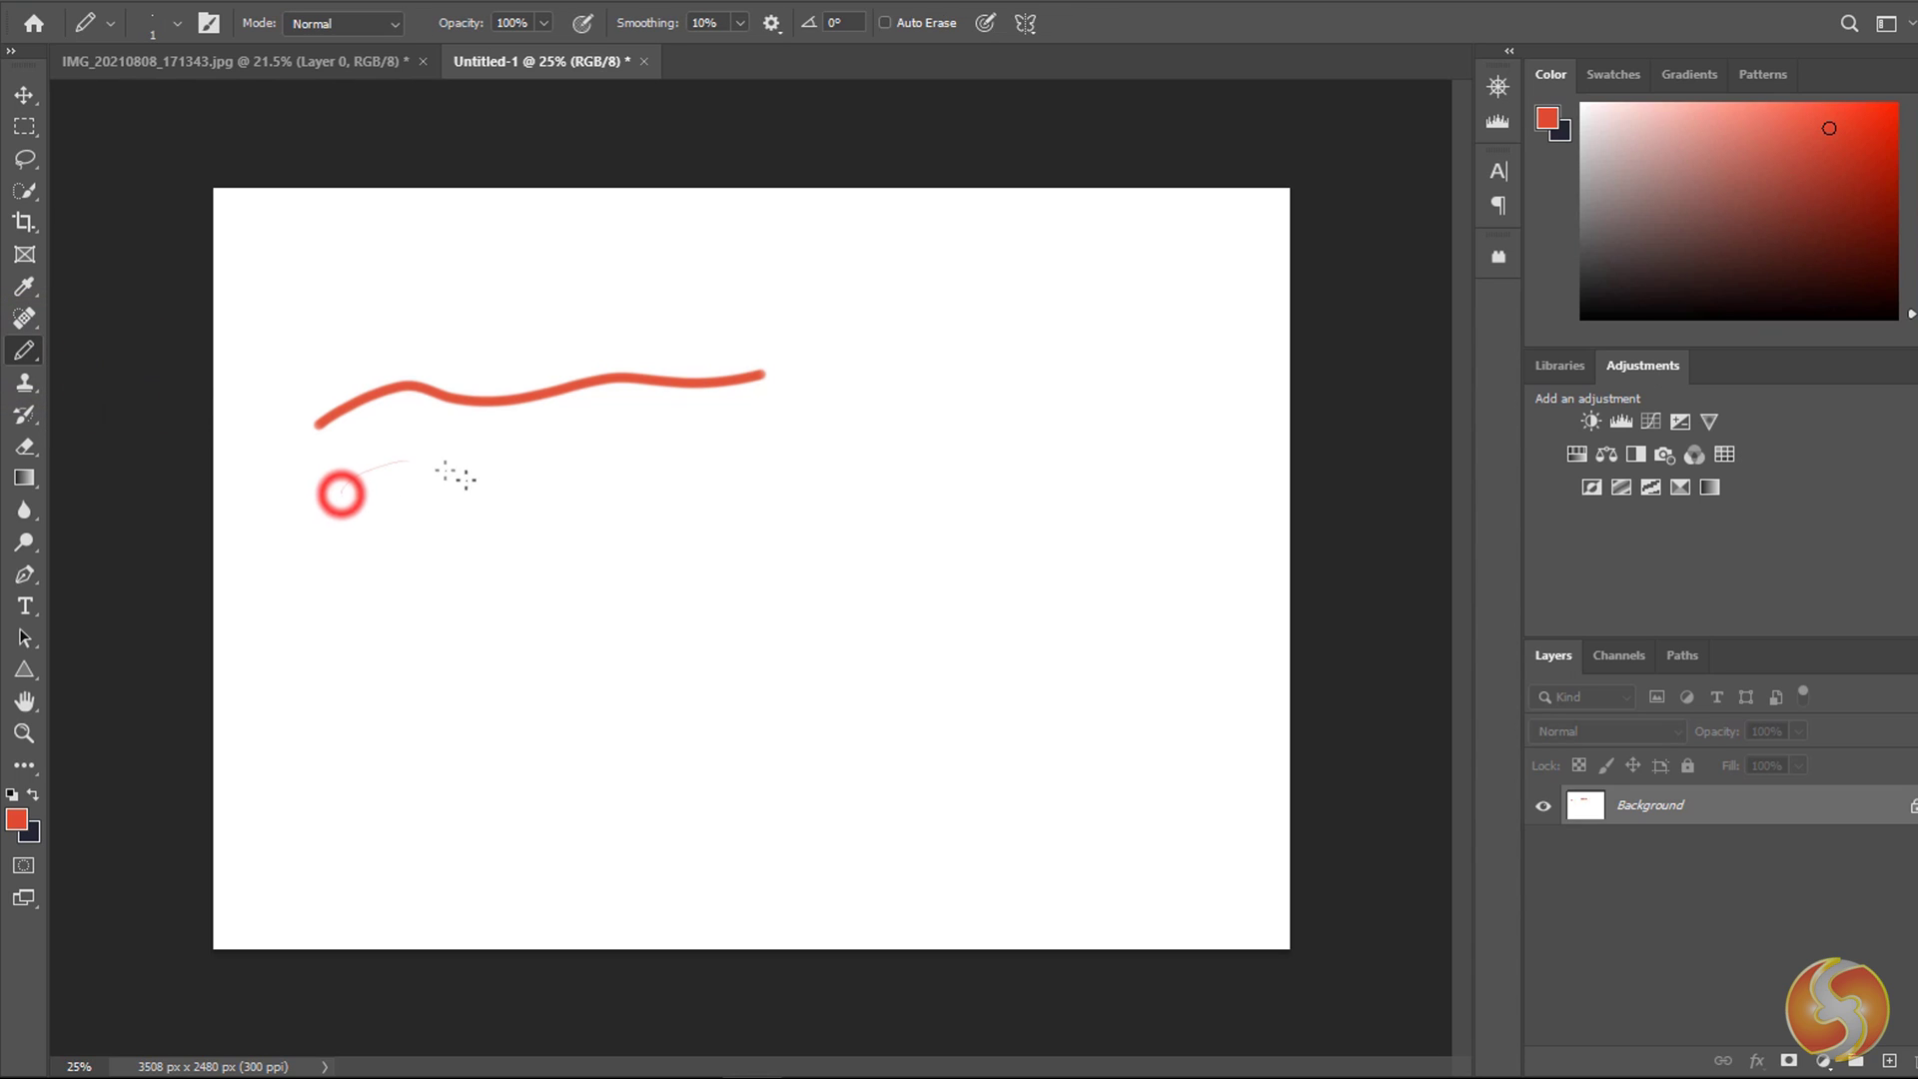
drag(454, 475, 804, 449)
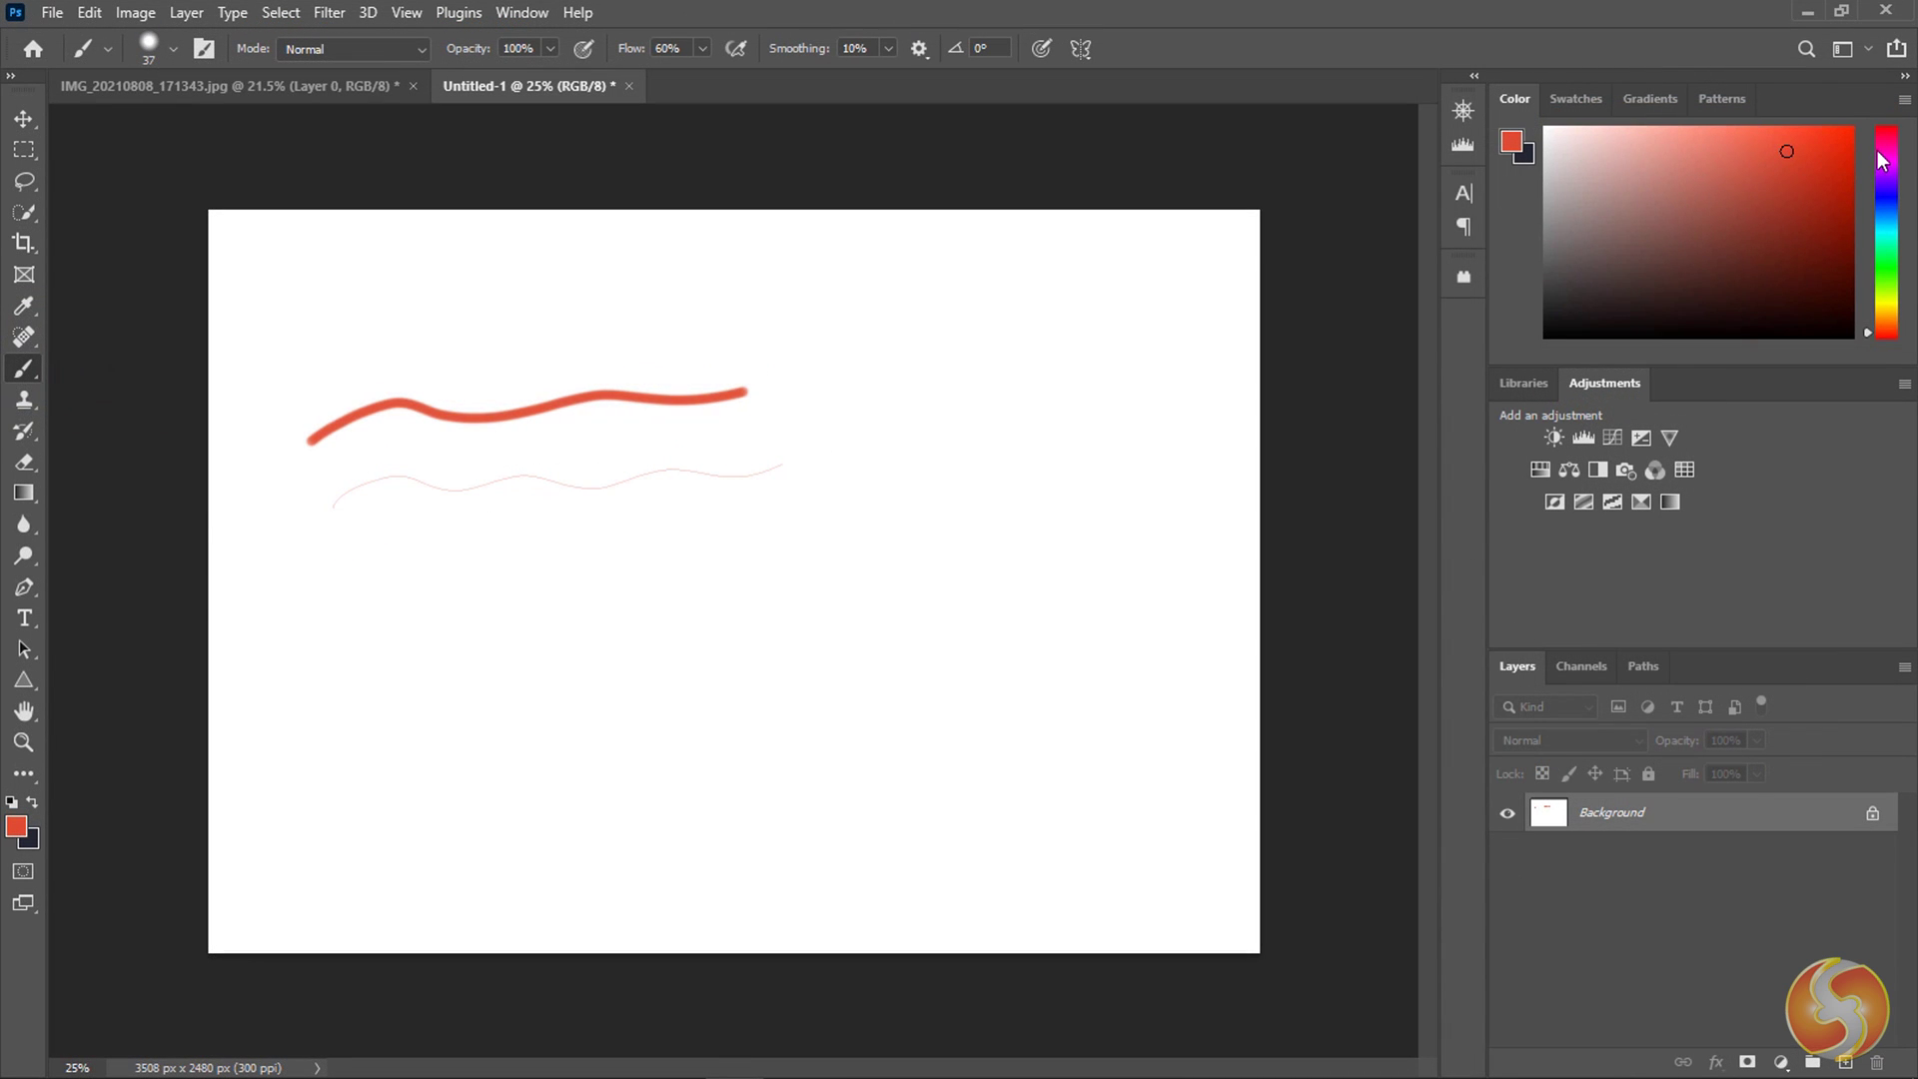
Switch to blue for a wavy stroke, then paint a dark wavy stroke below it.
drag(1890, 152, 1896, 207)
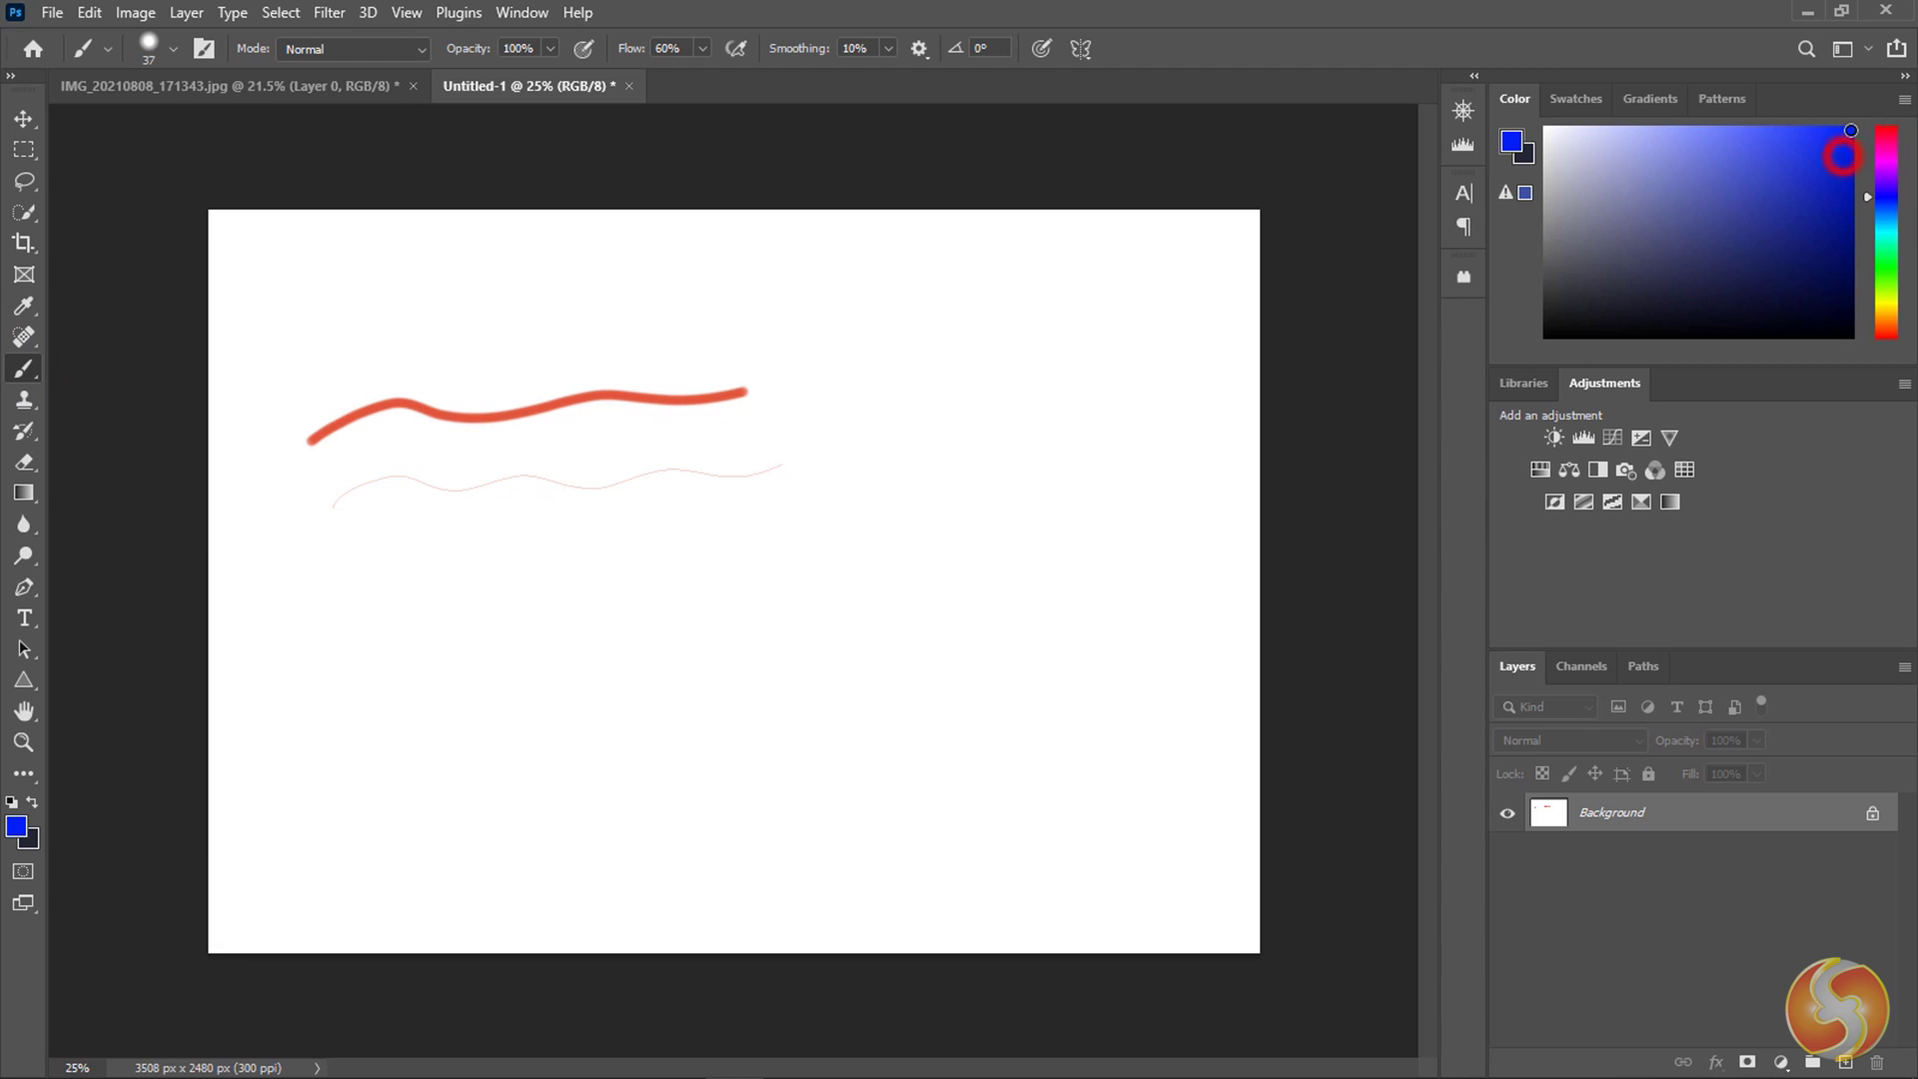
mouse_move(771, 408)
mouse_down()
mouse_move(828, 387)
mouse_move(1161, 399)
mouse_up()
alt+click(107, 705)
alt+click(380, 916)
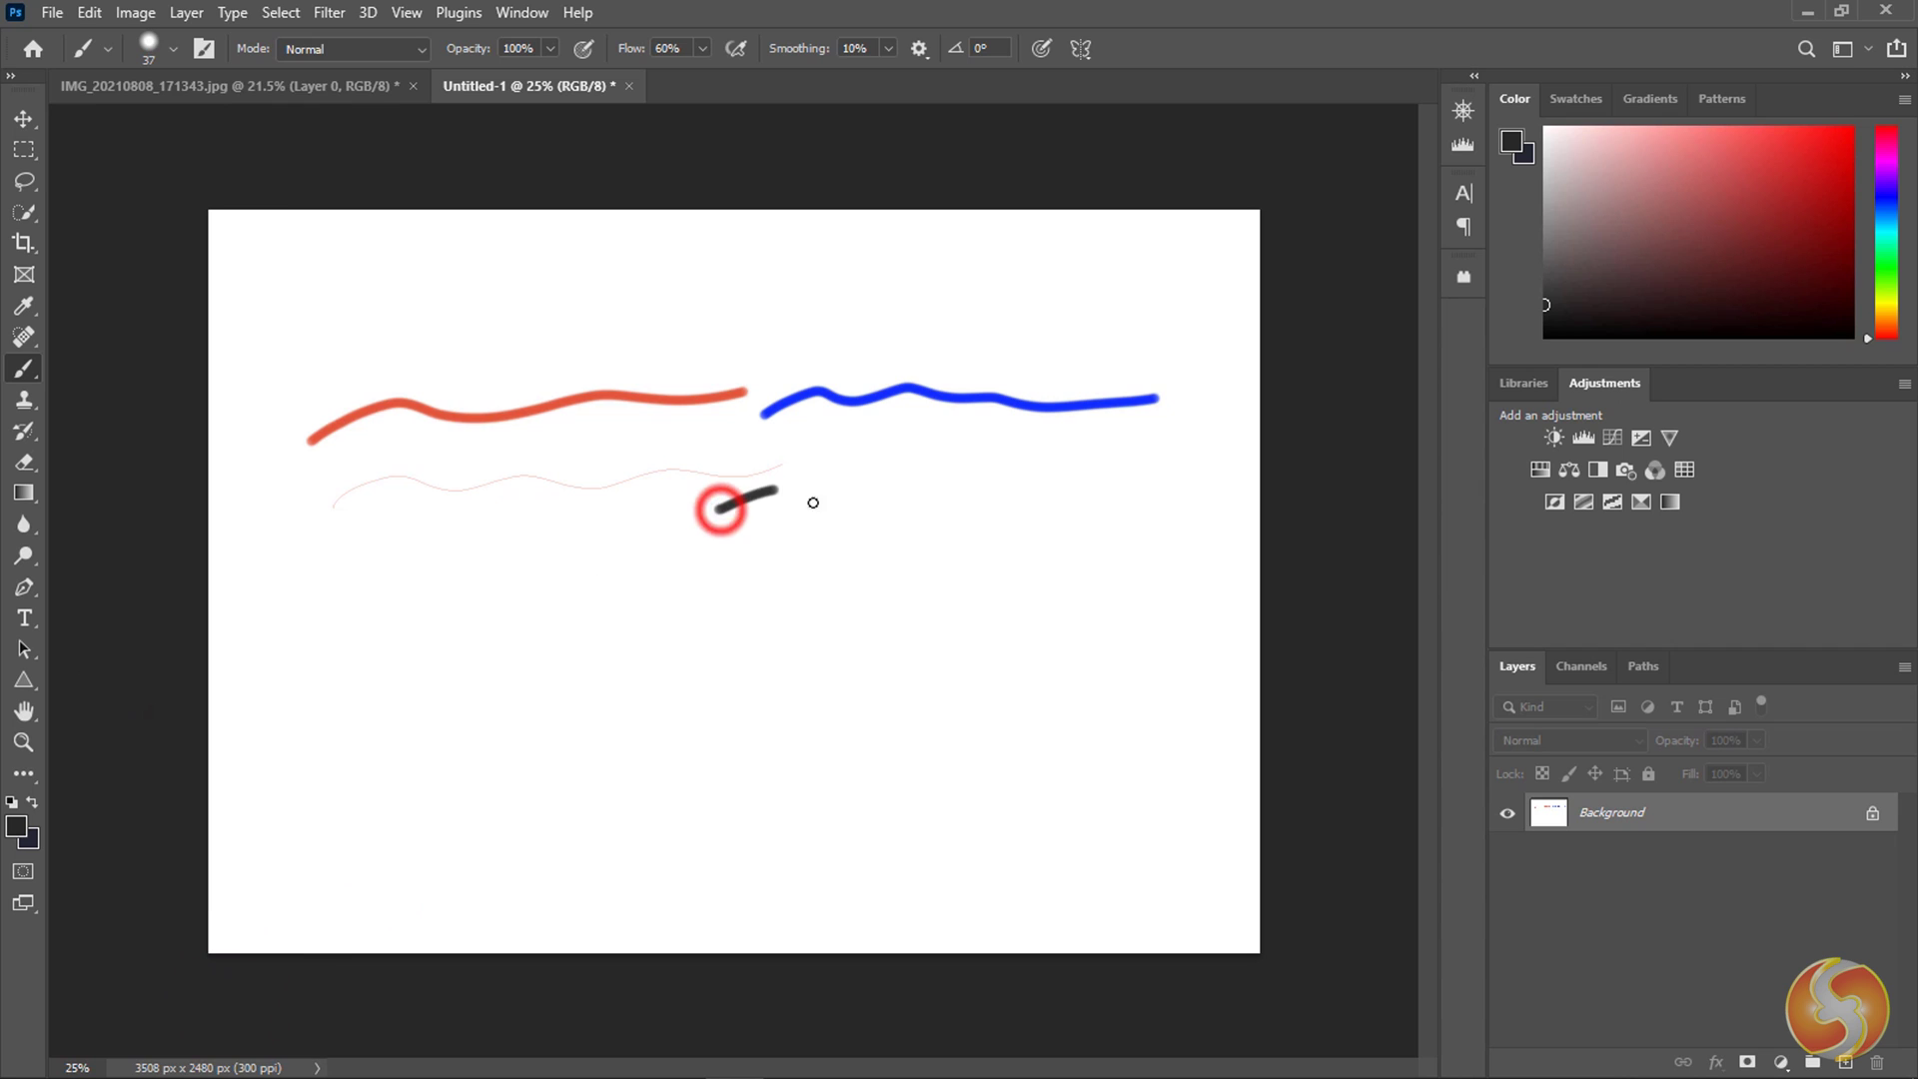
drag(813, 503, 1090, 490)
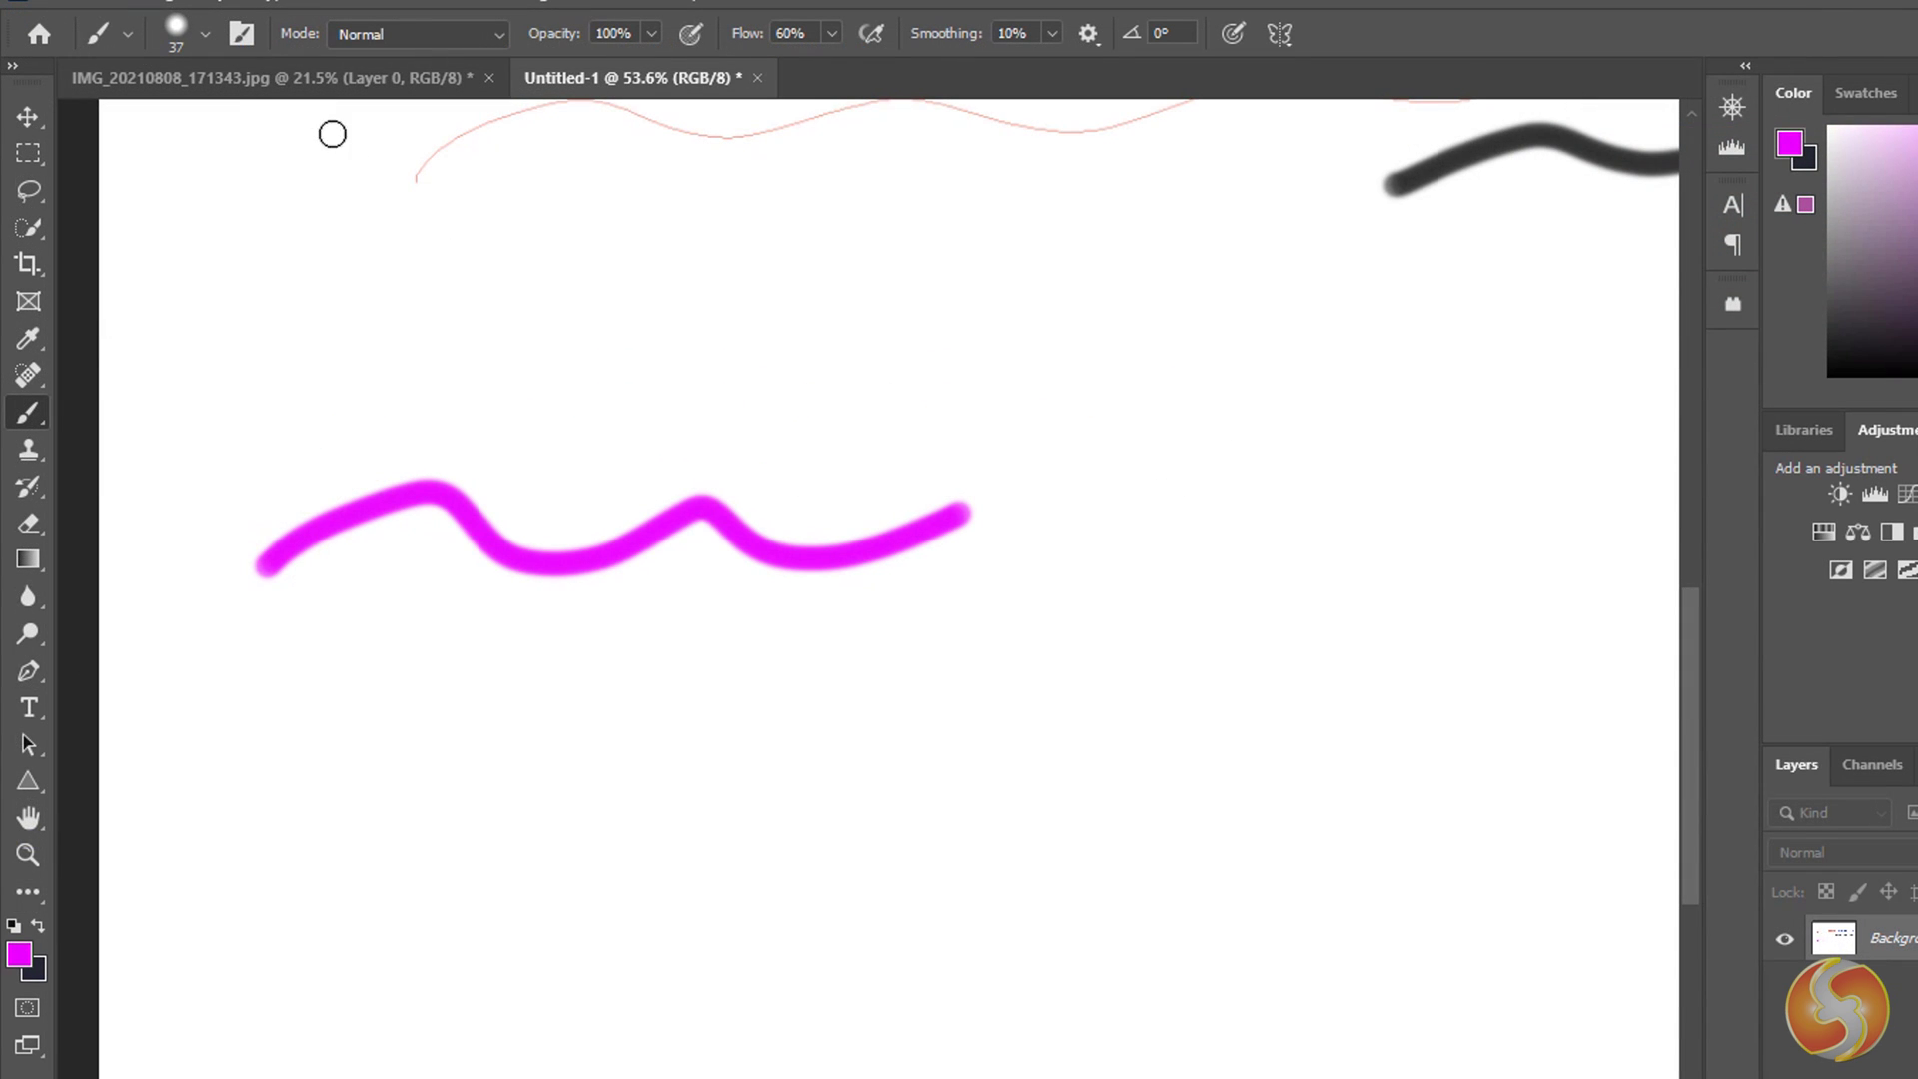
Paint magenta strokes: a normal one, a larger soft one, and one at 100% hardness.
click(205, 34)
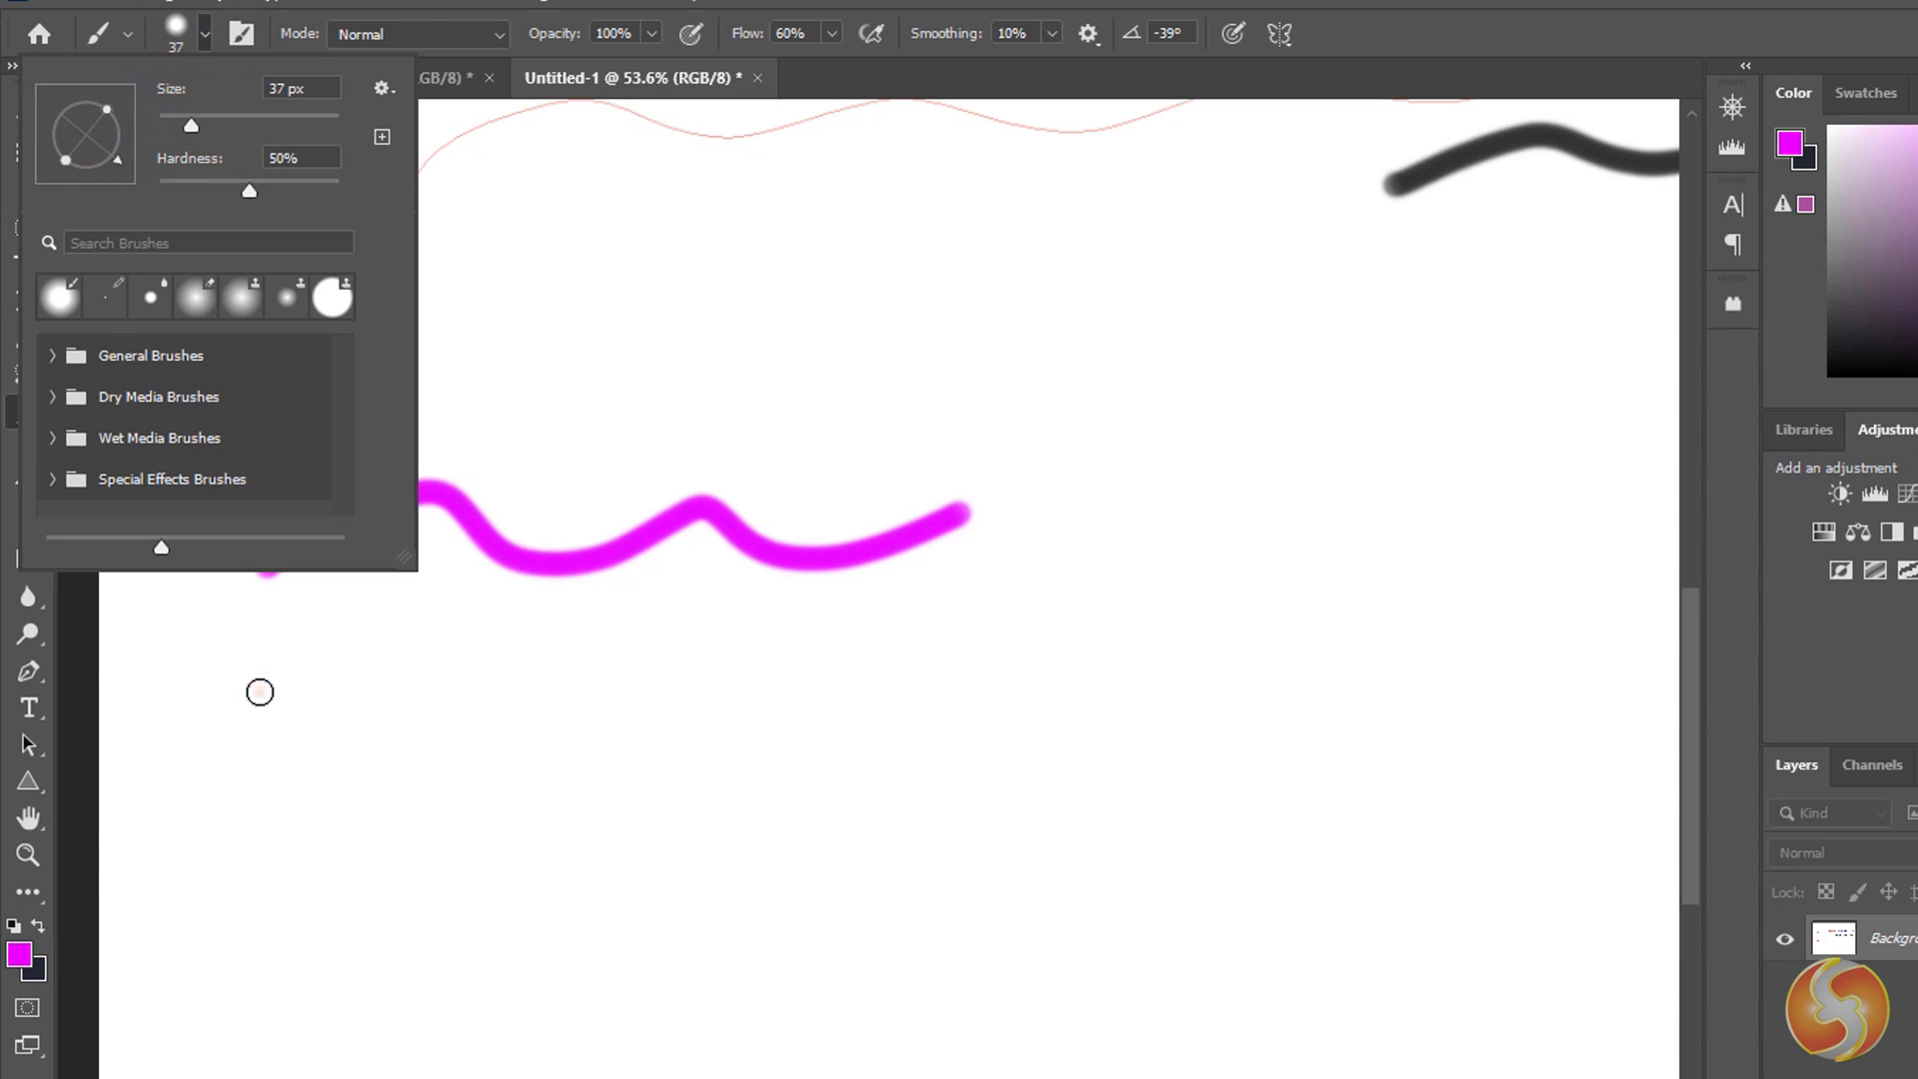
mouse_move(258, 689)
mouse_down()
mouse_move(501, 708)
mouse_move(949, 688)
mouse_up()
drag(190, 125, 219, 128)
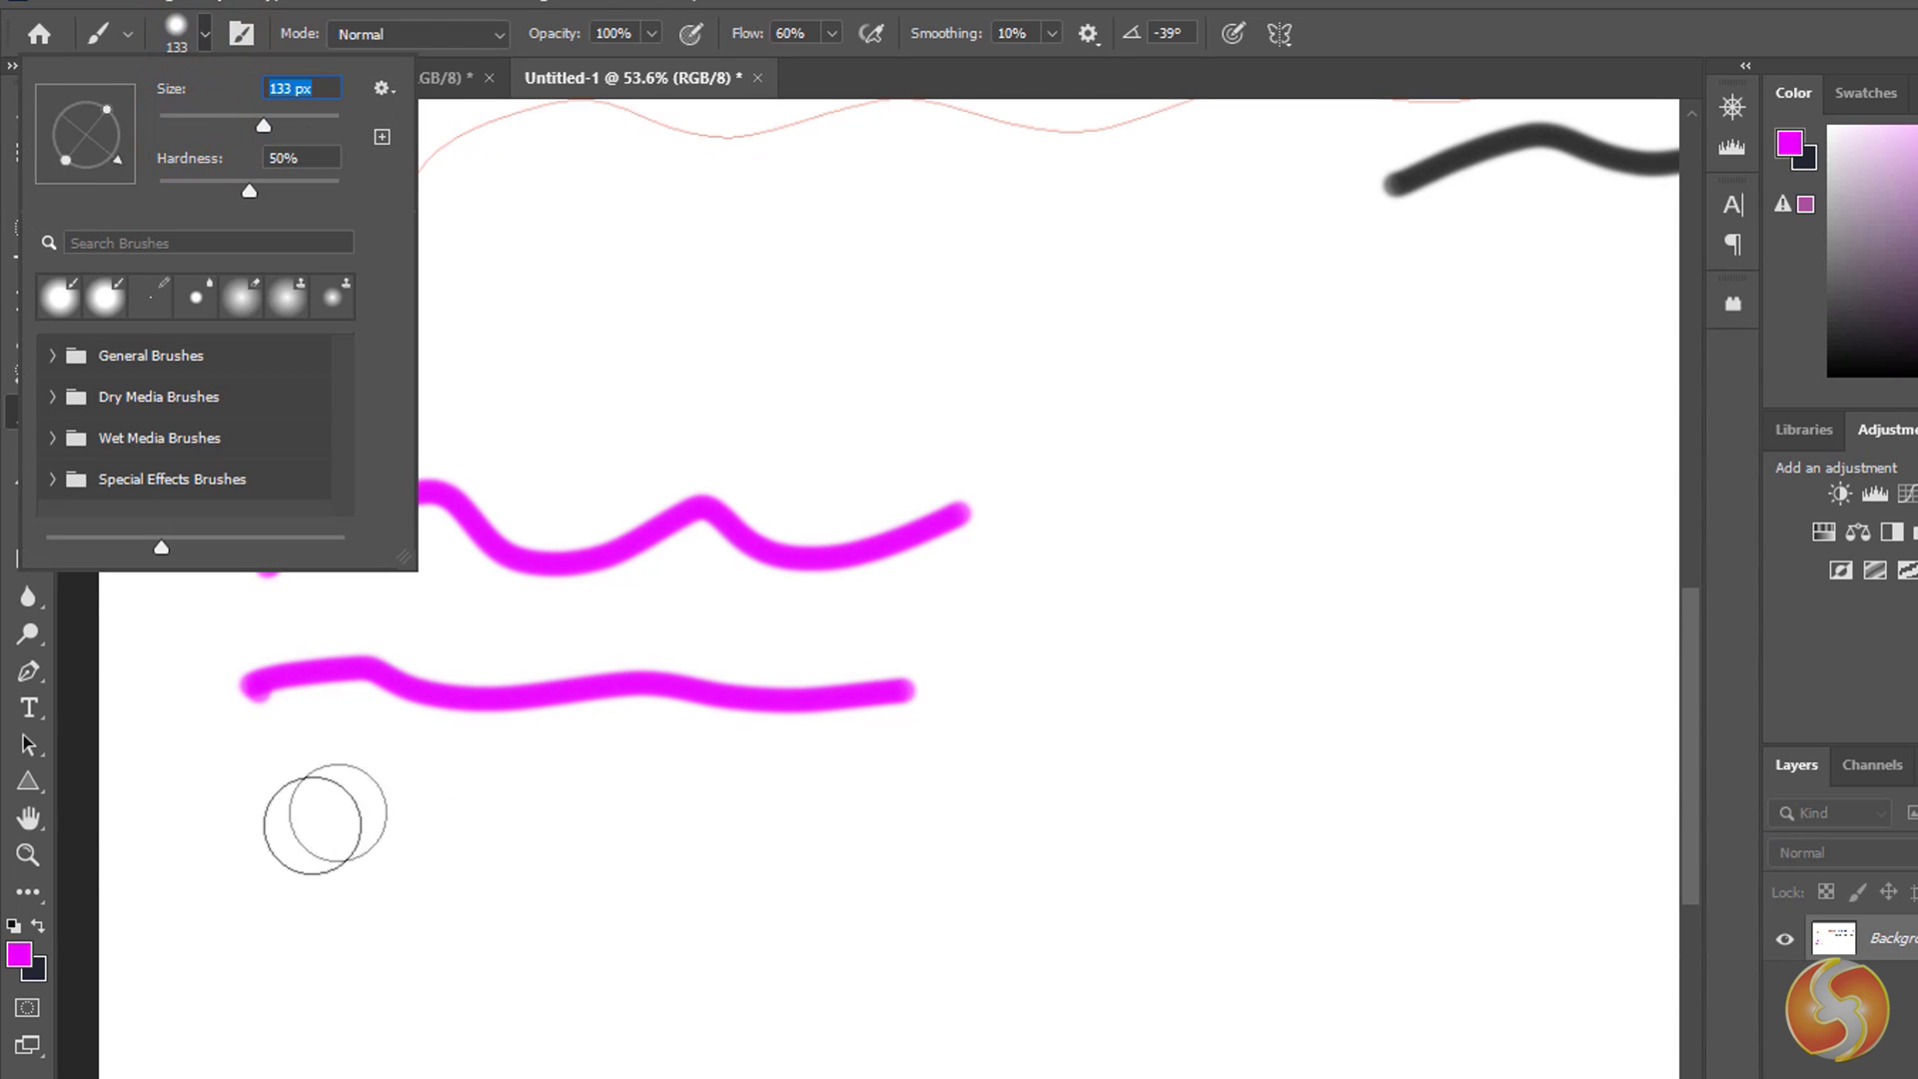
mouse_move(300, 824)
mouse_down()
mouse_move(435, 814)
mouse_move(934, 824)
mouse_up()
drag(248, 191, 365, 208)
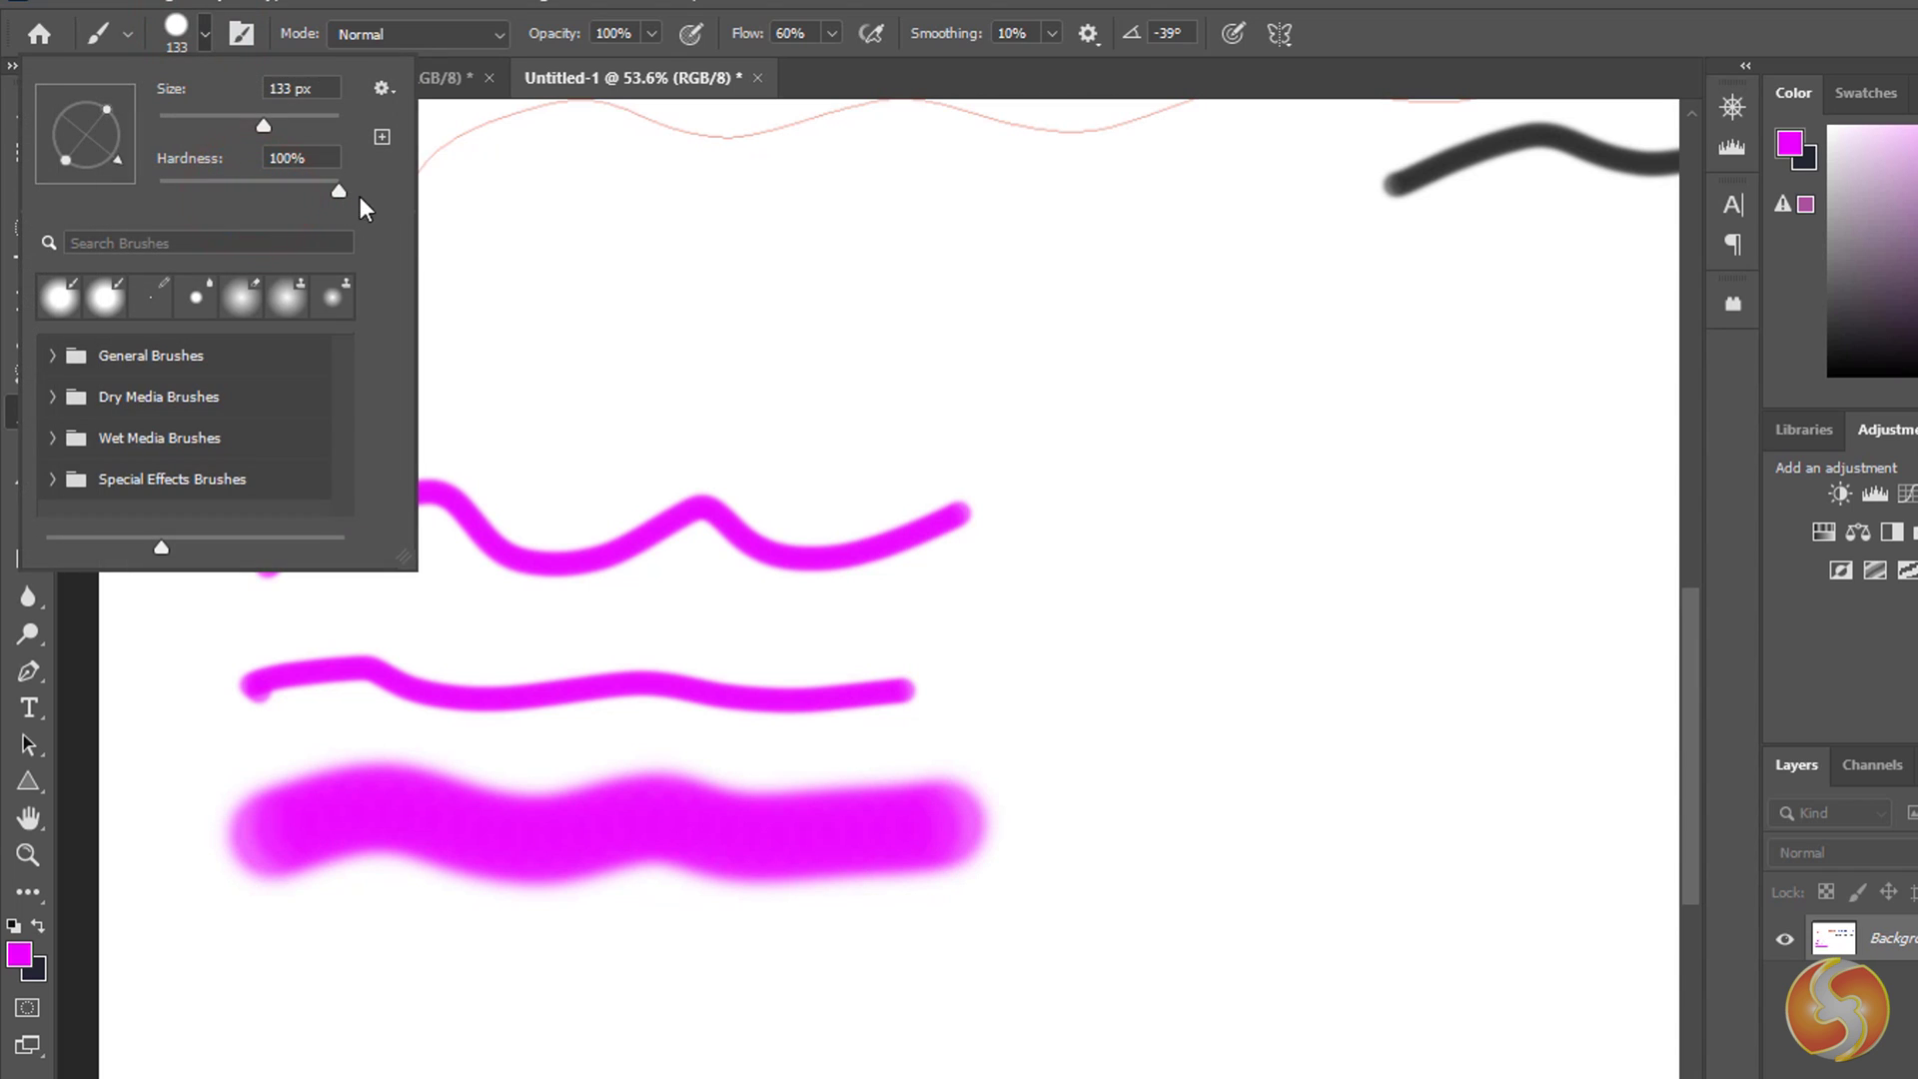
drag(236, 1006, 976, 1006)
Paint a magenta stroke with the KYLE Bonus Chunky Charcoal brush from General Brushes.
scroll(977, 1006, down, 2)
click(53, 360)
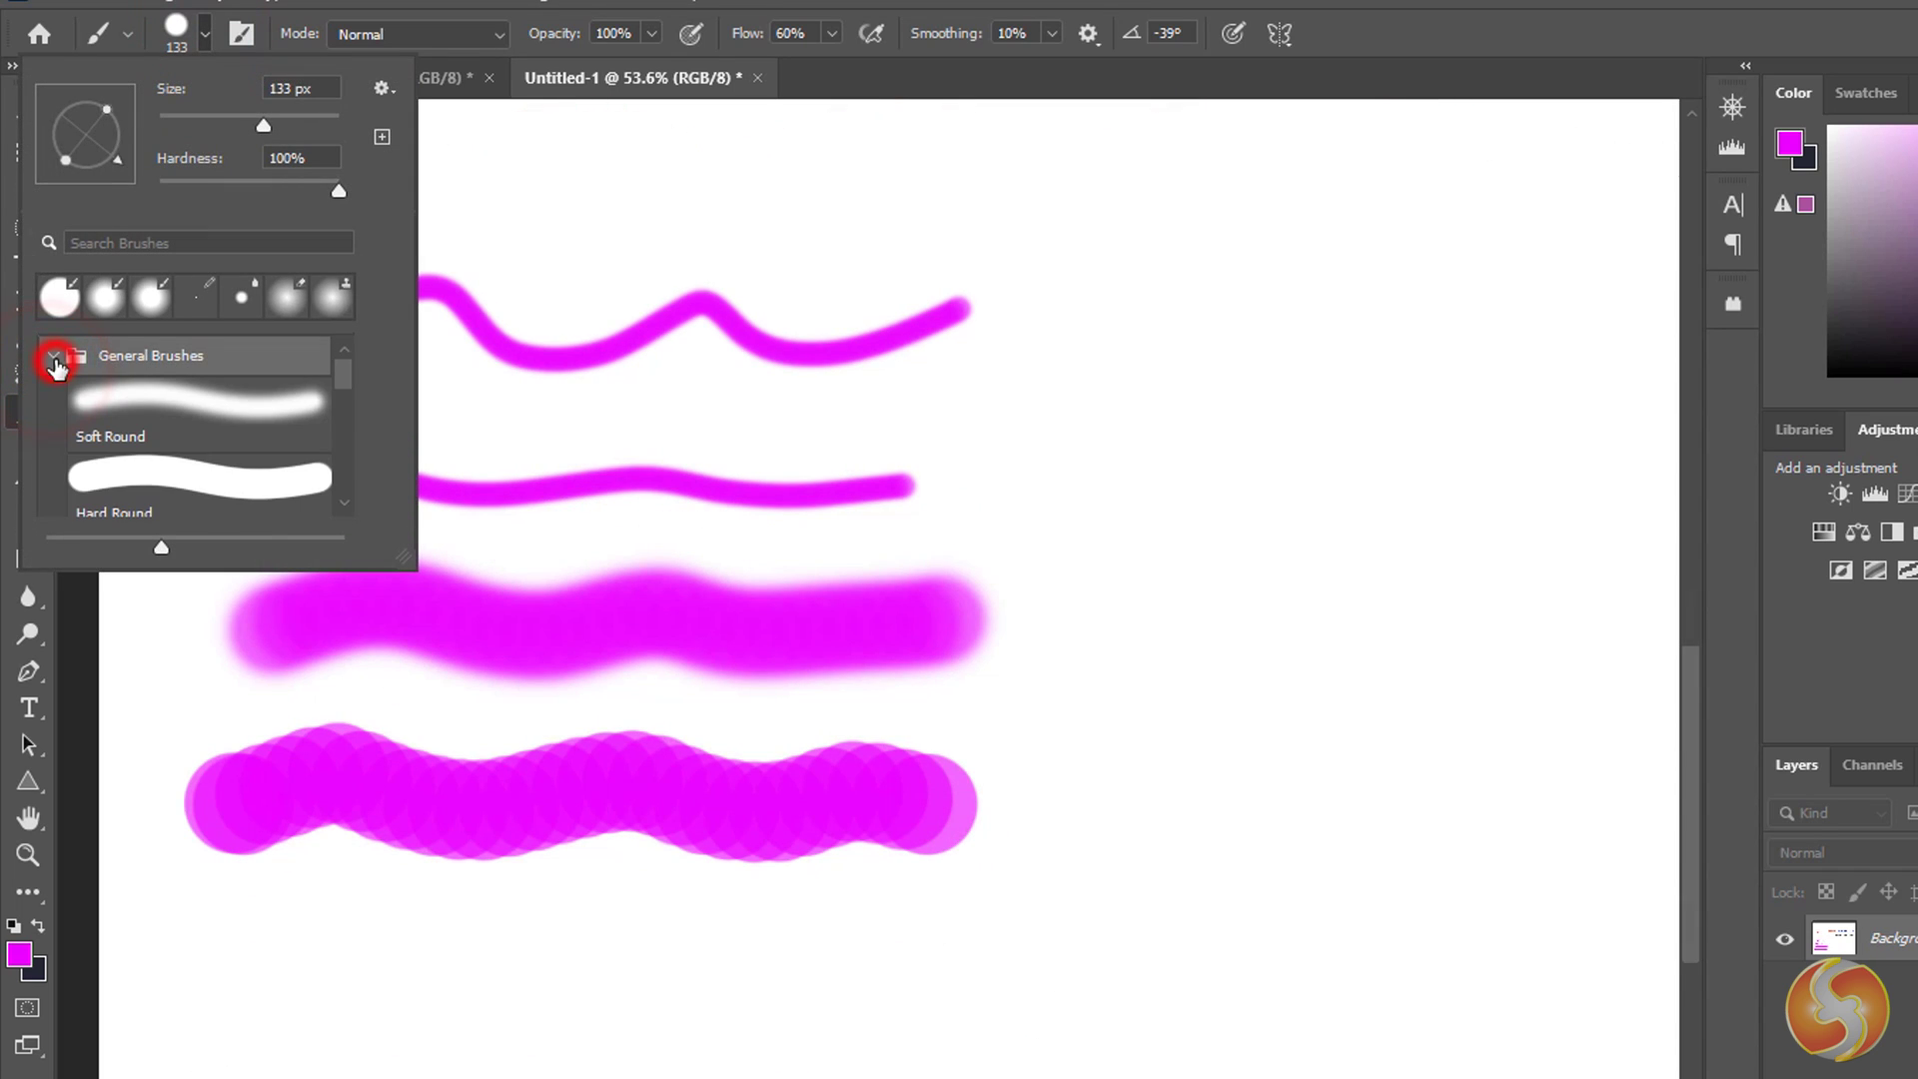
scroll(190, 440, down, 6)
click(198, 394)
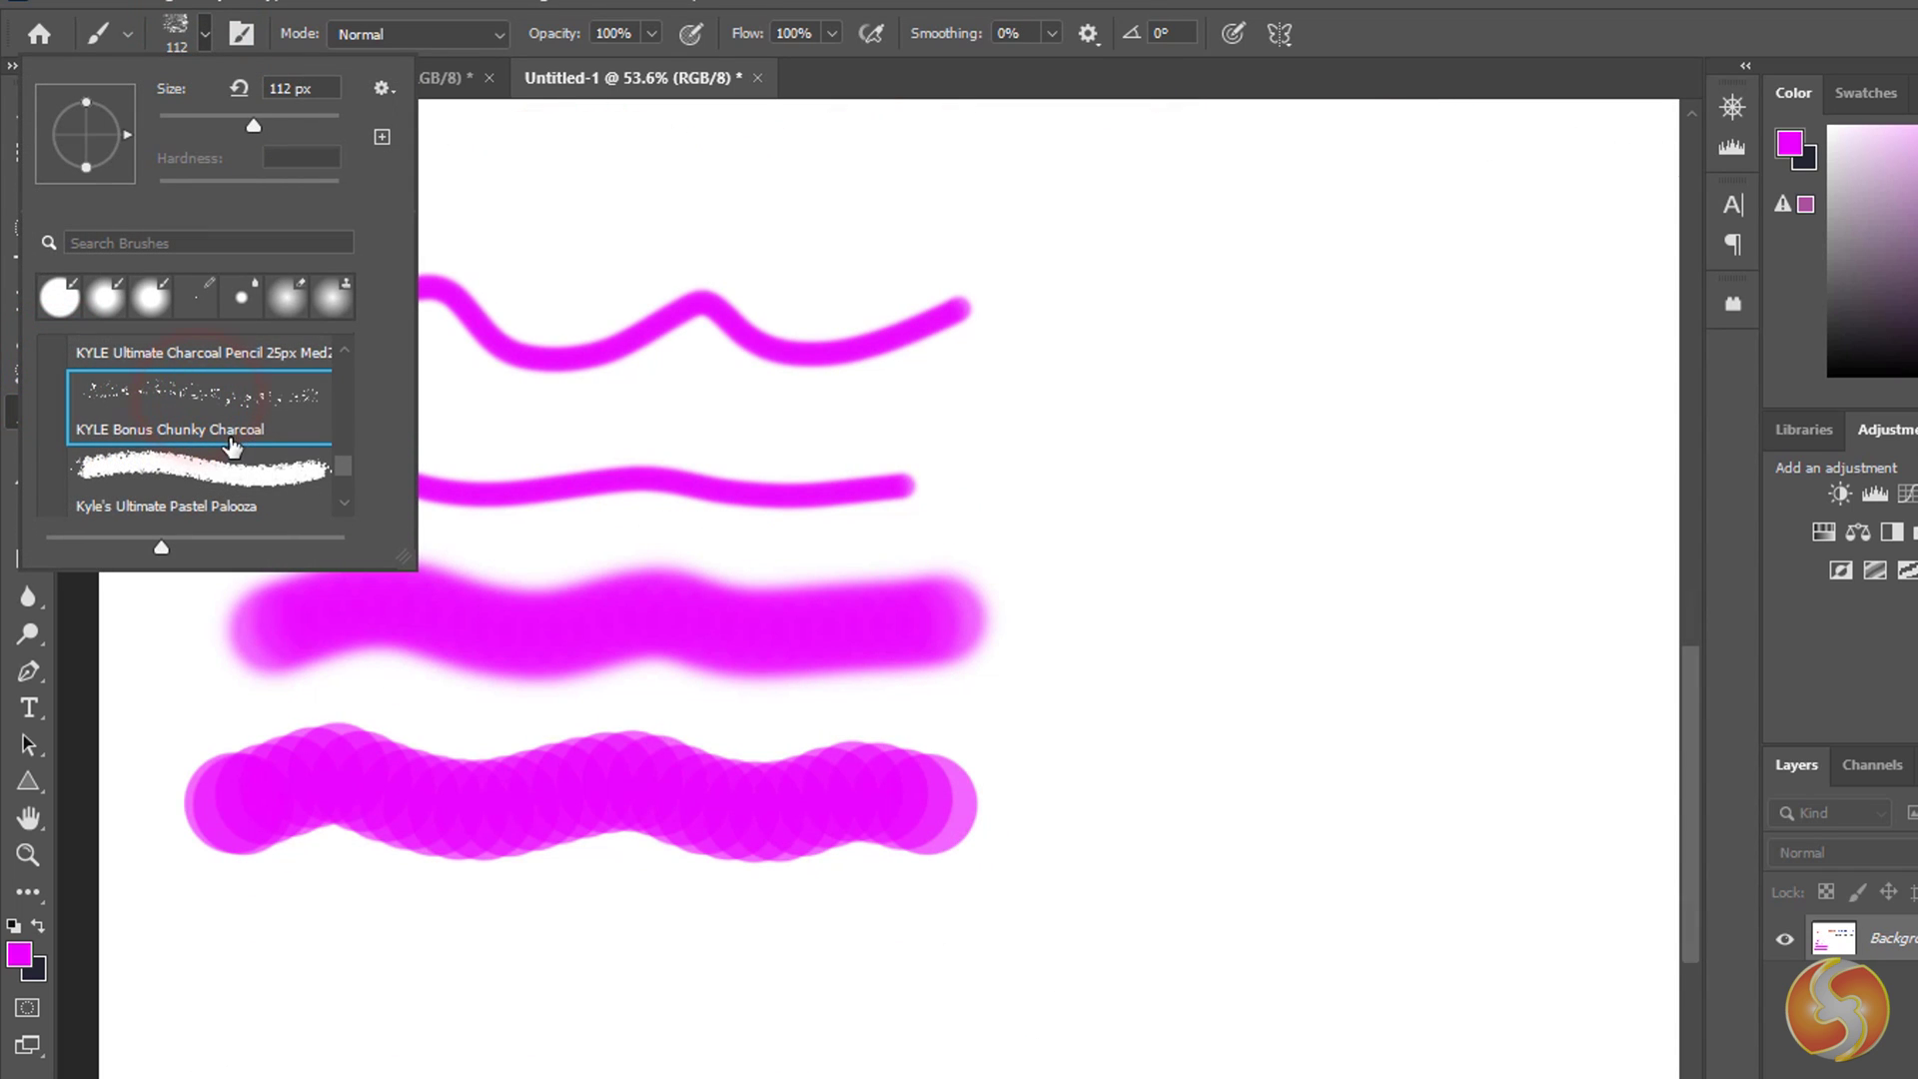
mouse_move(190, 974)
mouse_down()
mouse_move(288, 944)
mouse_move(426, 973)
mouse_move(613, 946)
mouse_move(792, 994)
mouse_move(989, 964)
mouse_up()
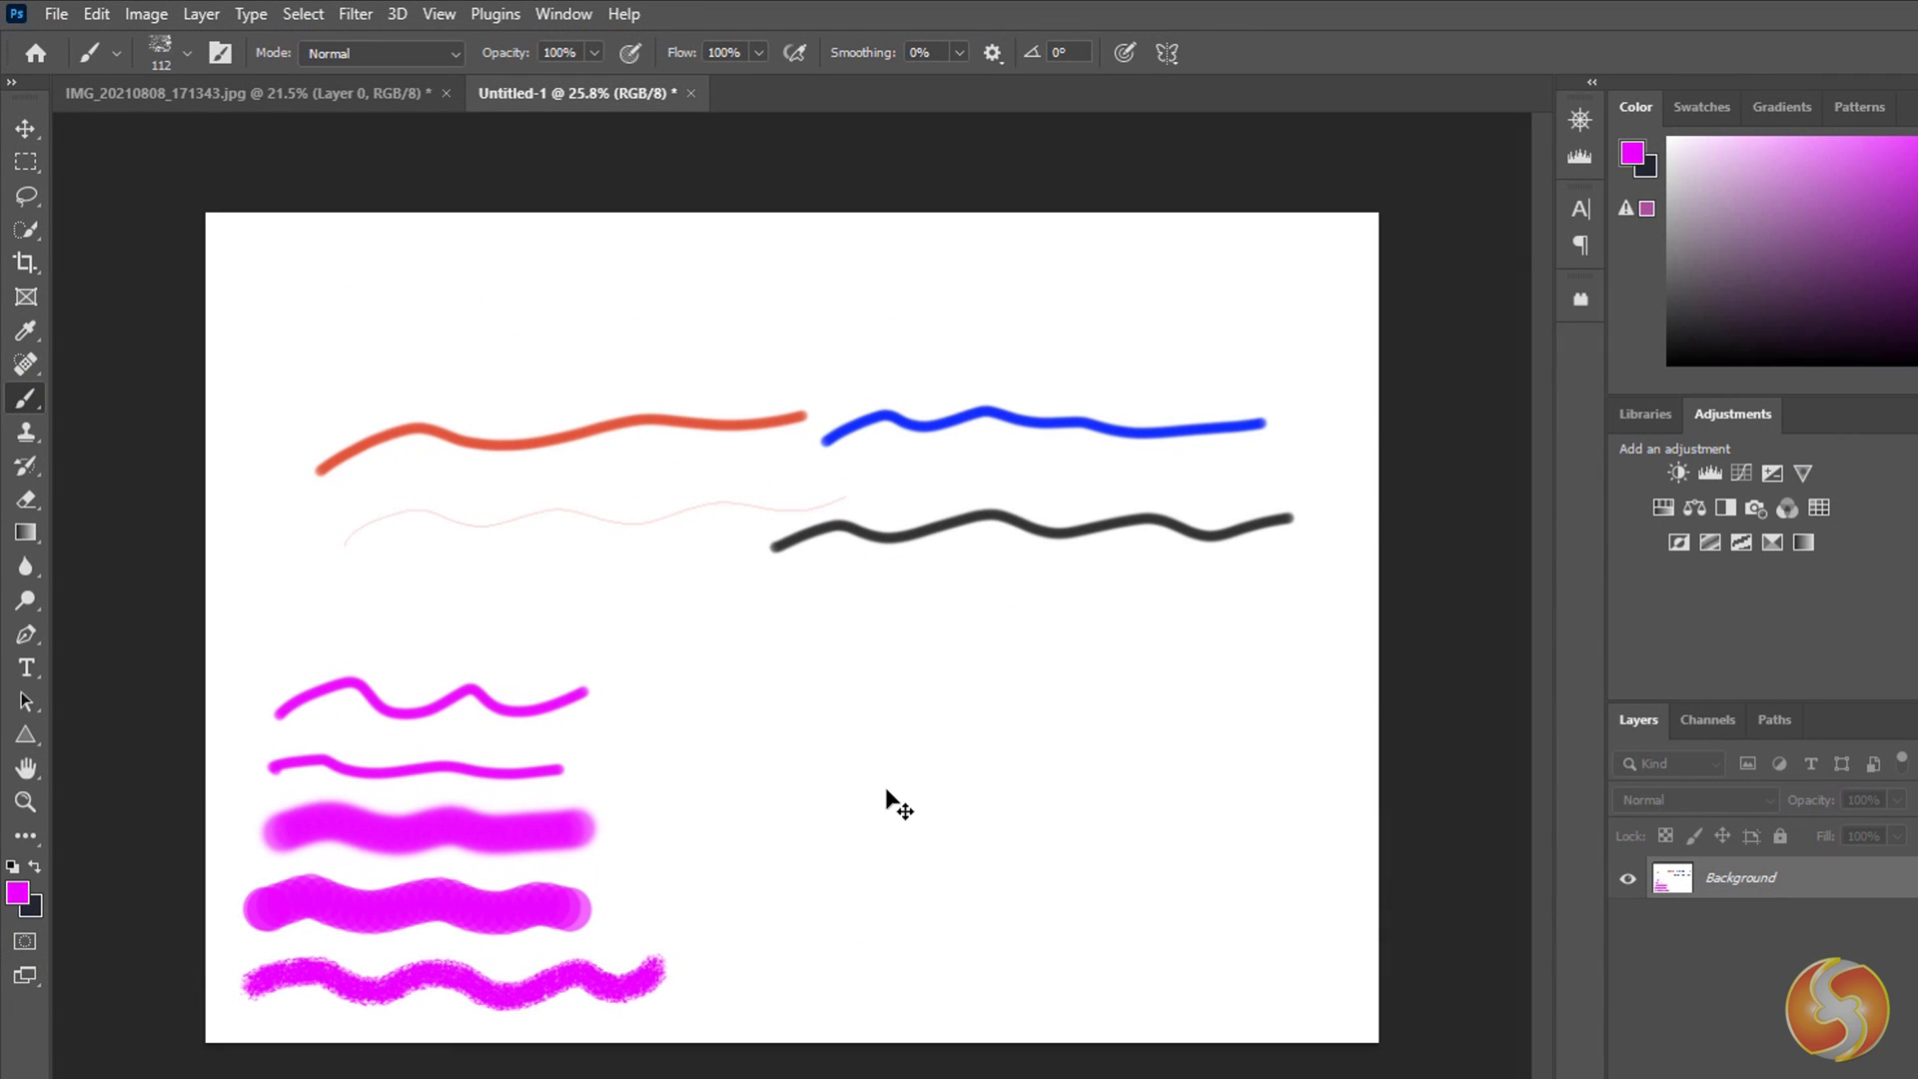
Undo the charcoal and previous magenta strokes, then show the History panel.
key(ctrl+z)
key(ctrl+z)
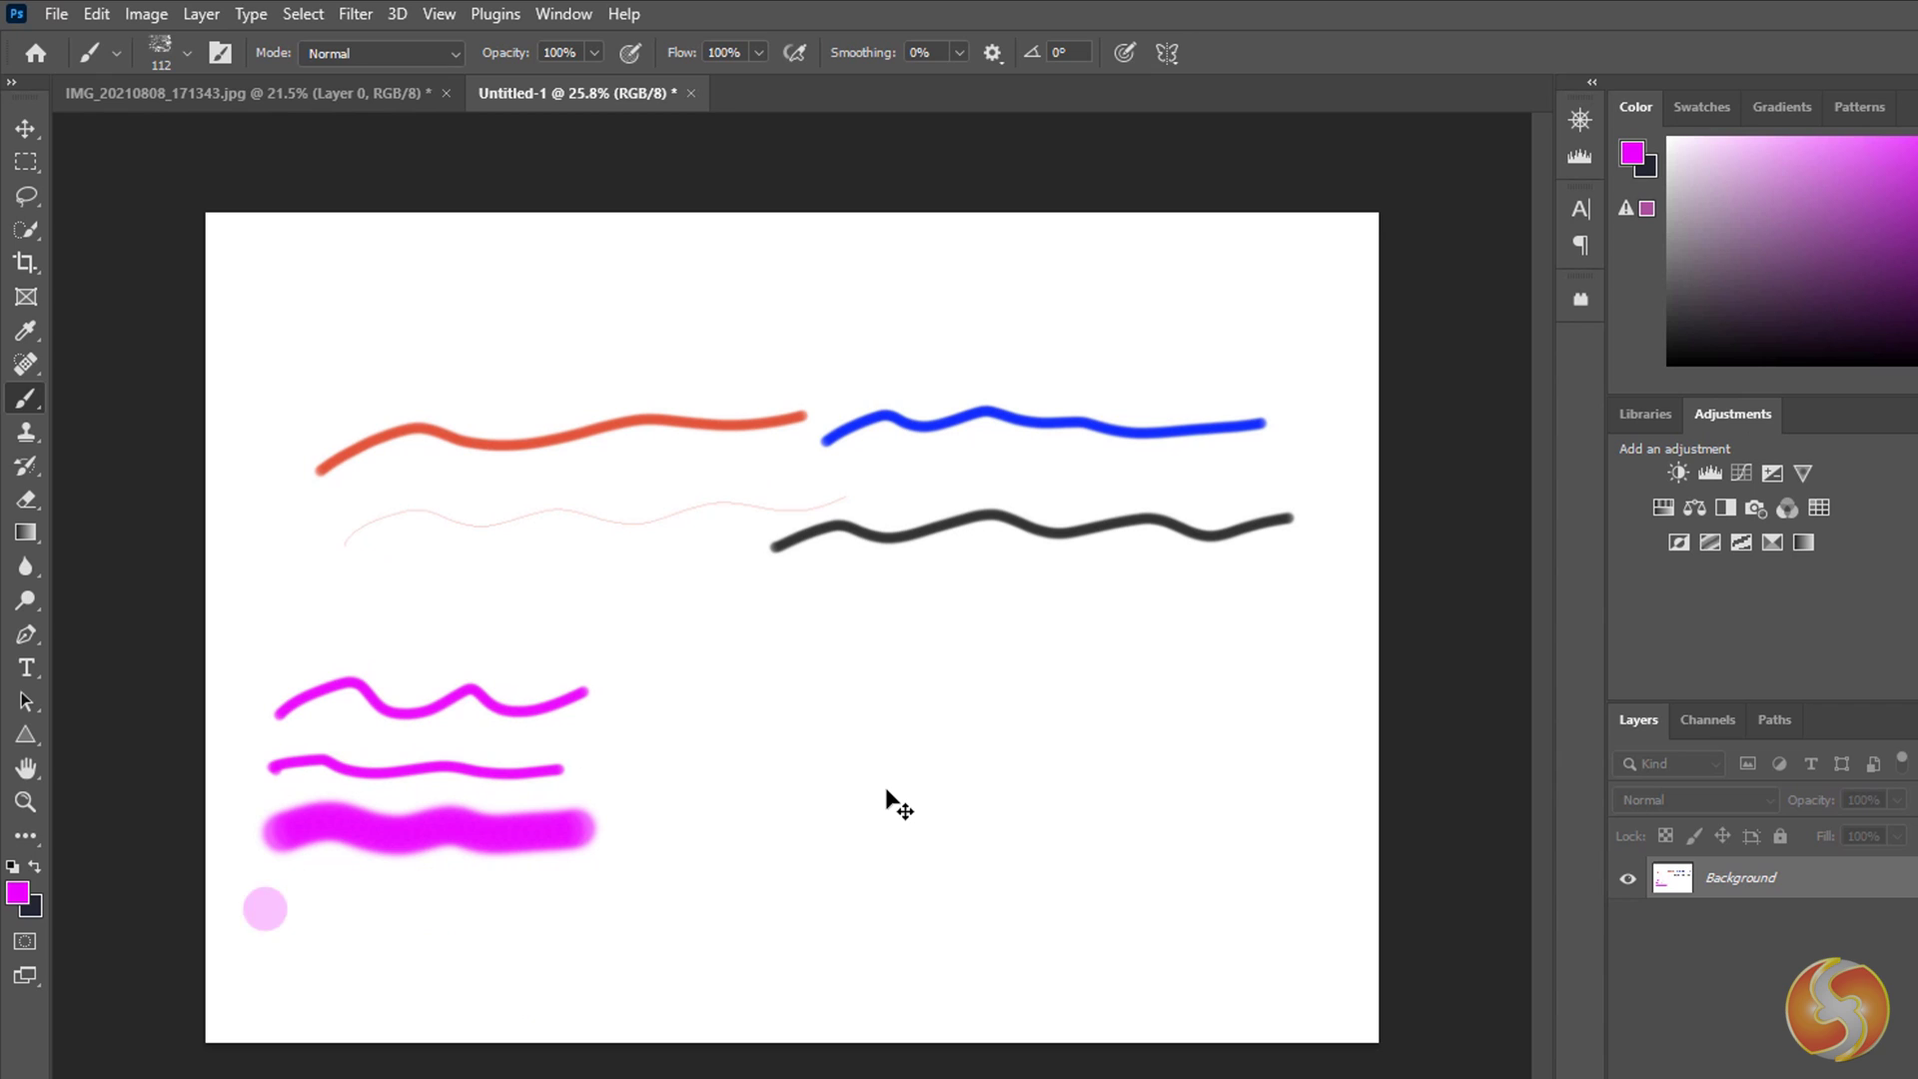
key(ctrl+z)
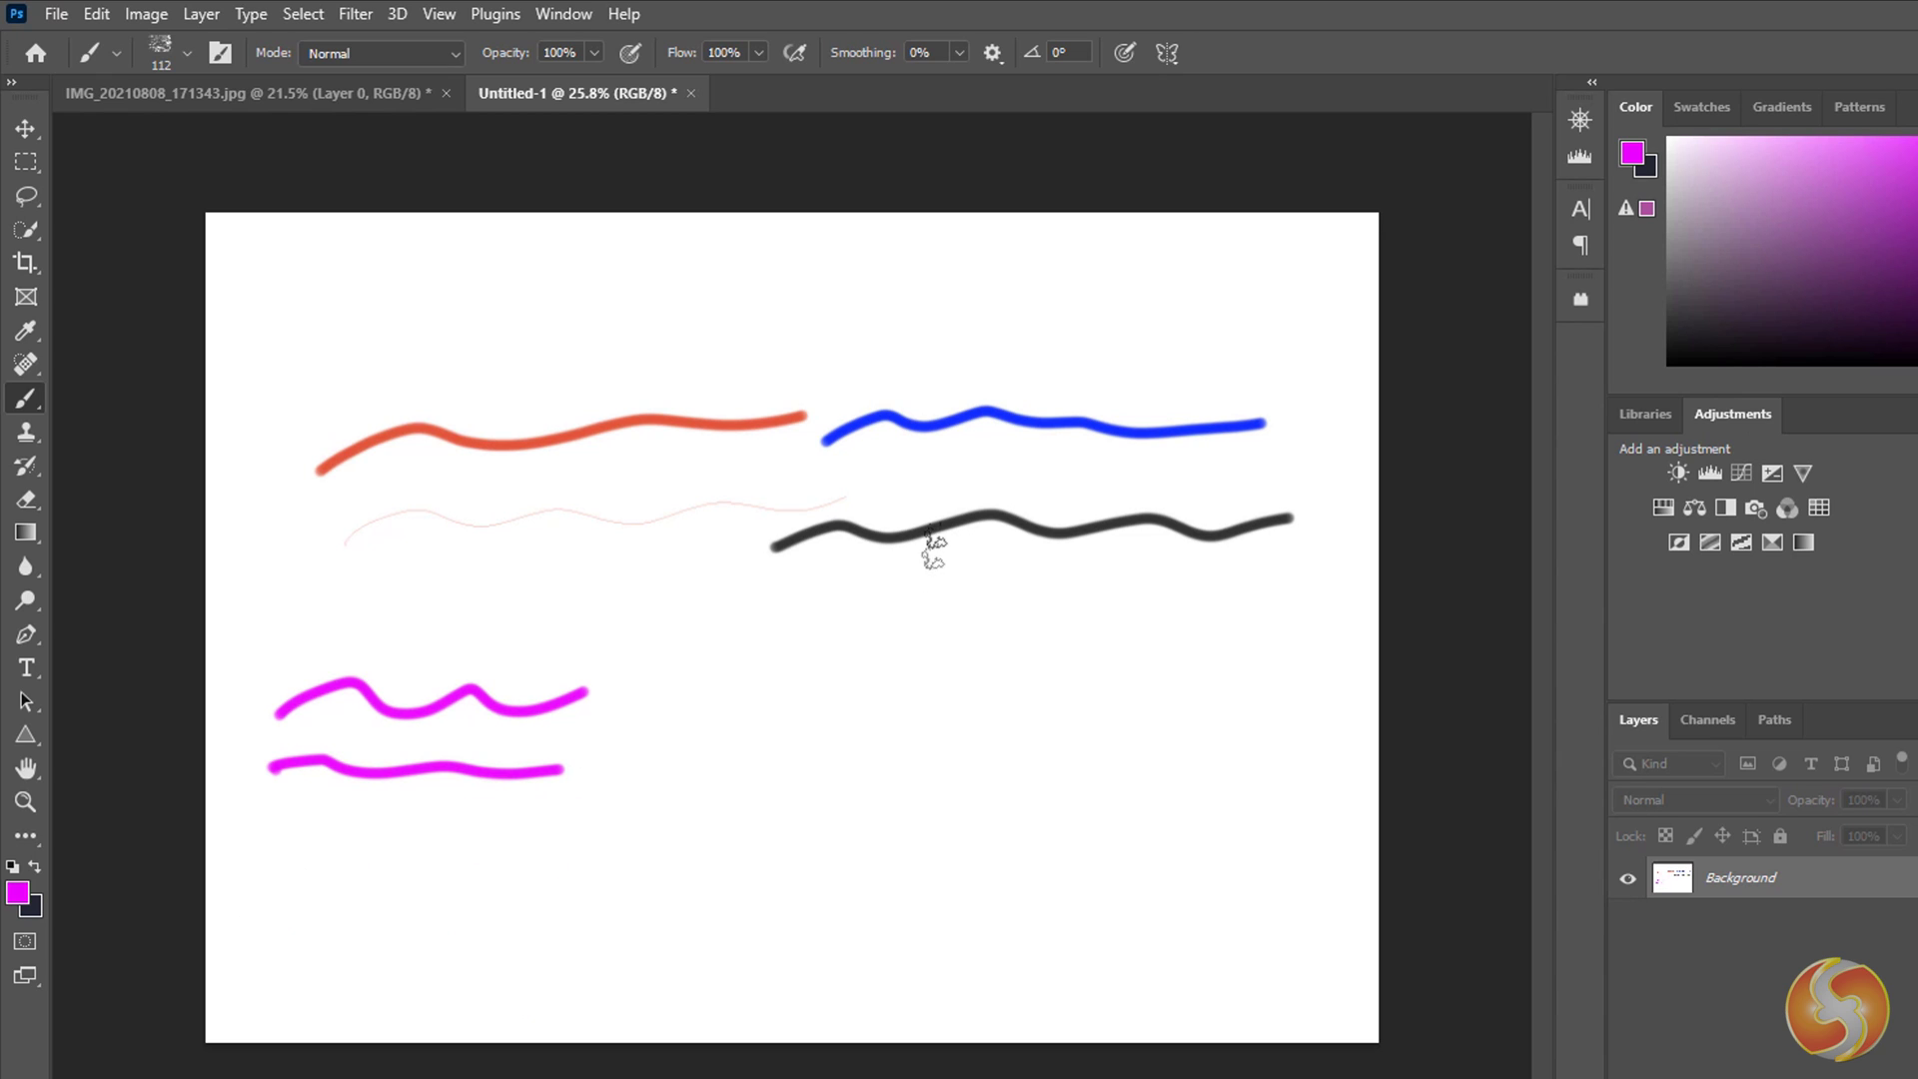
click(563, 13)
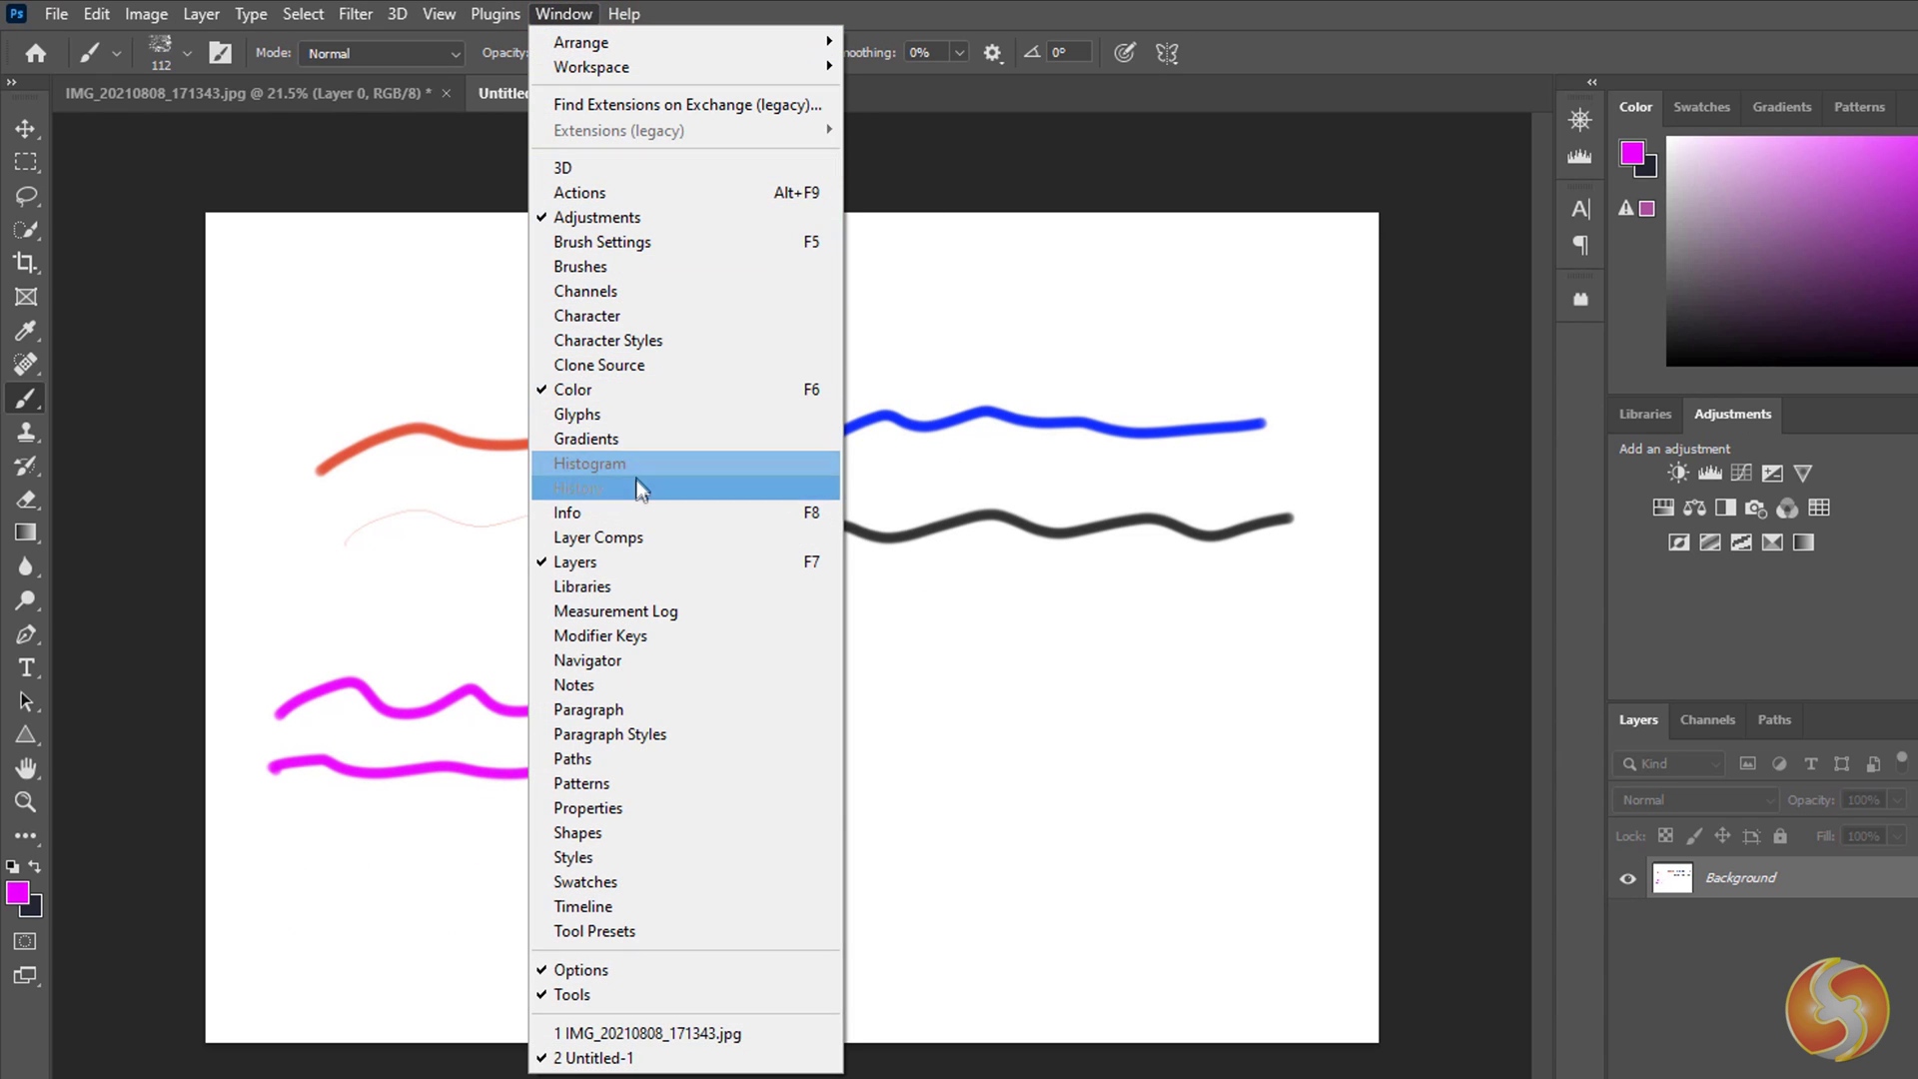
click(640, 489)
Restore the undone magenta strokes from History, then step back past the black and blue strokes.
click(1466, 468)
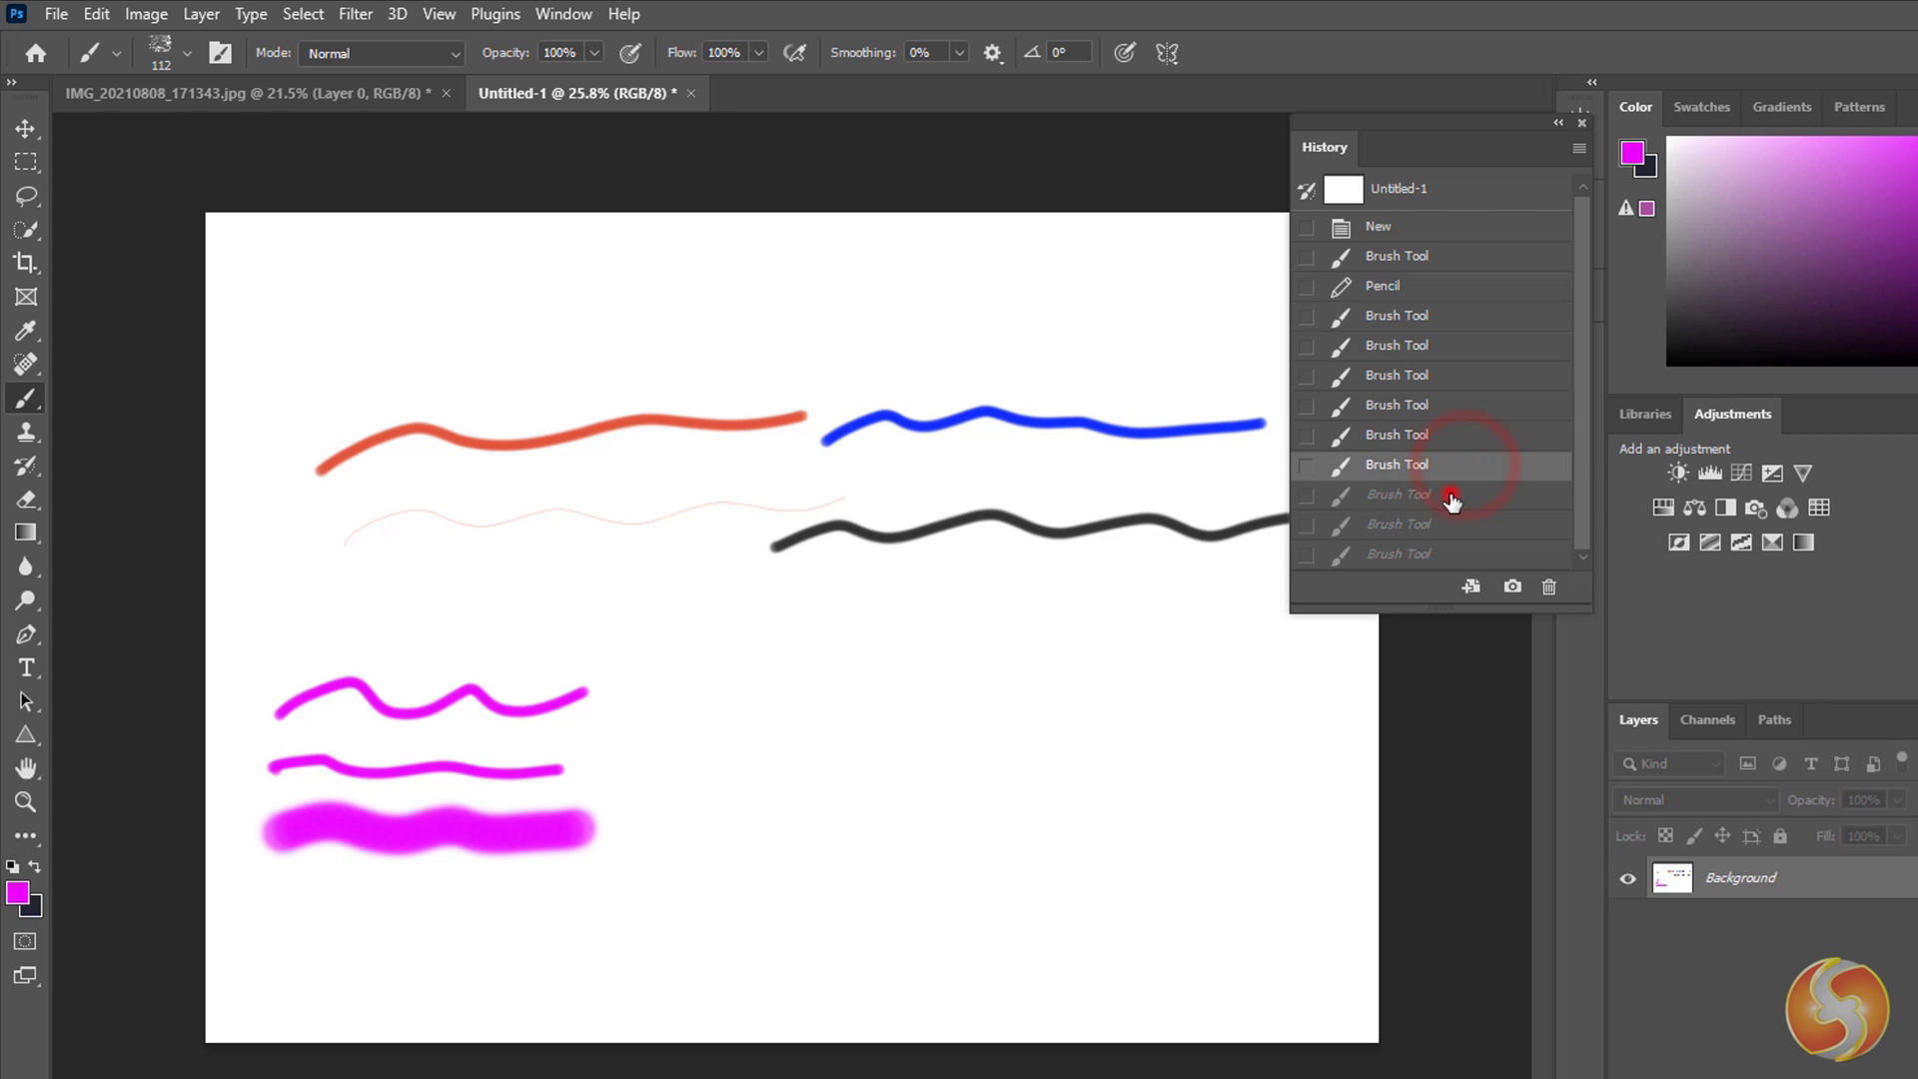
click(1449, 496)
click(1448, 523)
click(1440, 553)
click(1445, 375)
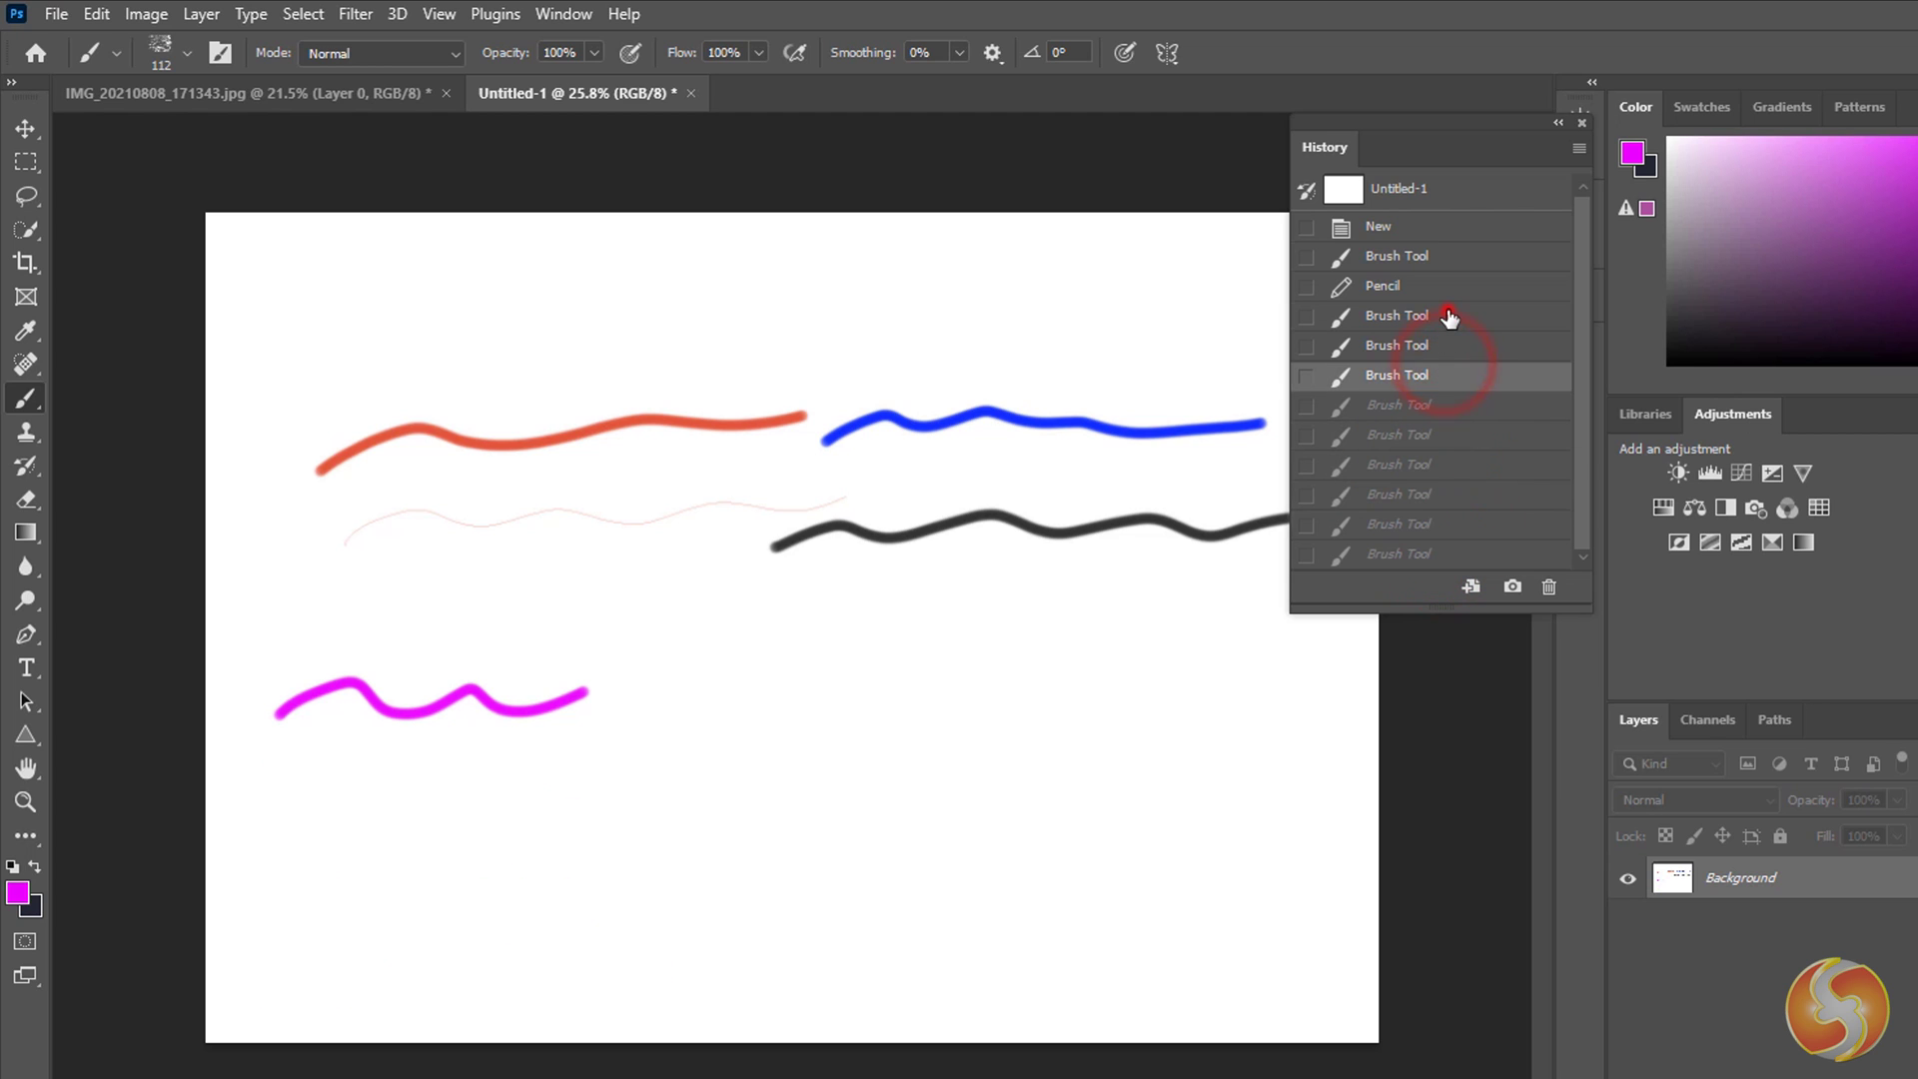
click(1448, 315)
click(1448, 286)
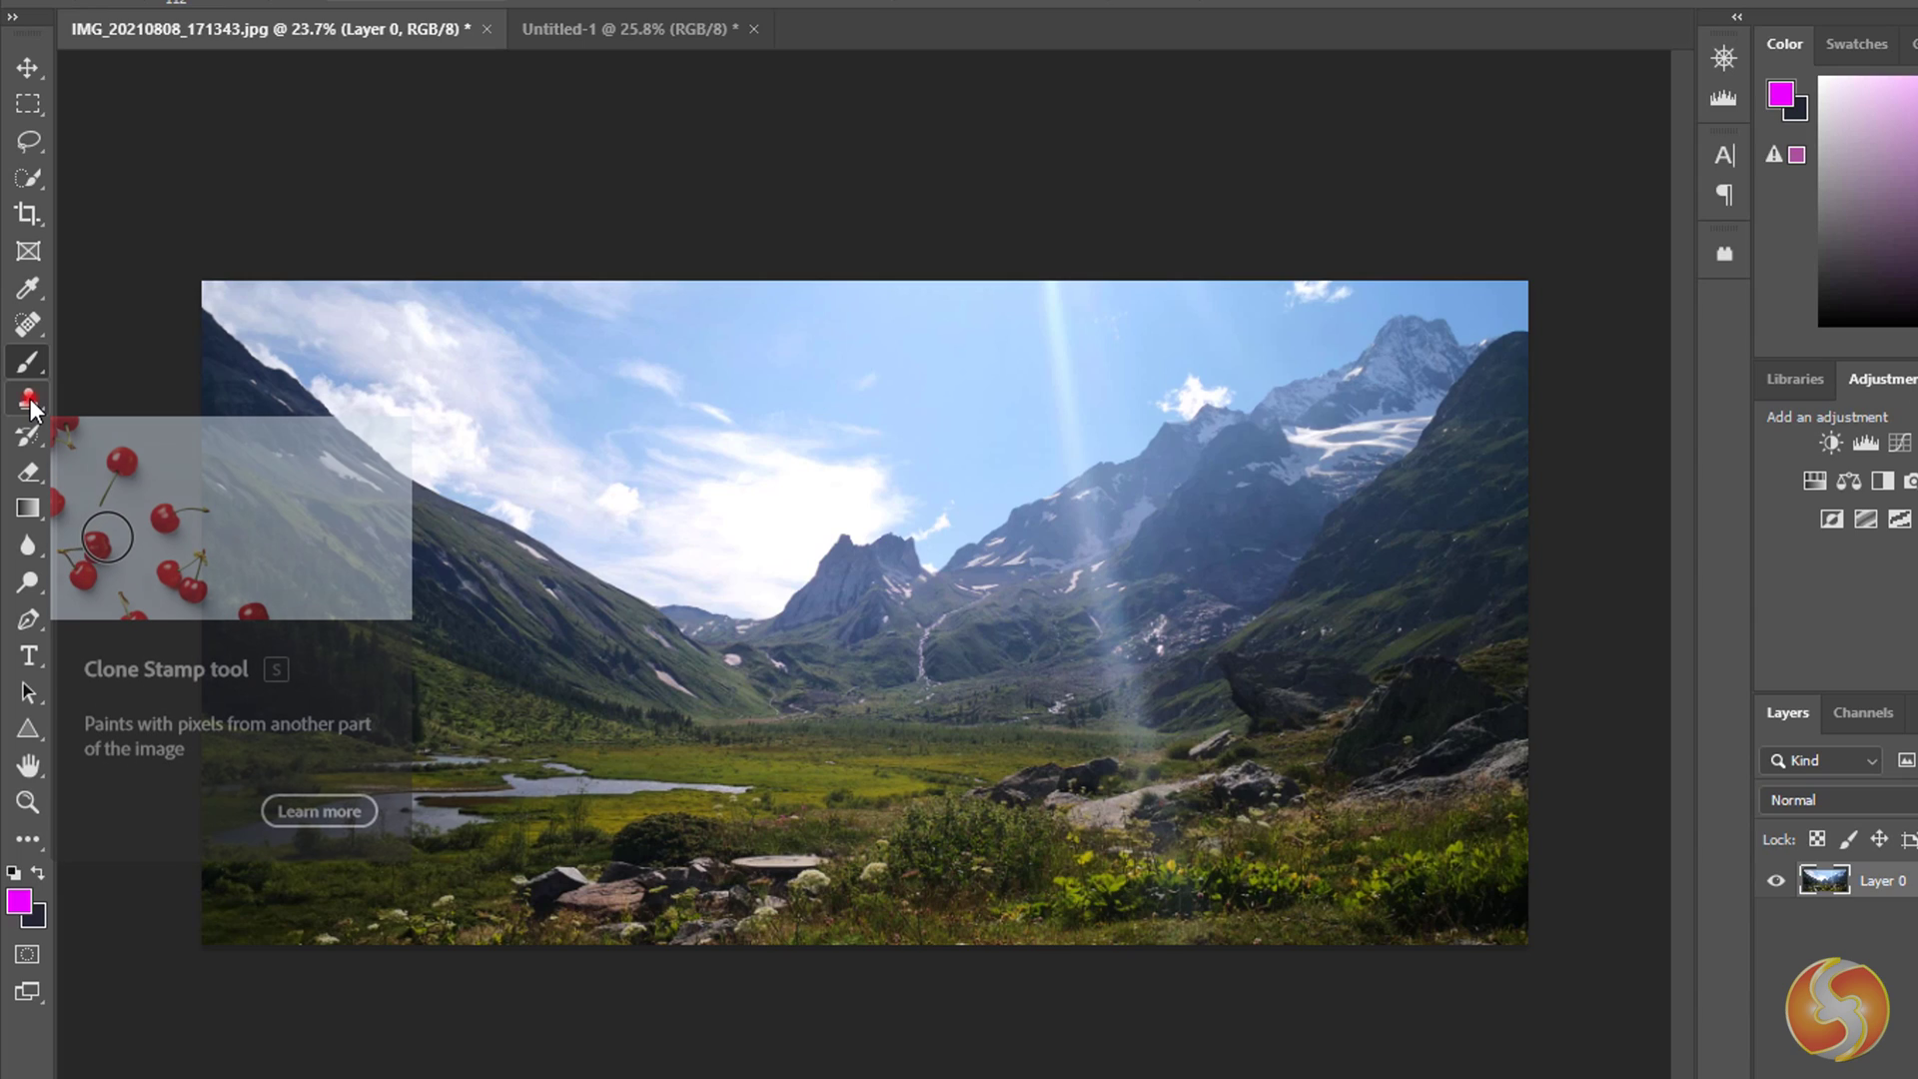
Clone Stamp the river water onto the meadow, painting rightward then leftward to form a pond.
click(30, 399)
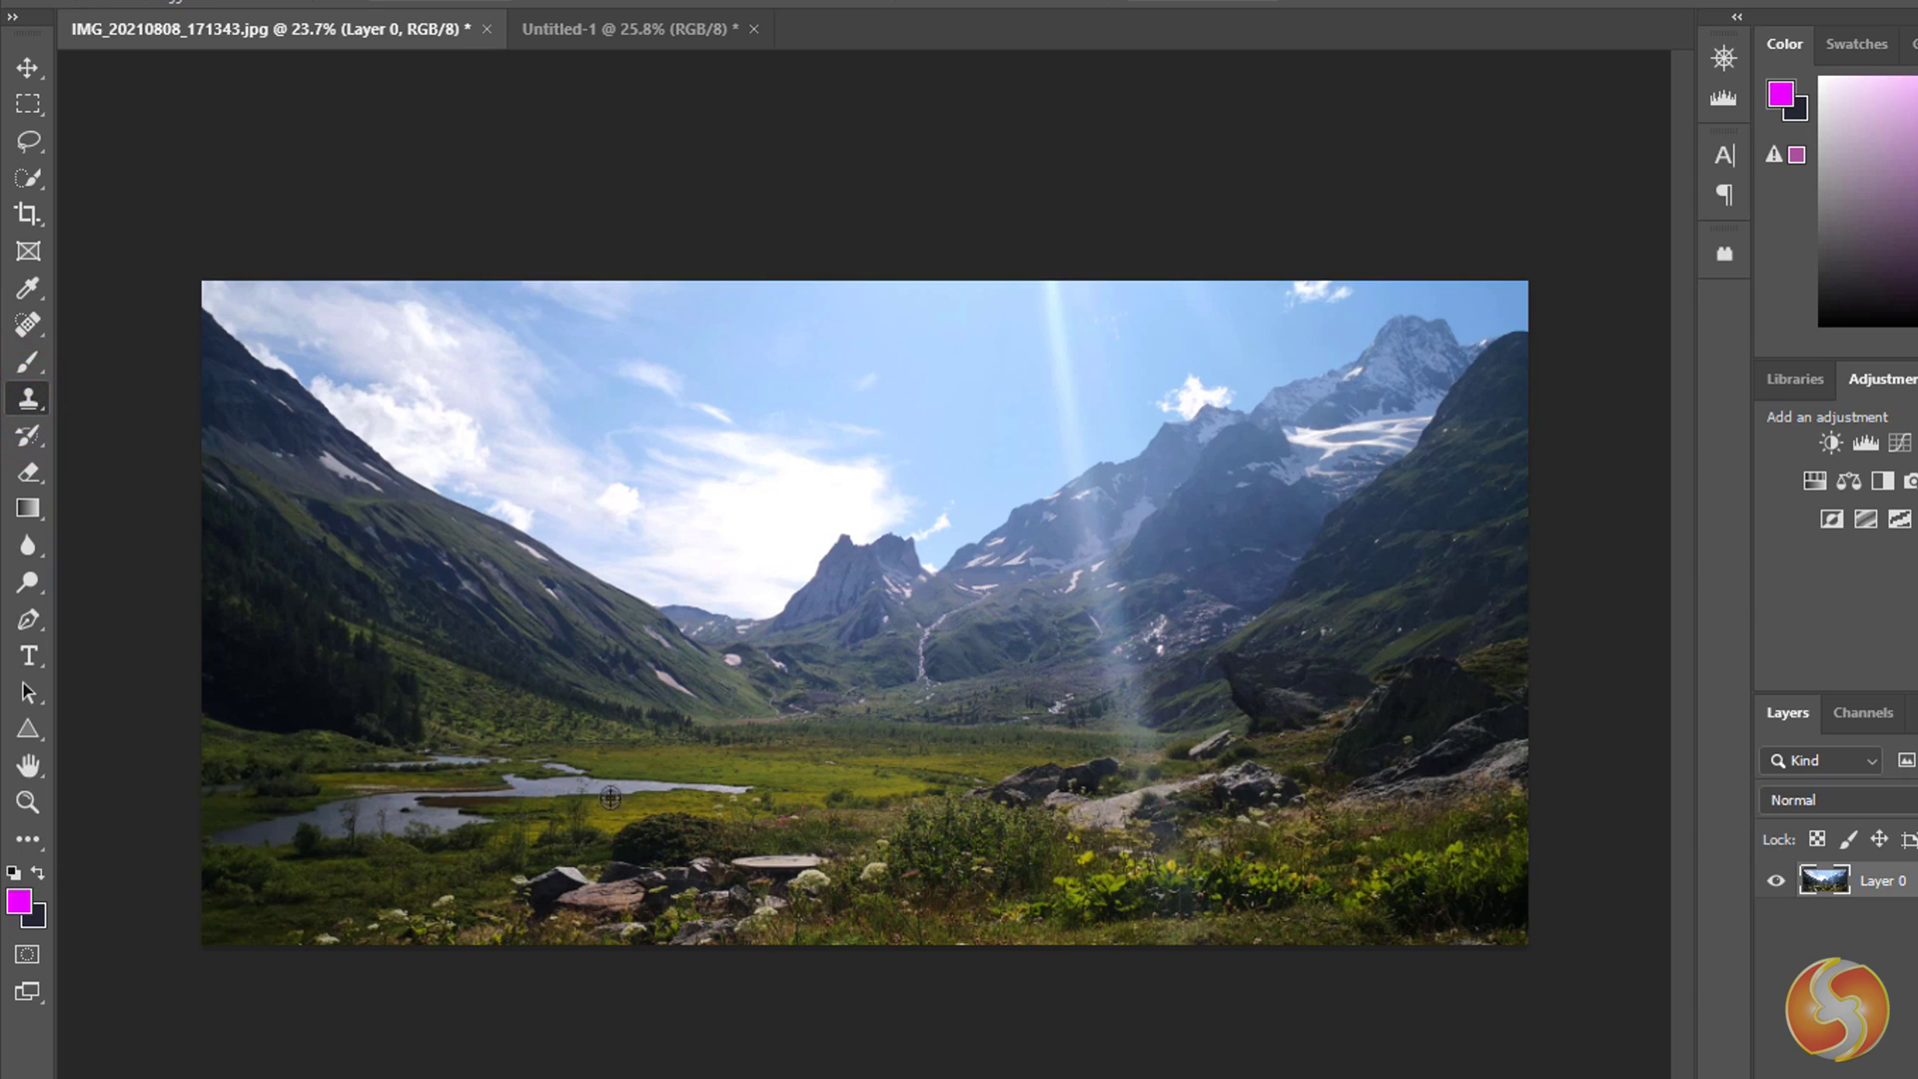
scroll(611, 796, up, 5)
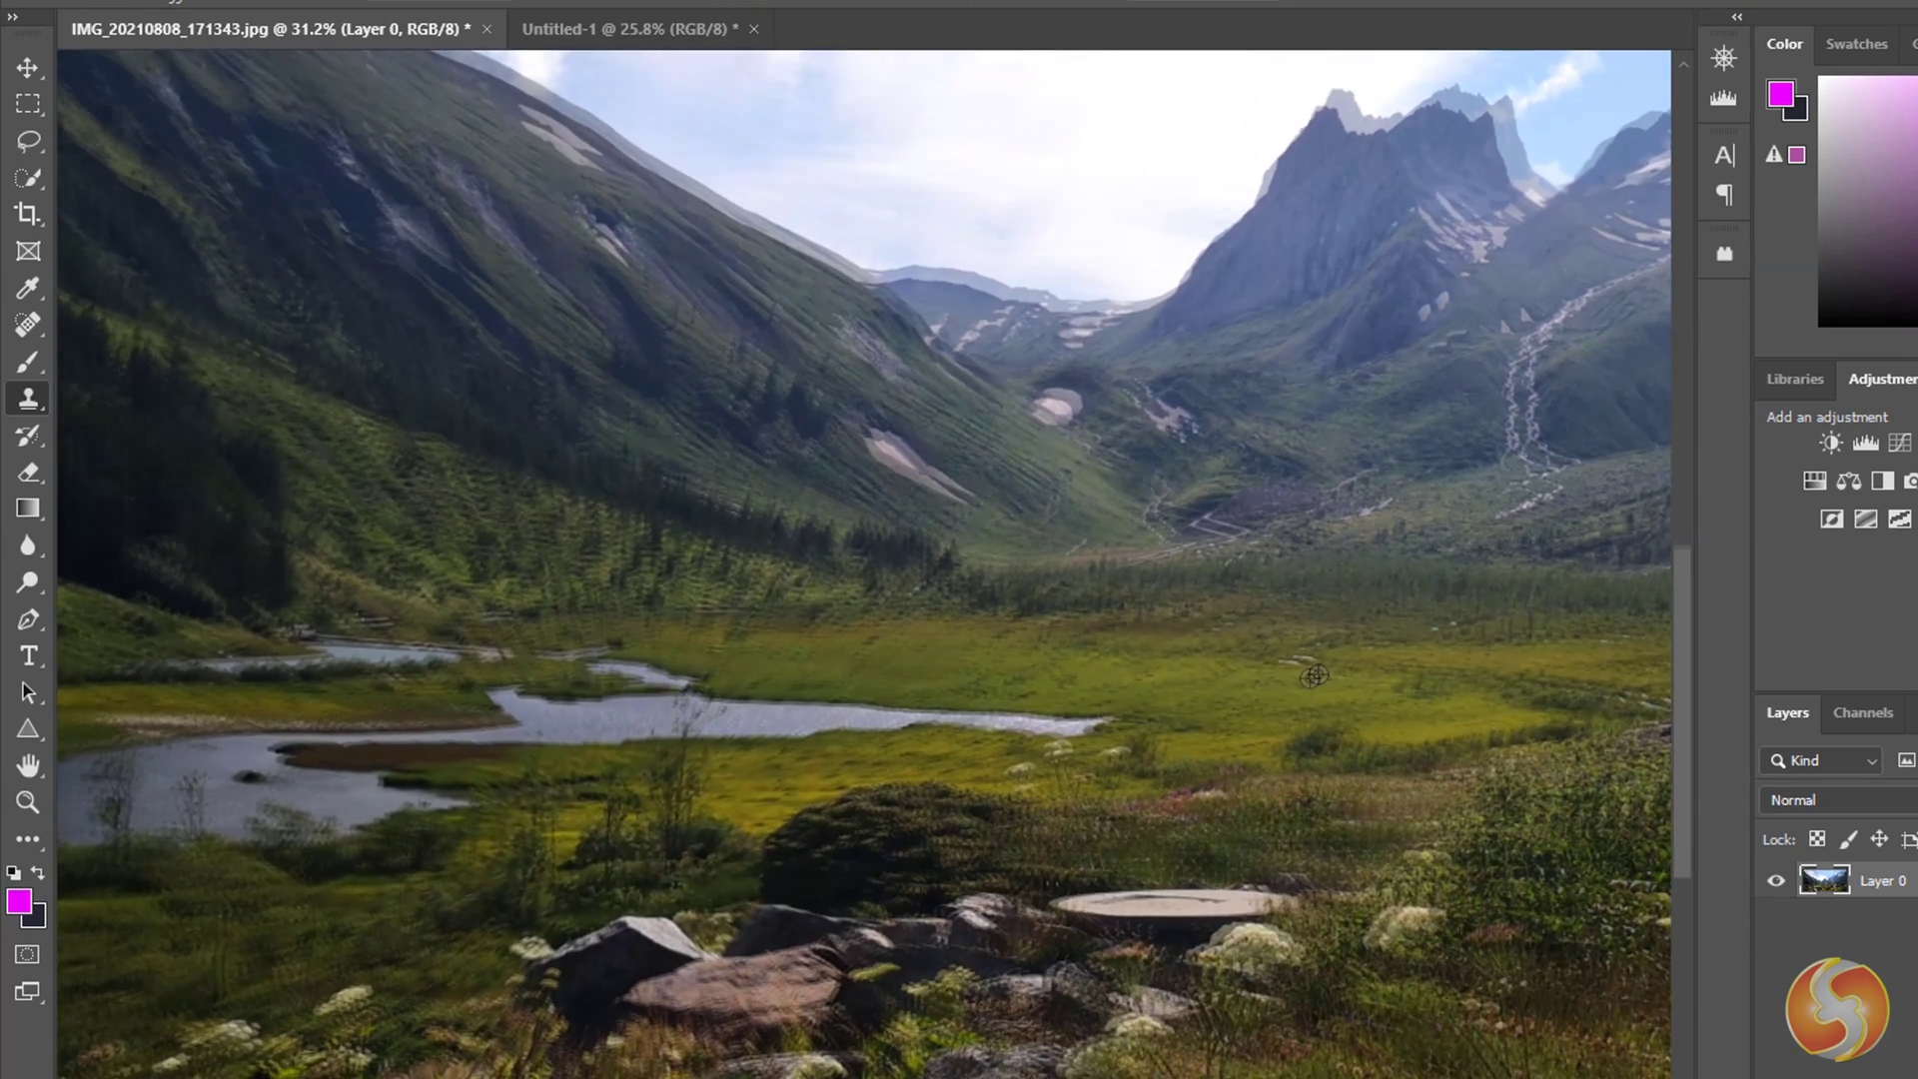
scroll(1314, 677, up, 5)
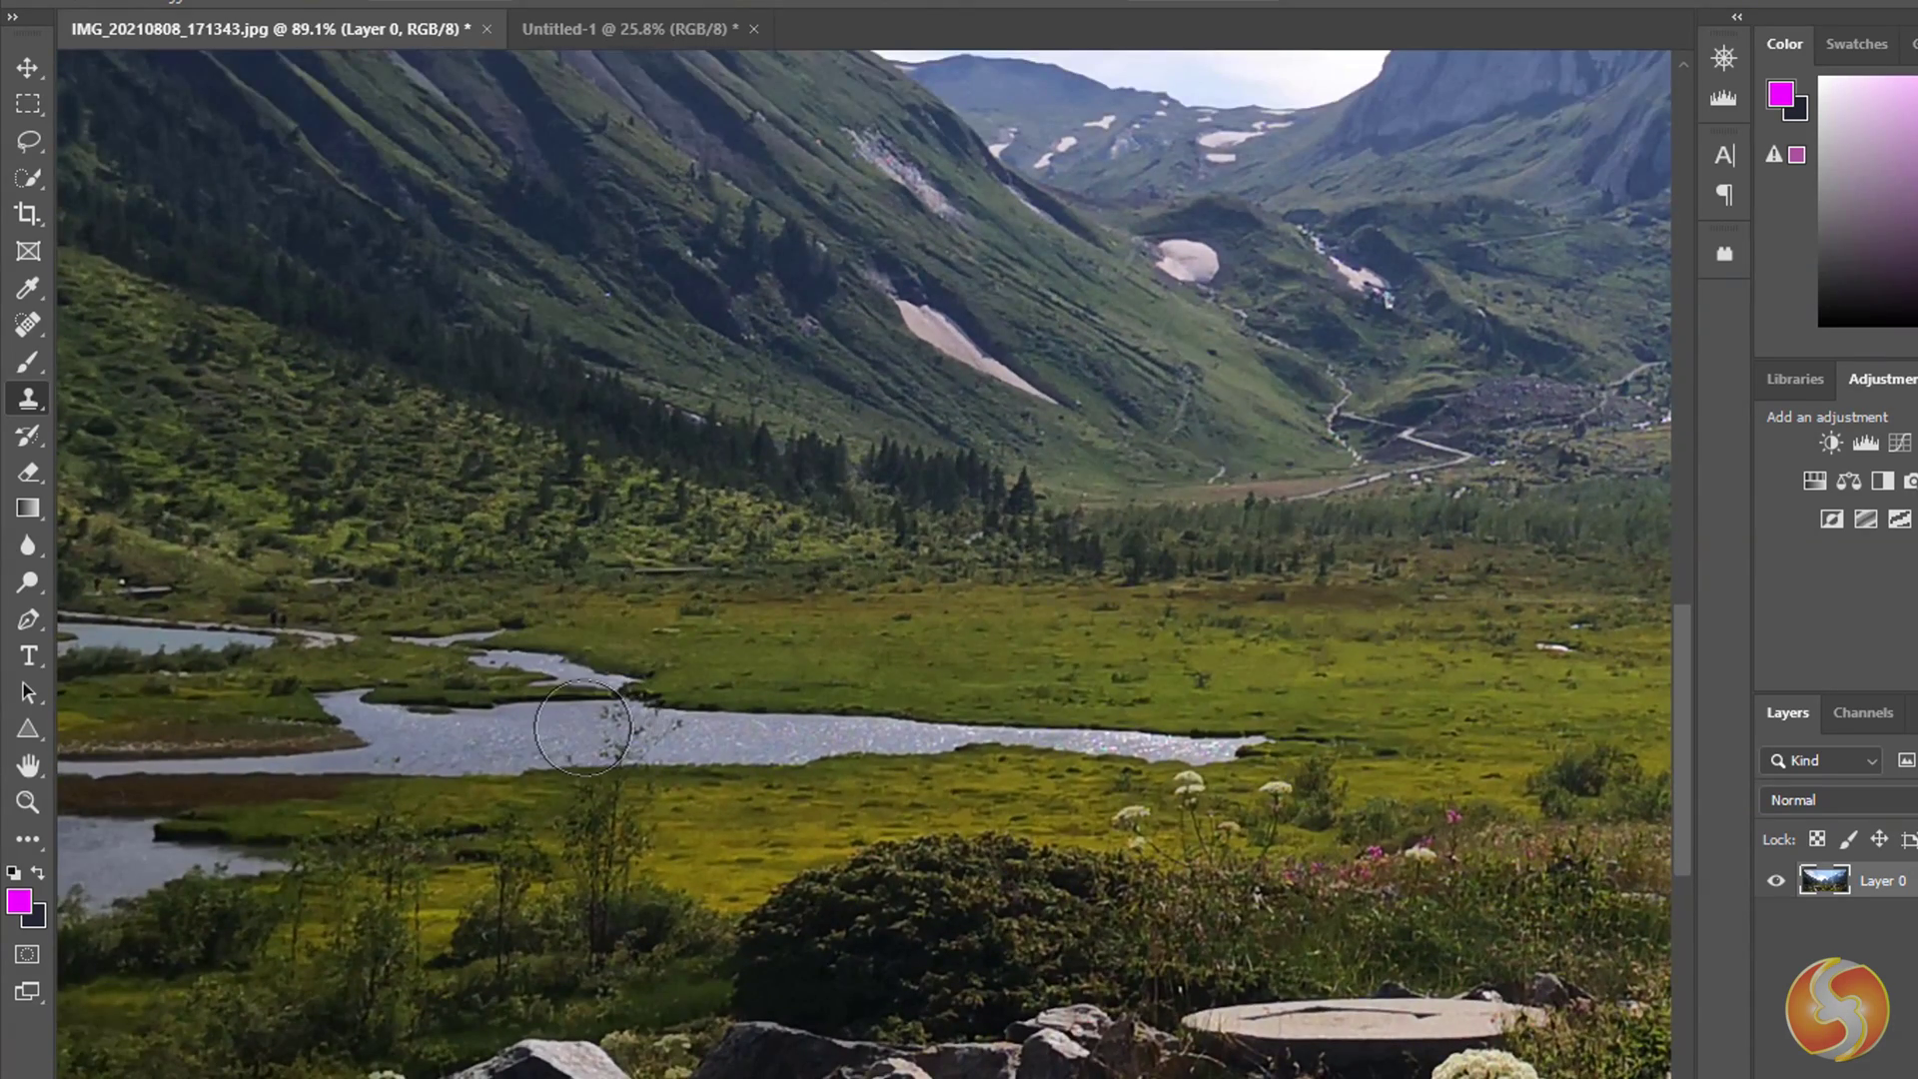
alt+click(716, 734)
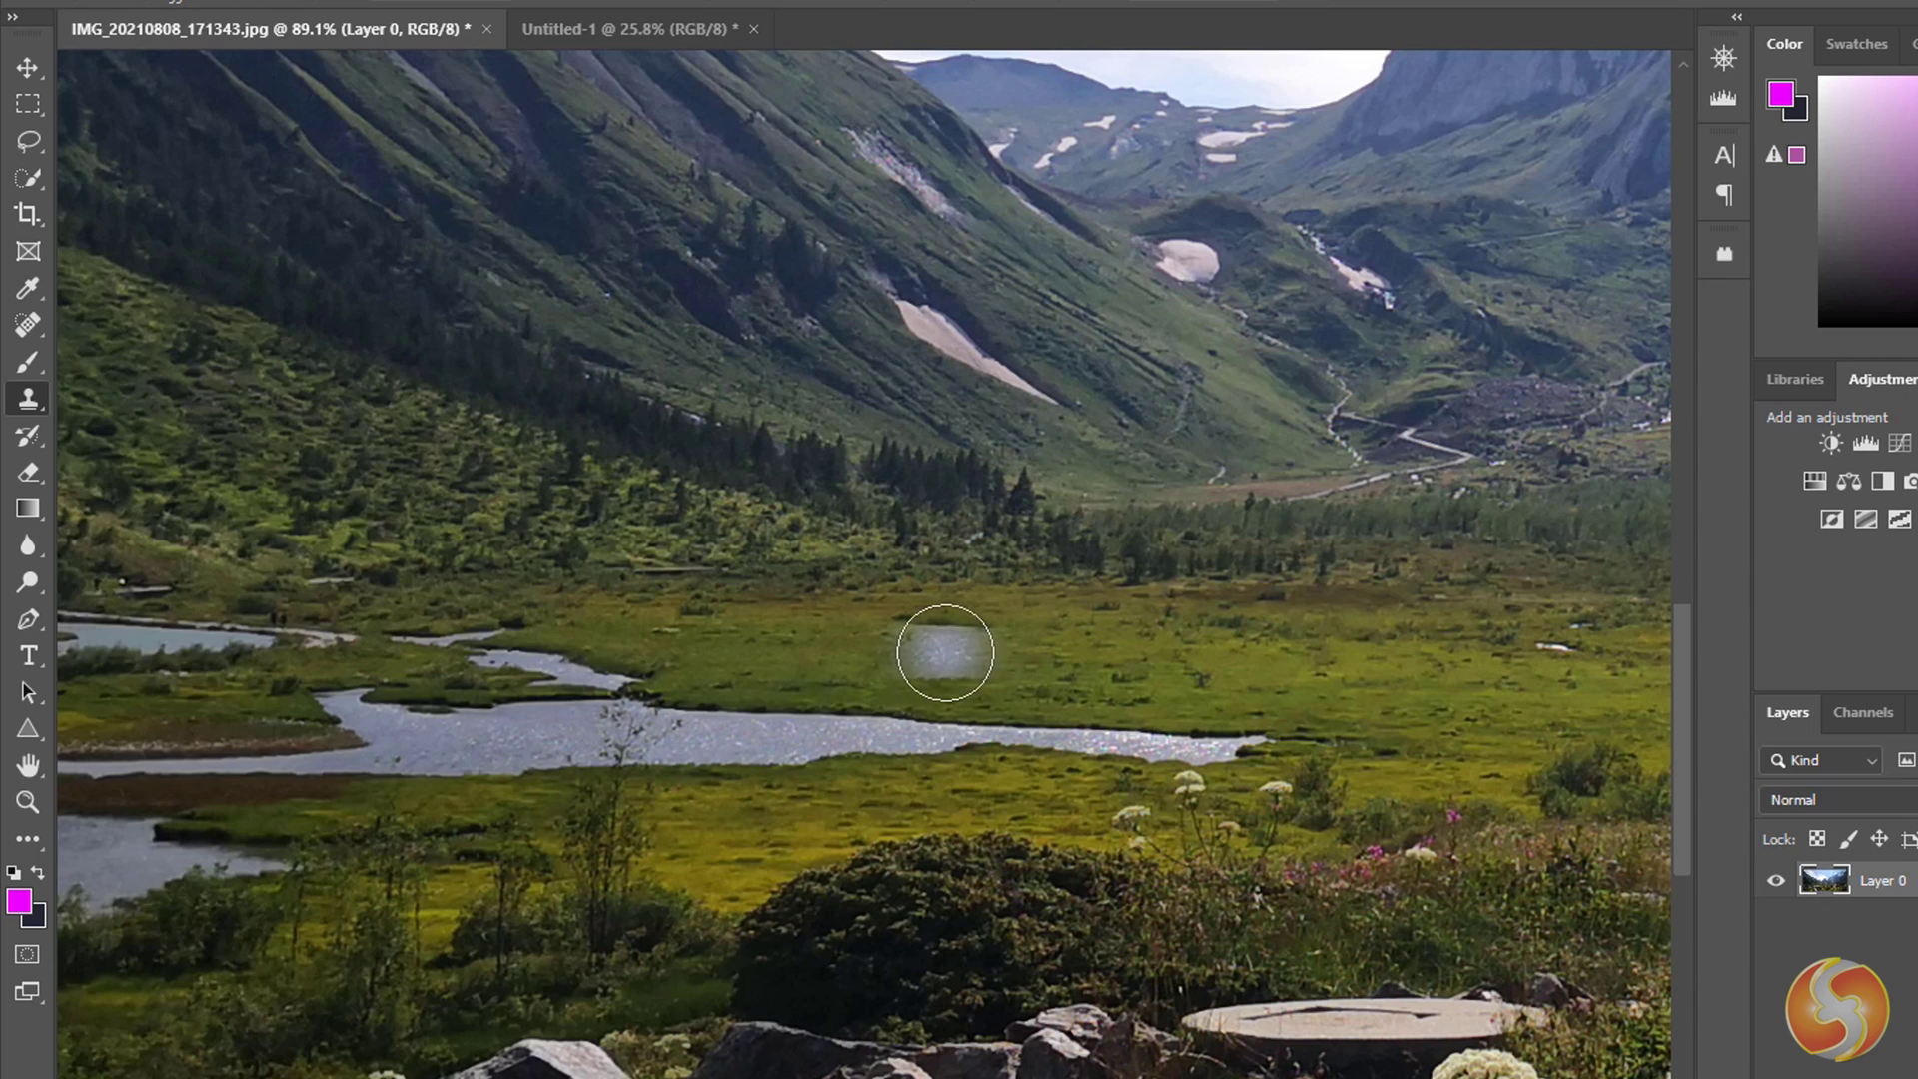
drag(987, 646, 1497, 669)
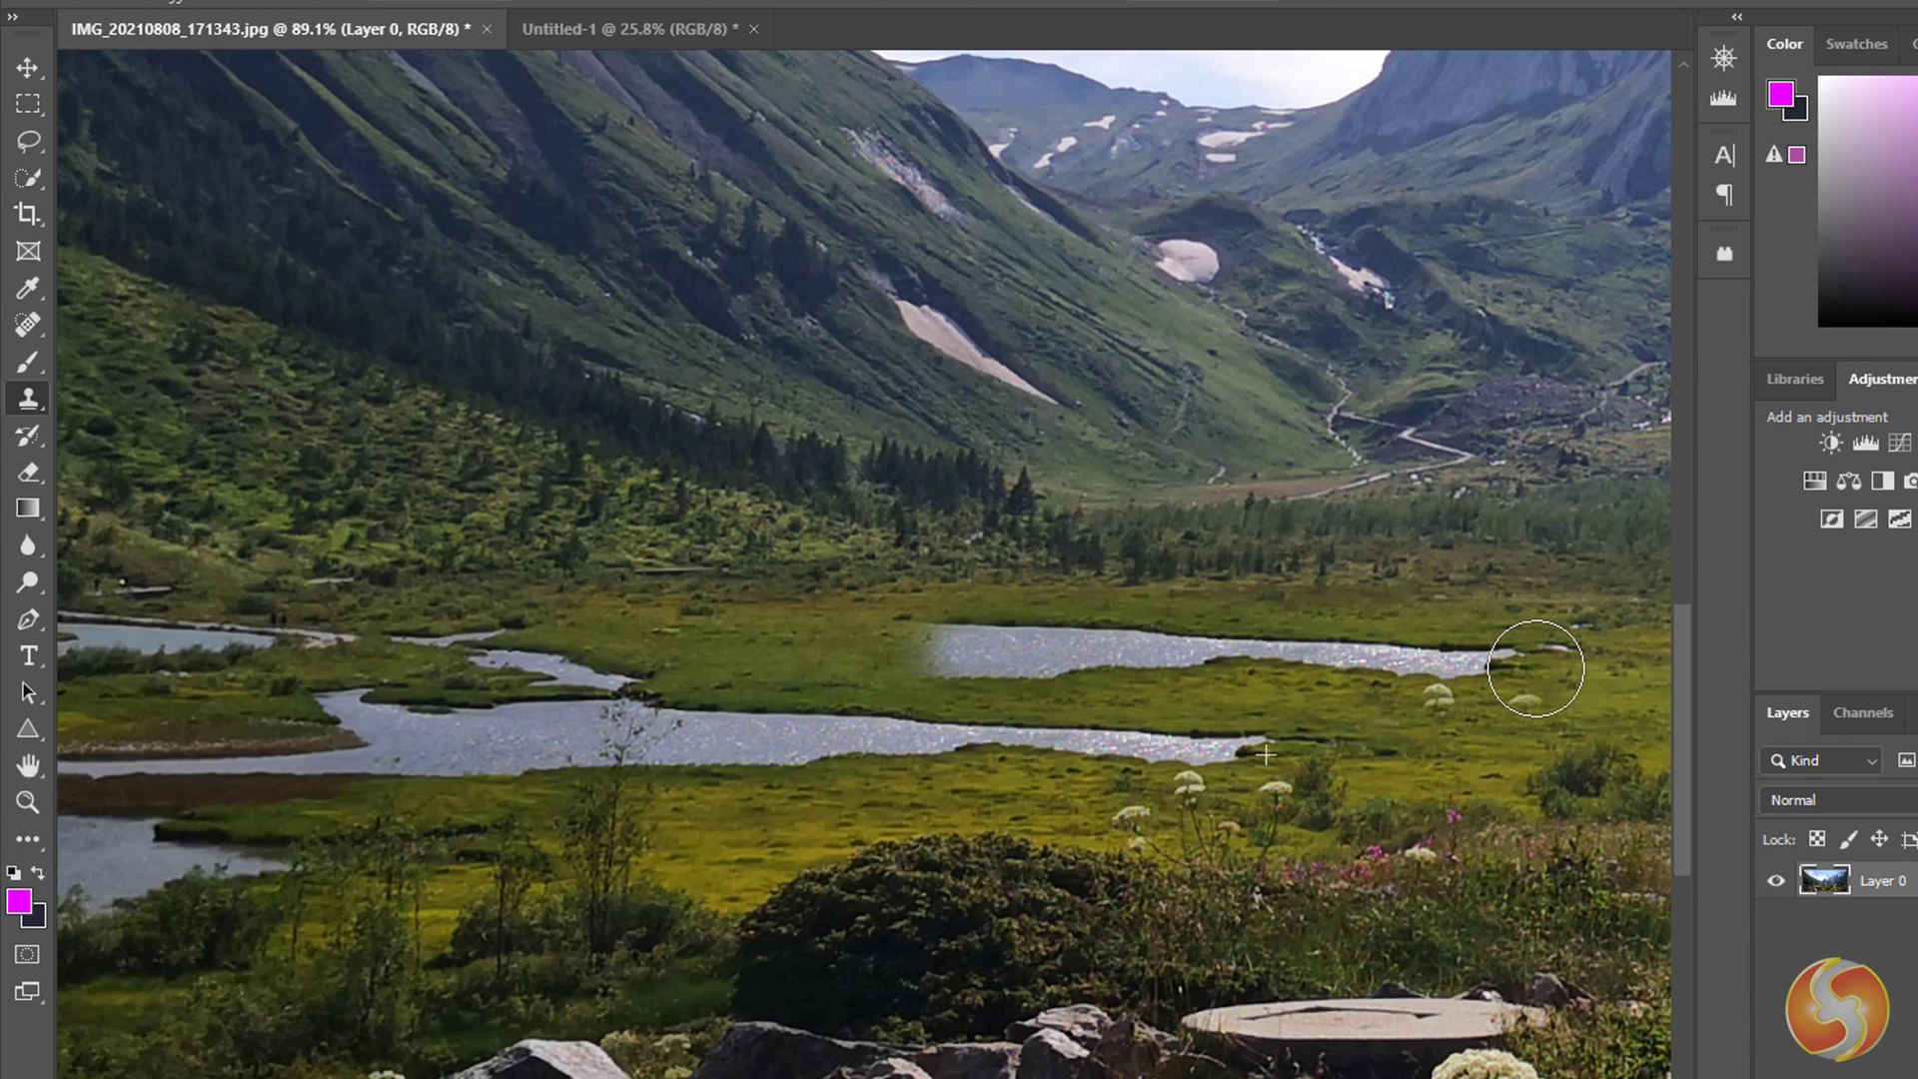
mouse_move(961, 650)
mouse_down()
mouse_move(800, 645)
mouse_move(629, 672)
mouse_up()
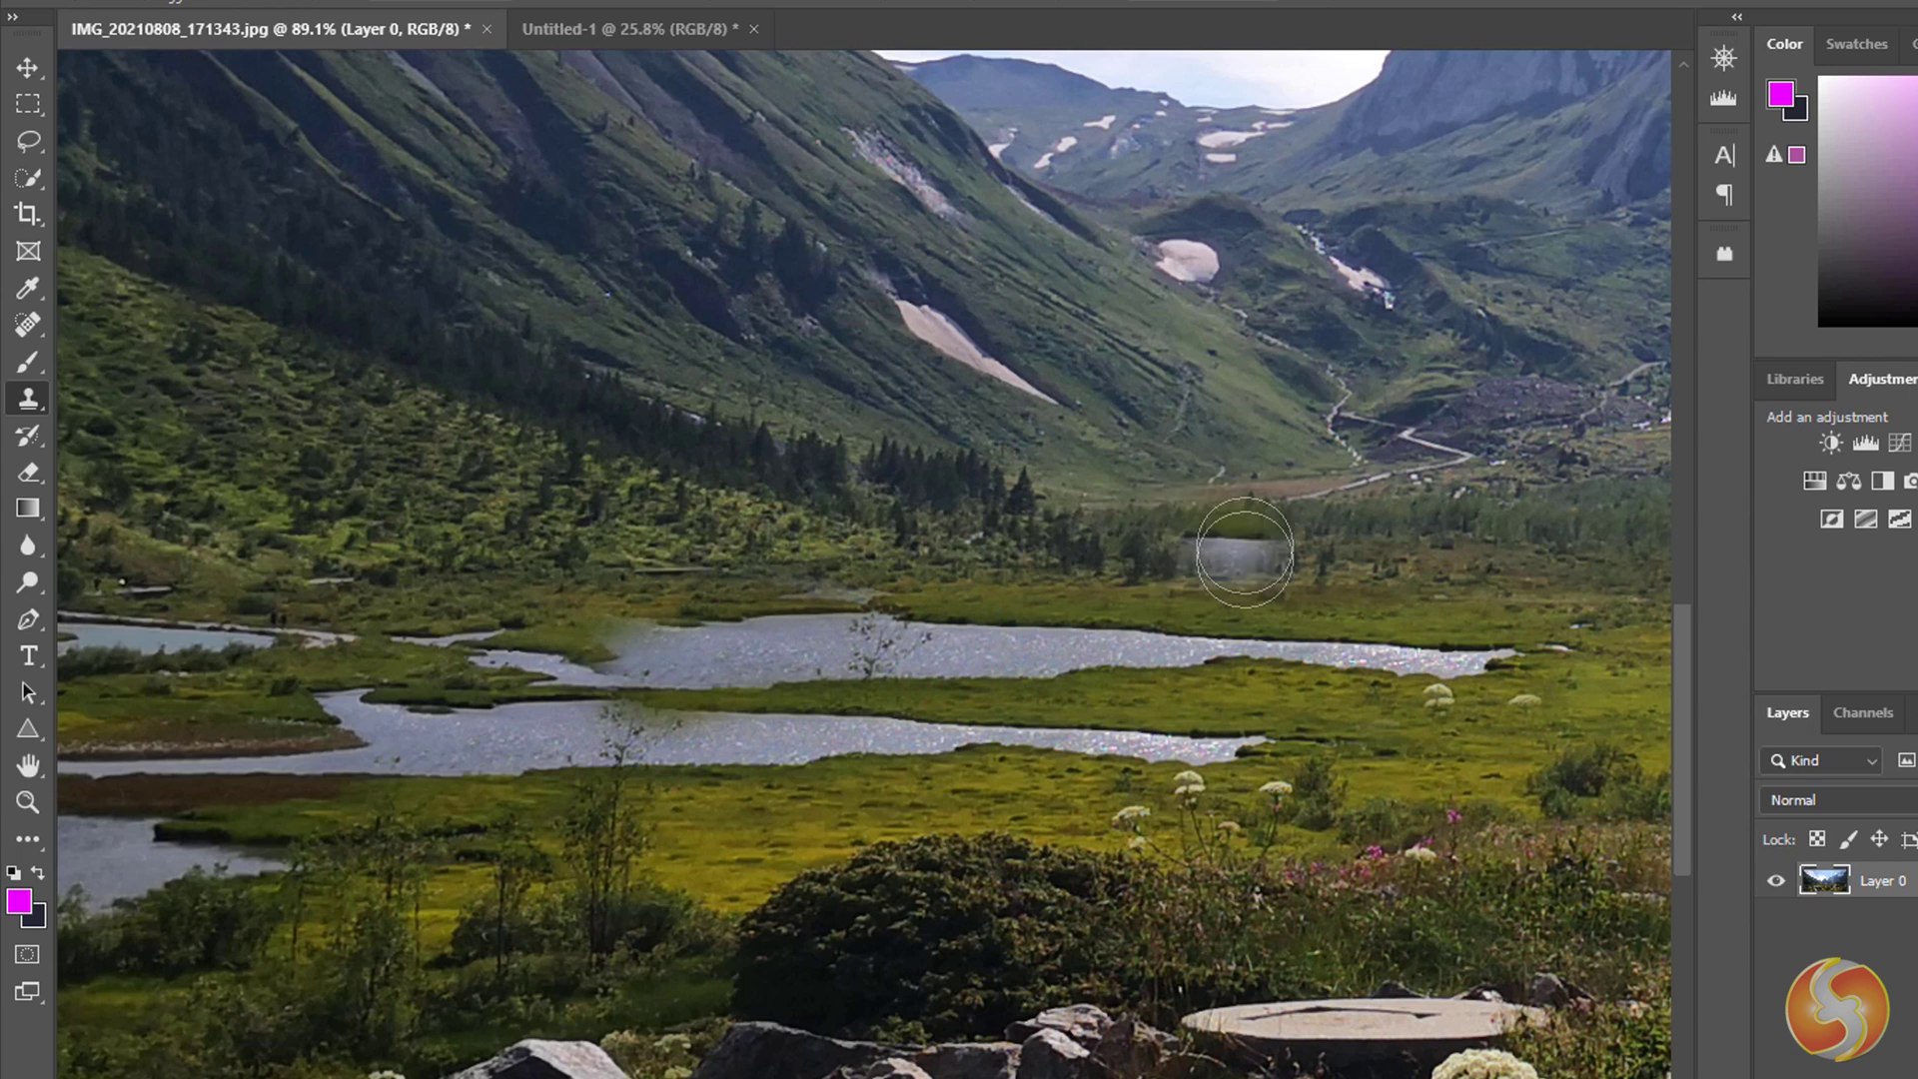
Try the Healing Brush, sourcing the peak and healing a copy onto the lower ridge.
click(30, 328)
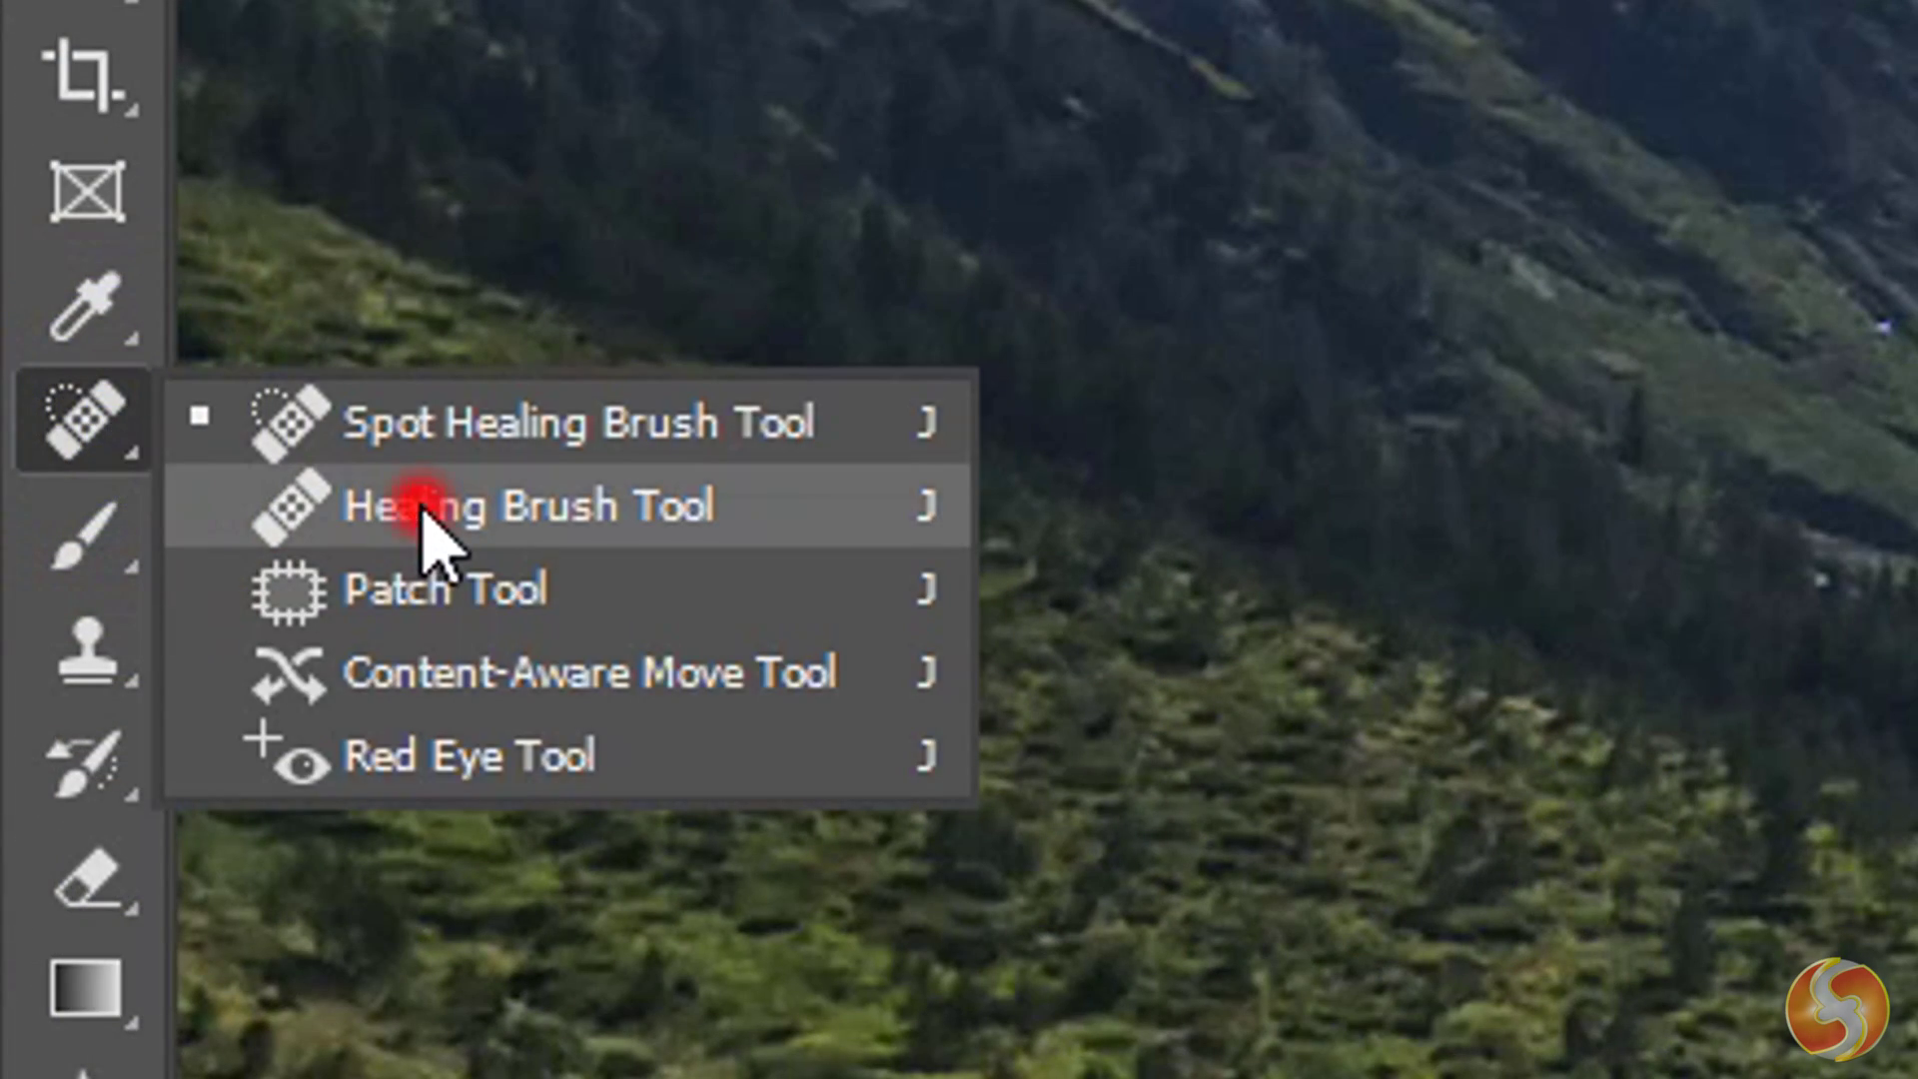
click(421, 504)
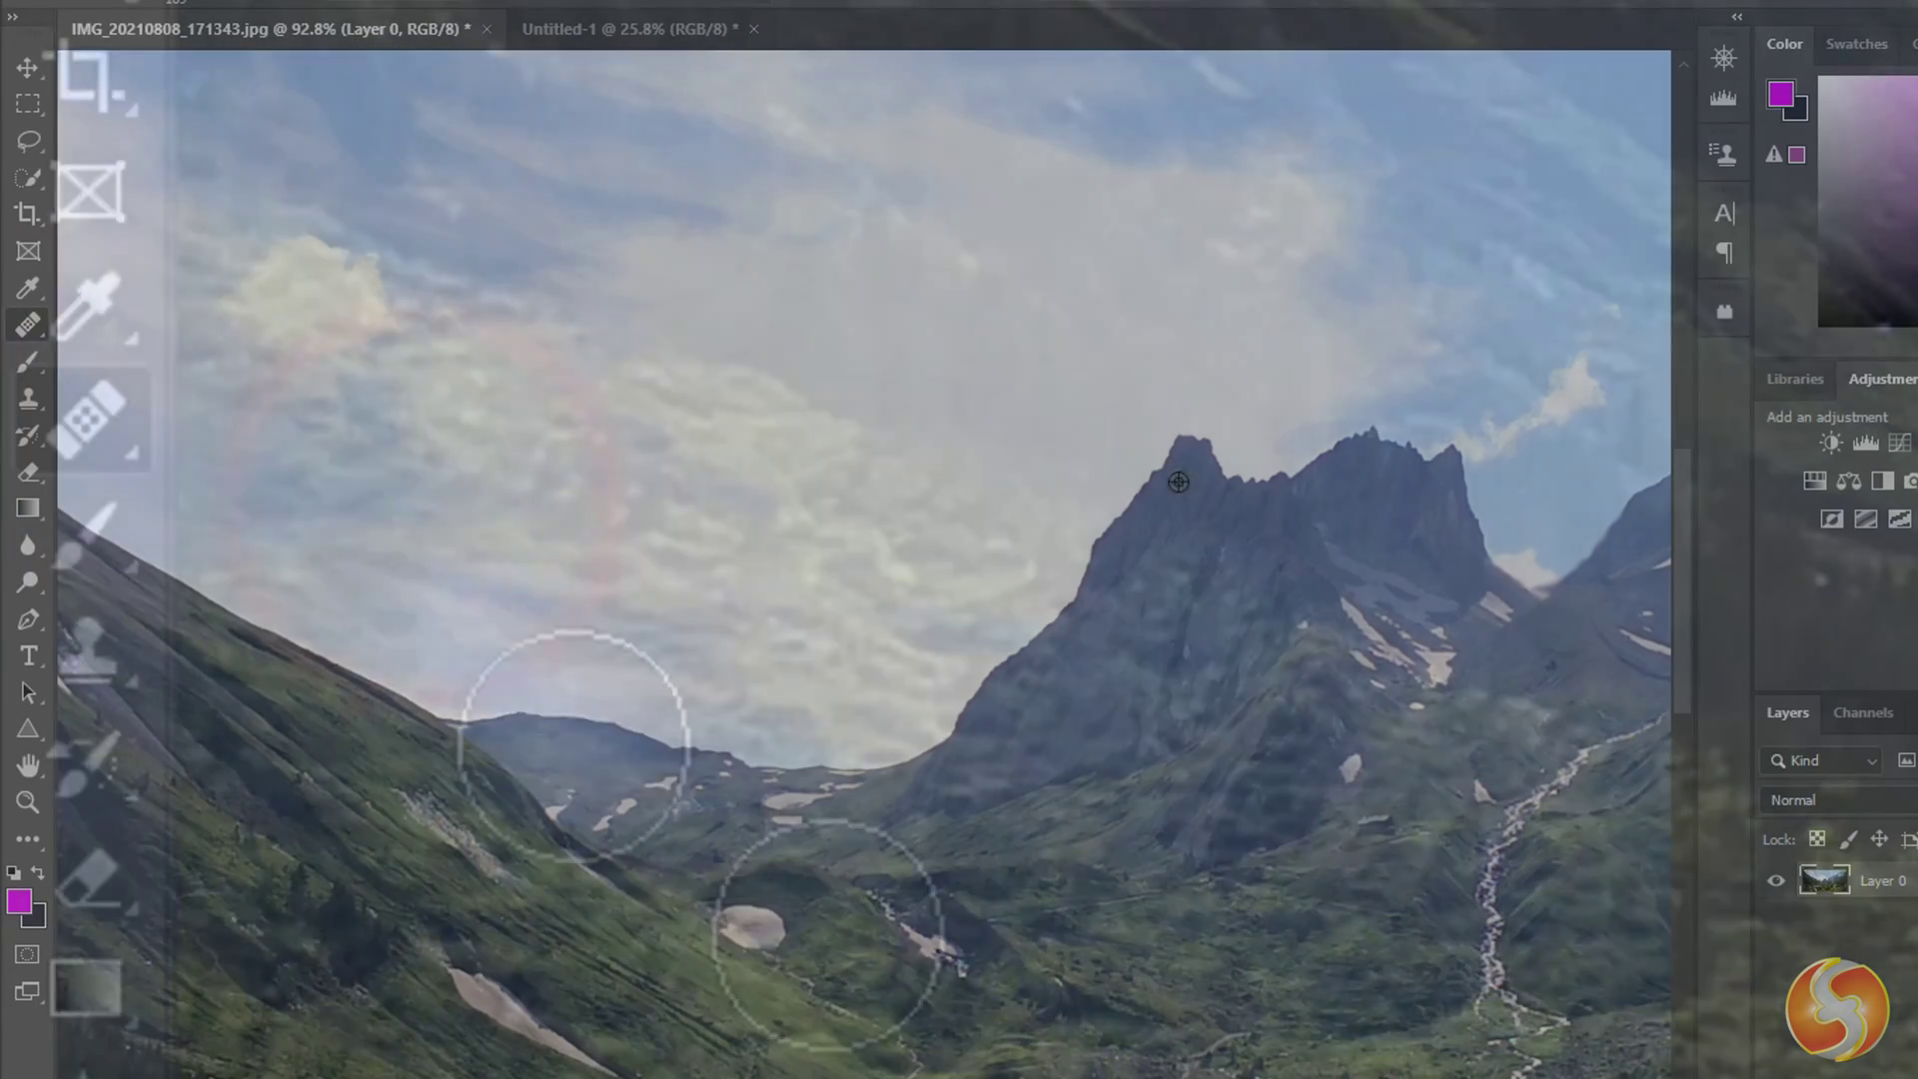
alt+click(1190, 470)
click(743, 507)
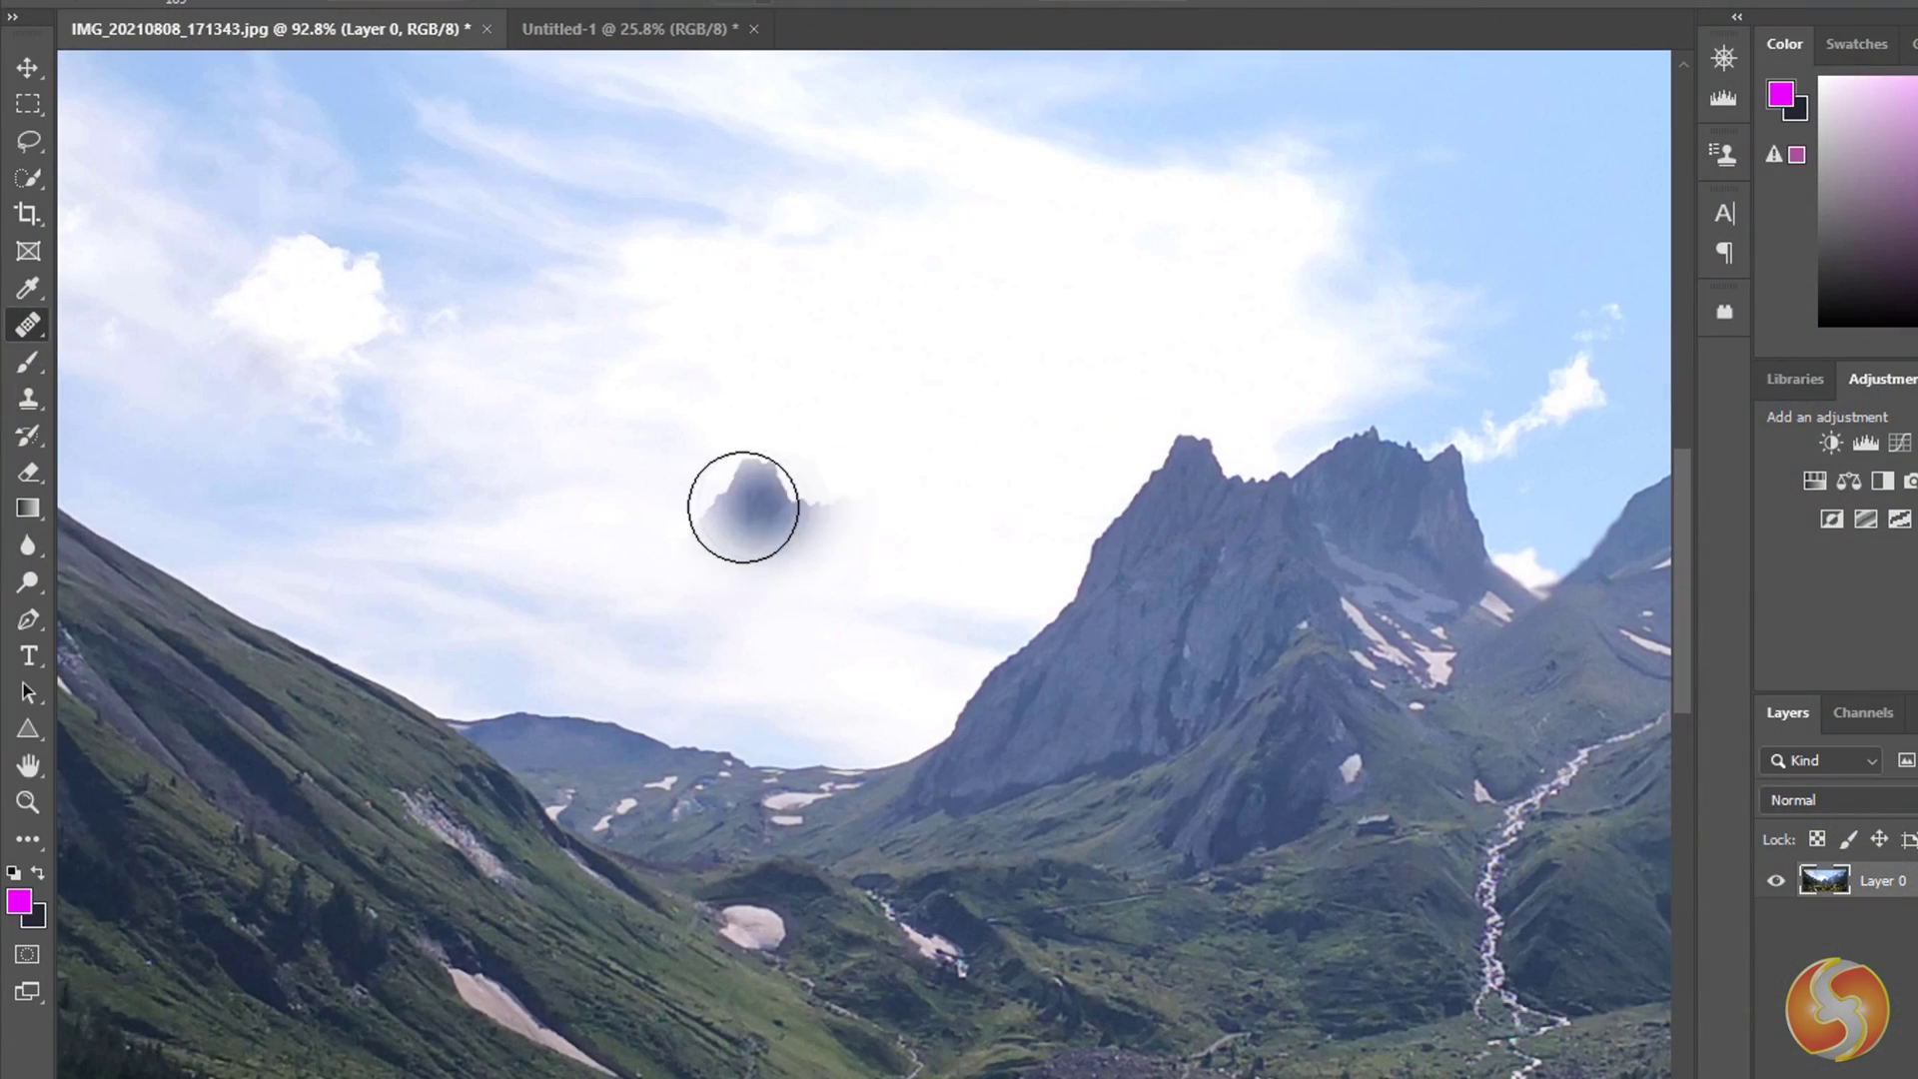
key(ctrl+z)
click(732, 672)
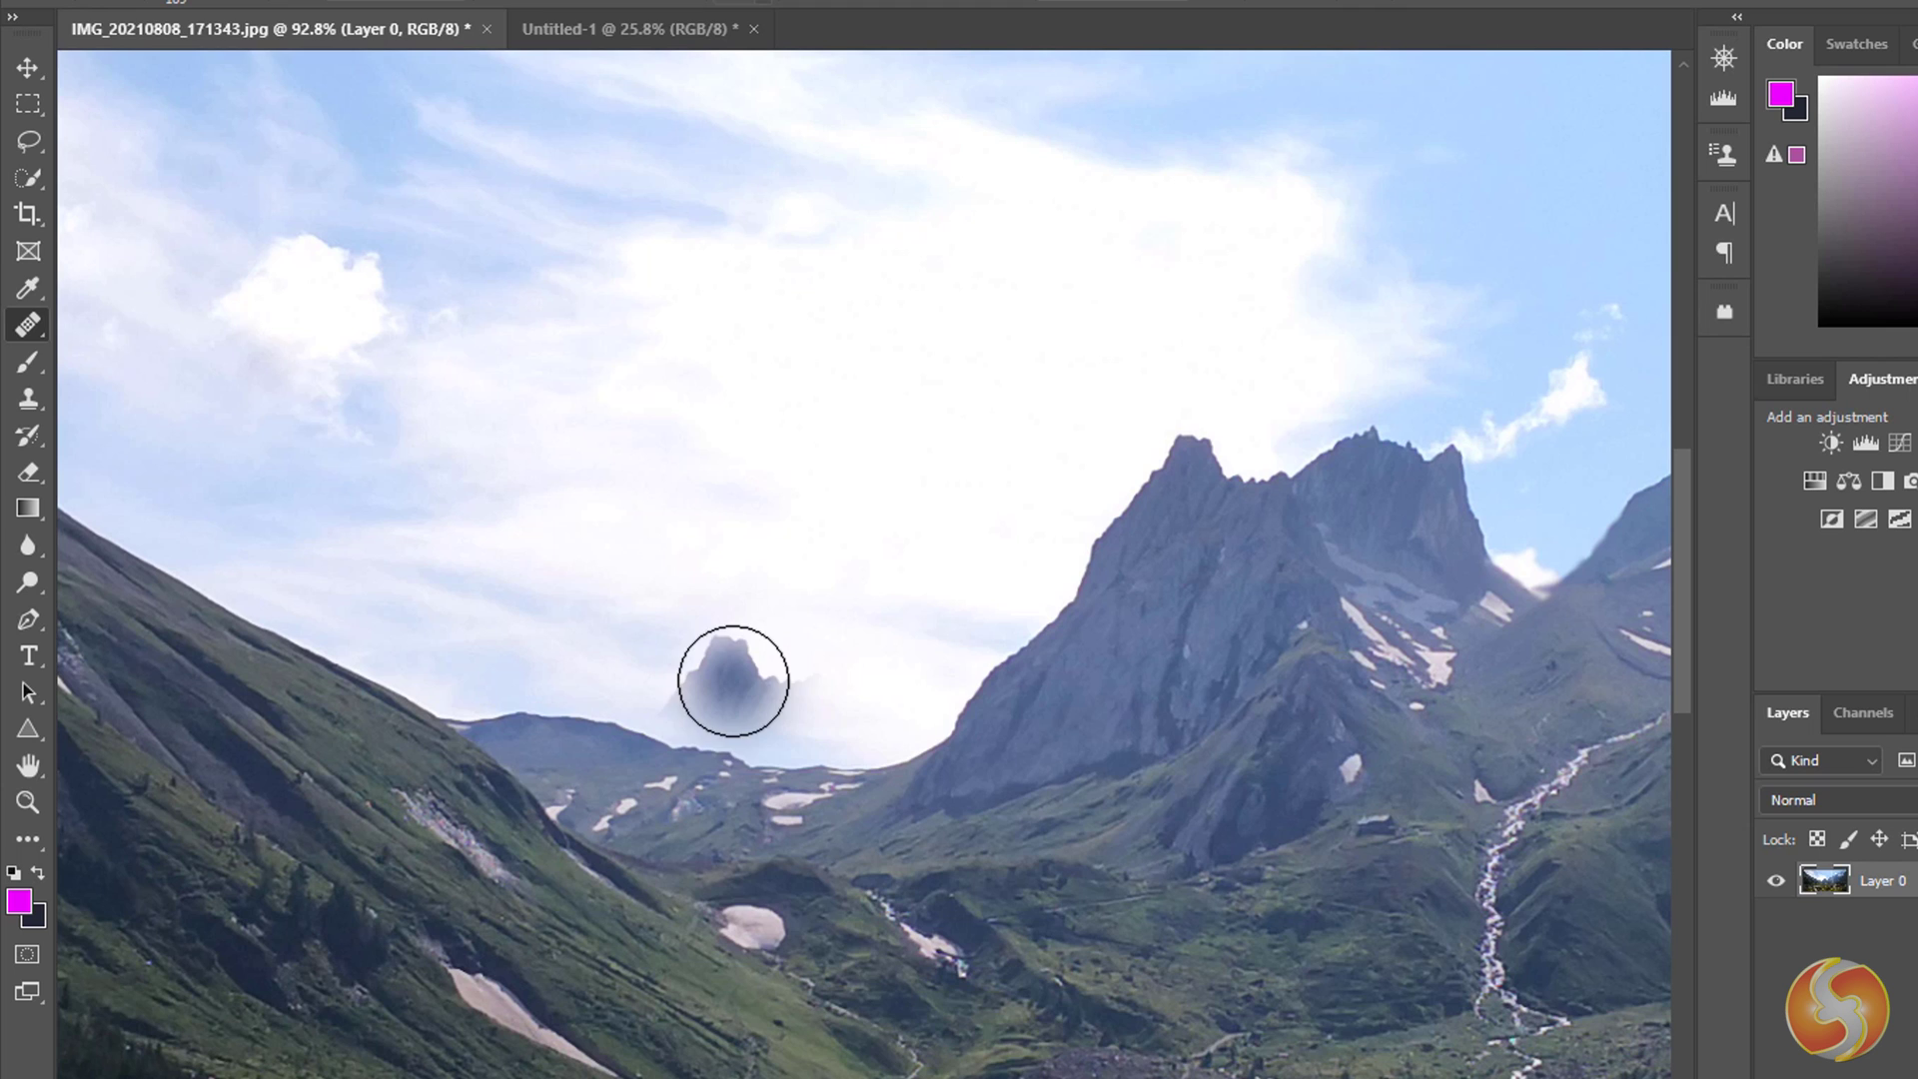
mouse_move(732, 685)
mouse_down()
mouse_move(908, 709)
mouse_move(711, 693)
mouse_up()
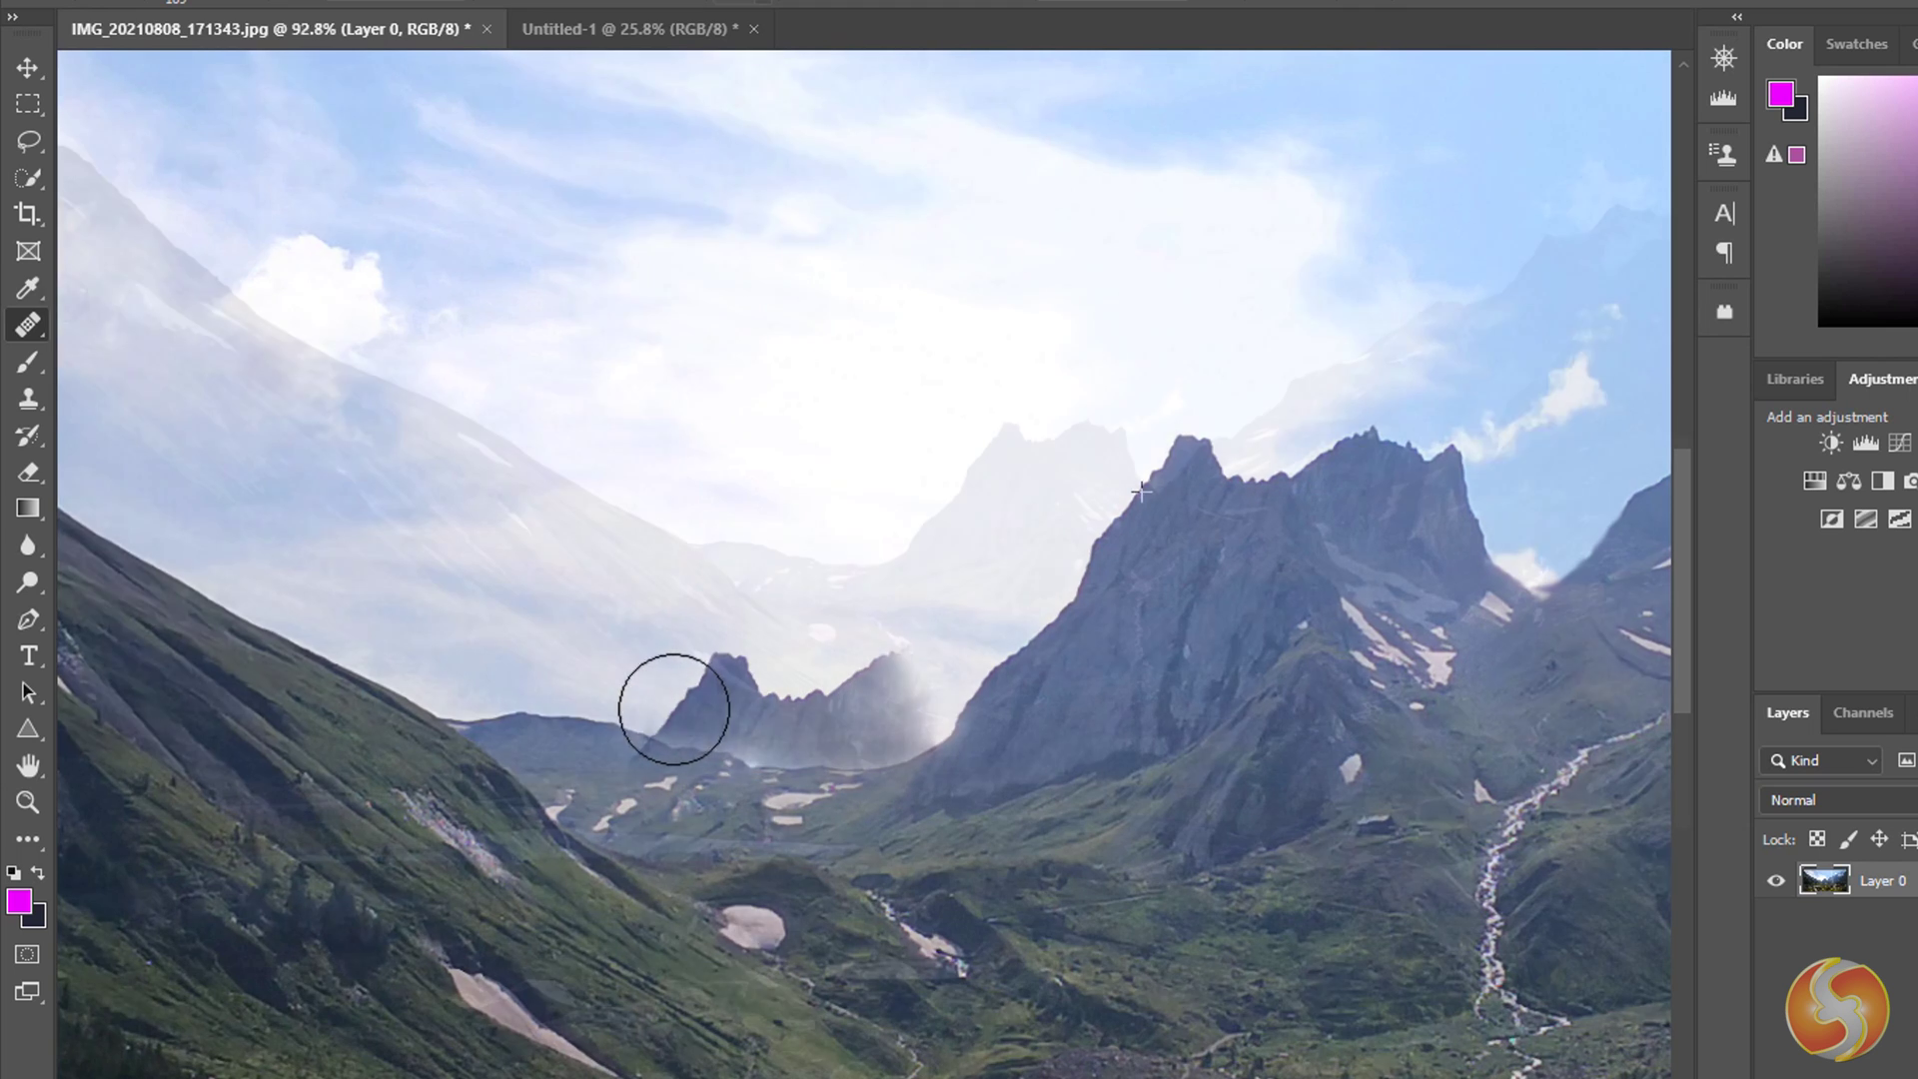
Remove the blemish on the river water with the Spot Healing Brush.
click(24, 325)
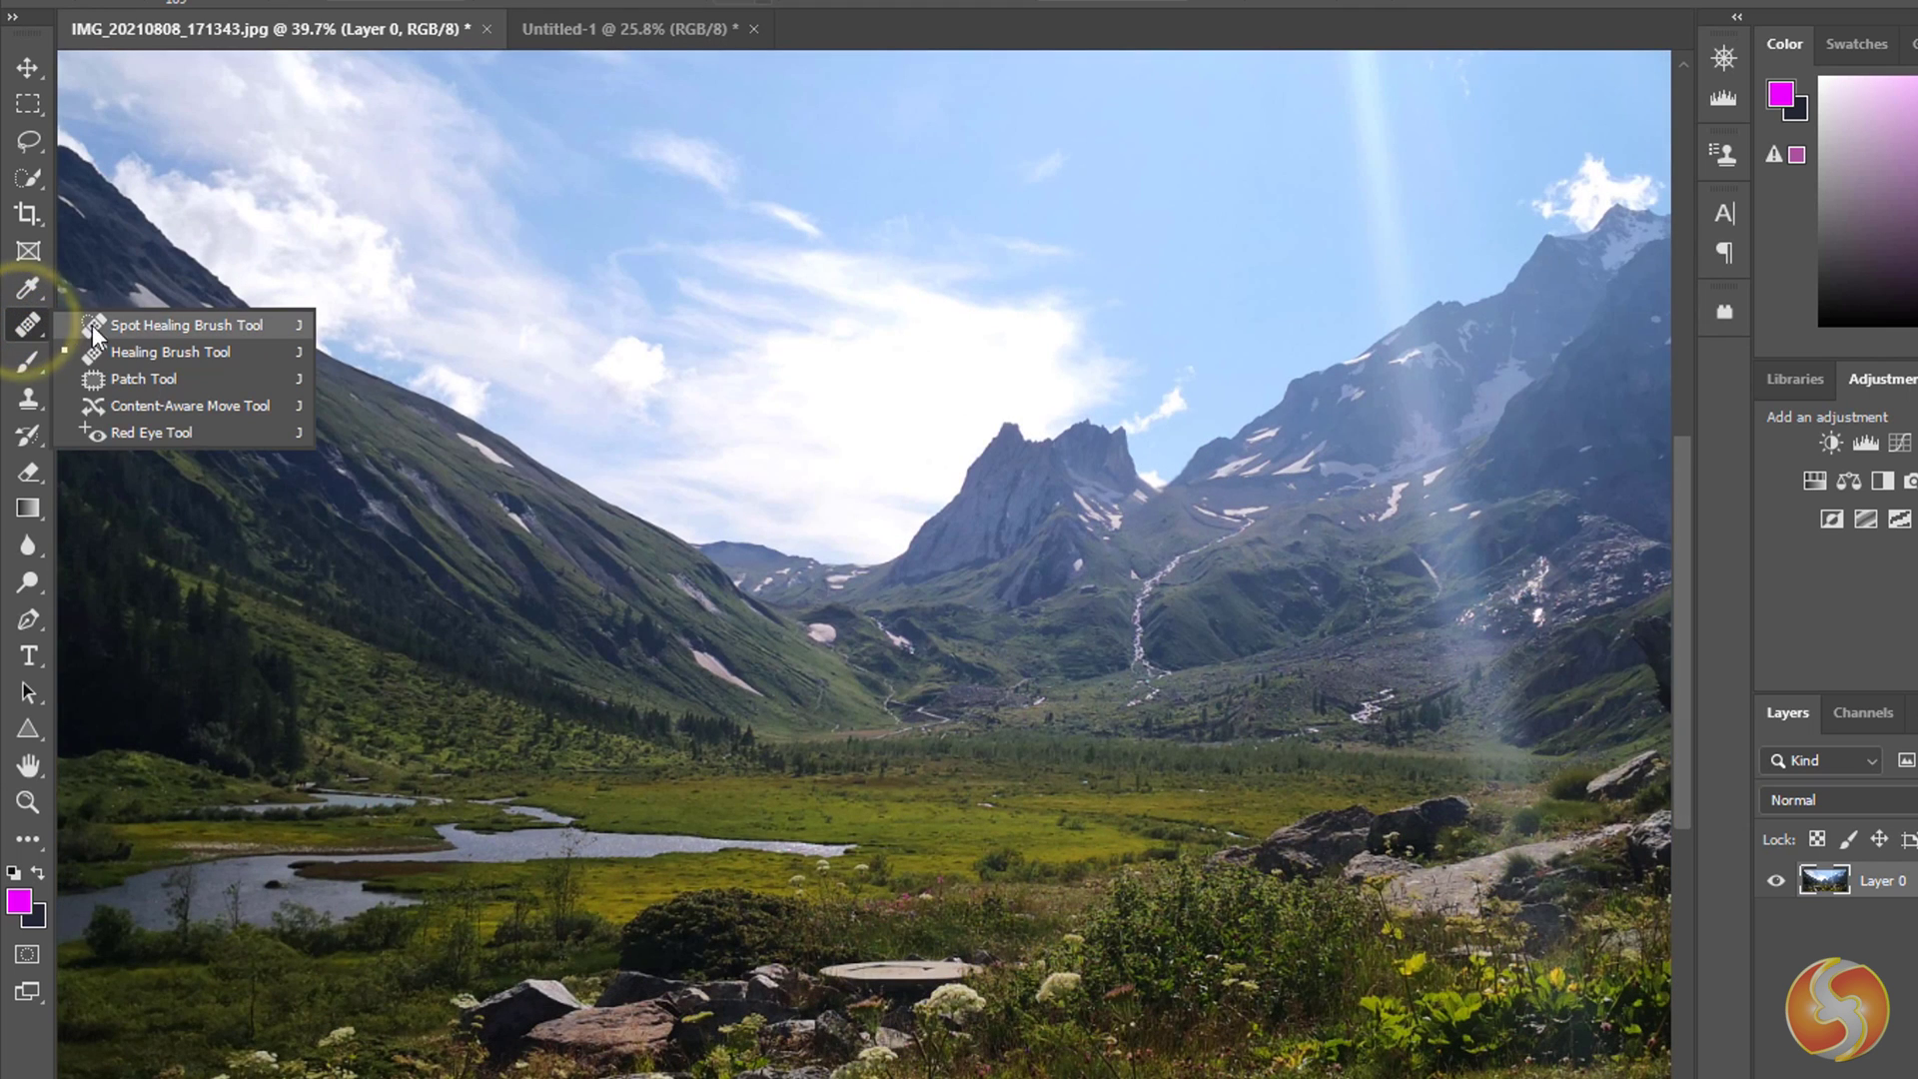
click(148, 327)
scroll(107, 957, up, 5)
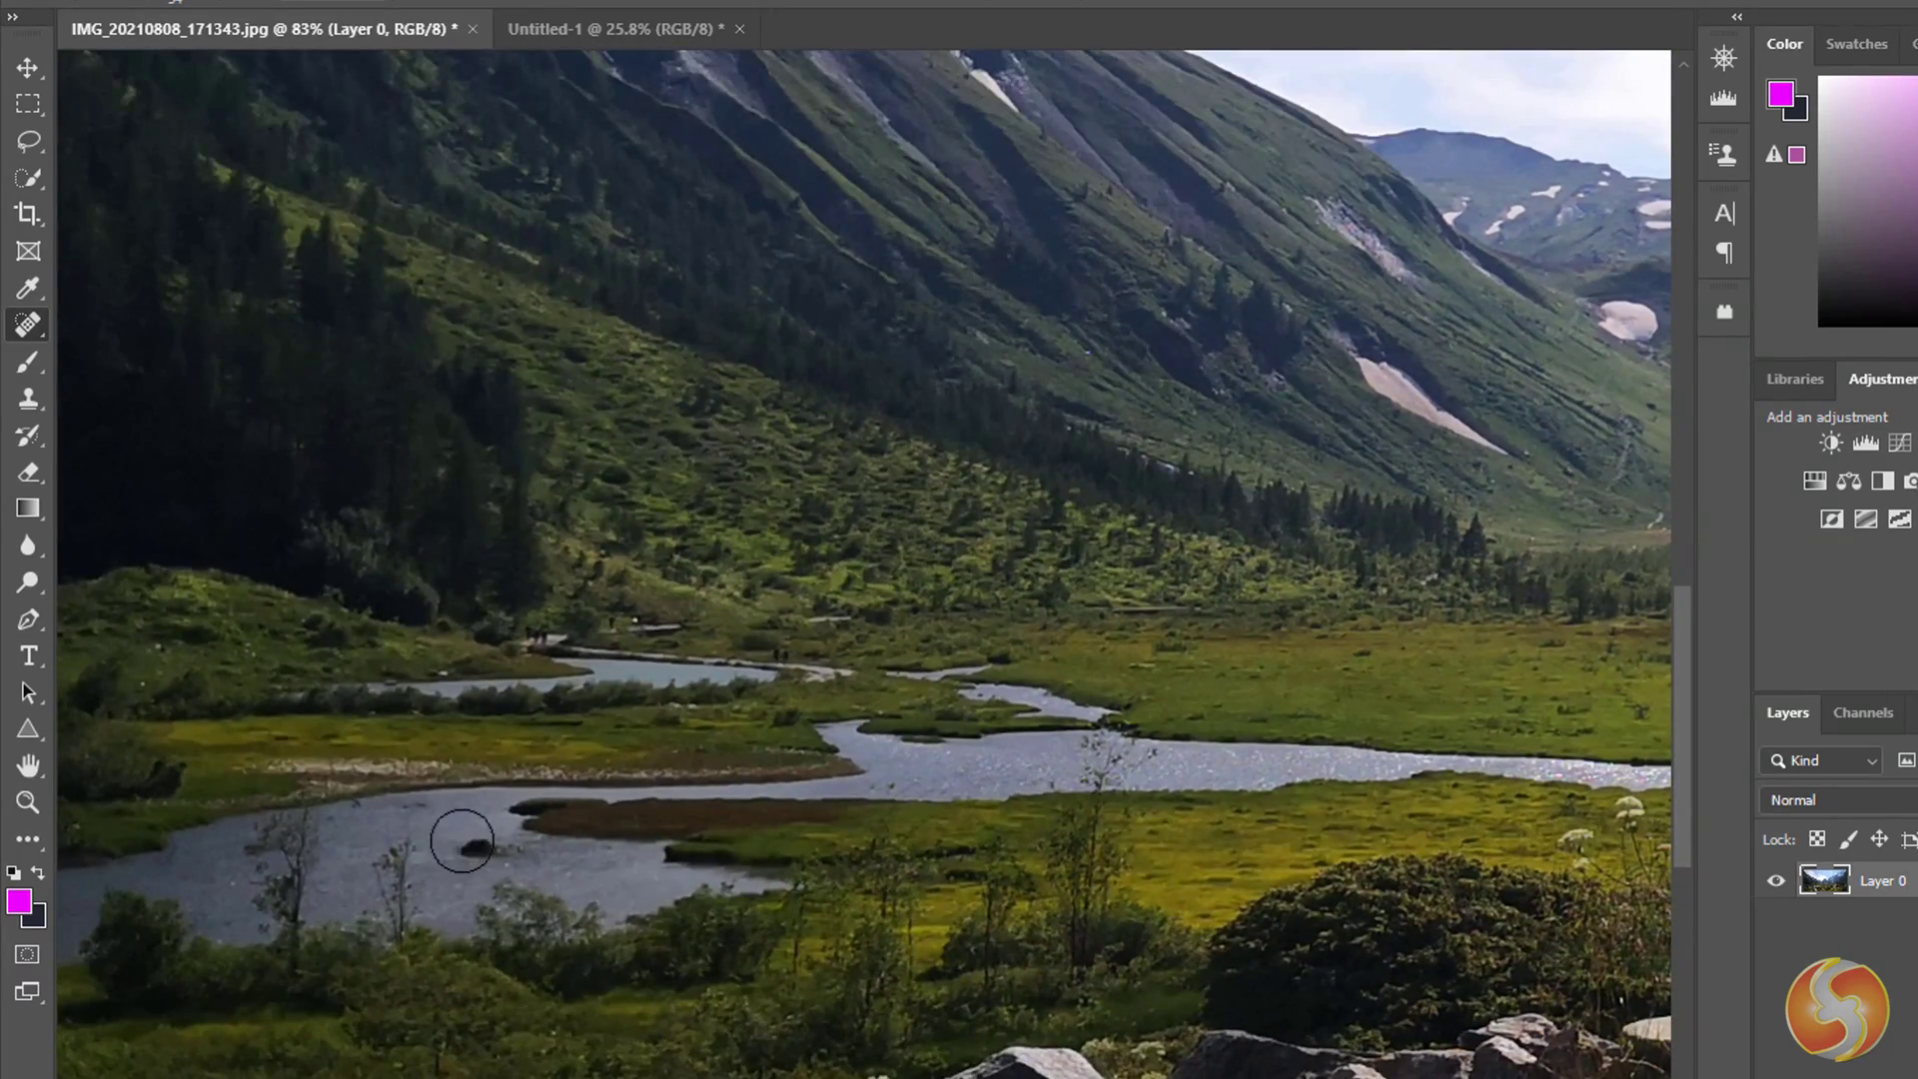
click(472, 847)
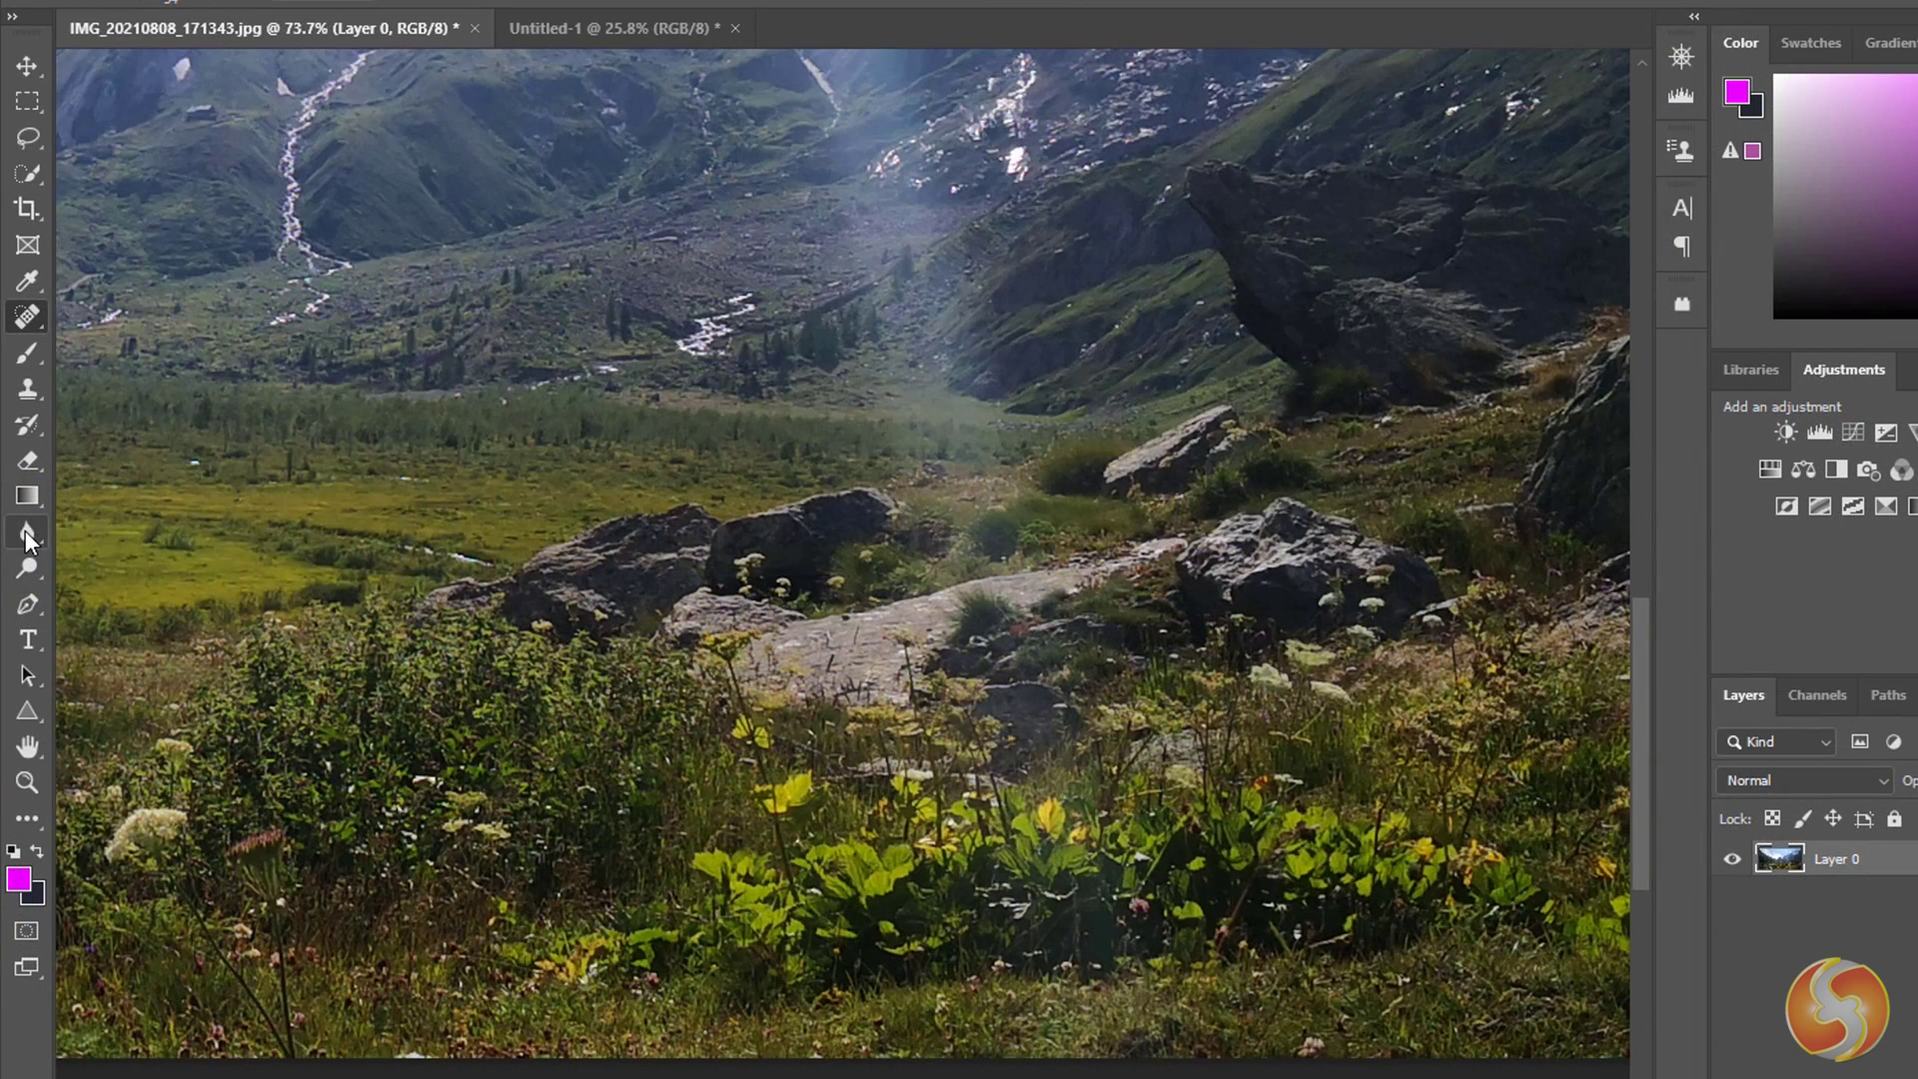
Blur a spot among the foreground flowers, then try sharpening the plants and undo it.
right_click(25, 531)
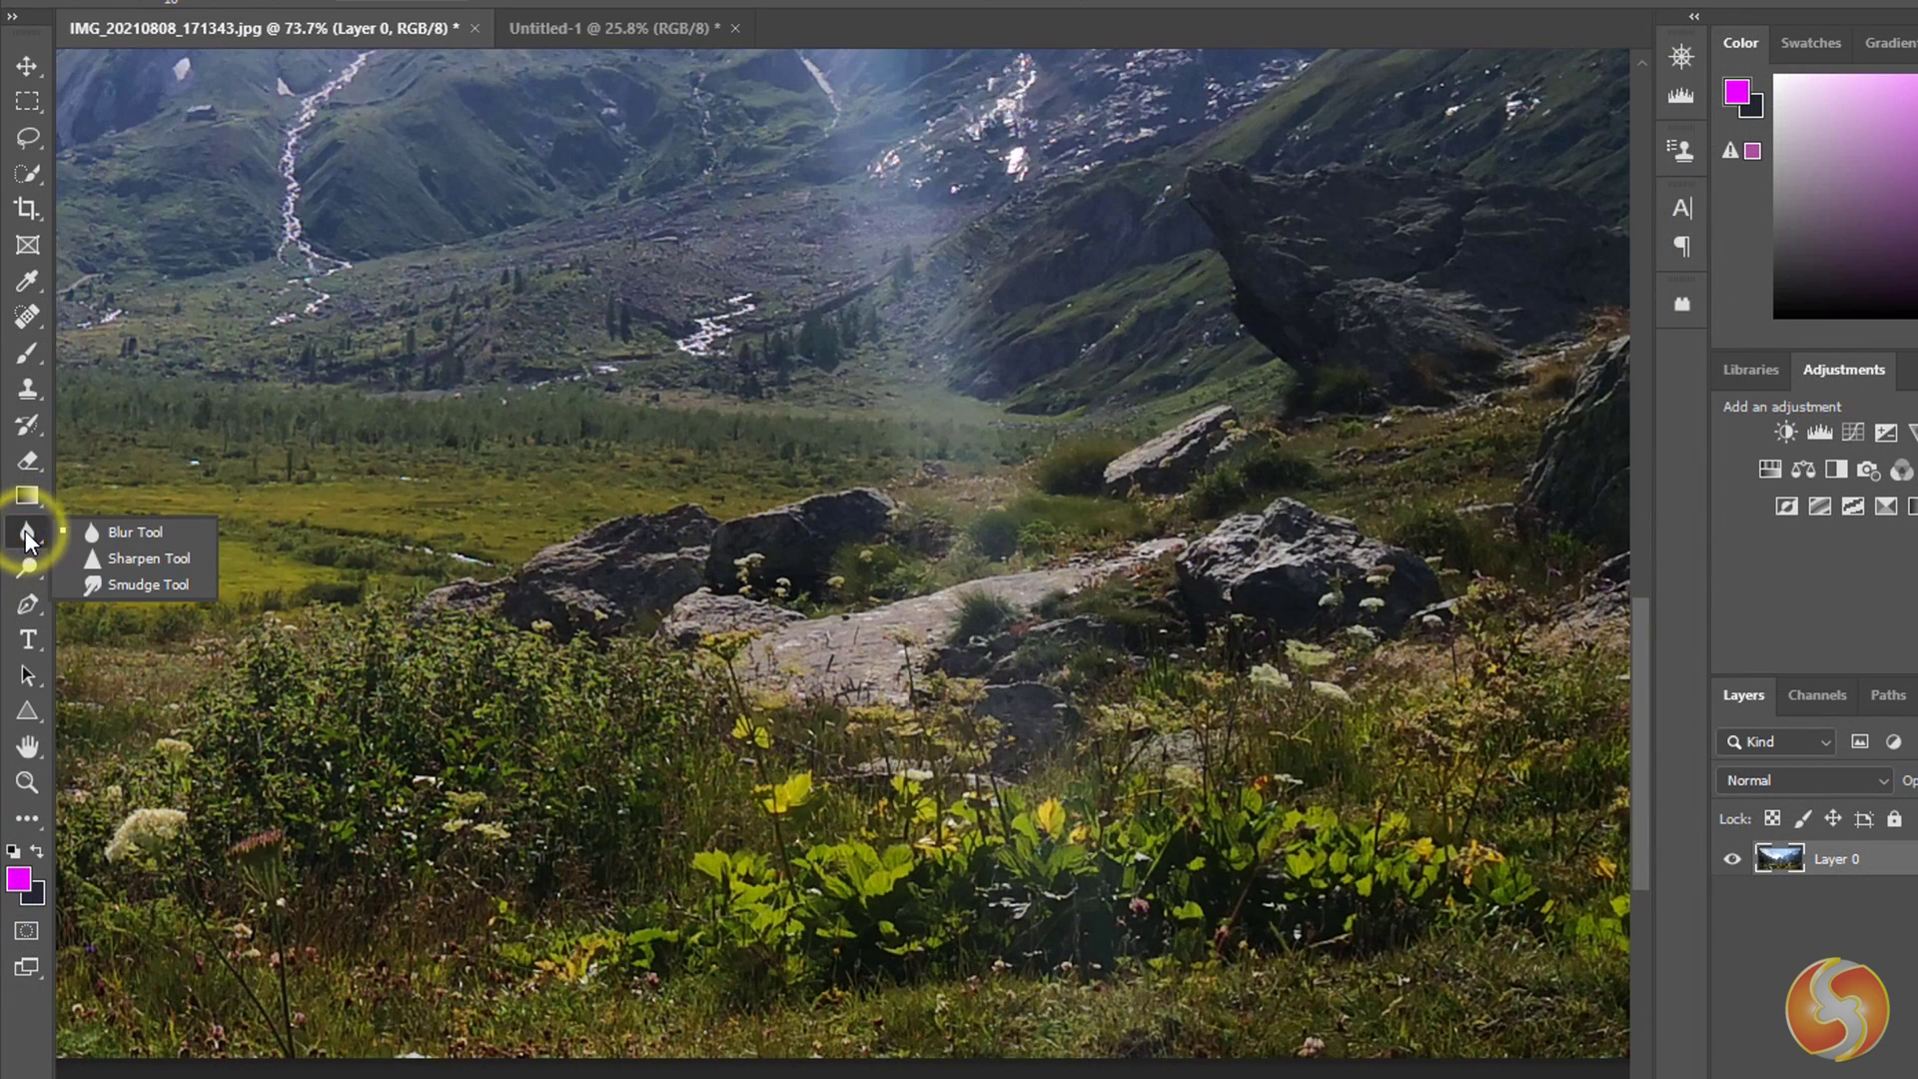
click(141, 535)
click(934, 796)
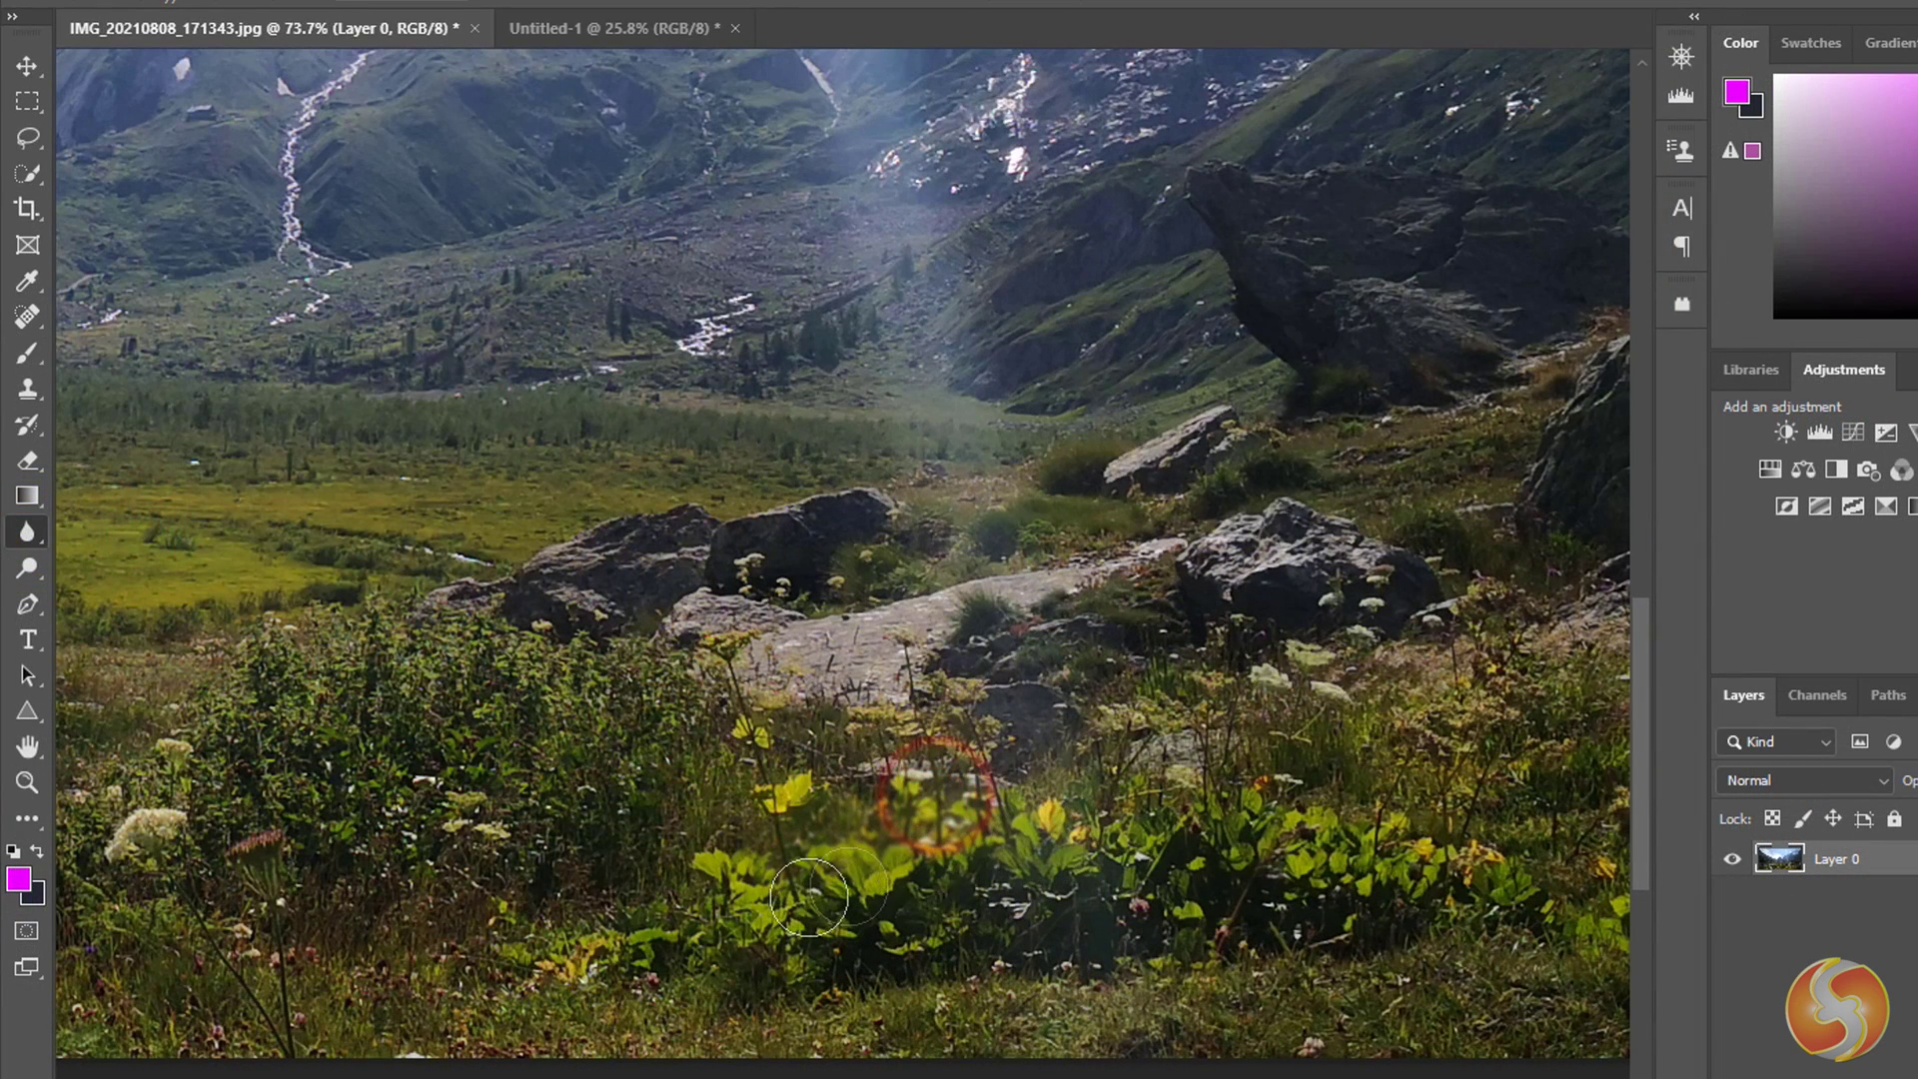
right_click(26, 530)
click(140, 558)
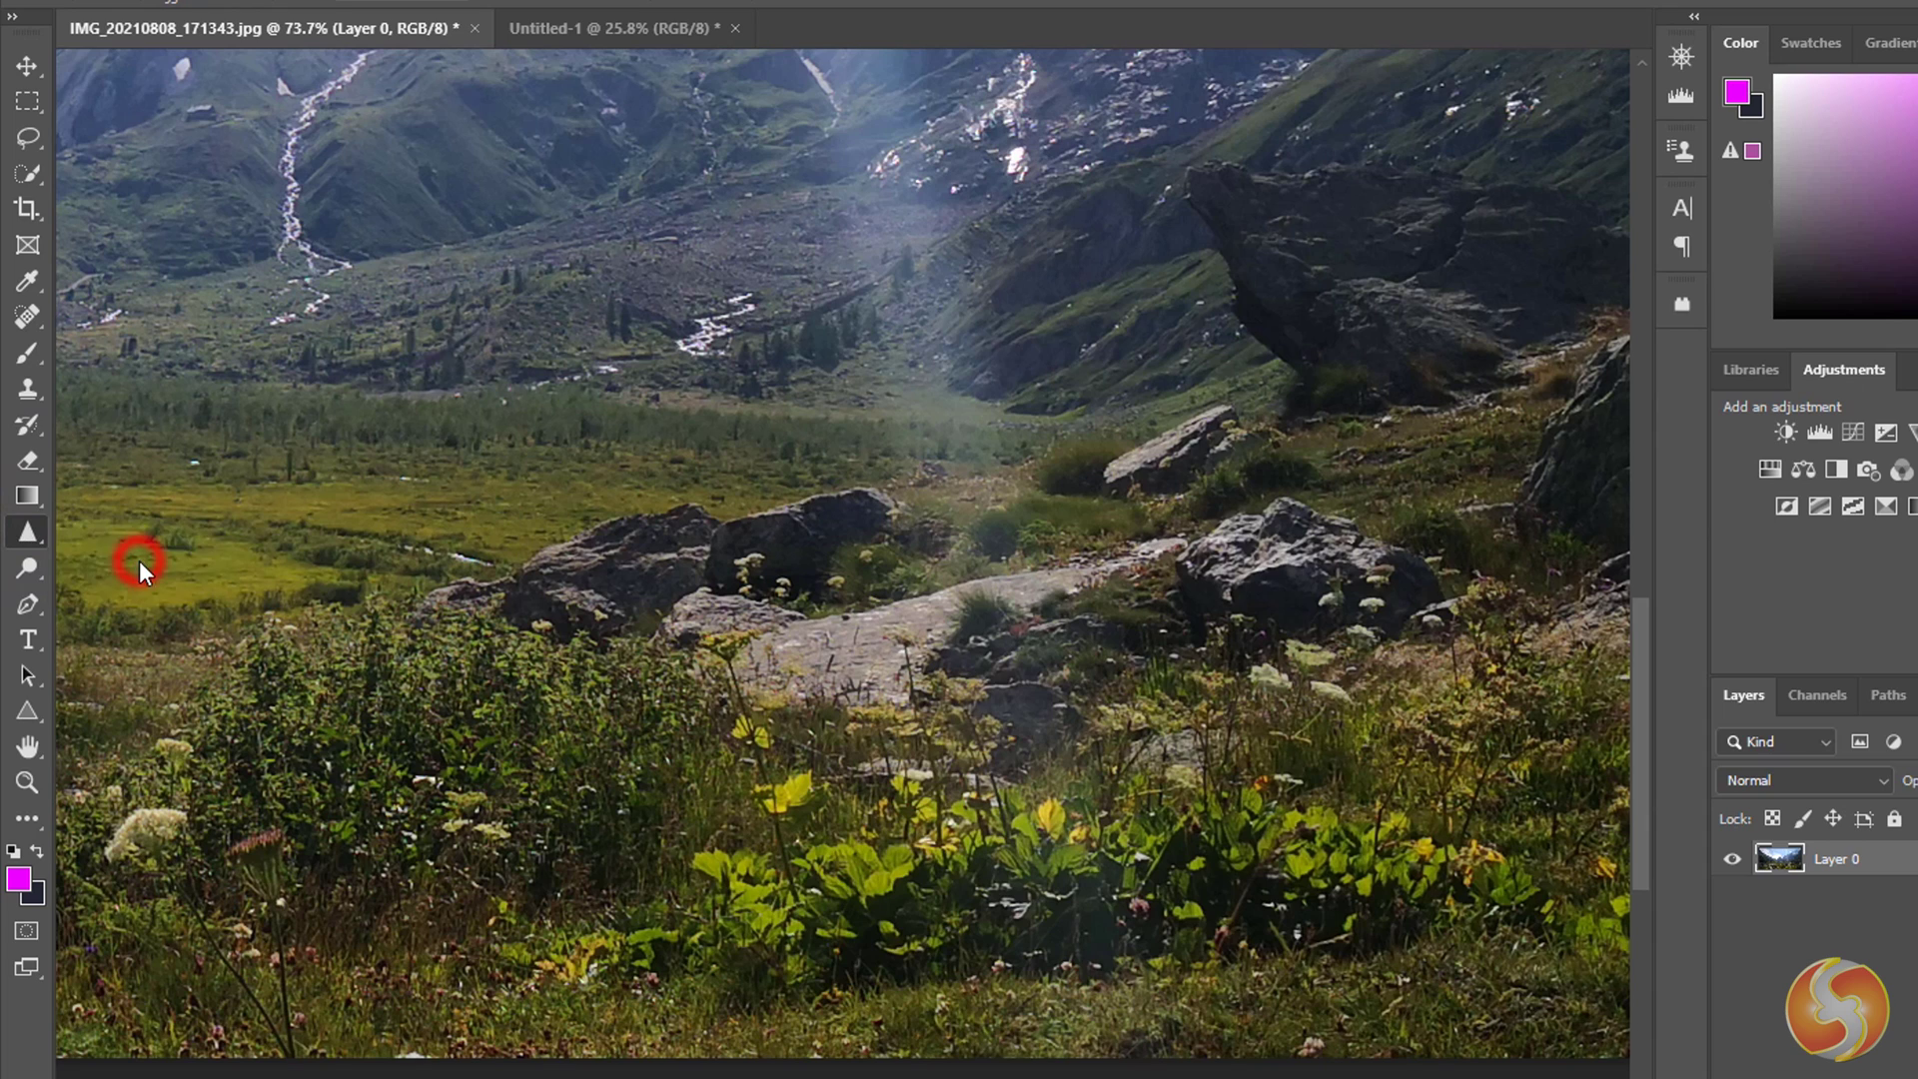
mouse_move(1019, 789)
mouse_down()
mouse_move(718, 925)
mouse_move(1051, 919)
mouse_move(1274, 799)
mouse_up()
key(ctrl+z)
Smudge the cloud's left edge into the sky with the Smudge Tool.
right_click(26, 531)
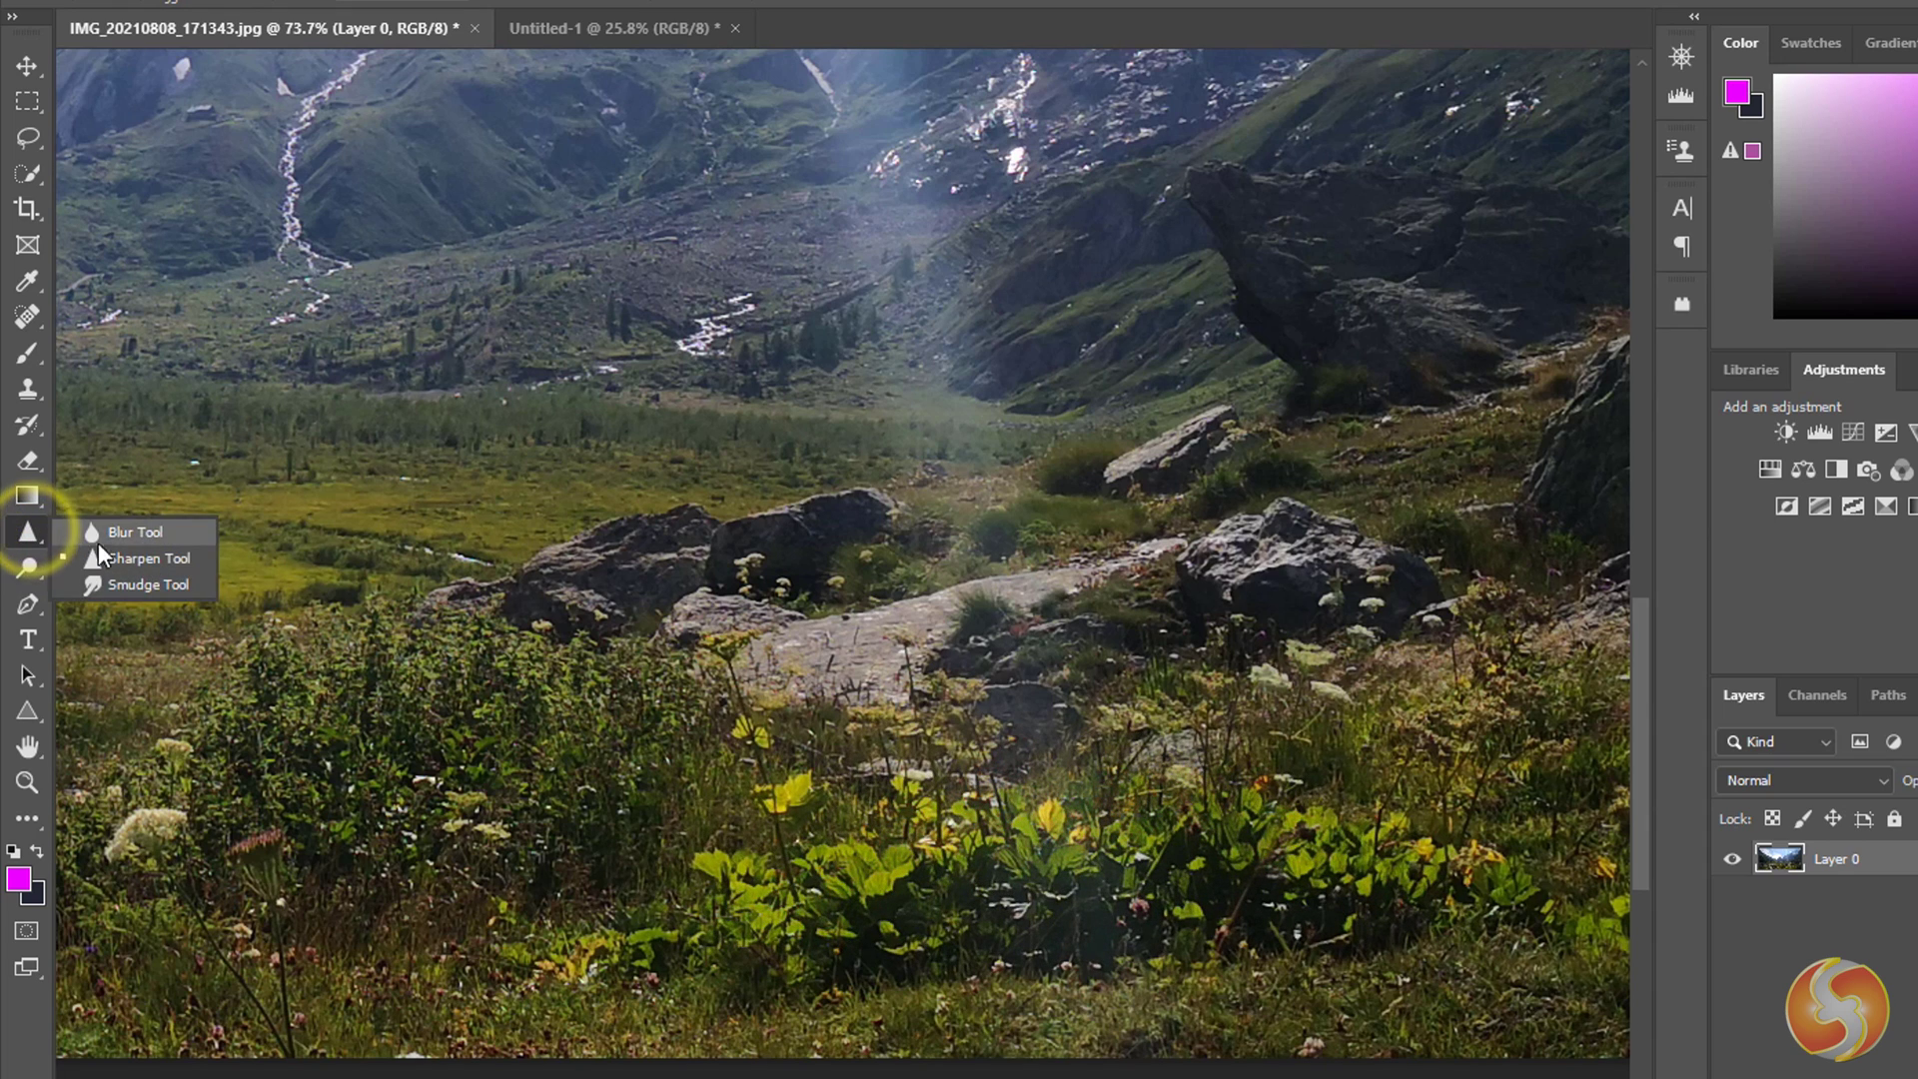
click(130, 584)
scroll(801, 758, up, 10)
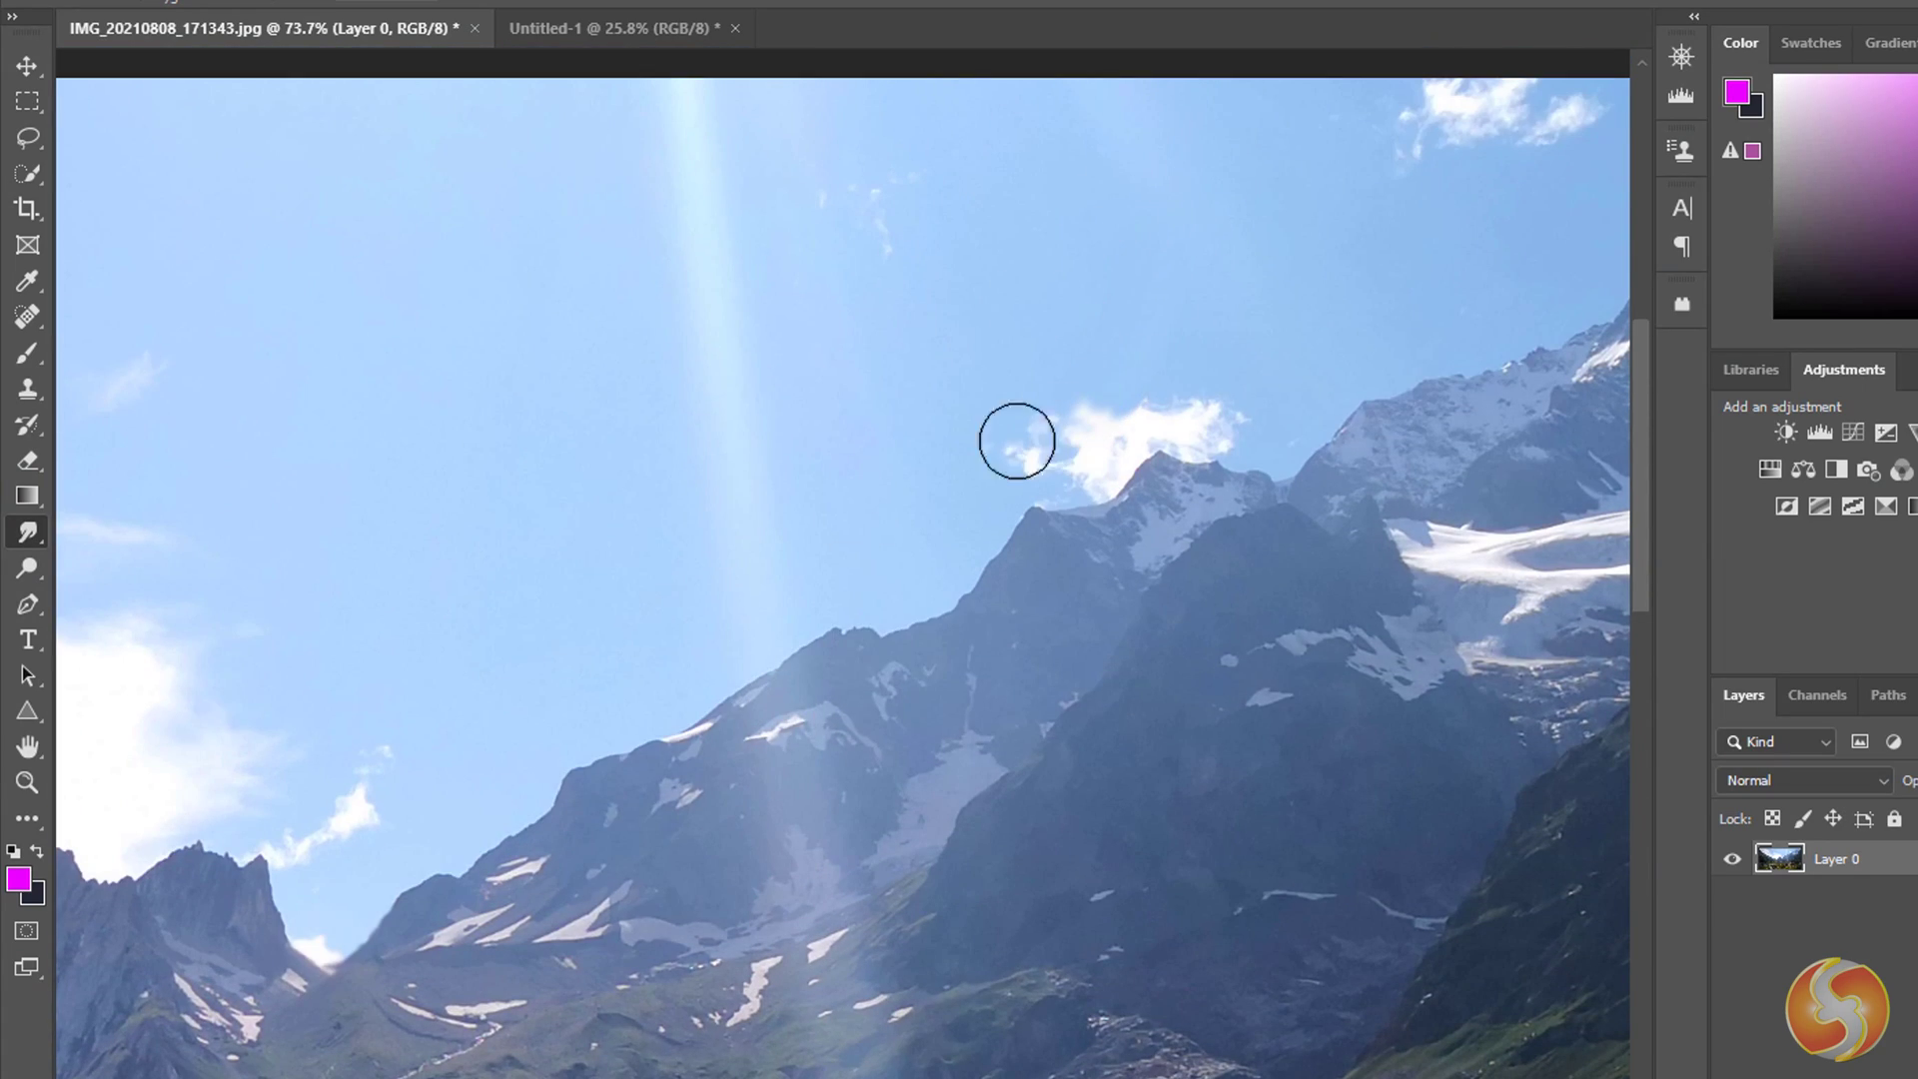
mouse_move(929, 441)
mouse_down()
mouse_move(1229, 406)
mouse_move(1203, 416)
mouse_move(1148, 380)
mouse_move(1109, 411)
mouse_up()
Darken the mountains and foreground with the Burn Tool, limiting its Range to Midtones.
right_click(28, 583)
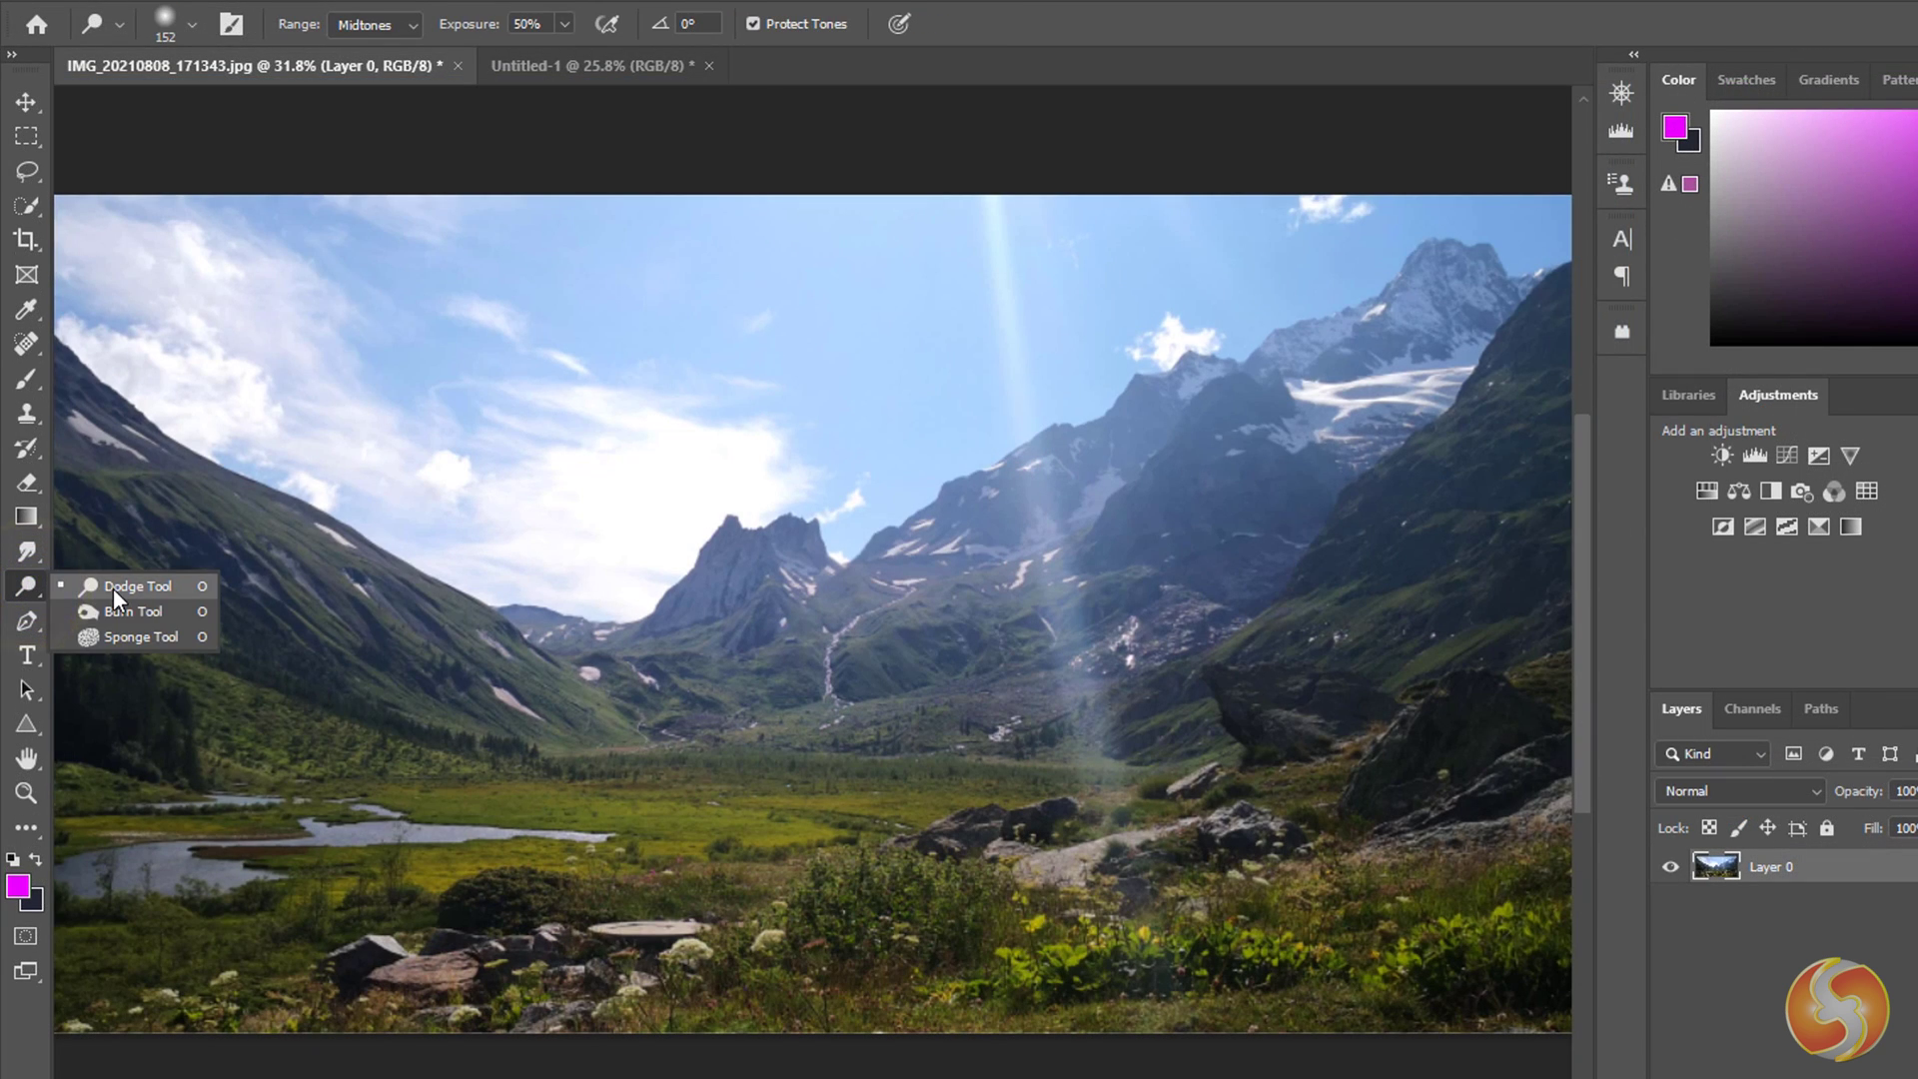
click(111, 587)
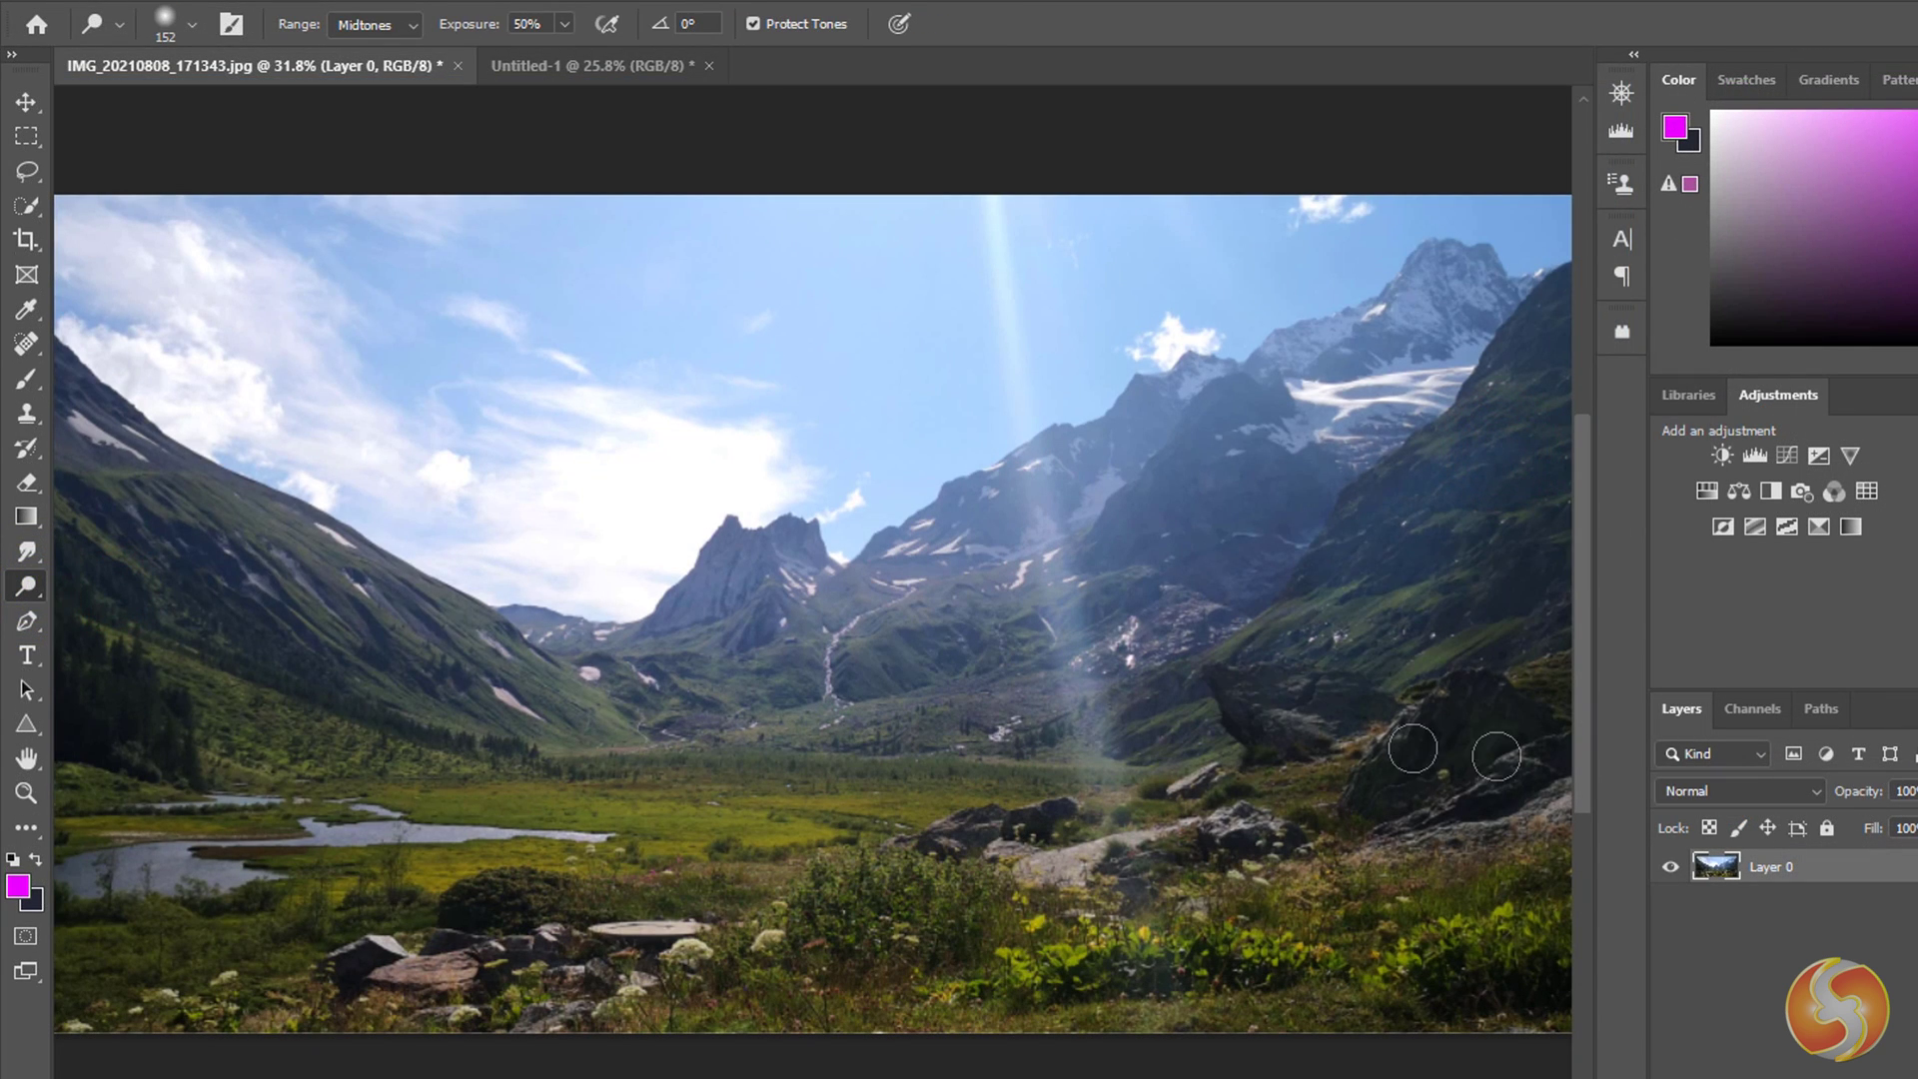
right_click(26, 586)
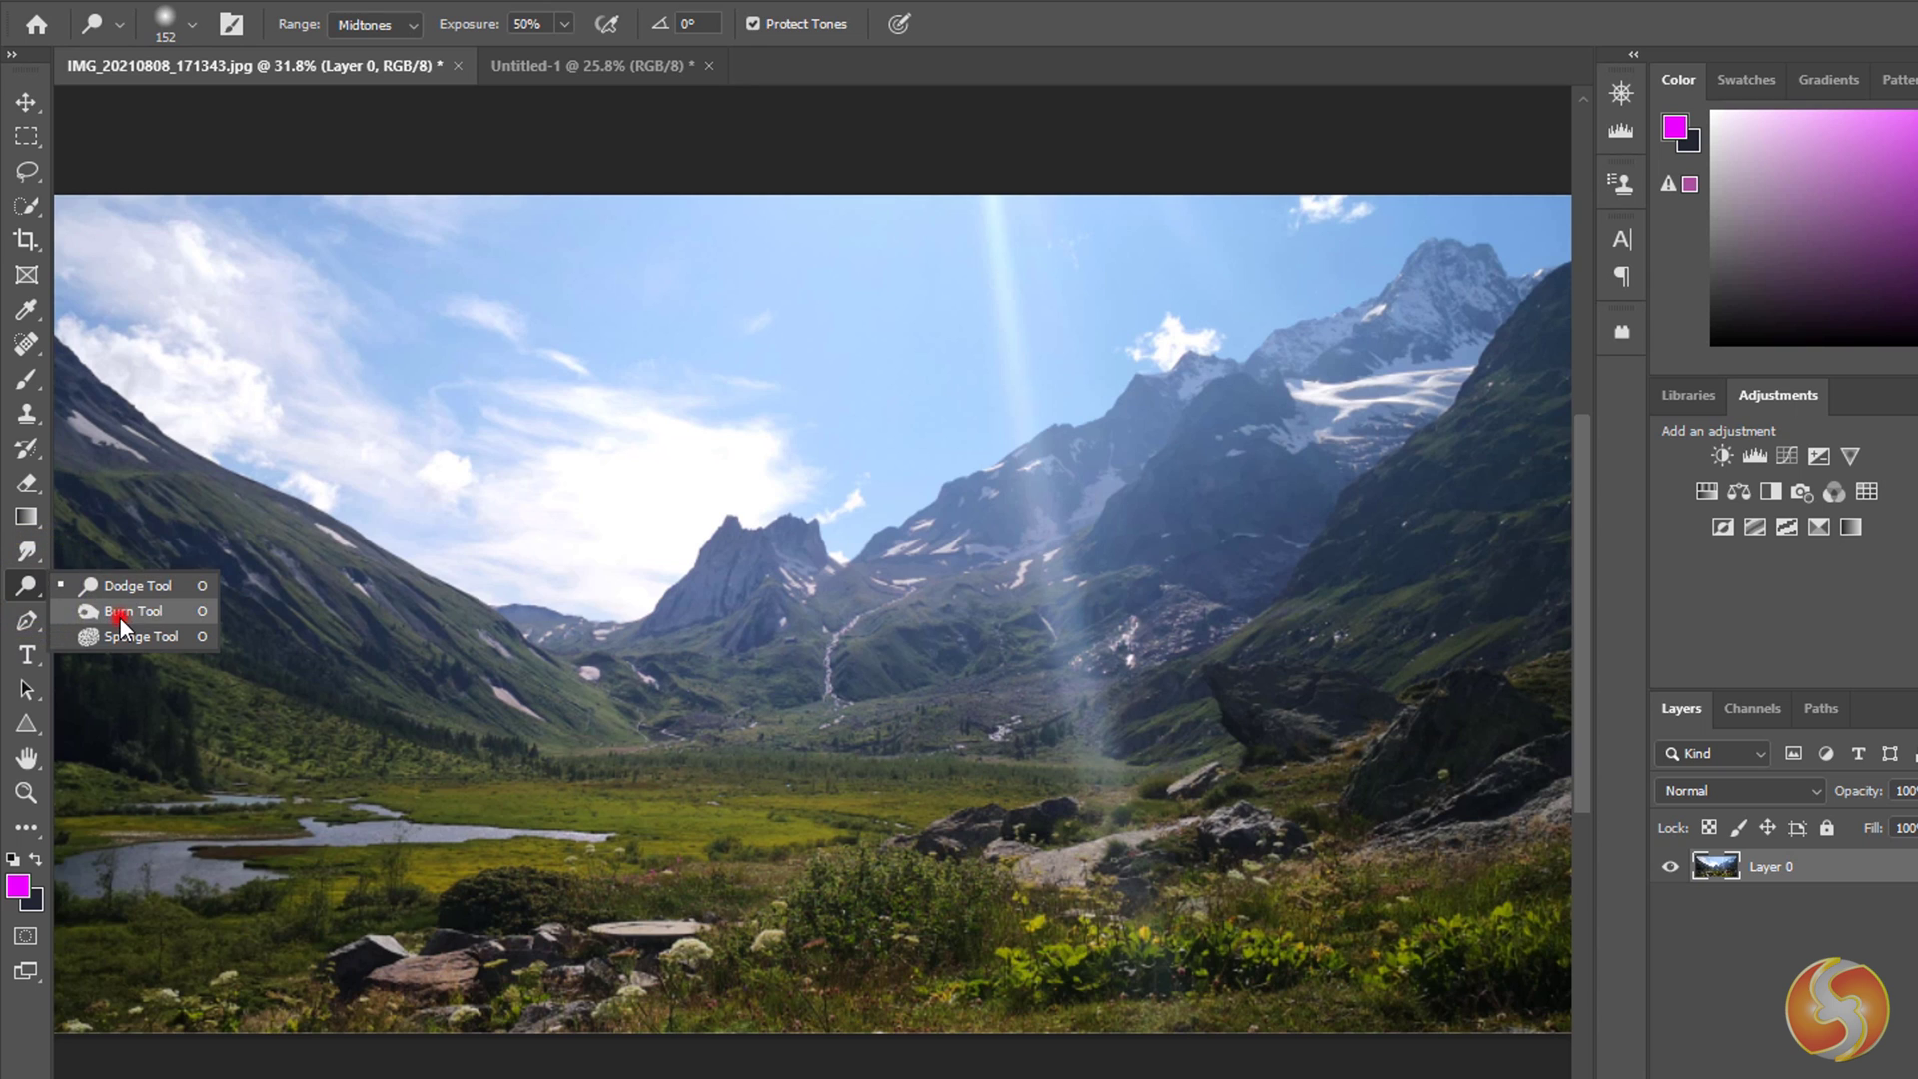
click(118, 615)
mouse_move(395, 275)
mouse_down()
mouse_move(410, 266)
mouse_move(484, 356)
mouse_move(462, 459)
mouse_move(1162, 560)
mouse_up()
key(ctrl+z)
click(398, 24)
click(400, 64)
mouse_move(399, 236)
mouse_down()
mouse_move(1126, 286)
mouse_move(1224, 417)
mouse_move(659, 590)
mouse_move(570, 689)
mouse_up()
click(374, 24)
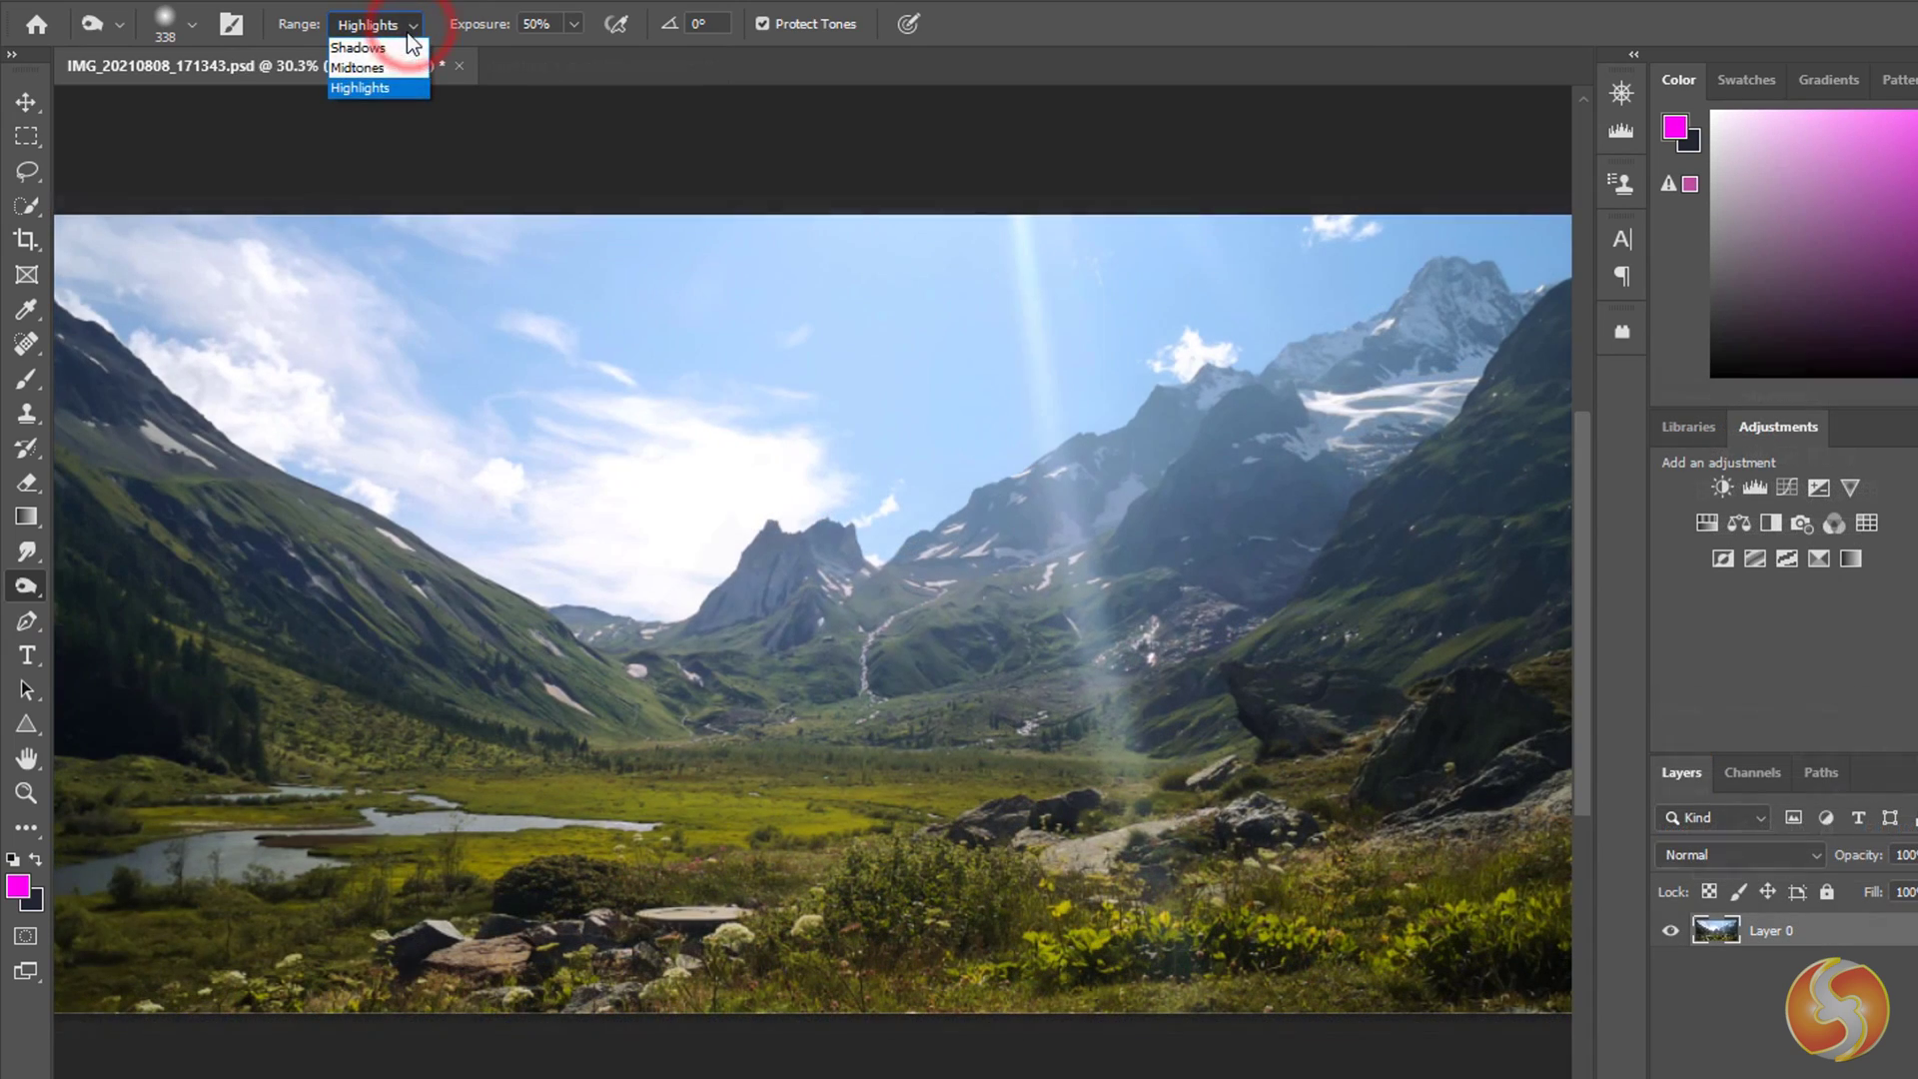
mouse_move(363, 287)
mouse_down()
mouse_move(963, 300)
mouse_move(343, 419)
mouse_move(1169, 759)
mouse_move(1219, 889)
mouse_up()
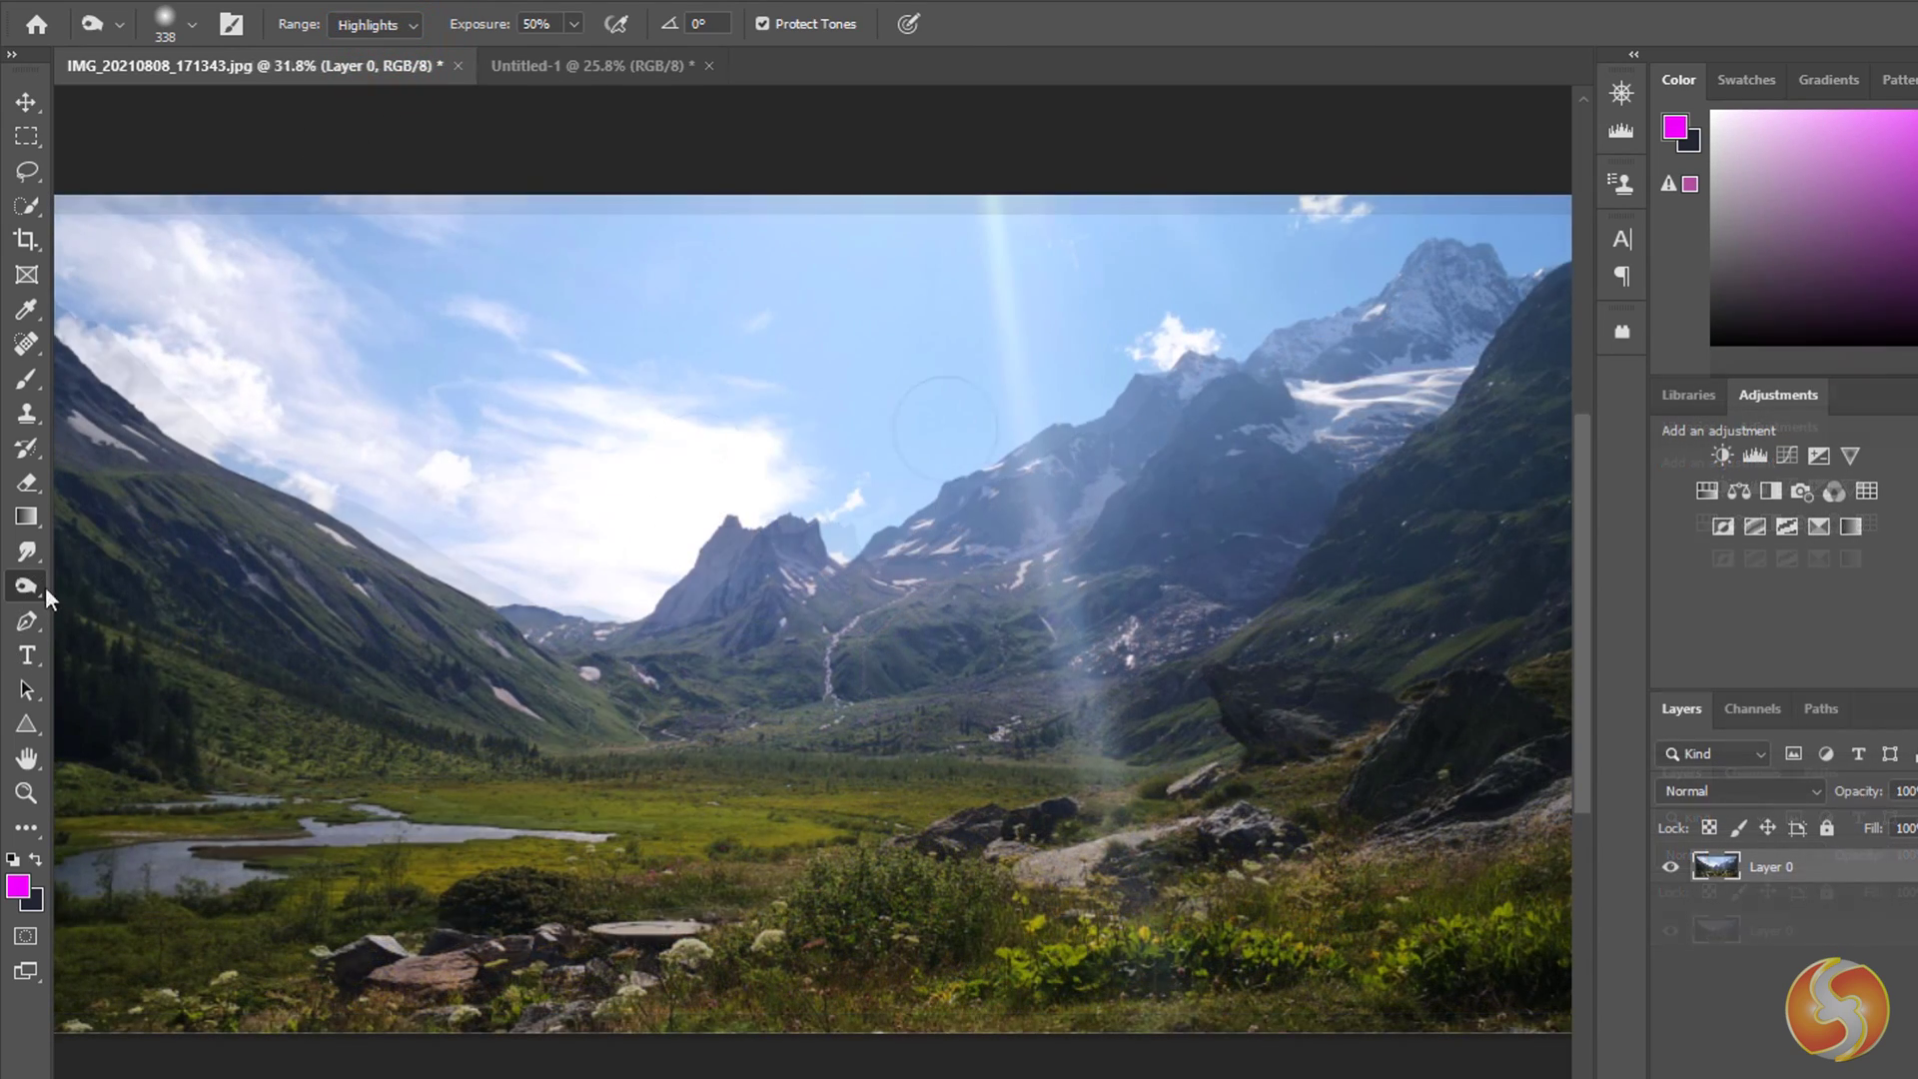
Desaturate the sky with the Sponge Tool, then erase a large sky patch to transparency.
right_click(26, 586)
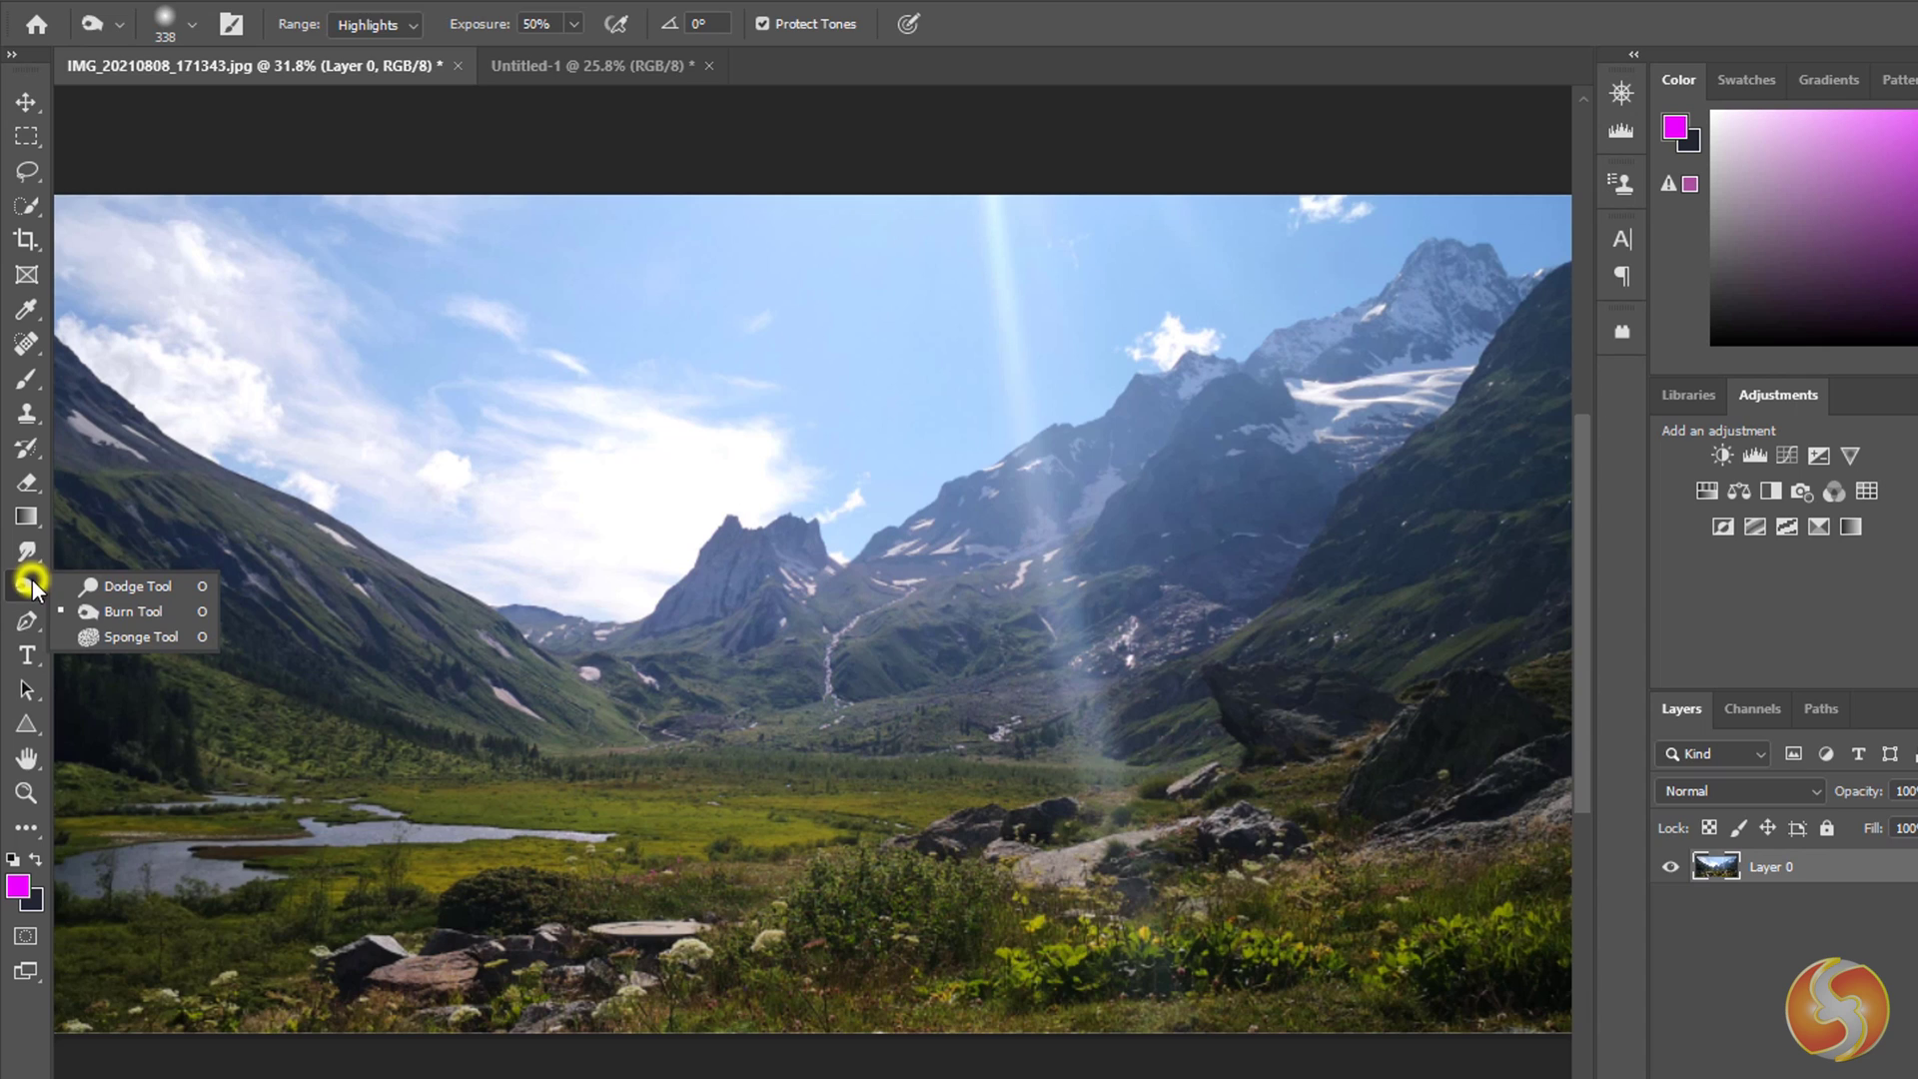
click(114, 639)
click(415, 26)
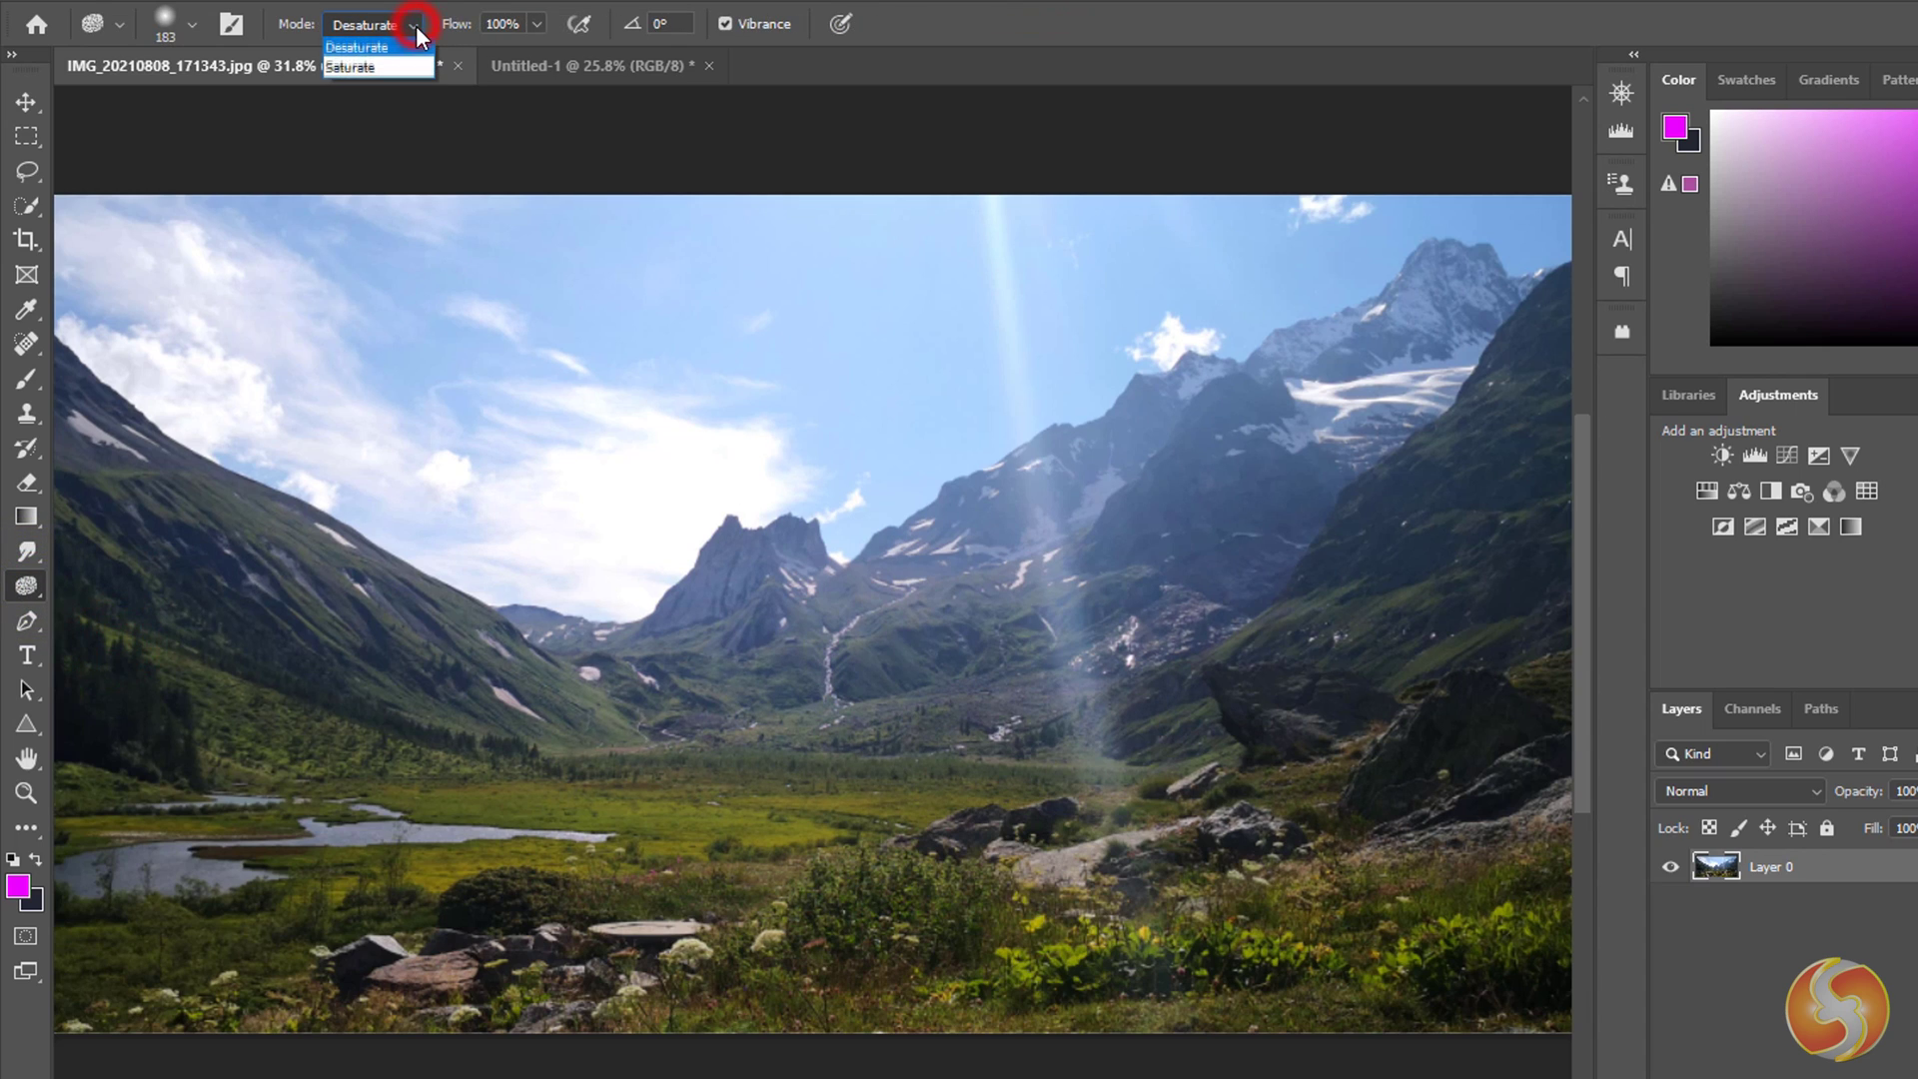
click(394, 64)
mouse_move(731, 350)
mouse_down()
mouse_move(1169, 372)
mouse_move(1006, 509)
mouse_move(705, 651)
mouse_up()
key(ctrl+z)
click(408, 26)
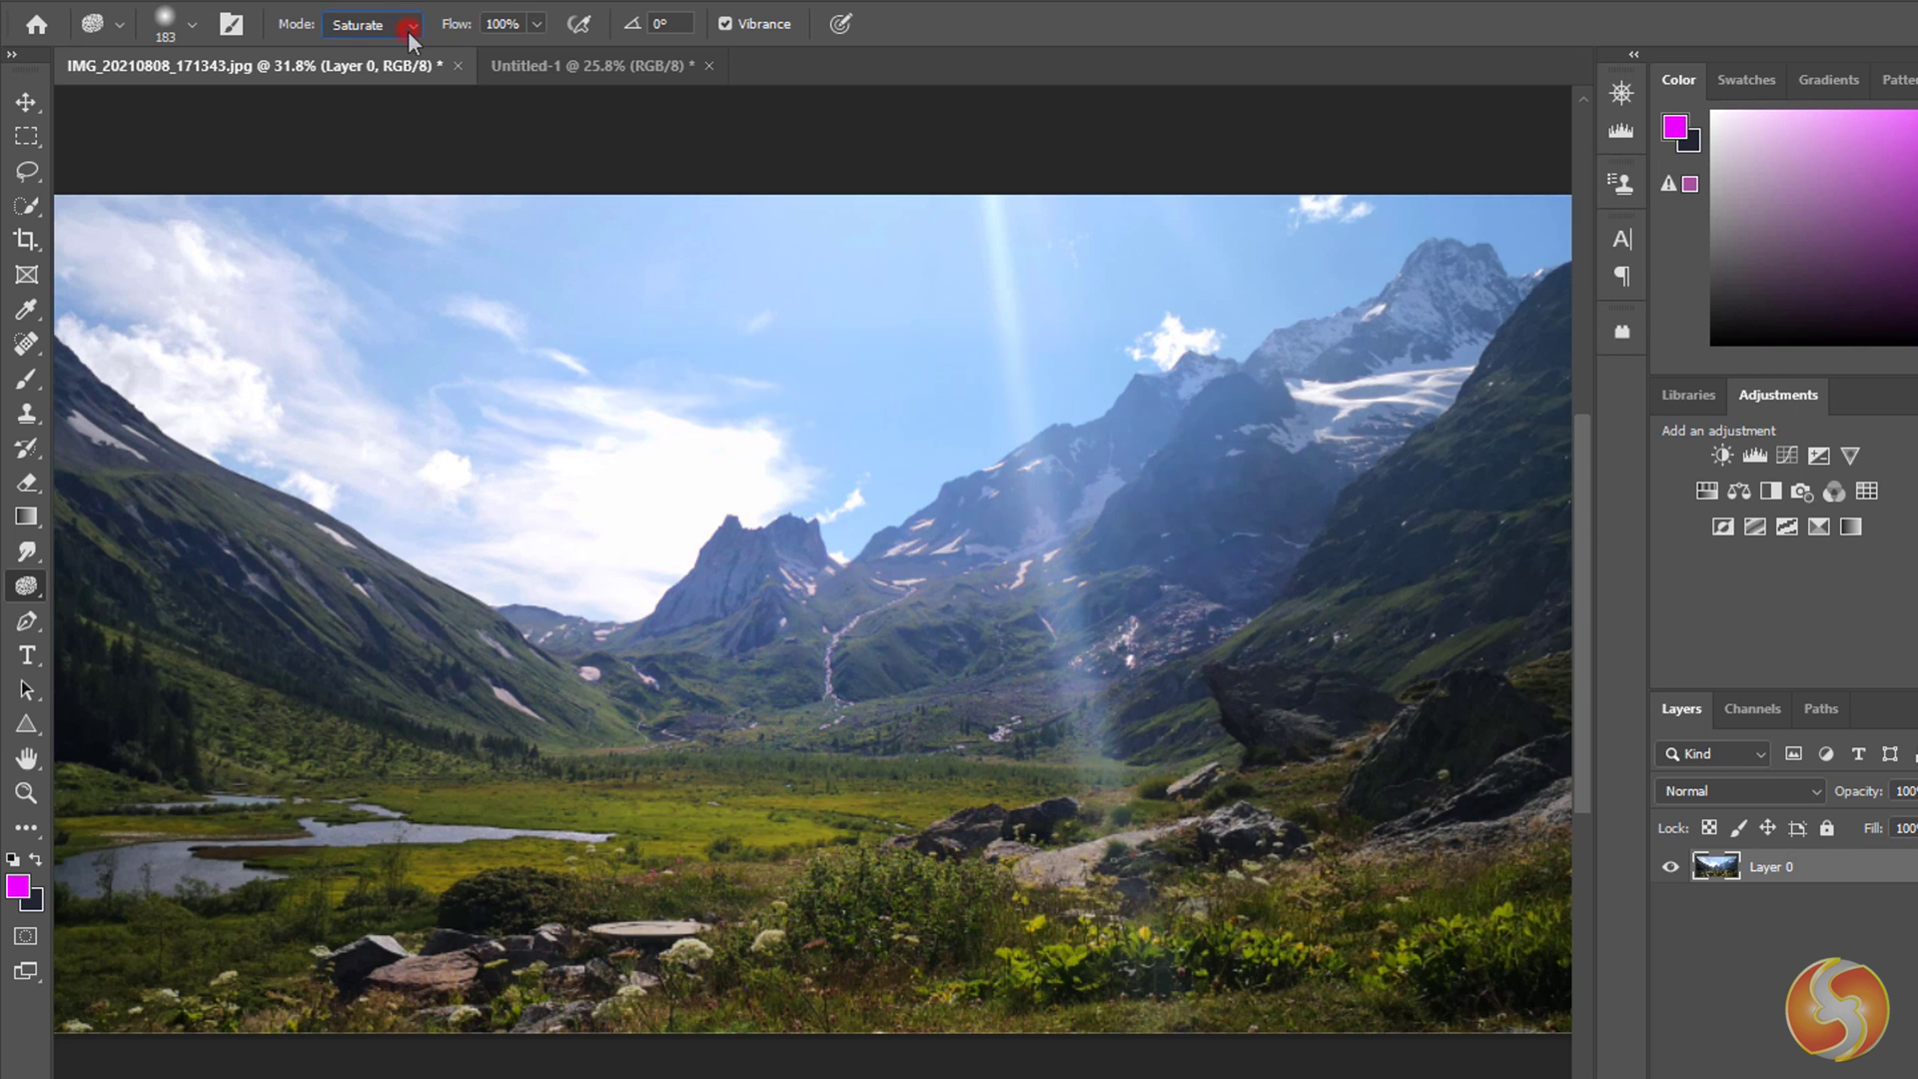
click(384, 46)
mouse_move(426, 456)
mouse_down()
mouse_move(518, 381)
mouse_move(473, 511)
mouse_move(597, 579)
mouse_up()
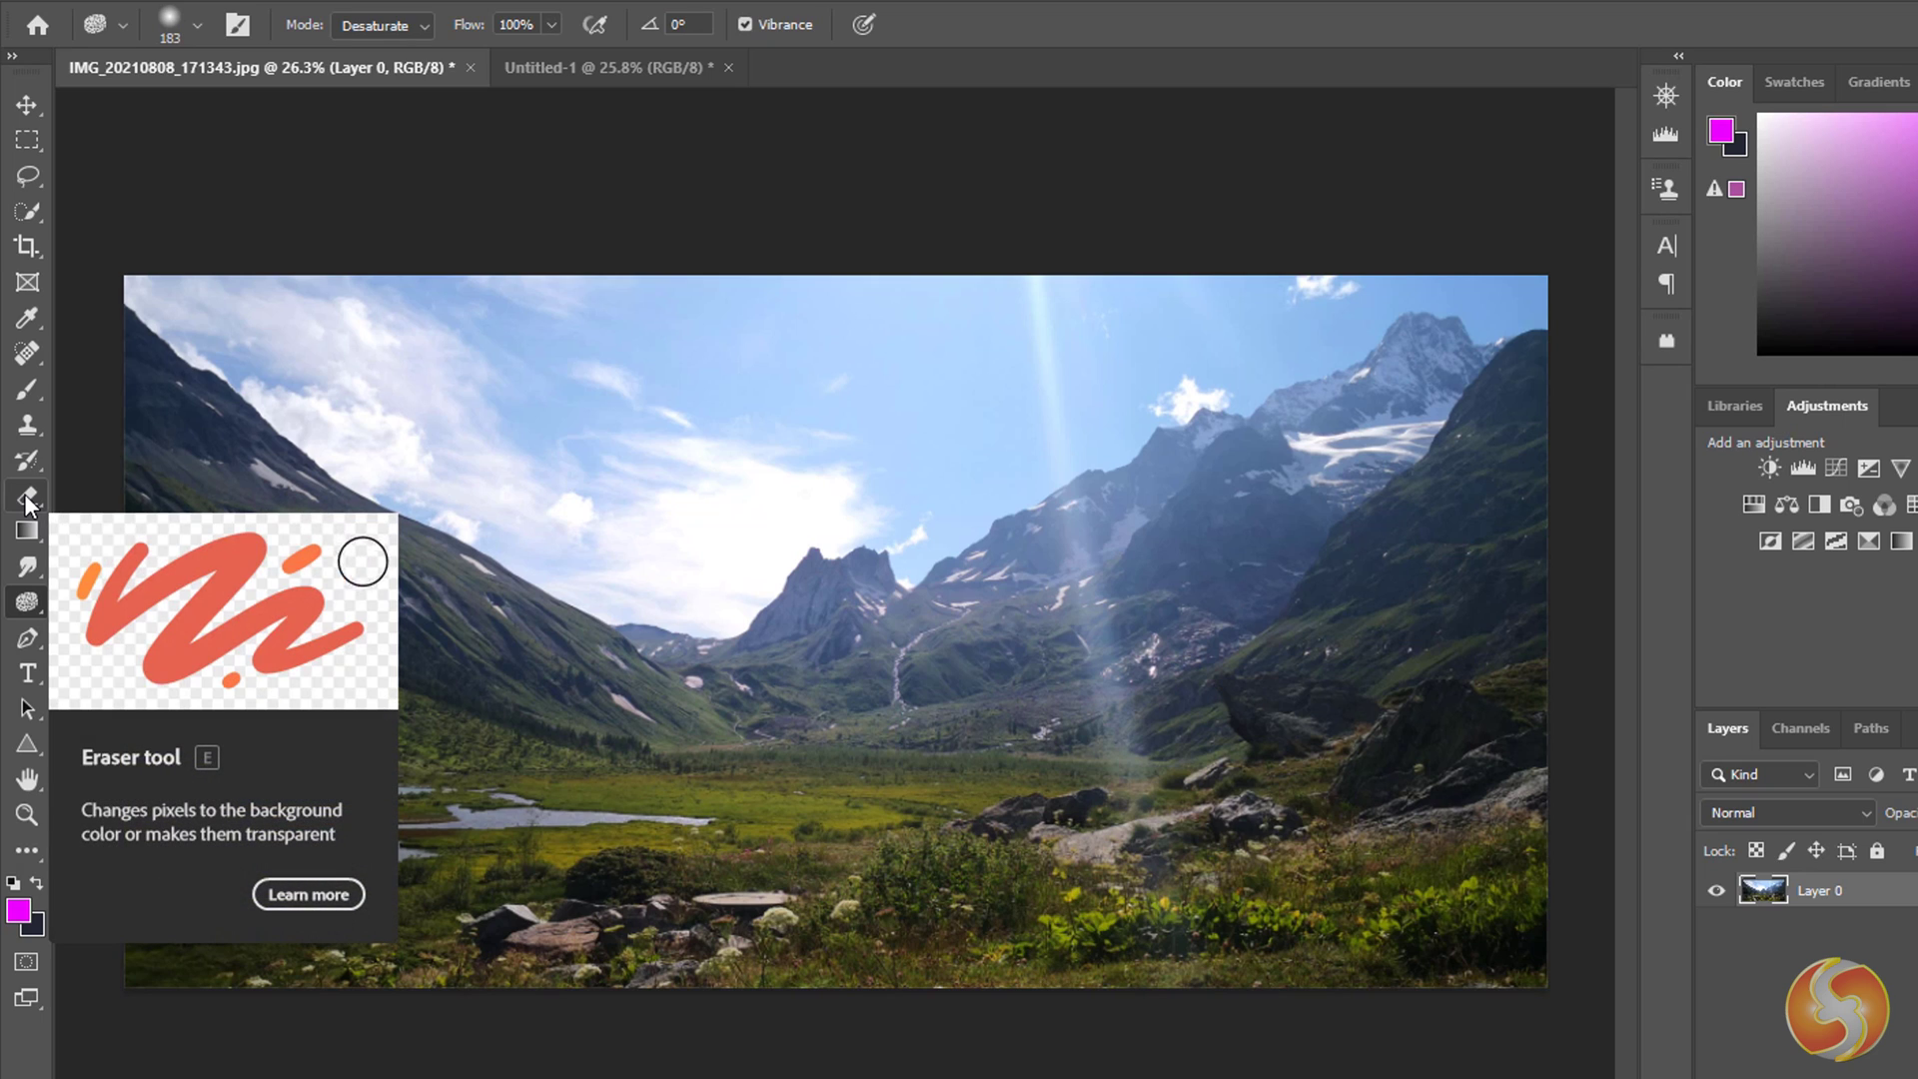
click(27, 498)
mouse_move(541, 395)
mouse_down()
mouse_move(855, 385)
mouse_move(581, 439)
mouse_move(876, 460)
mouse_move(631, 542)
mouse_move(737, 566)
mouse_move(885, 462)
mouse_up()
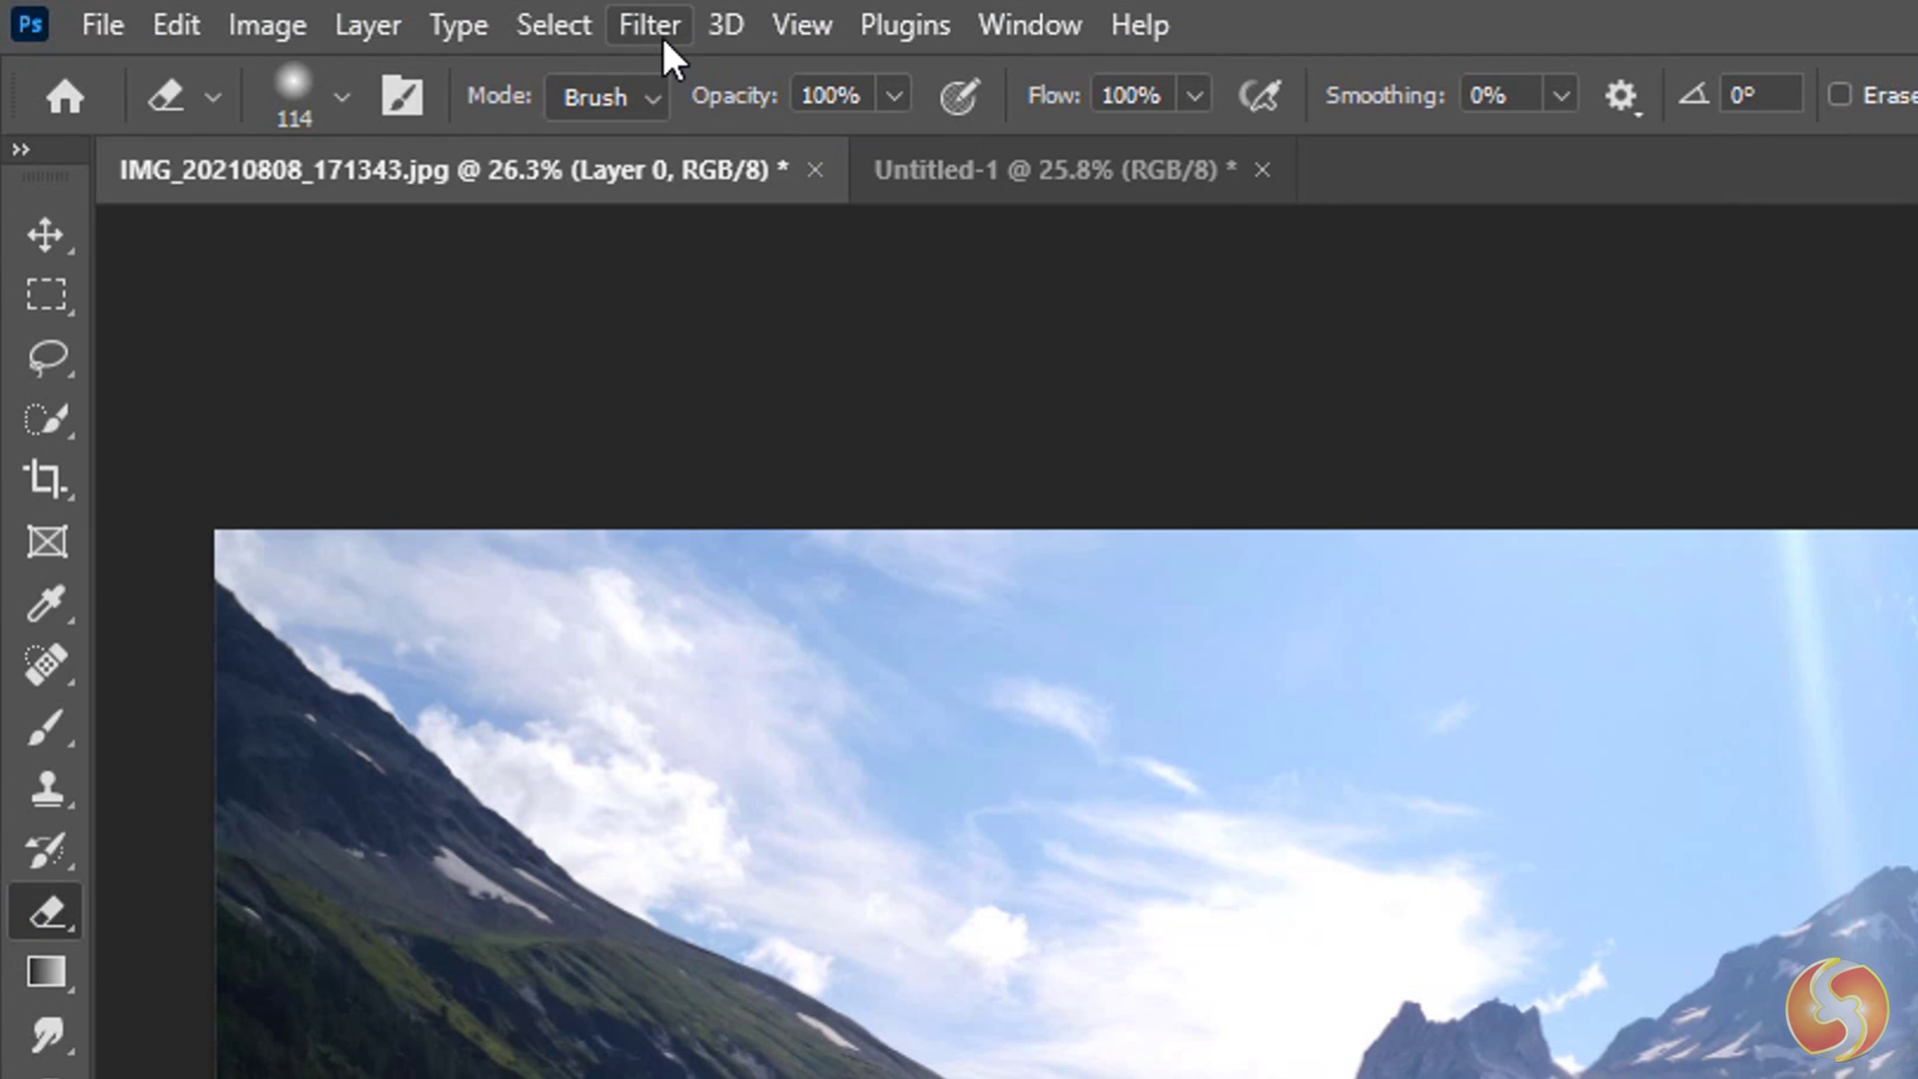
In Camera Raw Filter, set Exposure +0.15, lift a tone-curve point, and tint the midtones.
click(662, 34)
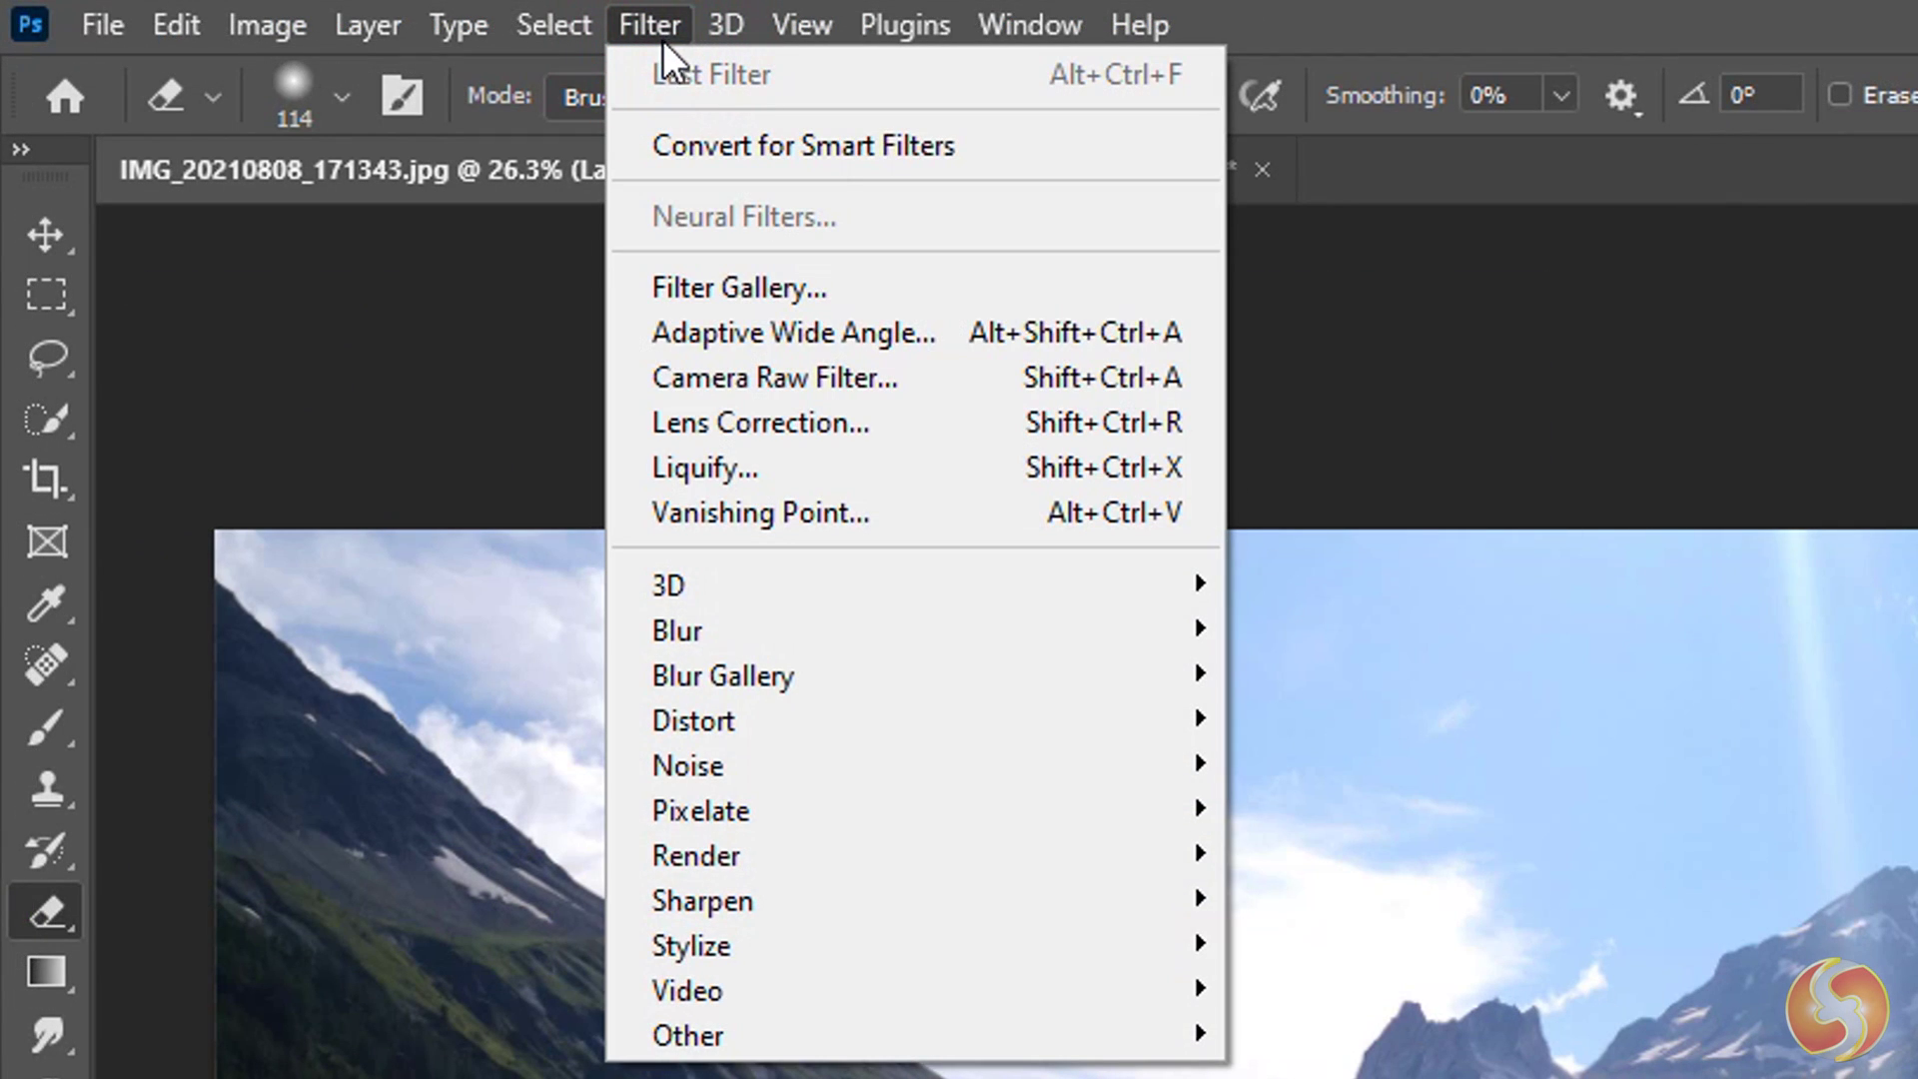
click(961, 376)
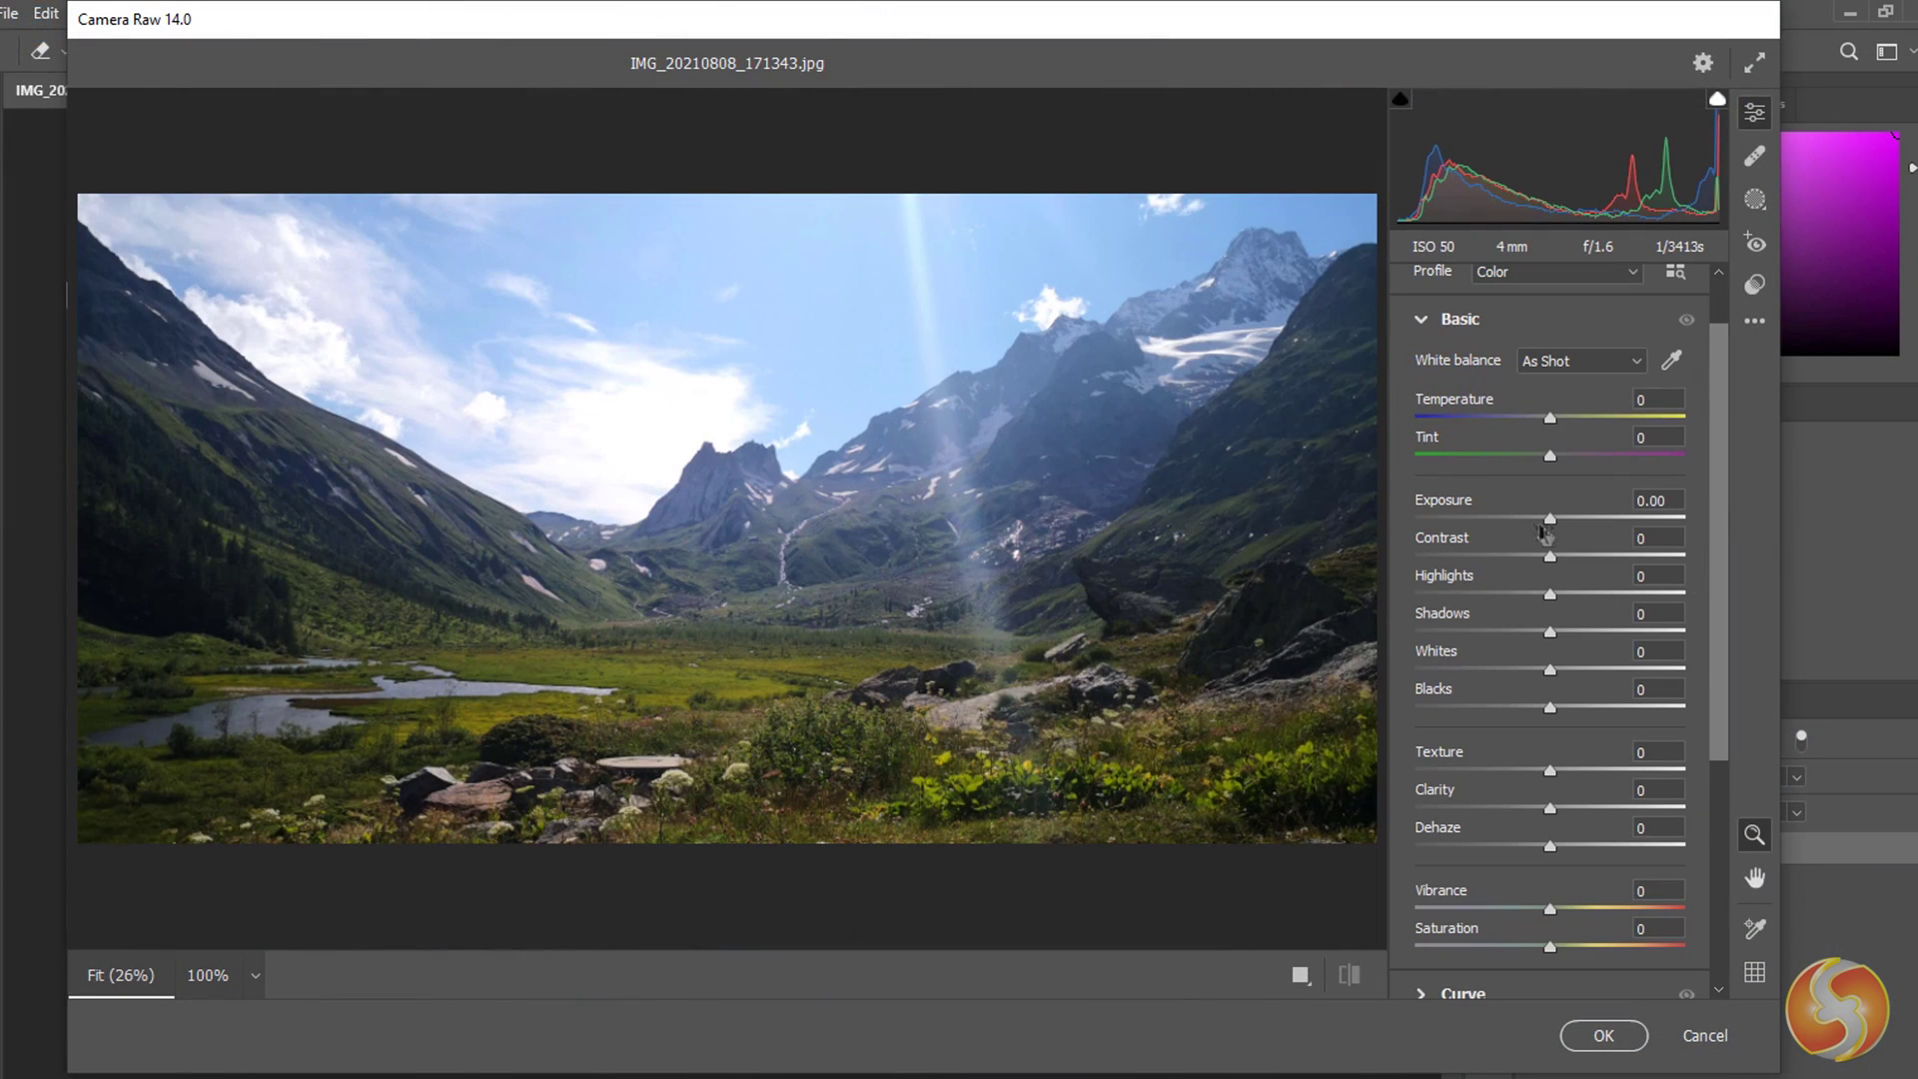
drag(1547, 519, 1555, 604)
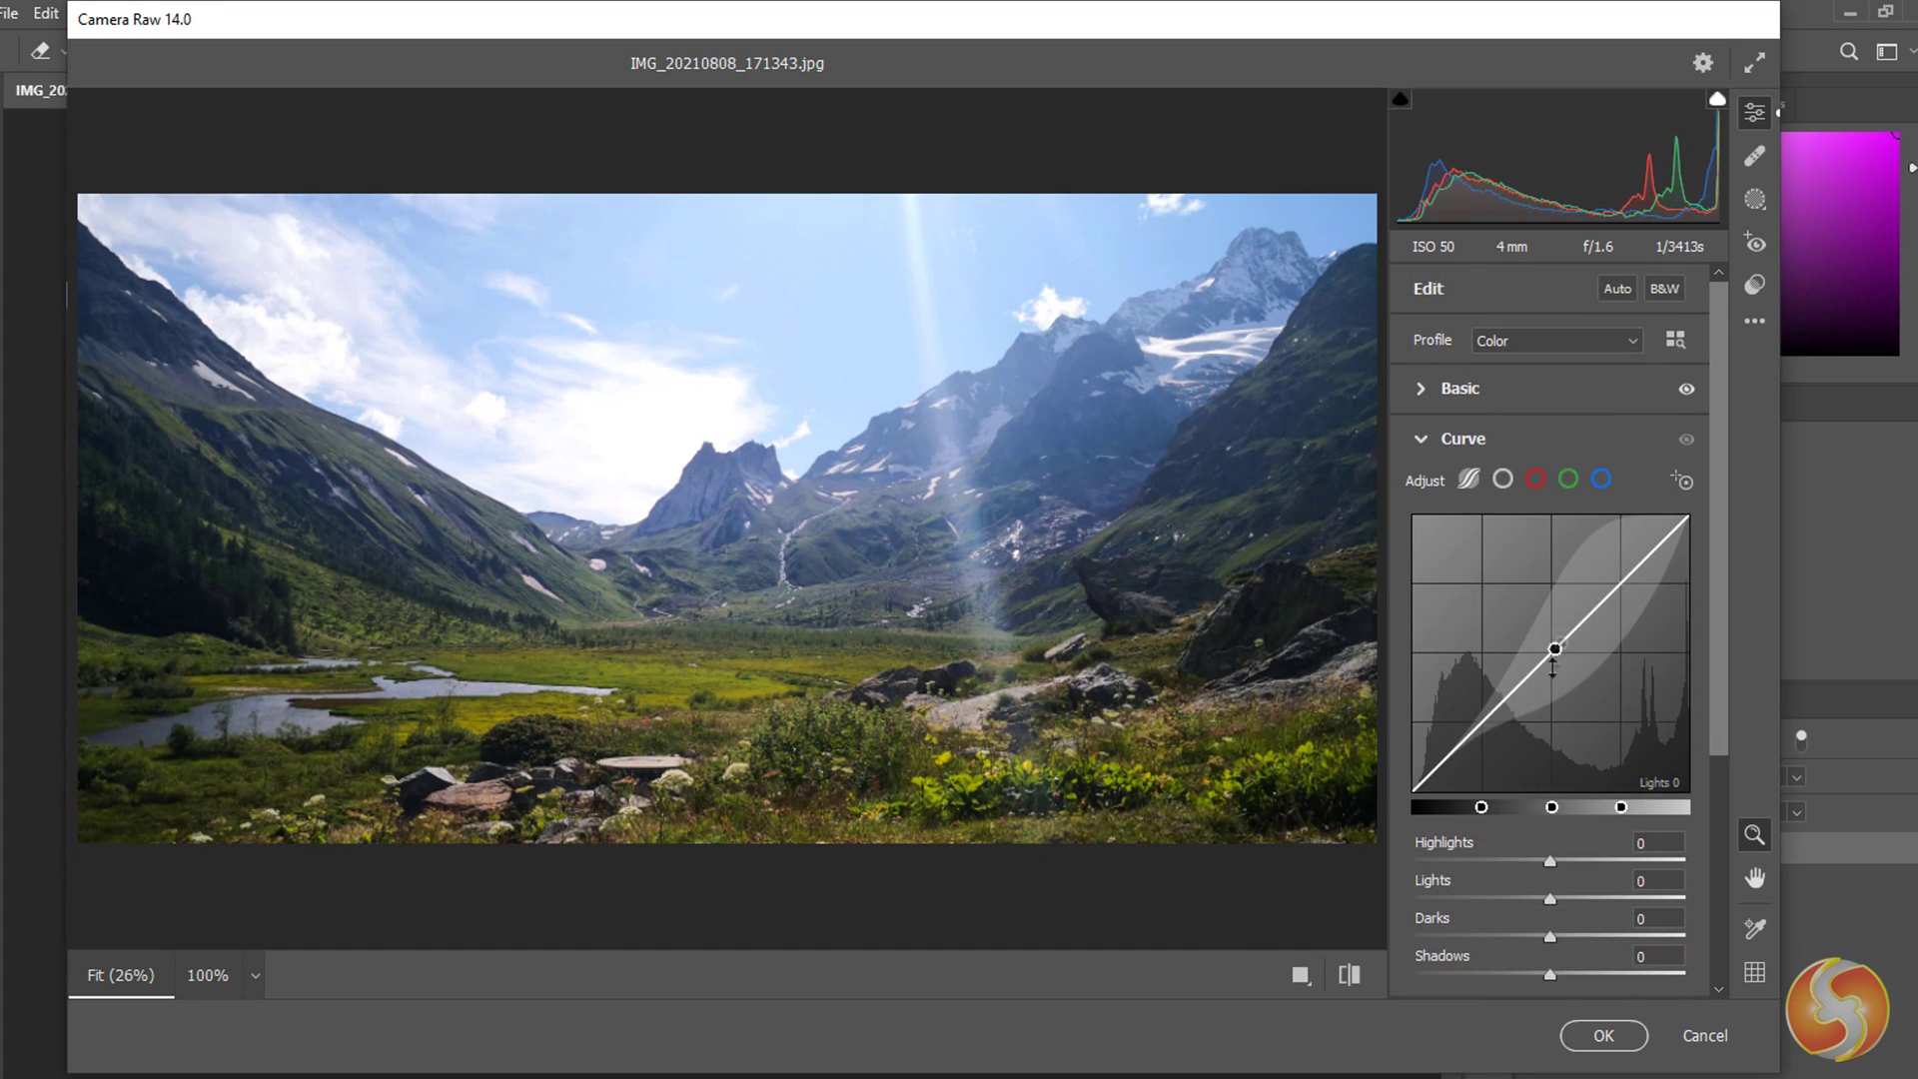
click(1564, 637)
drag(1564, 638, 1567, 613)
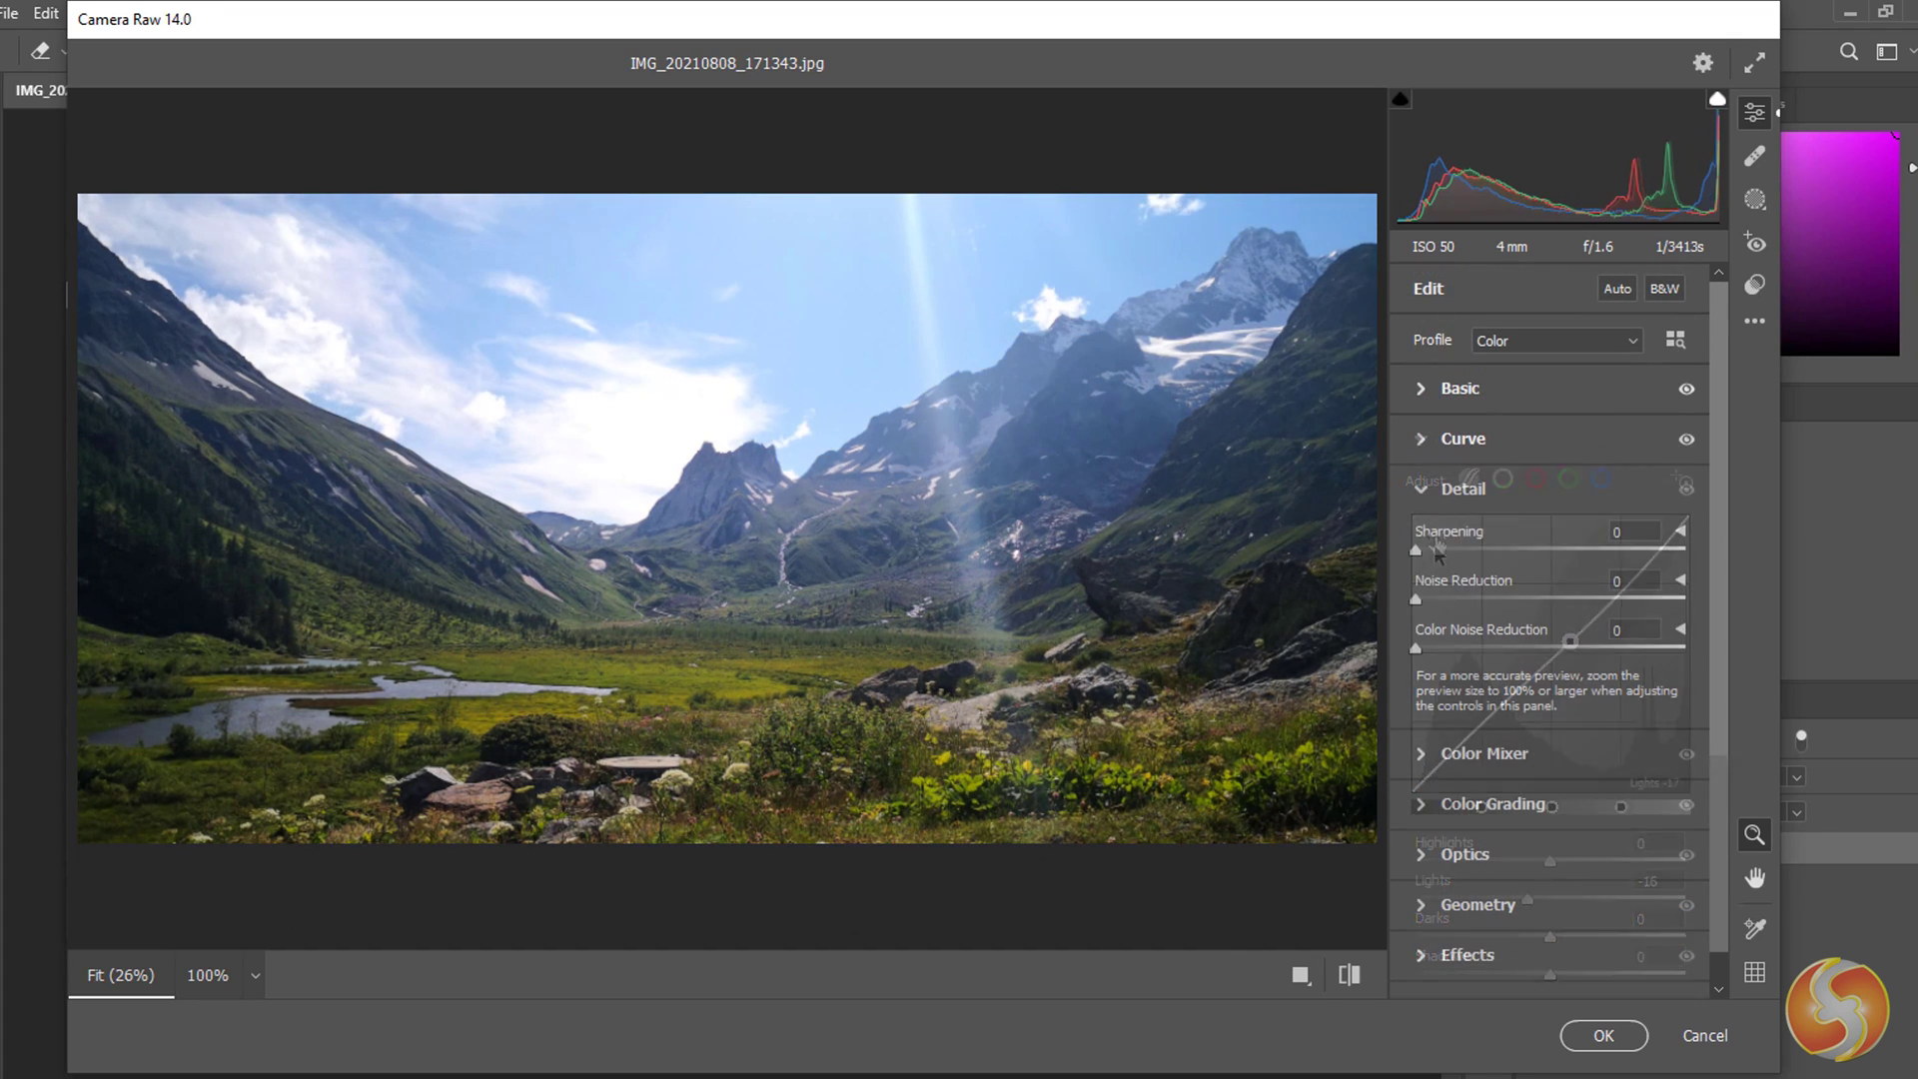
click(1417, 601)
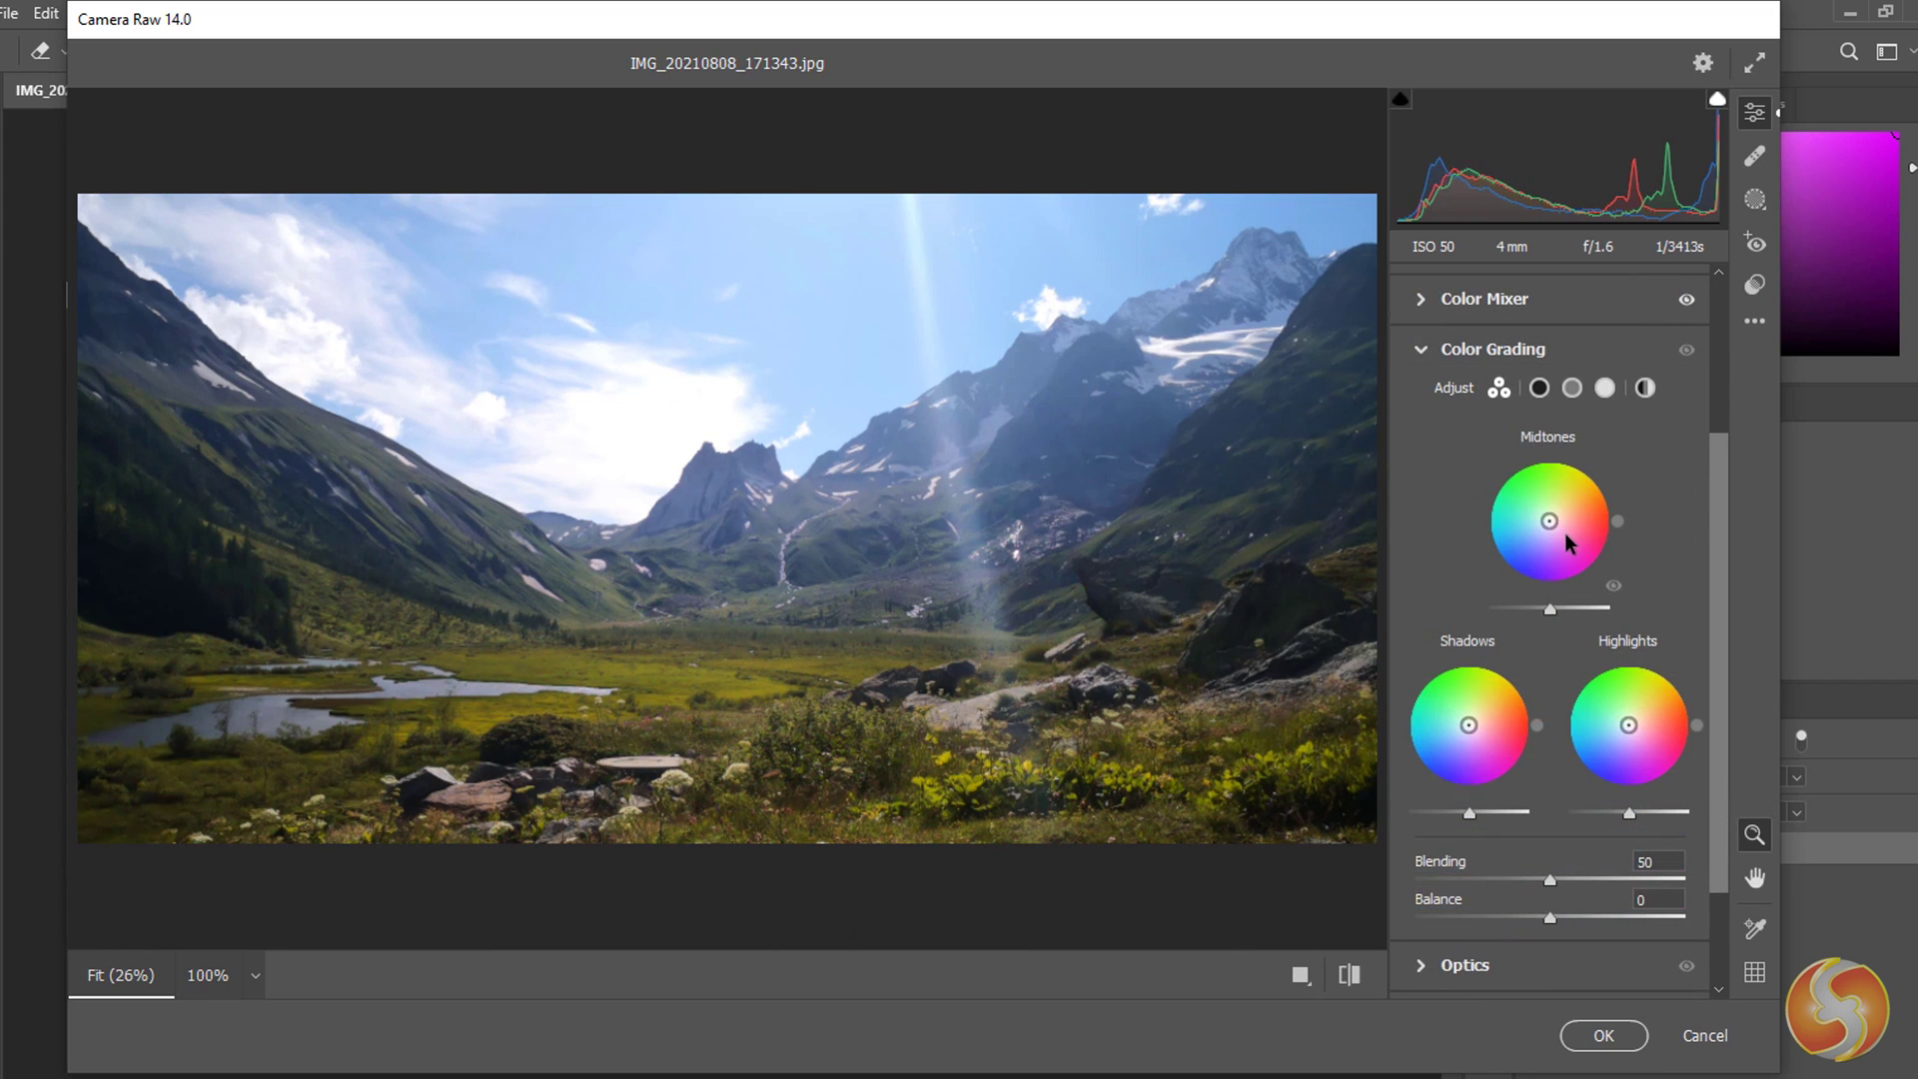
drag(1564, 521, 1559, 520)
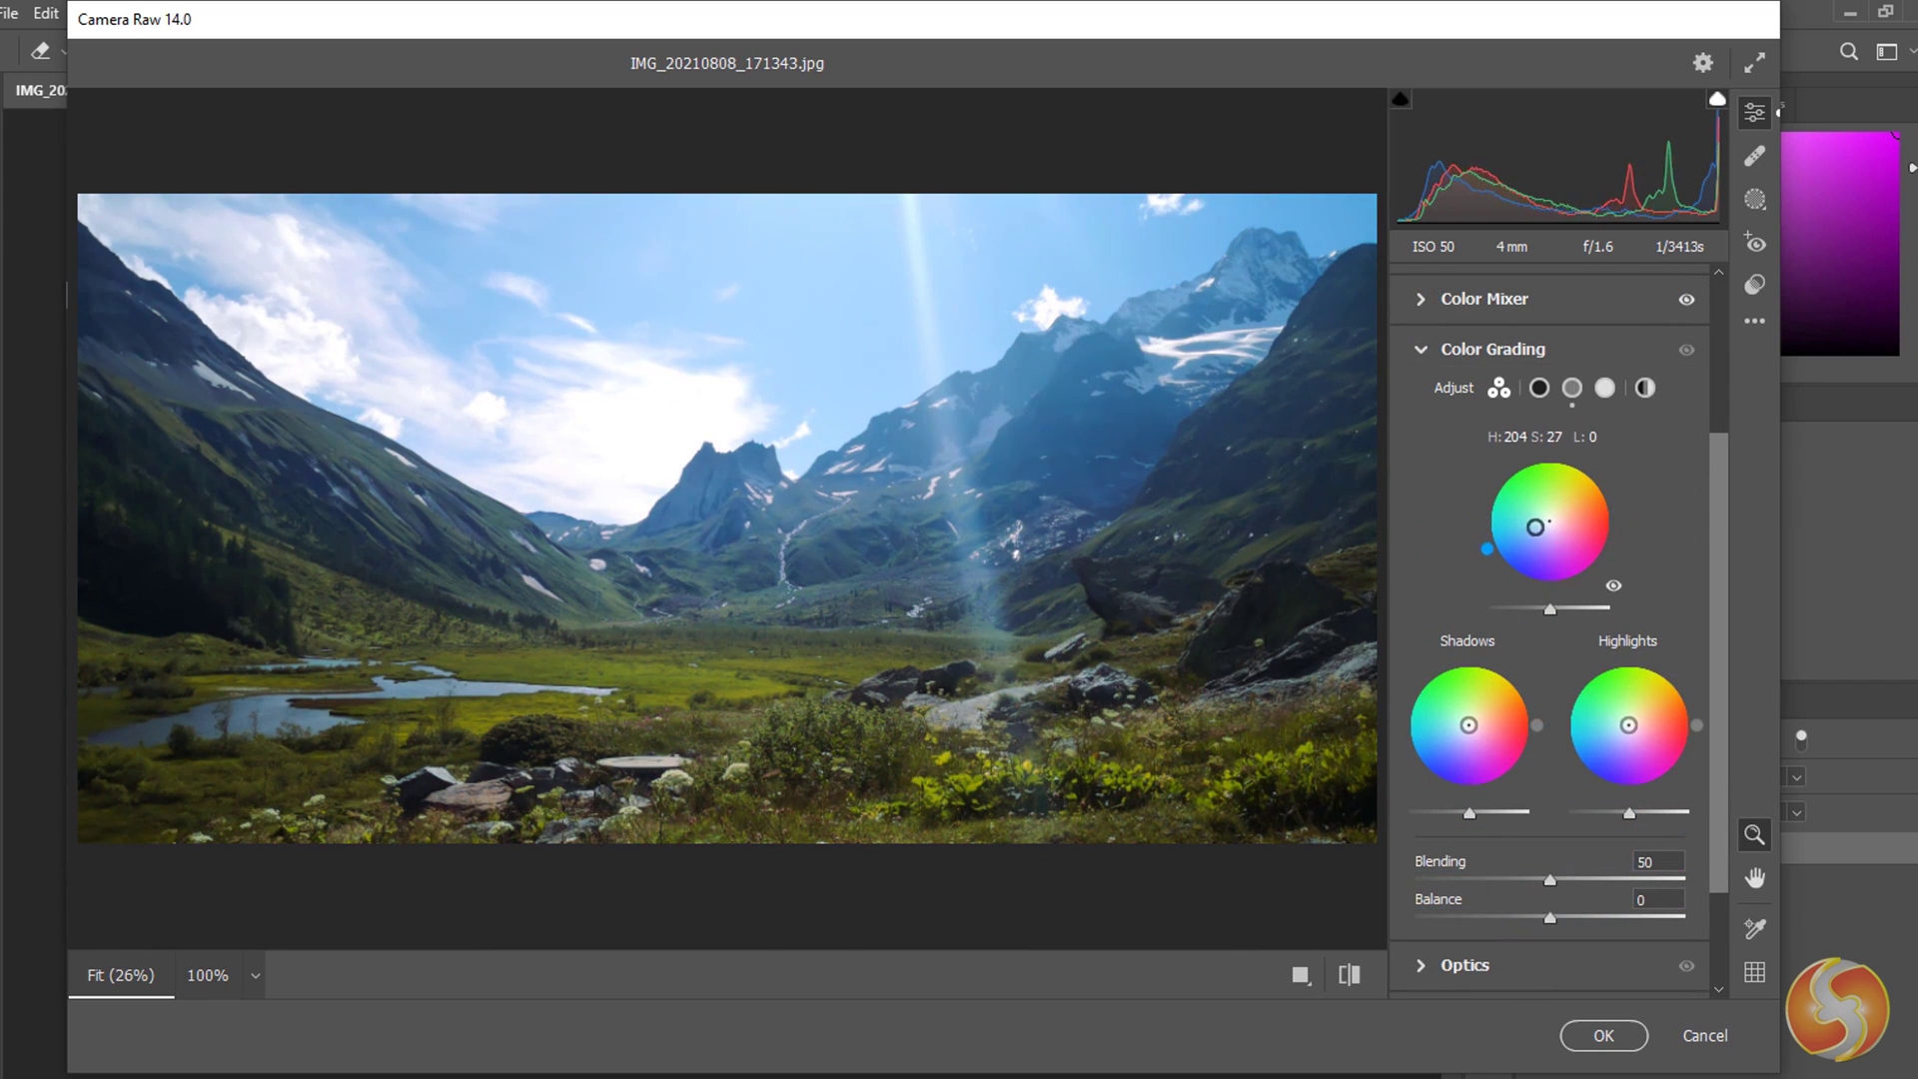
Fine-tune the midtone hue, then preview two Landscape Mixer presets in Neural Filters.
drag(1556, 523, 1554, 526)
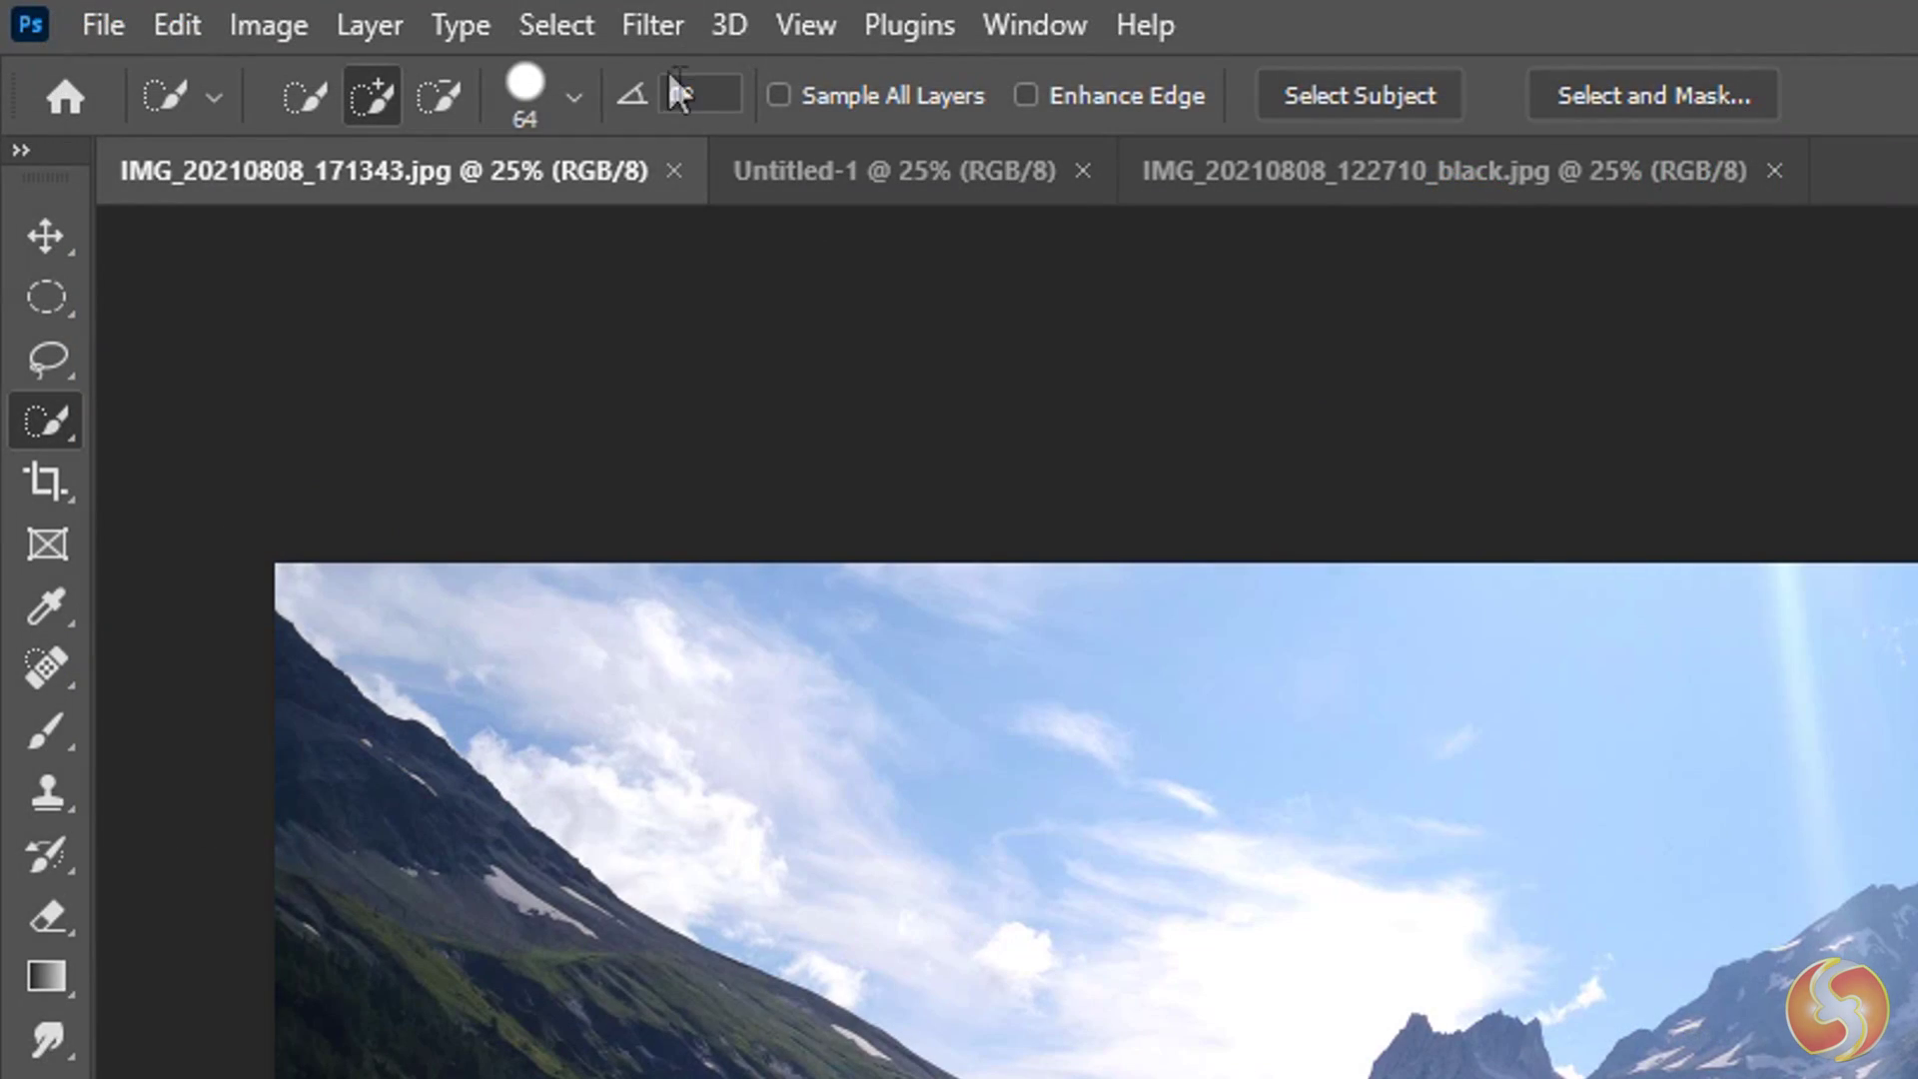
click(645, 25)
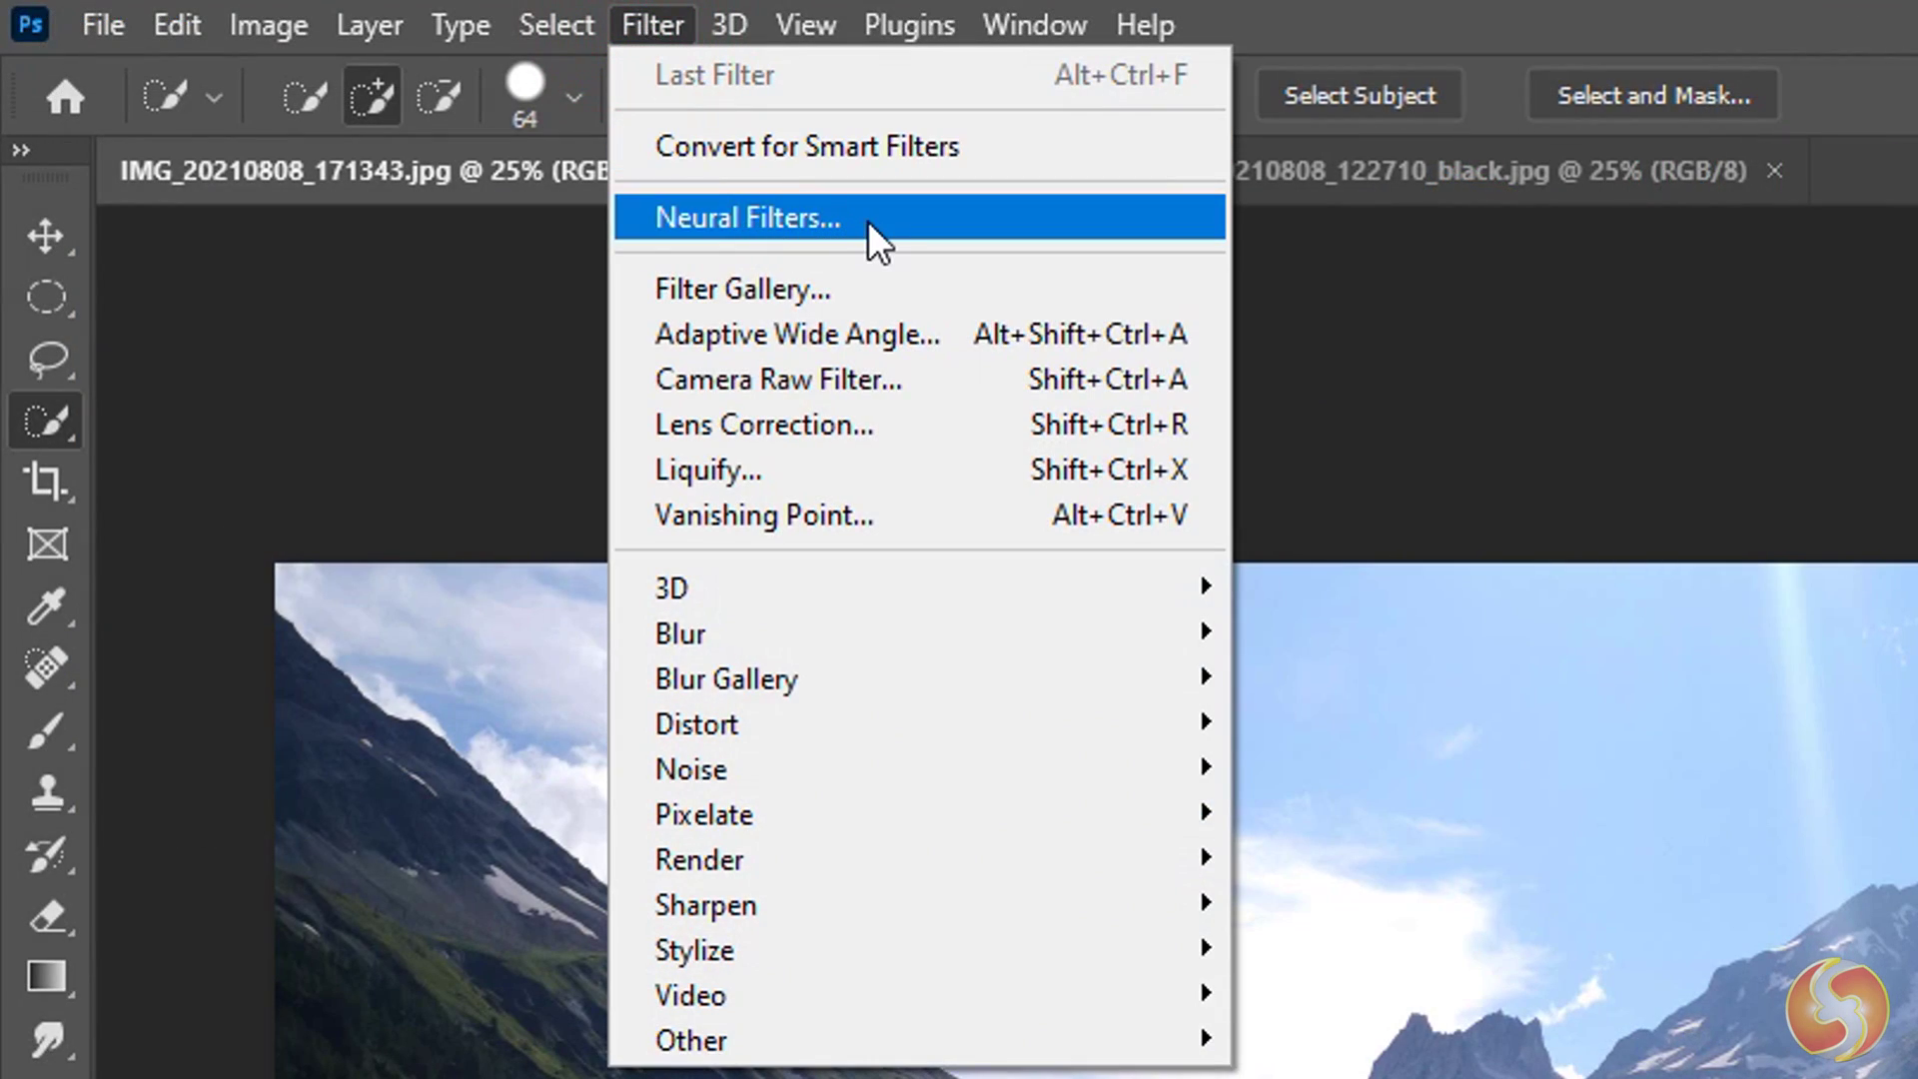
click(868, 220)
click(1596, 352)
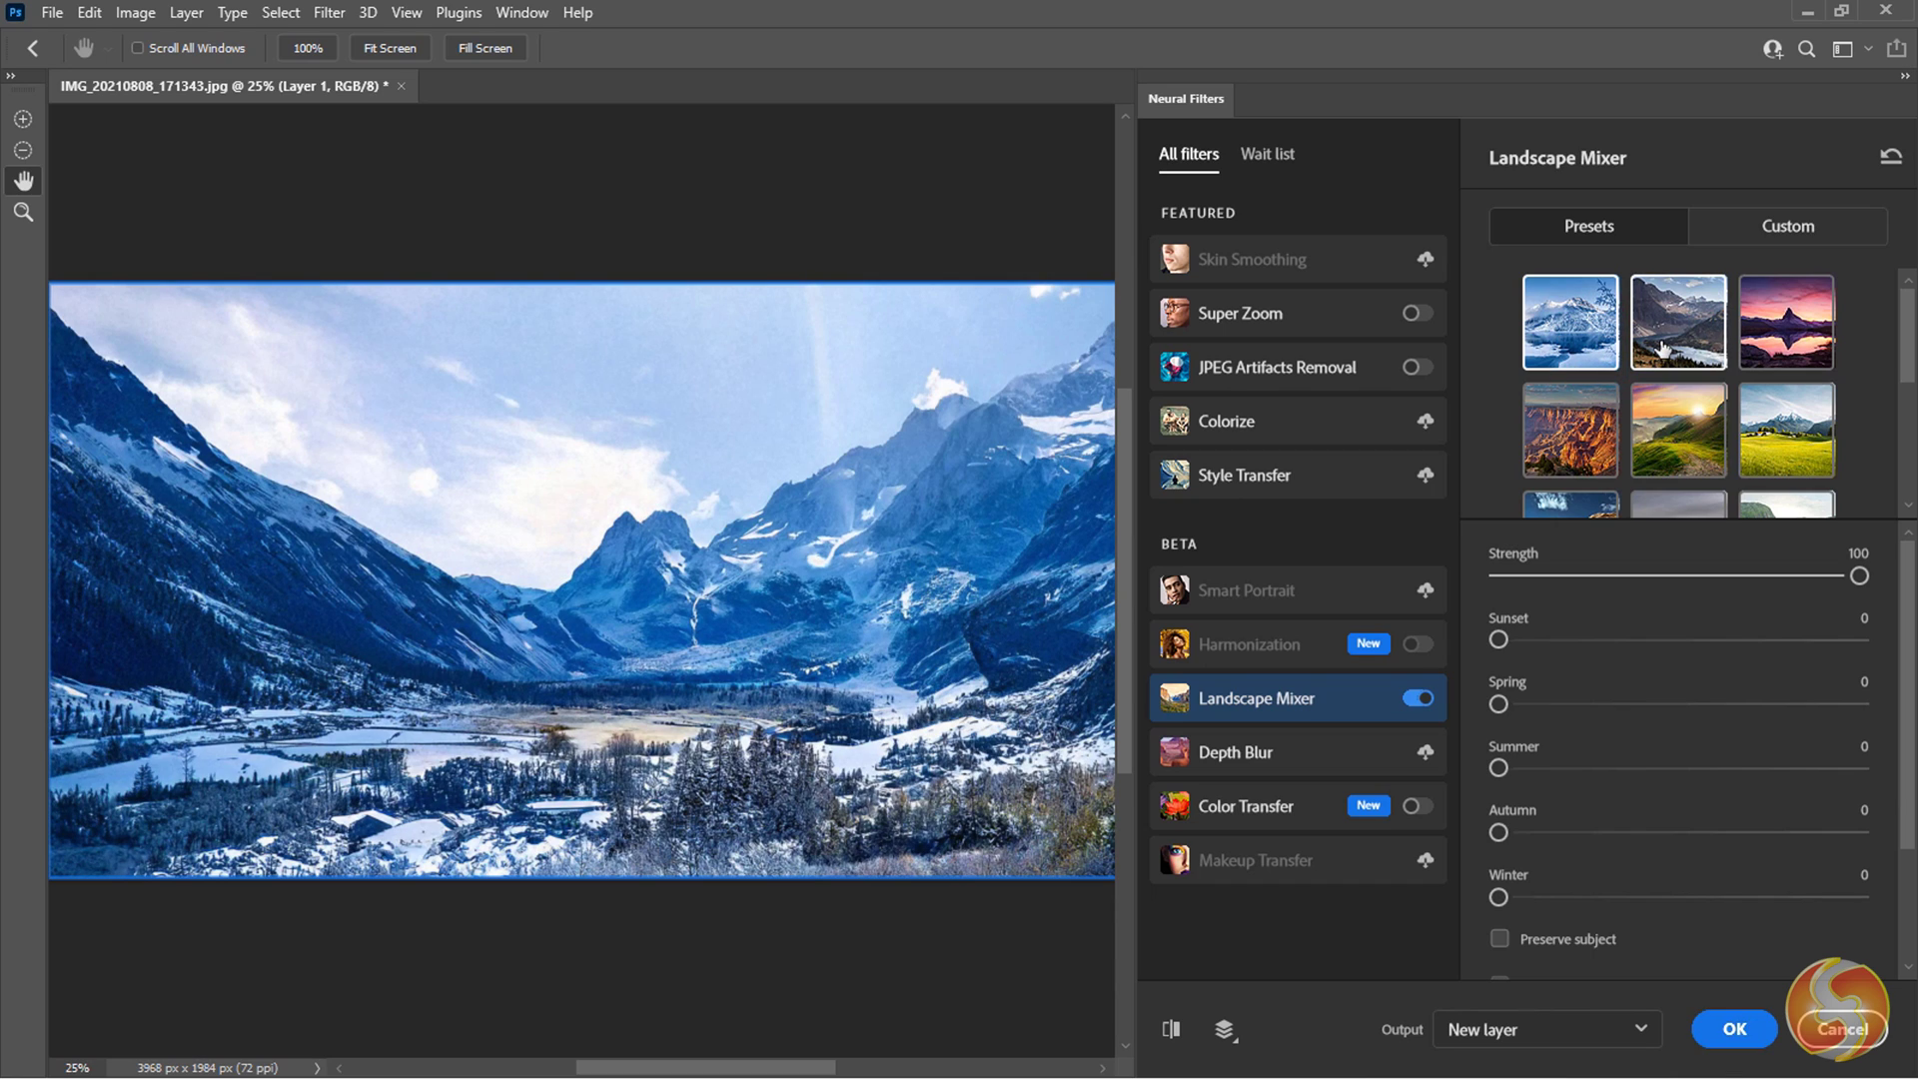
click(1700, 338)
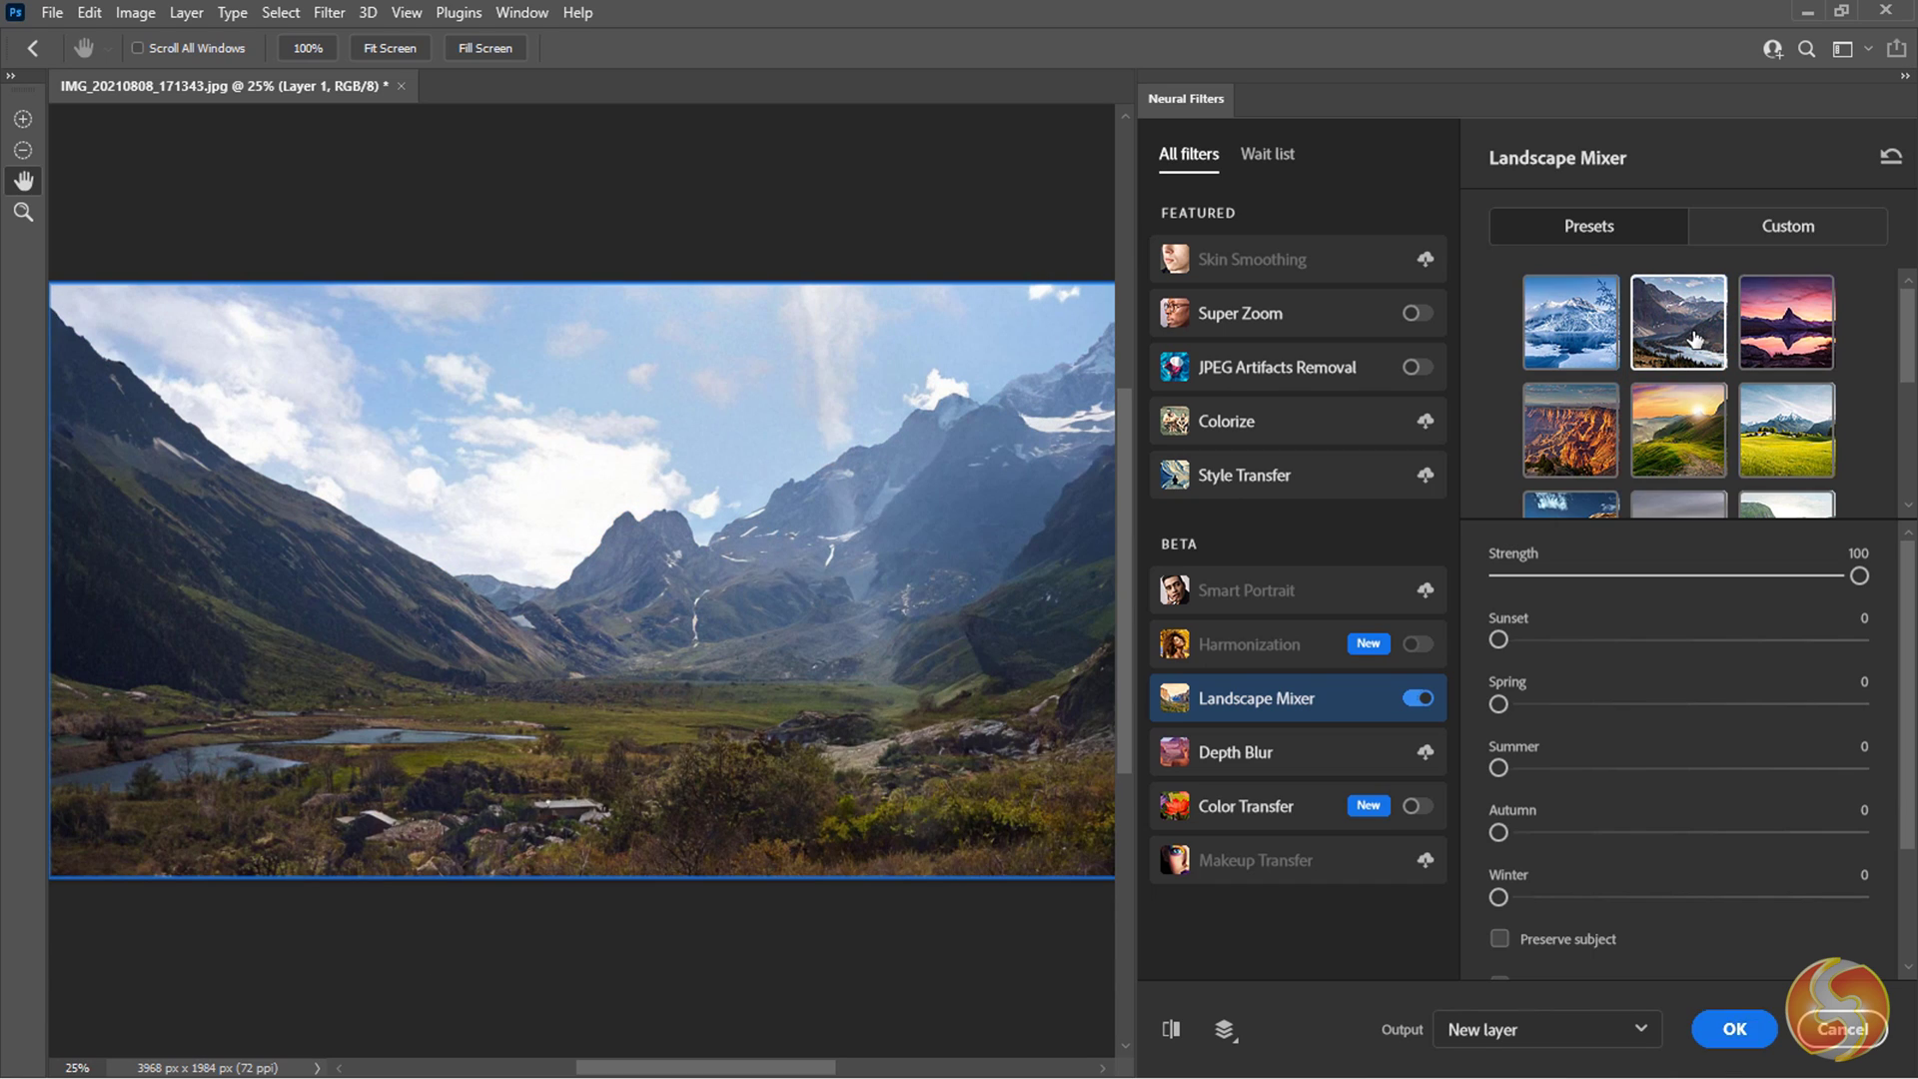
Turn on Colorize for the black-and-white river photo and raise its Saturation to +31.
click(1704, 620)
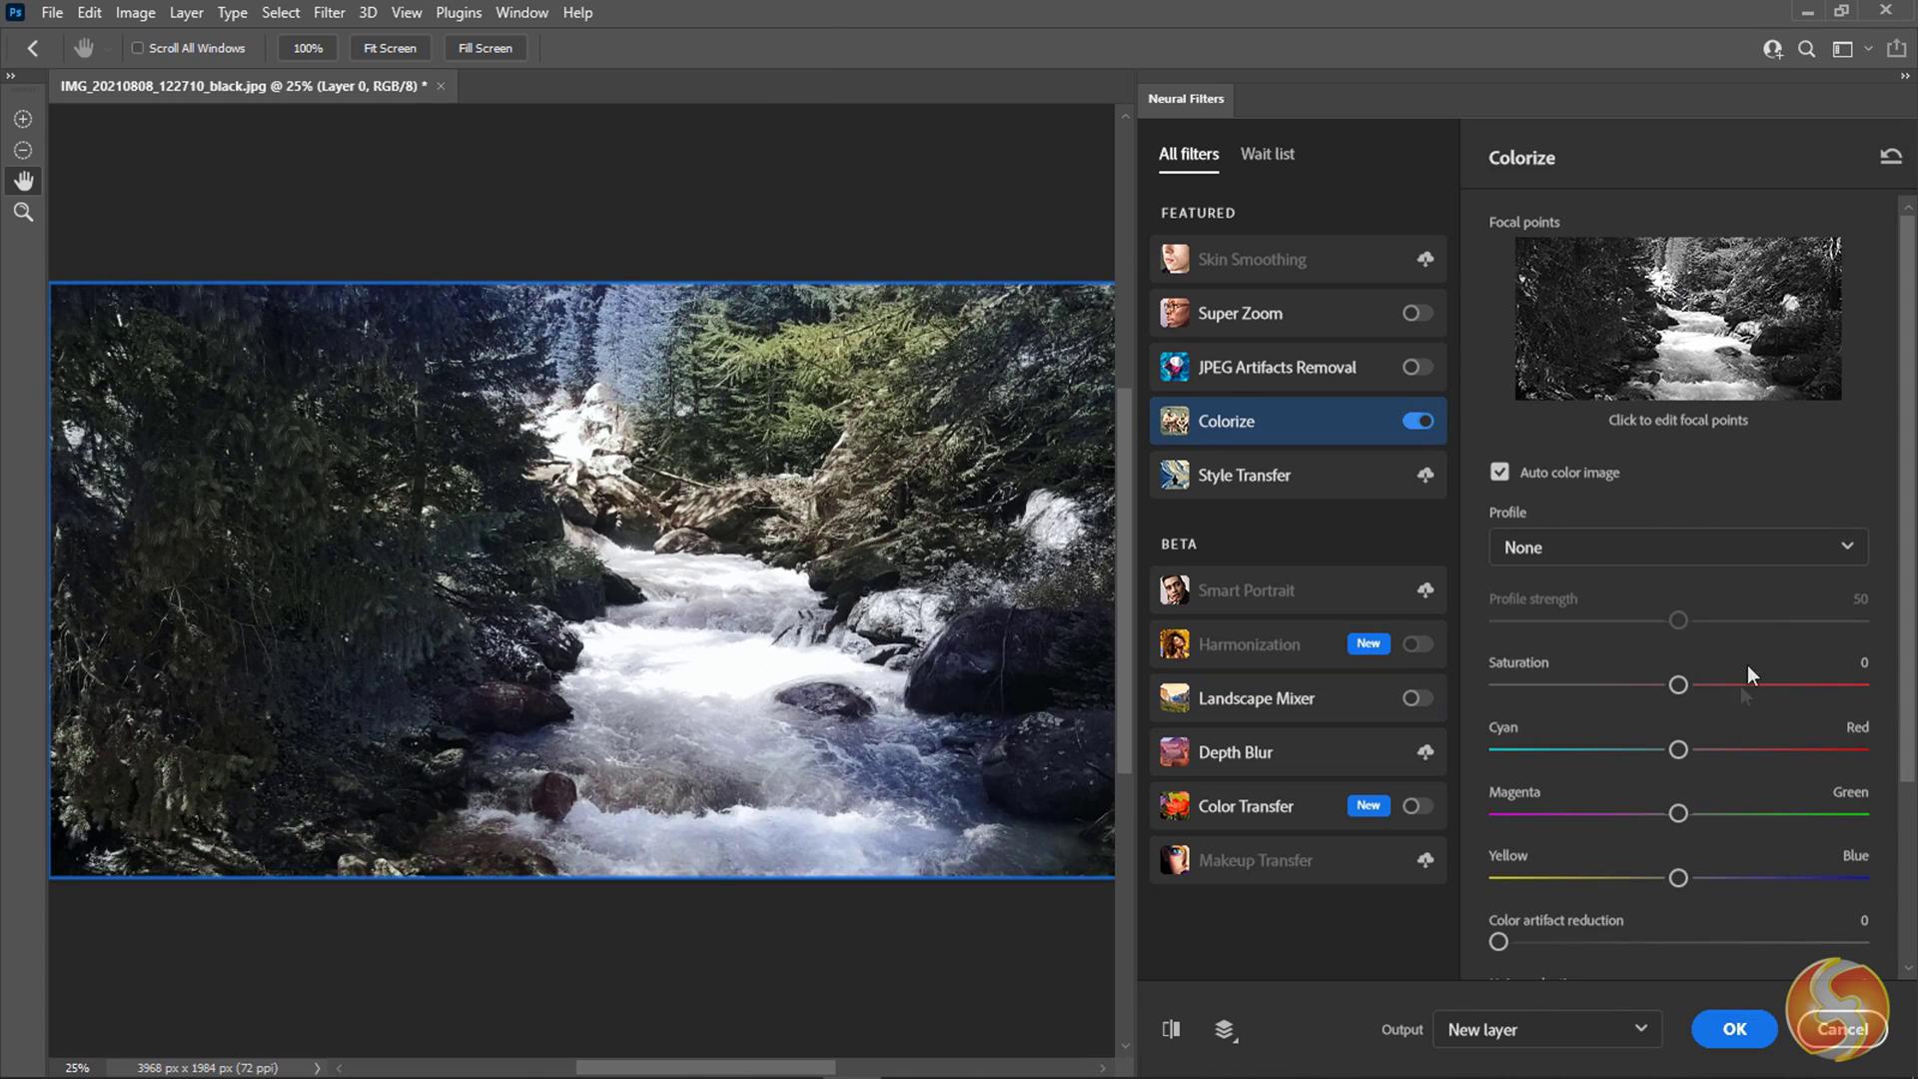
drag(1682, 685, 1722, 710)
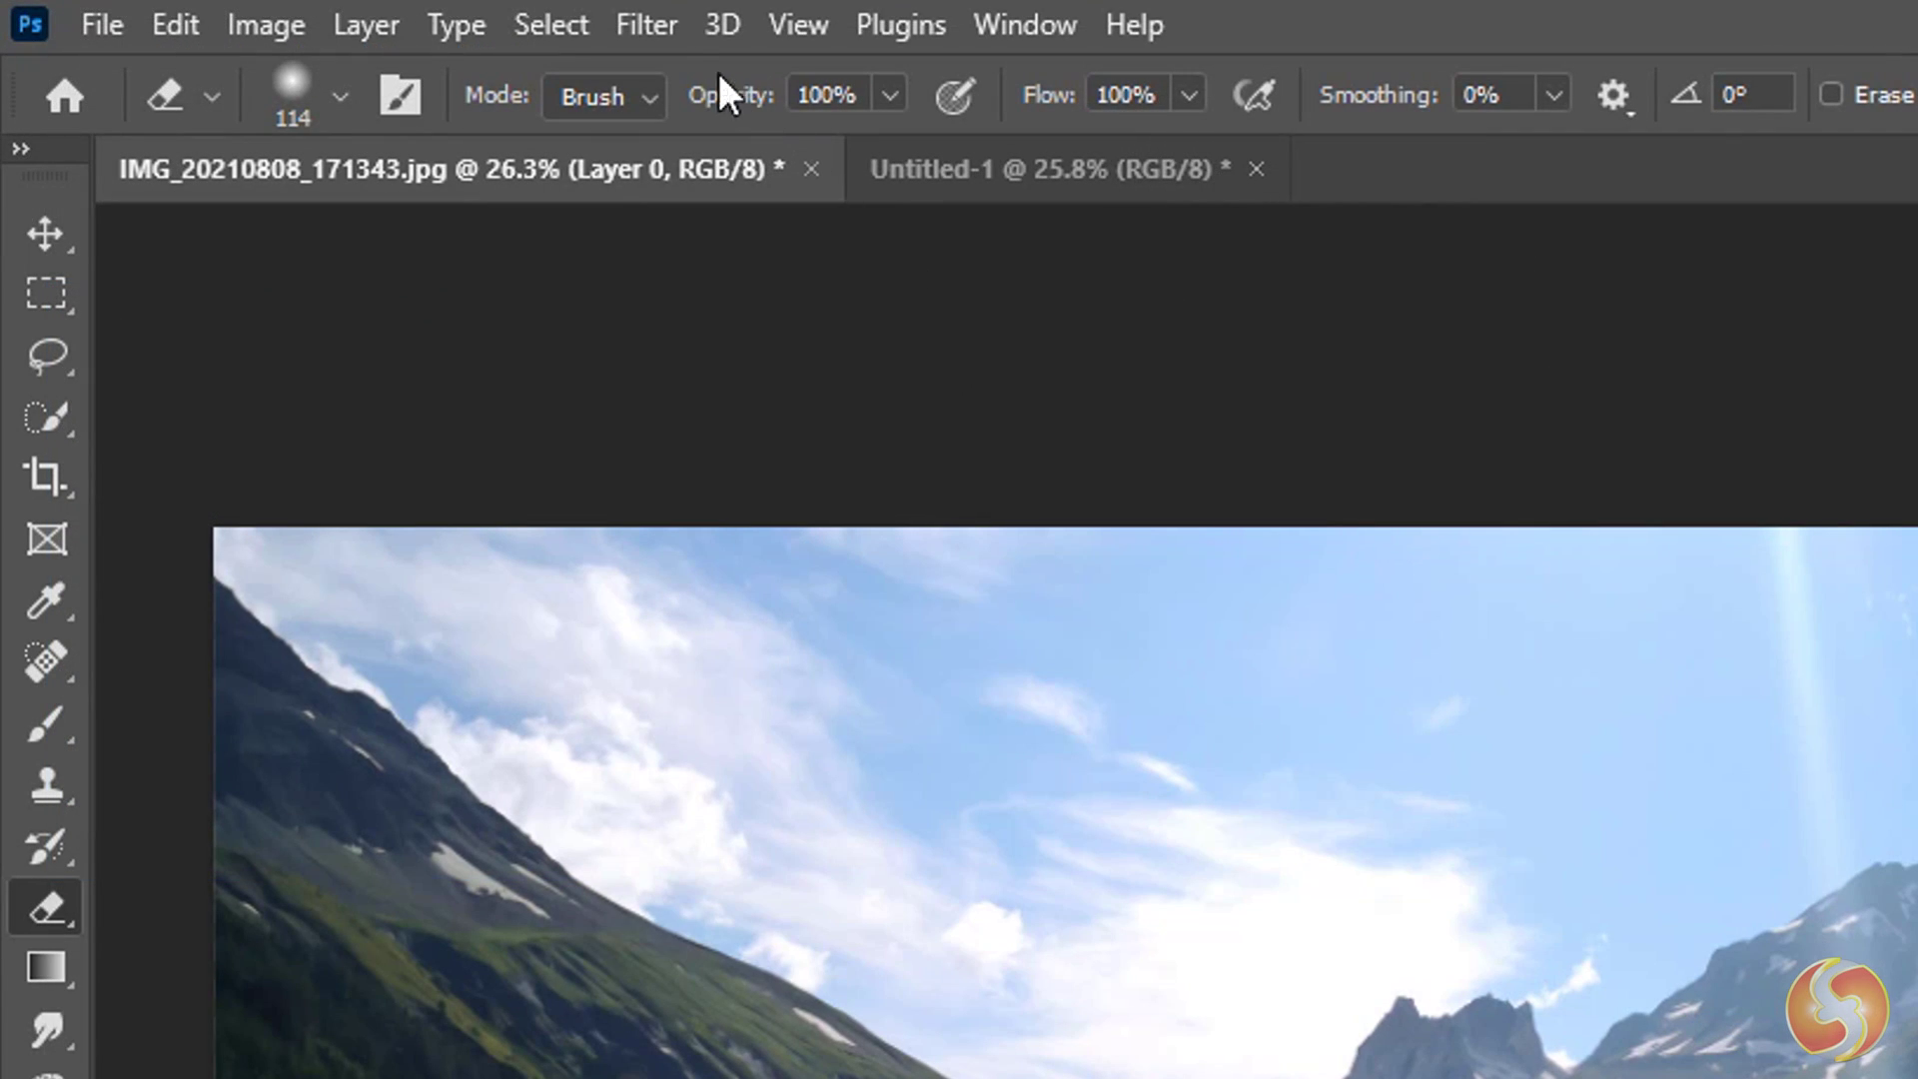
click(649, 24)
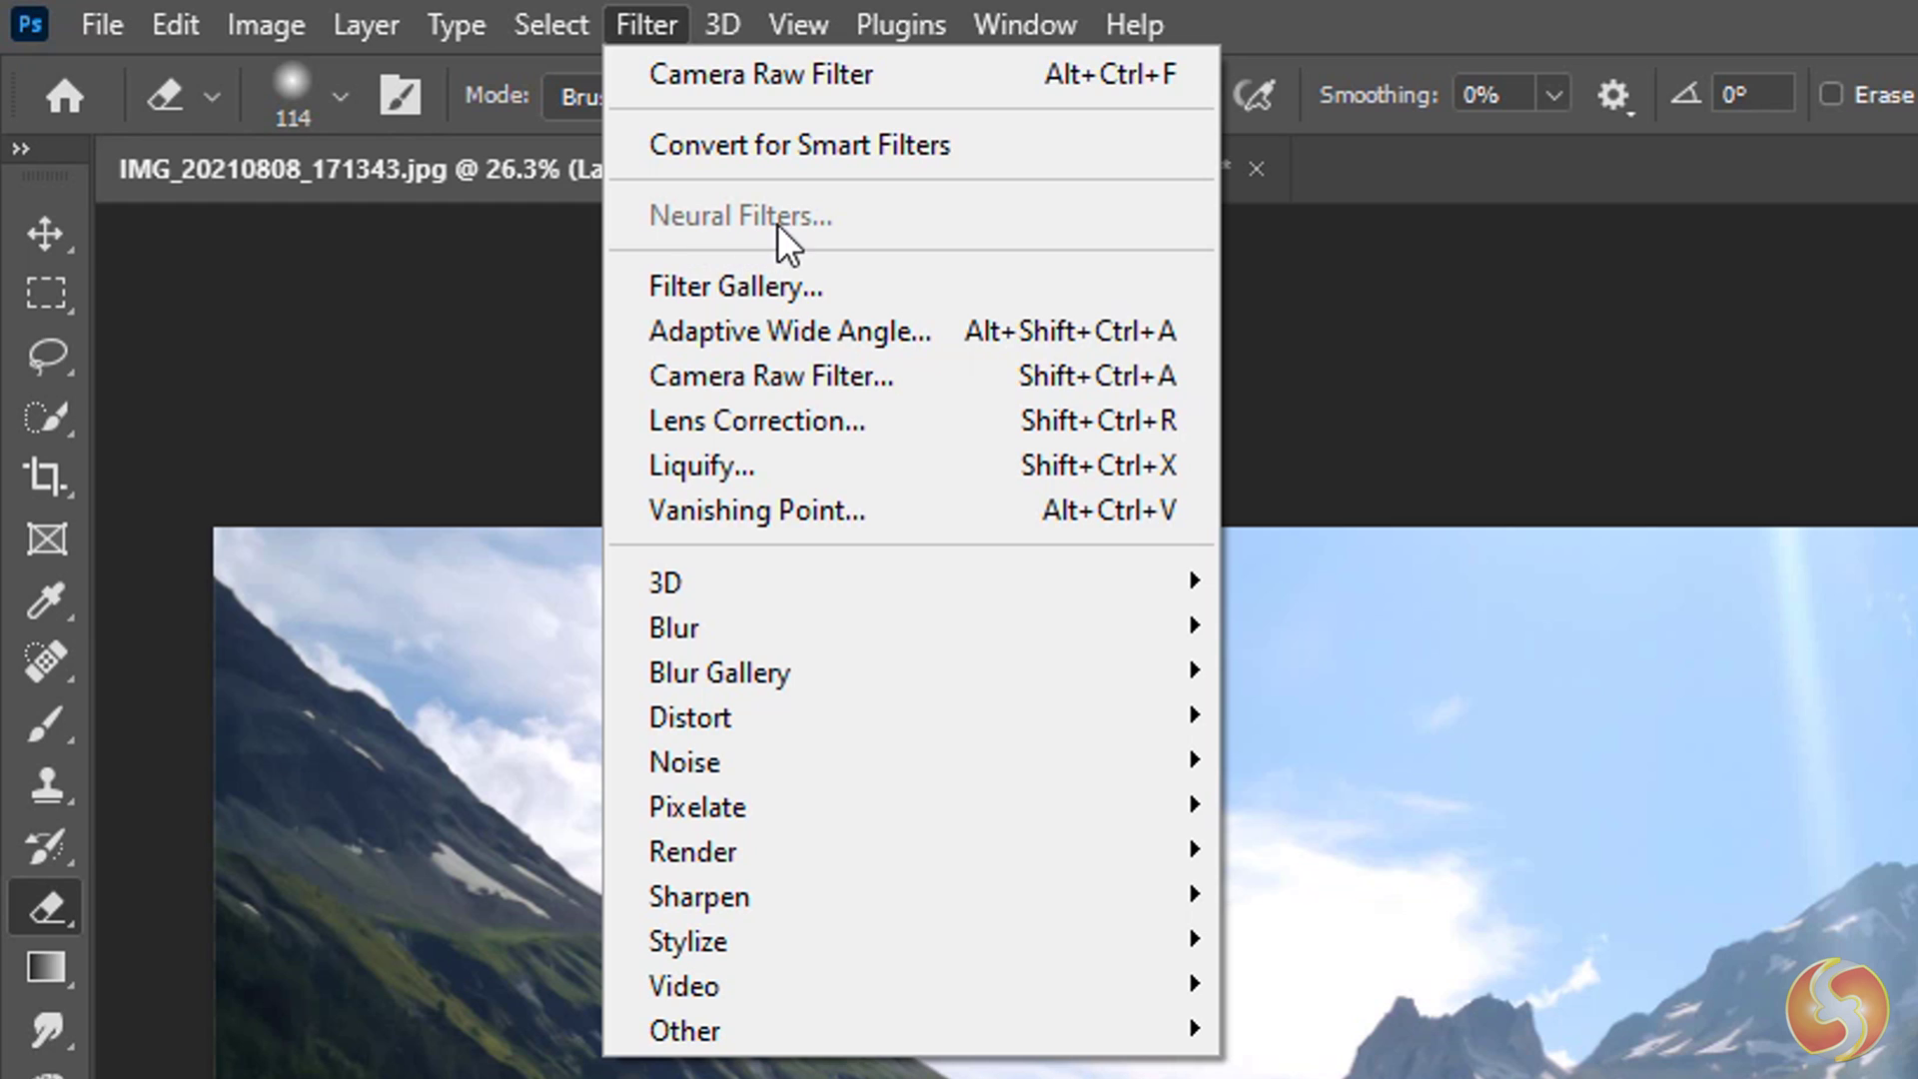
Finish typing 'This is Text' and set the whole text to 150 pt.
click(674, 30)
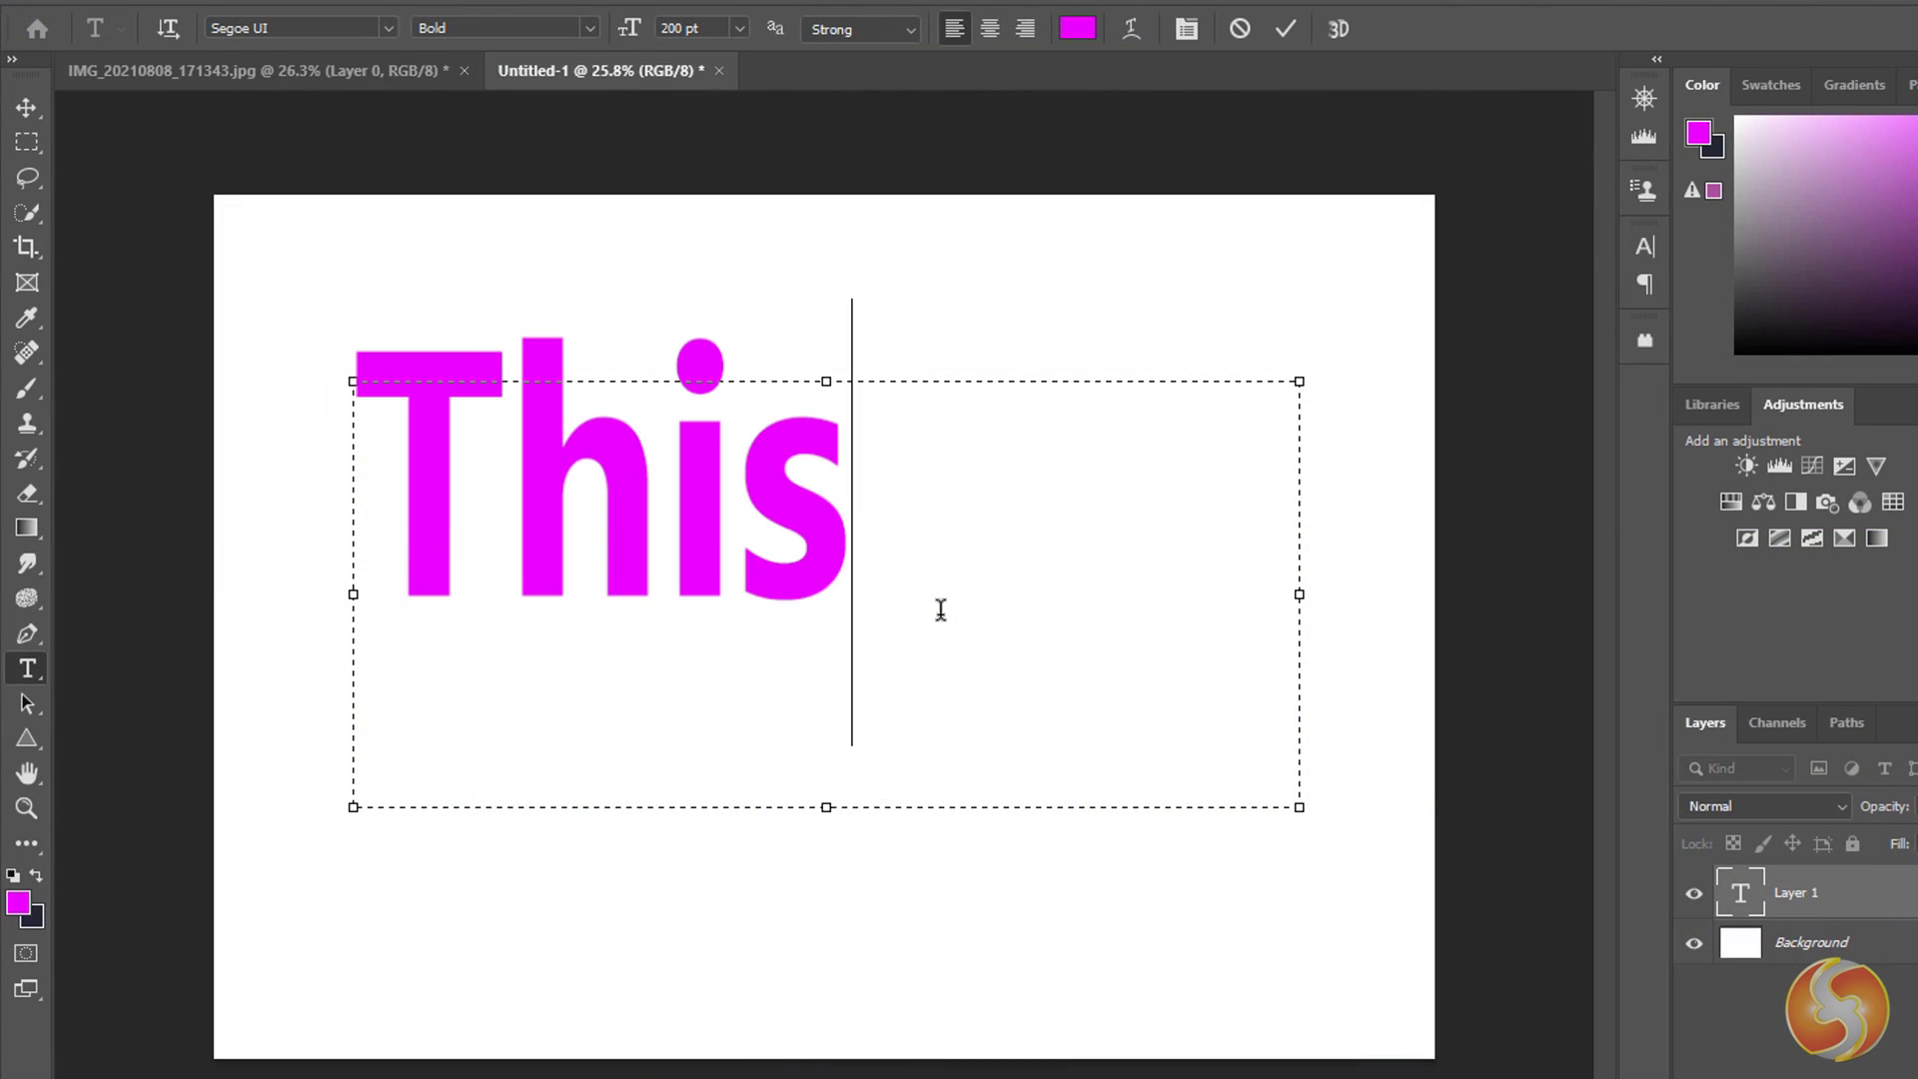
text(is is)
key(Return)
text(Text)
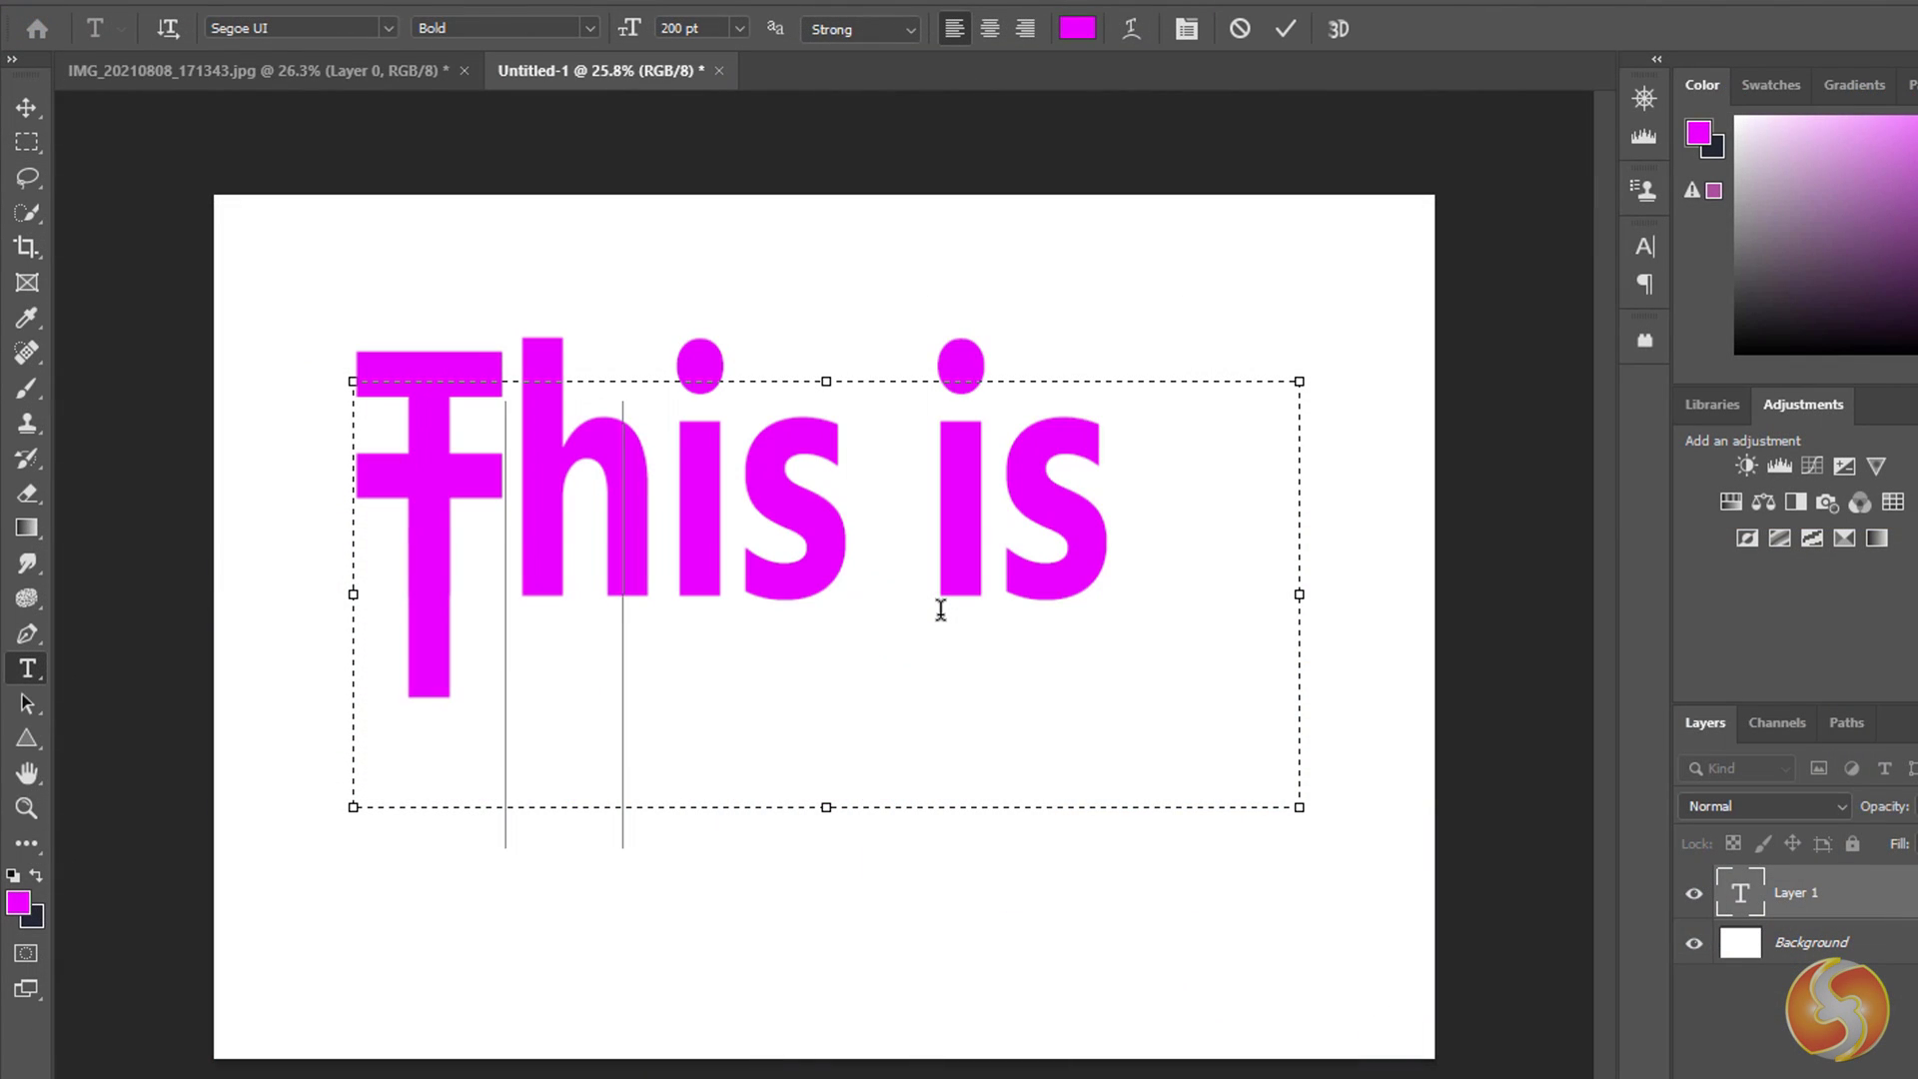
triple_click(905, 582)
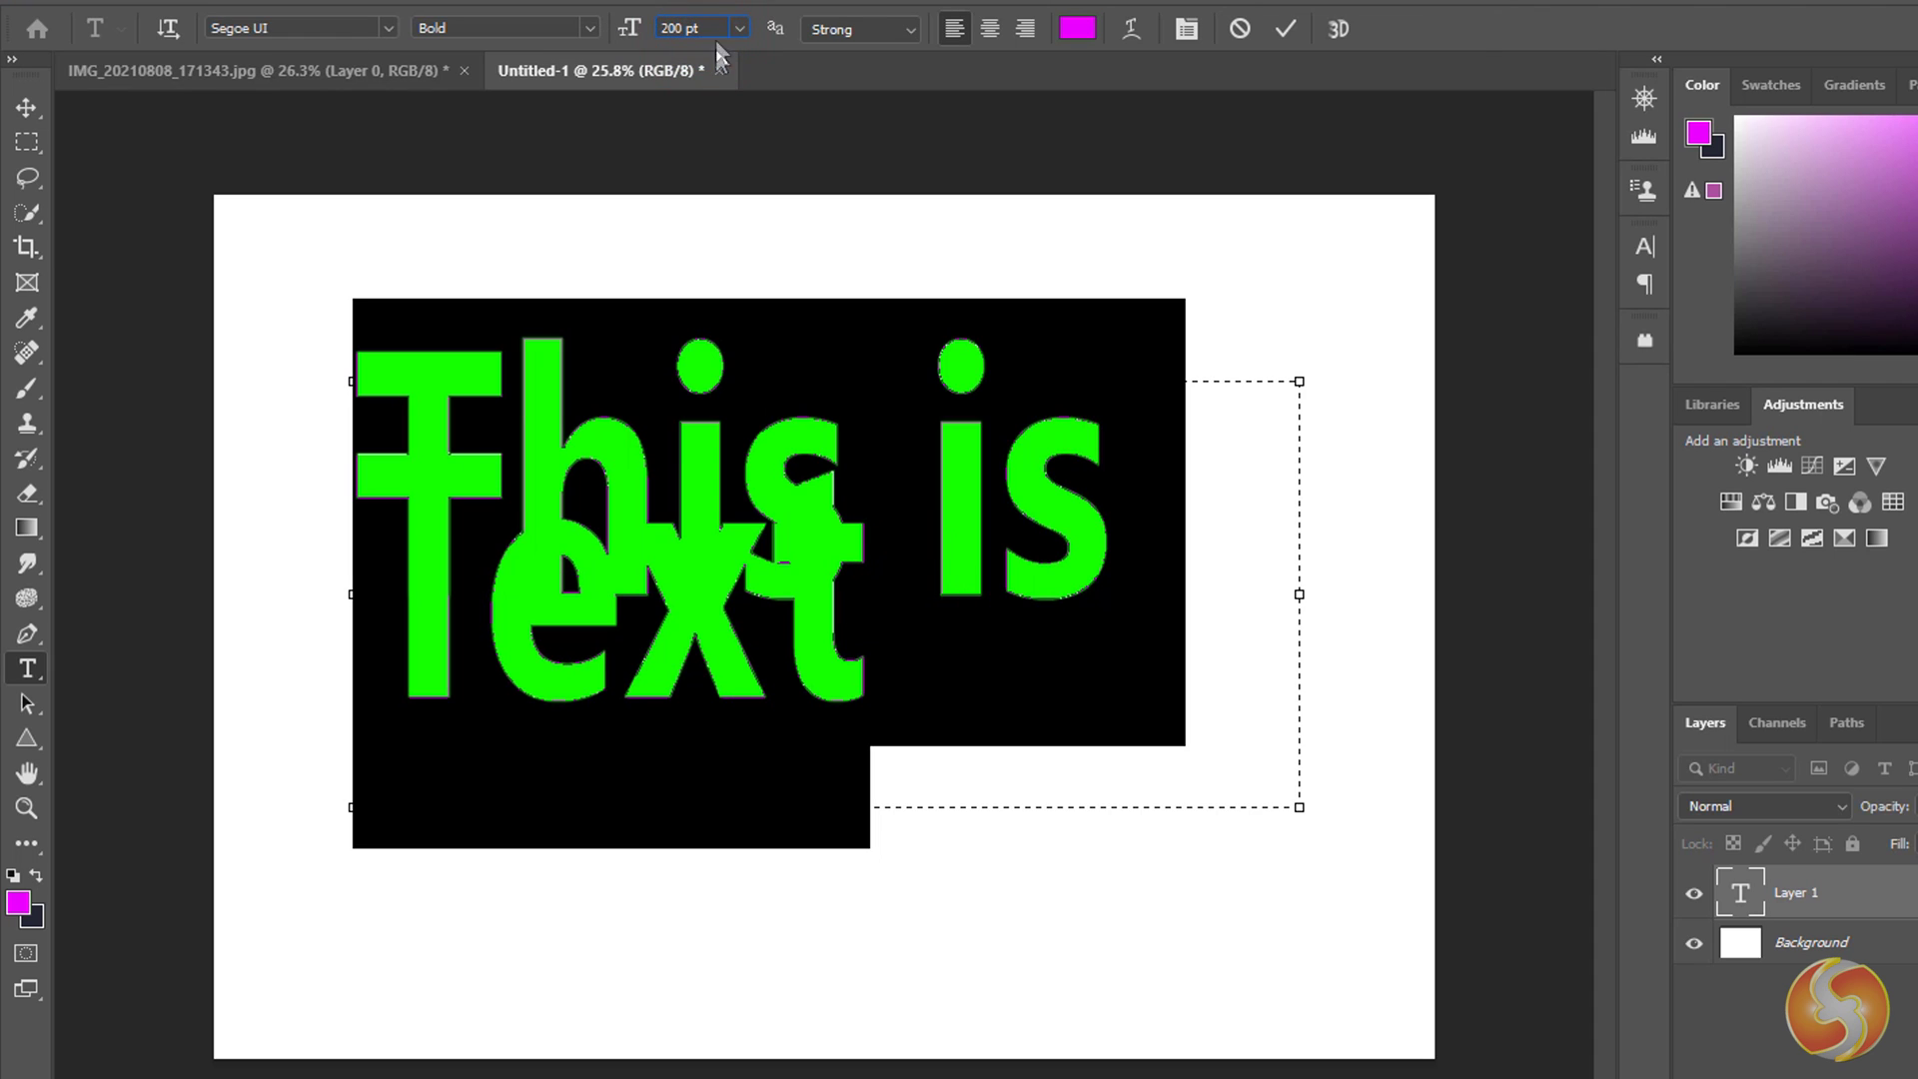
double_click(712, 28)
key(Return)
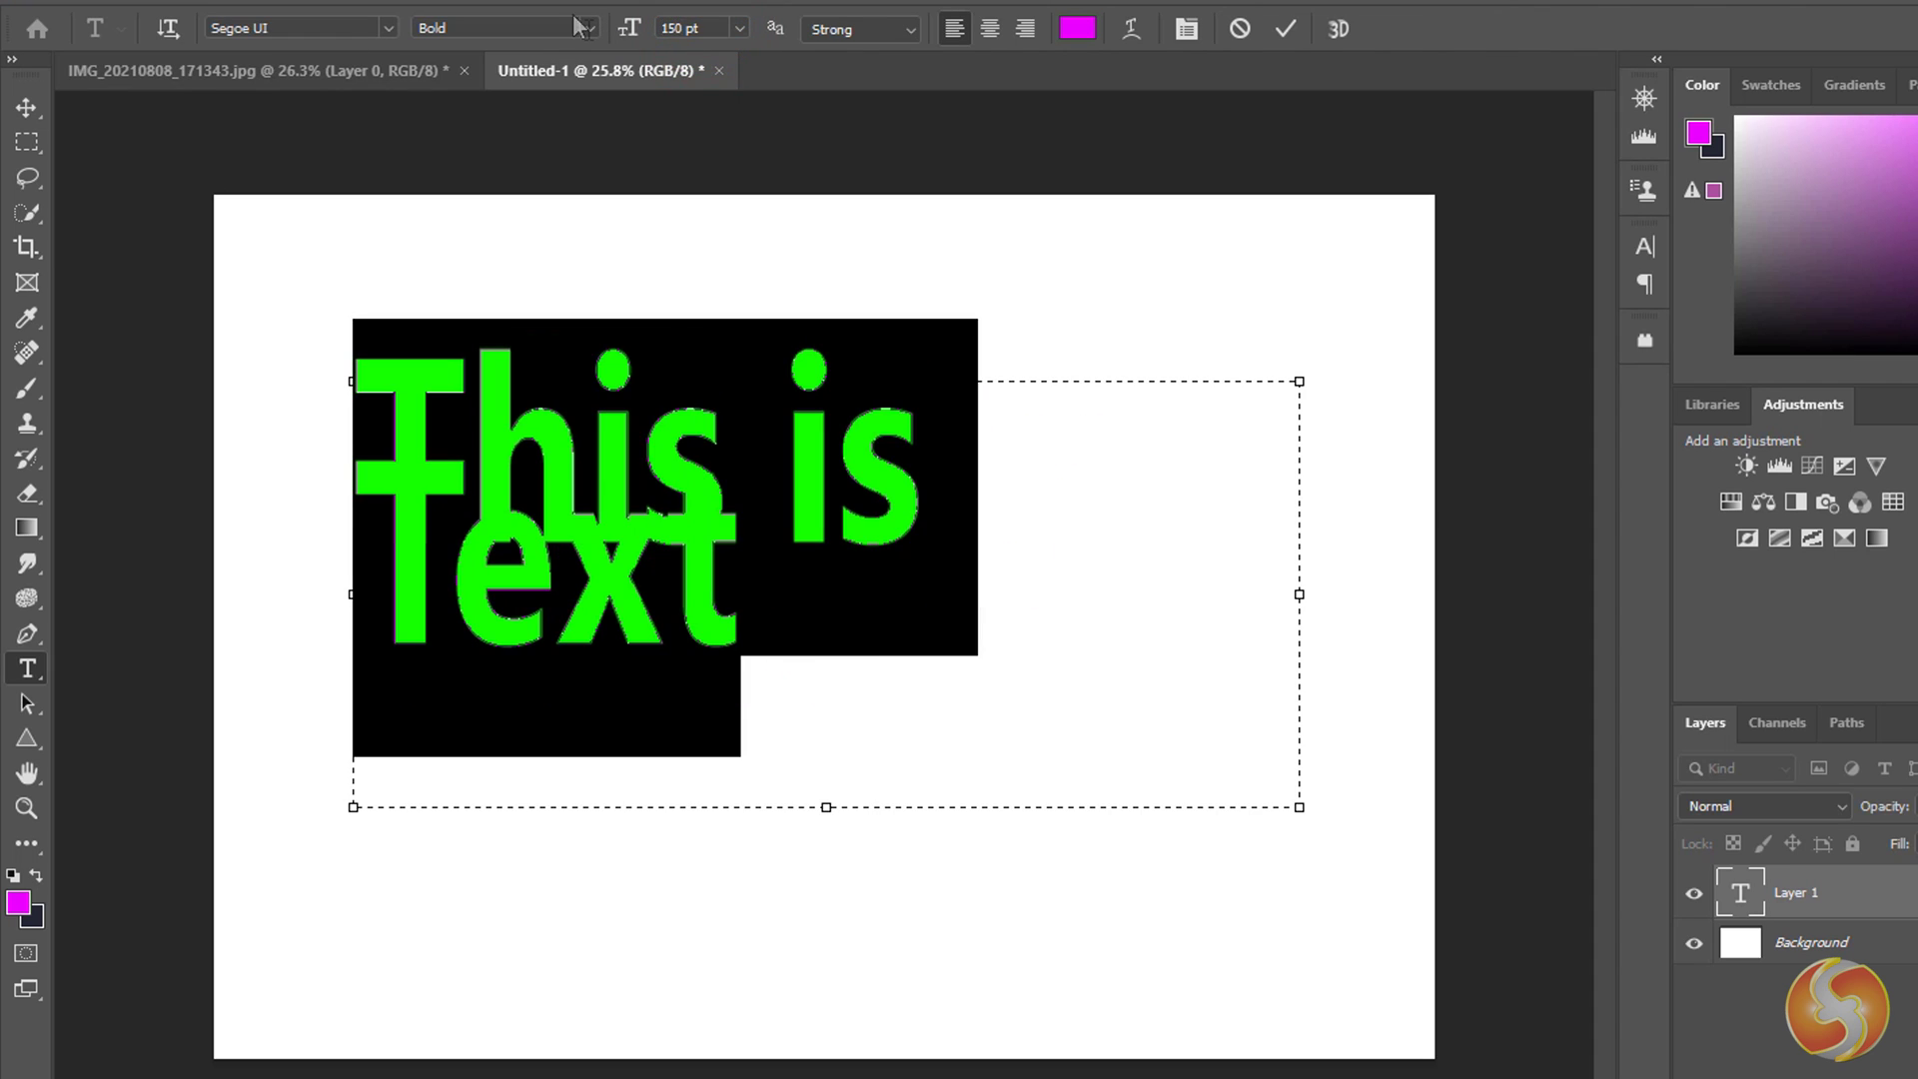
Resize the text box to fit one line, commit it and nudge it left.
drag(1303, 594, 1526, 590)
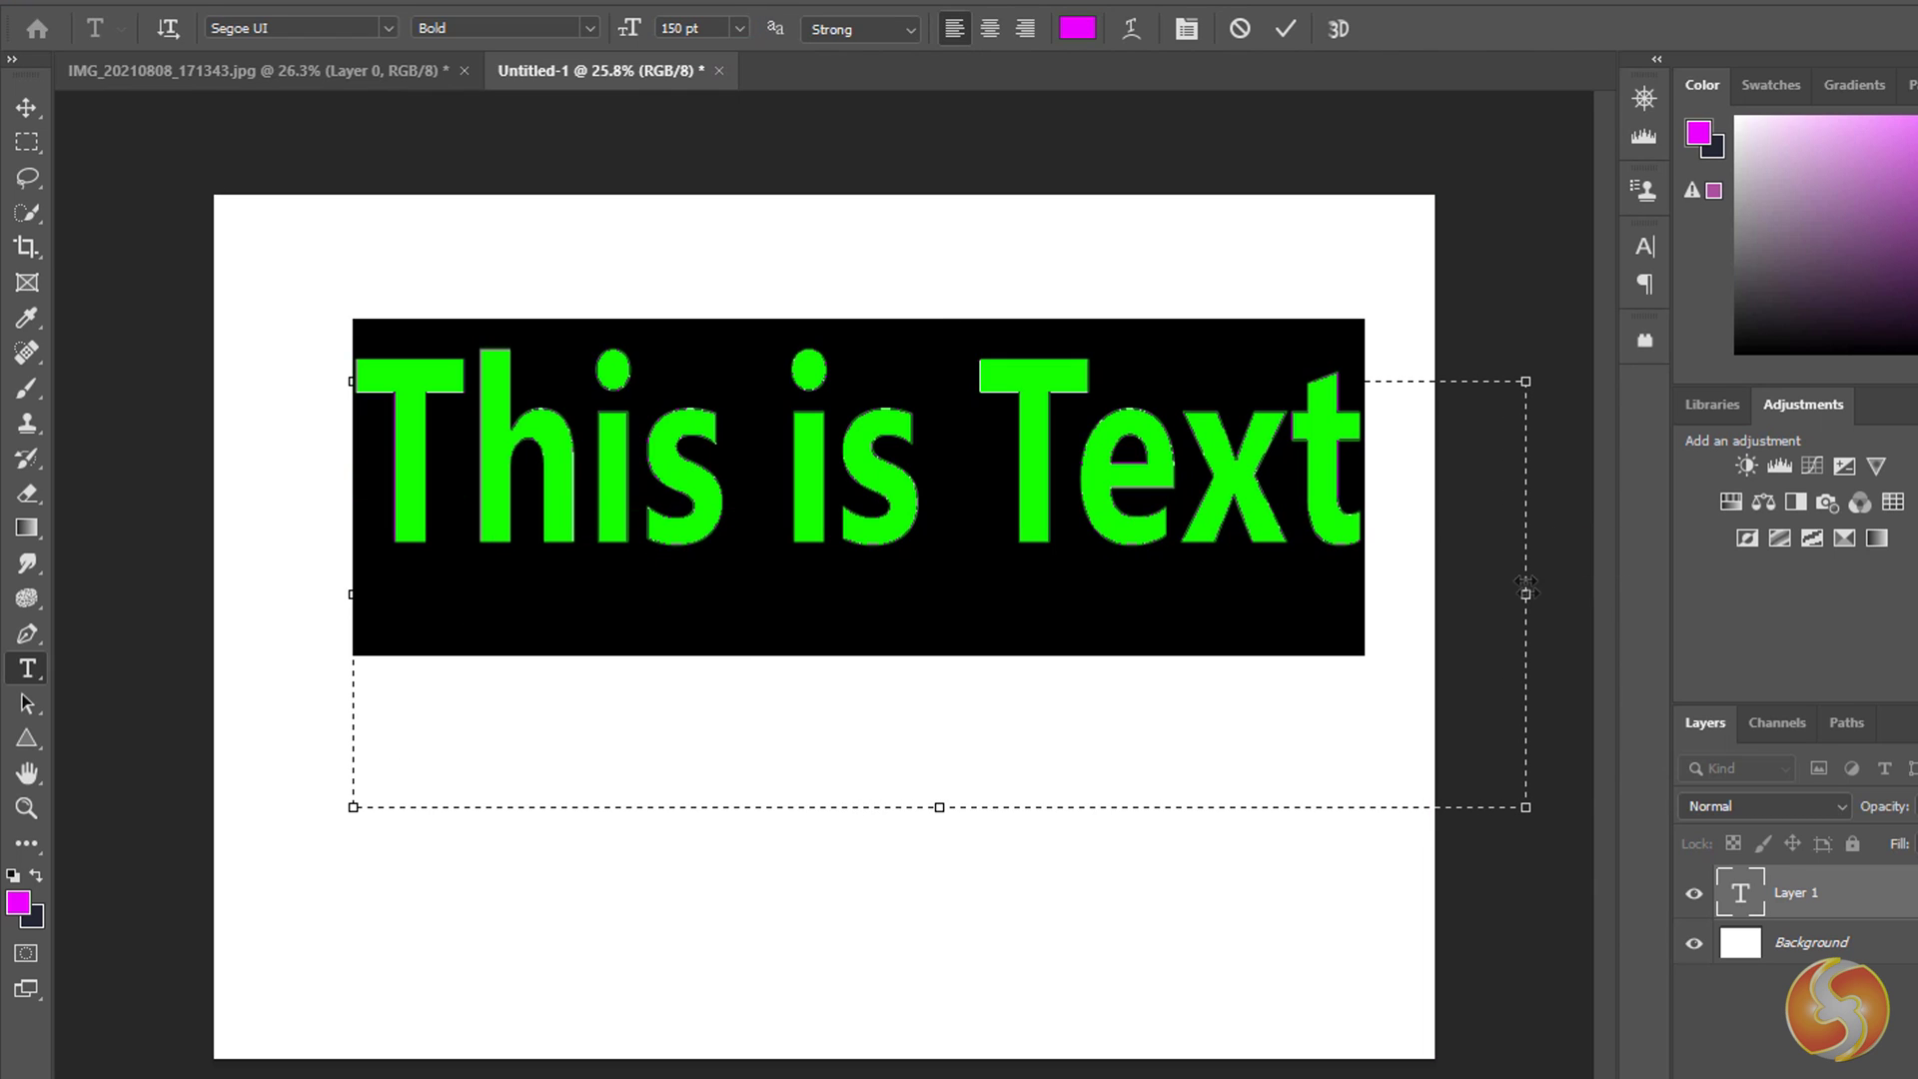
drag(1526, 806, 1435, 647)
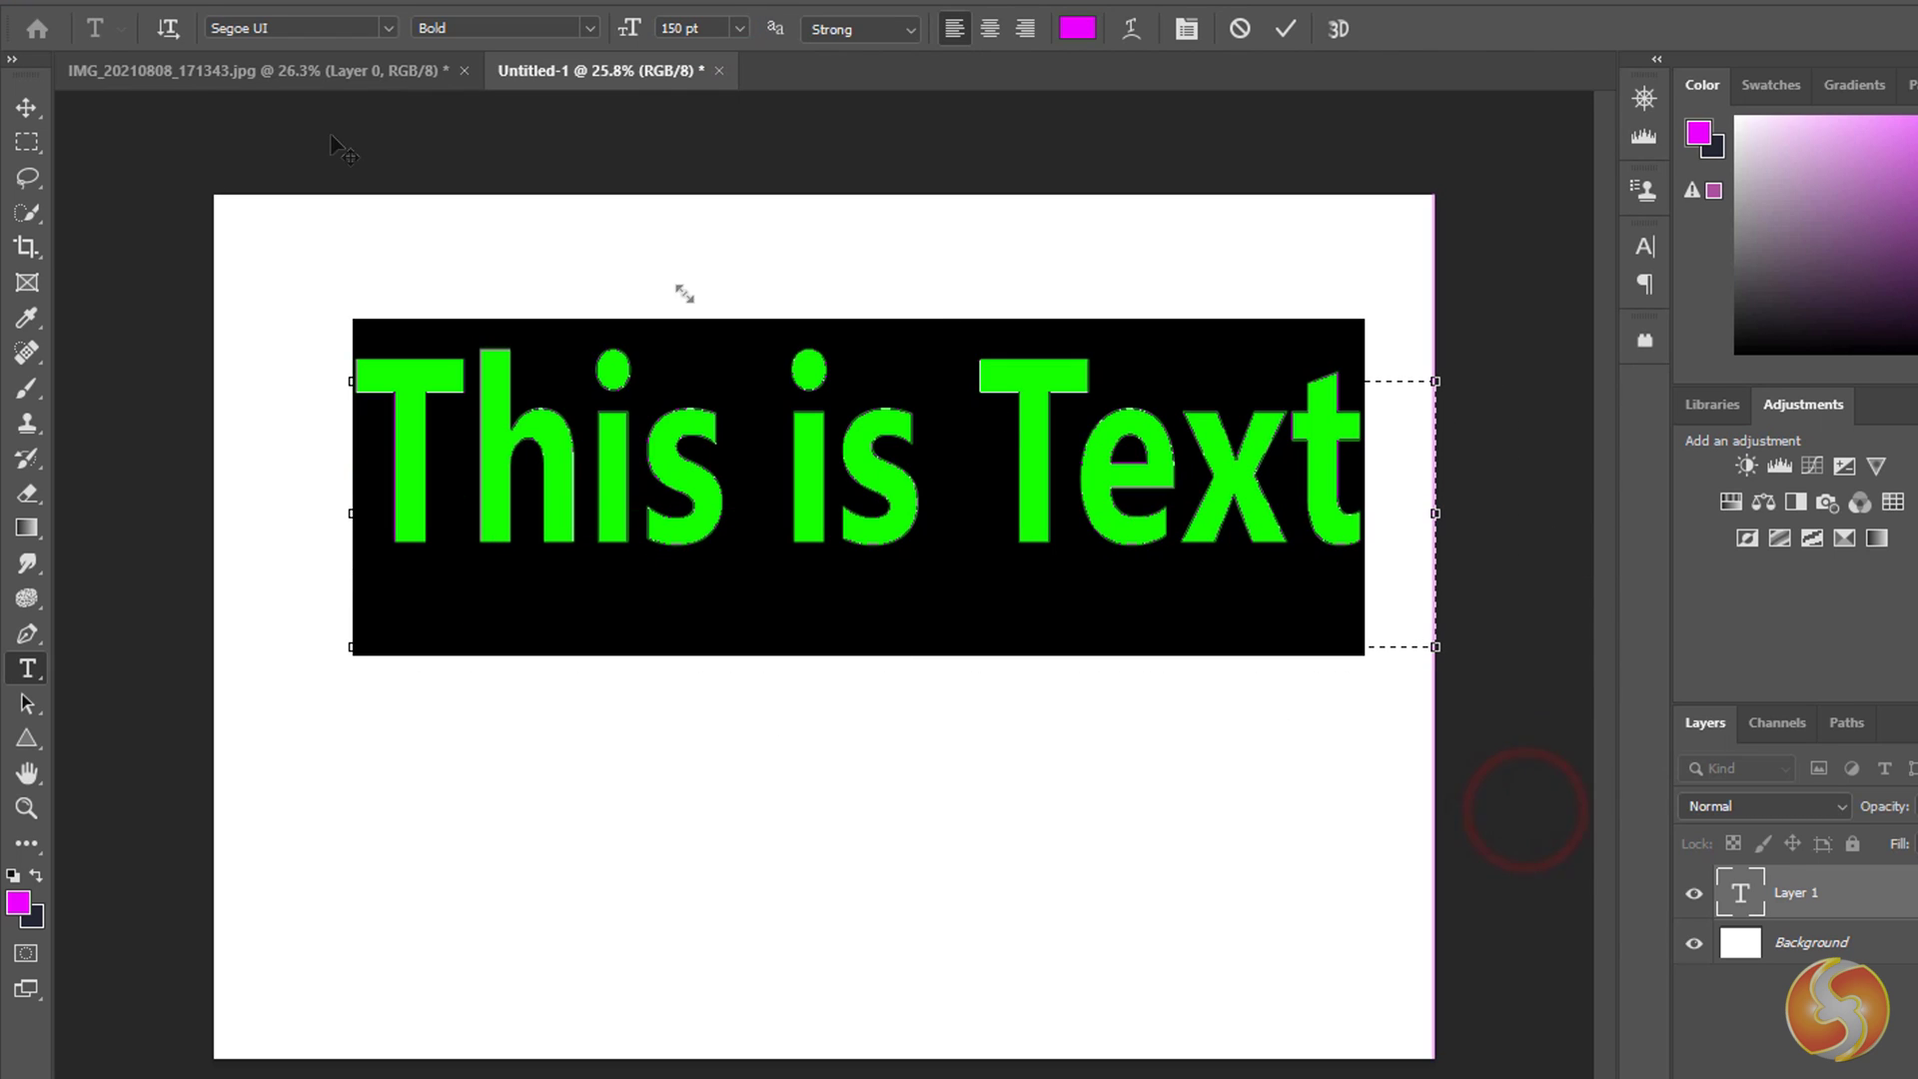
click(24, 112)
drag(784, 500, 750, 513)
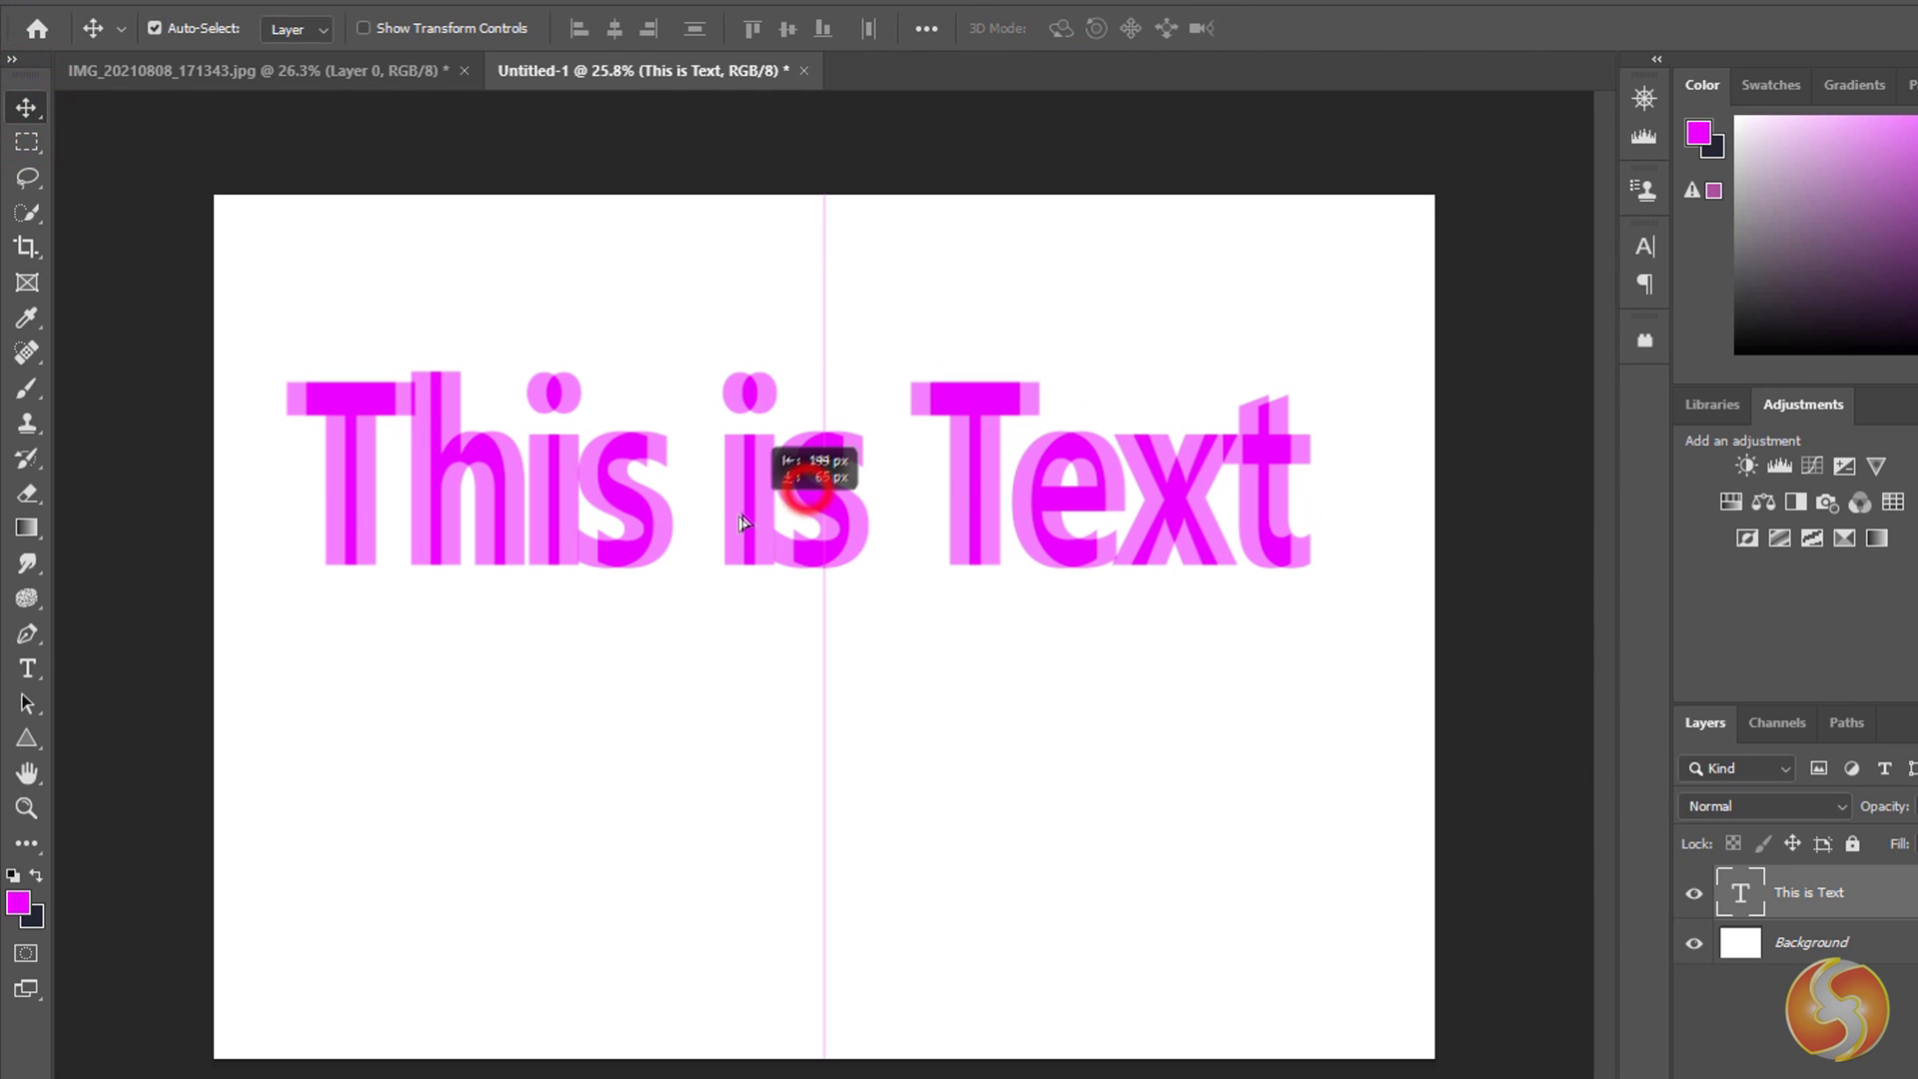
click(1067, 633)
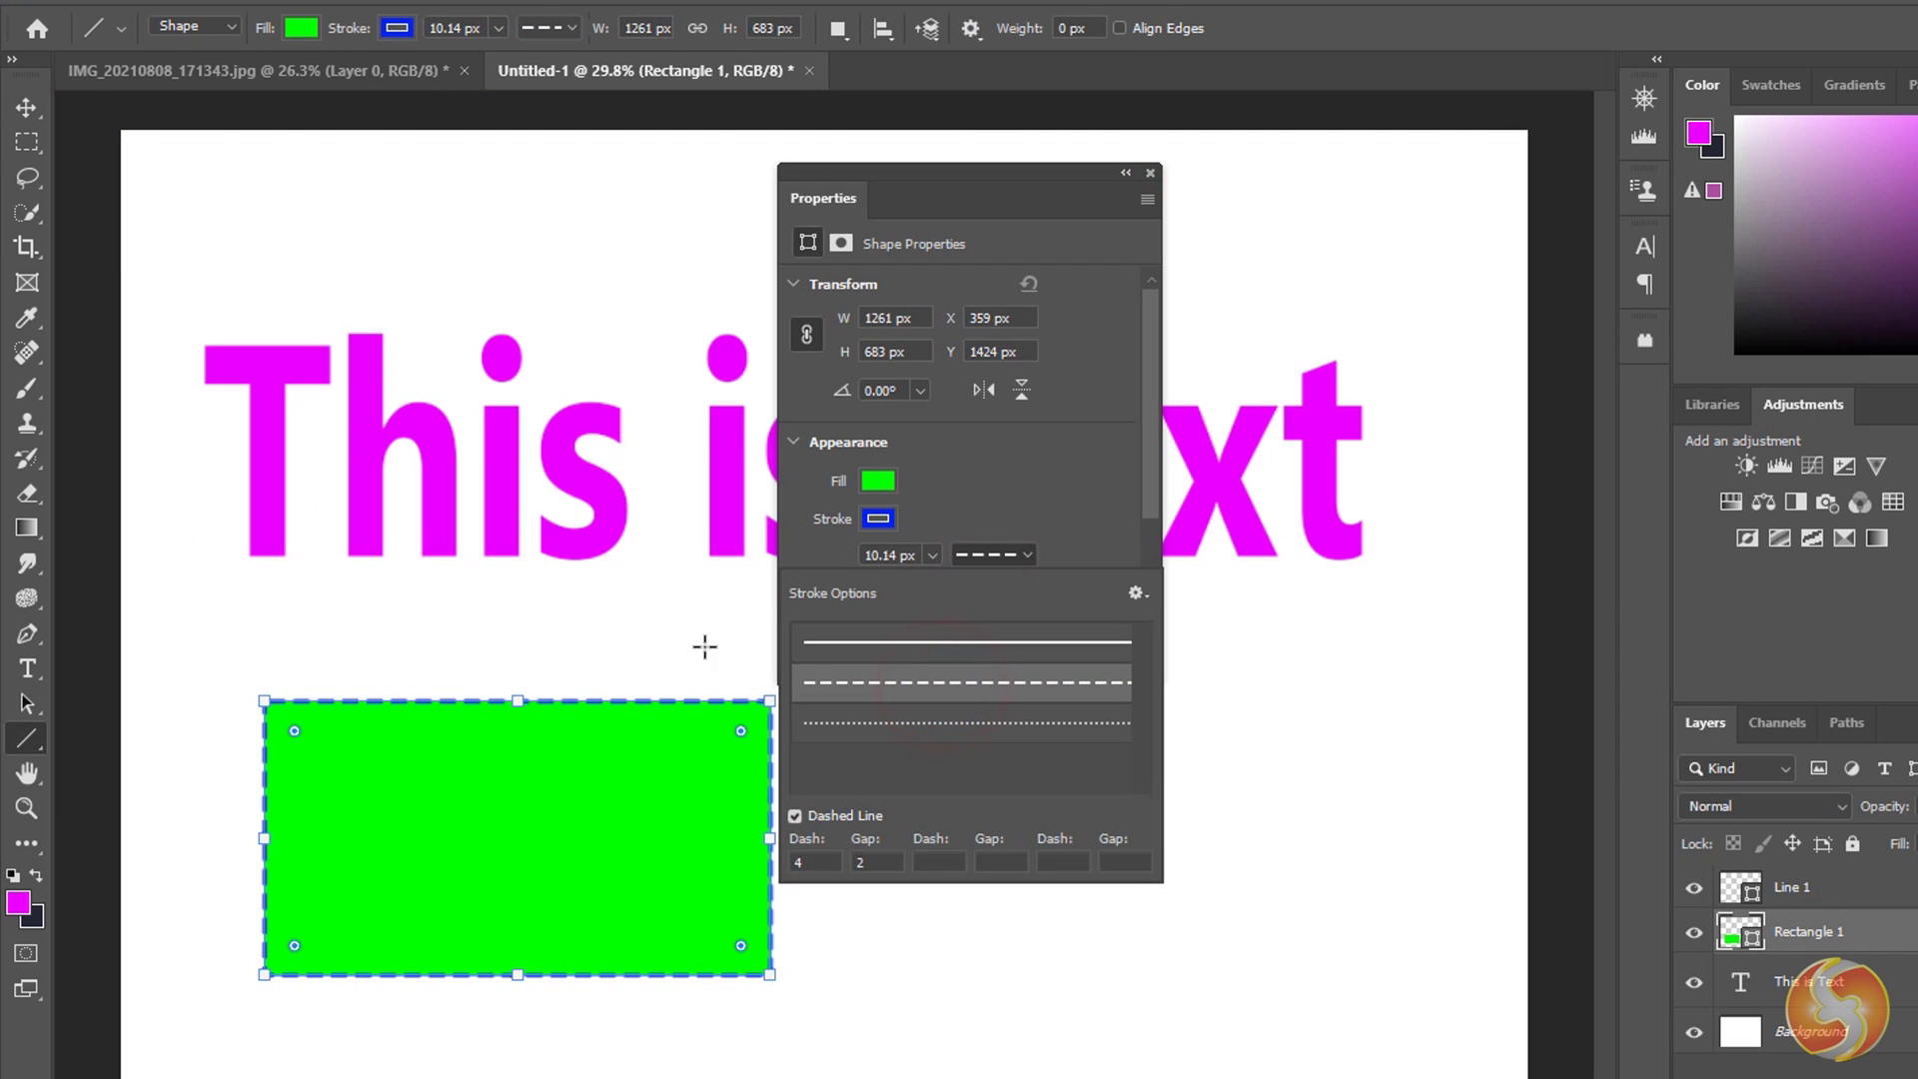
Thicken the existing dashed outline to 31.97 px, then thin it back down.
click(958, 537)
click(932, 555)
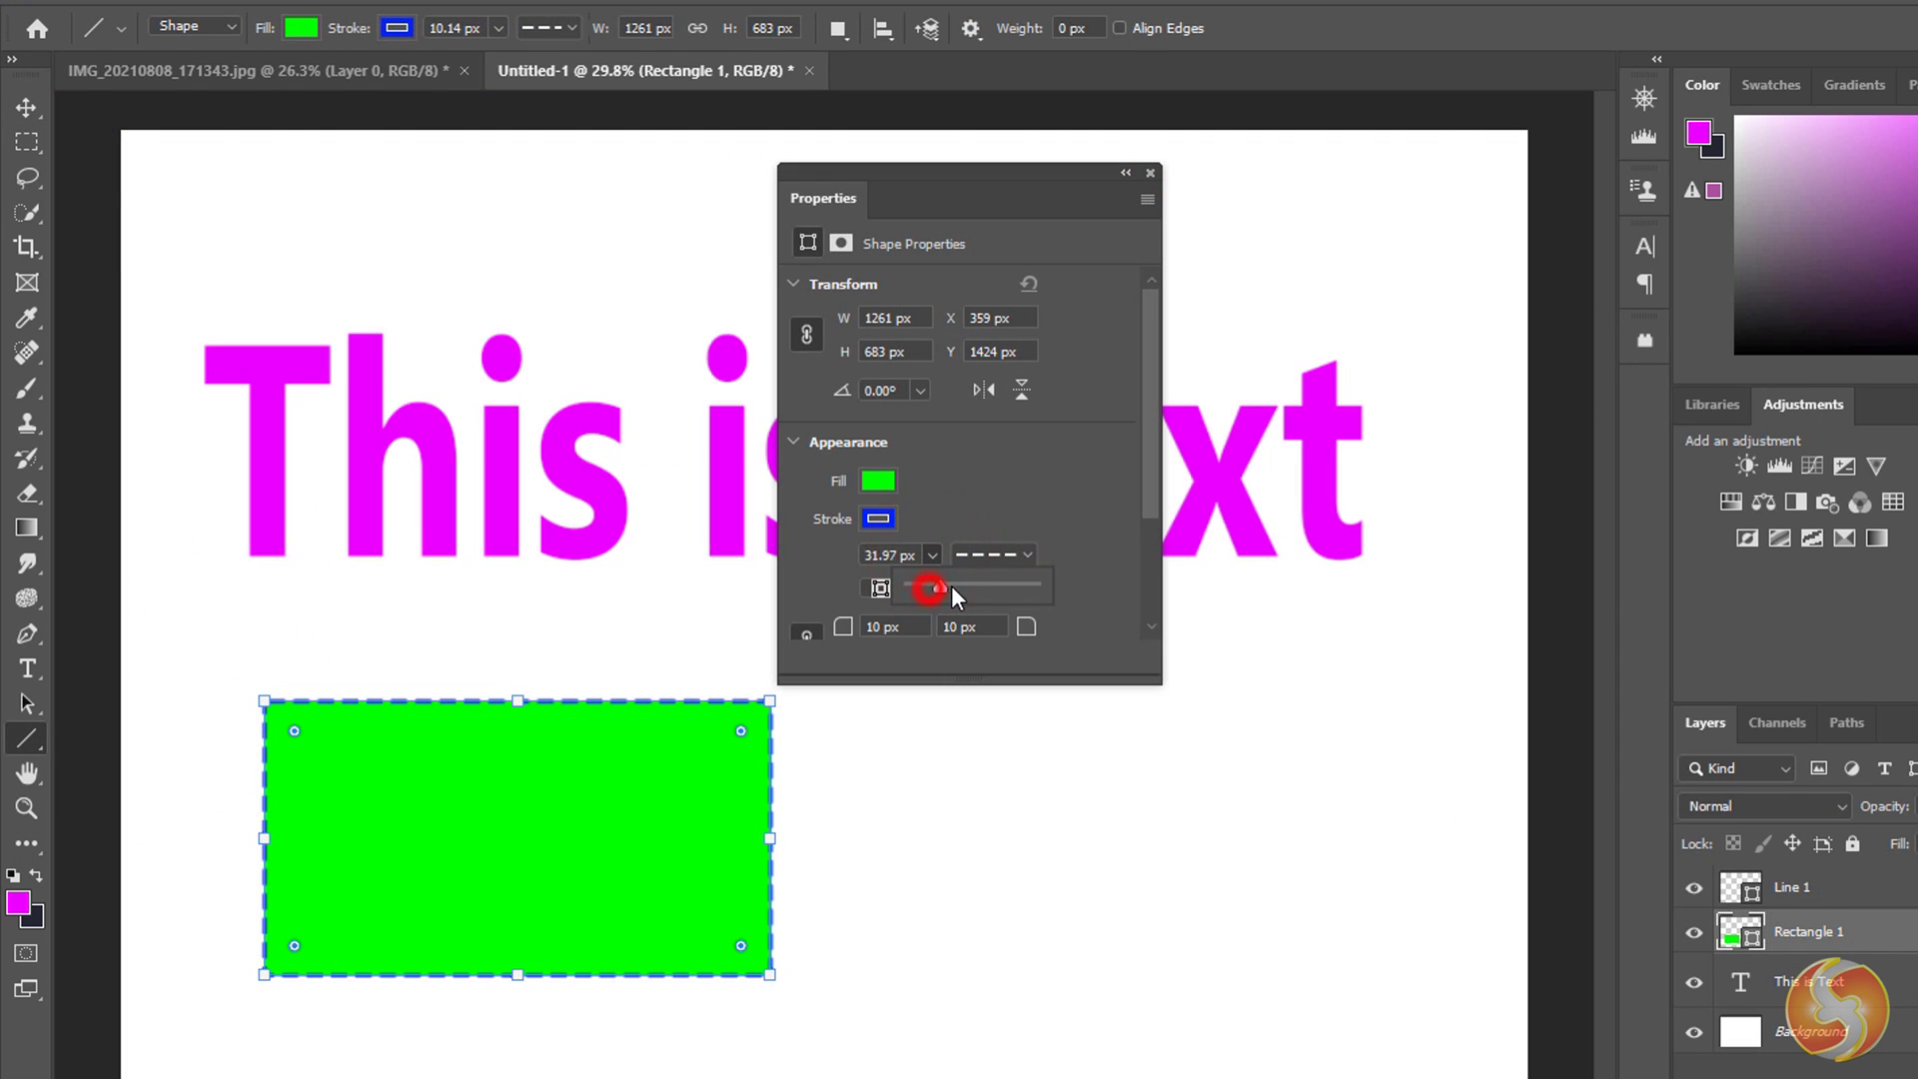
drag(958, 590, 980, 477)
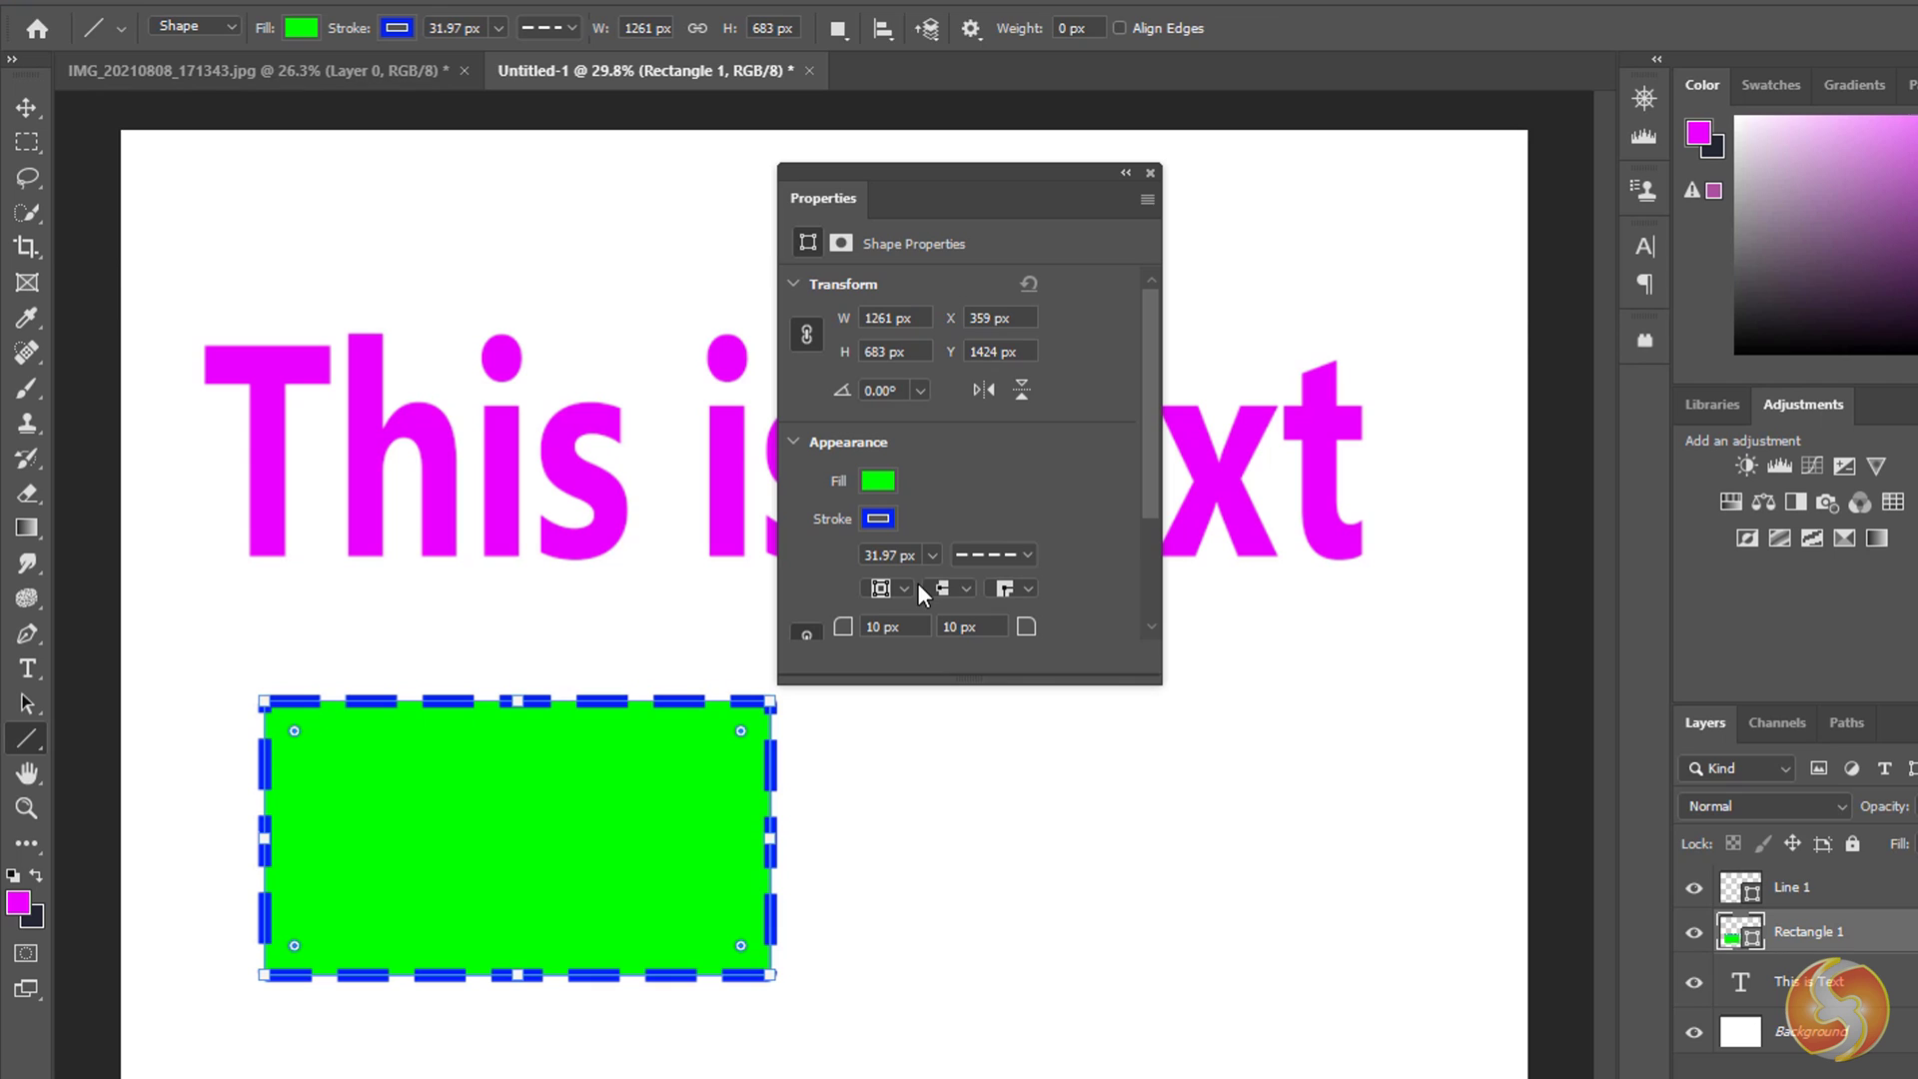
click(929, 555)
click(965, 481)
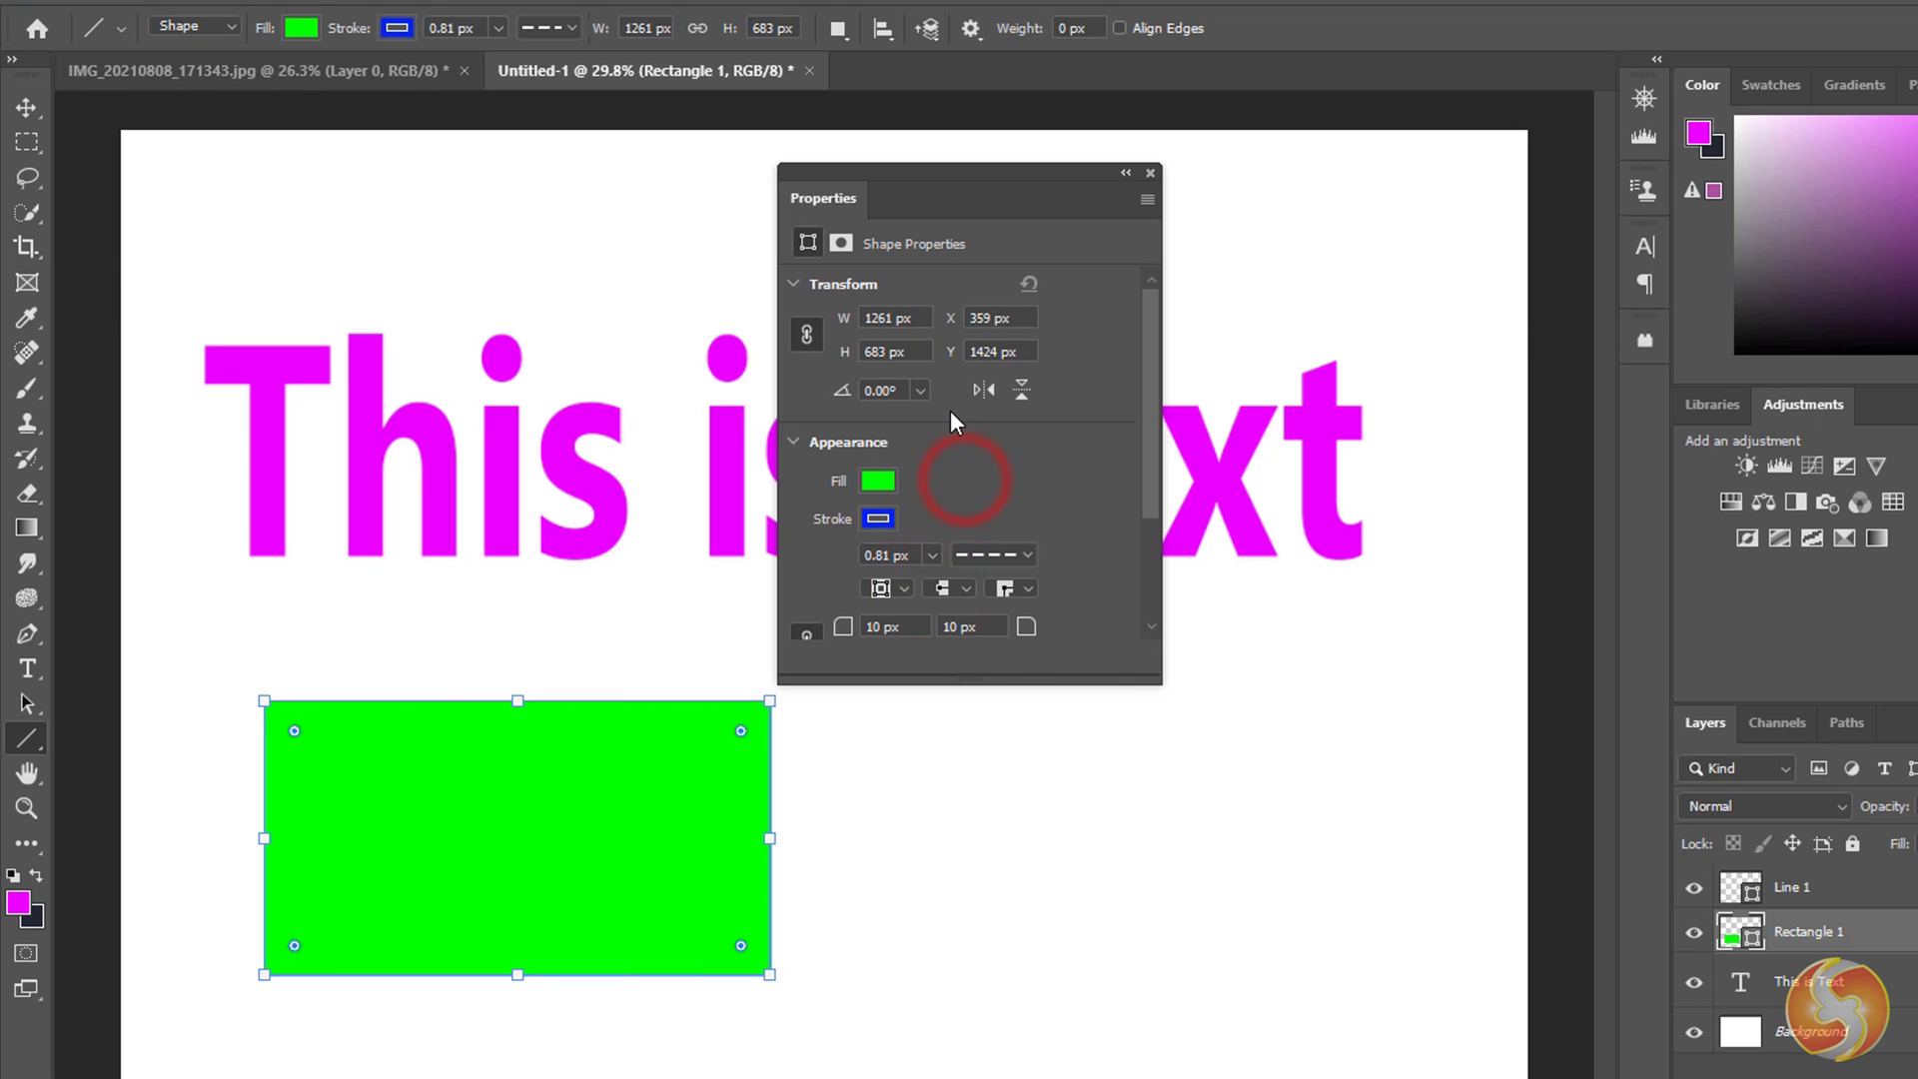
click(929, 552)
Draw a rectangle below the text and a line to its right.
click(27, 737)
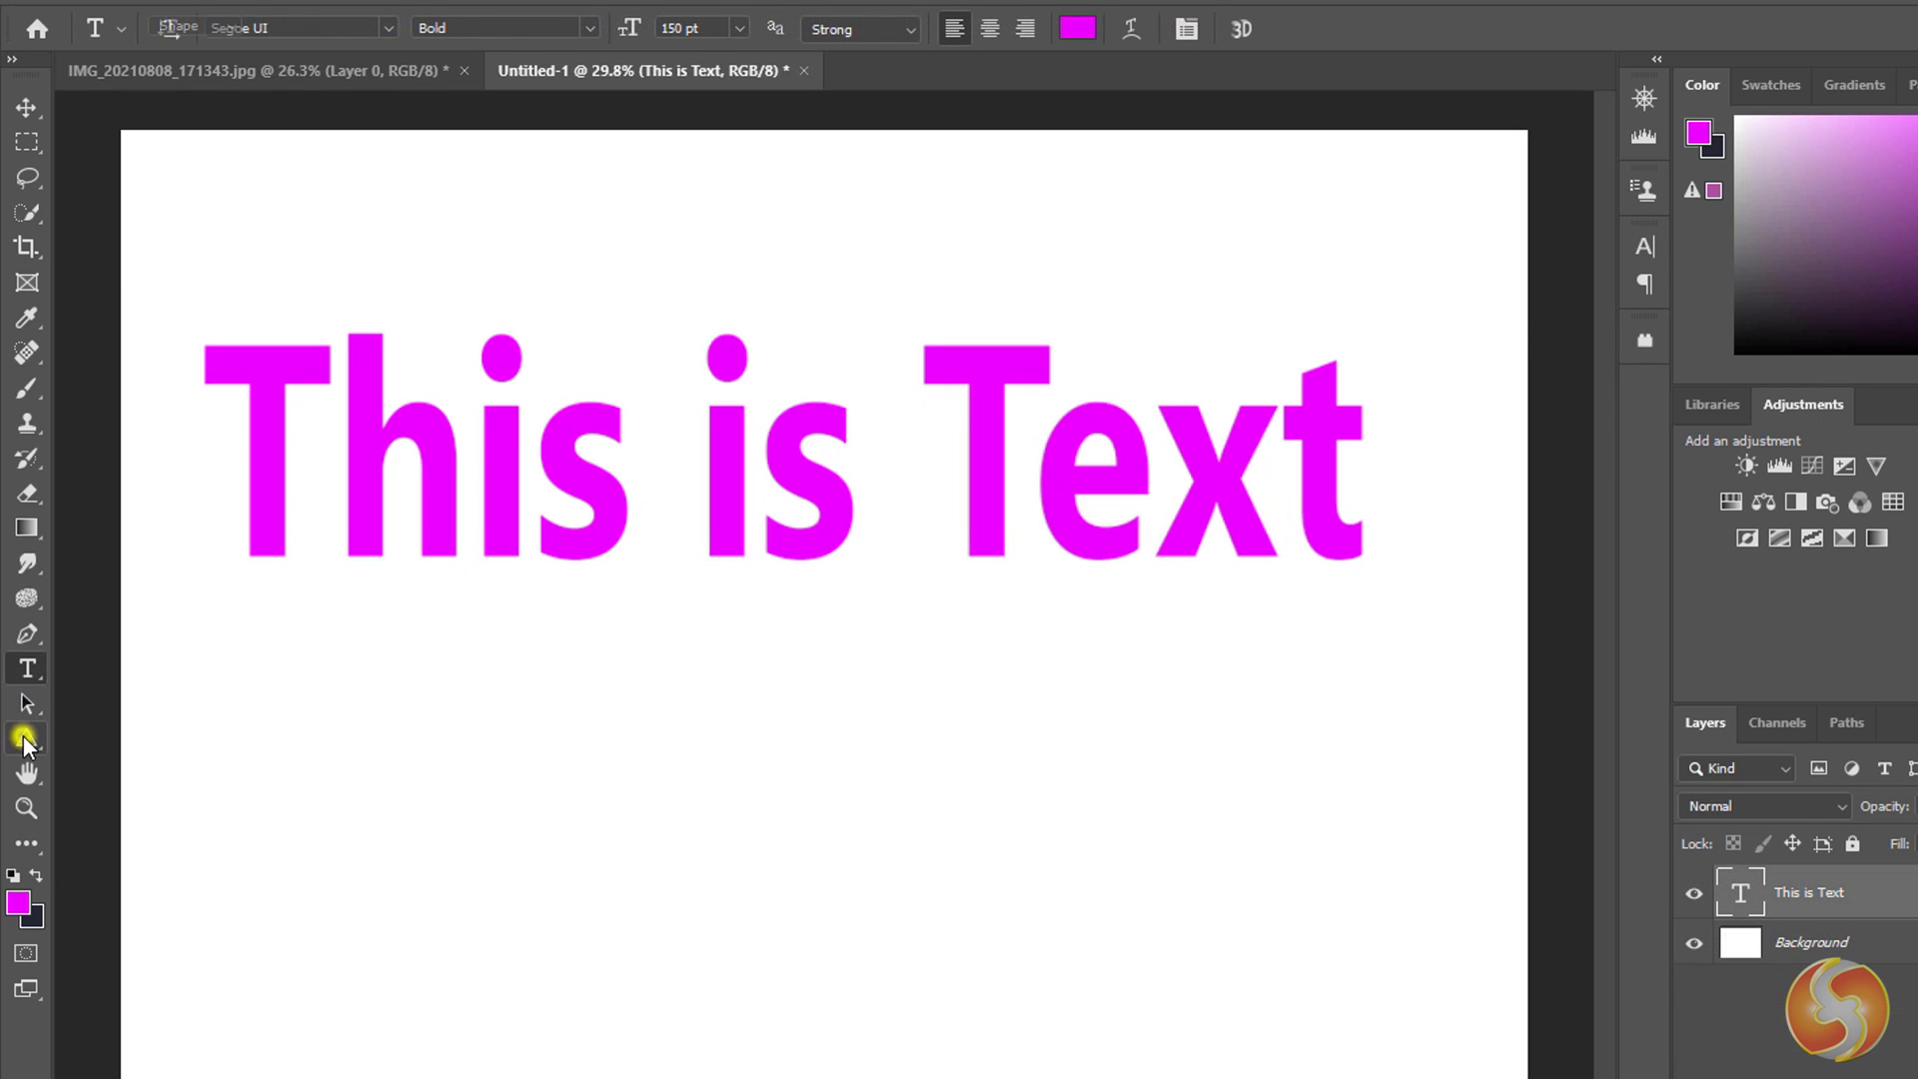
click(140, 739)
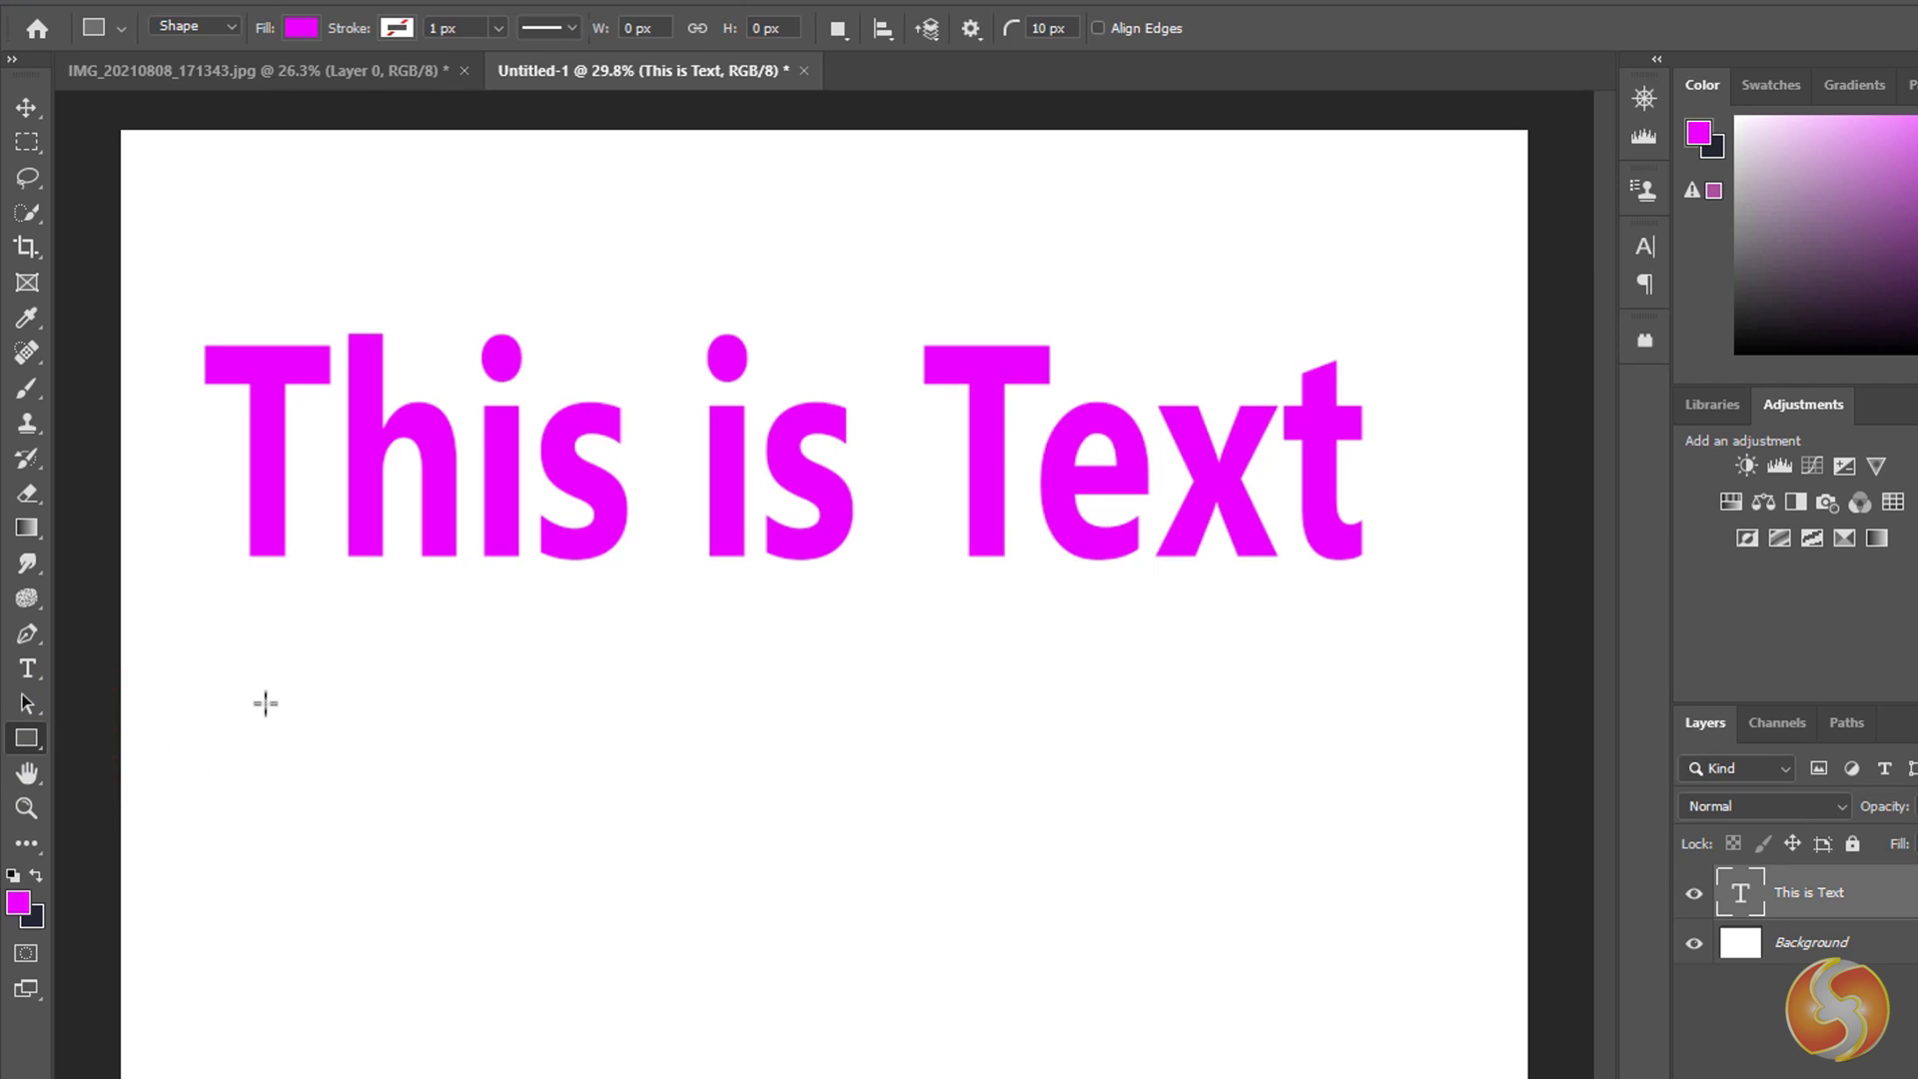
drag(266, 702, 771, 974)
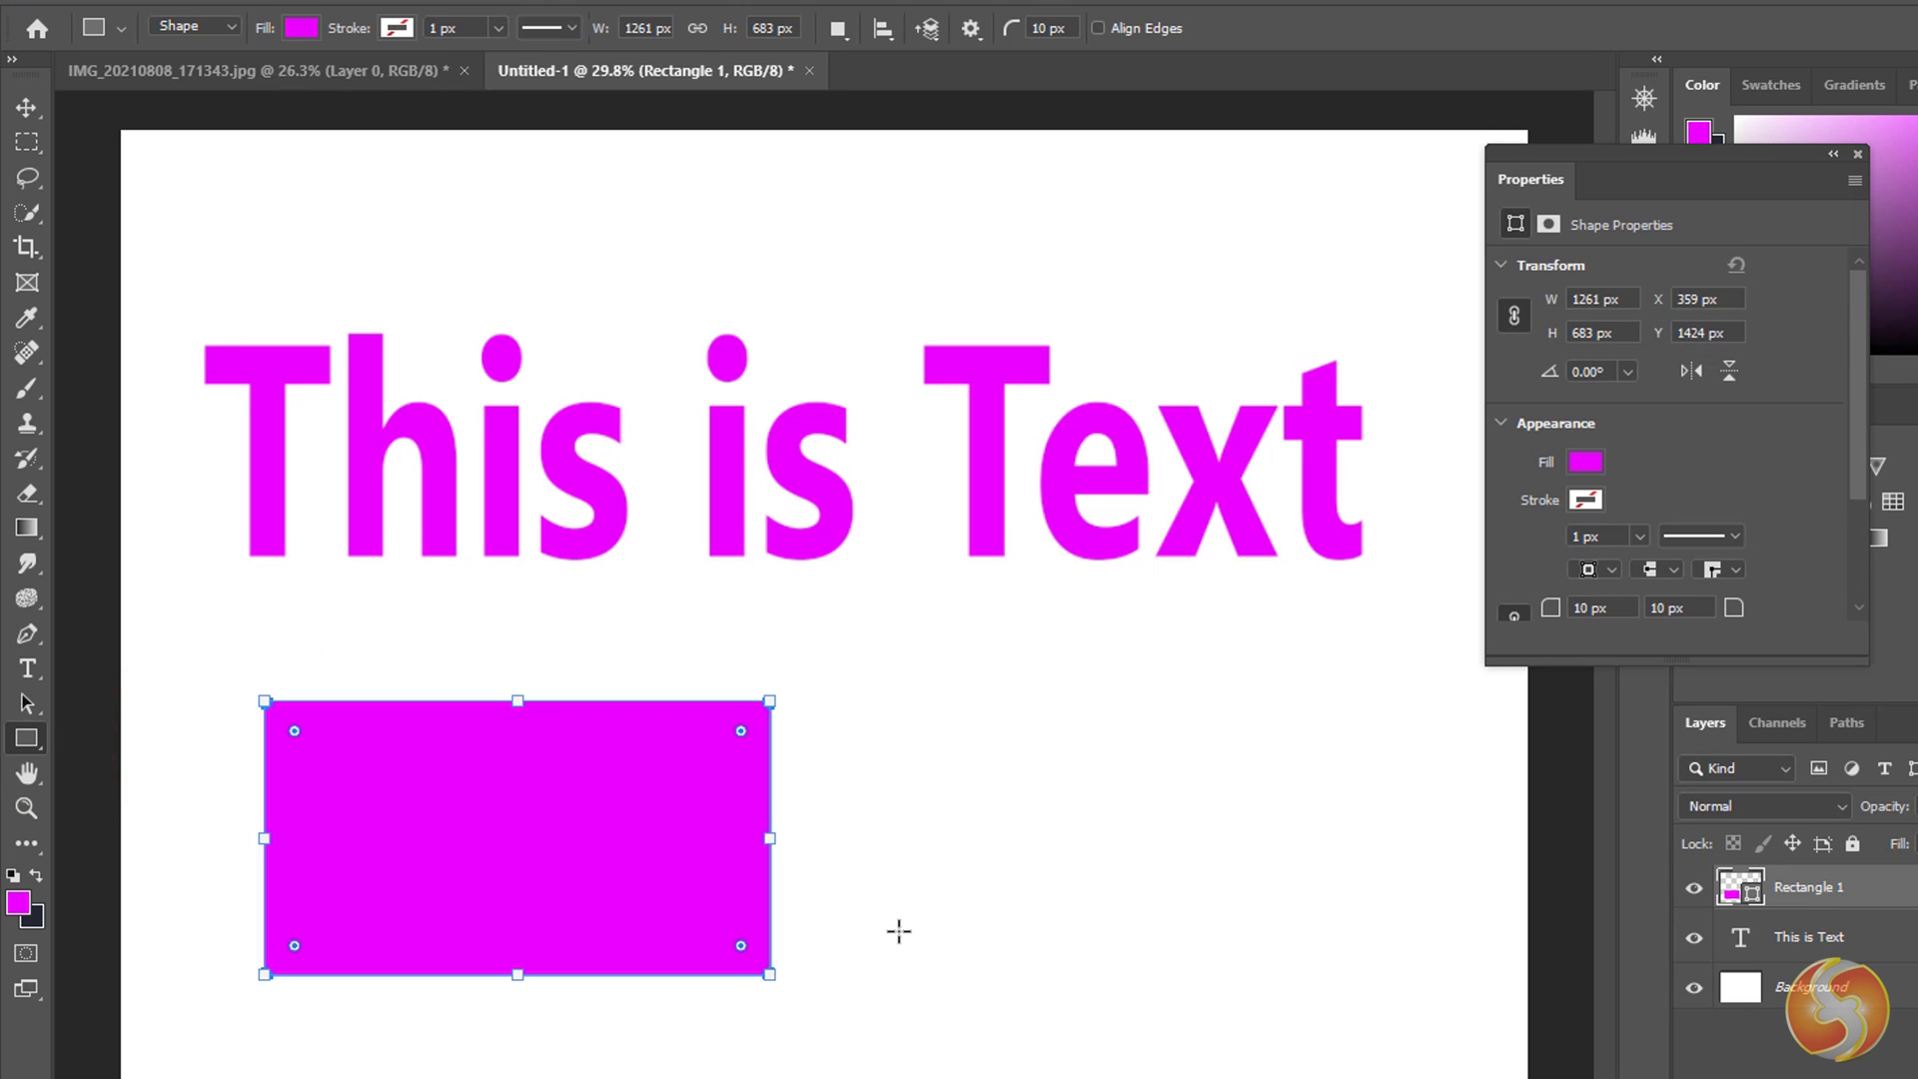
right_click(27, 738)
click(140, 841)
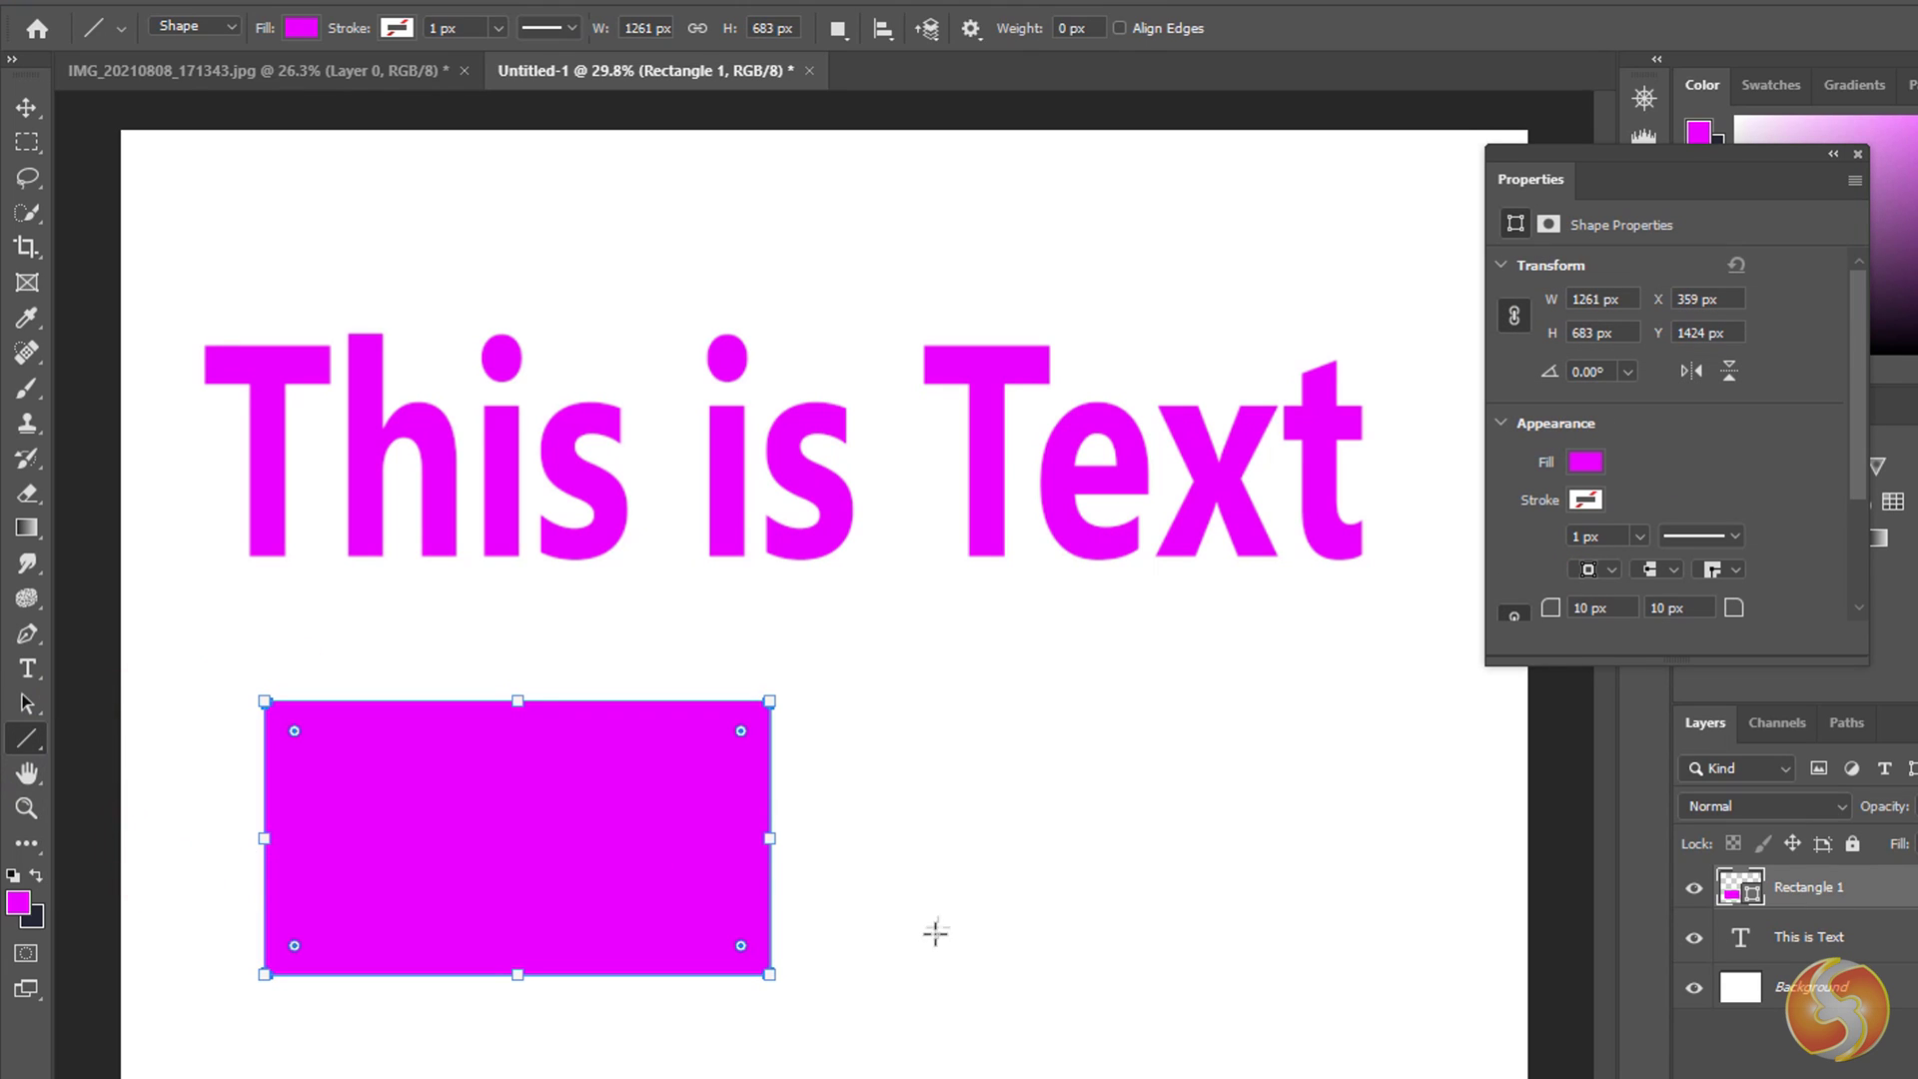
drag(933, 947, 1257, 707)
Fill the new rectangle green and give it a blue 10.14 px outline.
key(alt+bracketleft)
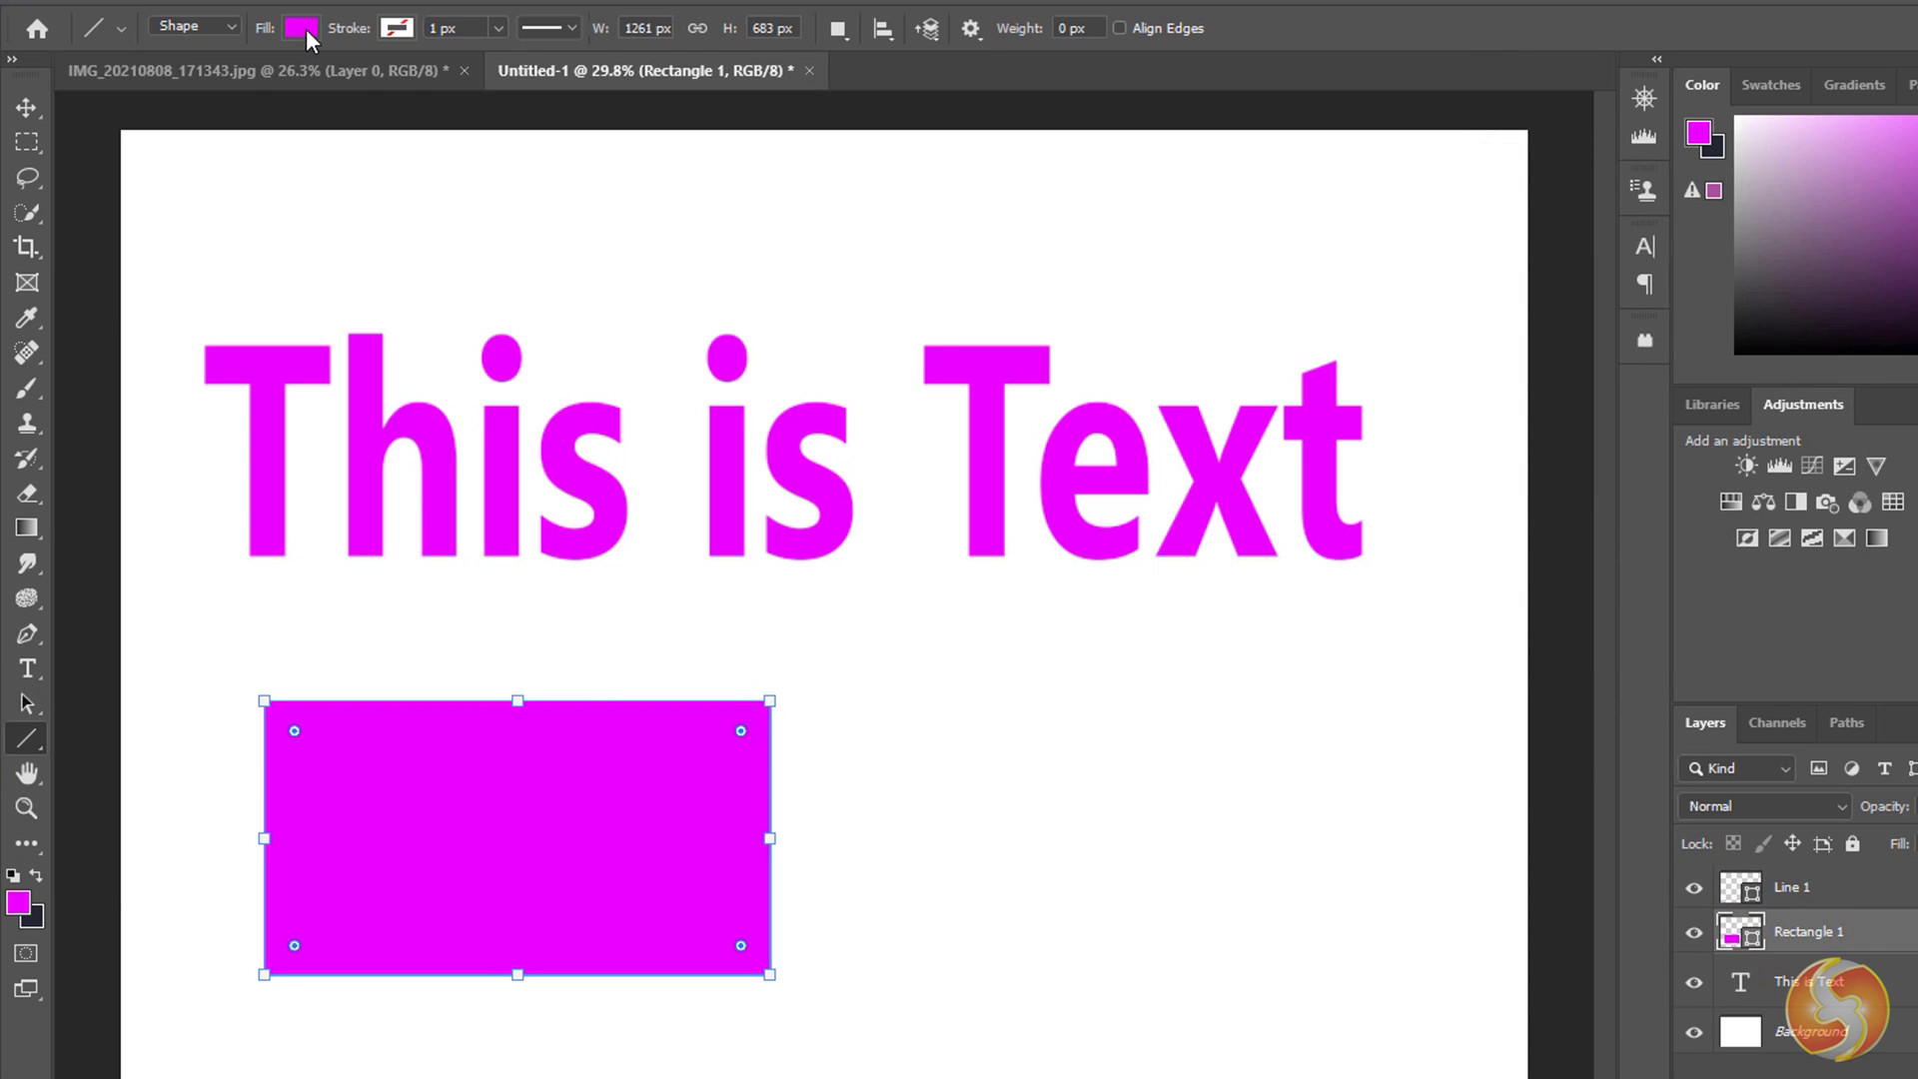
click(303, 28)
click(180, 205)
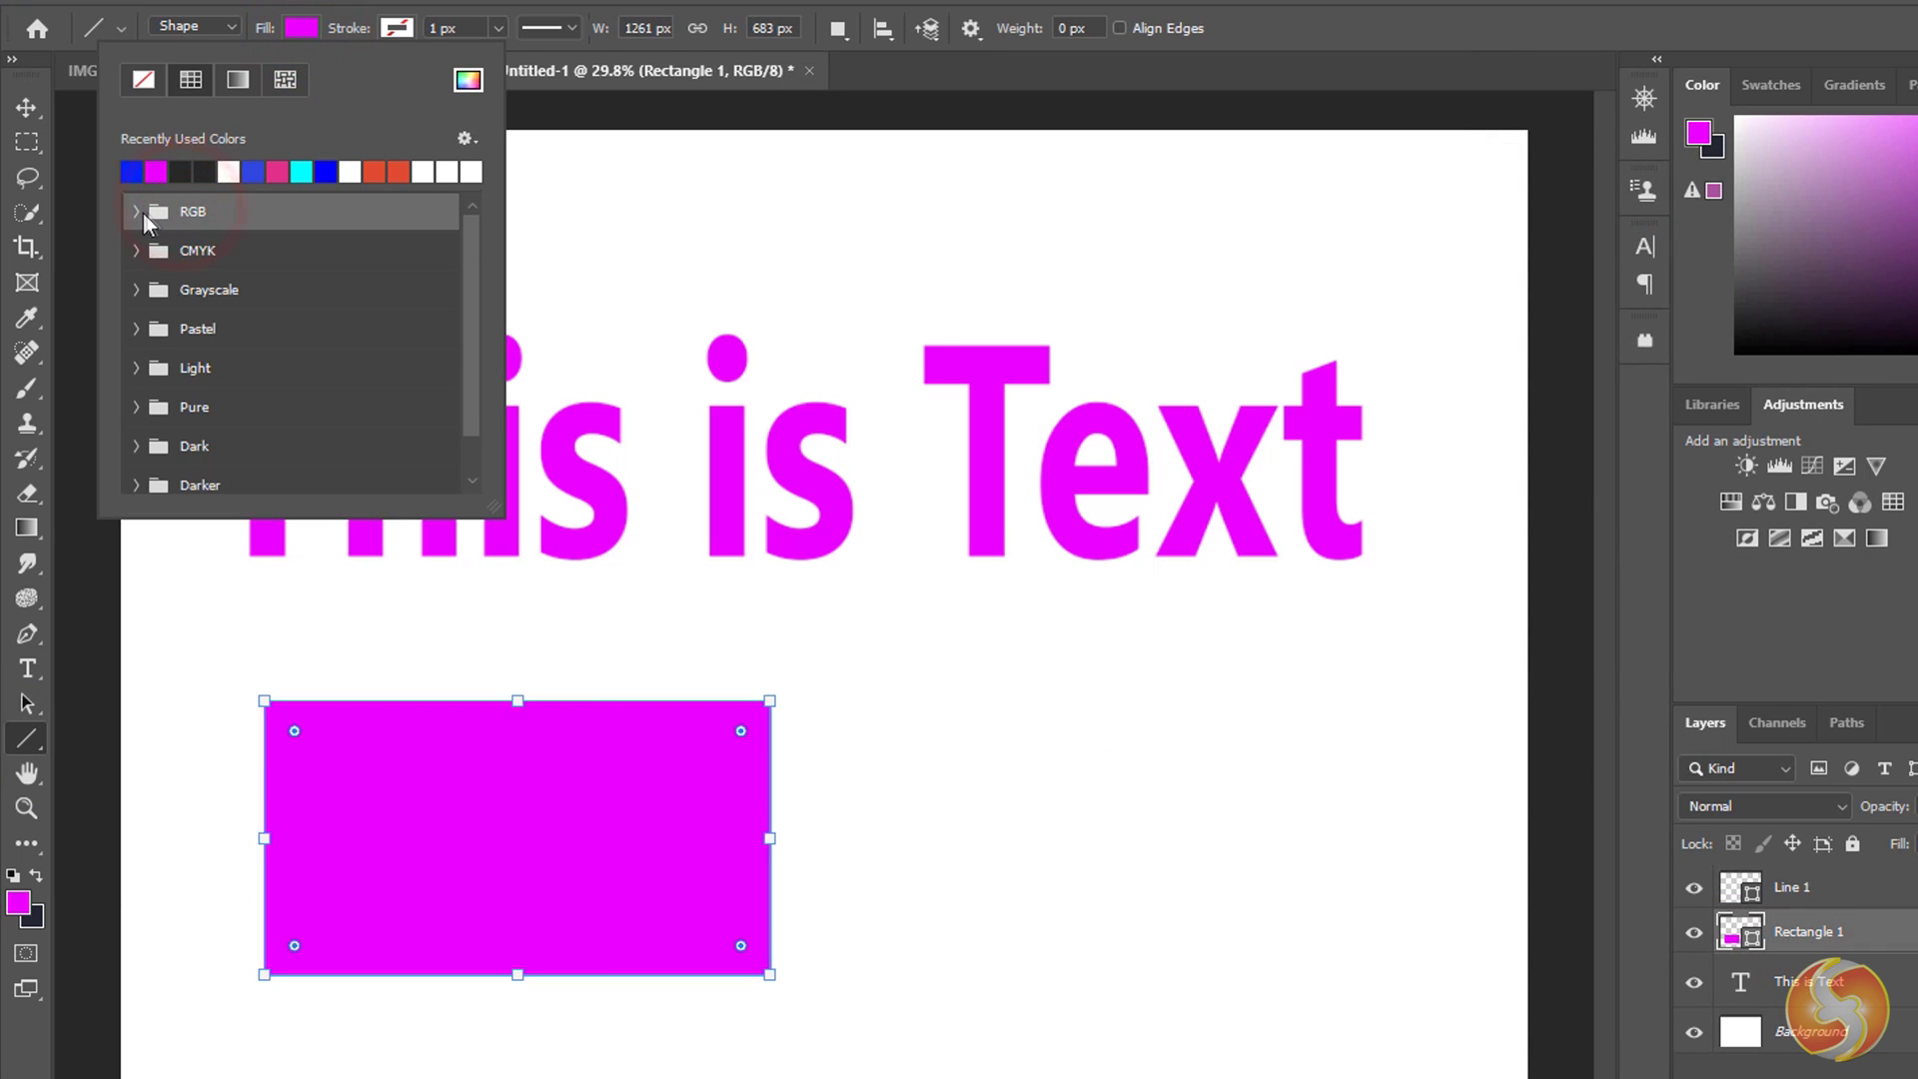
click(192, 240)
click(161, 242)
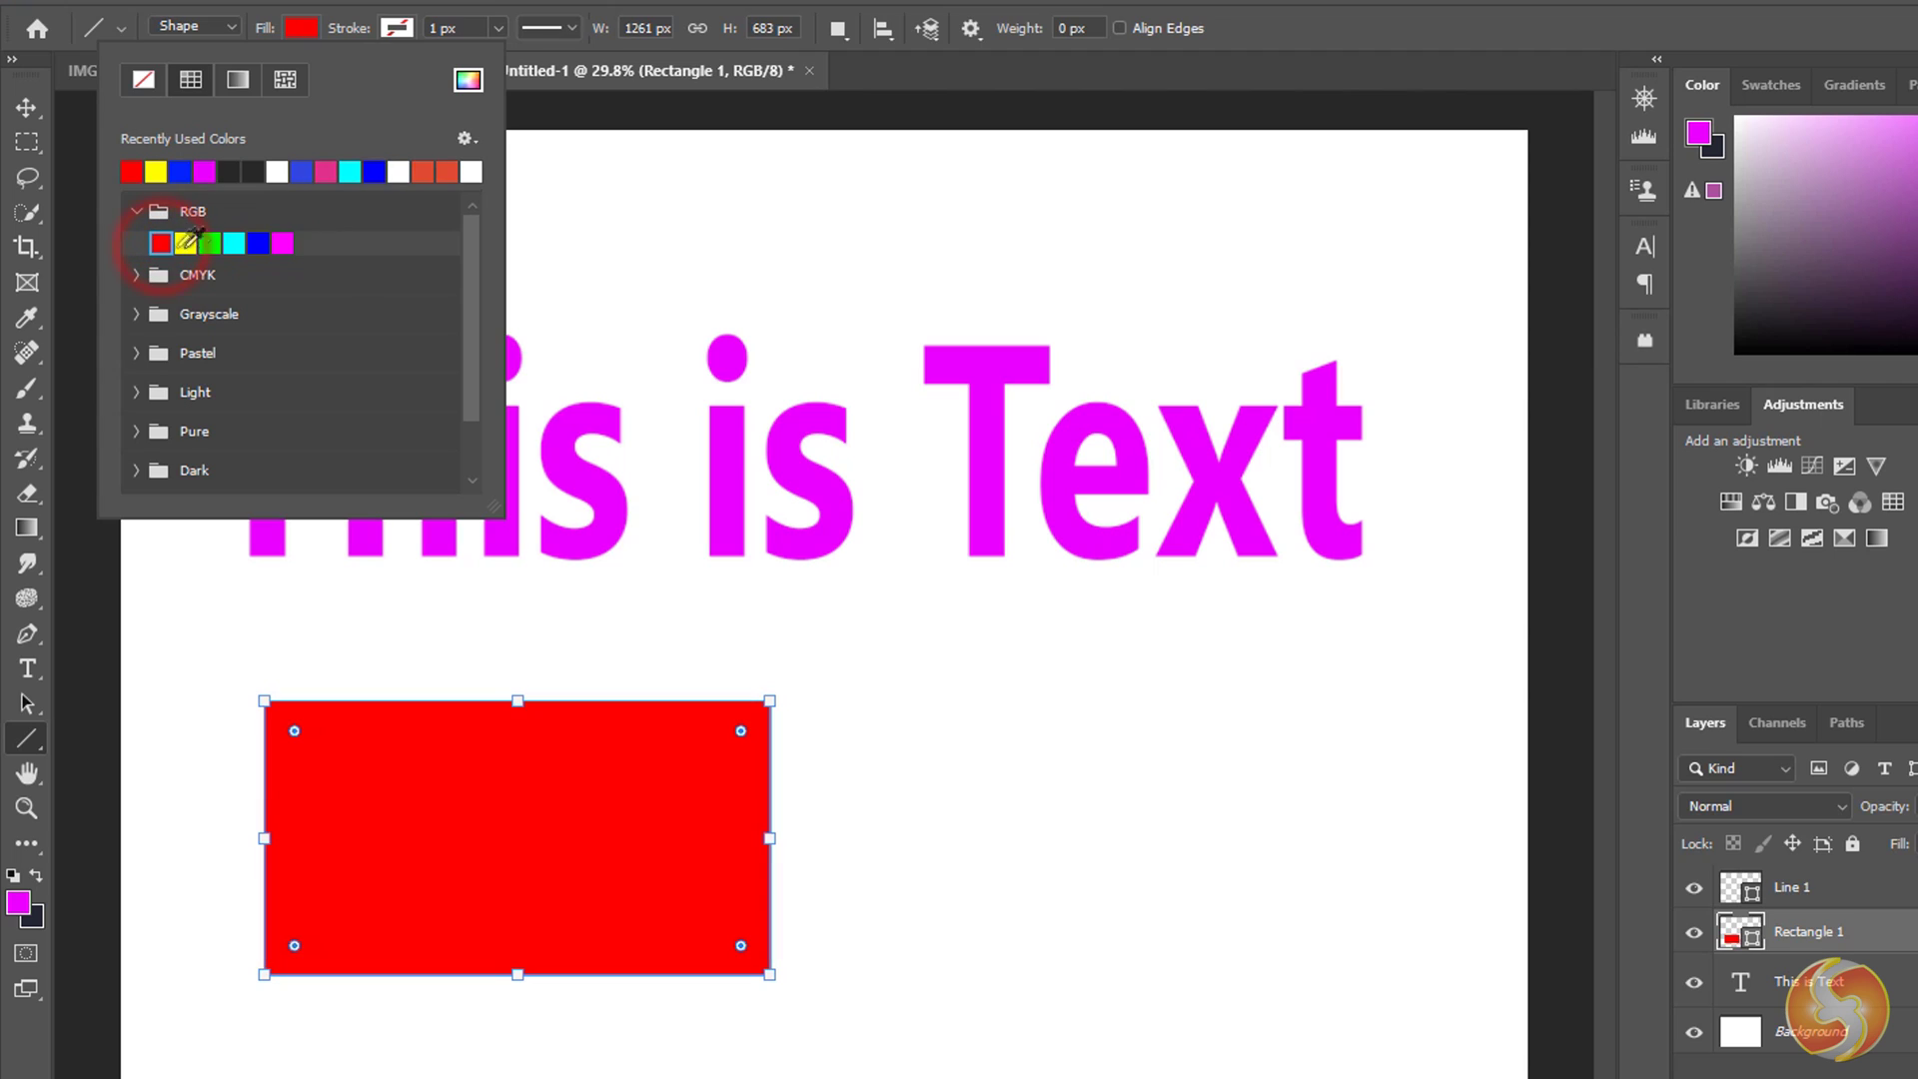
click(209, 244)
click(396, 28)
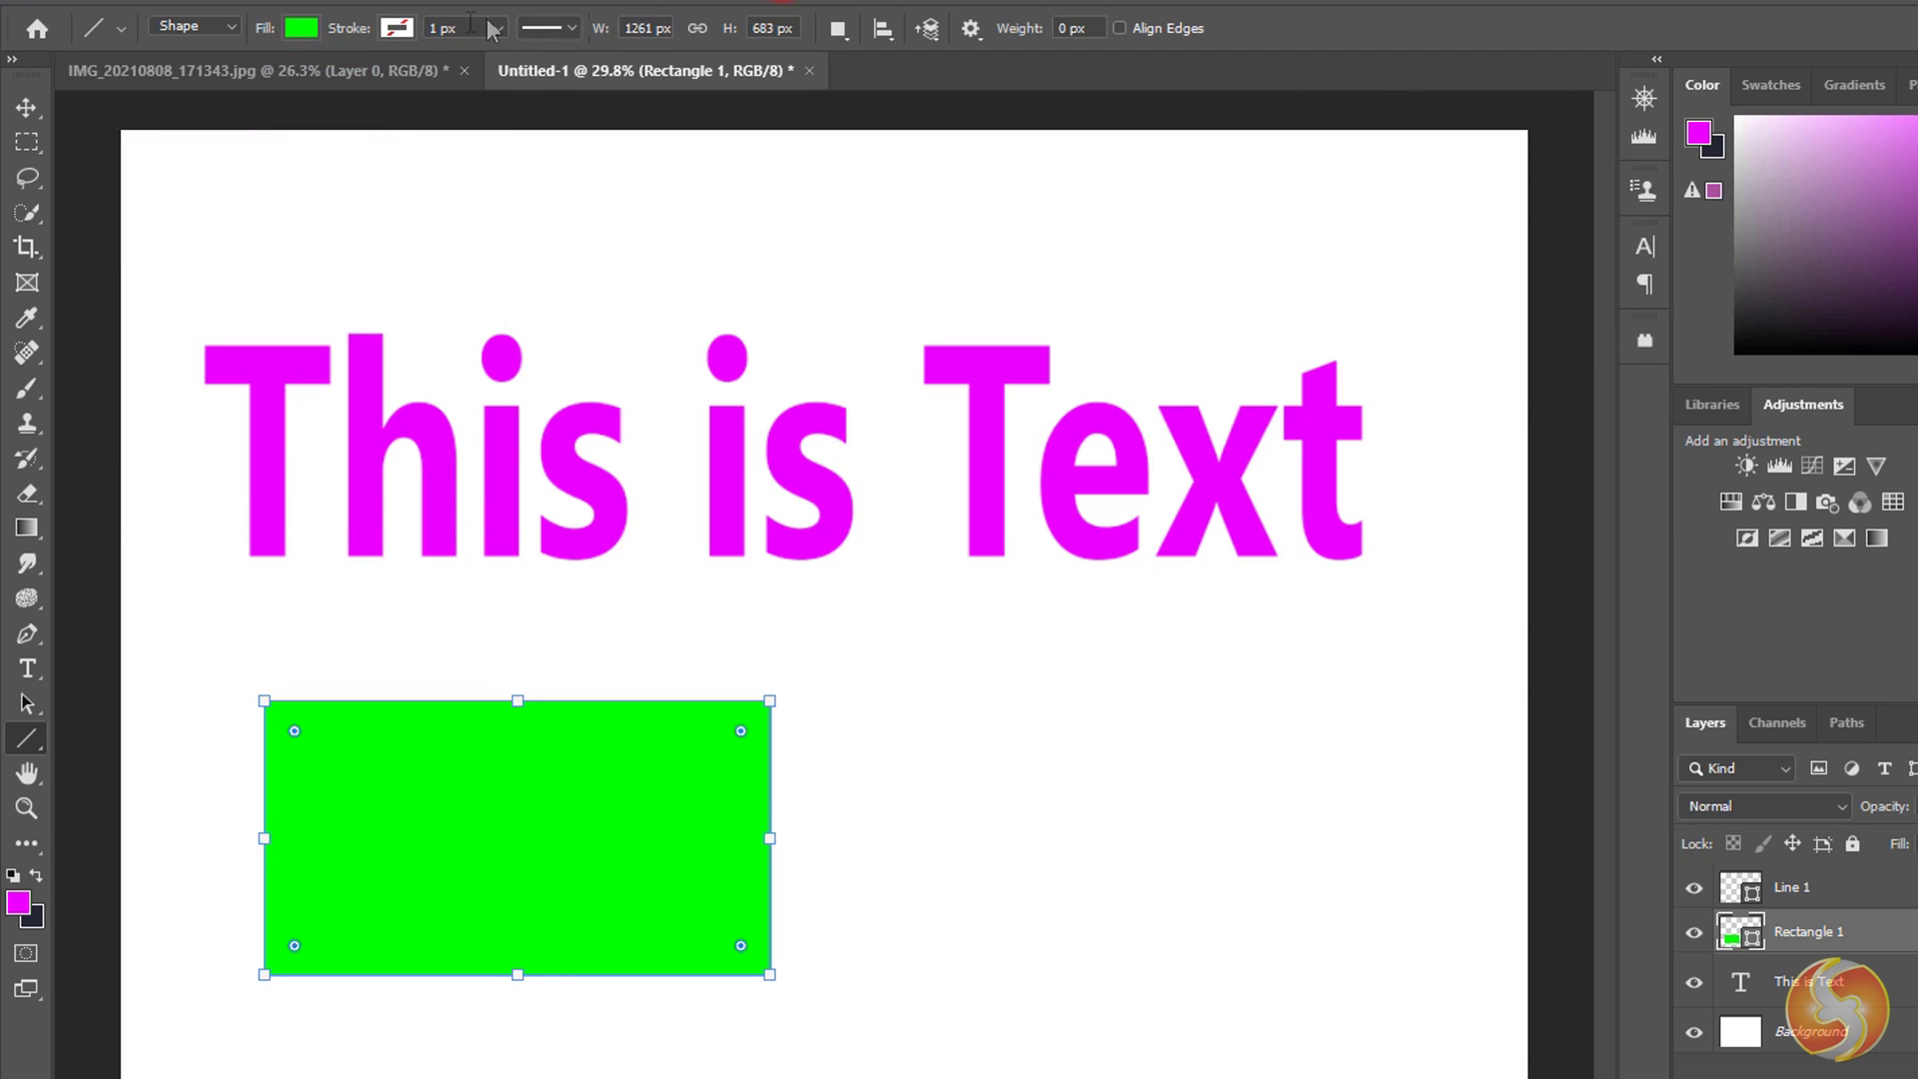
click(397, 27)
click(300, 172)
click(500, 28)
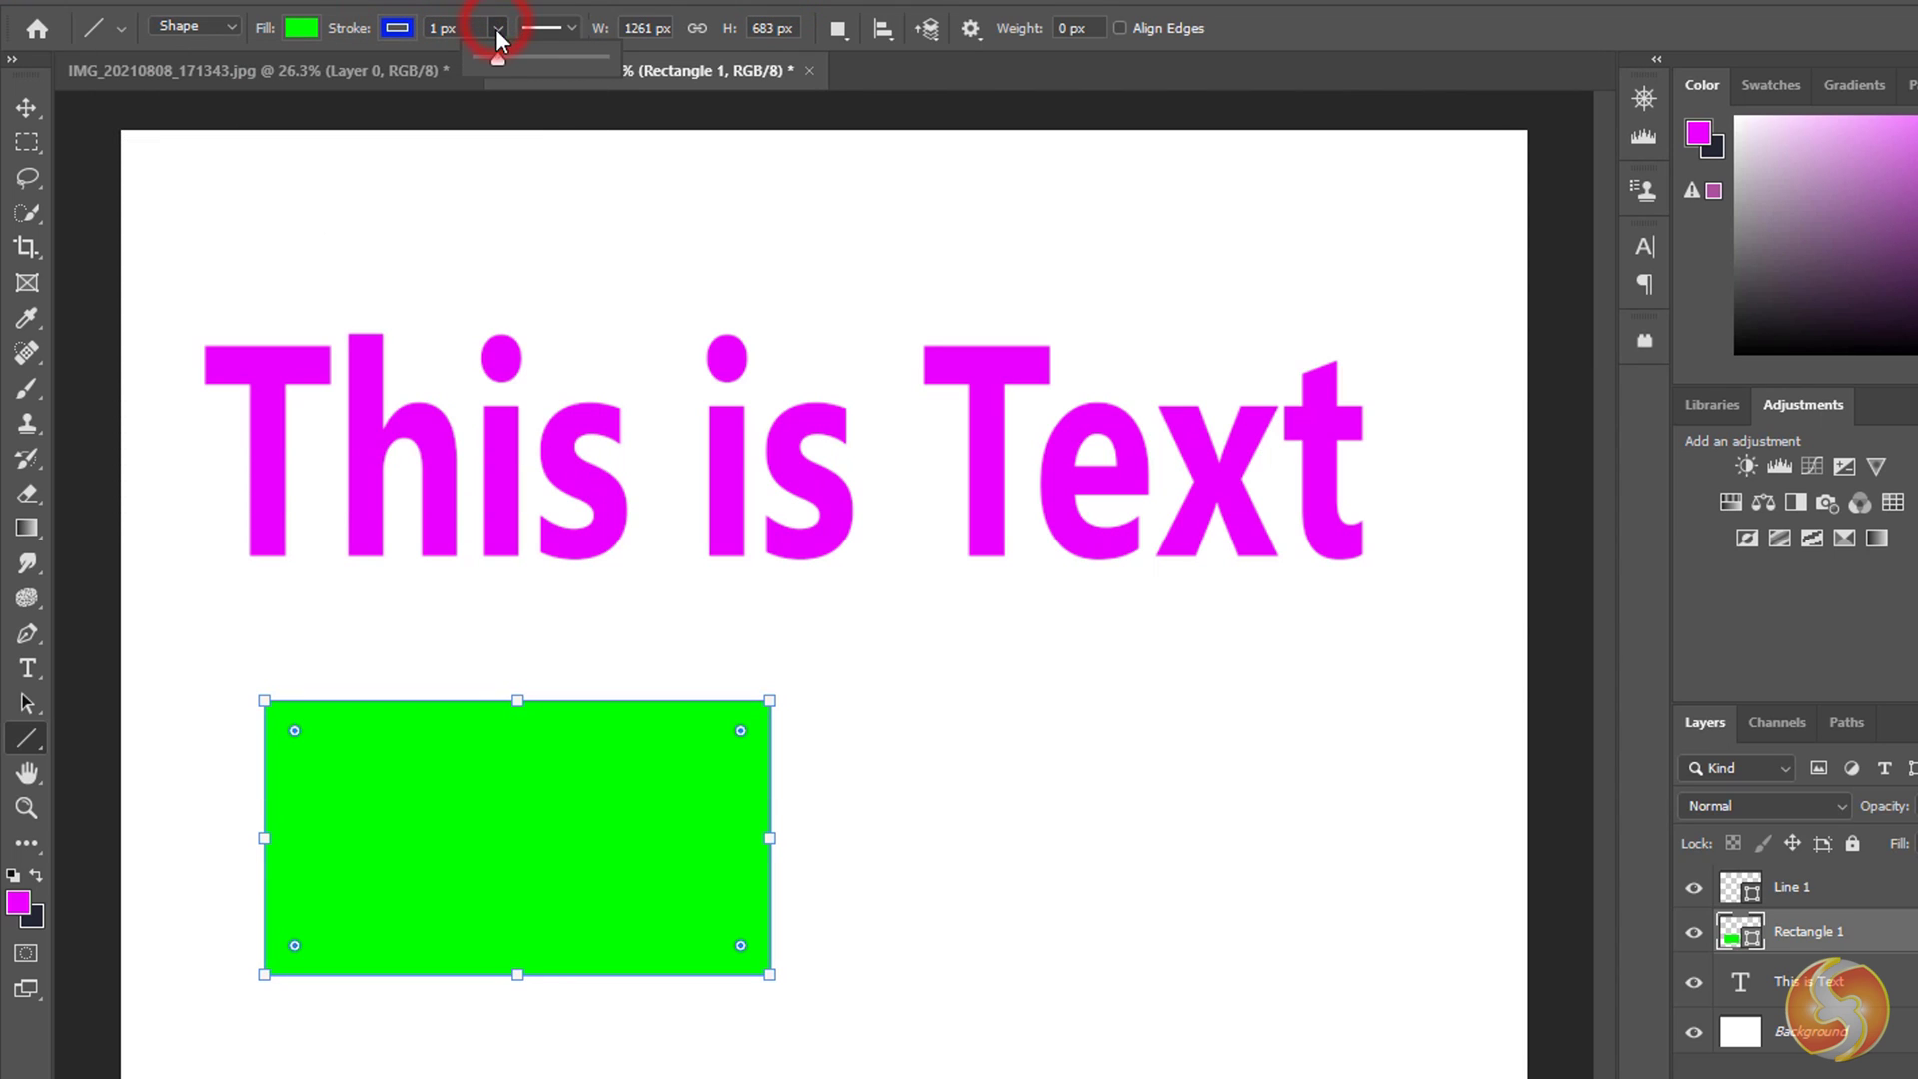
mouse_move(477, 58)
mouse_down()
mouse_move(516, 55)
mouse_move(501, 66)
mouse_up()
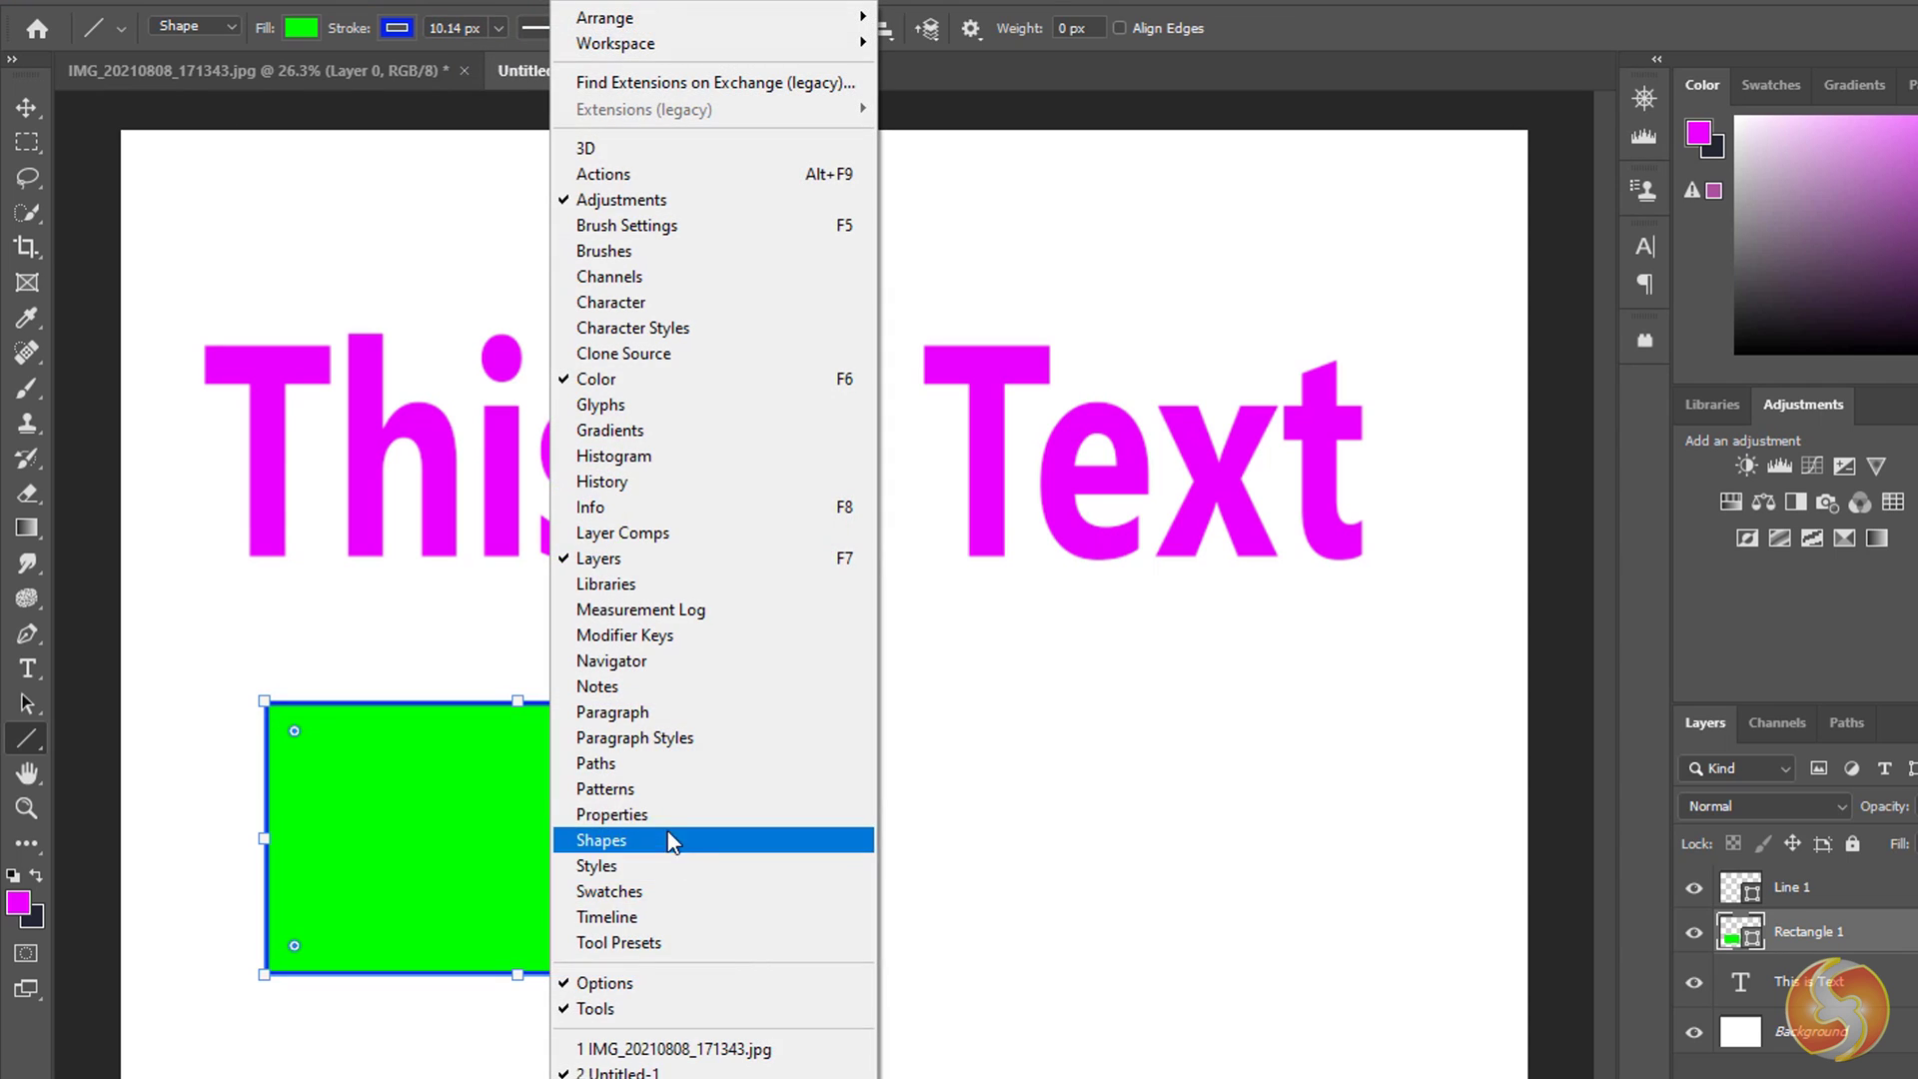
Make the rectangle's outline dashed and rotate the rectangle 10° in Properties.
click(667, 814)
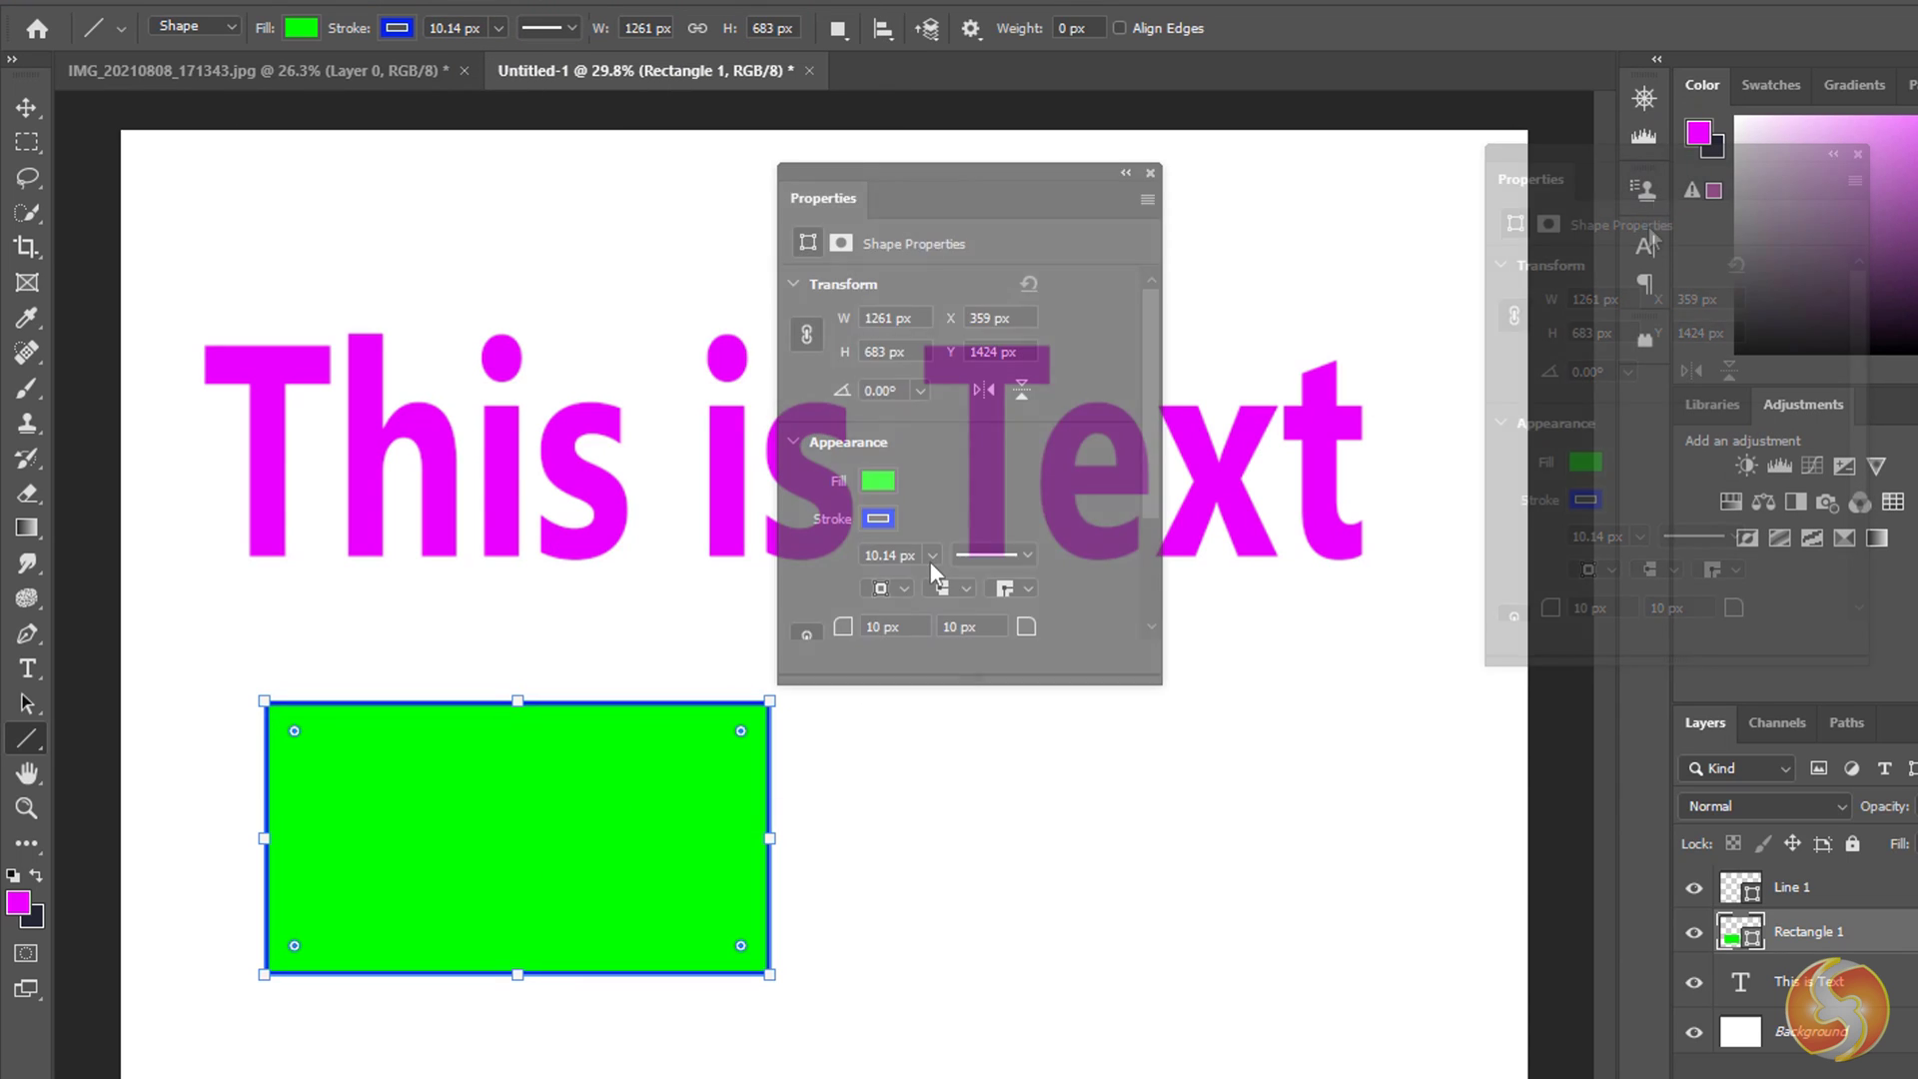
click(997, 556)
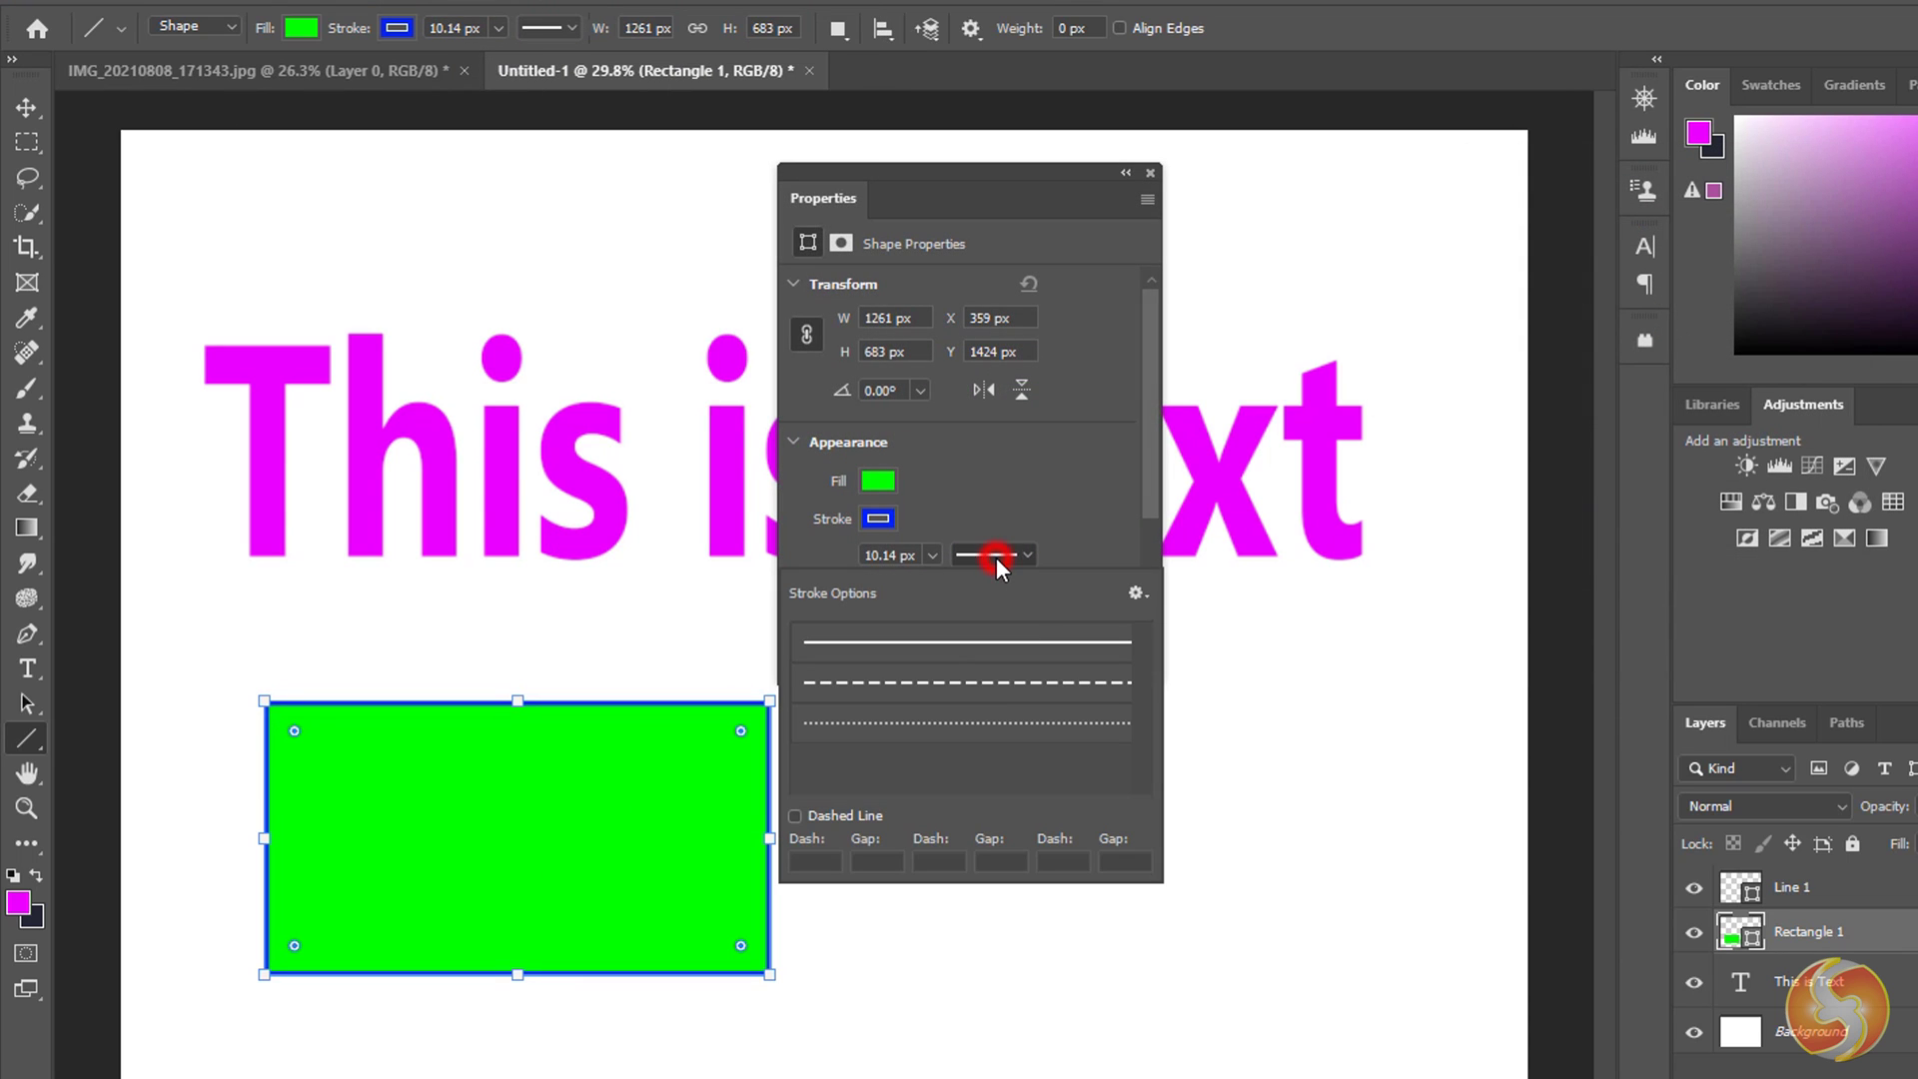
click(944, 683)
click(887, 390)
text(10)
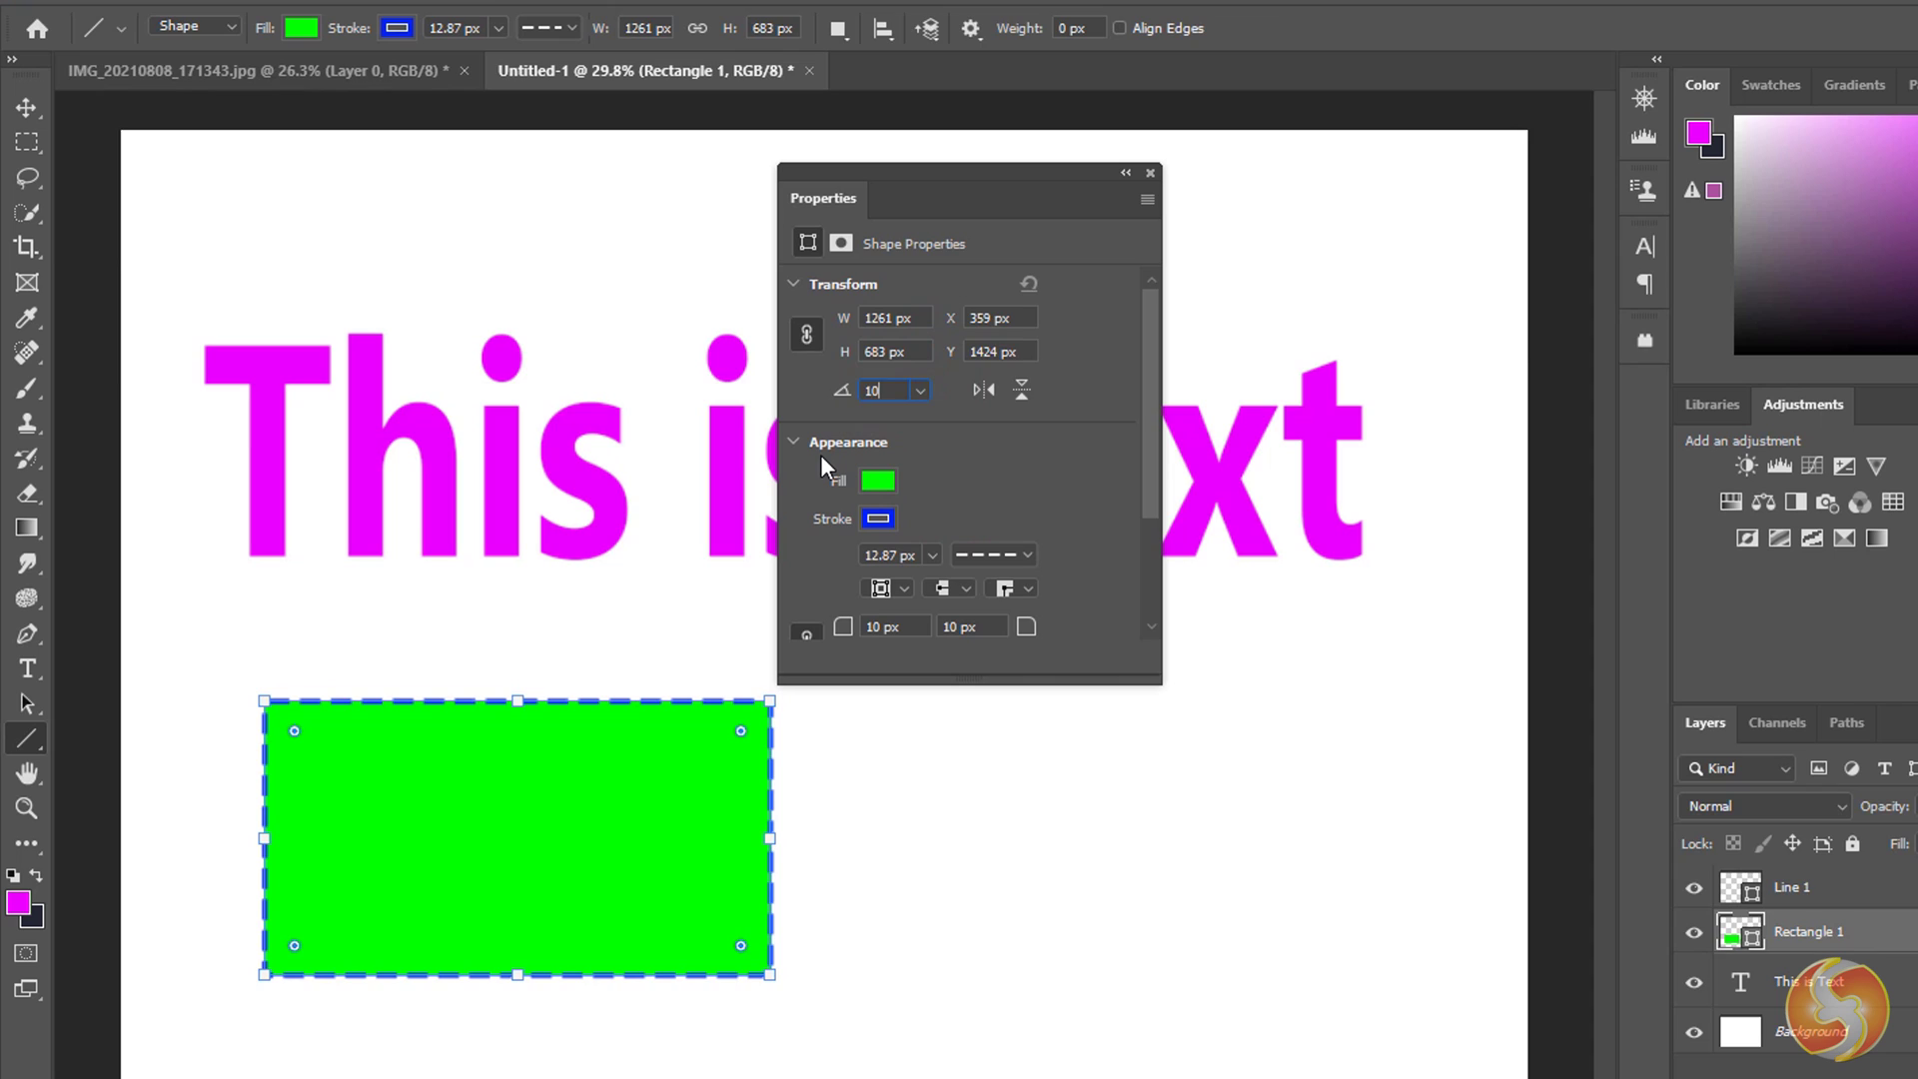
key(Return)
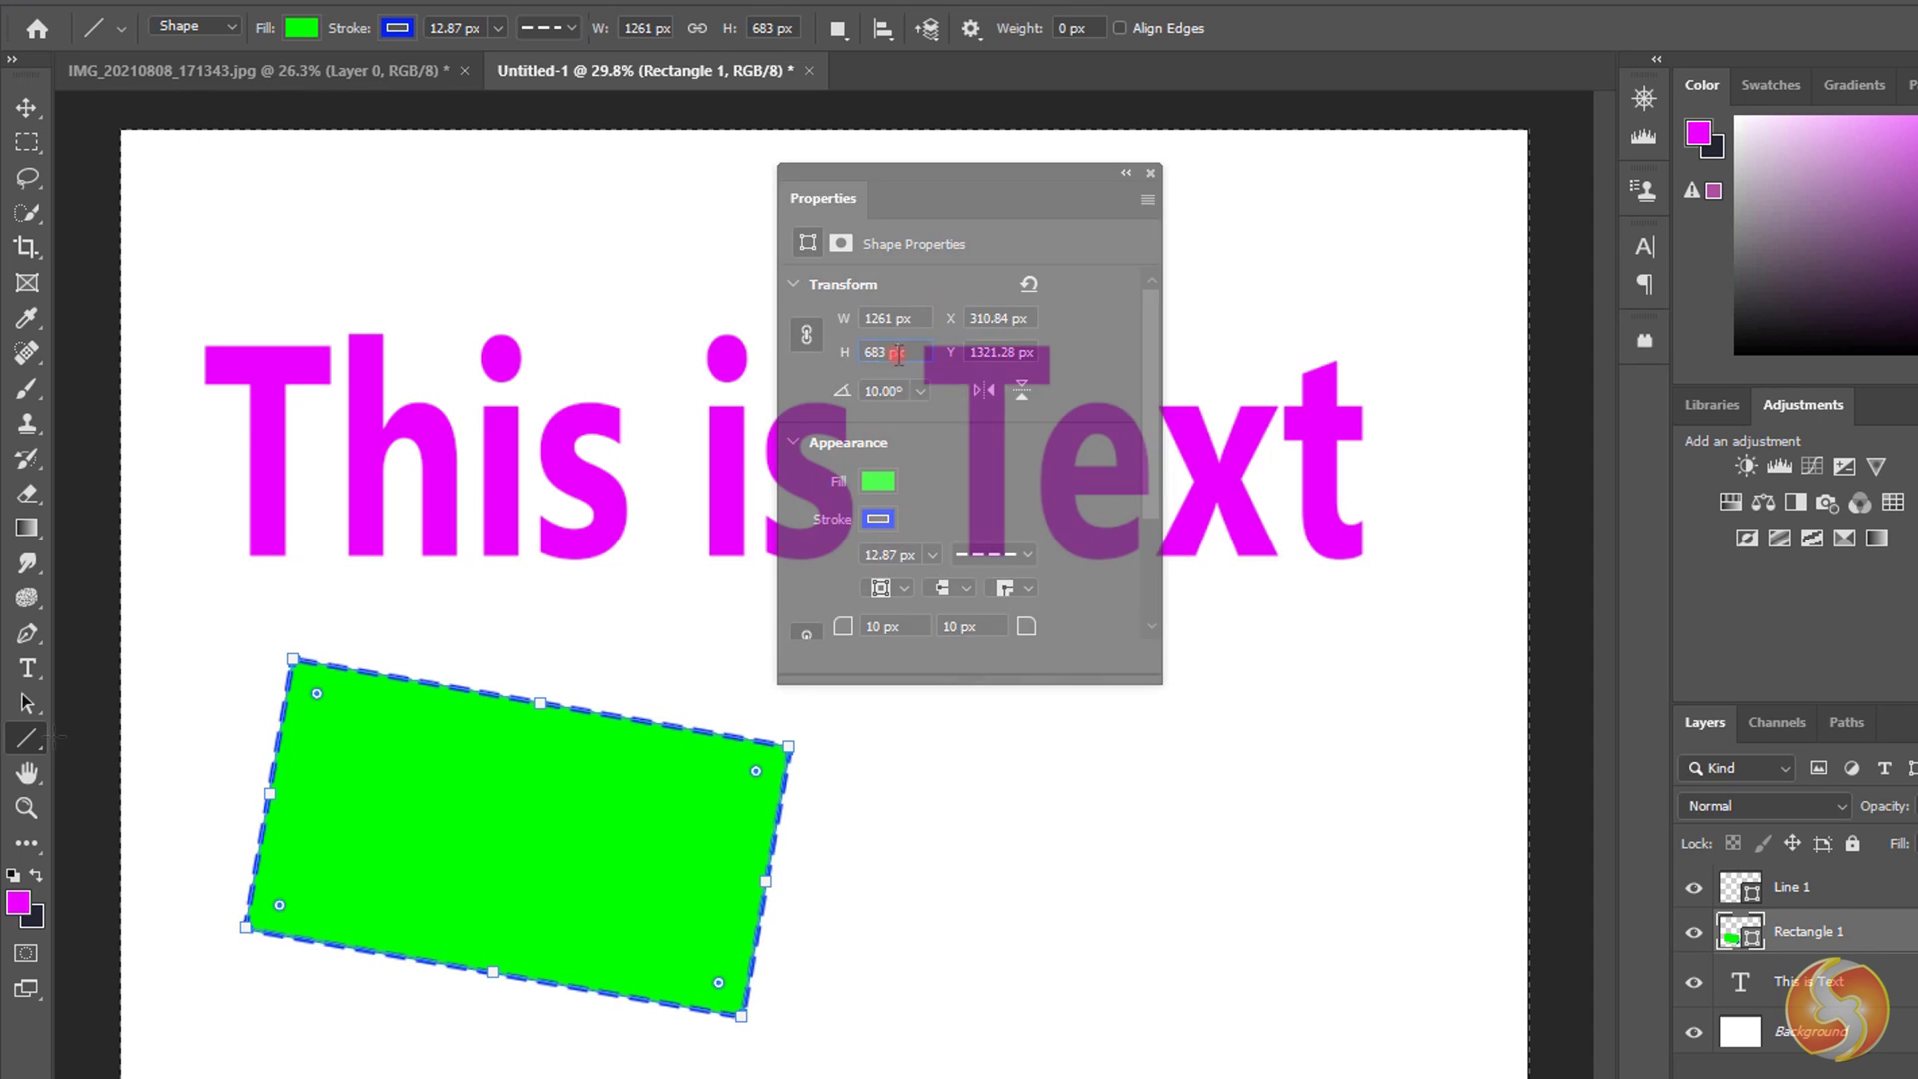
Pick a flower from the Flowers custom shapes and draw it right of the rectangle.
right_click(27, 739)
click(152, 867)
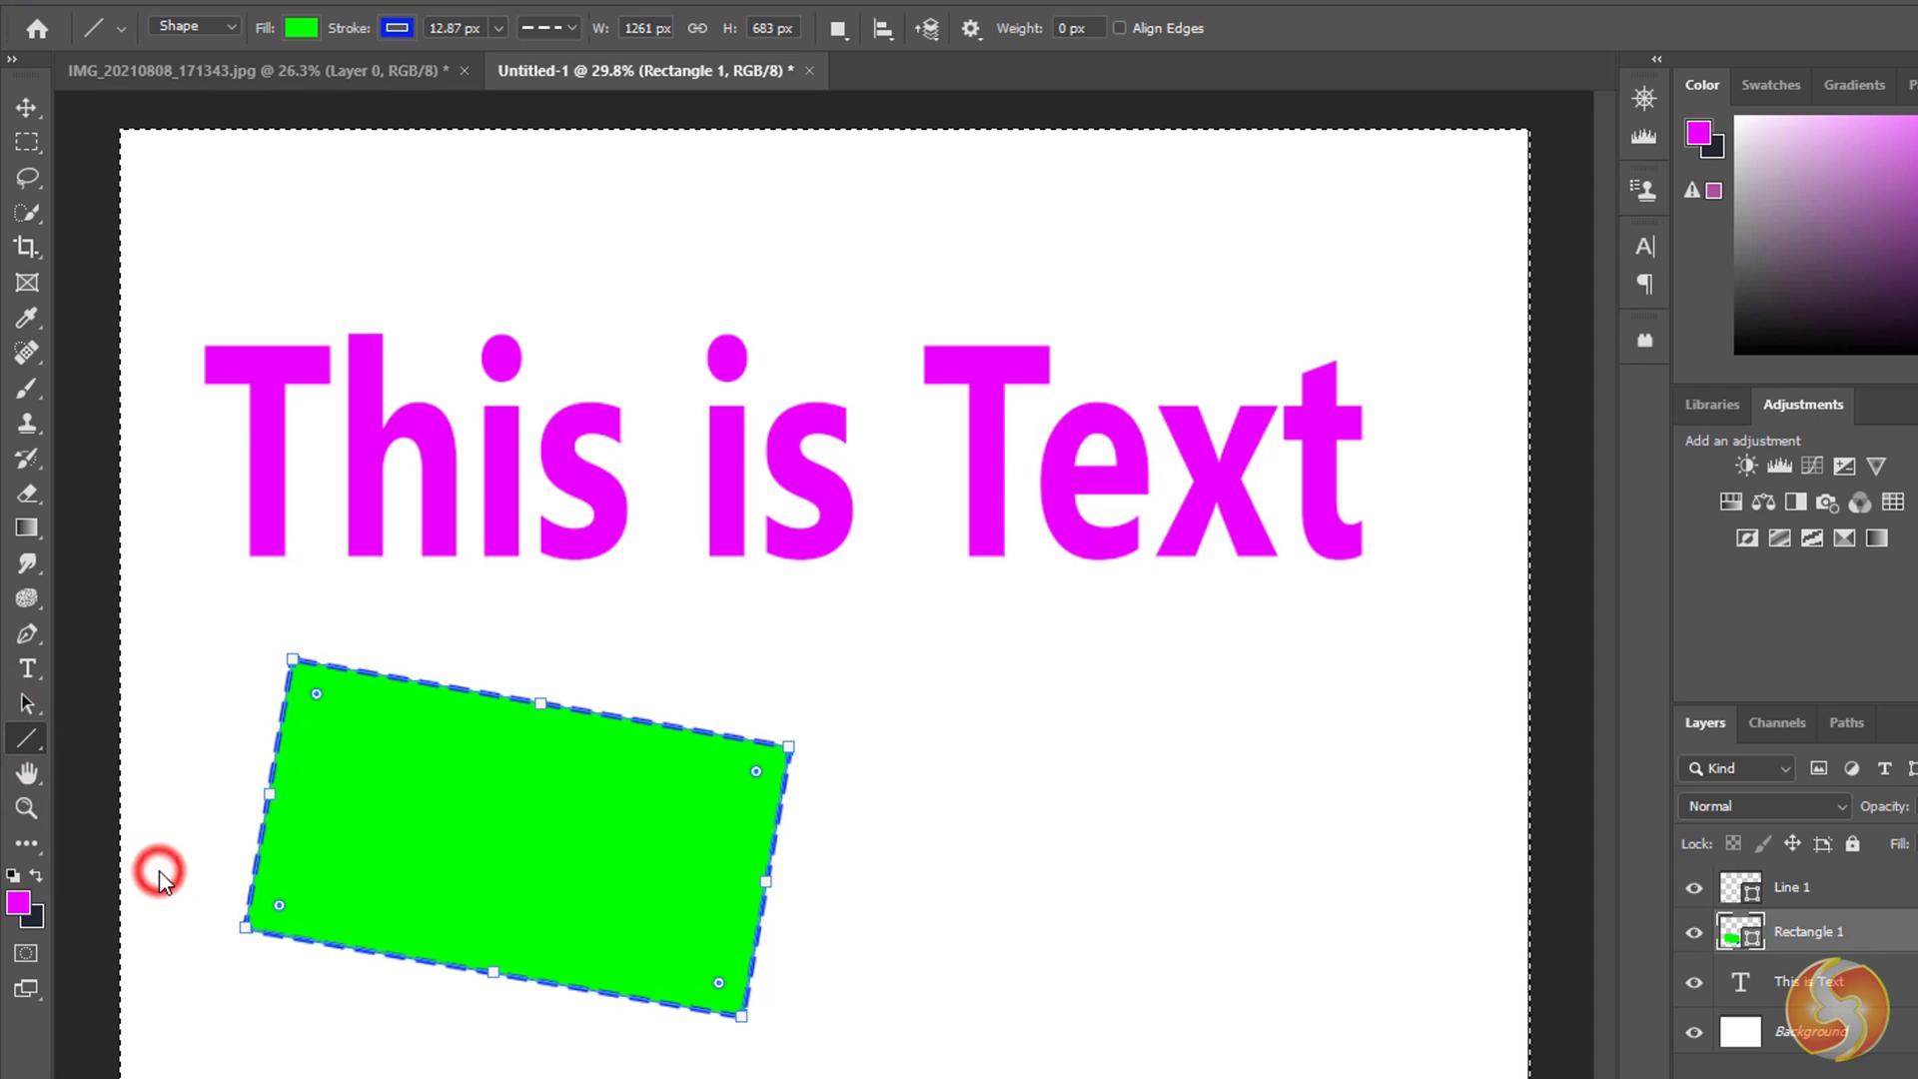
click(1093, 28)
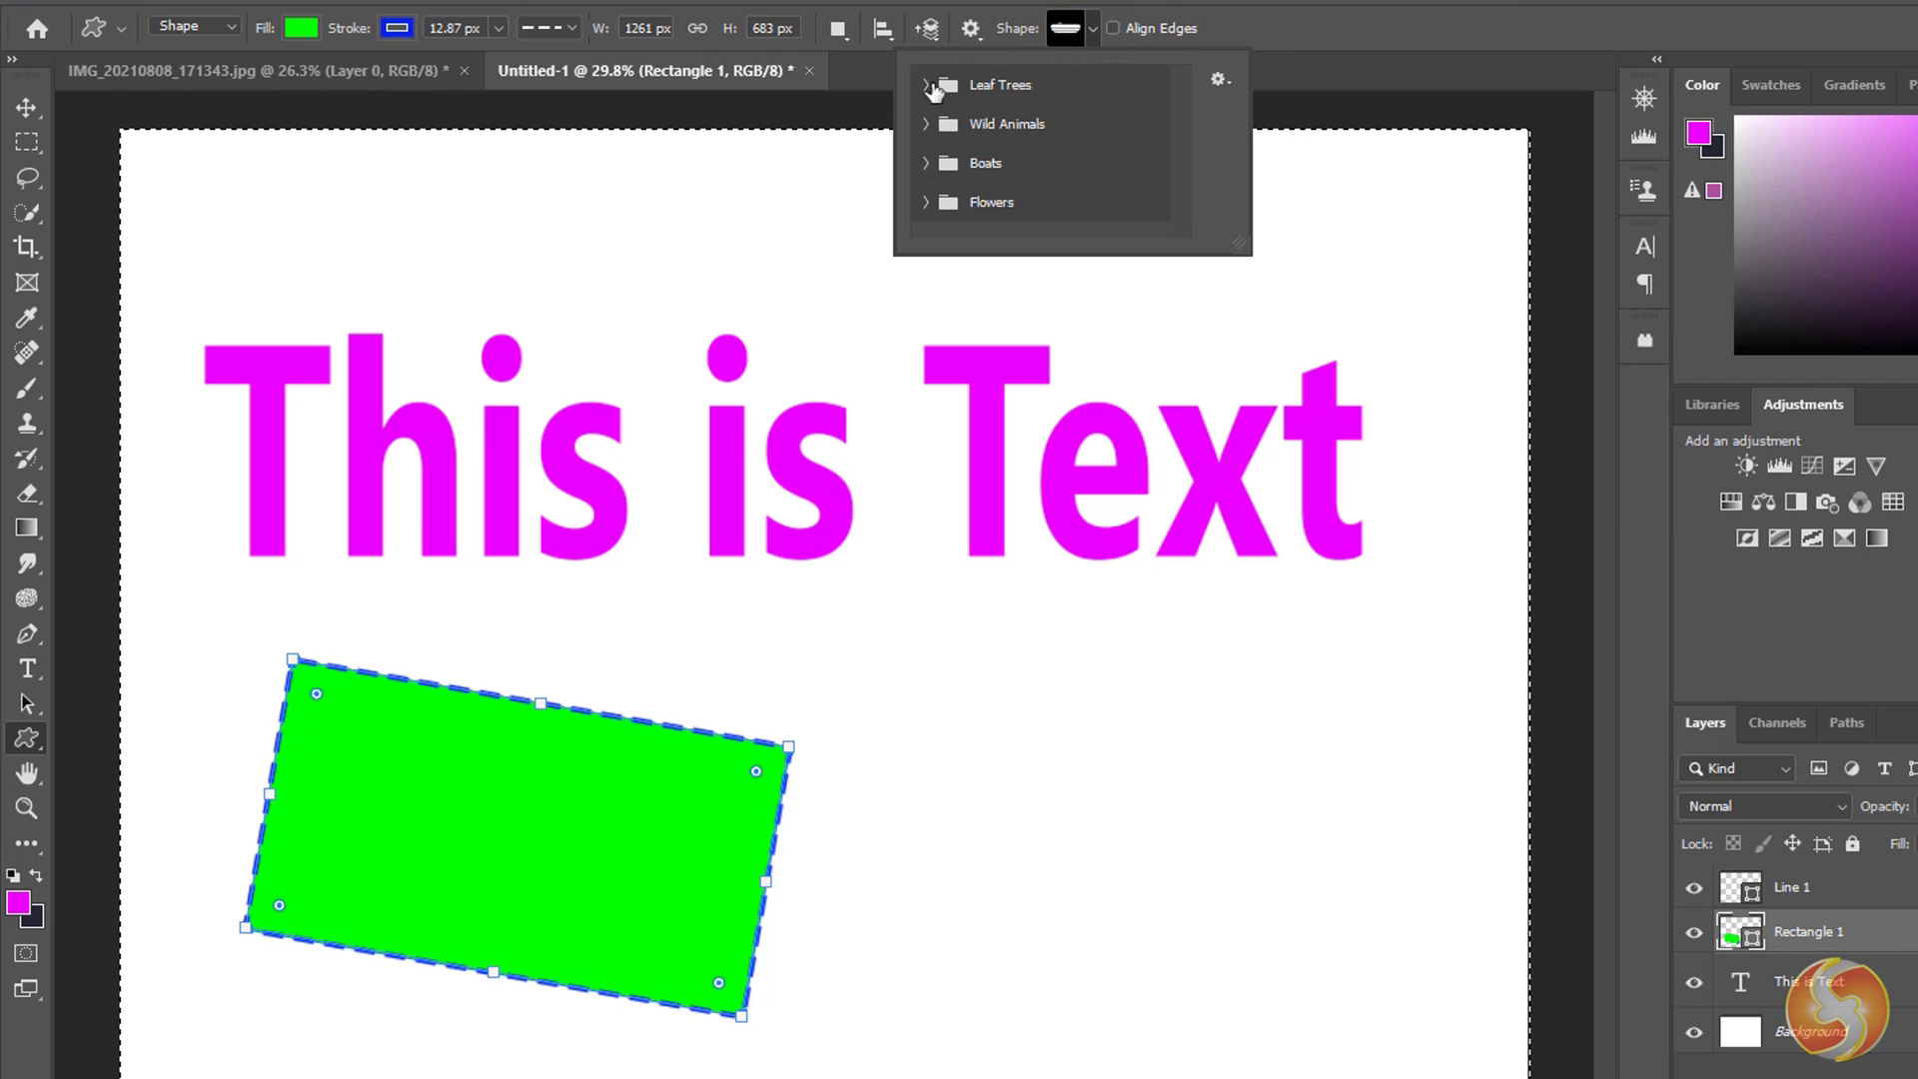
click(927, 84)
click(926, 84)
click(926, 123)
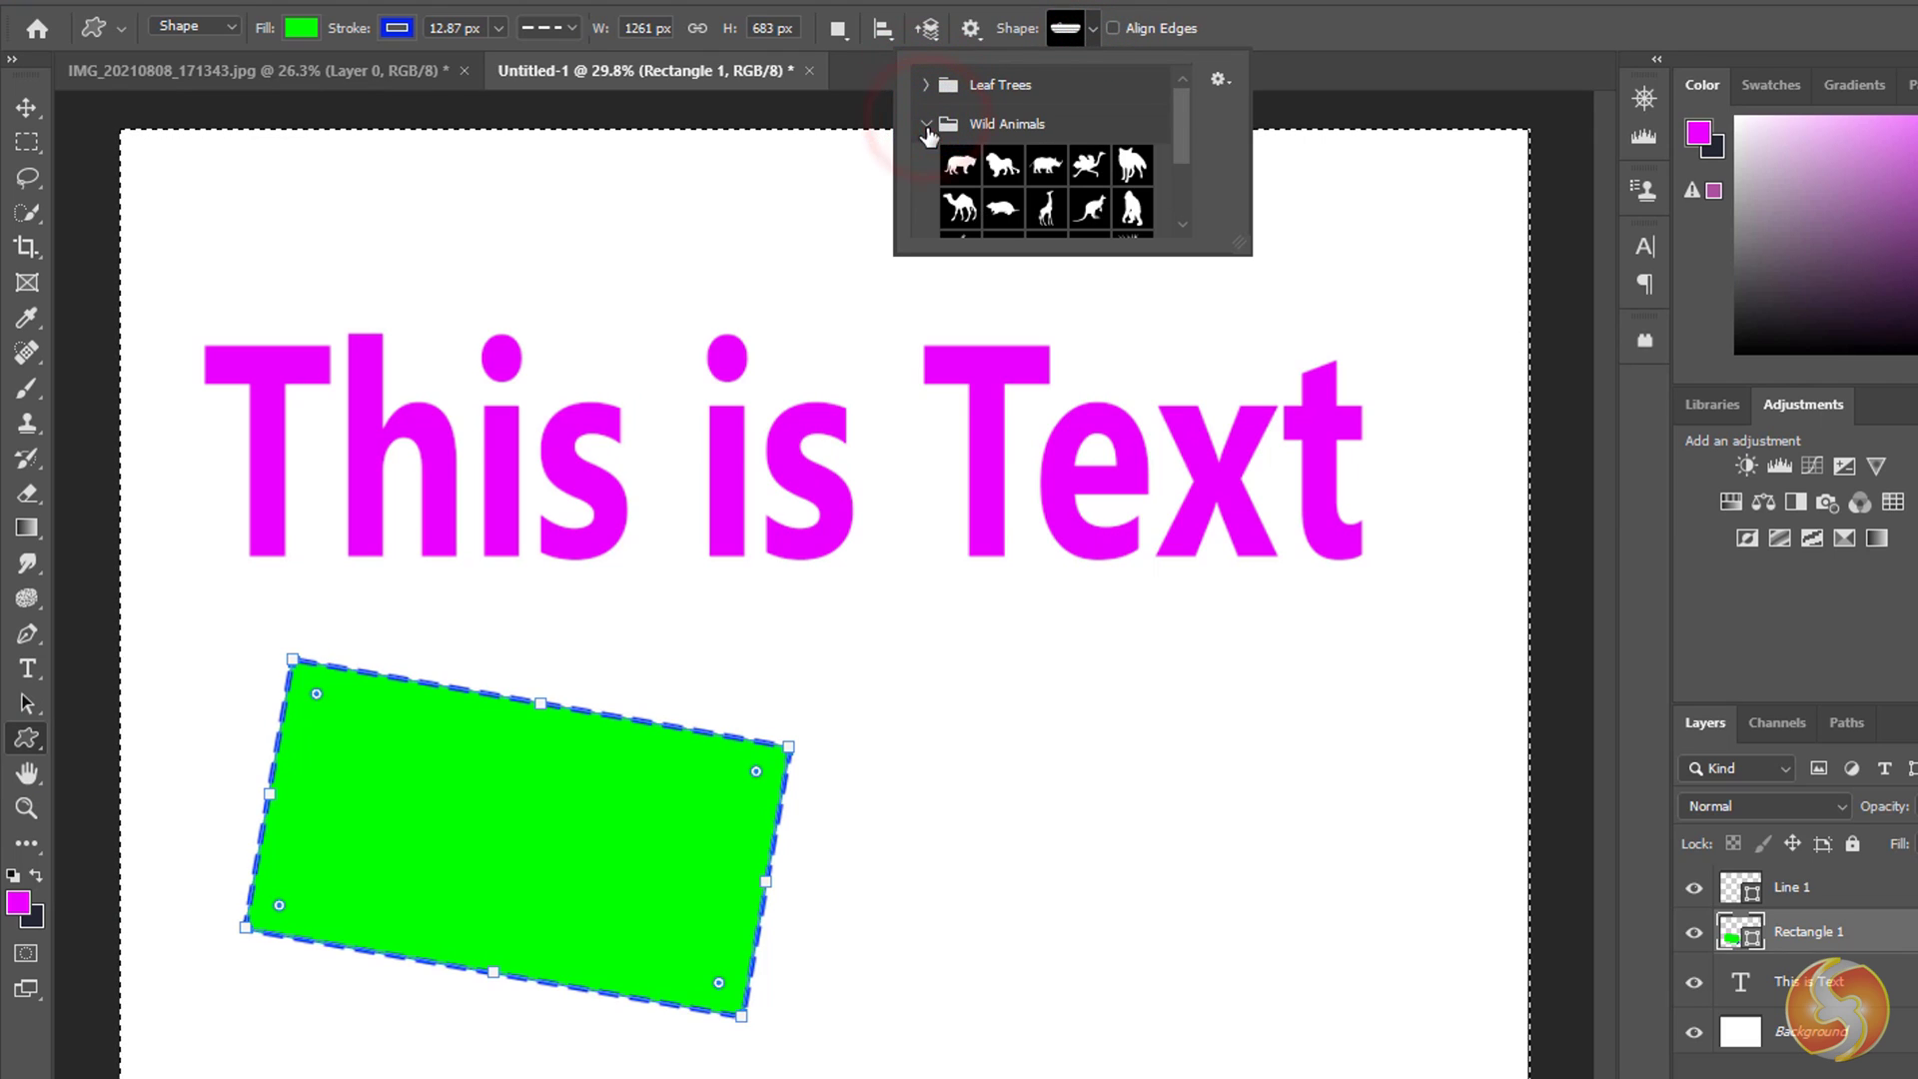
click(927, 123)
click(926, 163)
click(926, 163)
click(926, 202)
scroll(1039, 189, down, 2)
click(1089, 157)
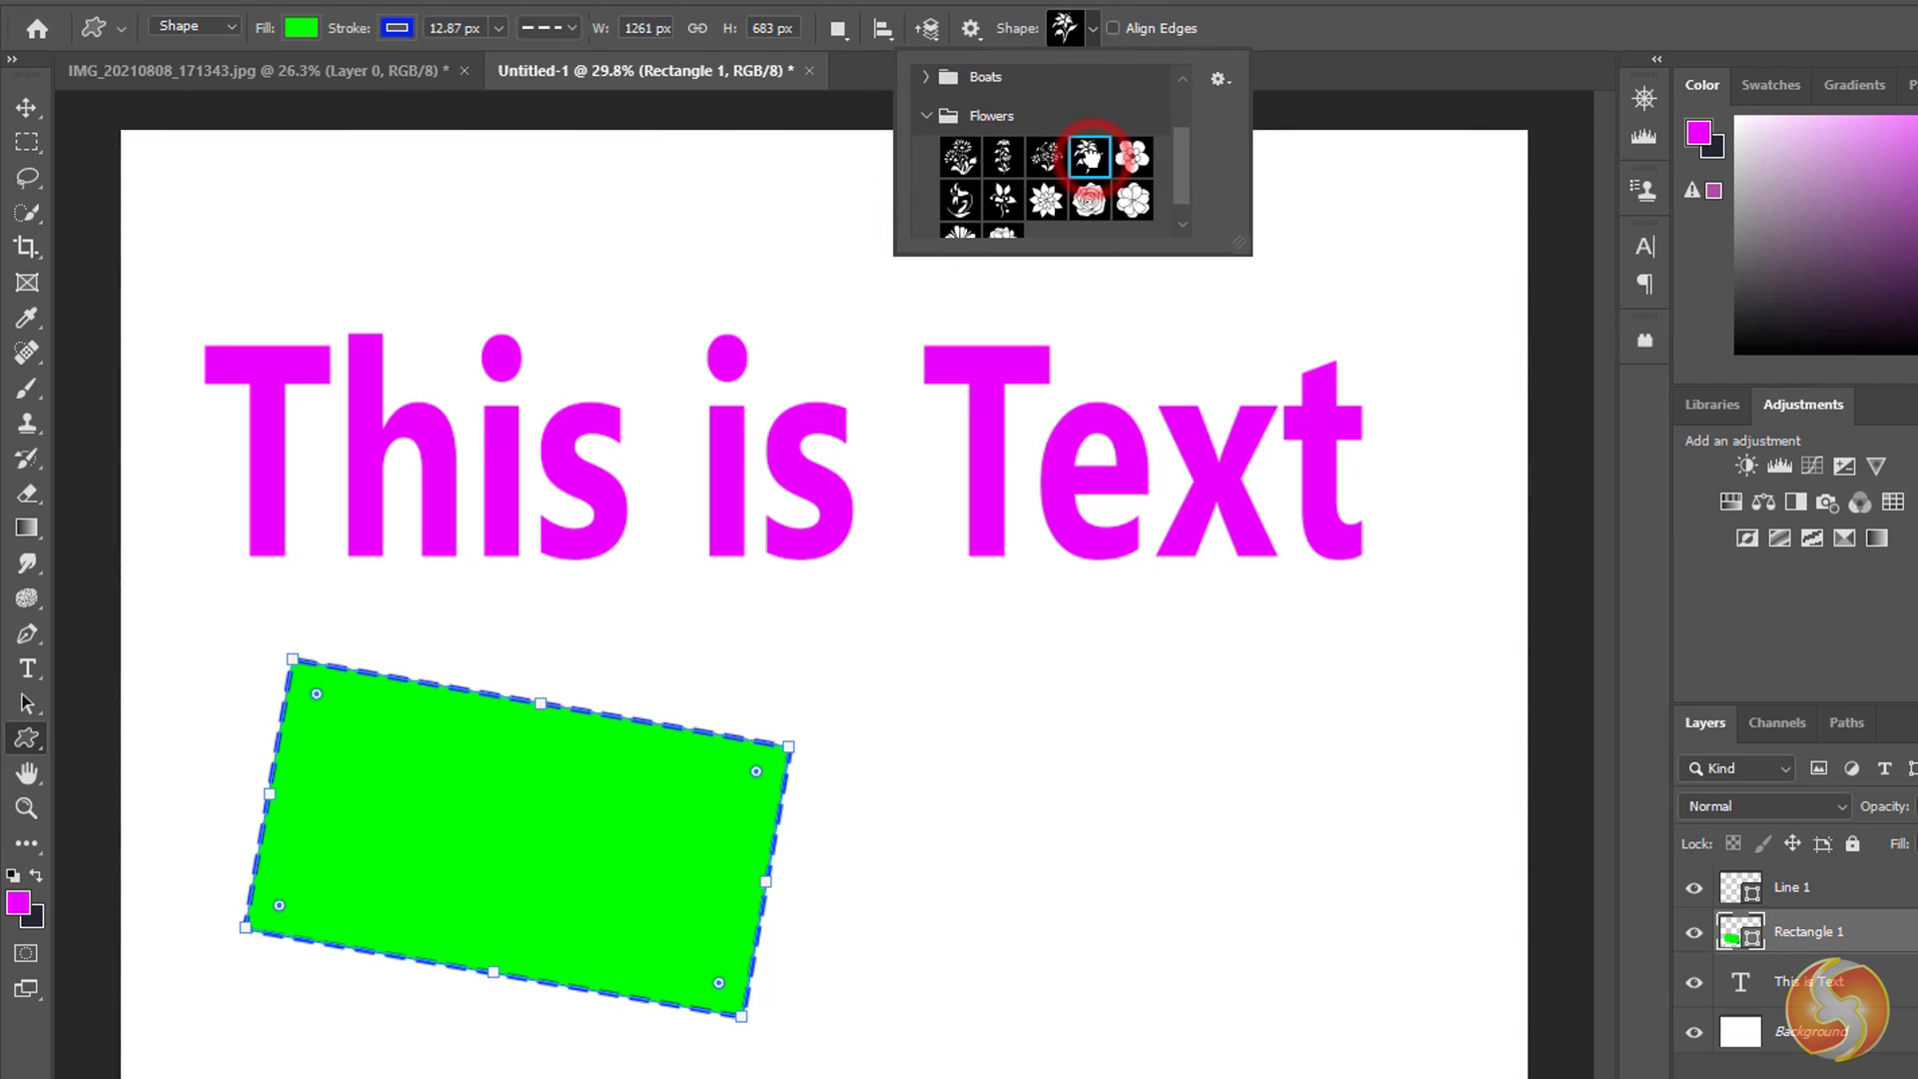
drag(1036, 976, 1351, 599)
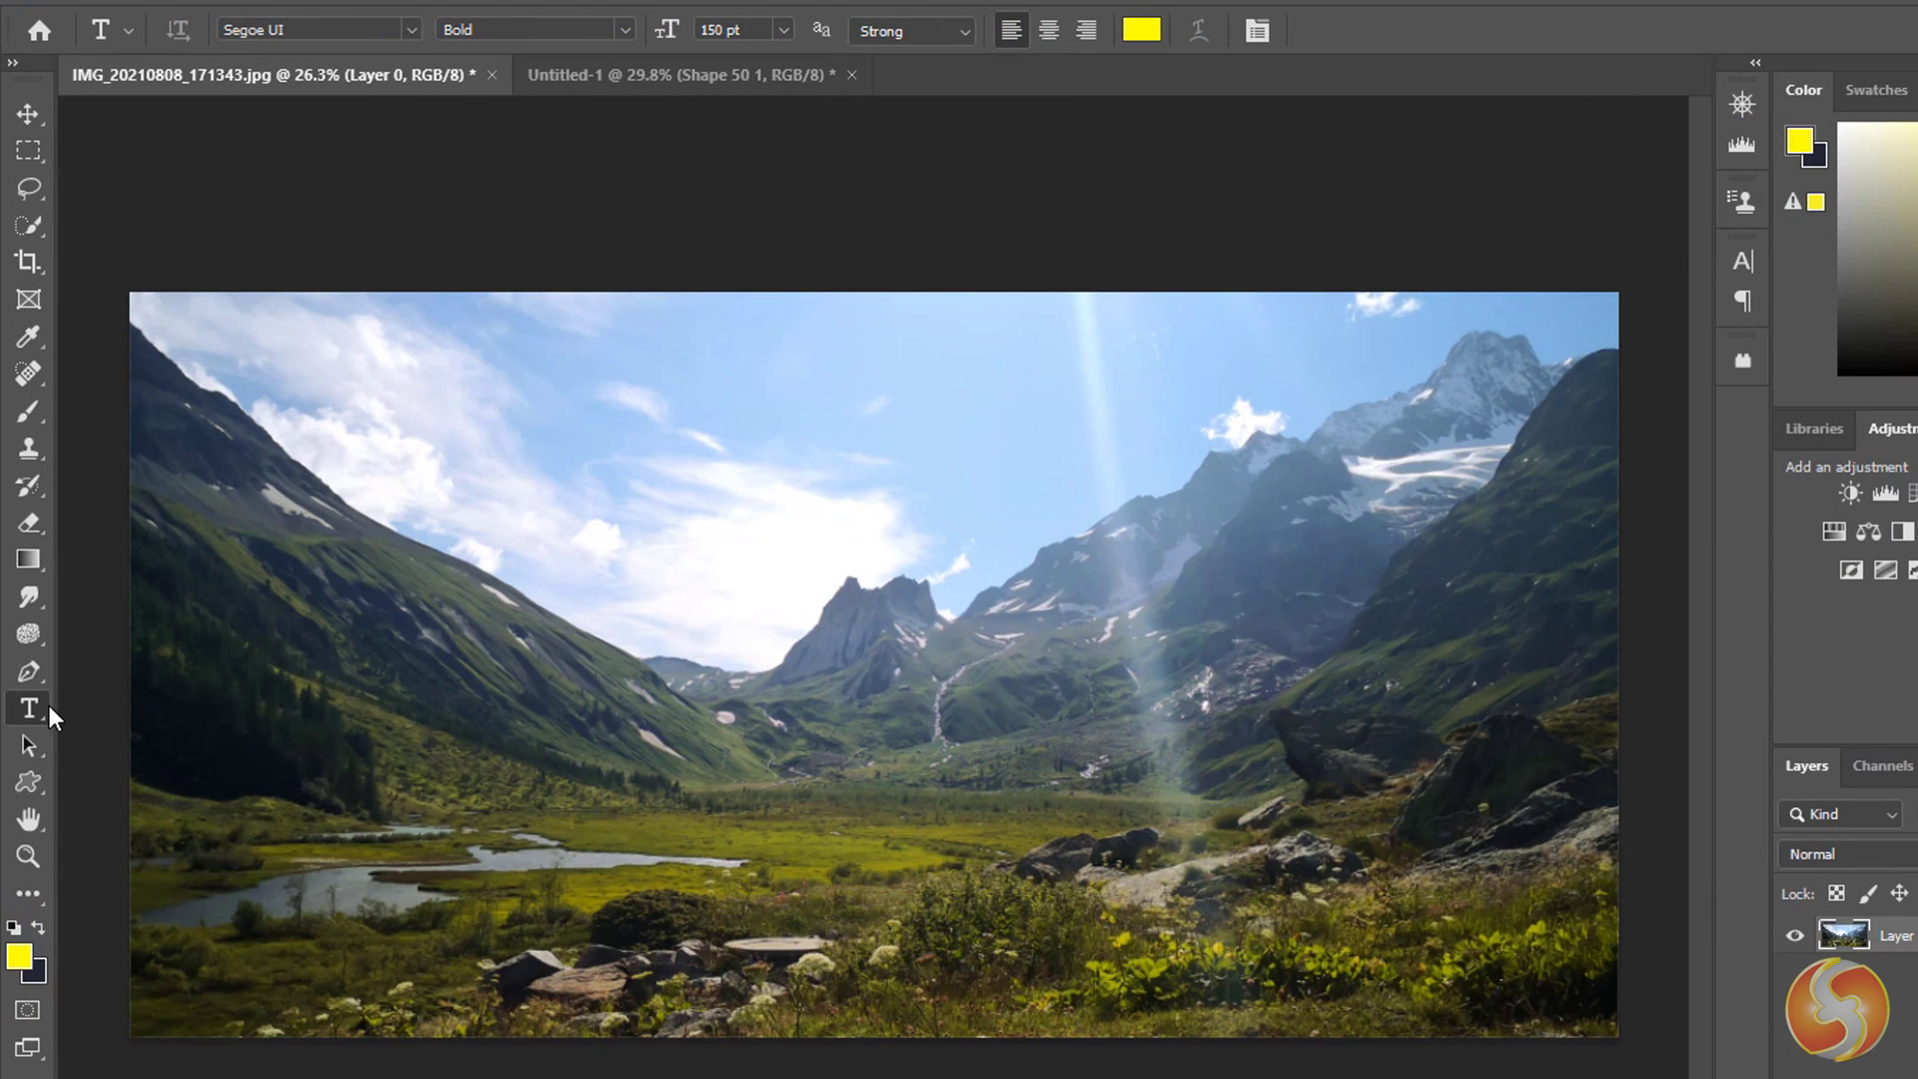
Create a horizontal text box over the sky and type 'Hello there'.
right_click(29, 711)
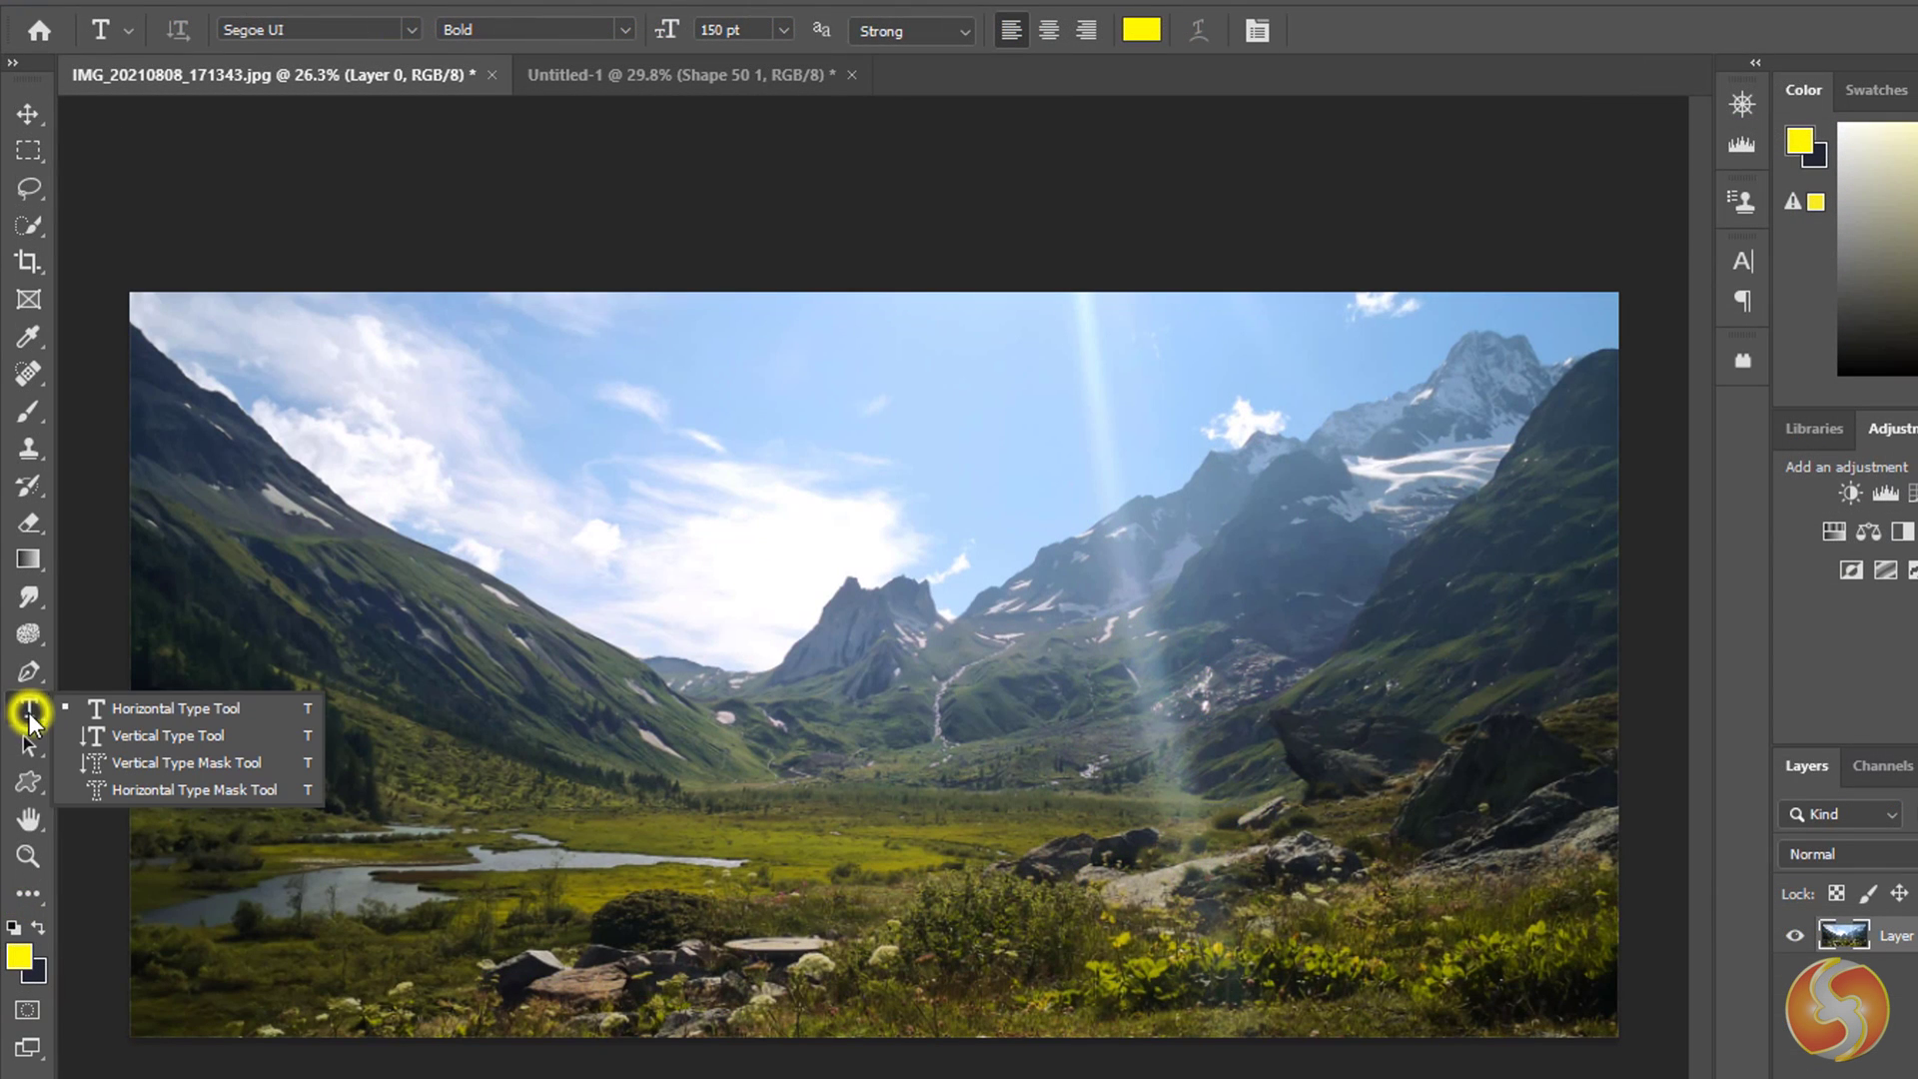
click(231, 709)
drag(428, 436, 1423, 736)
text(Hello)
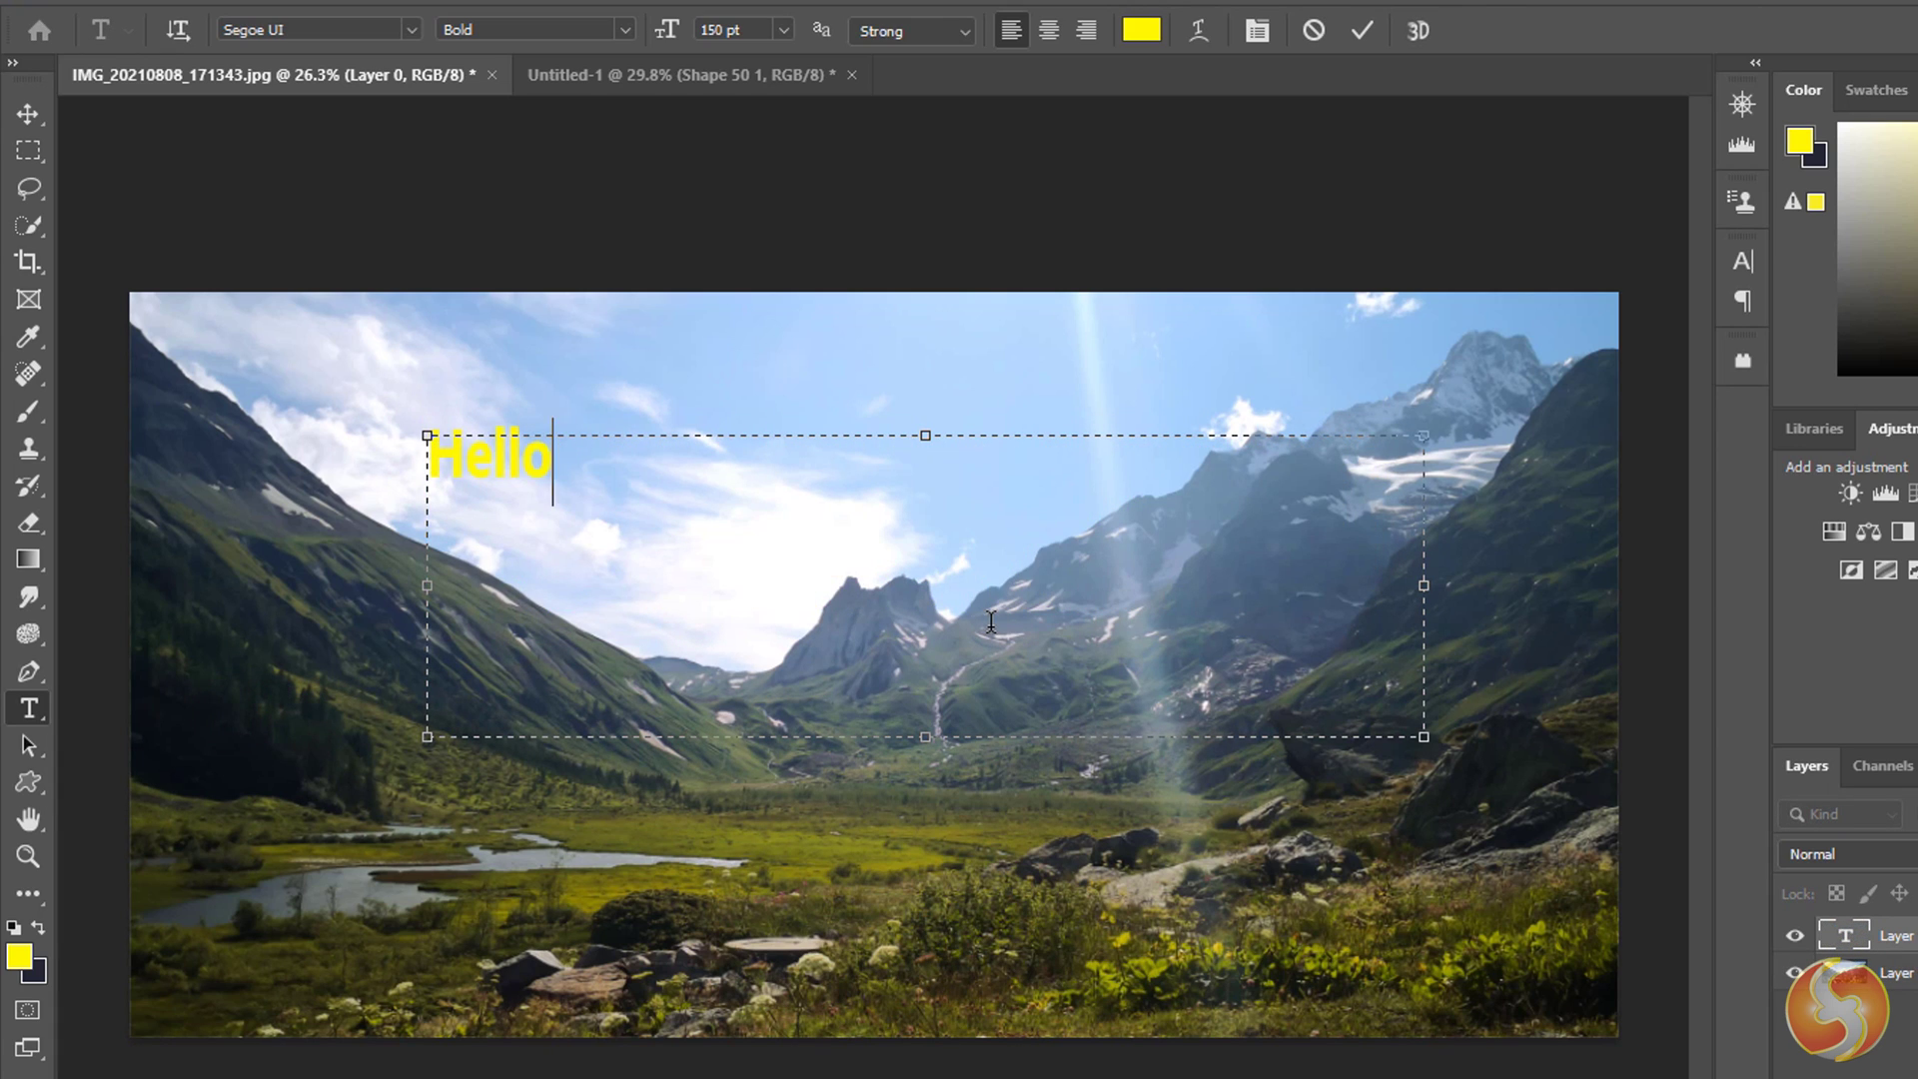
text( there)
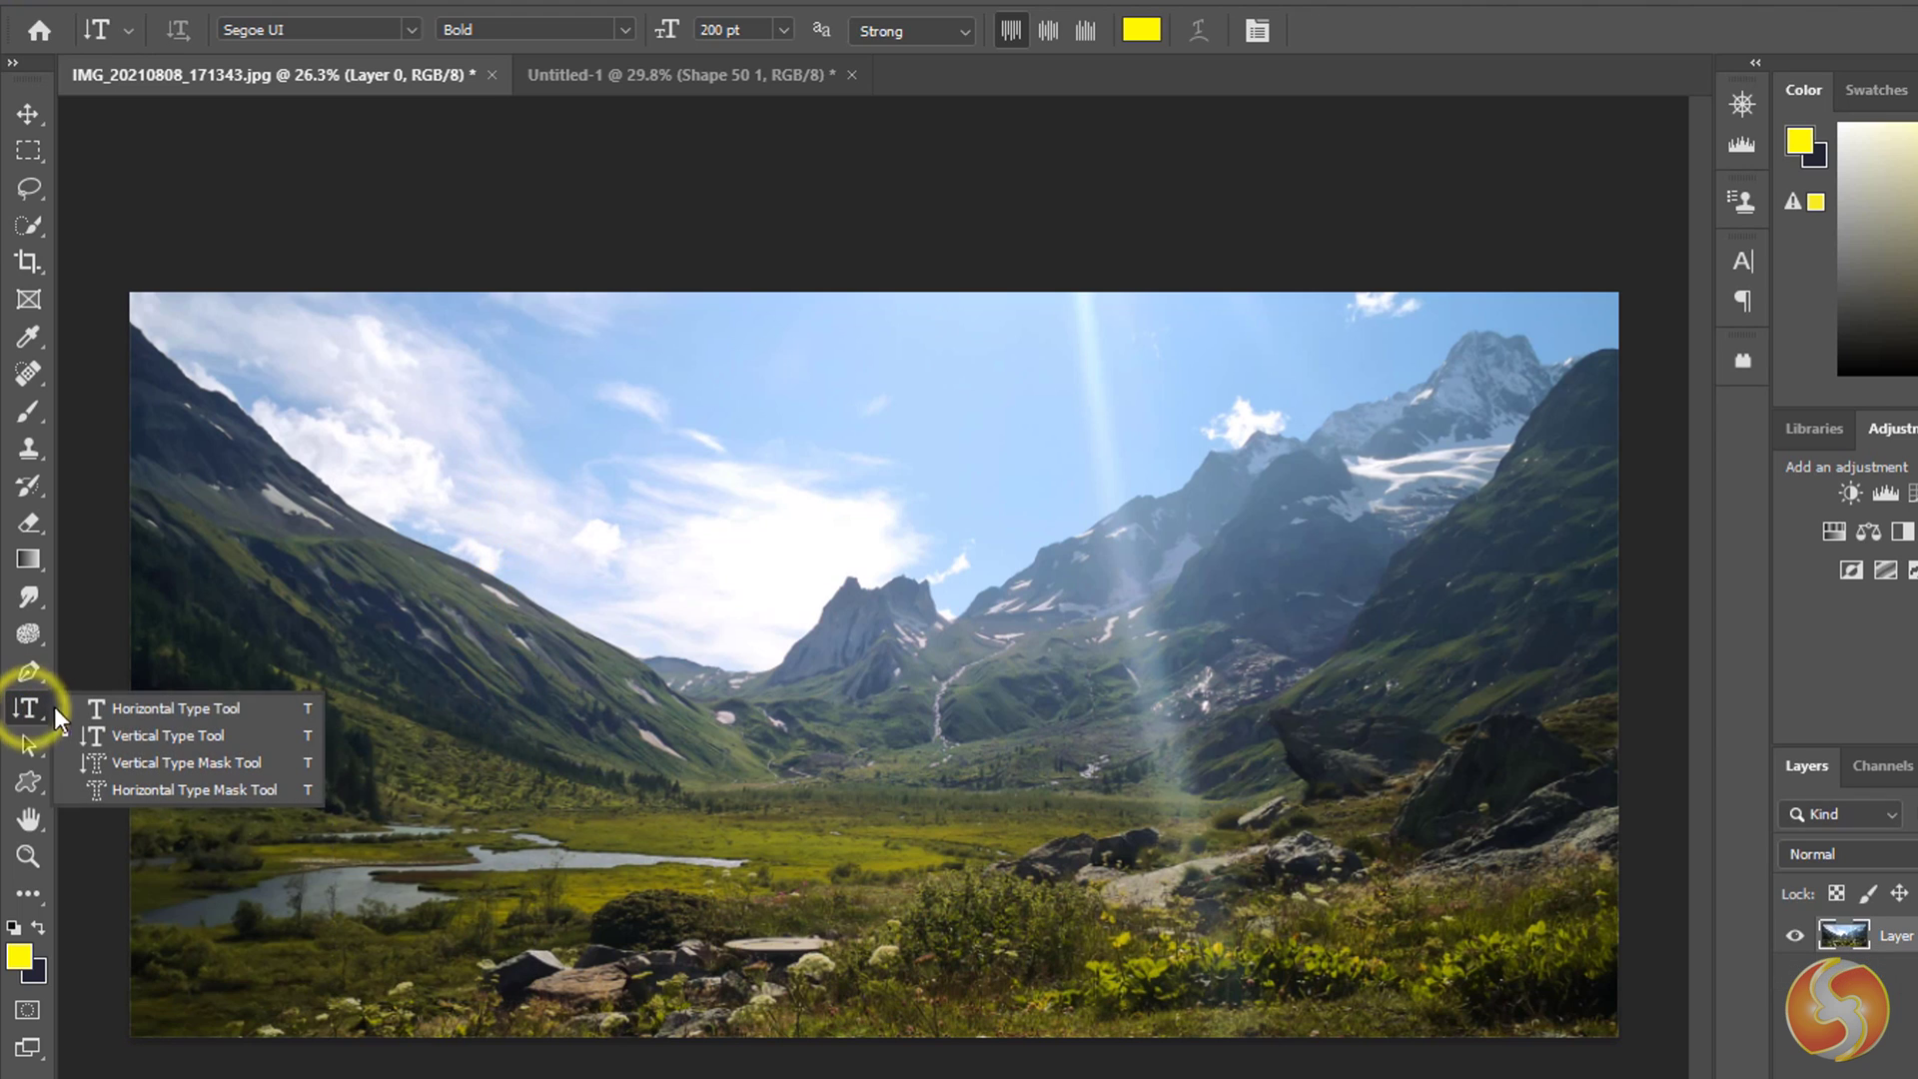
Type 'Awesome!!!' in a wide box across the valley, resize it, and select the text.
click(164, 709)
drag(417, 536, 1082, 694)
text(A)
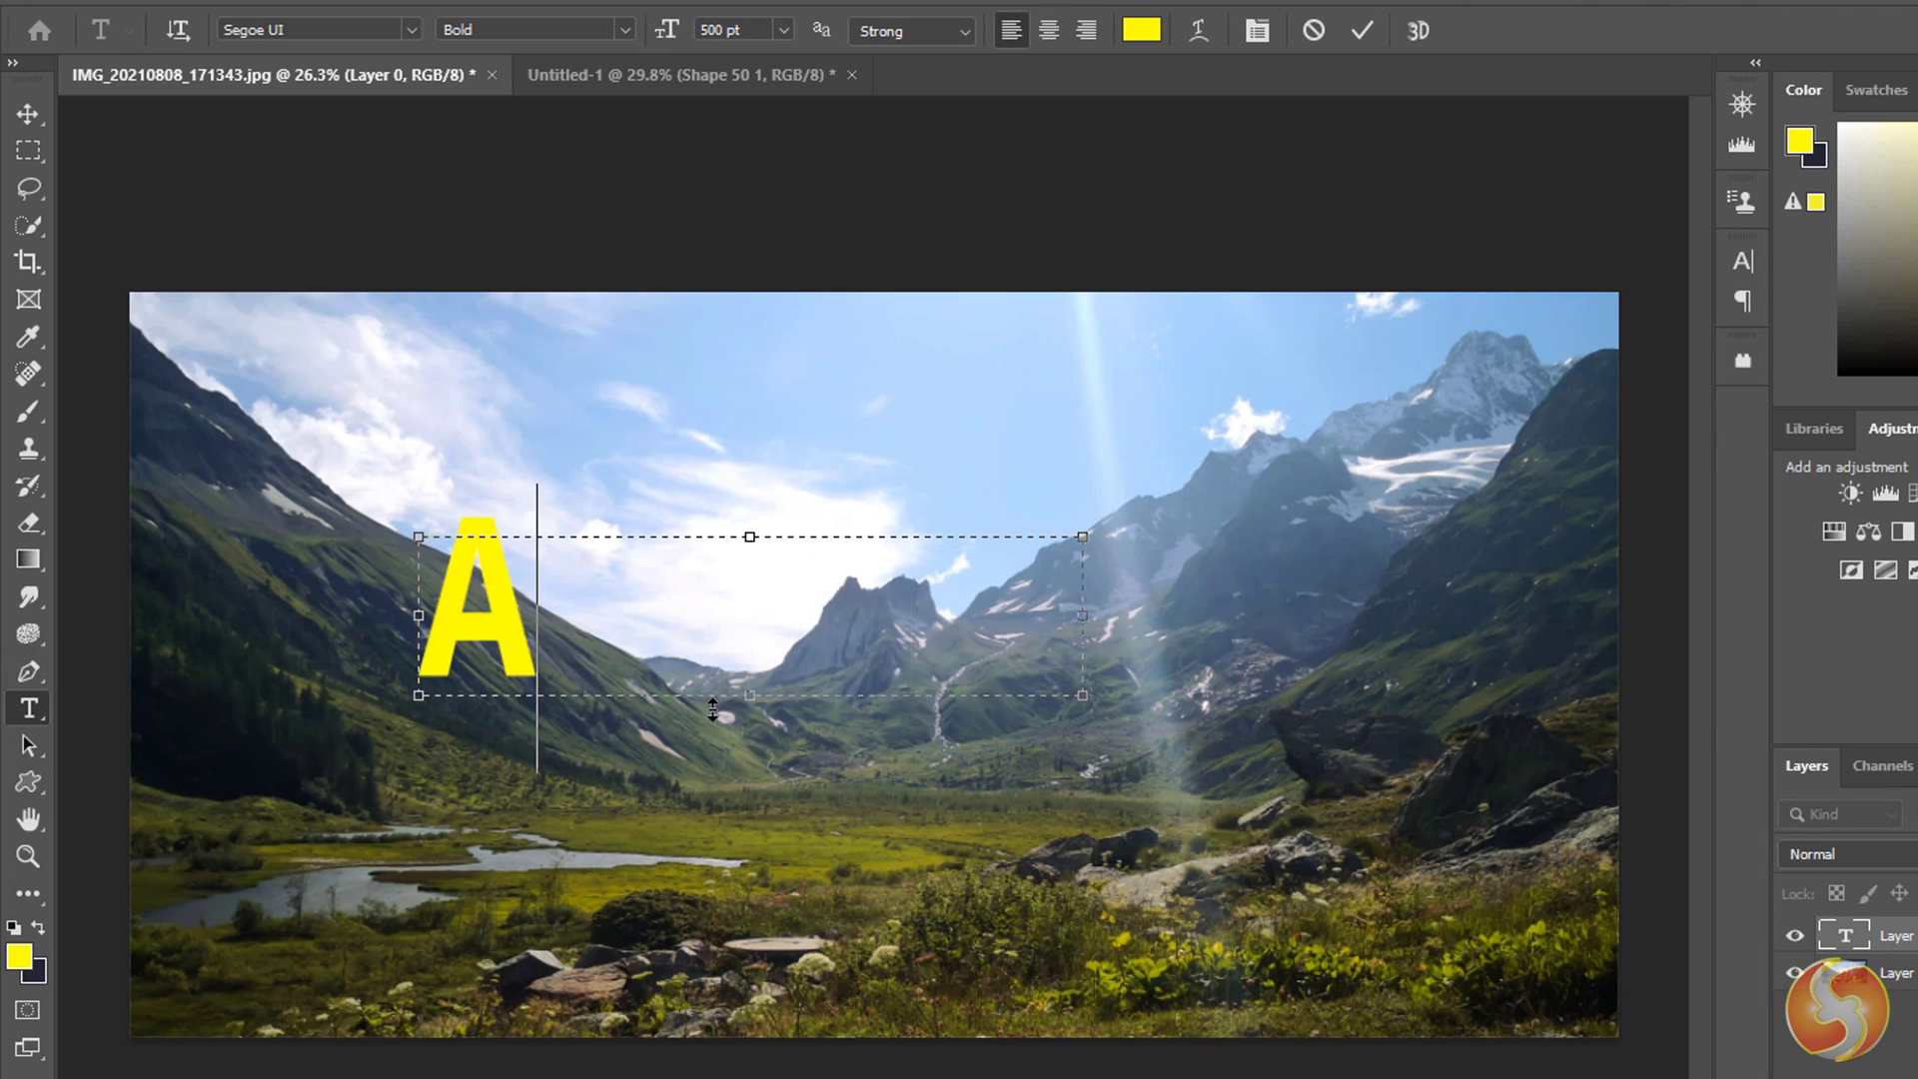
text(wes)
key(BackSpace)
text(-)
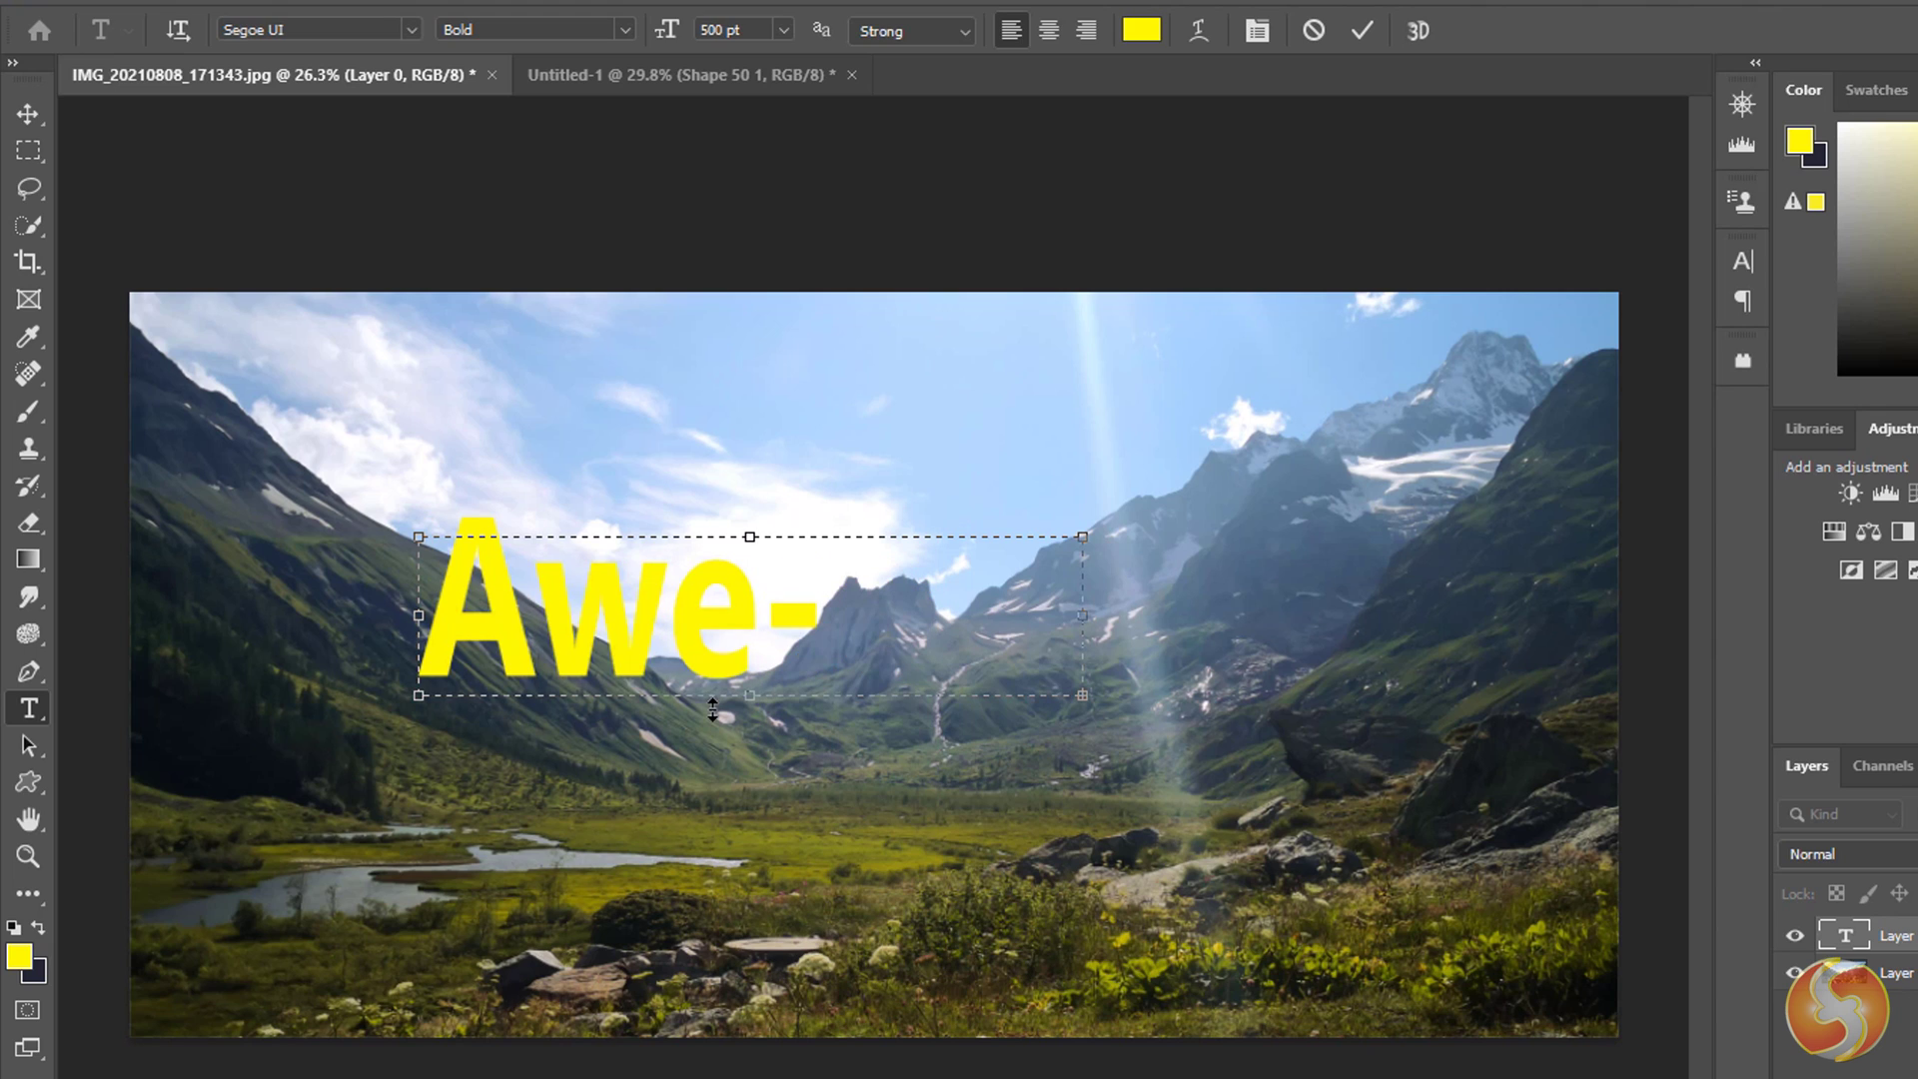
drag(1076, 696, 1595, 750)
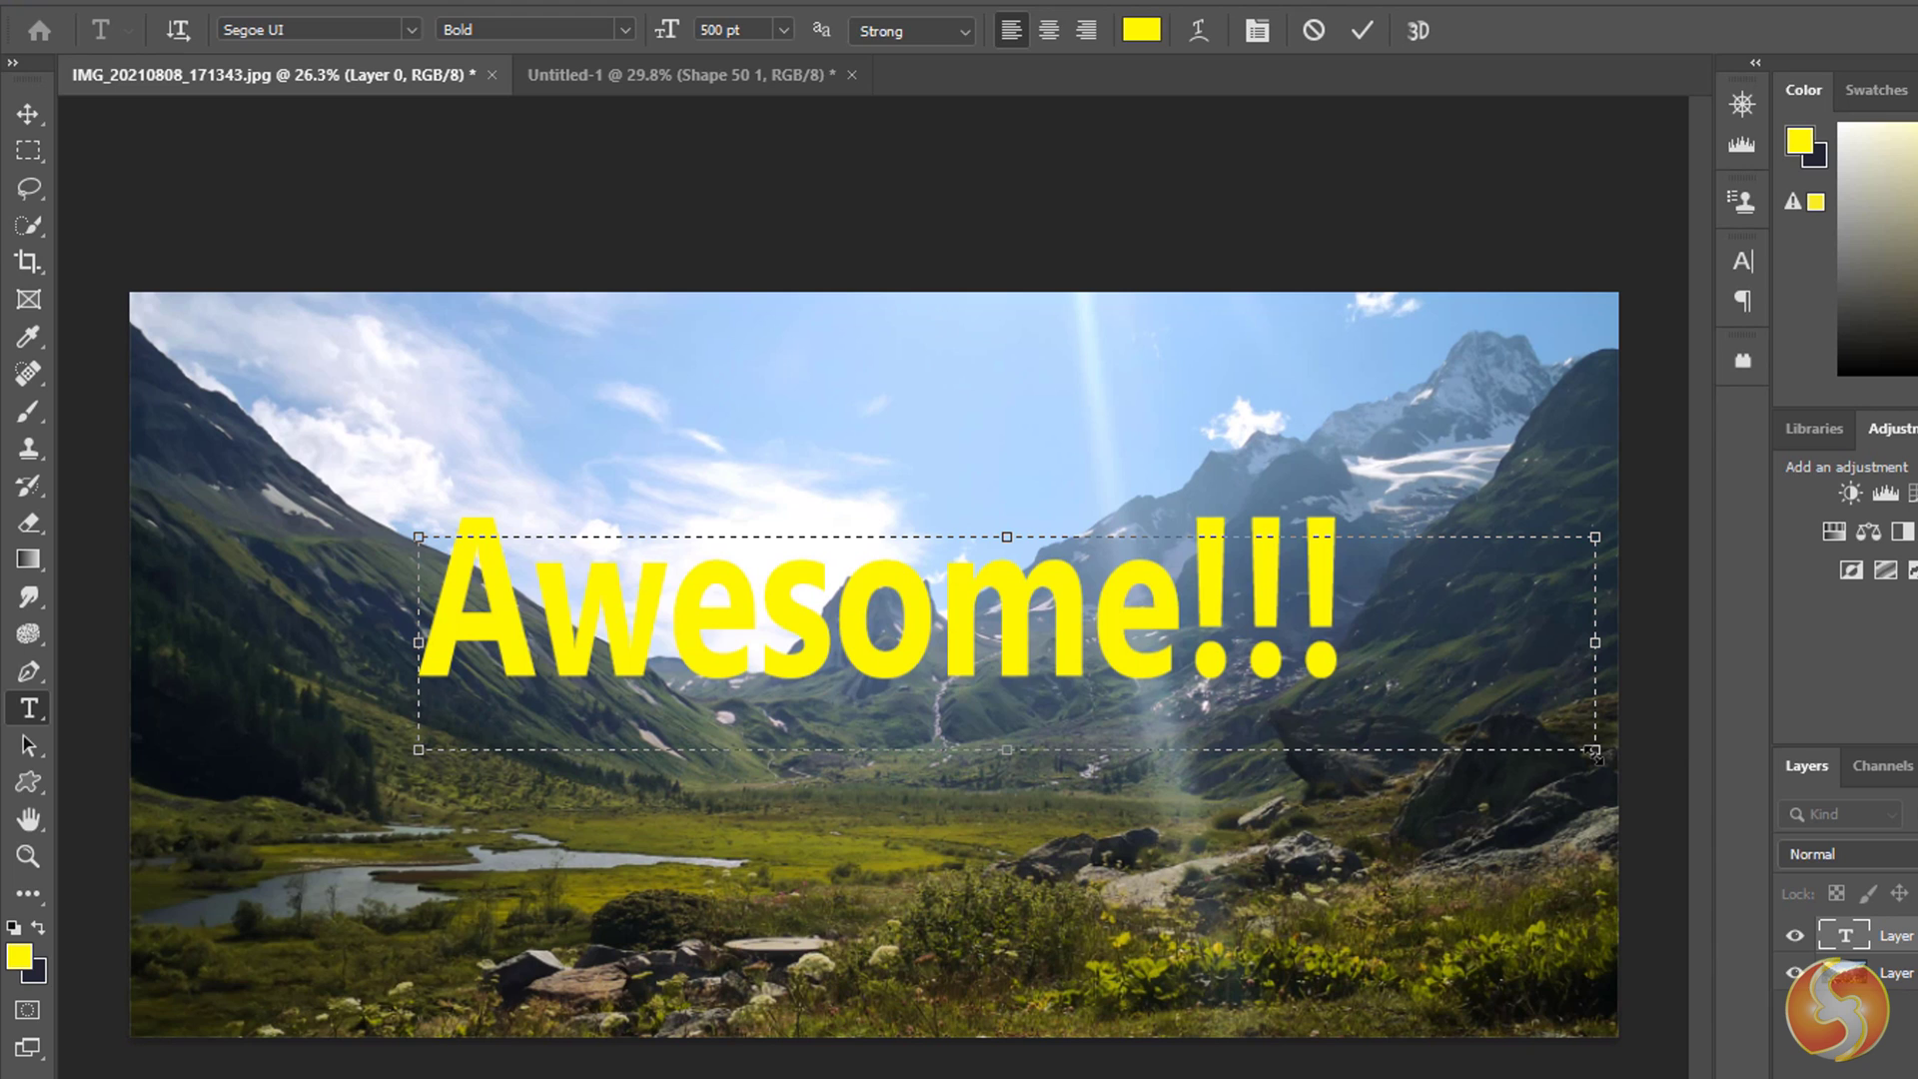
drag(1594, 749, 1367, 705)
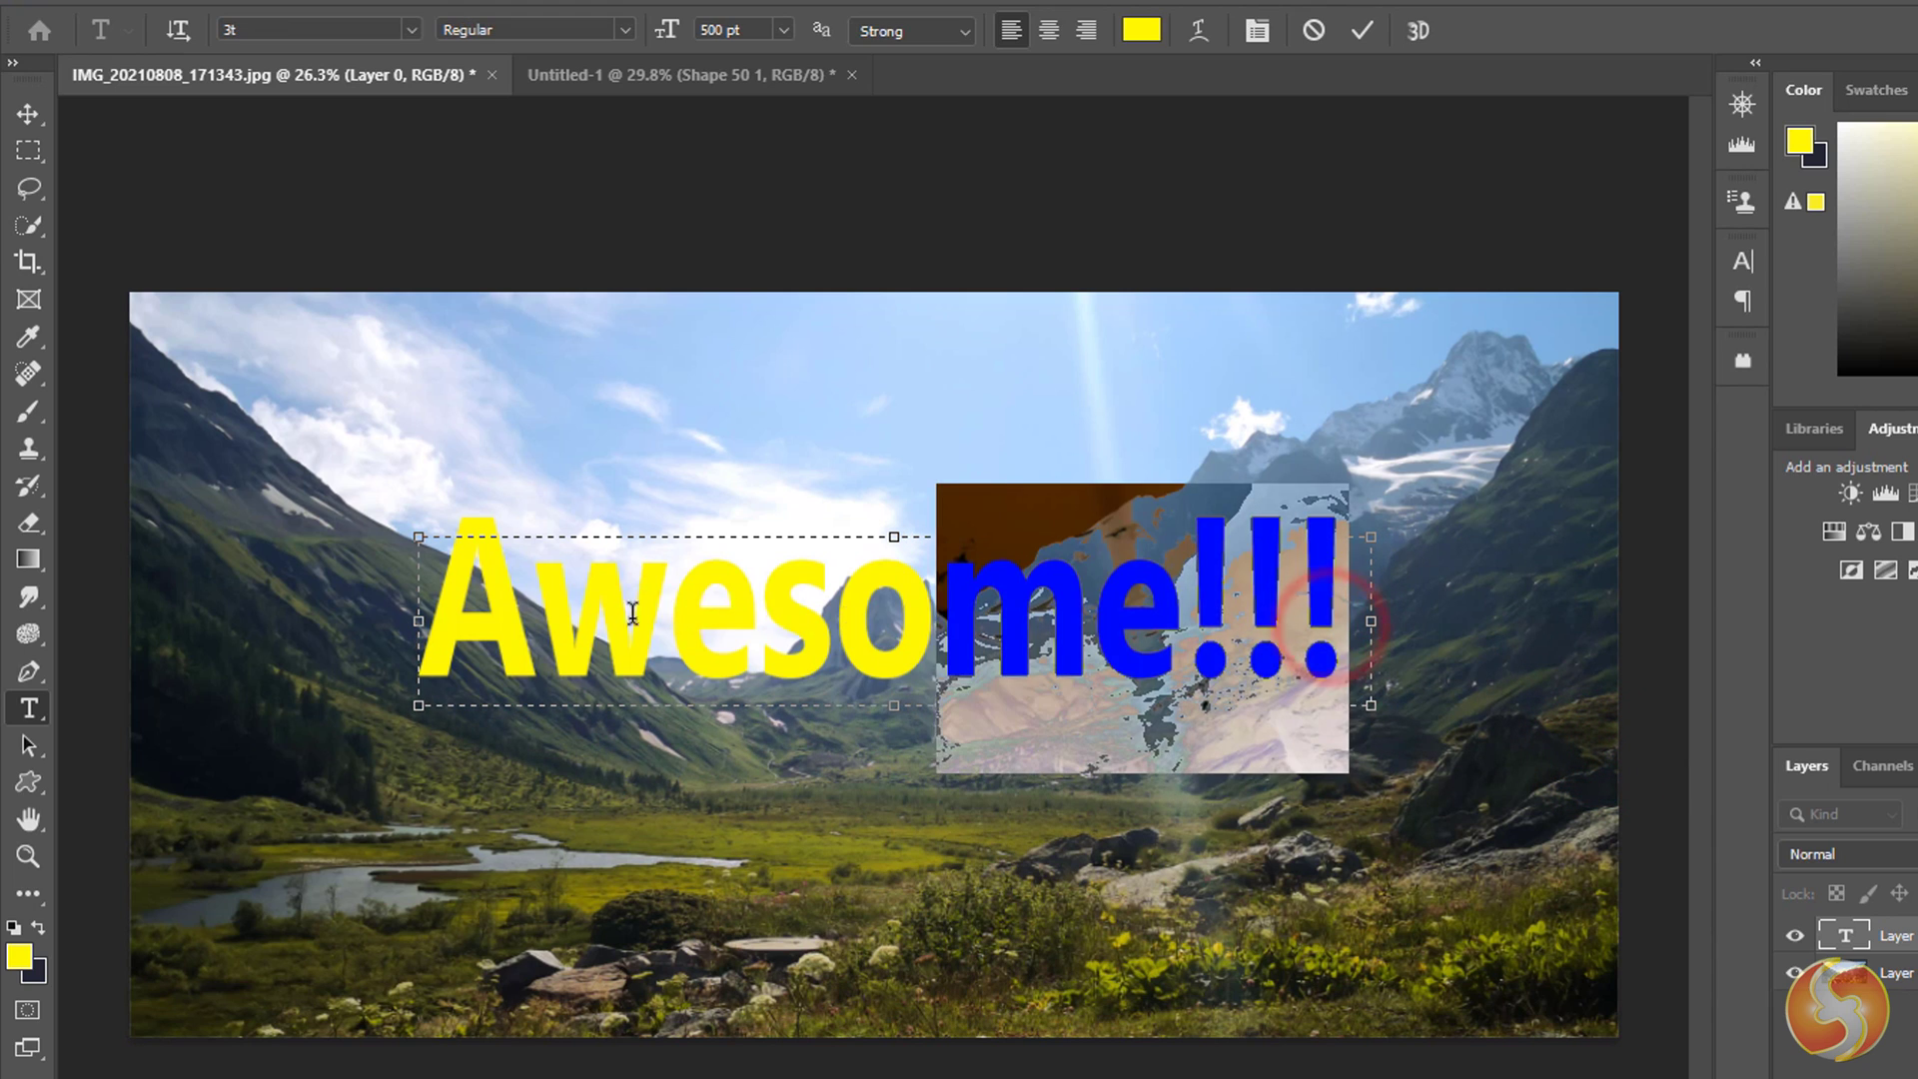
drag(633, 612, 435, 619)
Set the headline font to Aldrich at 450 pt, keeping it left-aligned.
click(411, 30)
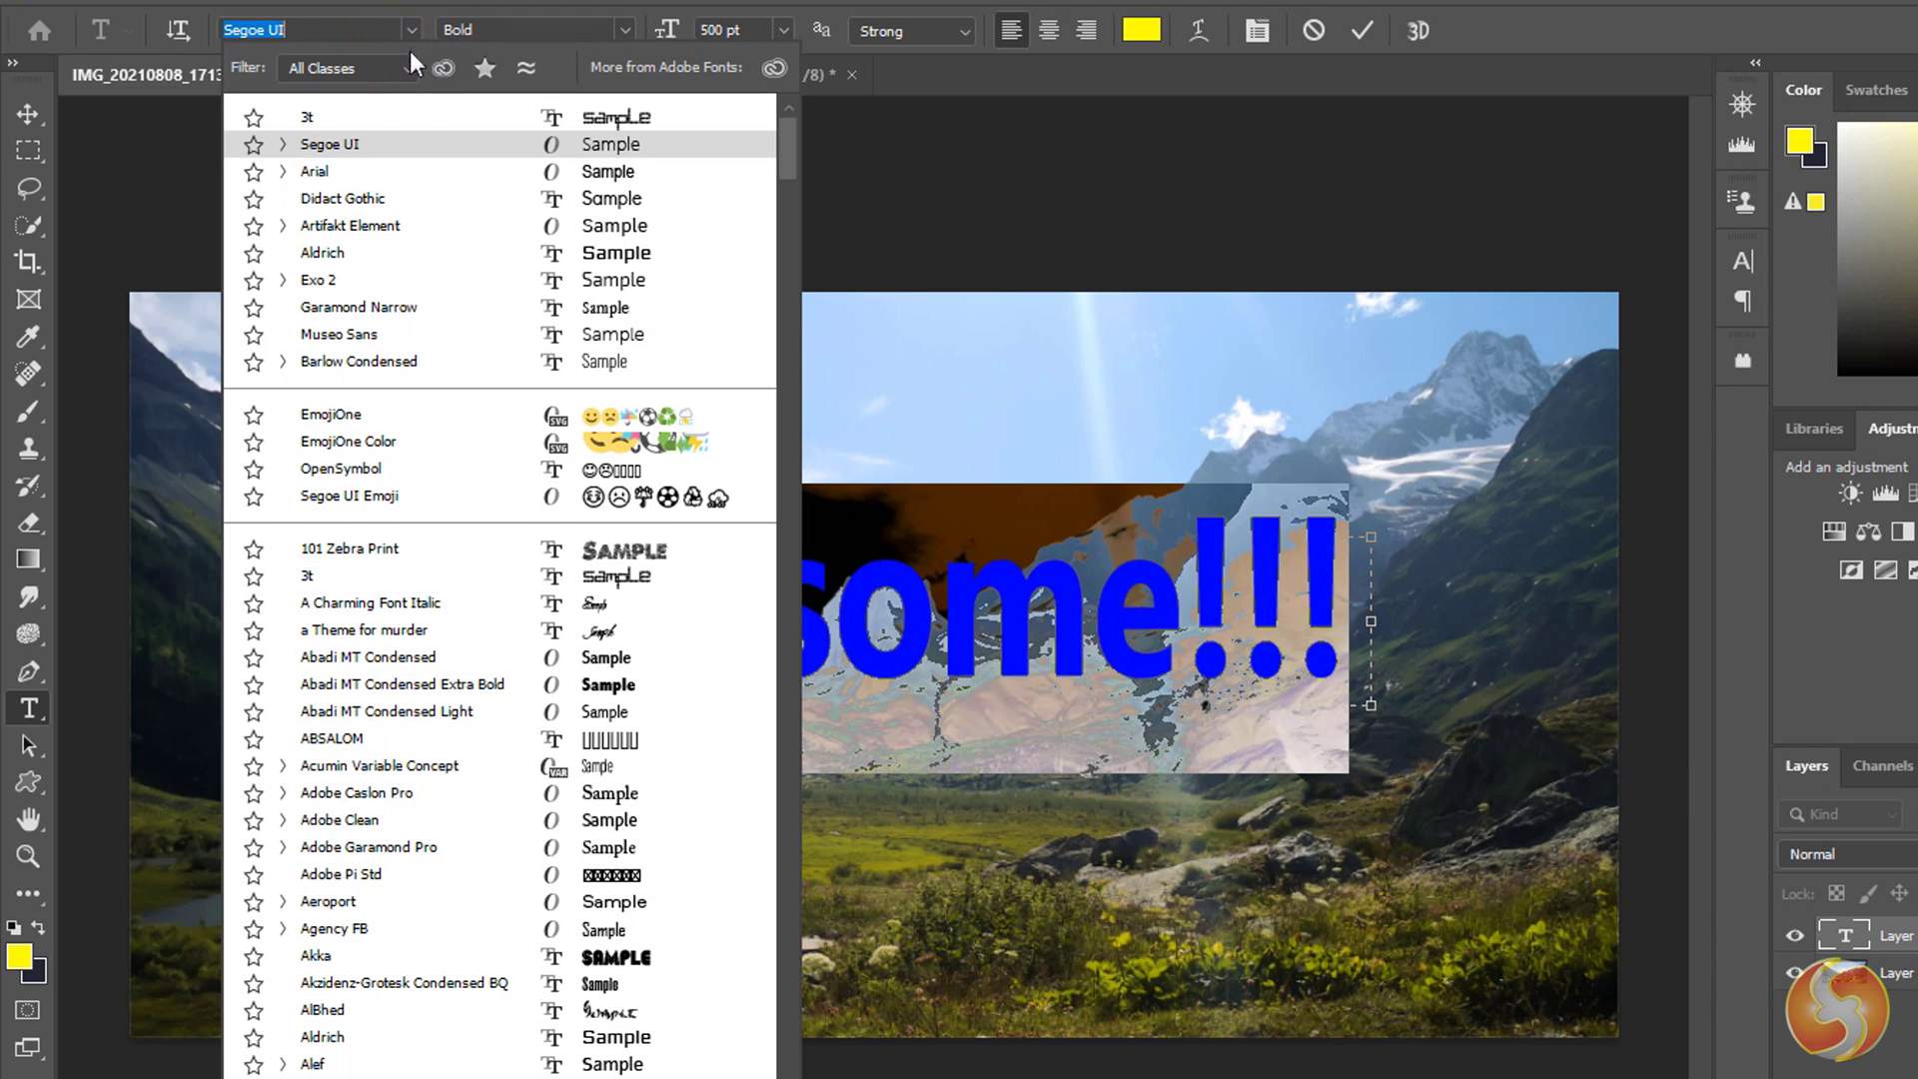
key(Escape)
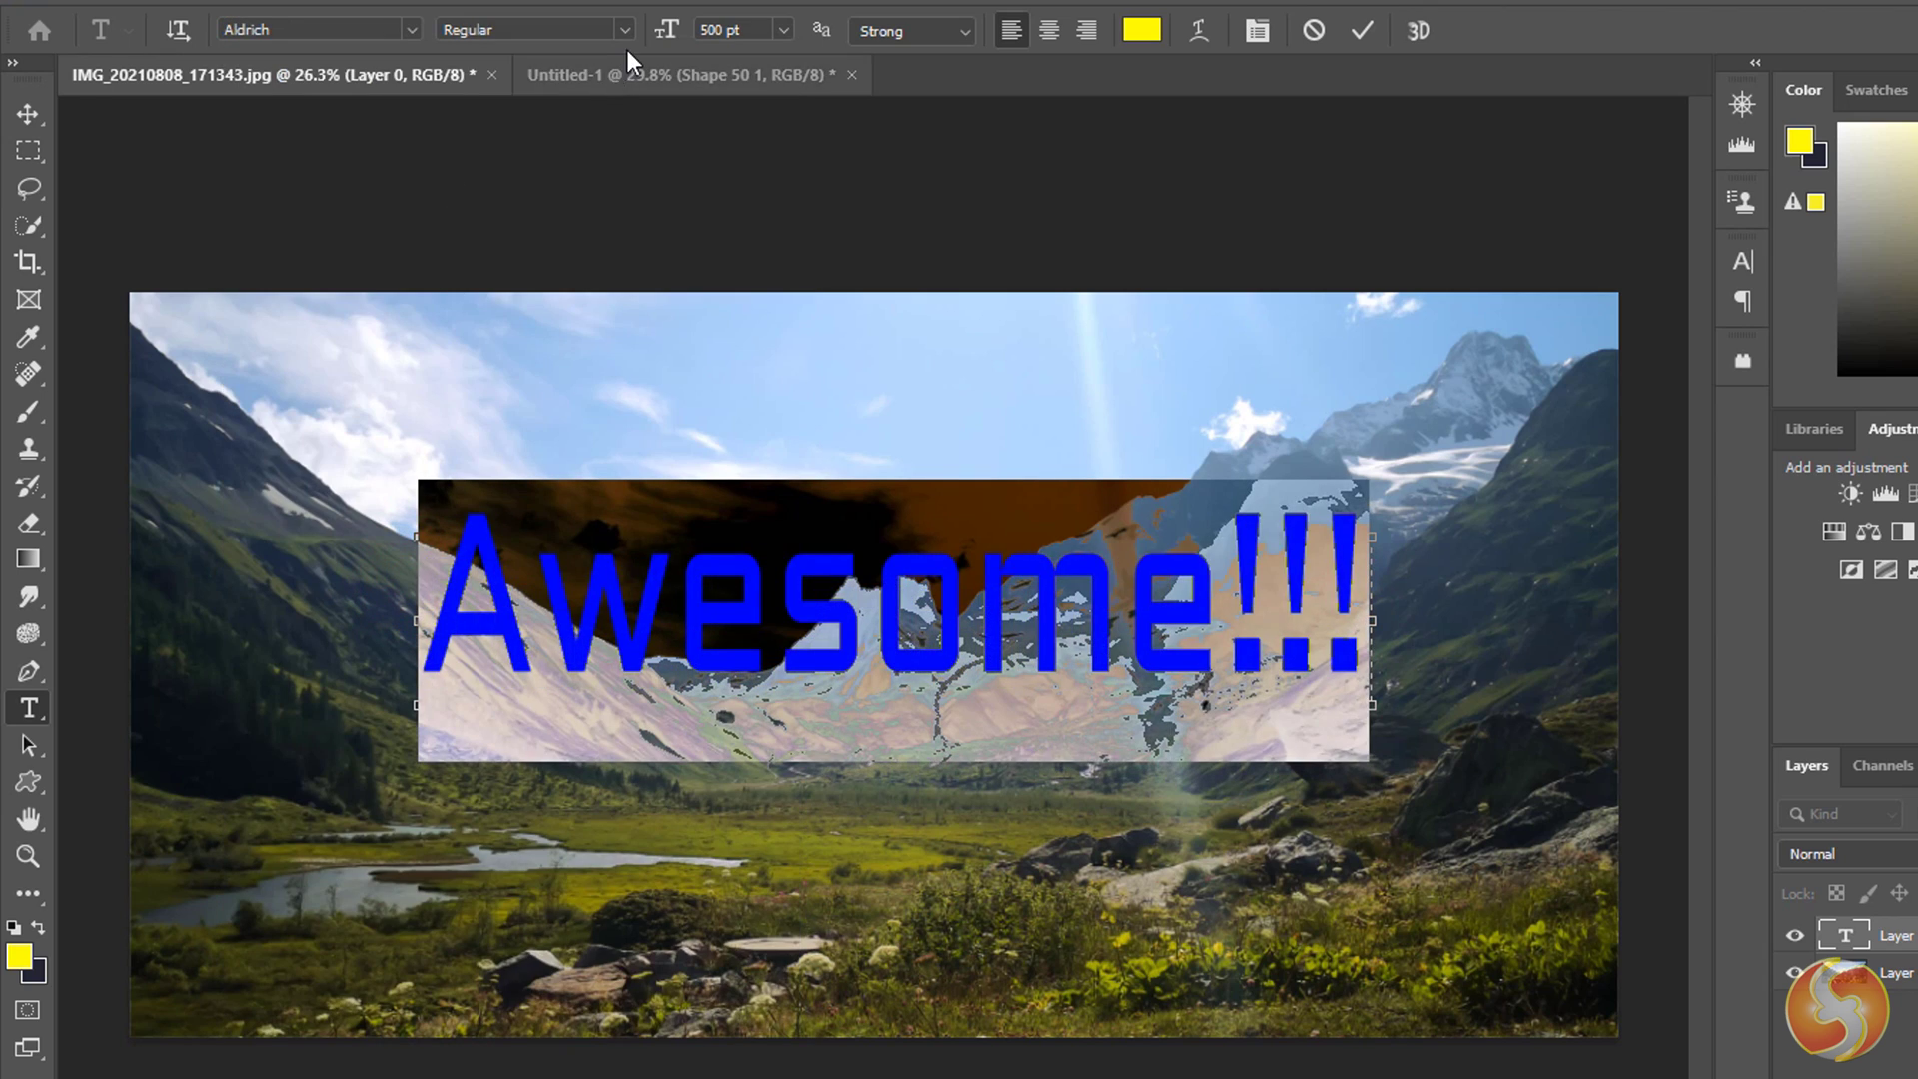
click(627, 30)
click(668, 30)
click(719, 30)
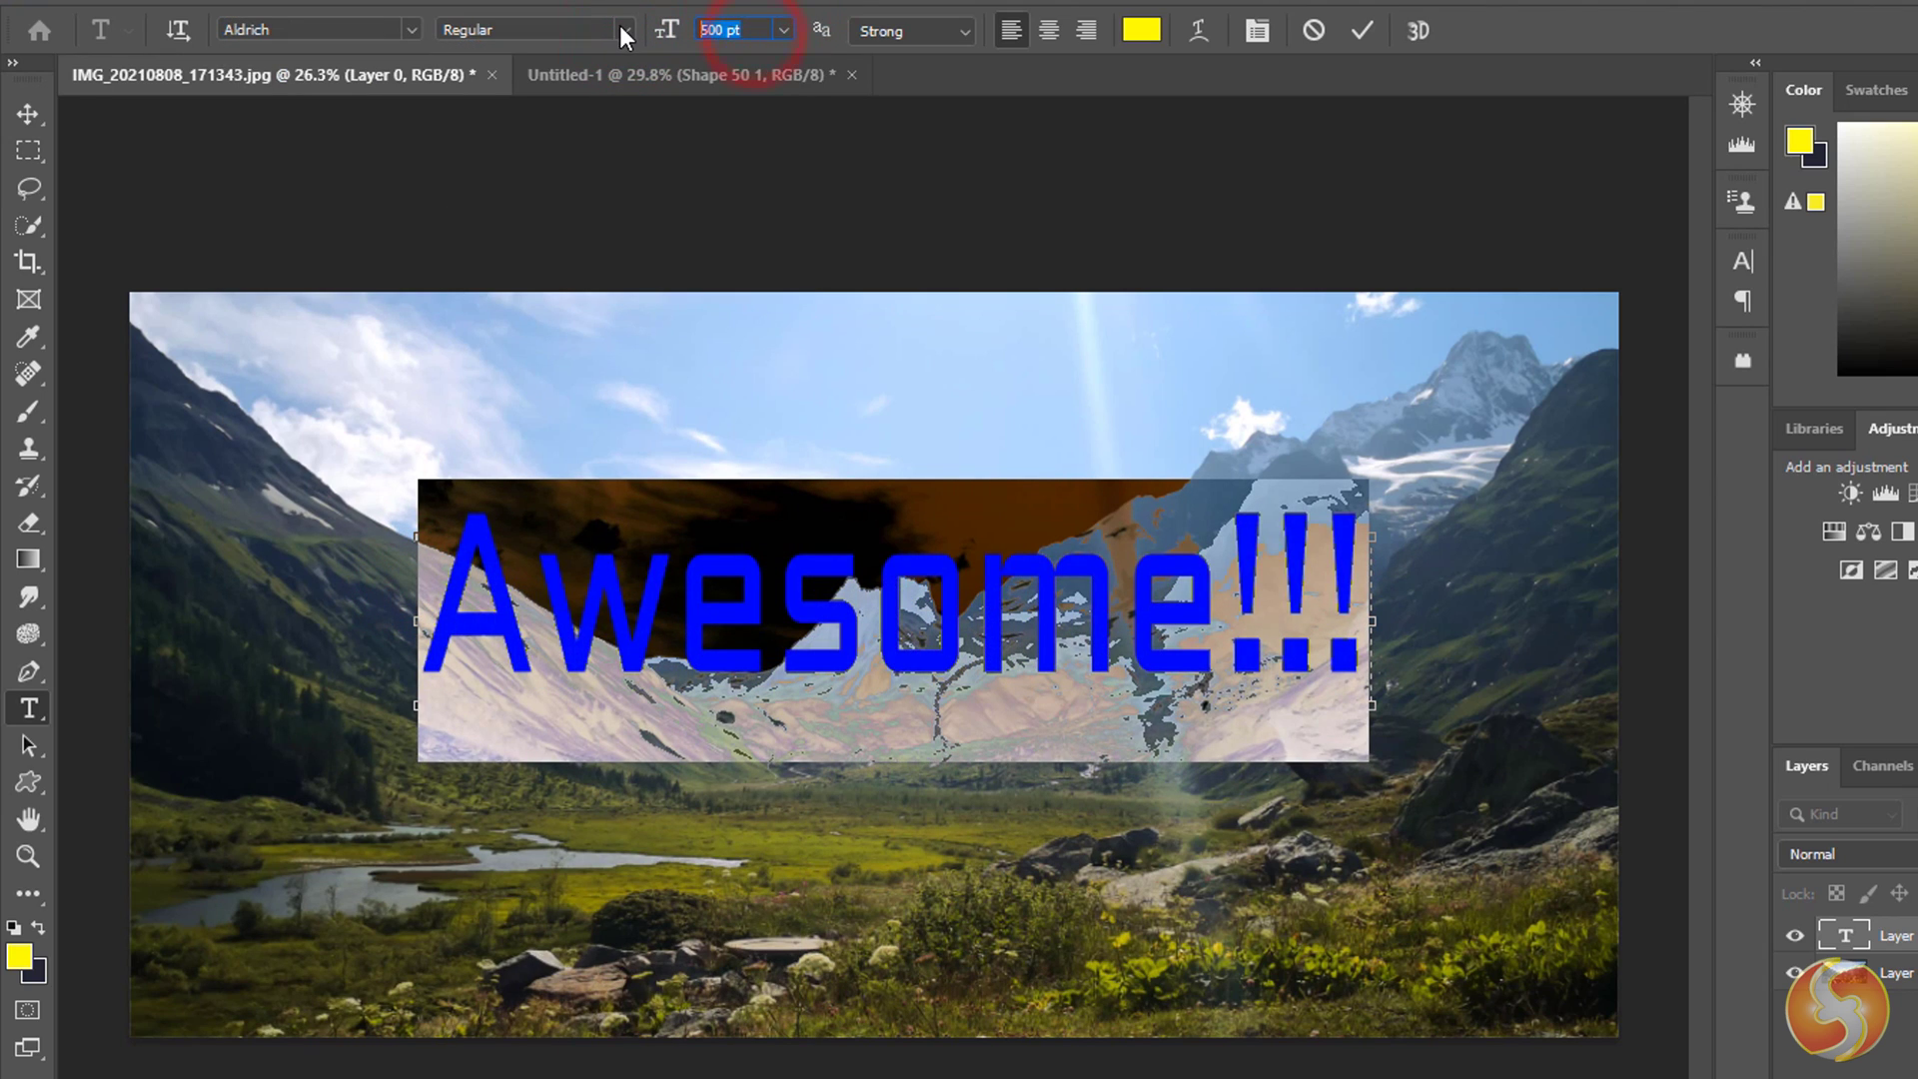
text(450)
key(Return)
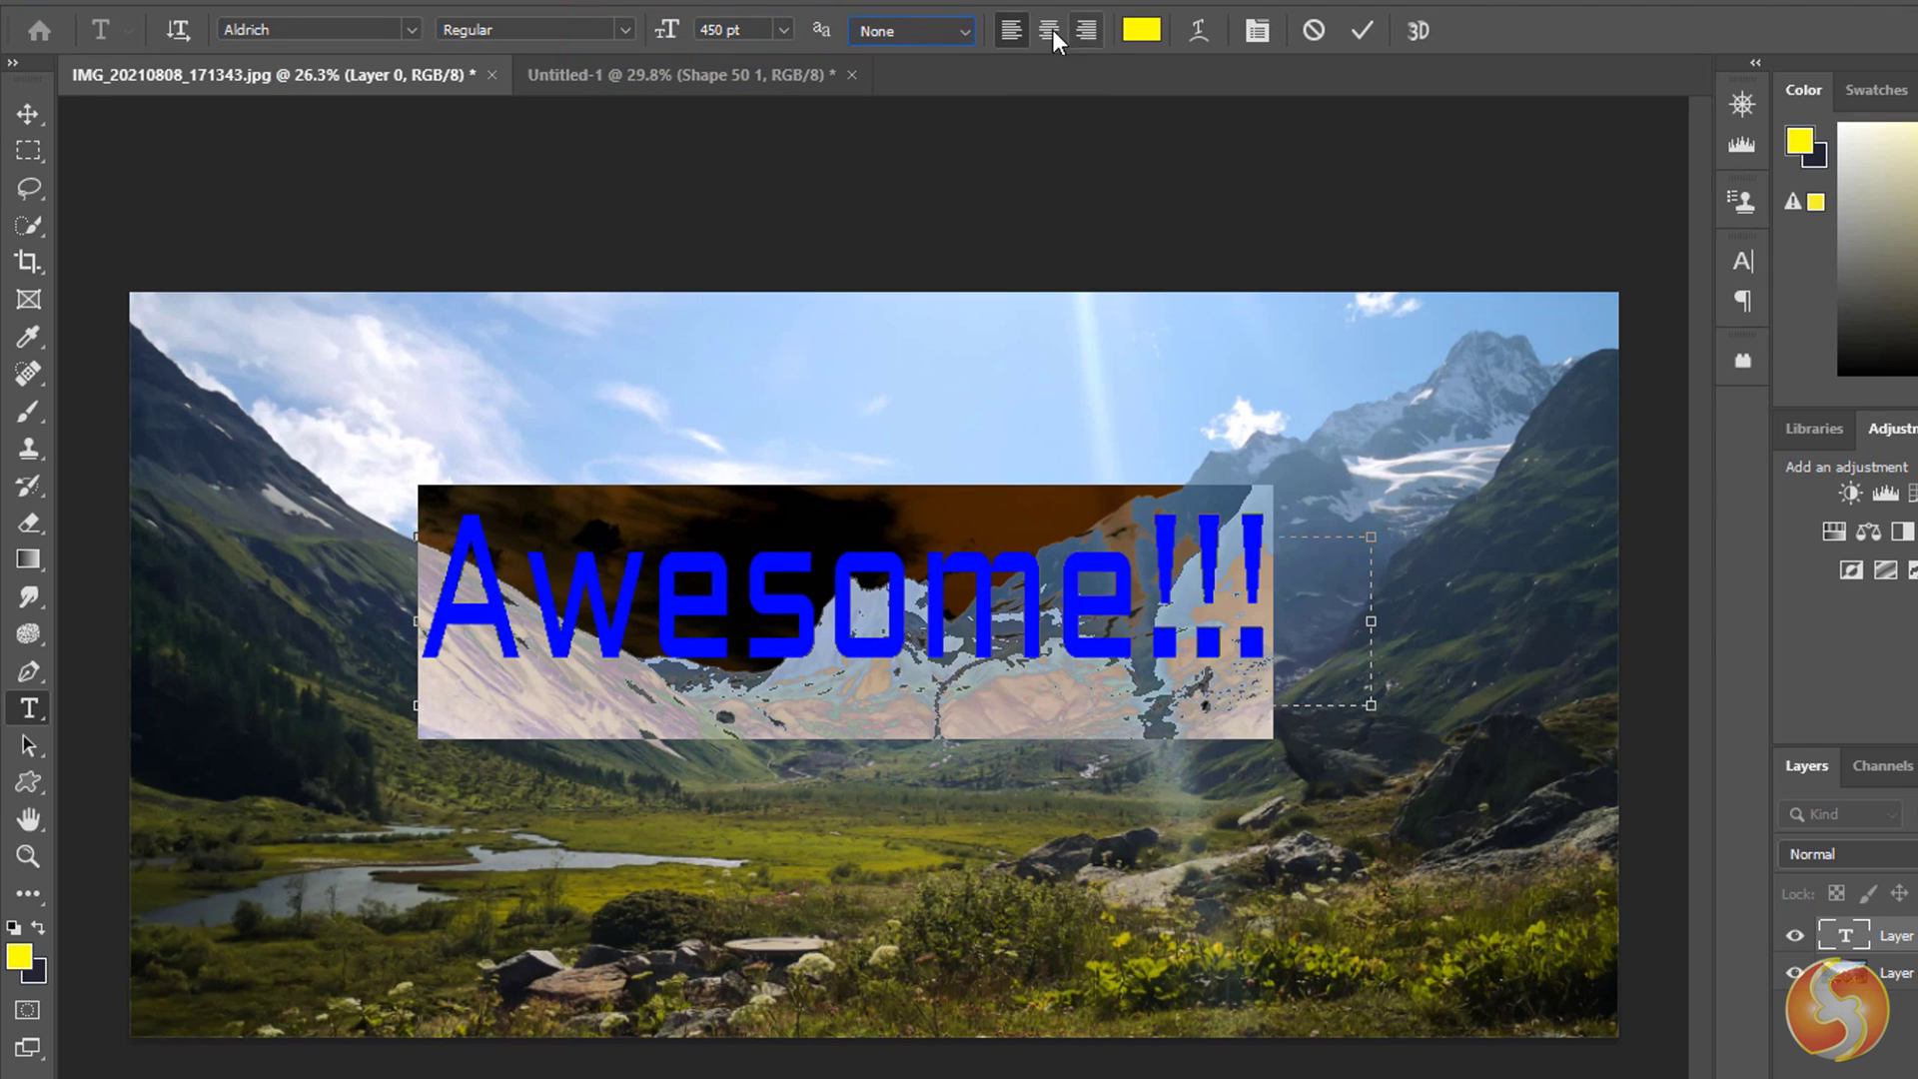
click(1052, 28)
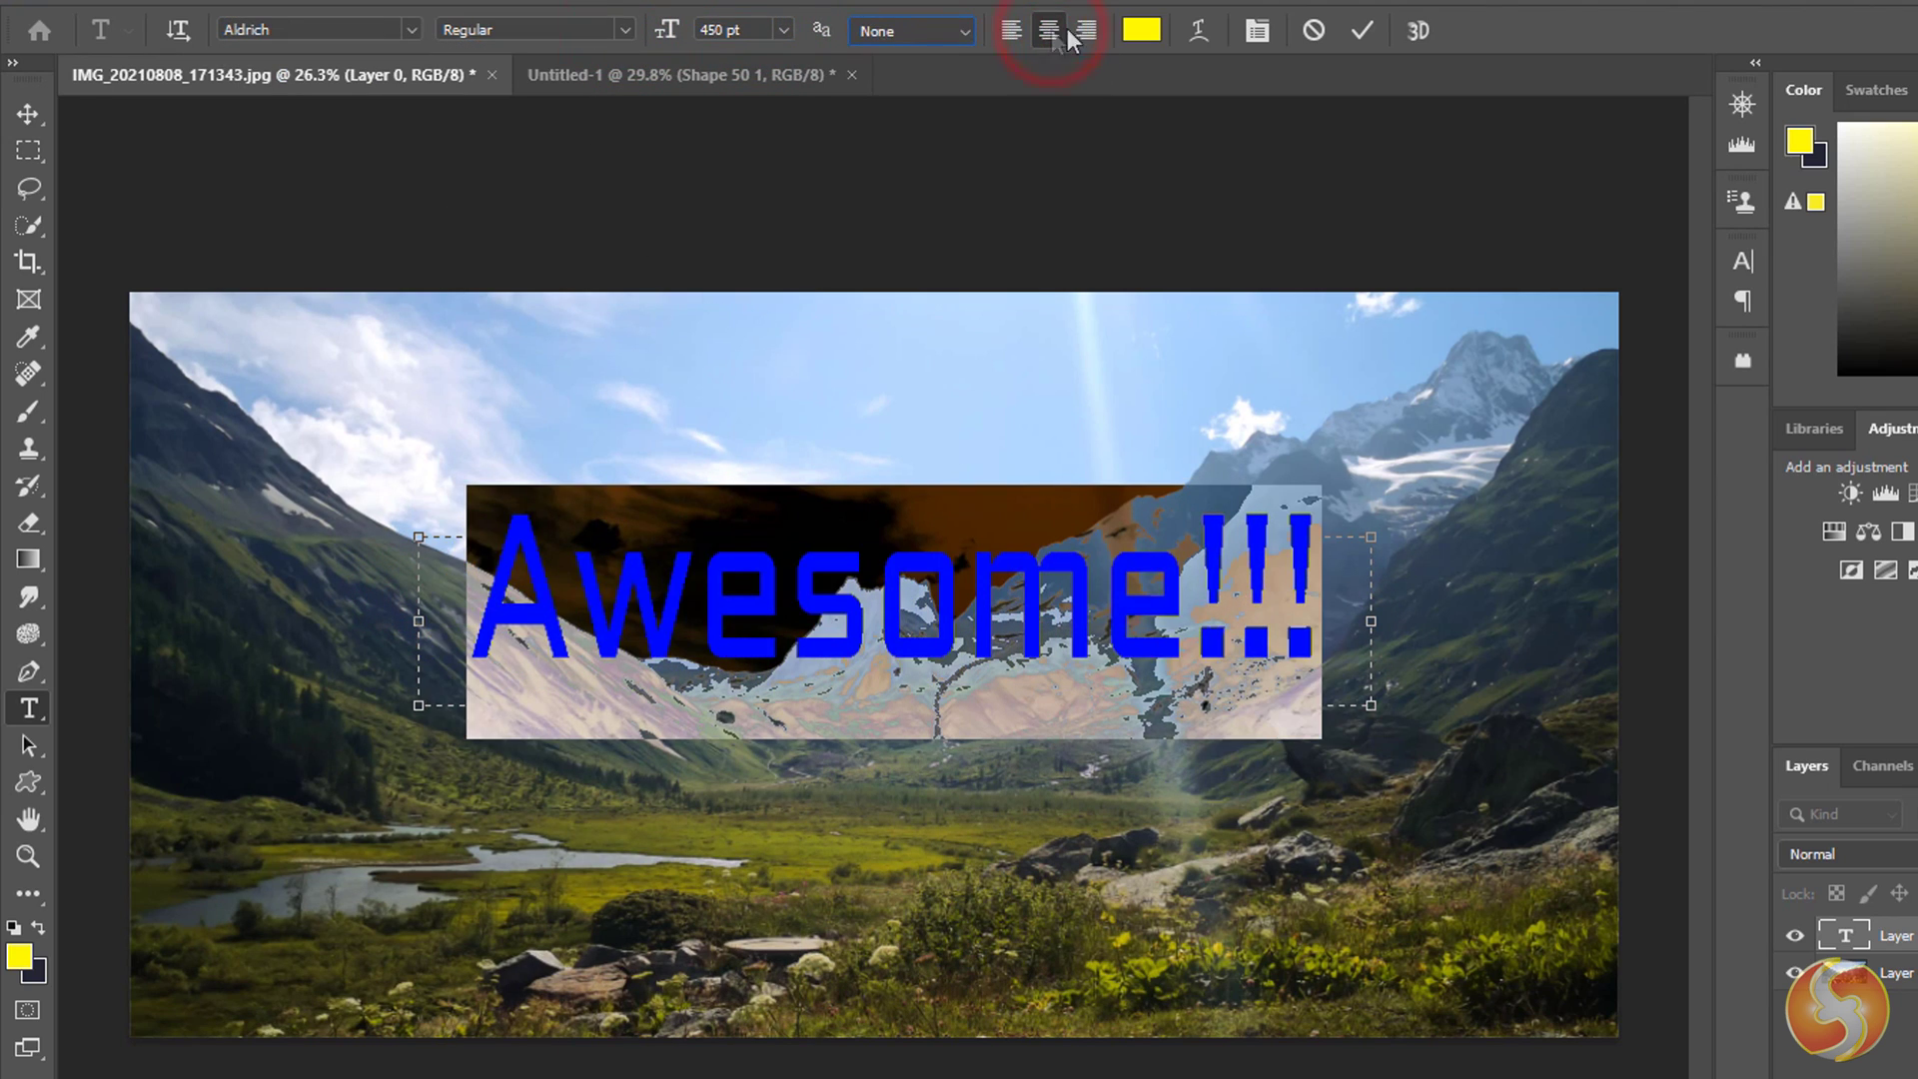
click(1088, 28)
click(1012, 30)
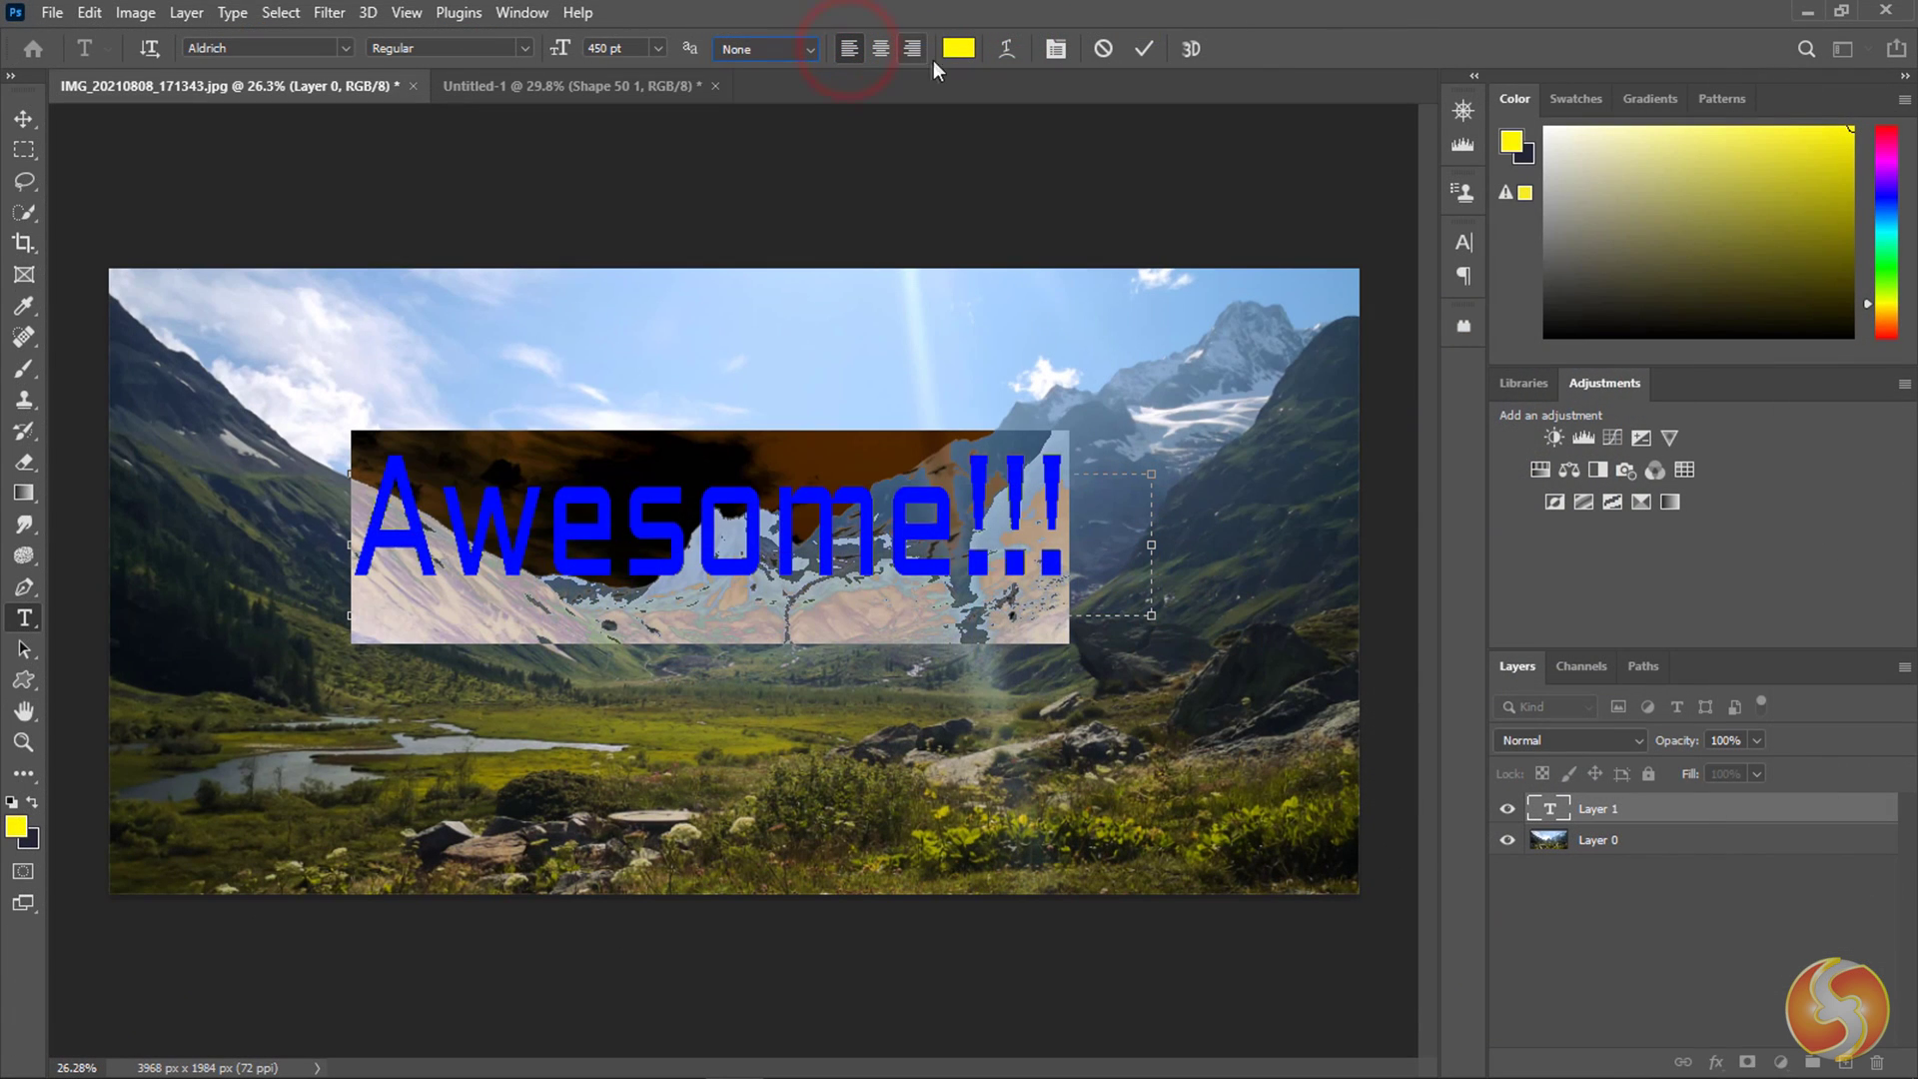
Colour the headline red and set its tracking to -20.
click(959, 48)
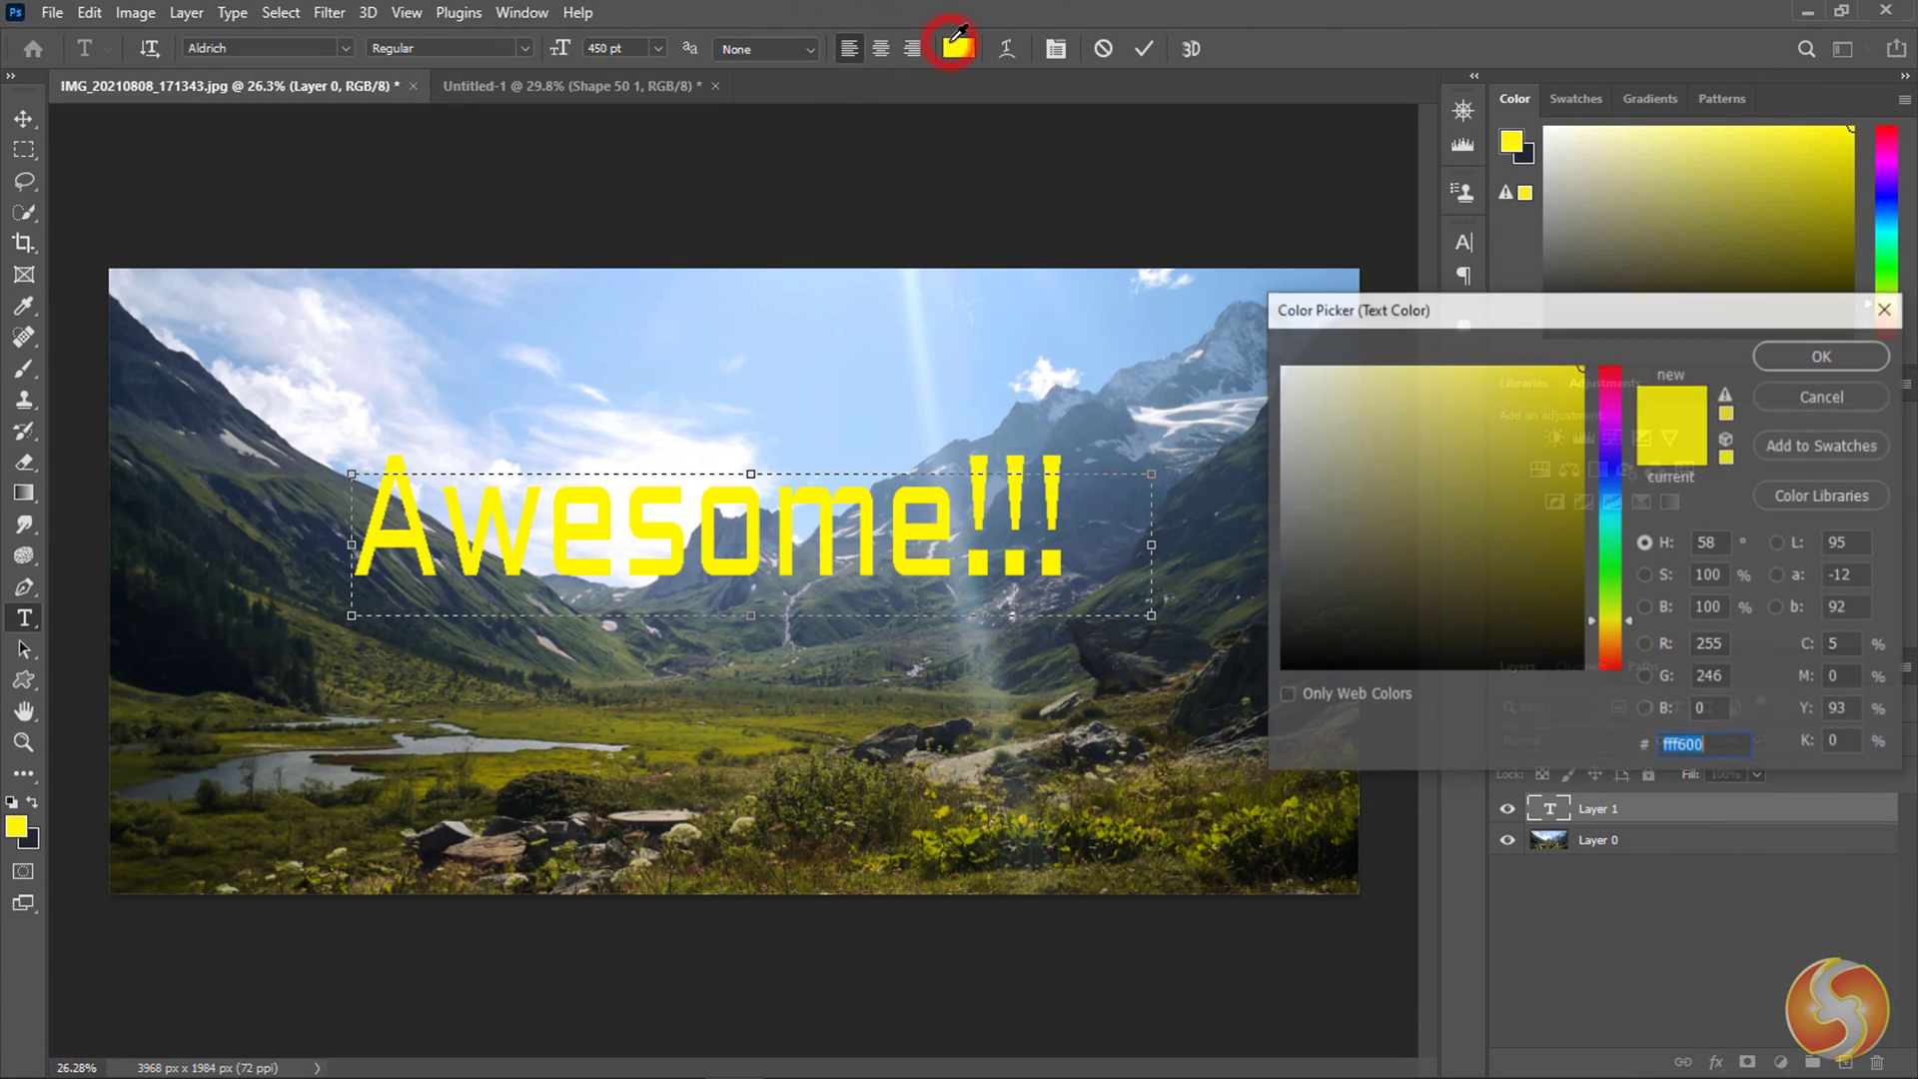
drag(1619, 395, 1615, 377)
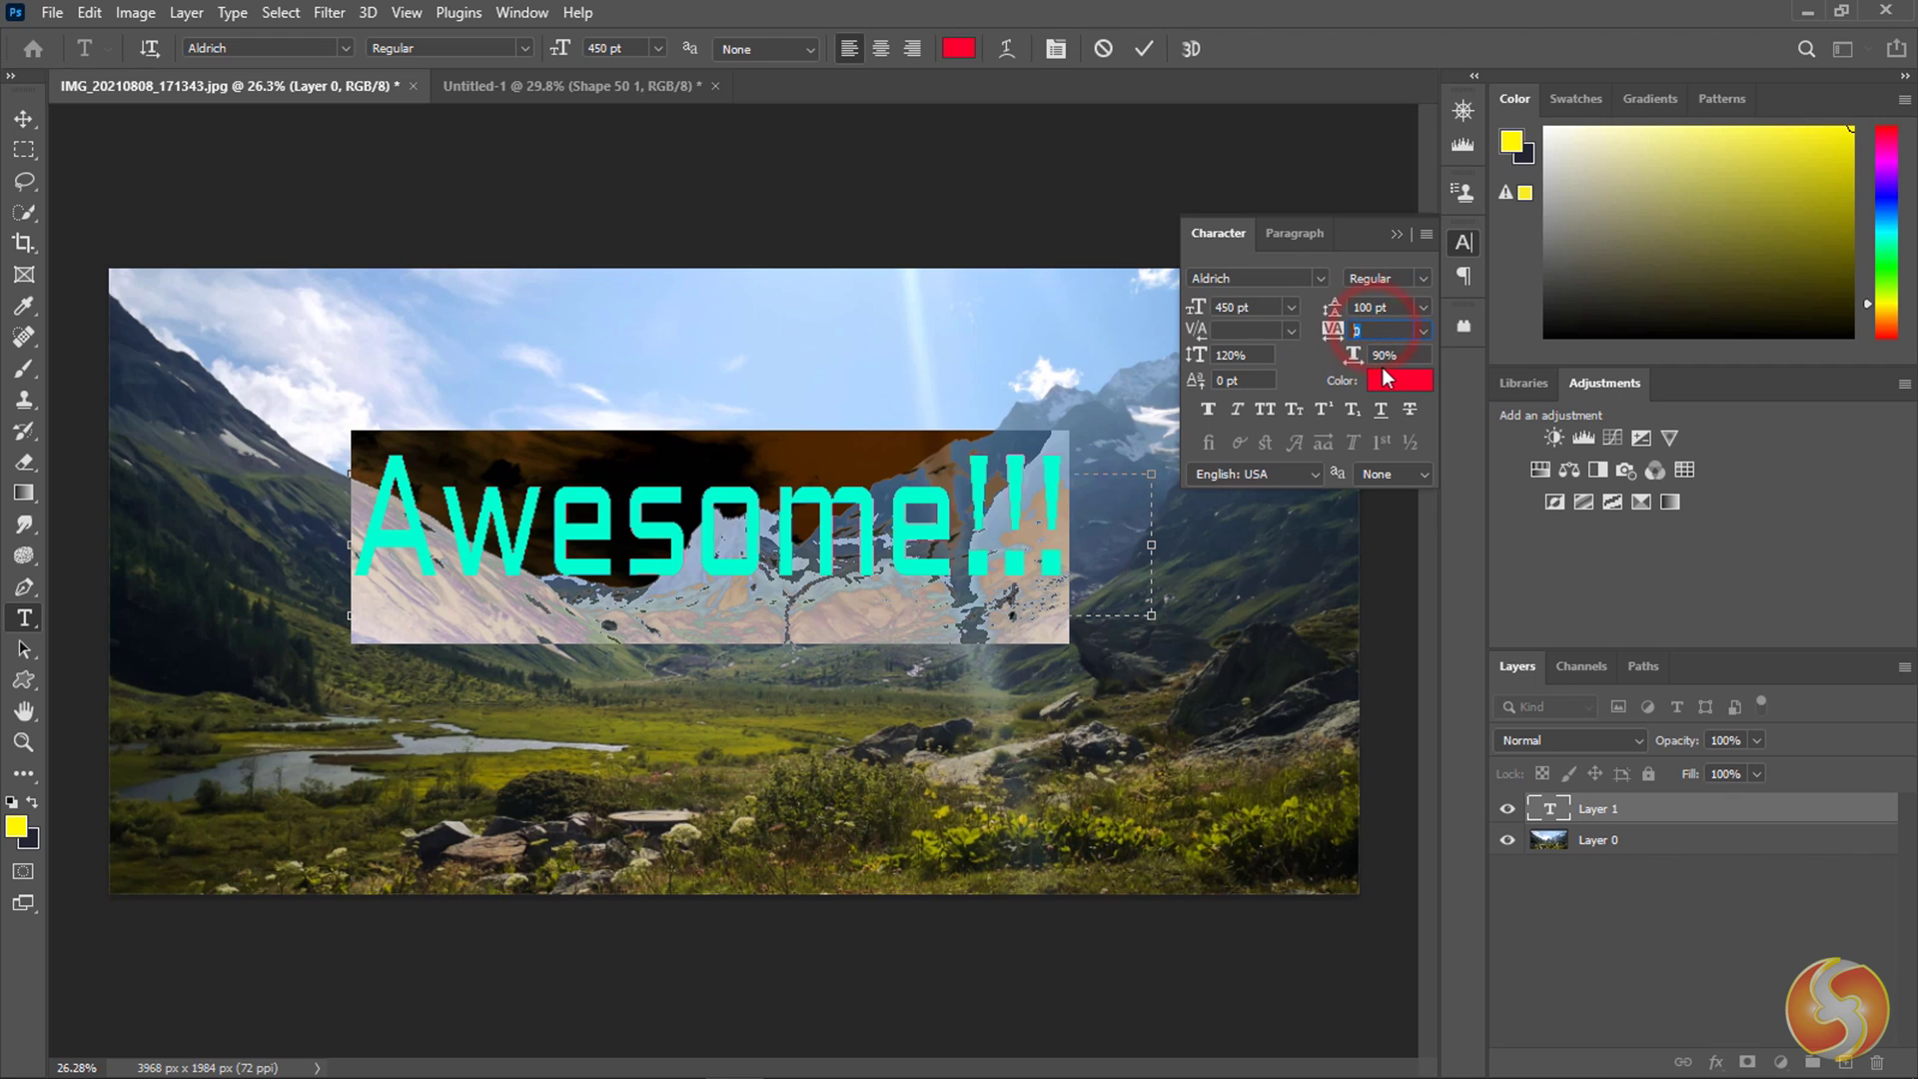
text(-20)
key(Return)
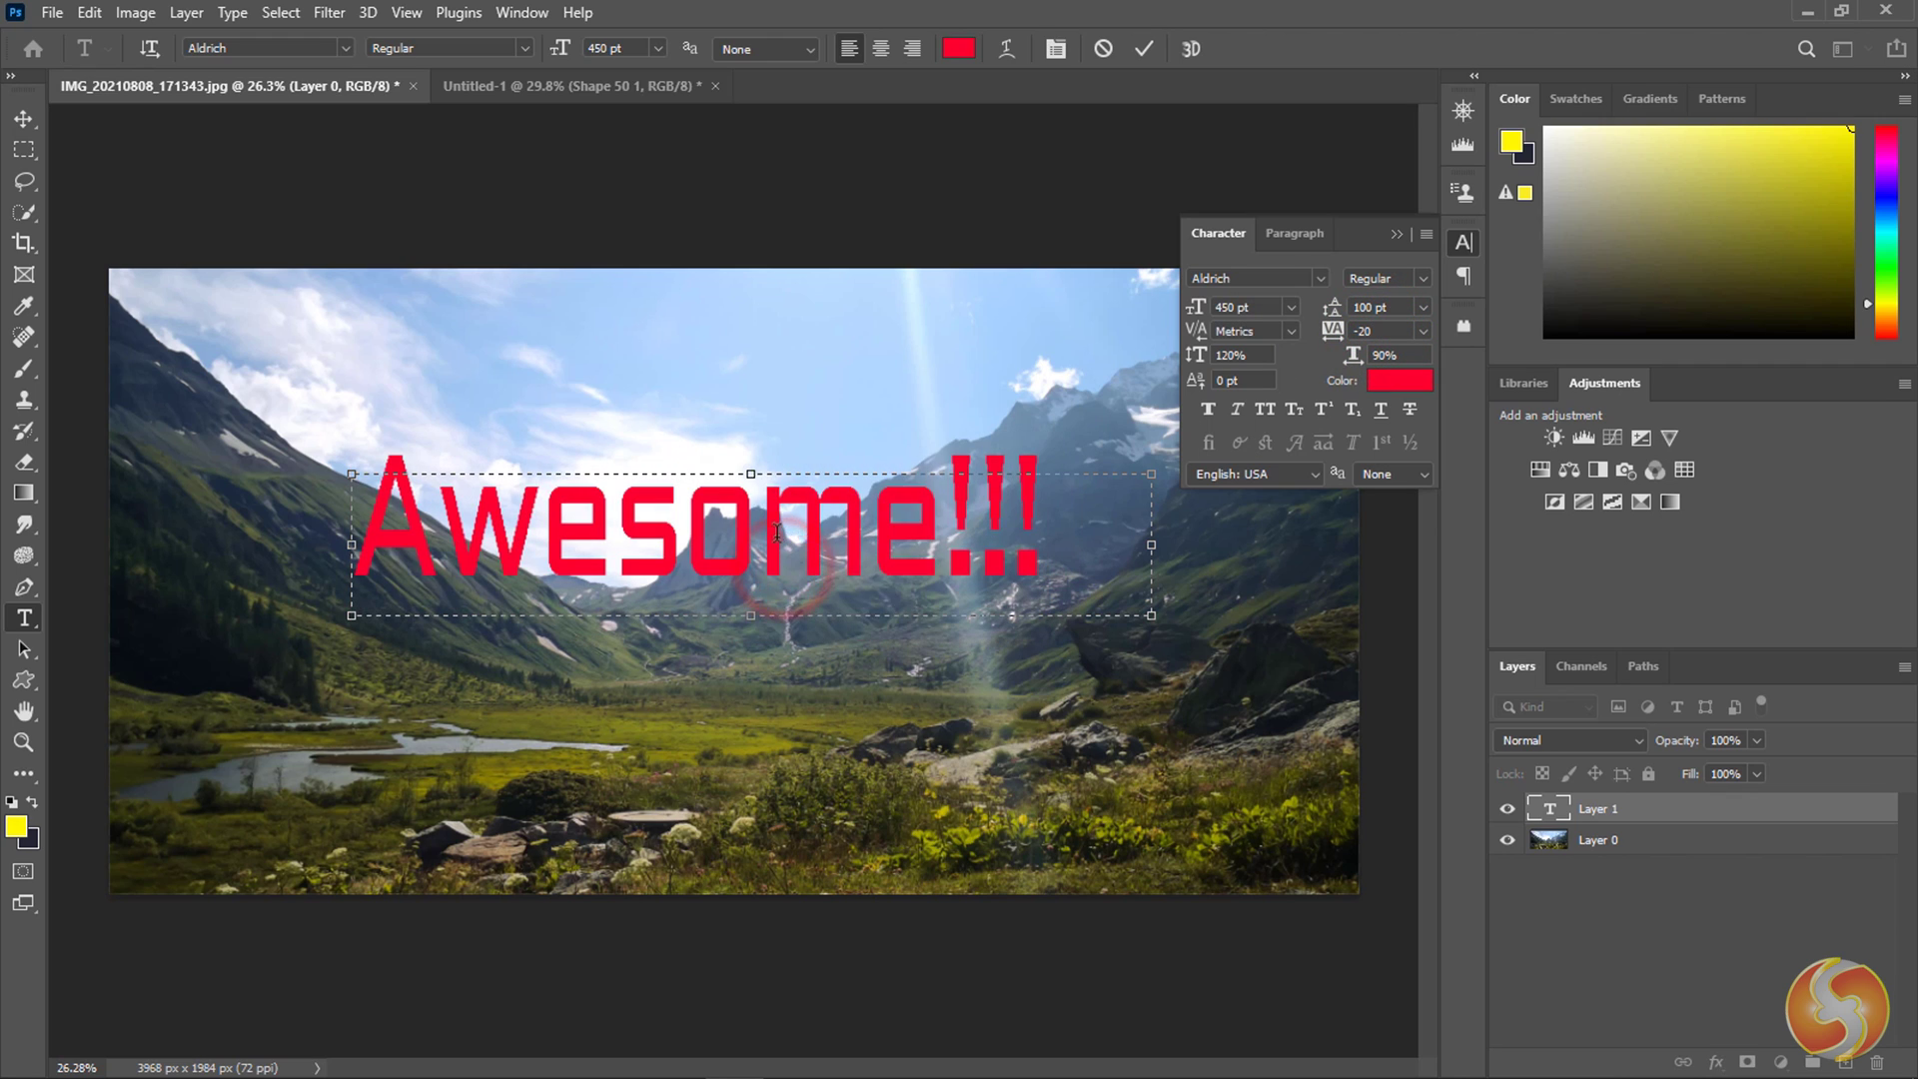
Colour the selected 'me!!!' letters yellow and commit the text.
click(1396, 381)
click(1611, 630)
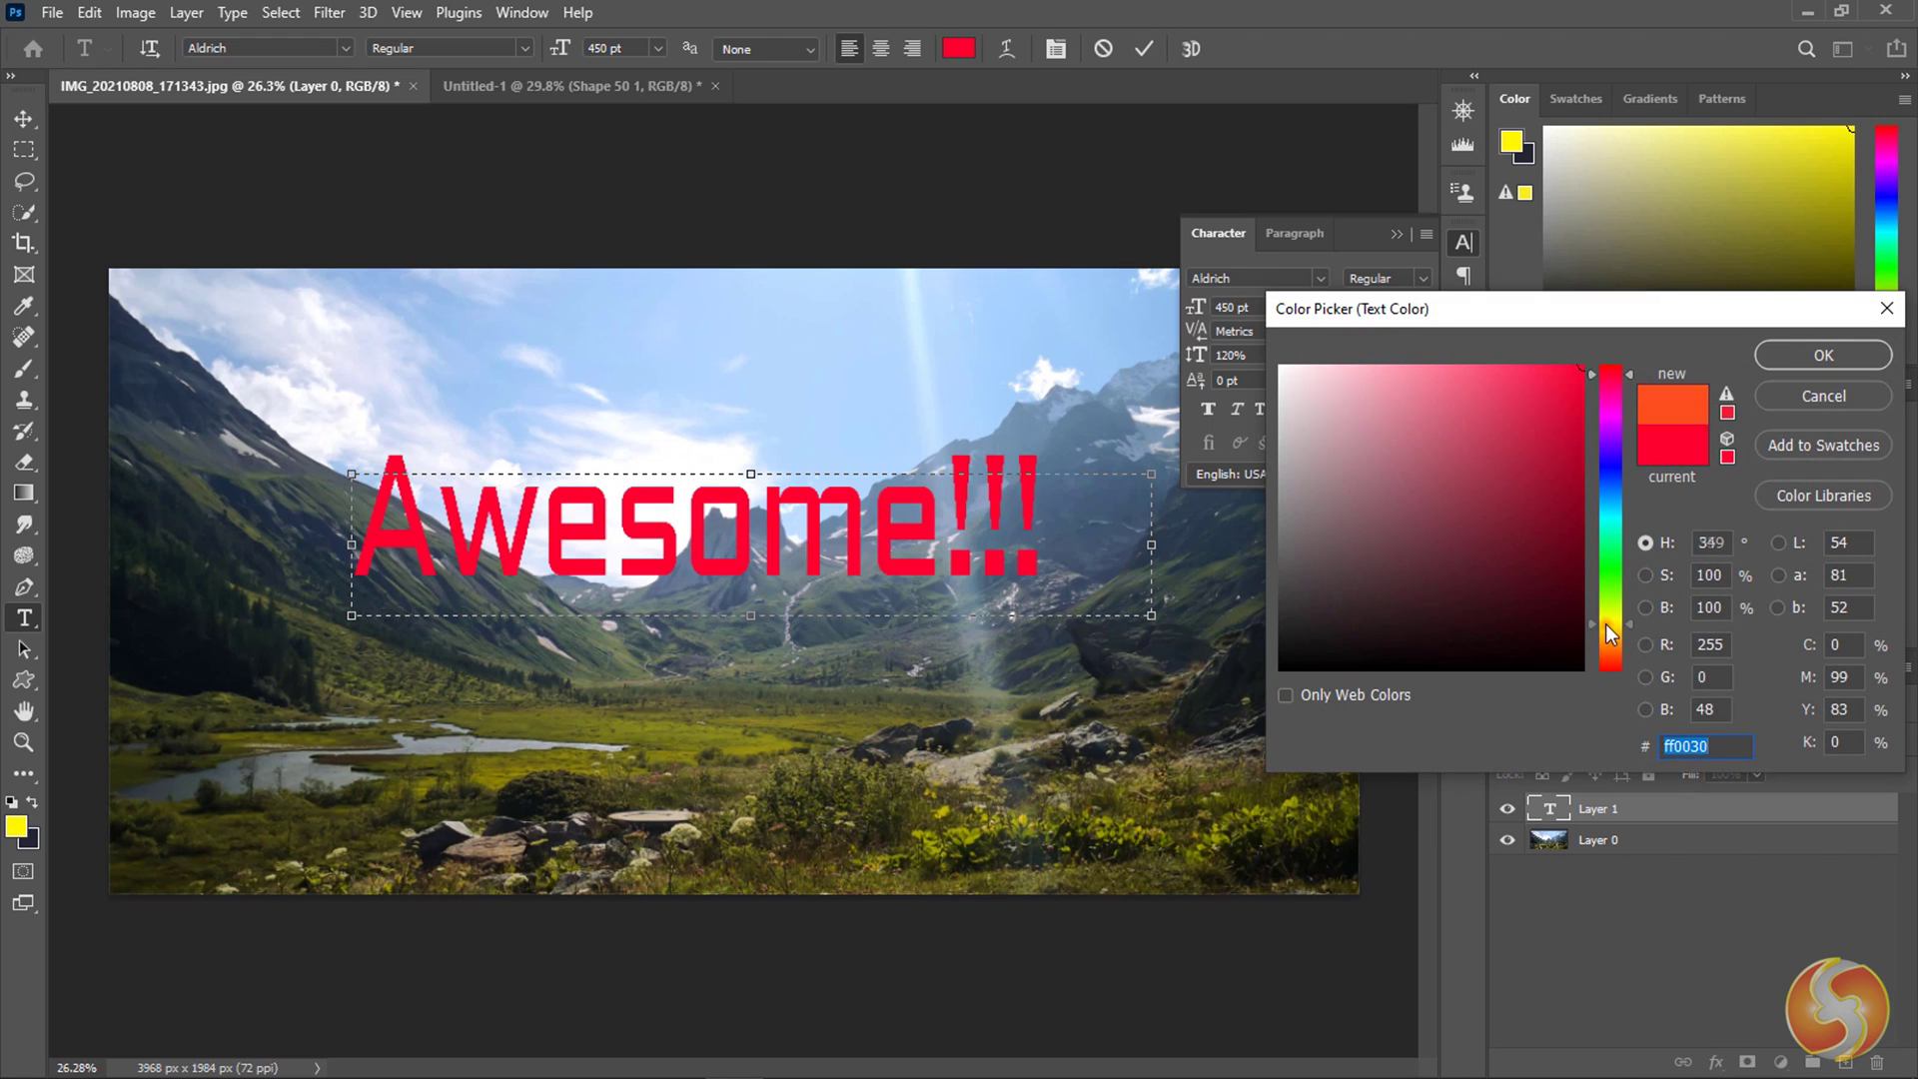
click(1550, 448)
click(1822, 355)
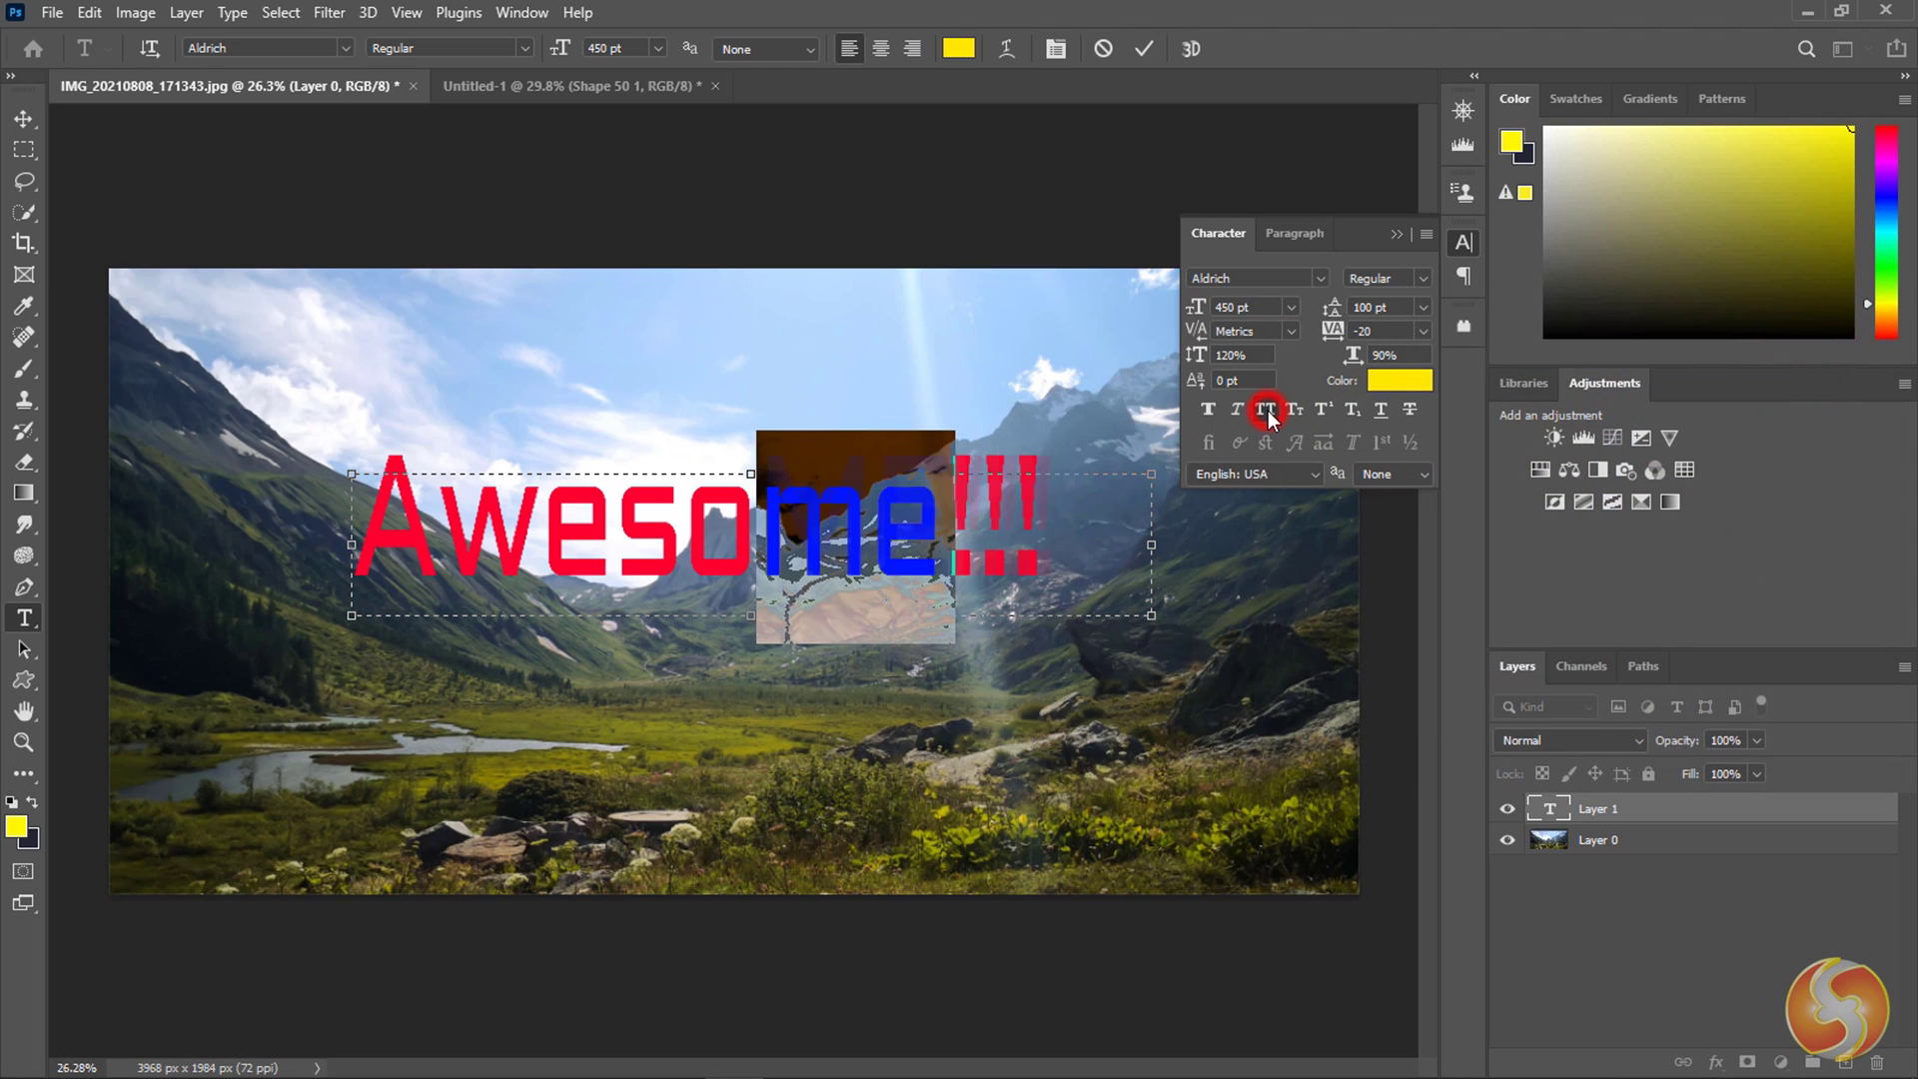
click(1265, 410)
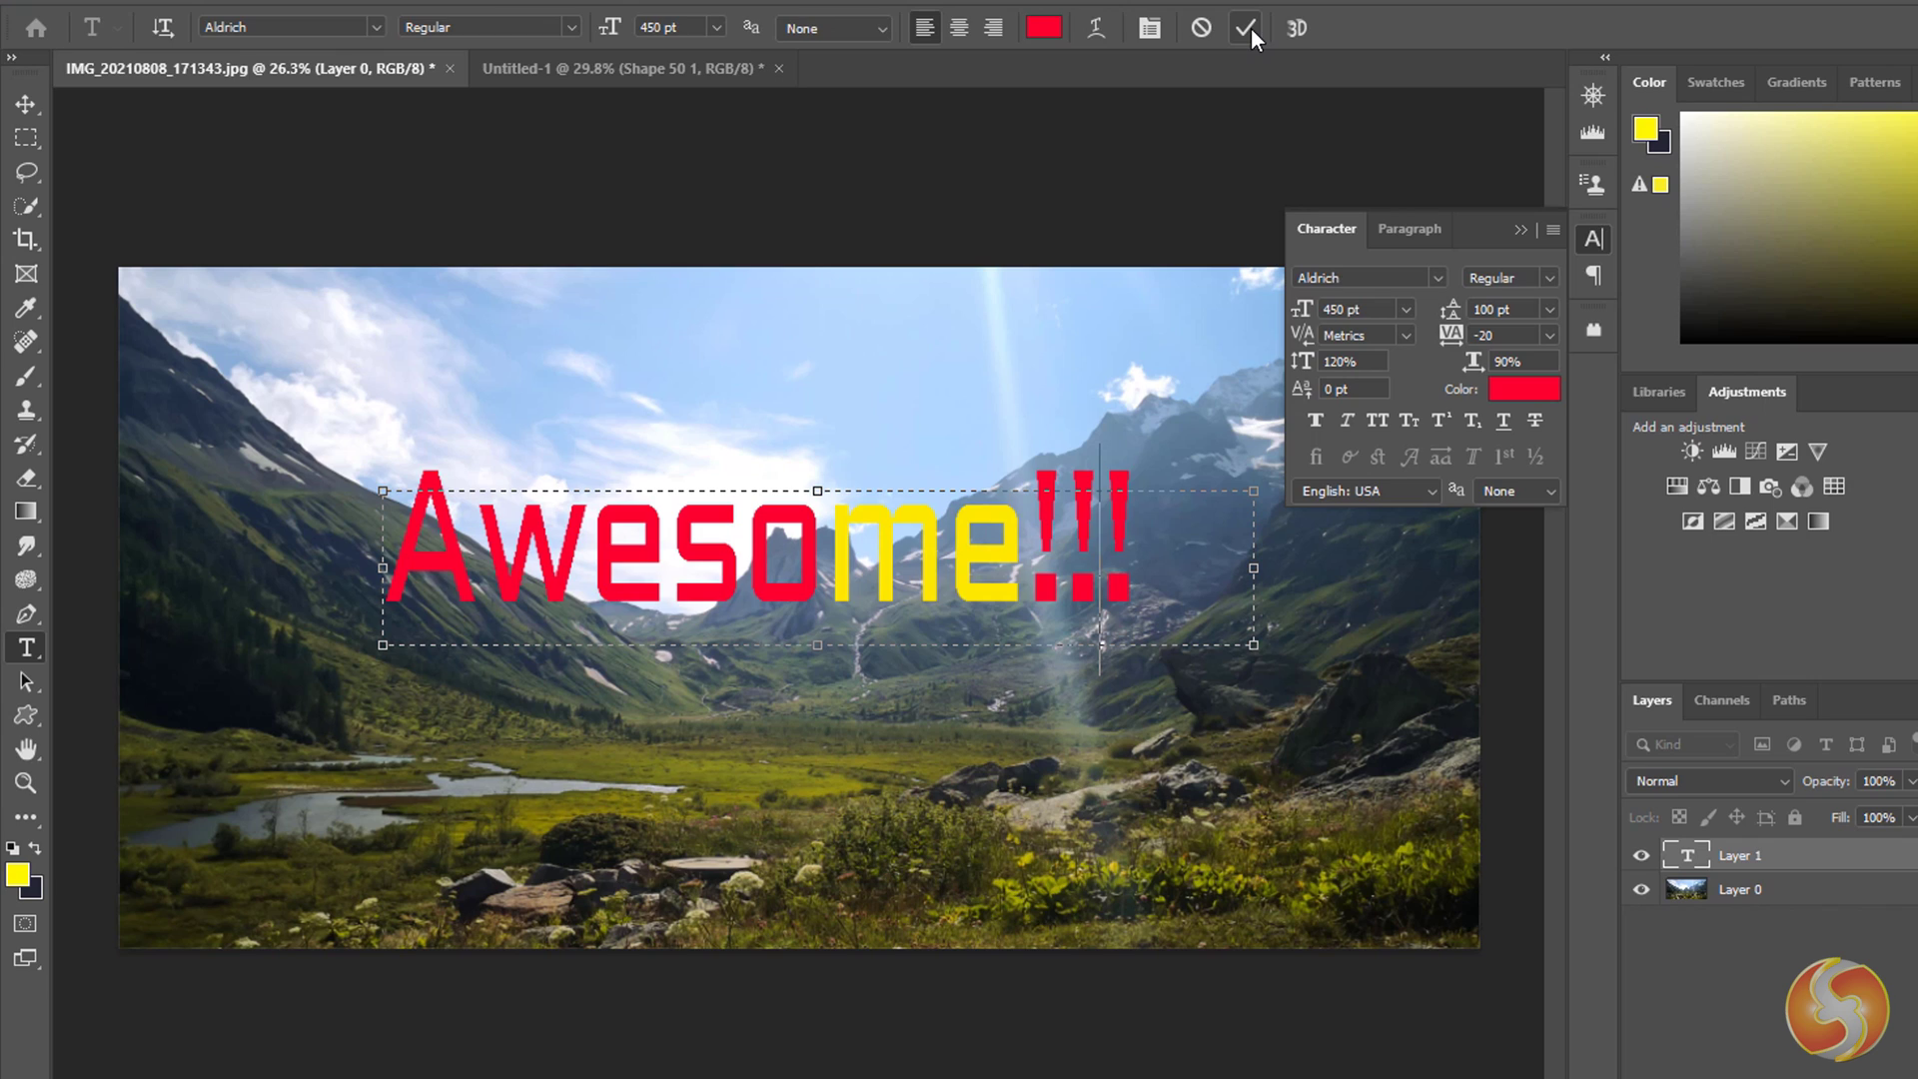
click(1249, 28)
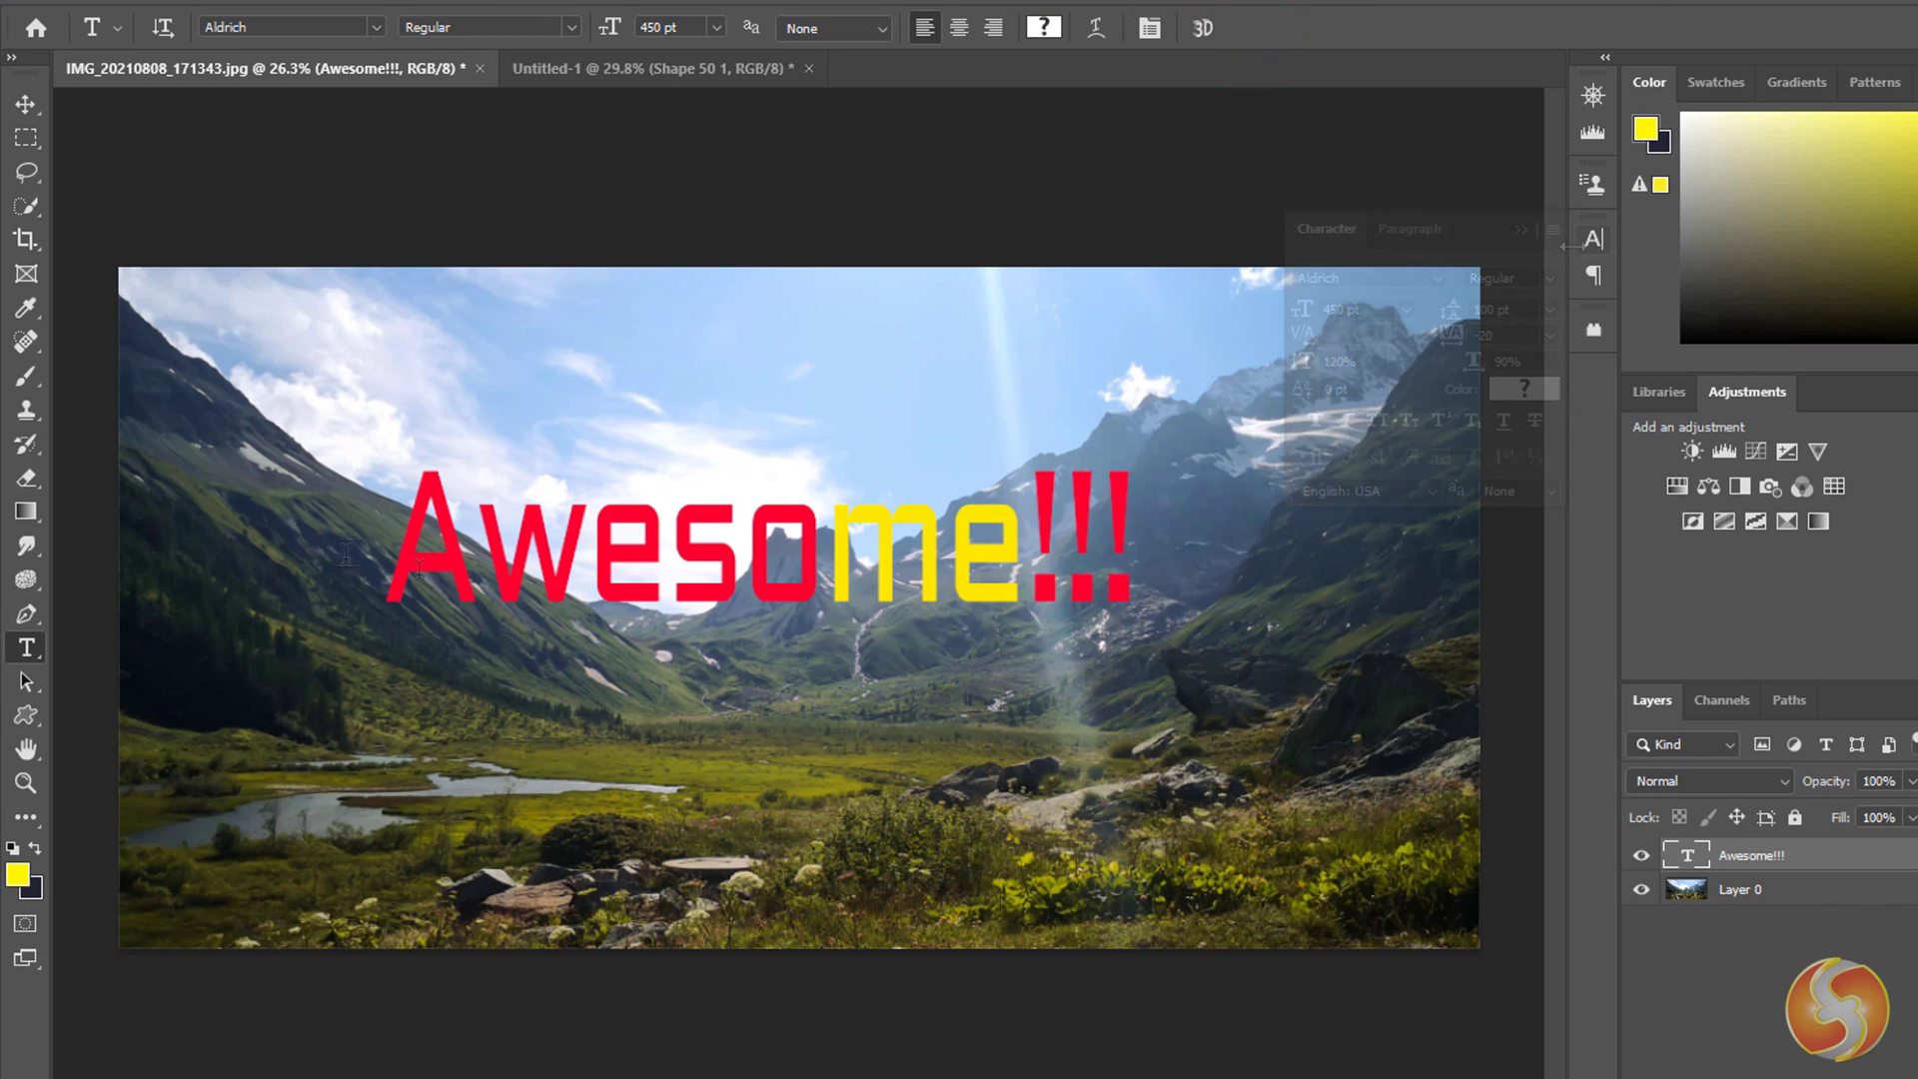
Rasterize the Awesome!!! type layer and smear its letters with the Smudge Tool.
right_click(33, 562)
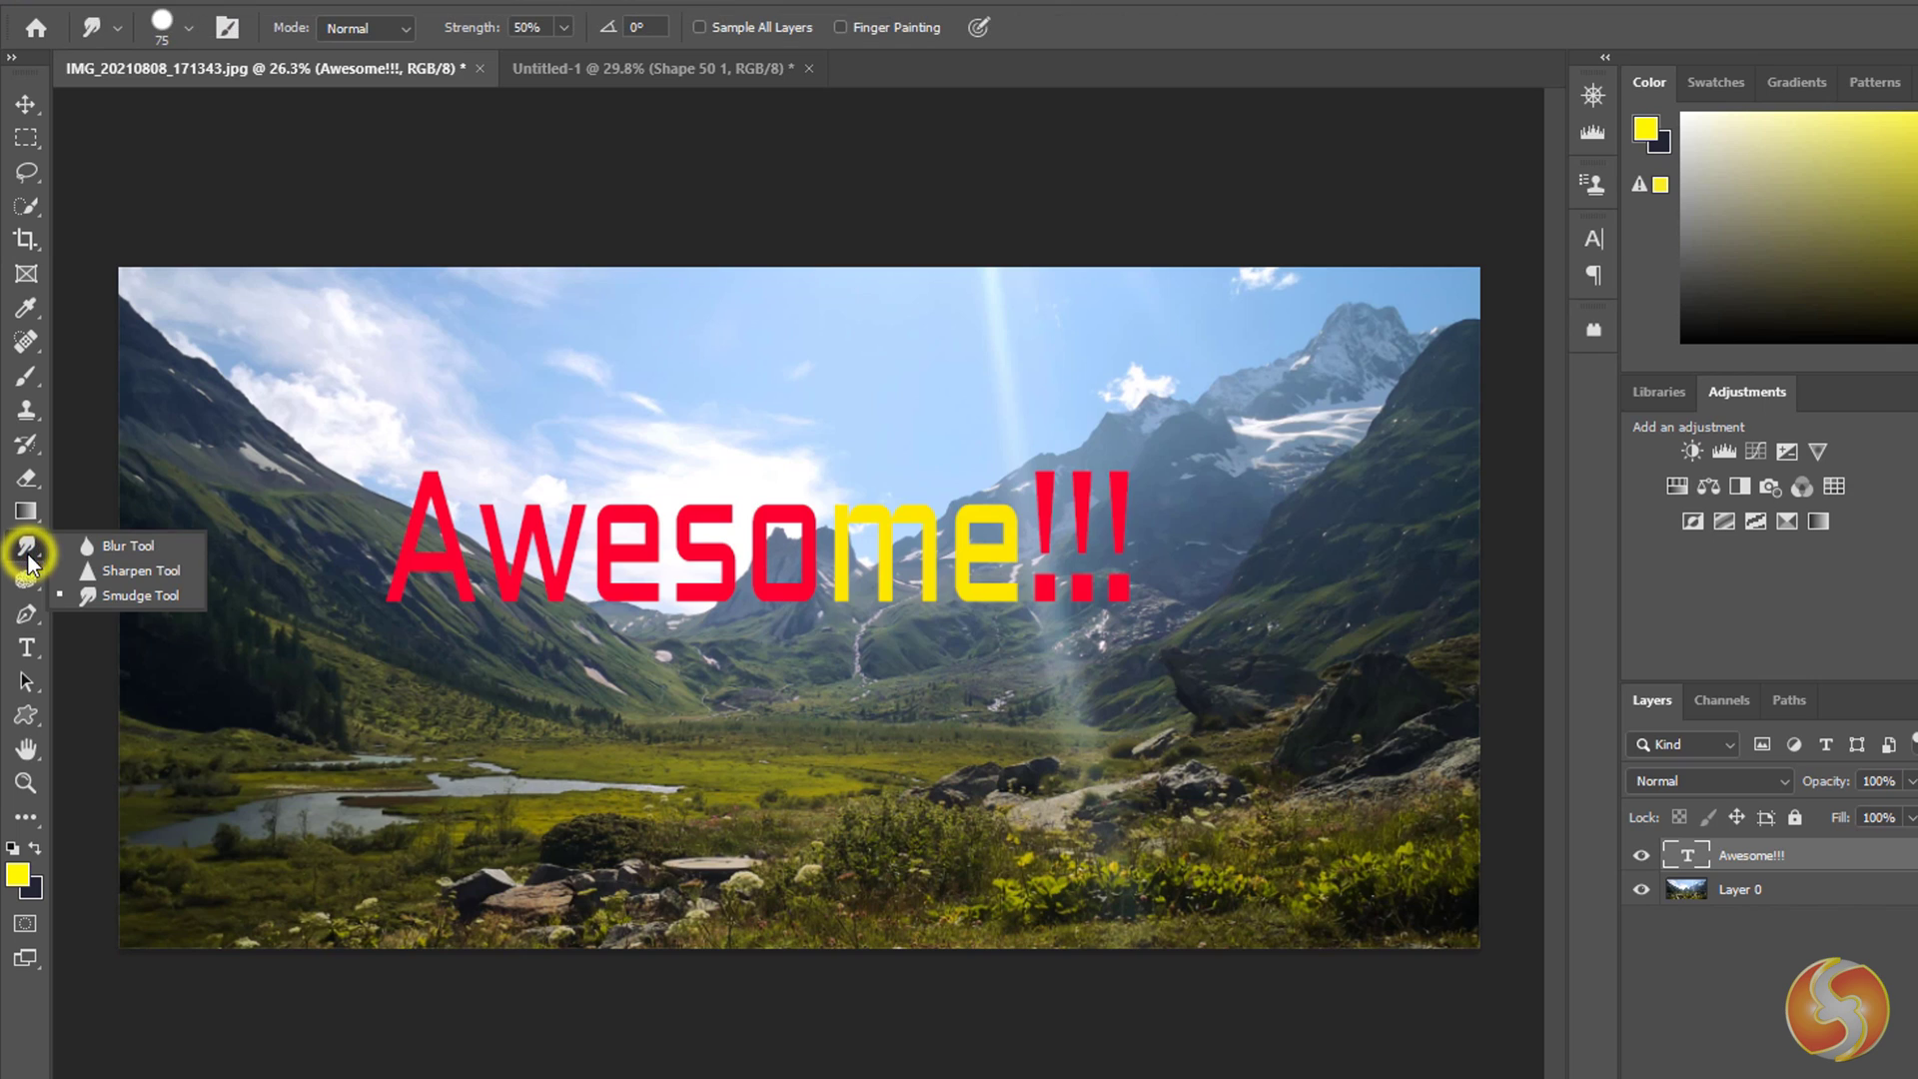
click(130, 595)
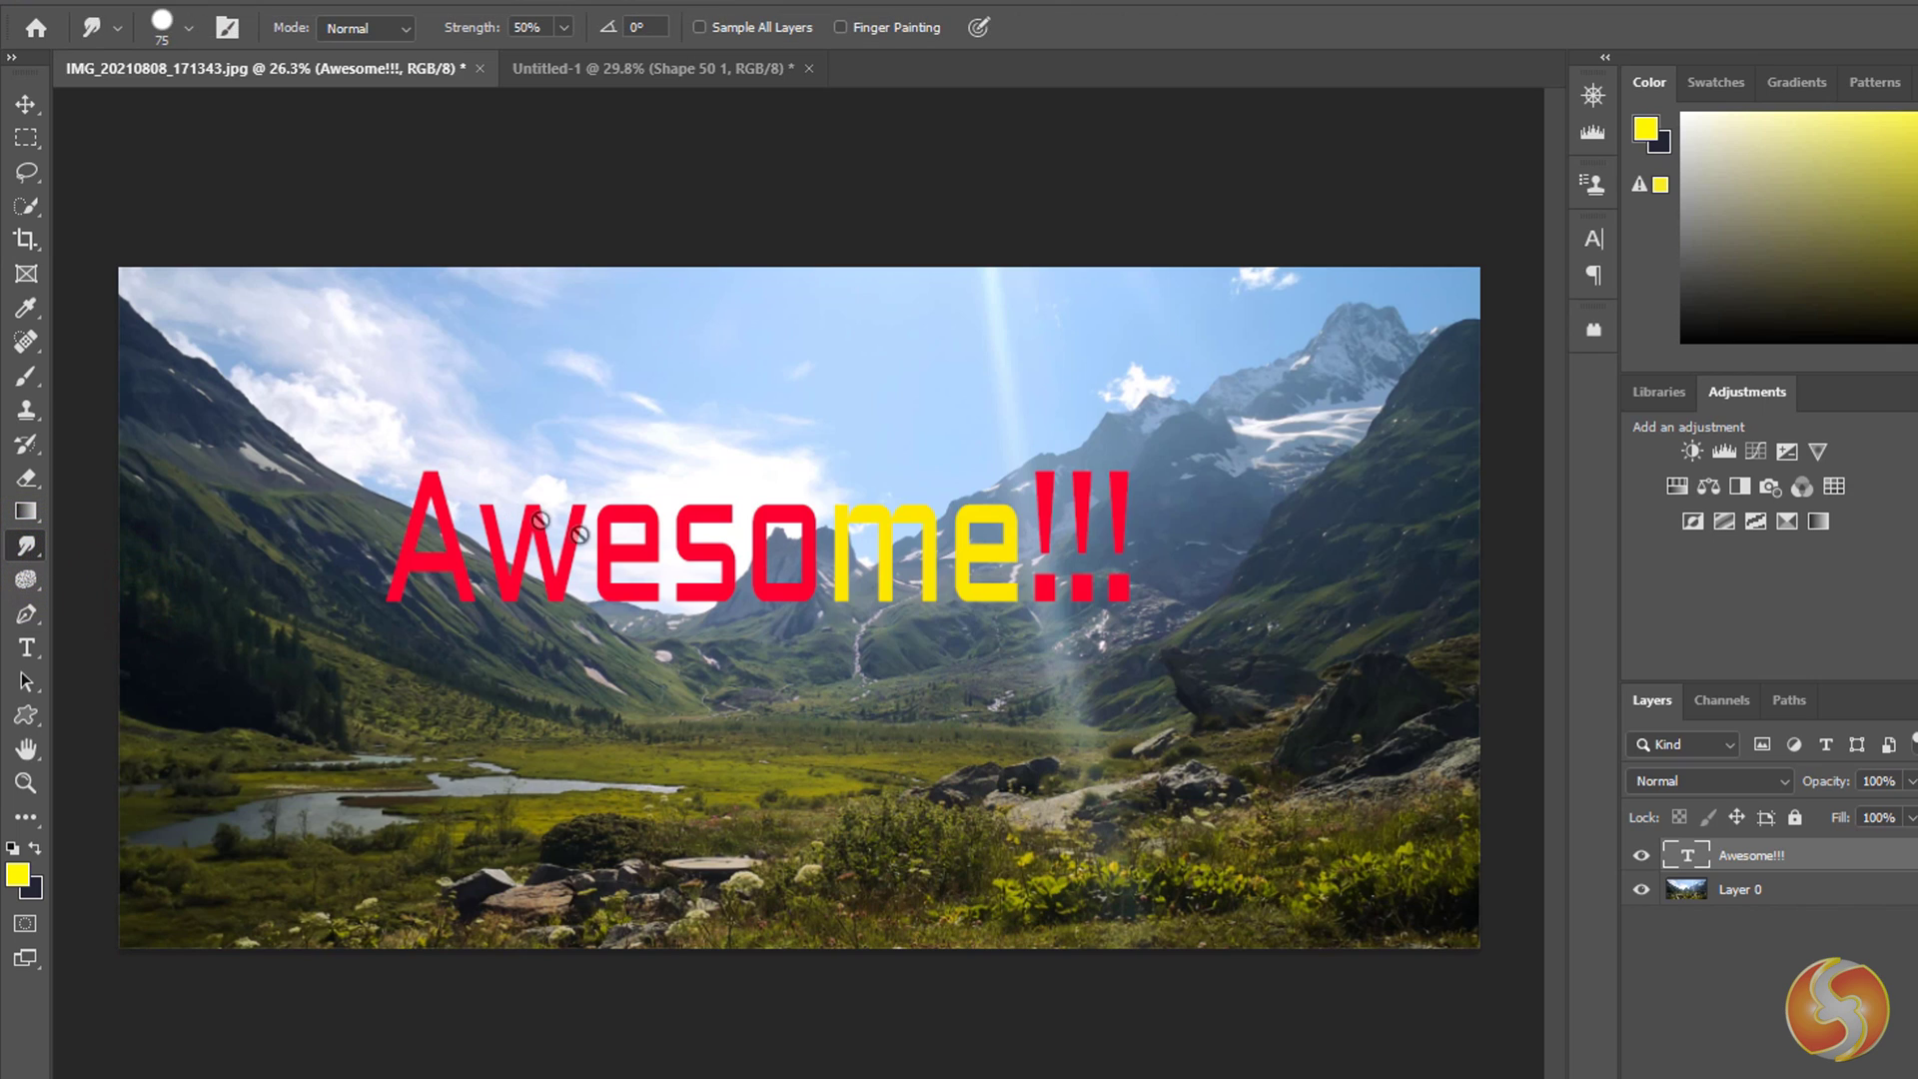
click(817, 572)
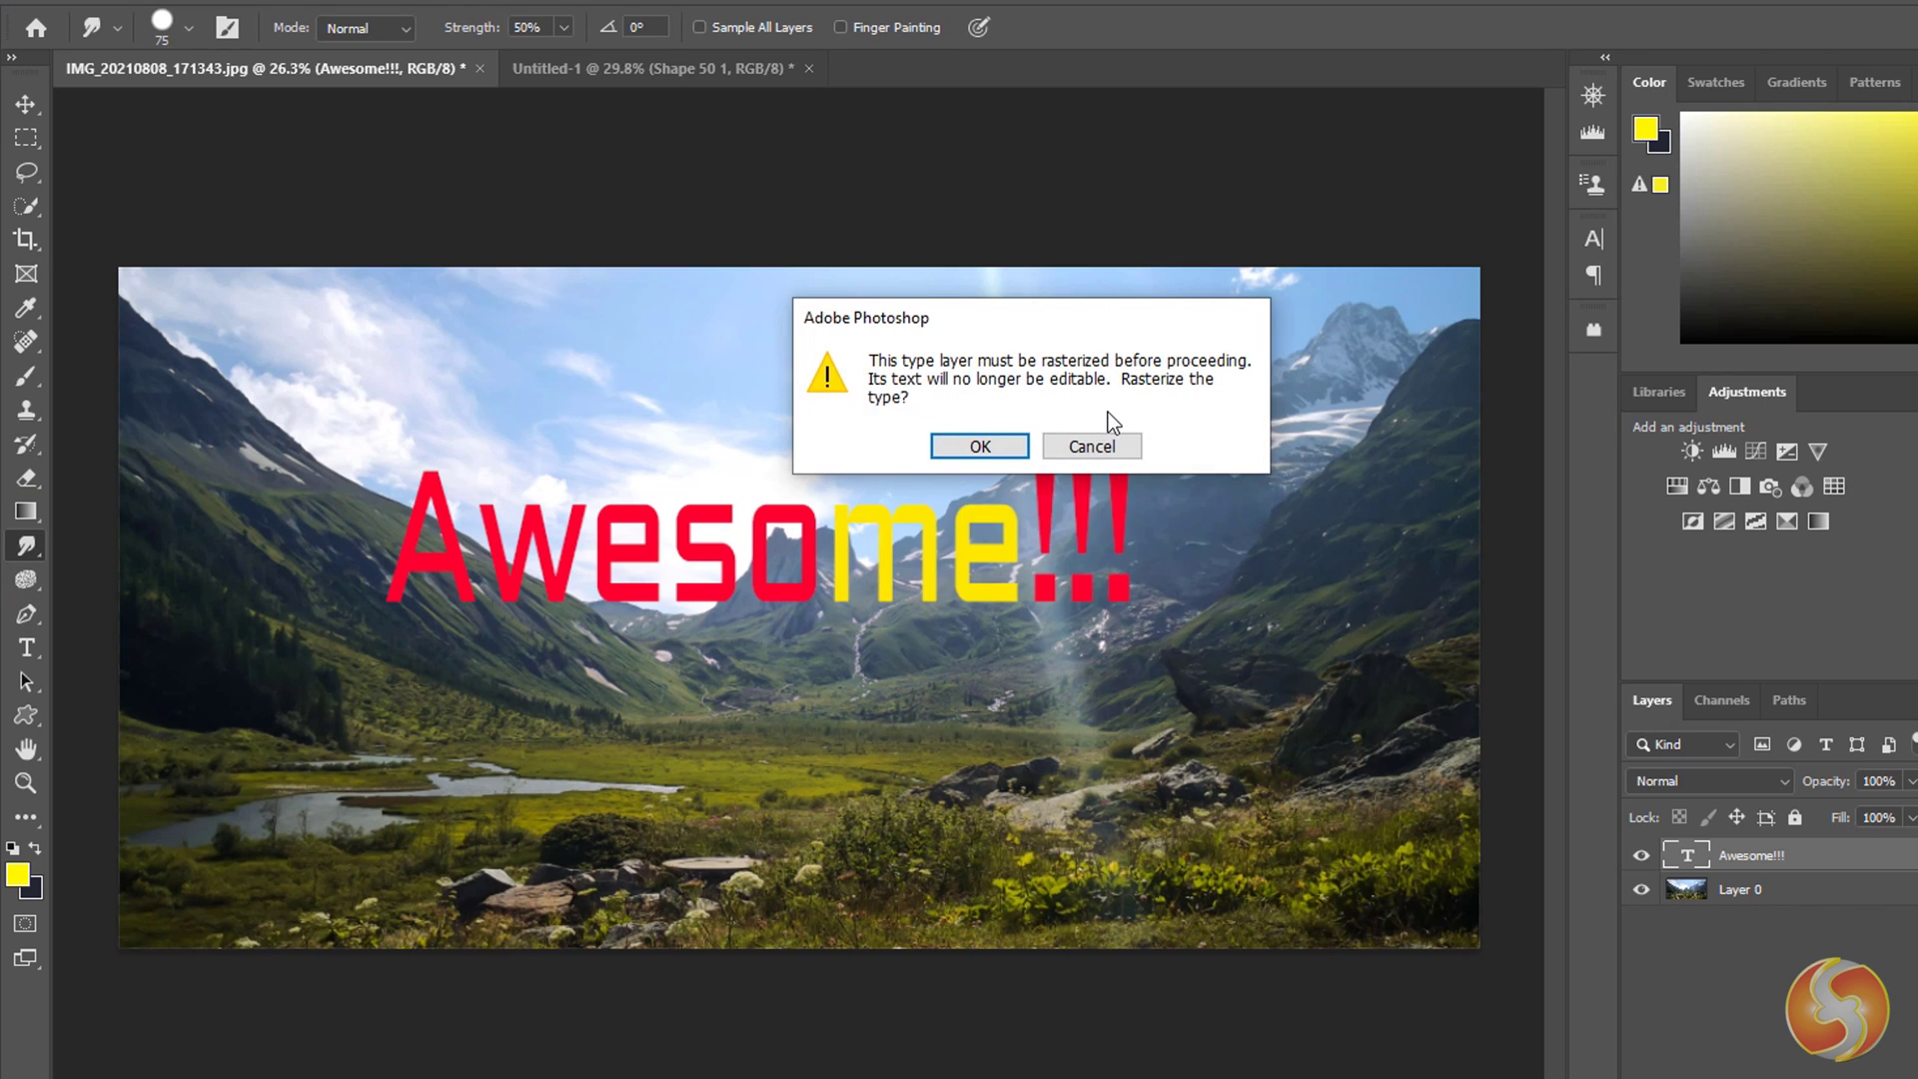
click(1099, 446)
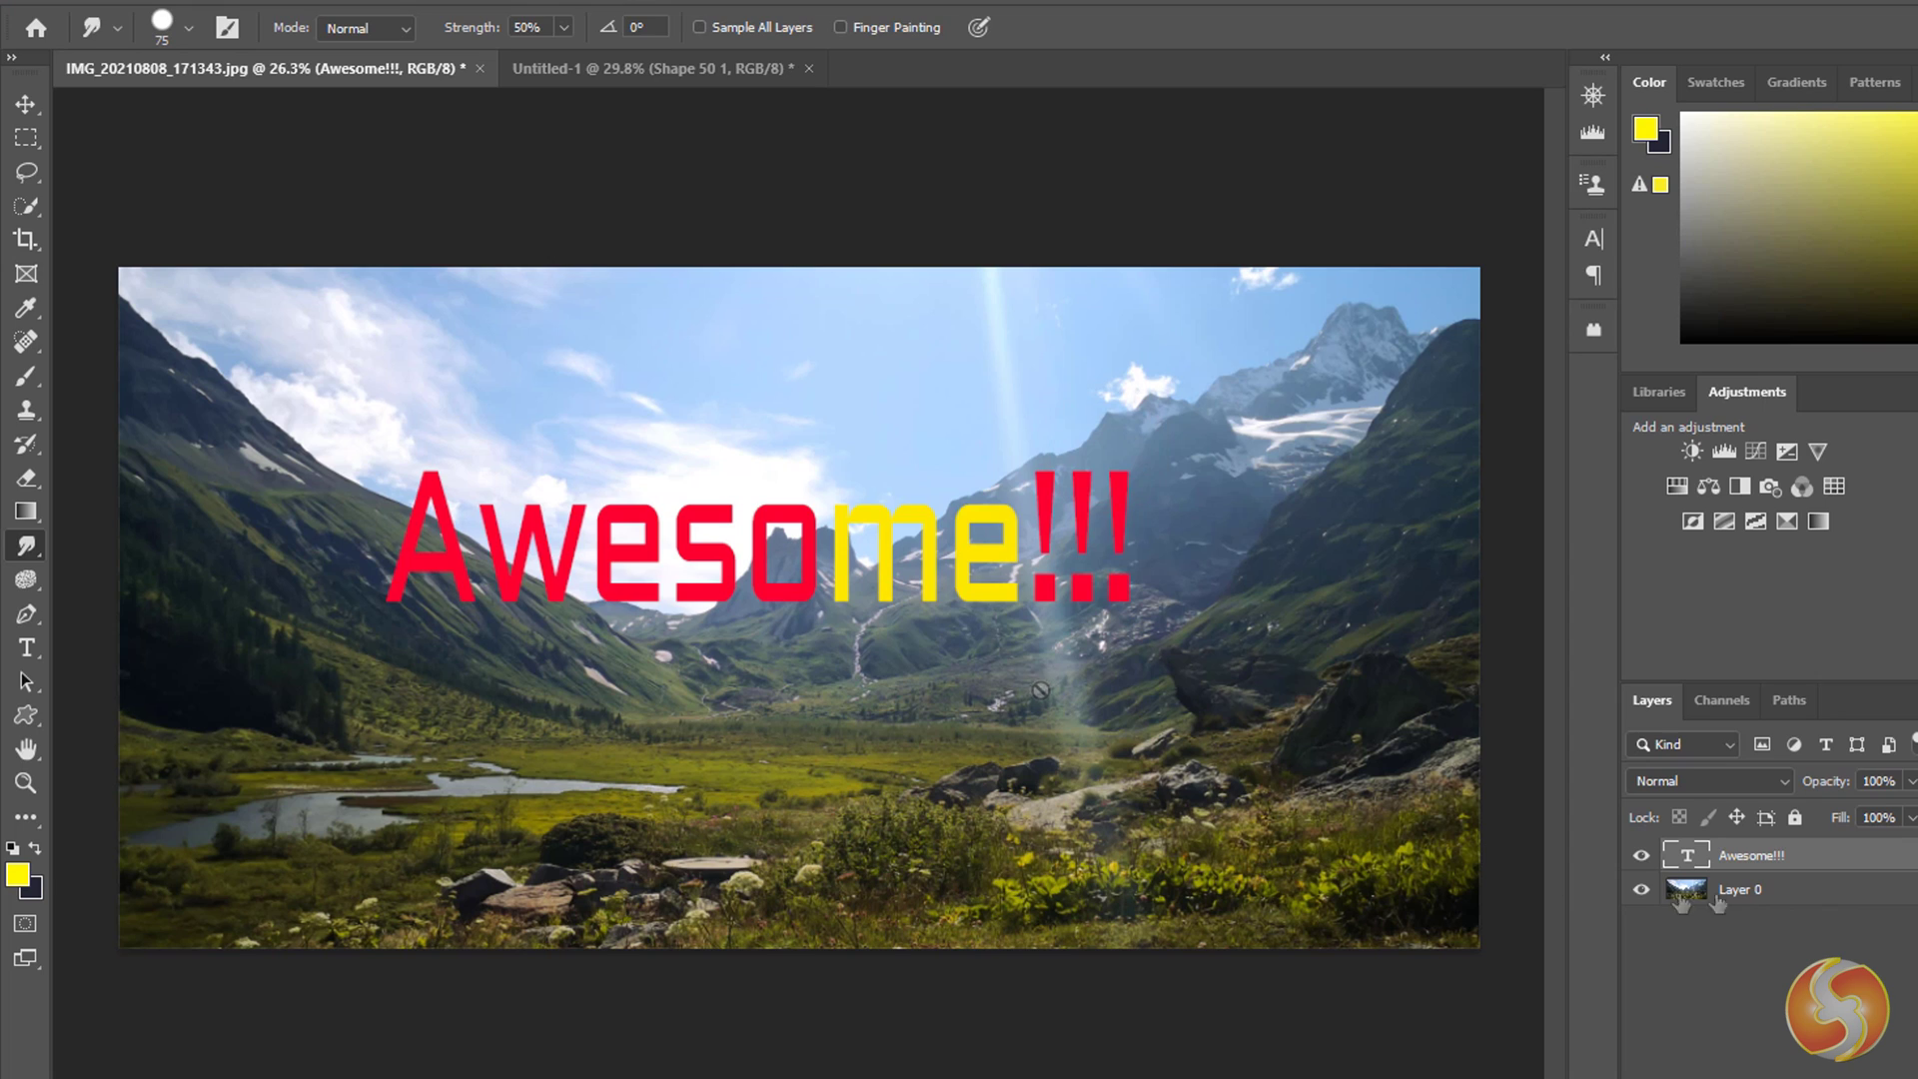
right_click(1761, 865)
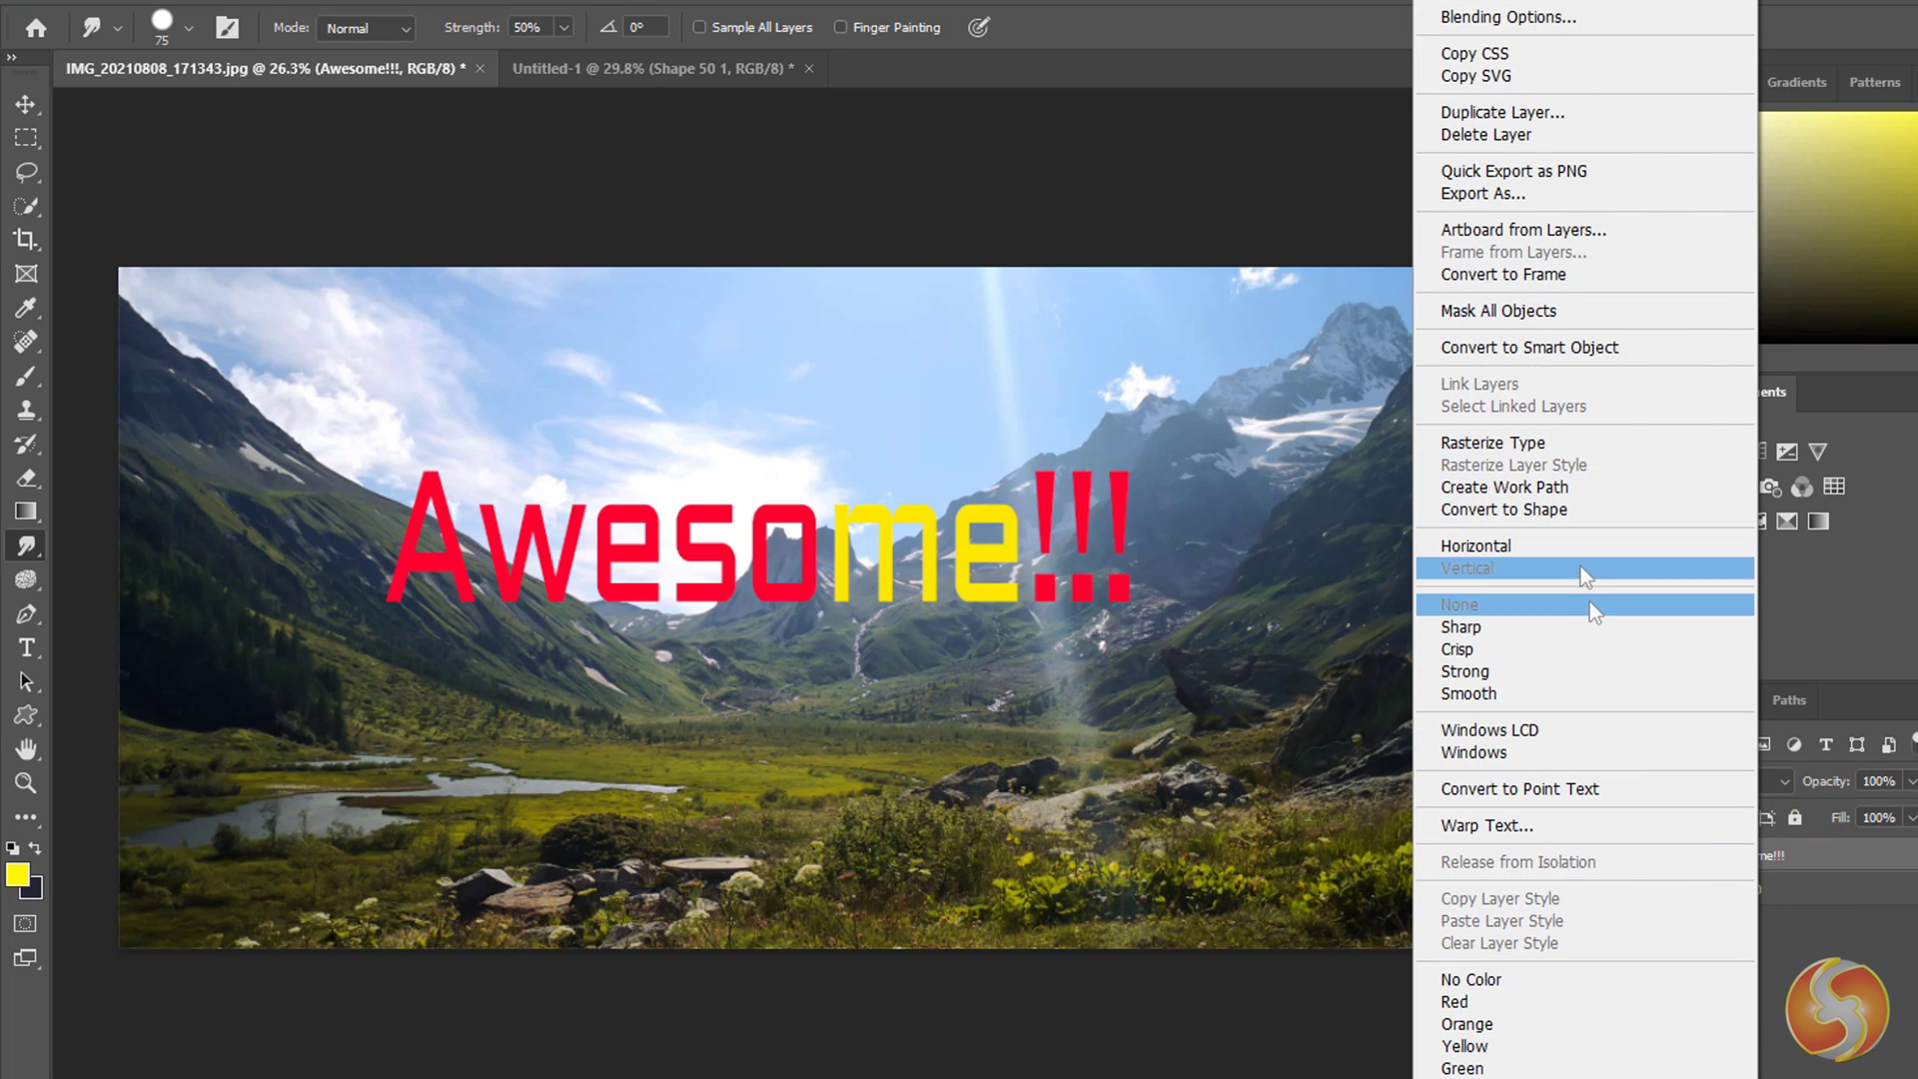
click(1557, 444)
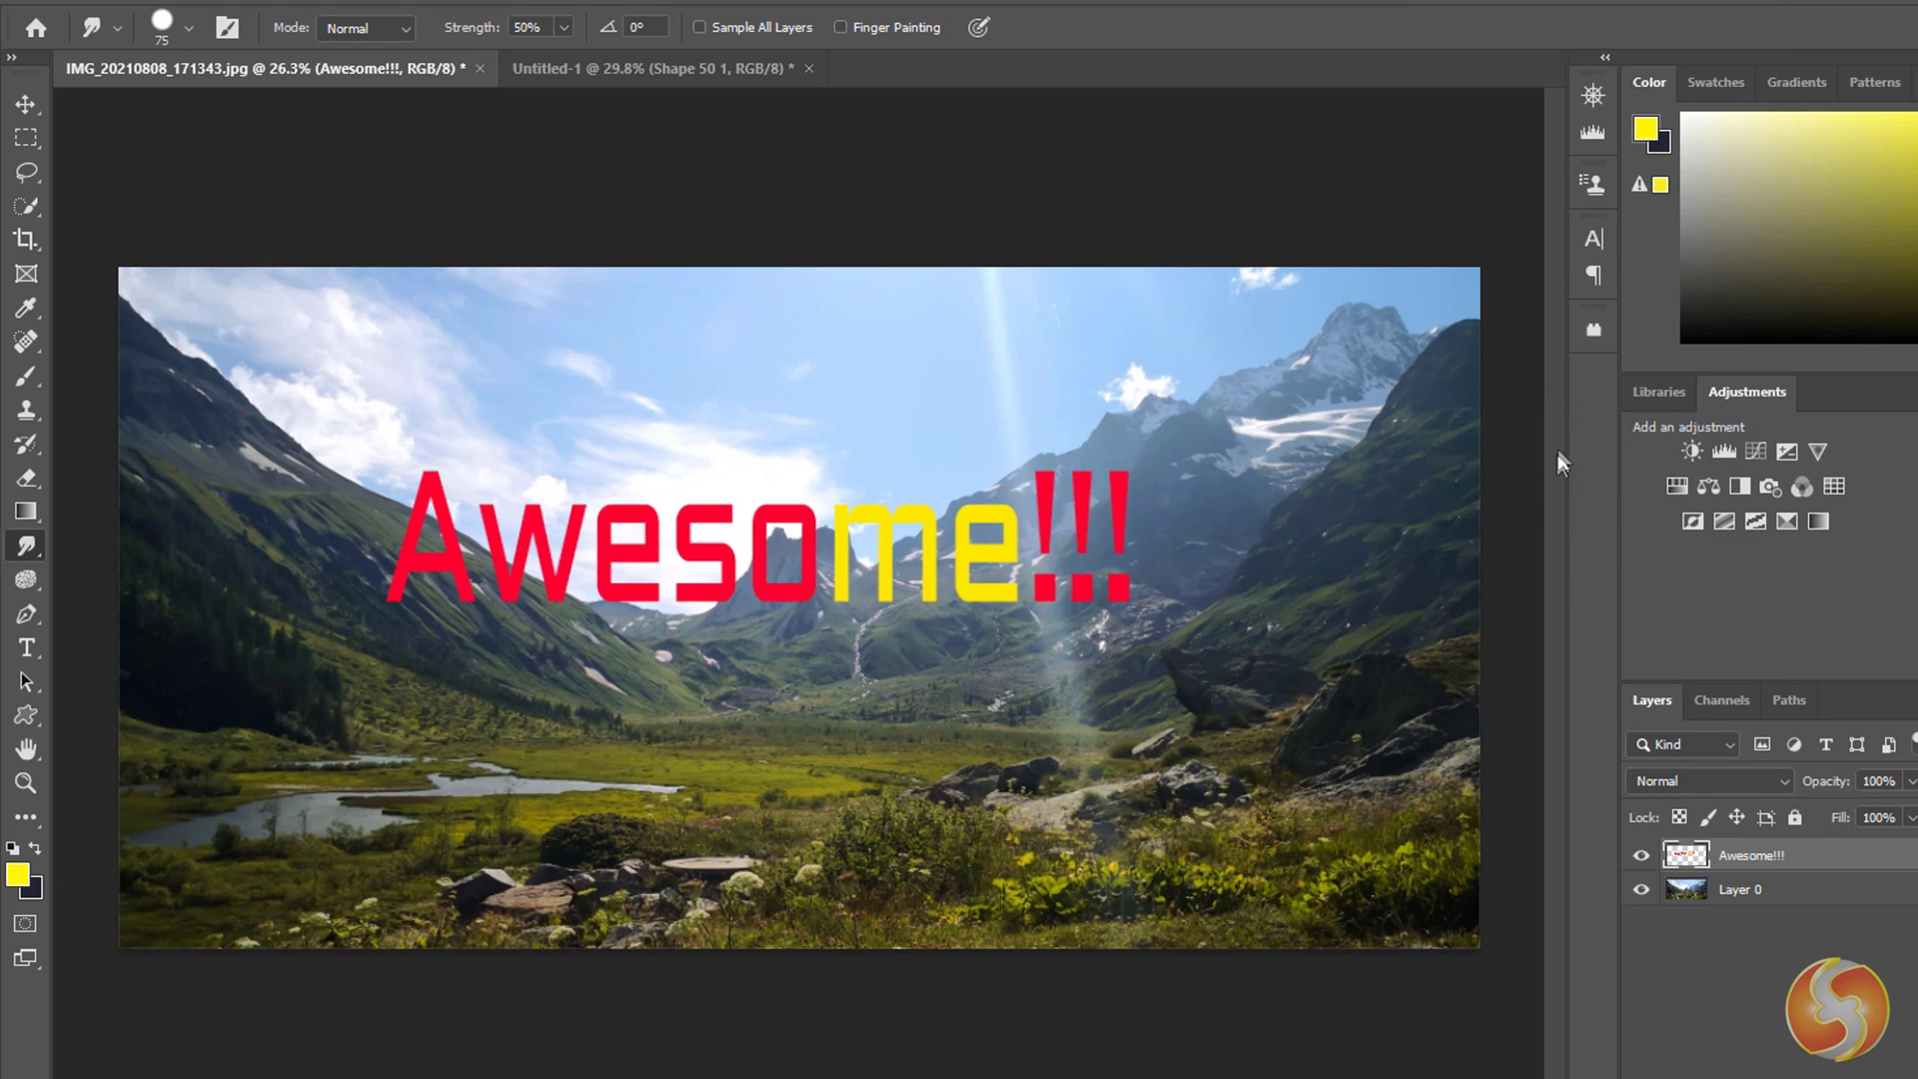
mouse_move(398, 528)
mouse_down()
mouse_move(1175, 528)
mouse_move(1179, 564)
mouse_move(431, 588)
mouse_up()
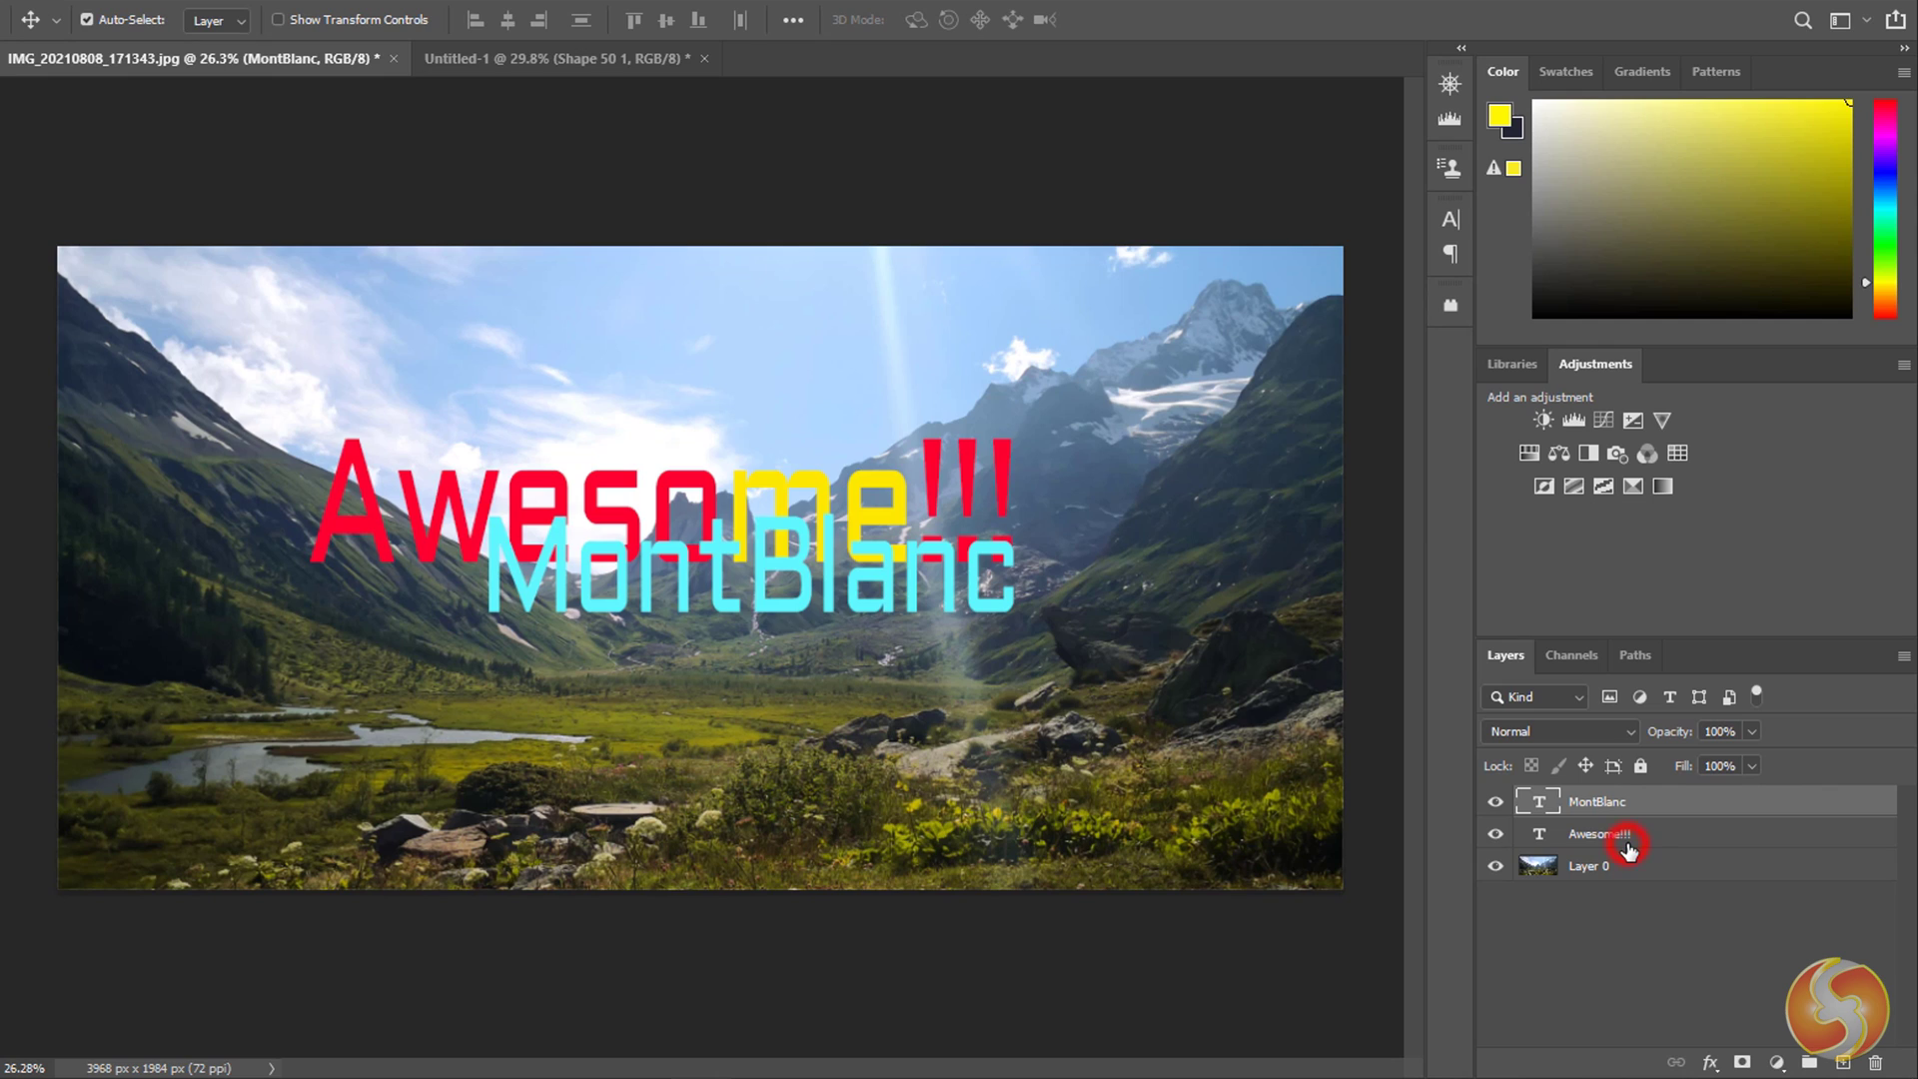
Hide and re-show the MontBlanc, Awesome!!! and background photo layers one by one.
click(1628, 847)
click(1626, 867)
click(1529, 806)
click(1494, 803)
click(1495, 802)
click(1496, 834)
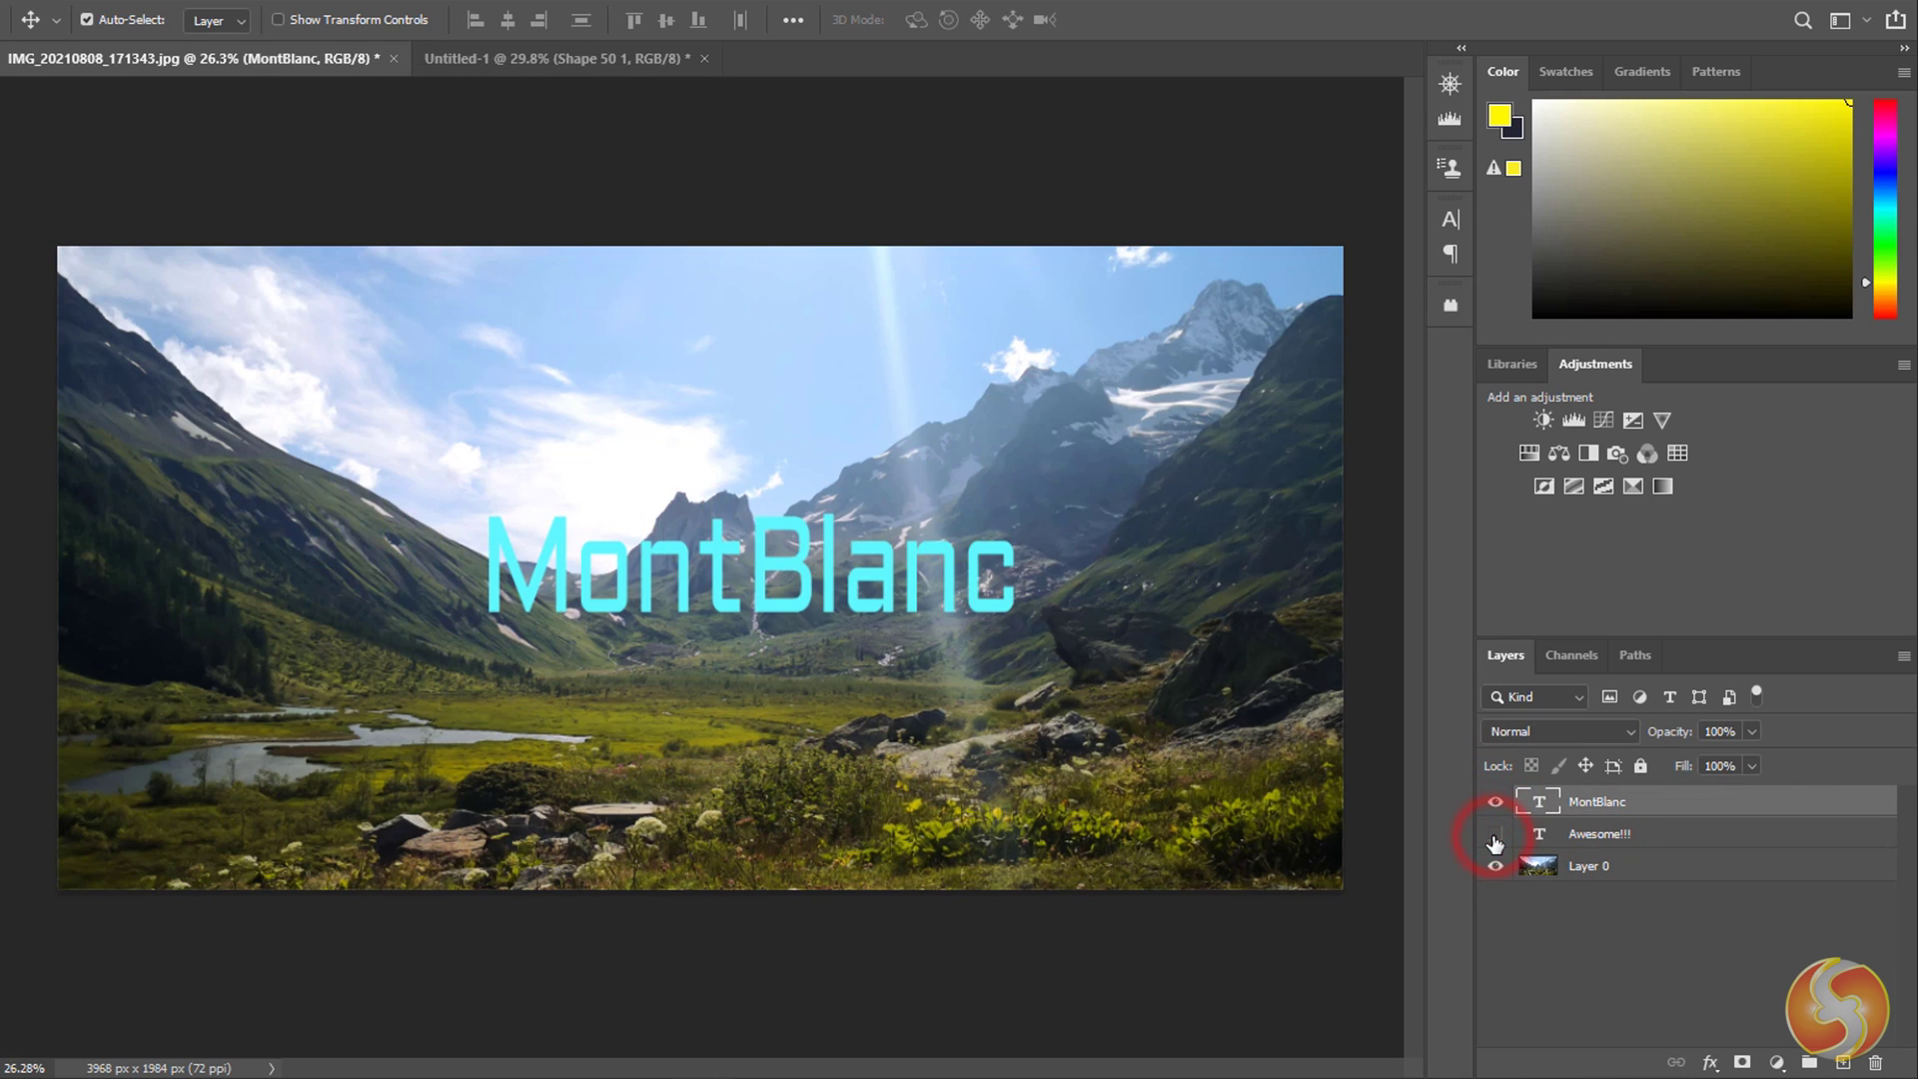
click(1496, 835)
click(1496, 866)
click(1496, 868)
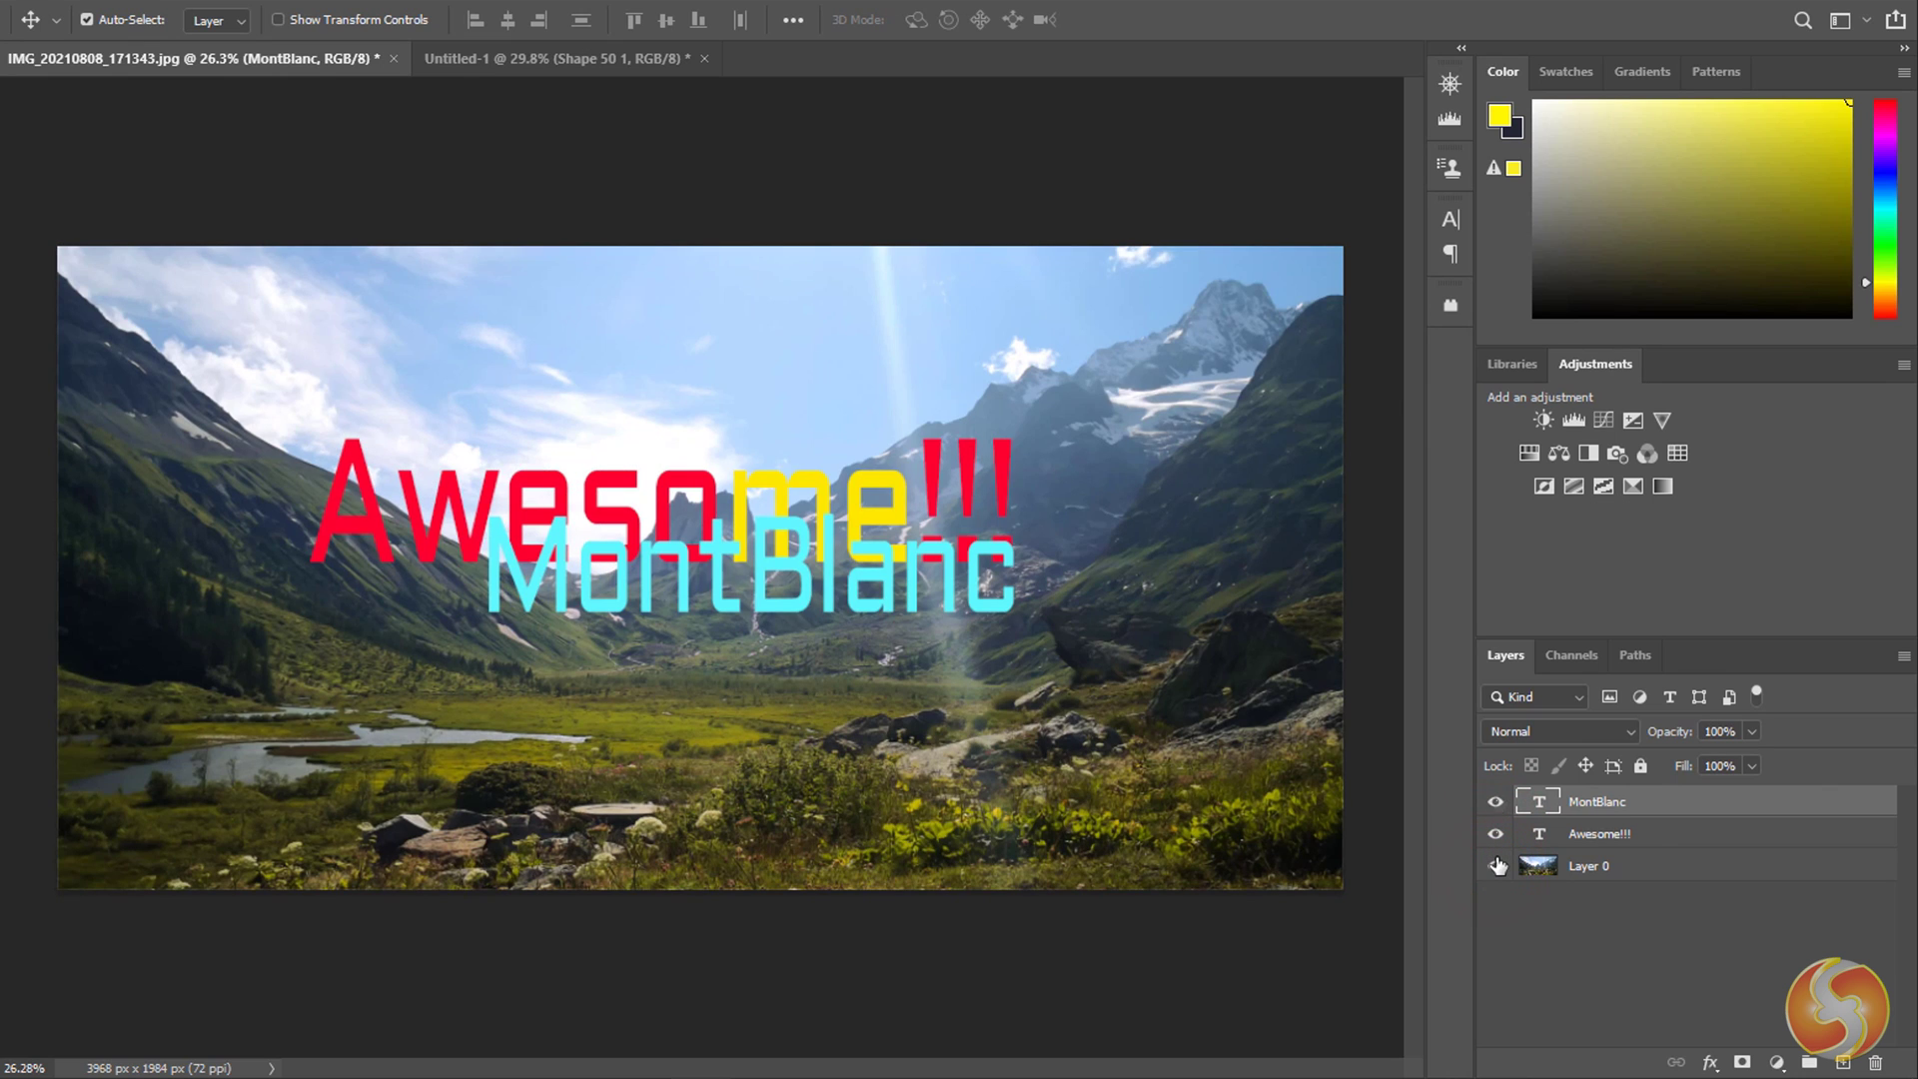
Lock the MontBlanc layer and shift the photo left and down on the canvas.
click(1641, 765)
drag(928, 619, 848, 633)
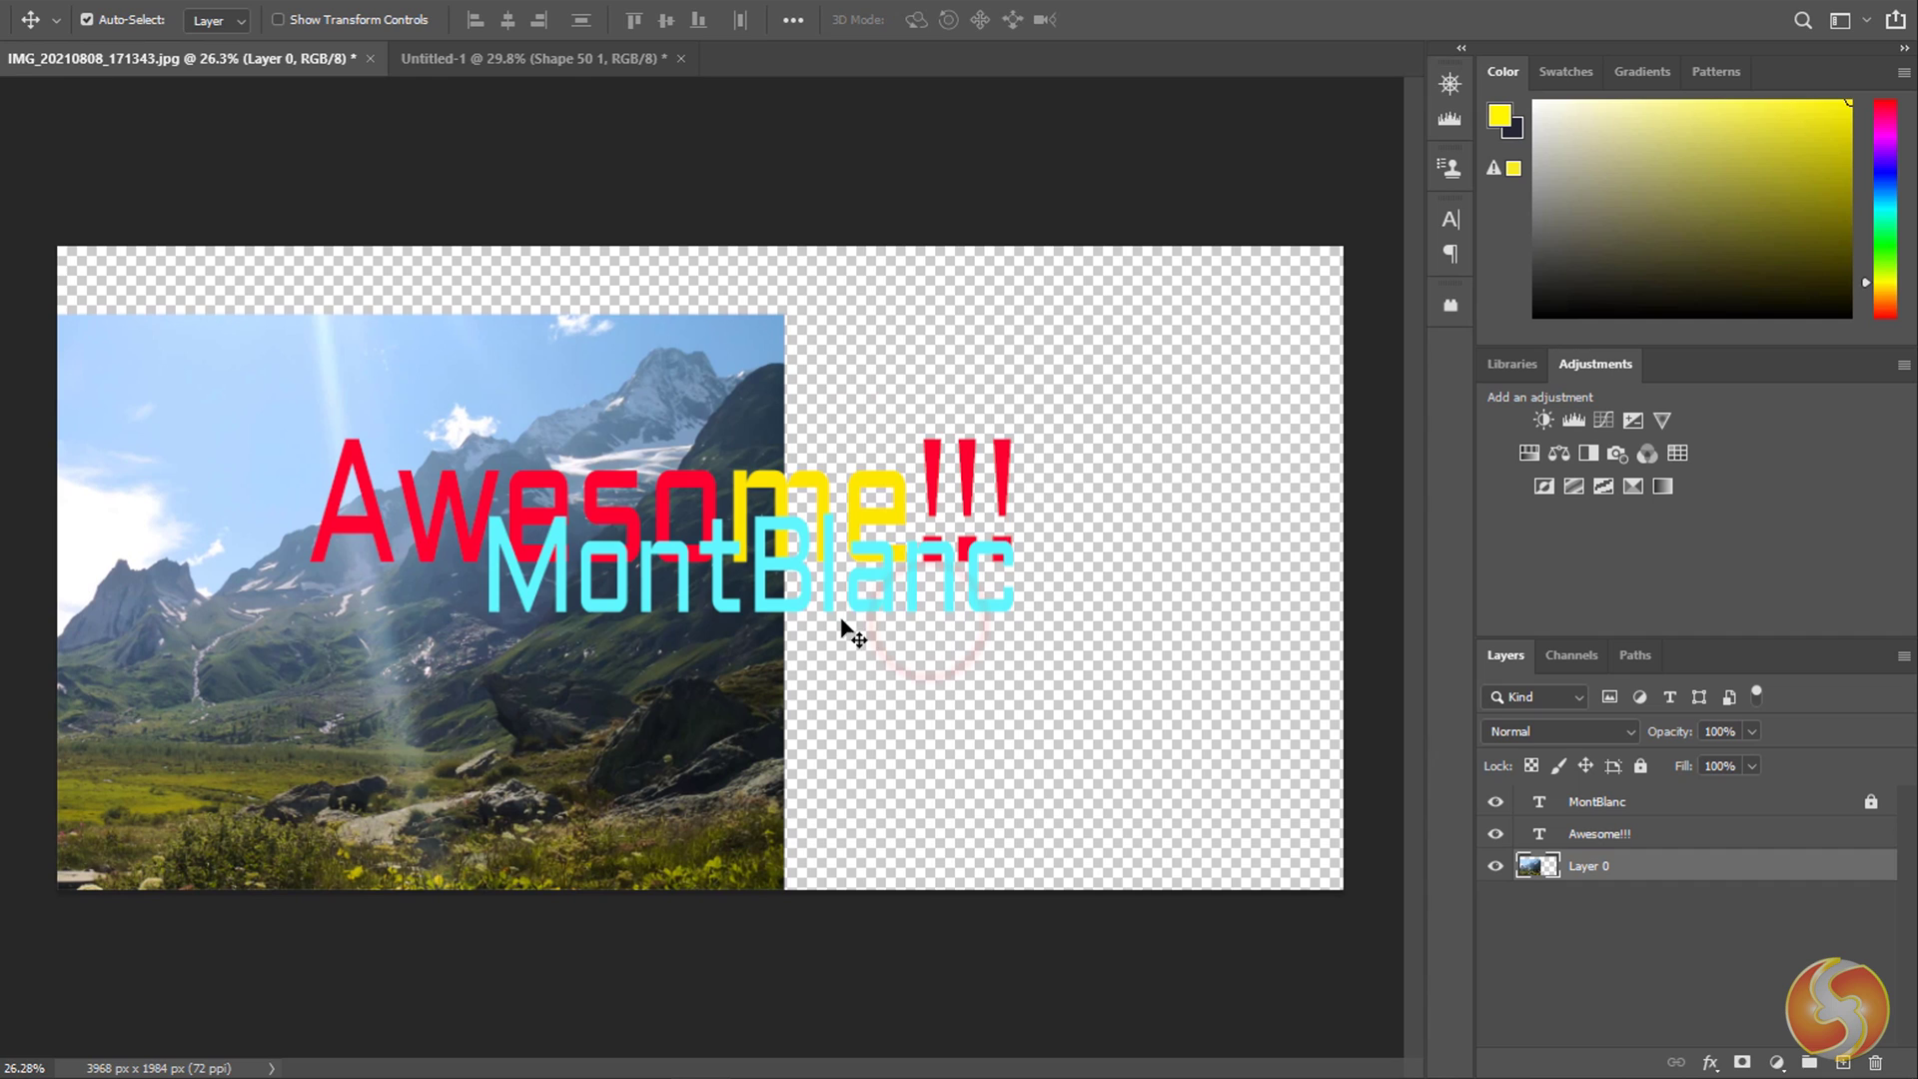
click(949, 604)
click(981, 603)
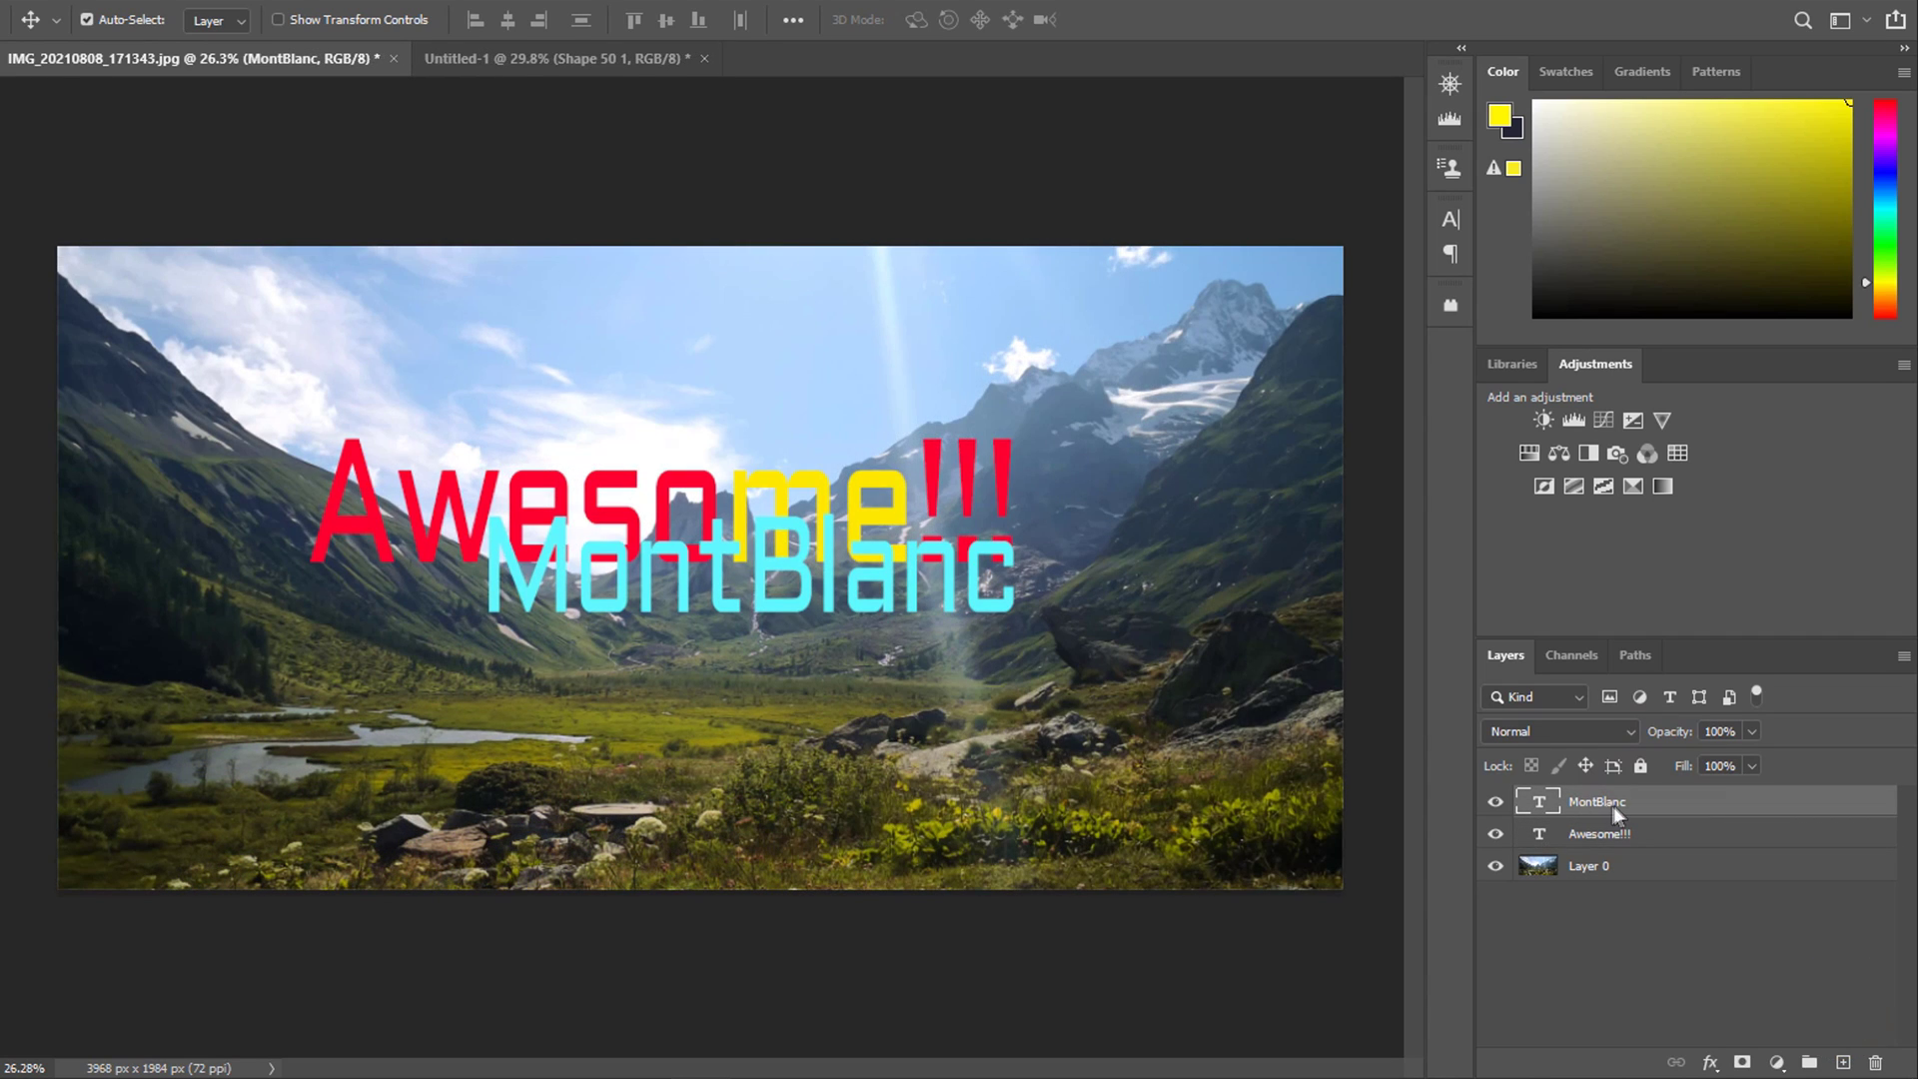
Delete the MontBlanc layer, restore it with undo, and drag it to reorder the stack.
click(1875, 1061)
click(838, 398)
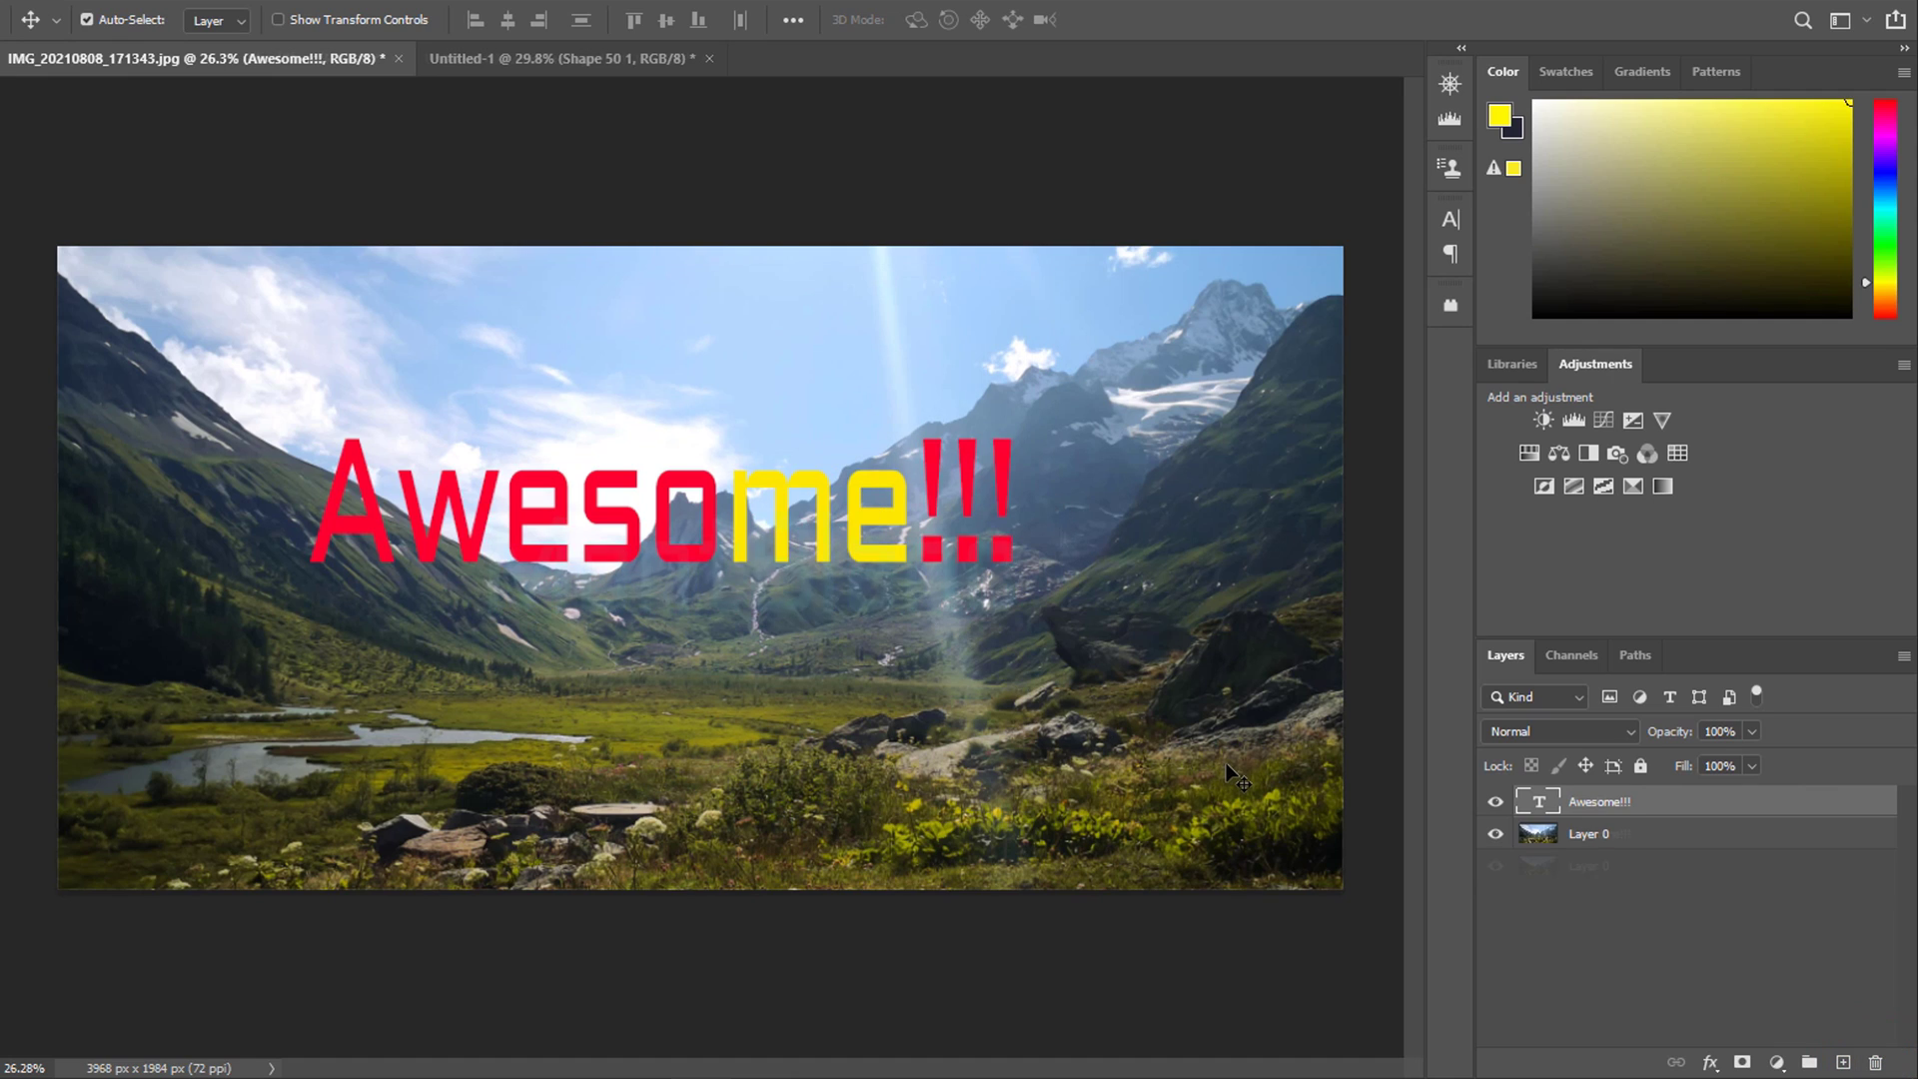
key(ctrl+z)
click(1599, 802)
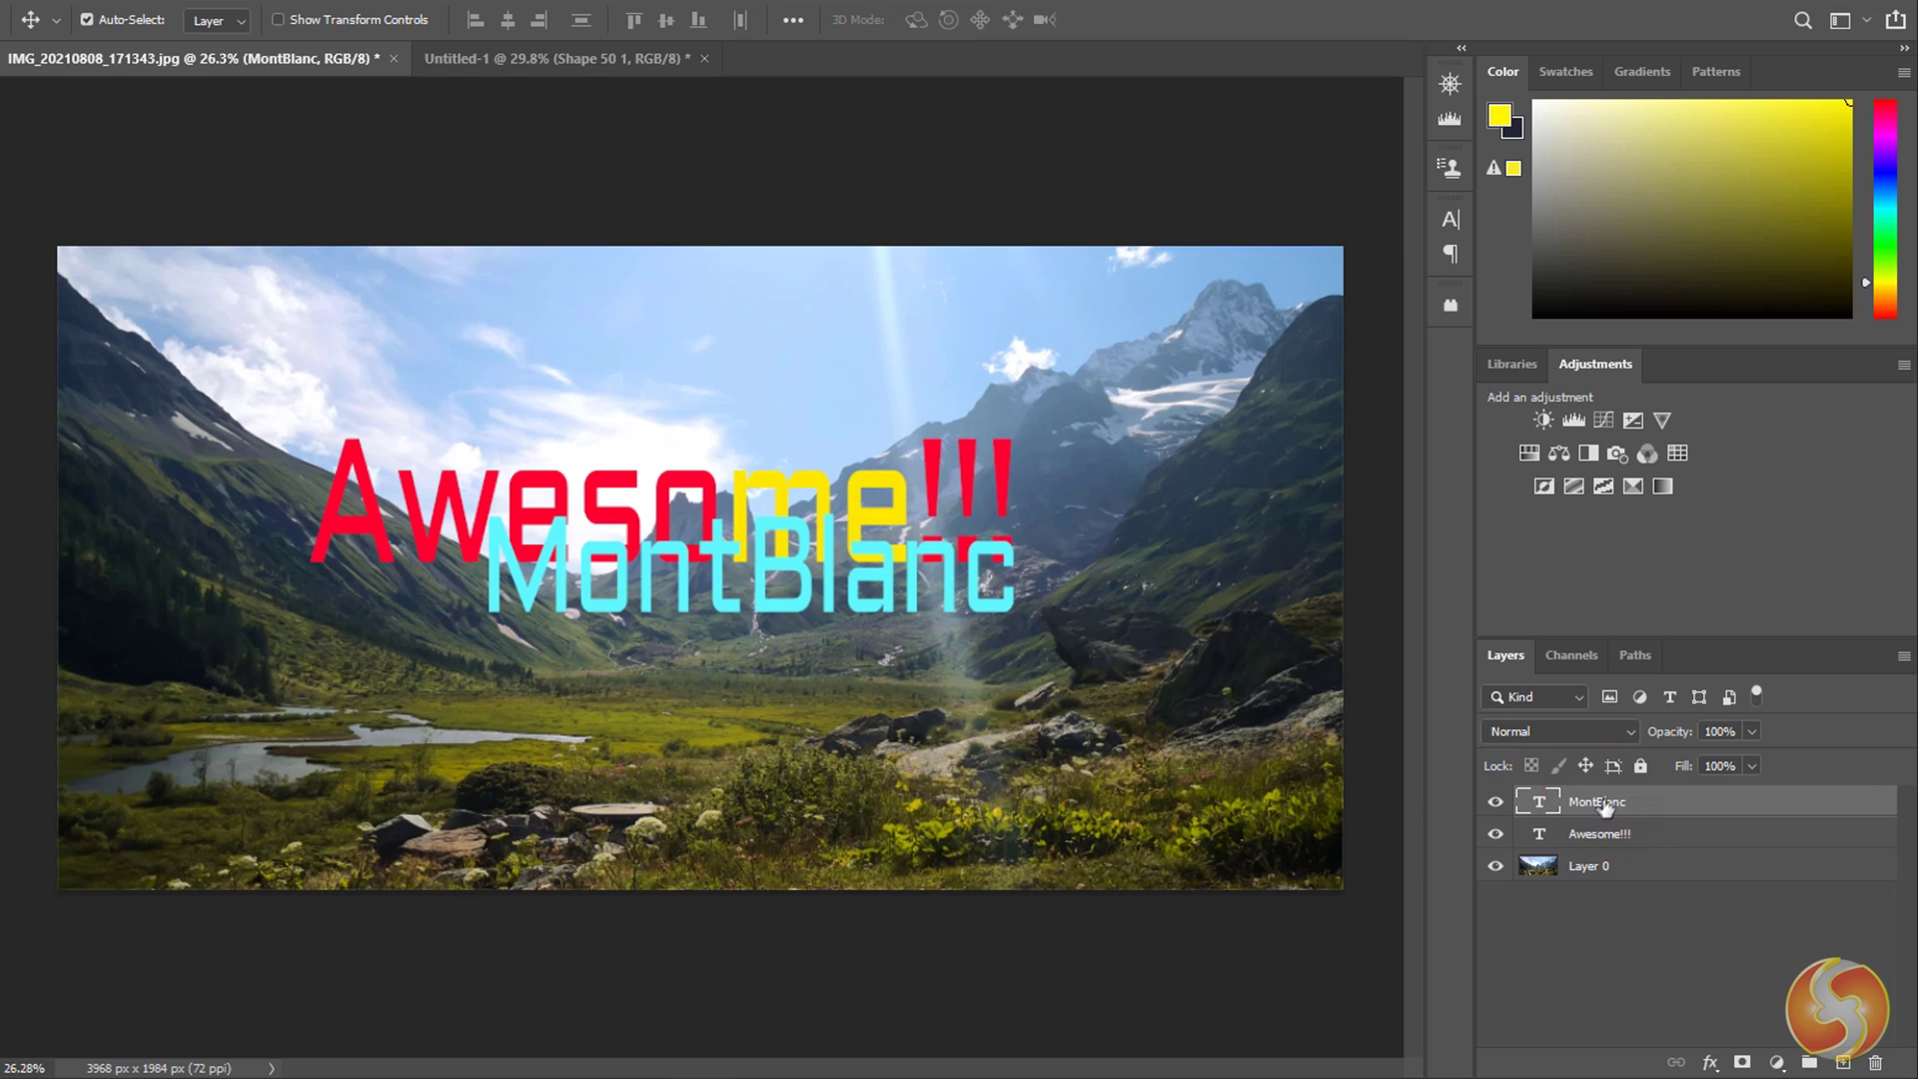
mouse_move(1605, 807)
mouse_down()
mouse_move(1615, 877)
mouse_move(1623, 790)
mouse_up()
In MontBlanc's Blending Options, try Bevel & Emboss, Color Overlay and a 32 px Outer Glow, then apply.
right_click(1584, 807)
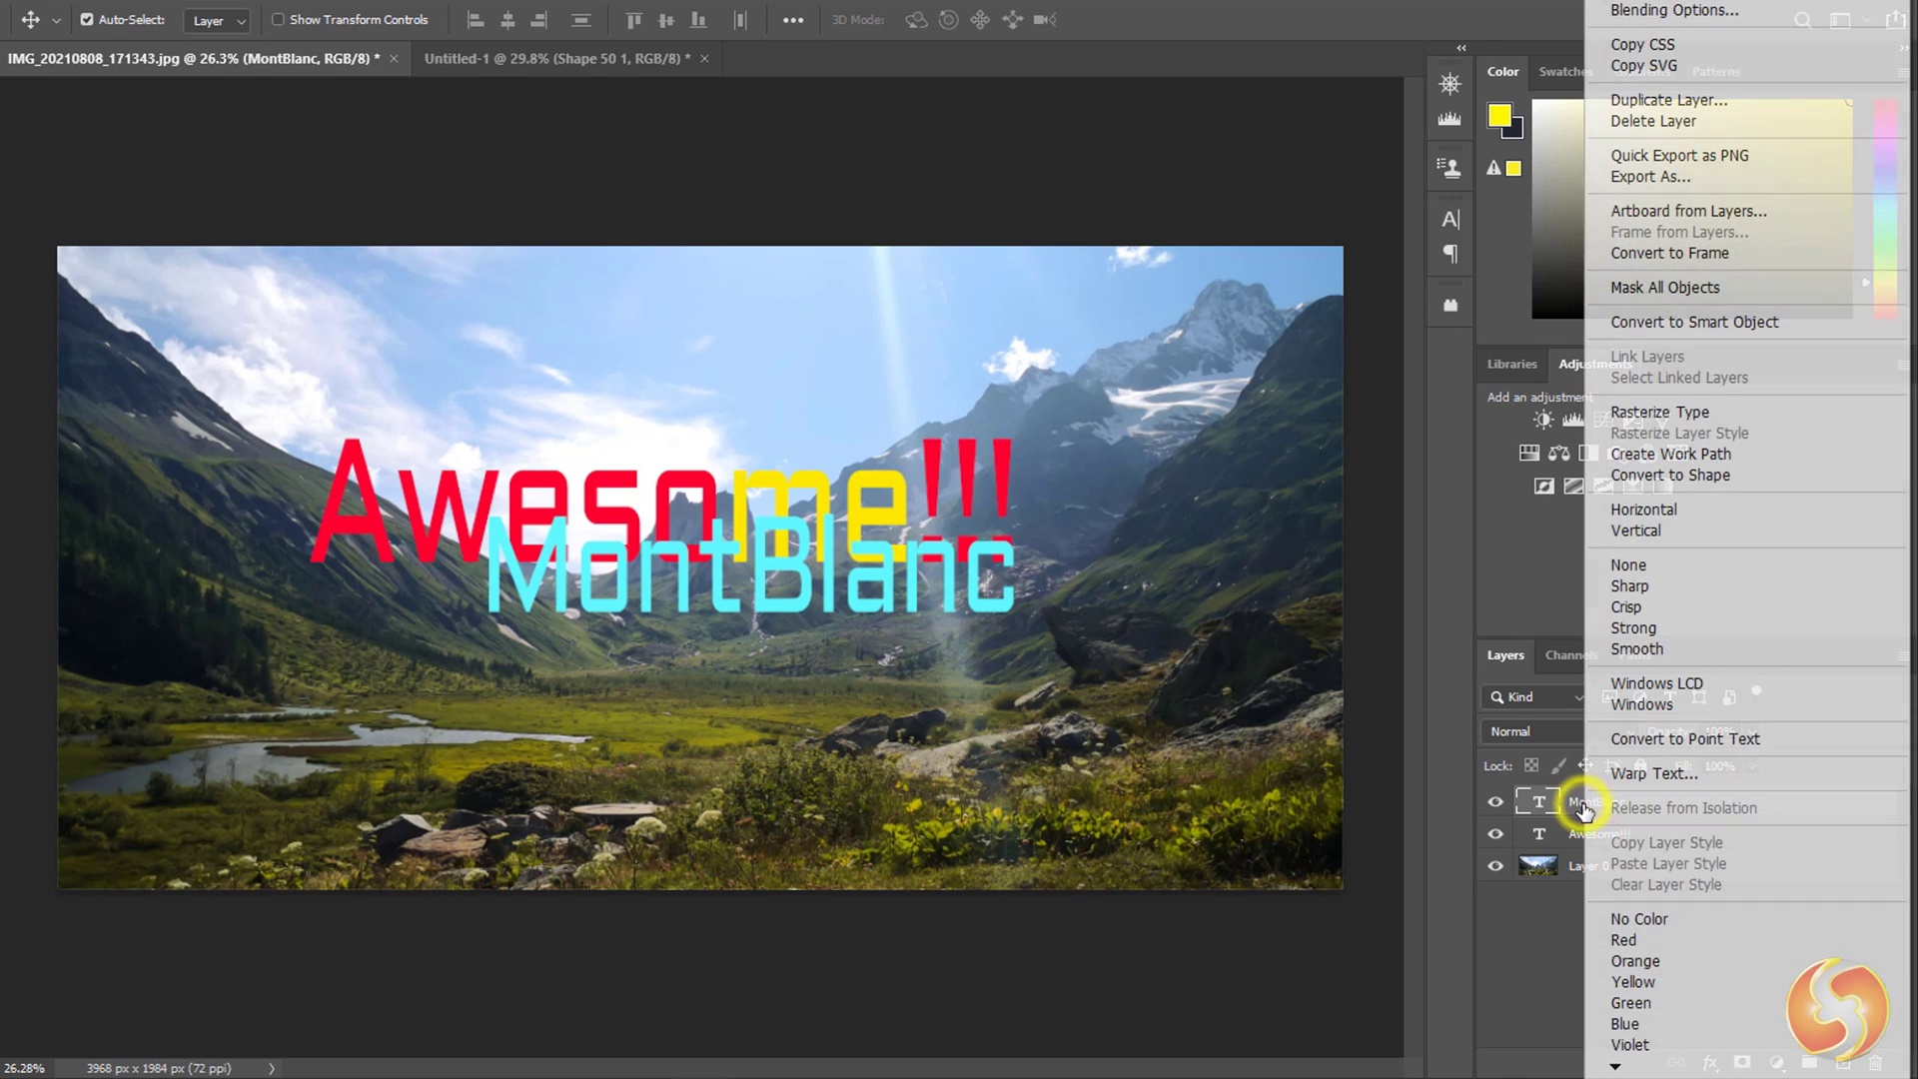
click(1777, 12)
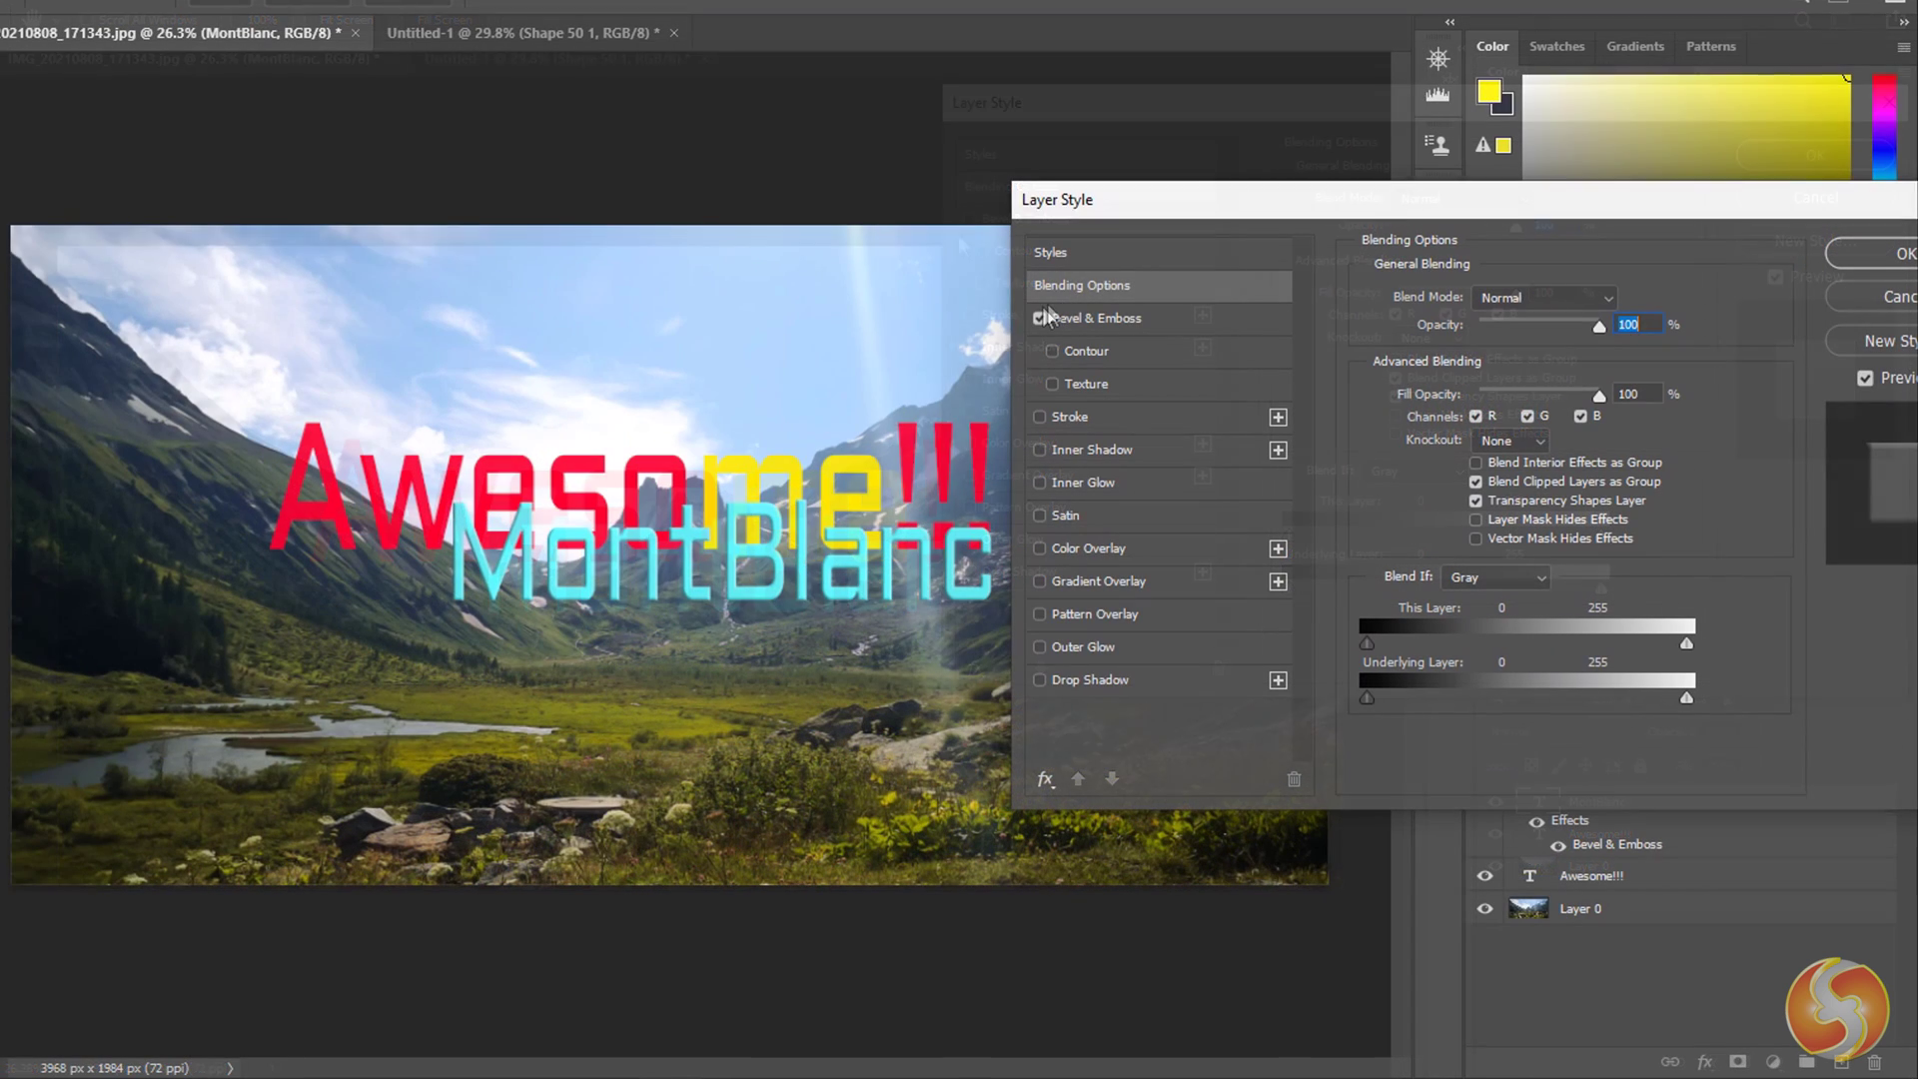
click(1042, 318)
click(1040, 548)
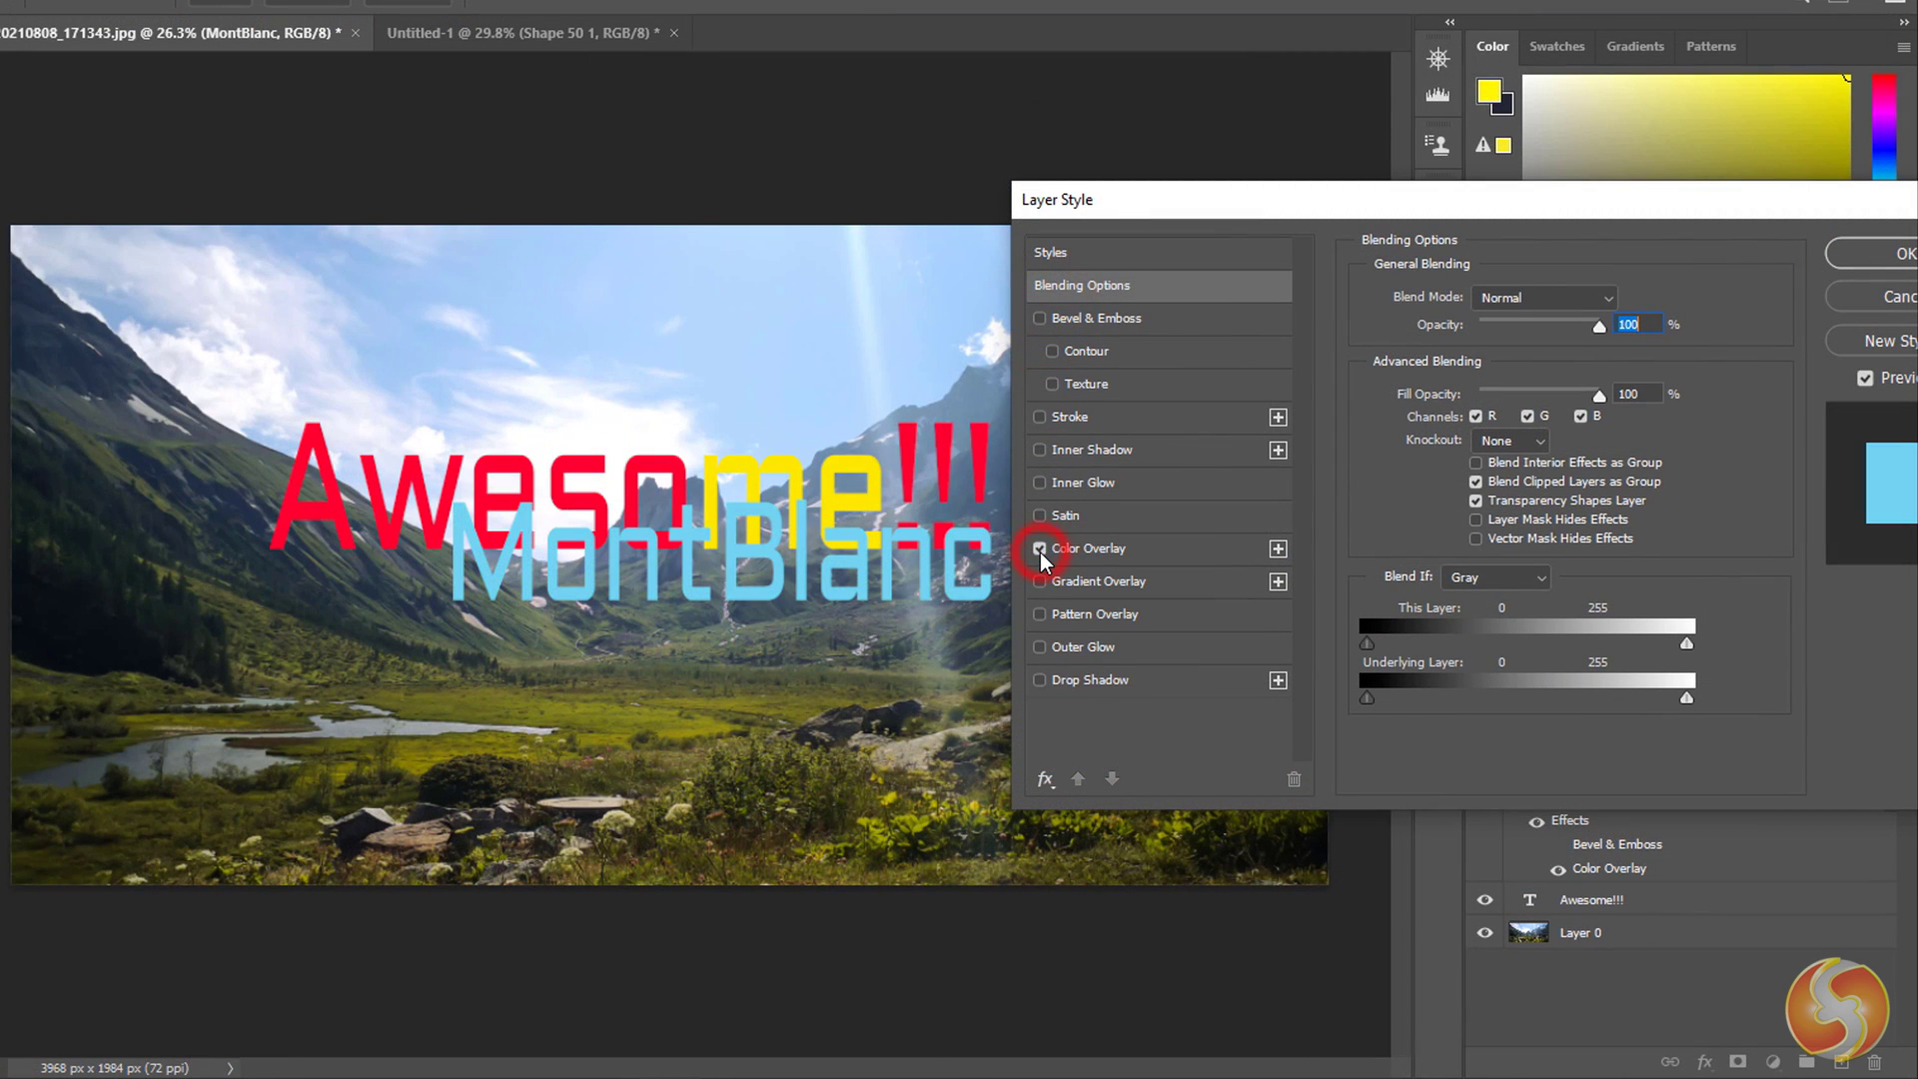
click(1041, 549)
click(1083, 647)
drag(1450, 517, 1481, 515)
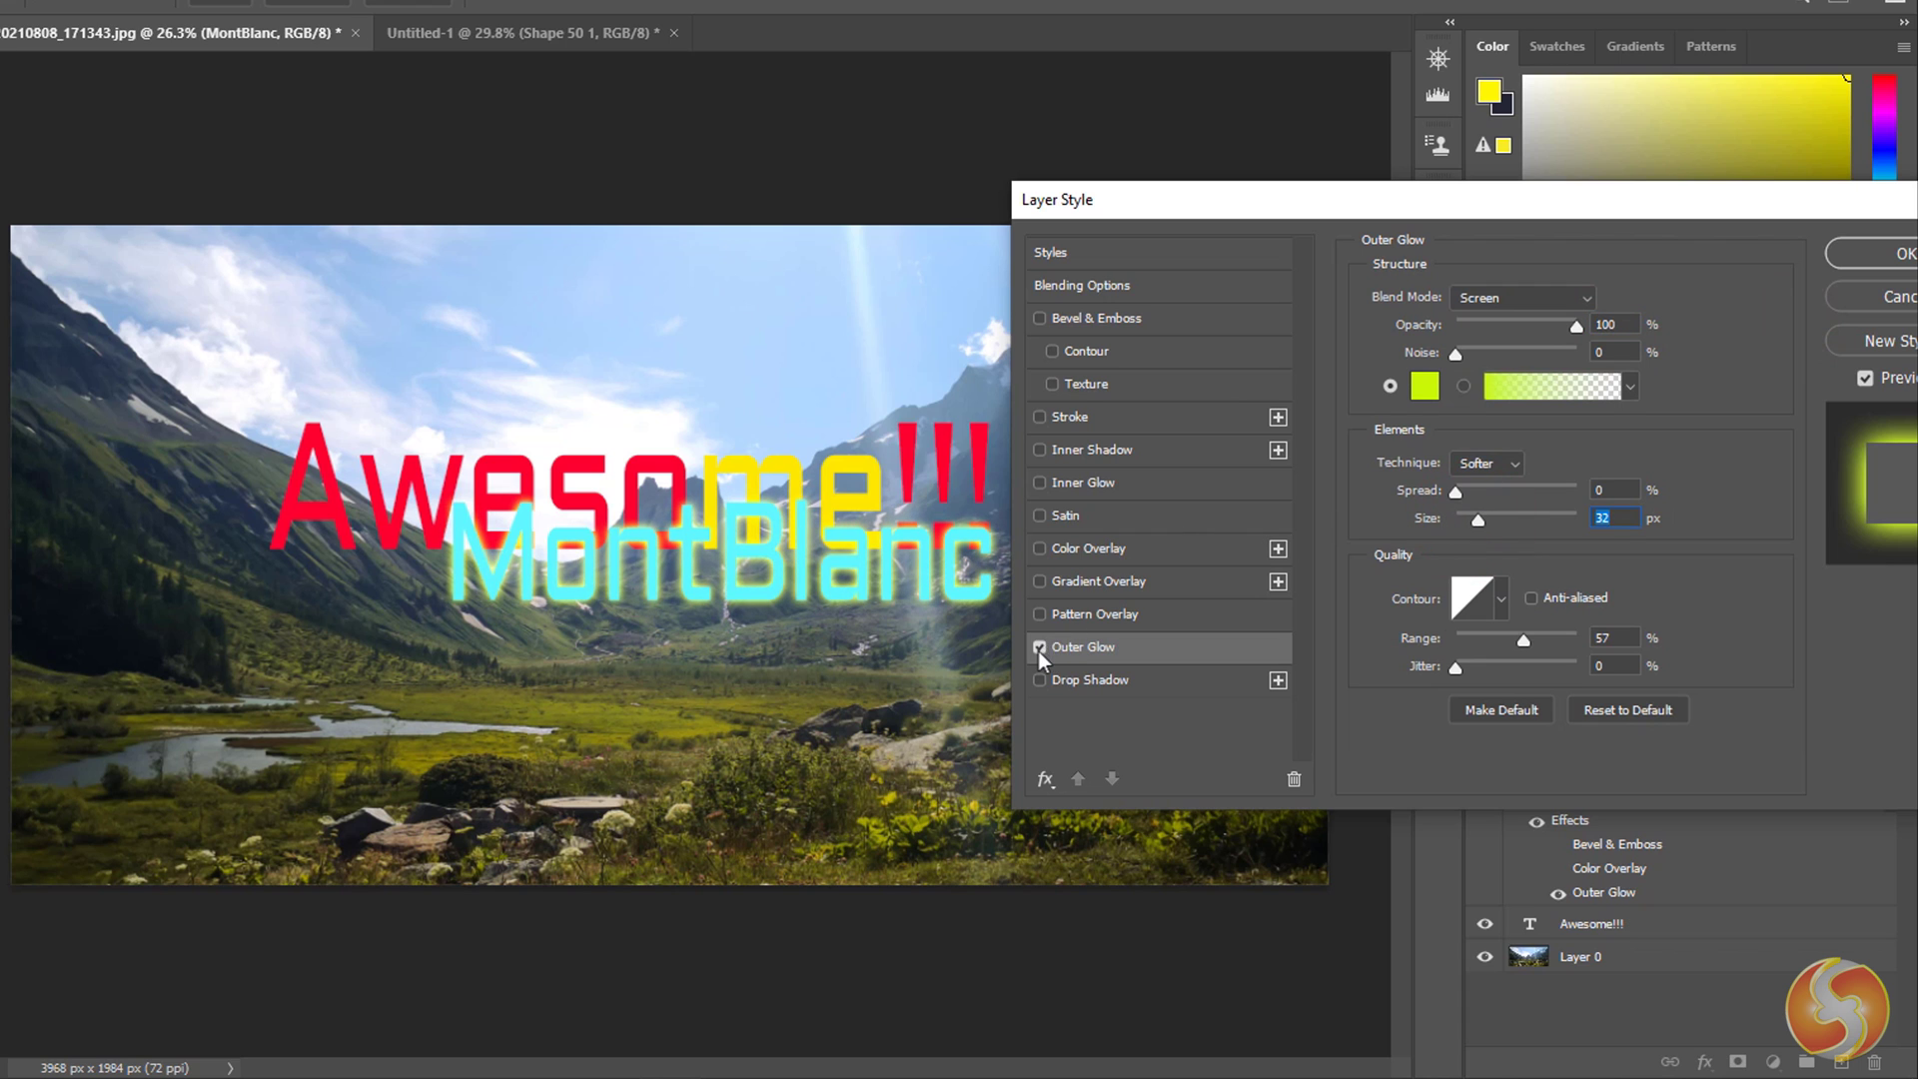
click(1039, 647)
click(1087, 681)
Scale Awesome!!! with Edit > Transform, moving it up-left and widening it, then commit.
key(Return)
click(90, 13)
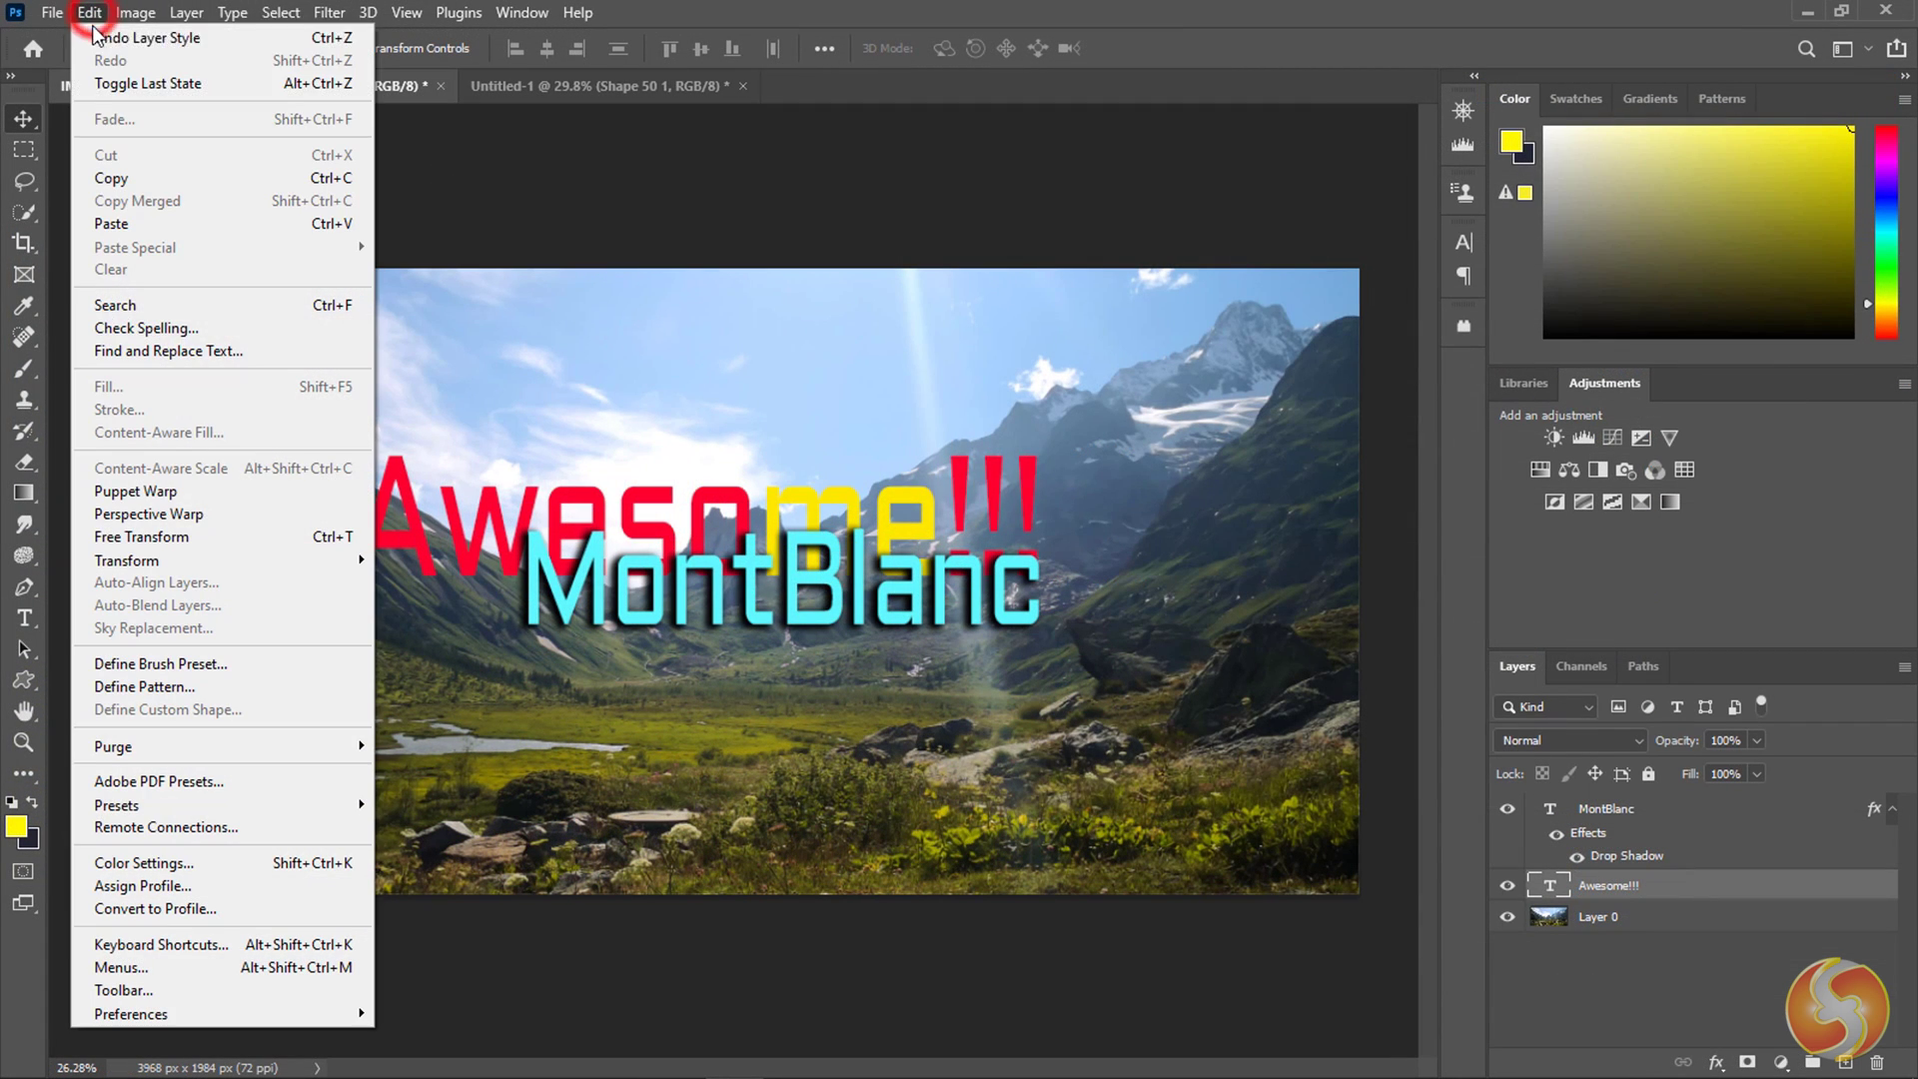
mouse_move(150, 560)
click(467, 587)
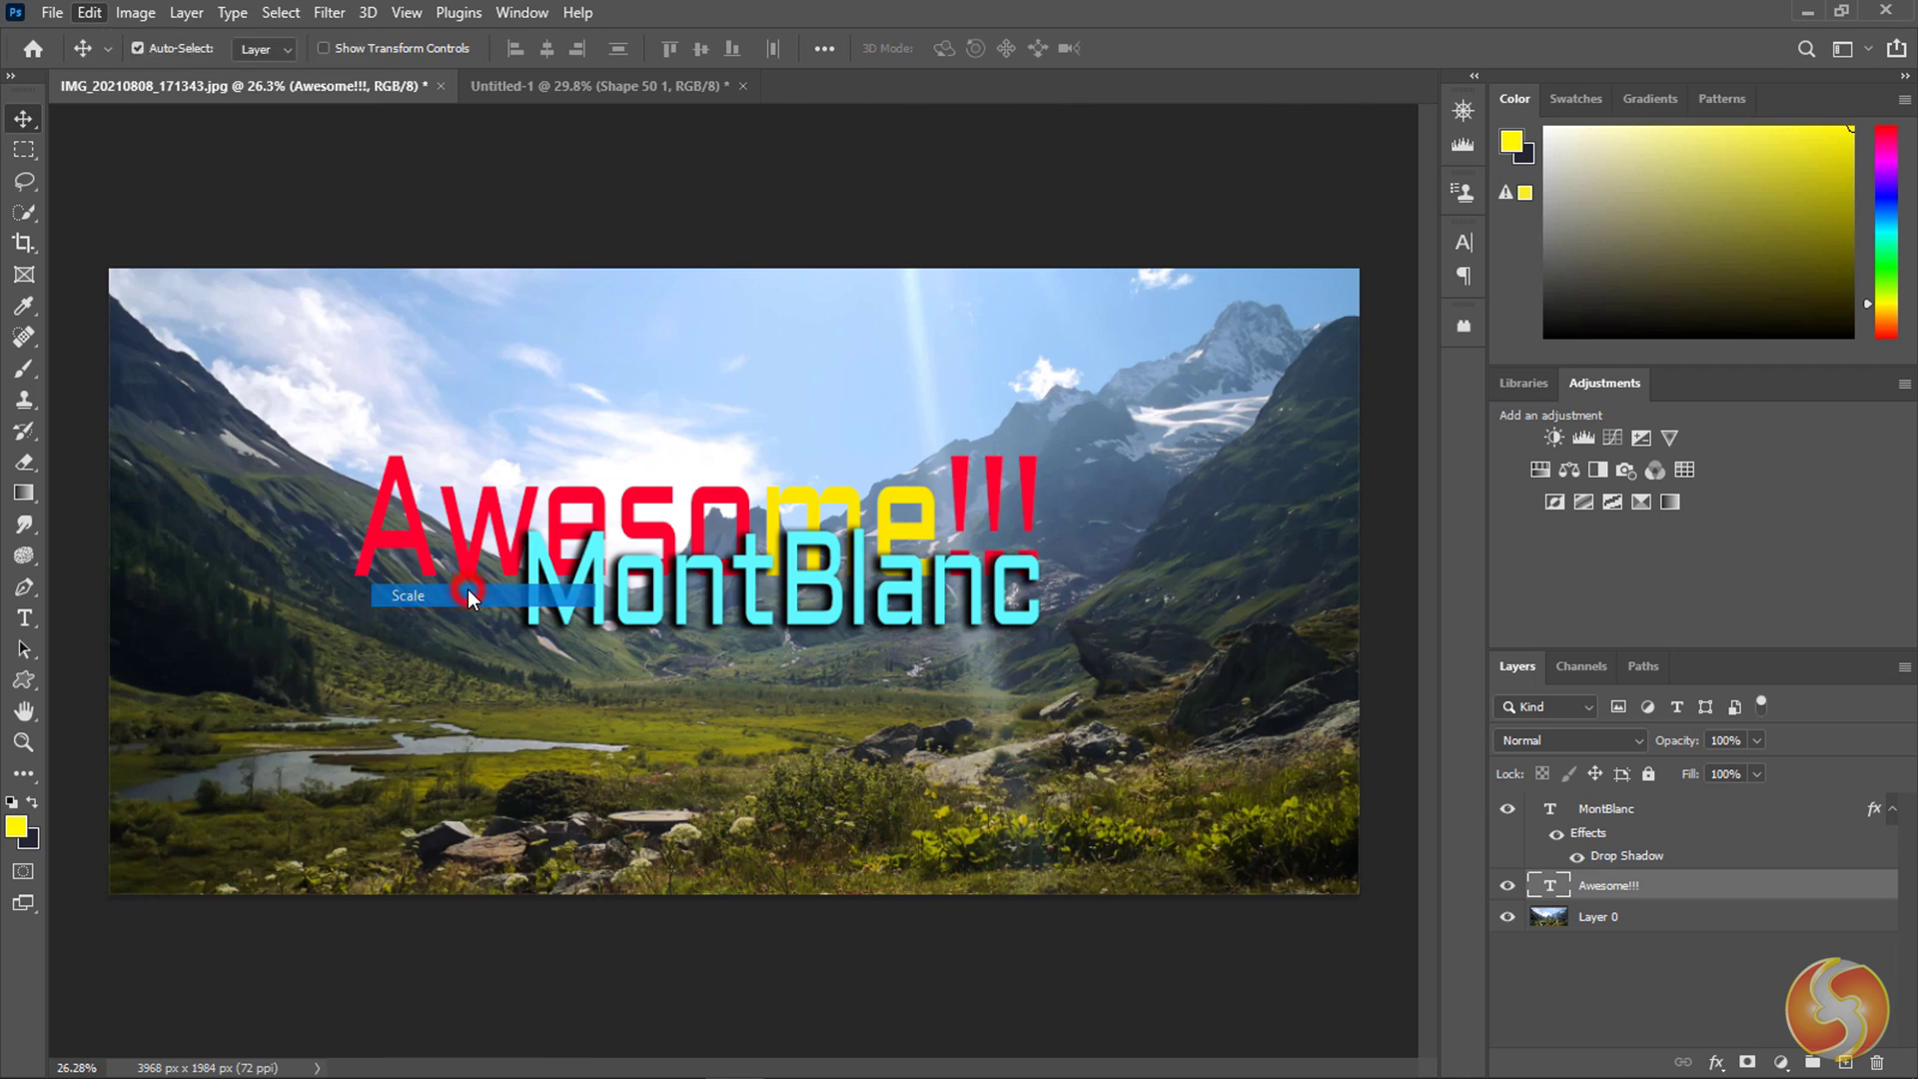
drag(769, 530, 700, 430)
drag(984, 545, 1156, 556)
drag(1171, 469, 1169, 380)
key(ctrl+z)
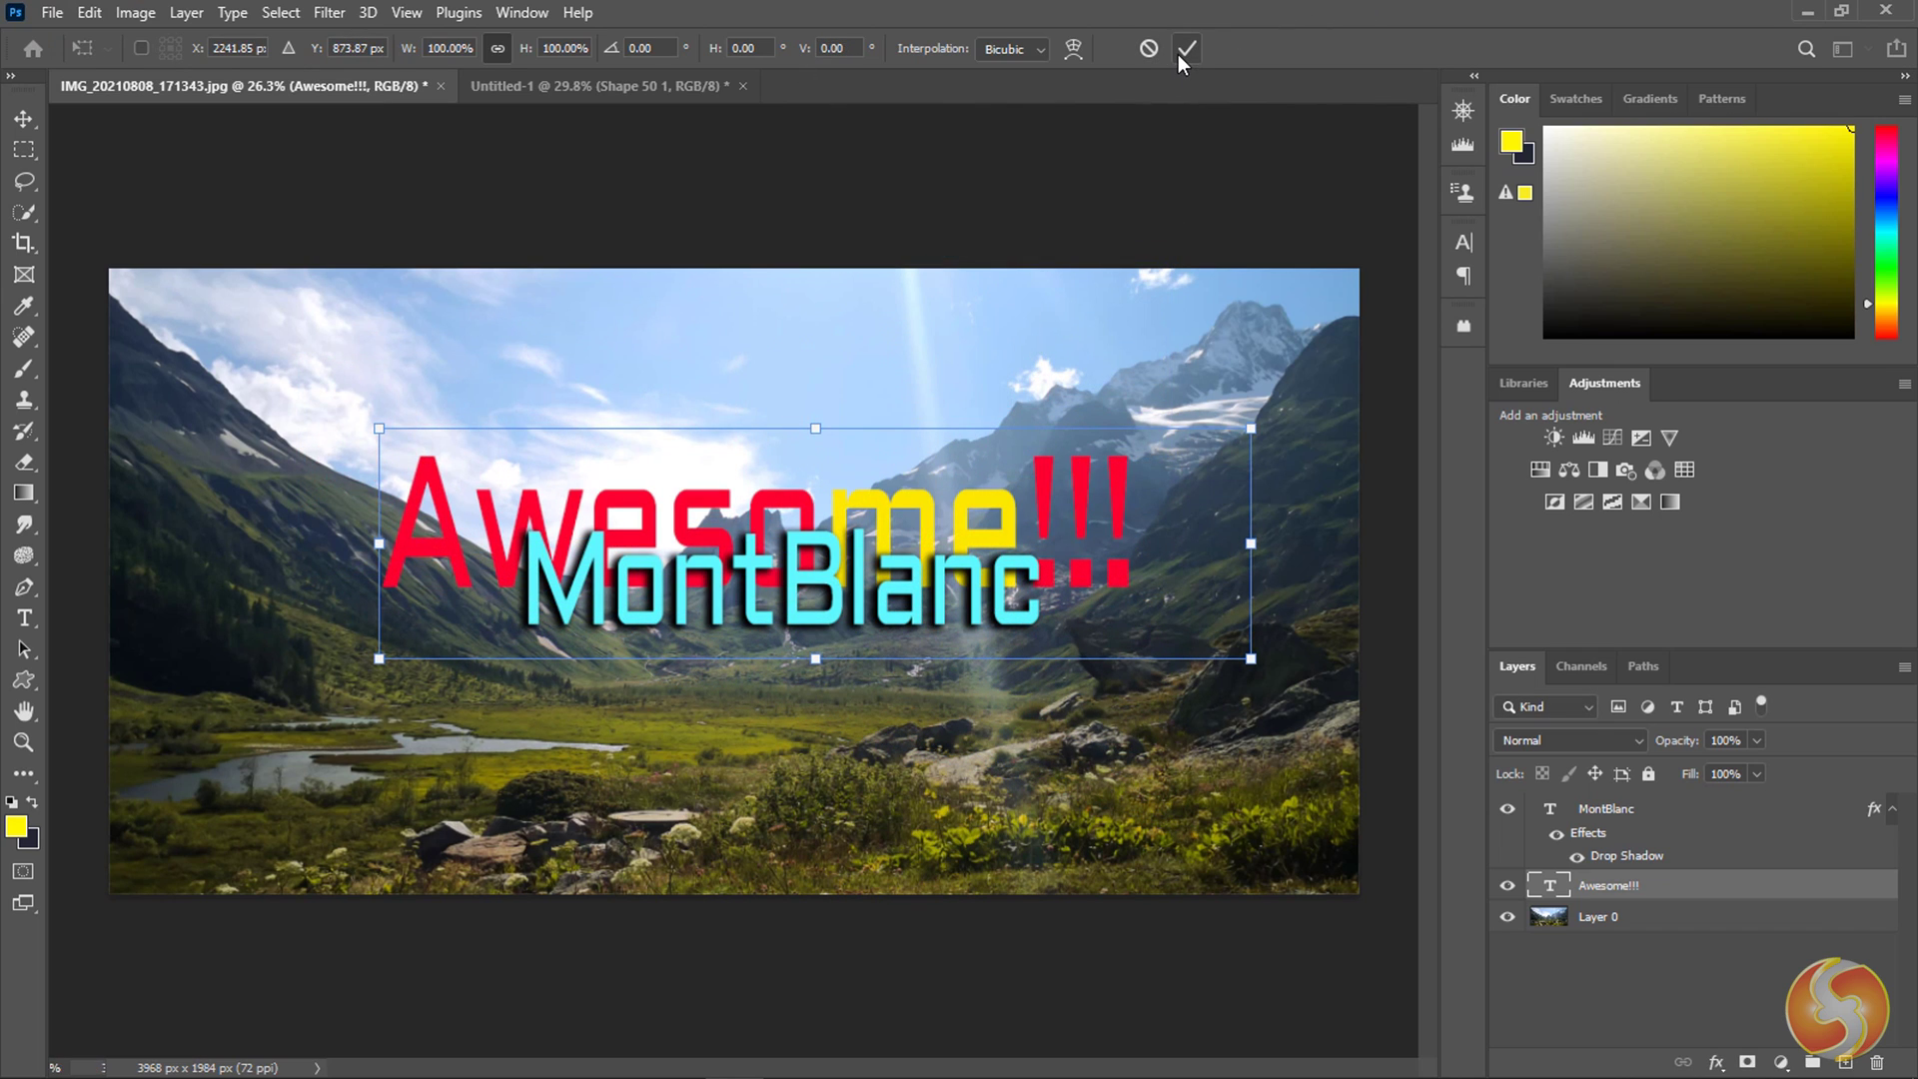
click(1180, 52)
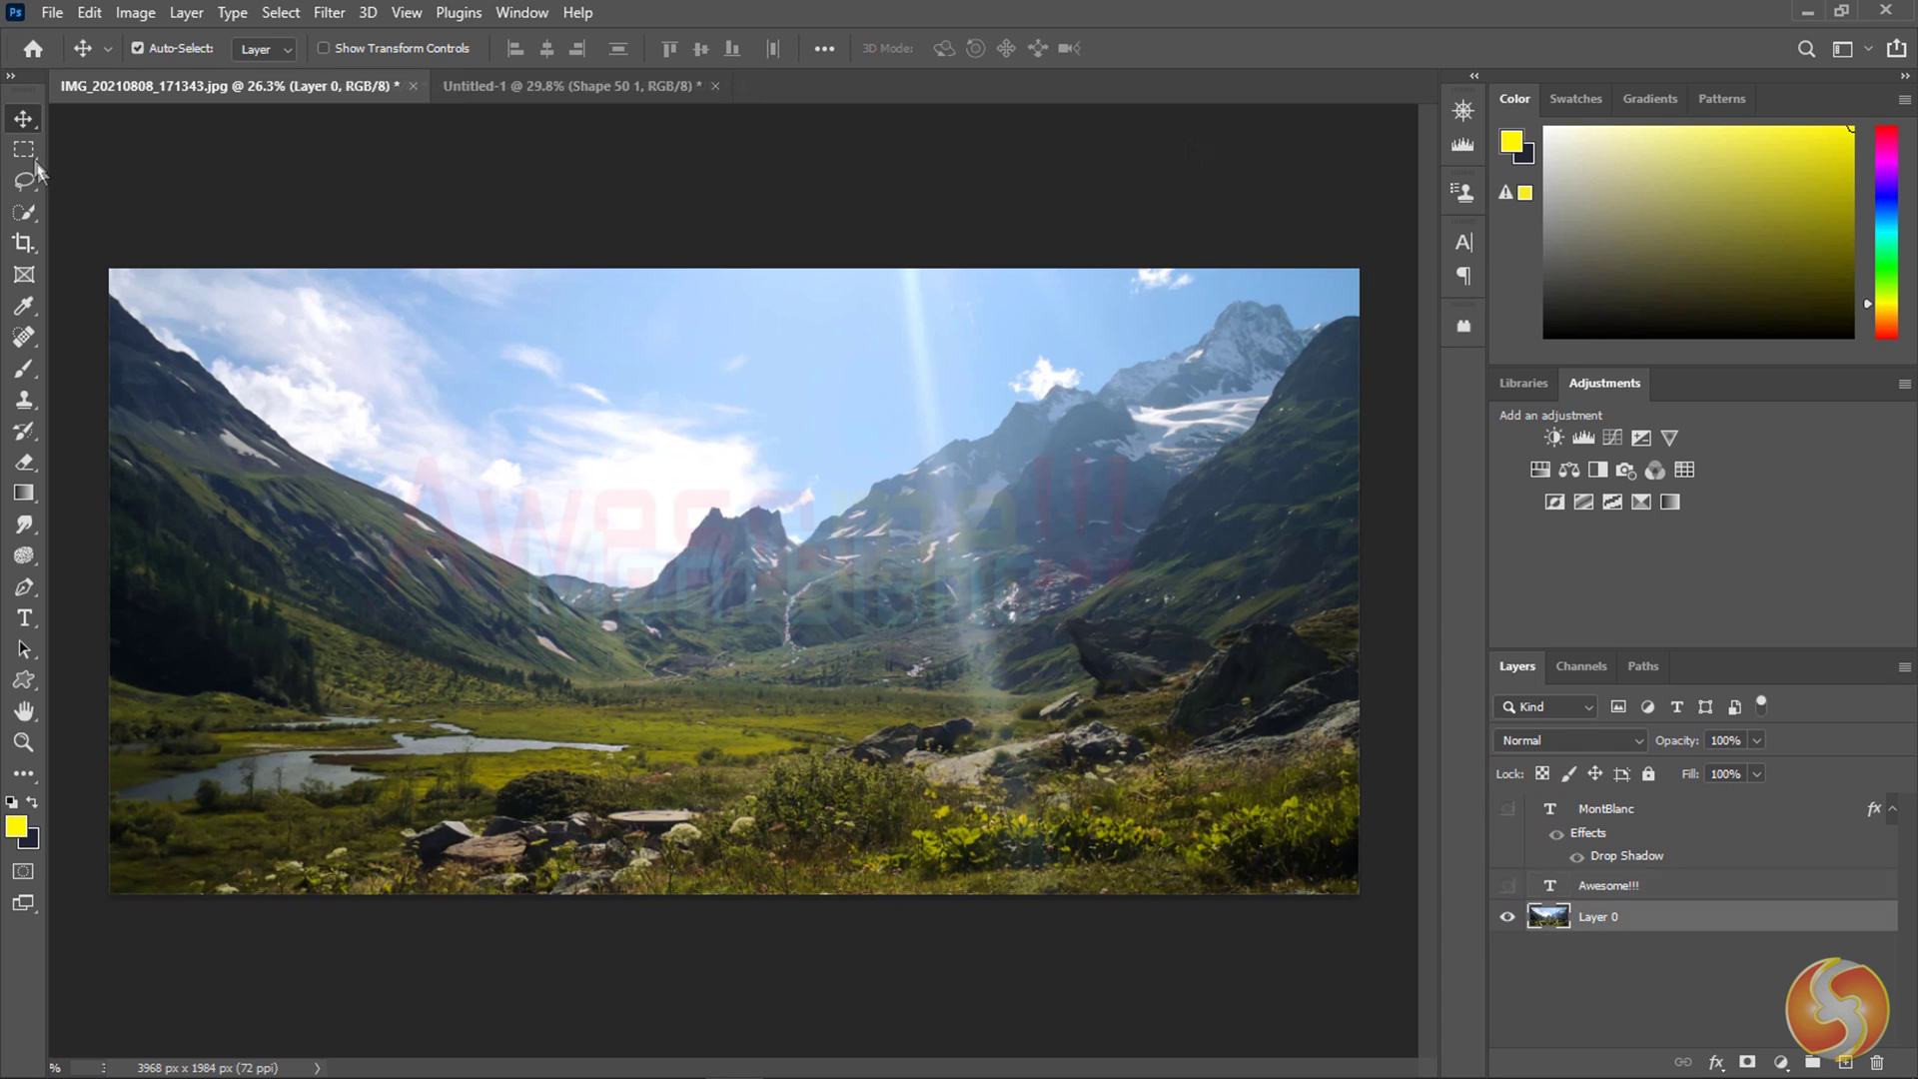
Select a rectangle in the photo's middle and brighten its waterfall and meadow with the Dodge Tool.
click(24, 149)
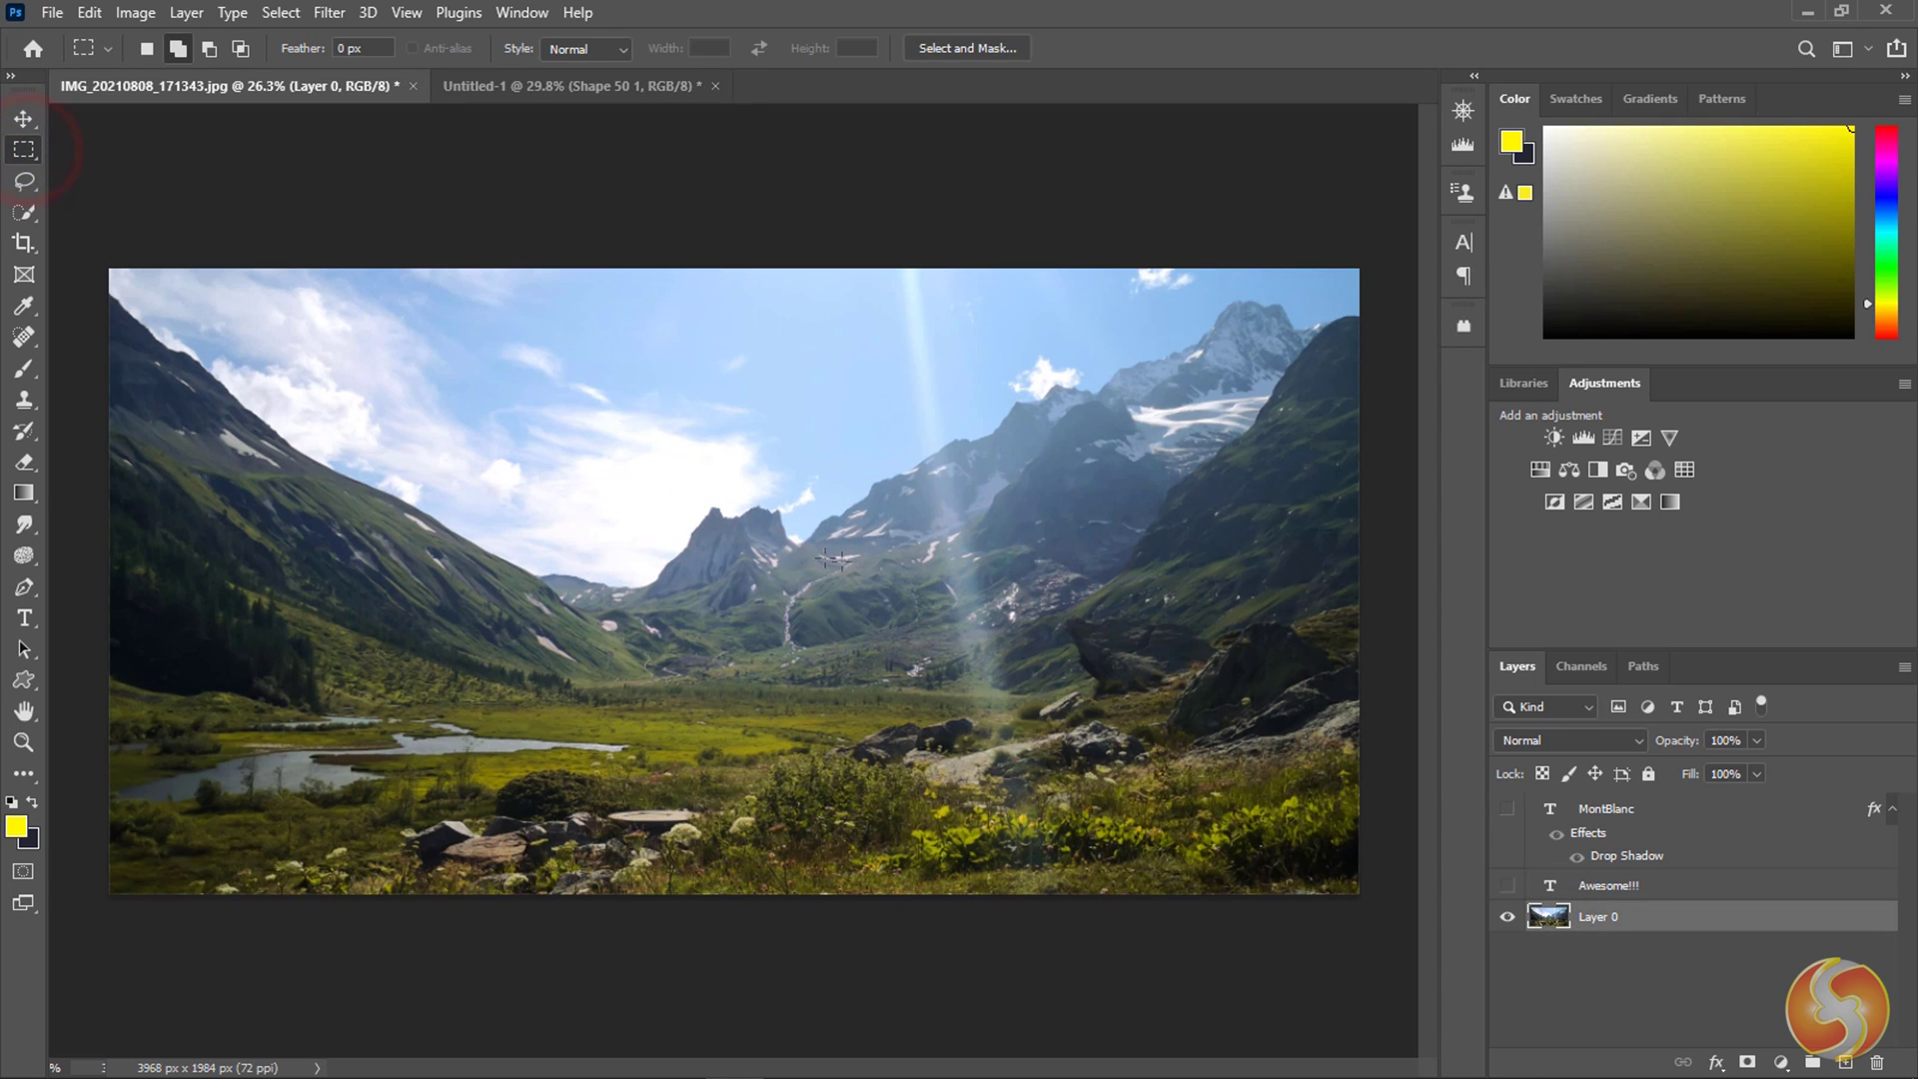
drag(894, 625, 1076, 723)
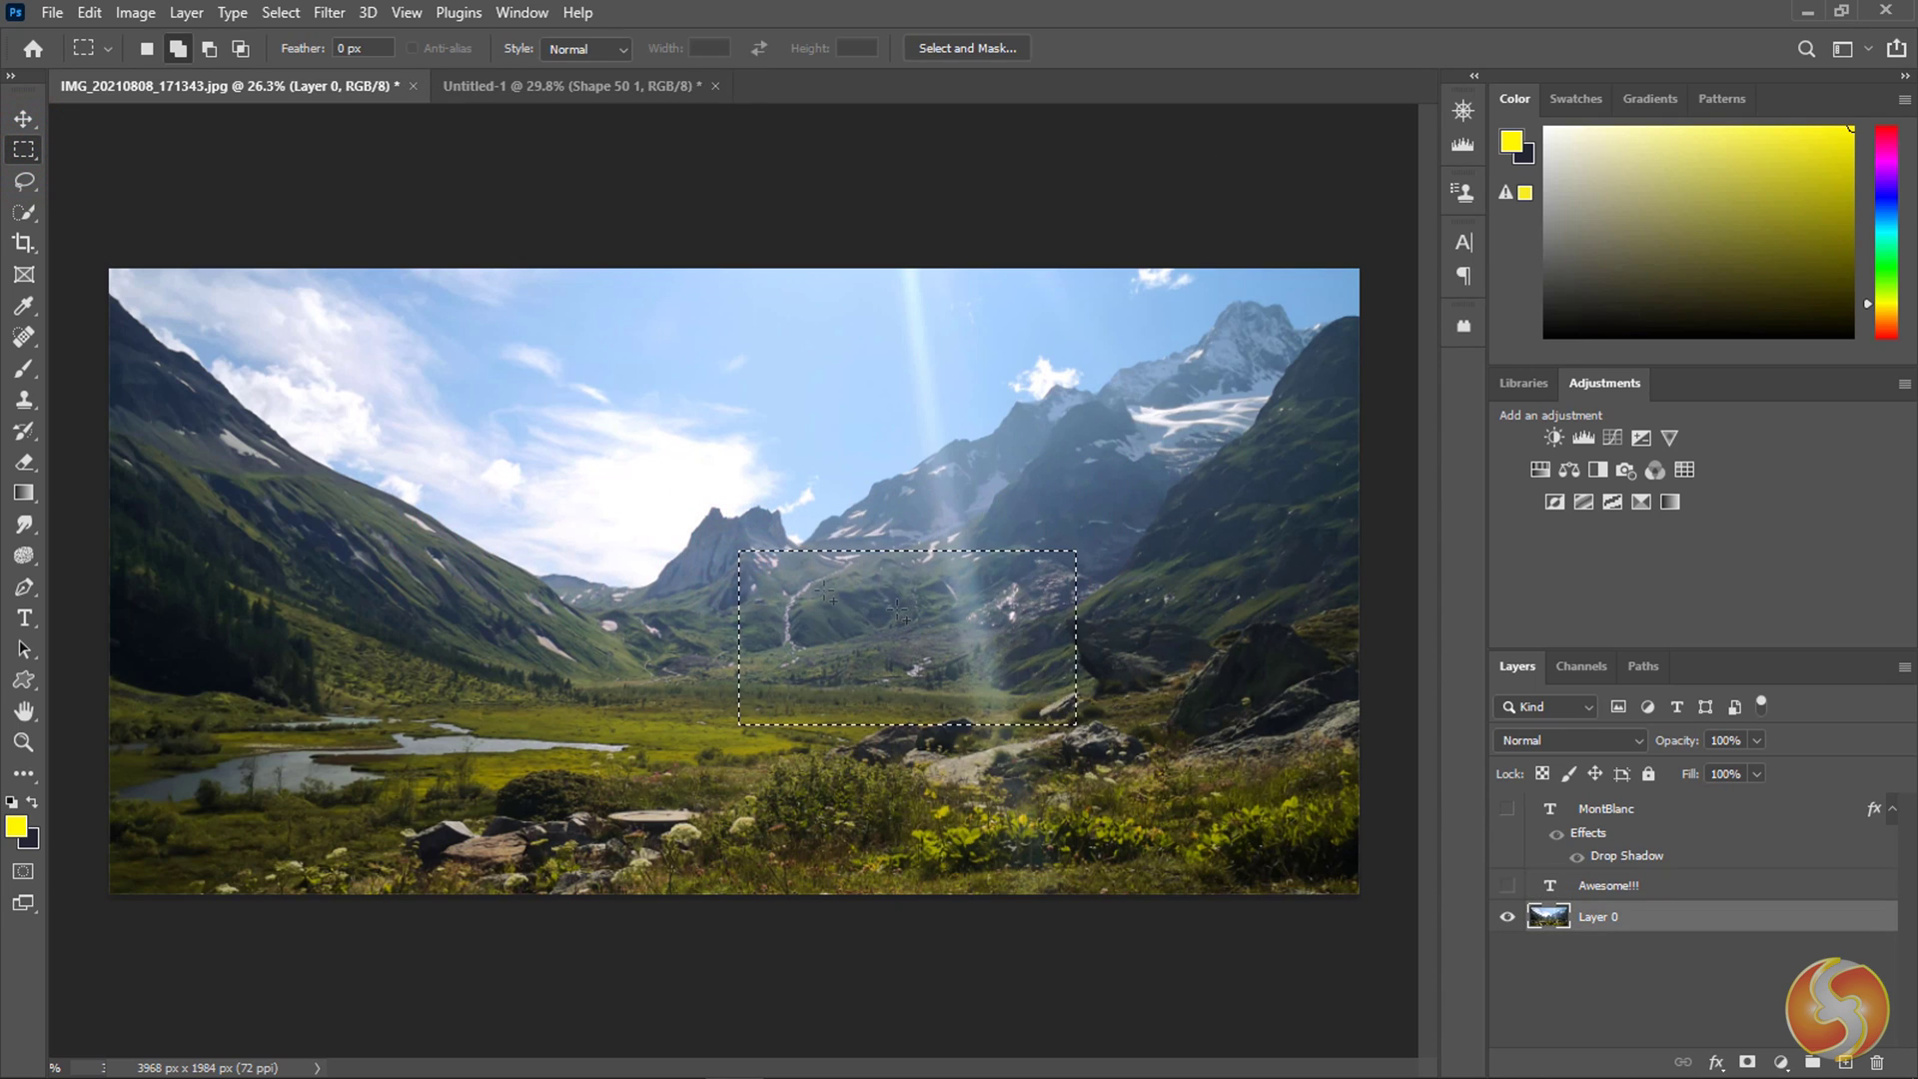
right_click(23, 548)
click(122, 555)
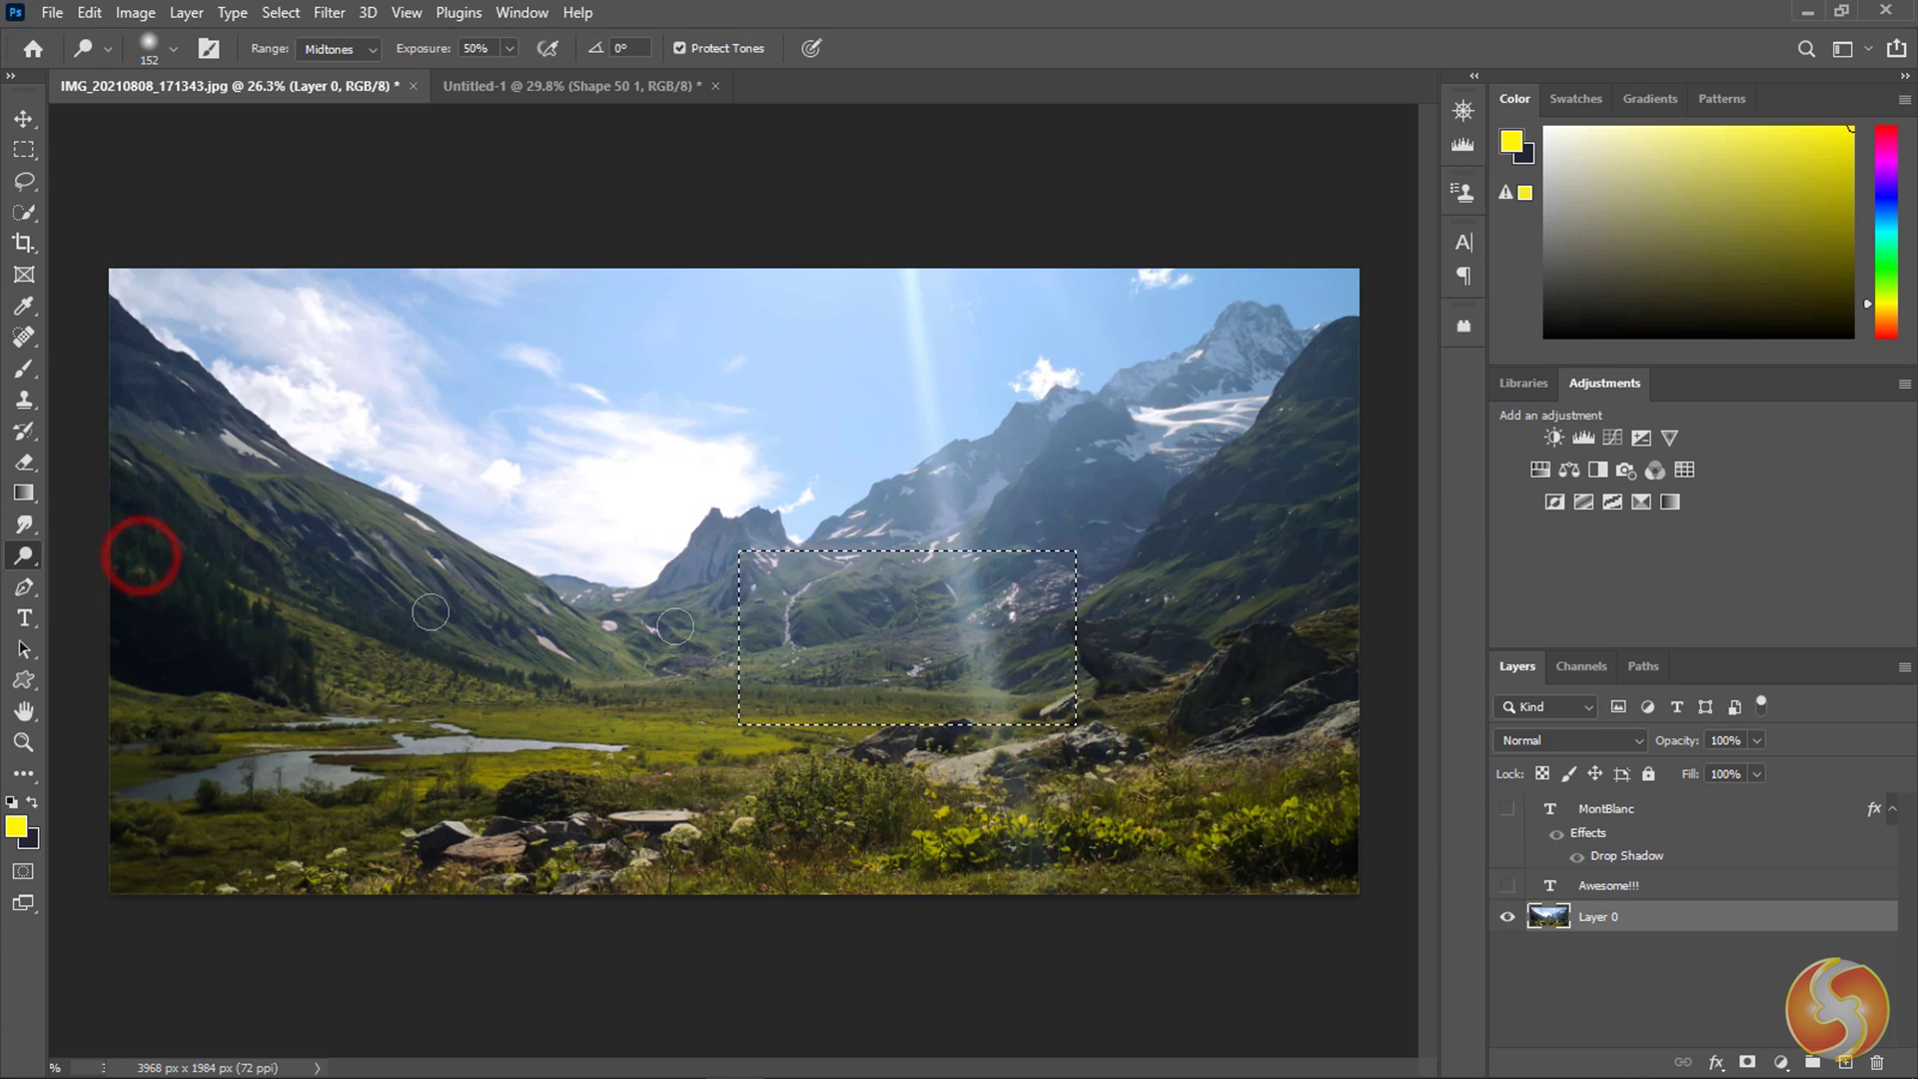
mouse_move(734, 600)
mouse_down()
mouse_move(719, 589)
mouse_move(789, 600)
mouse_up()
drag(1171, 639, 810, 599)
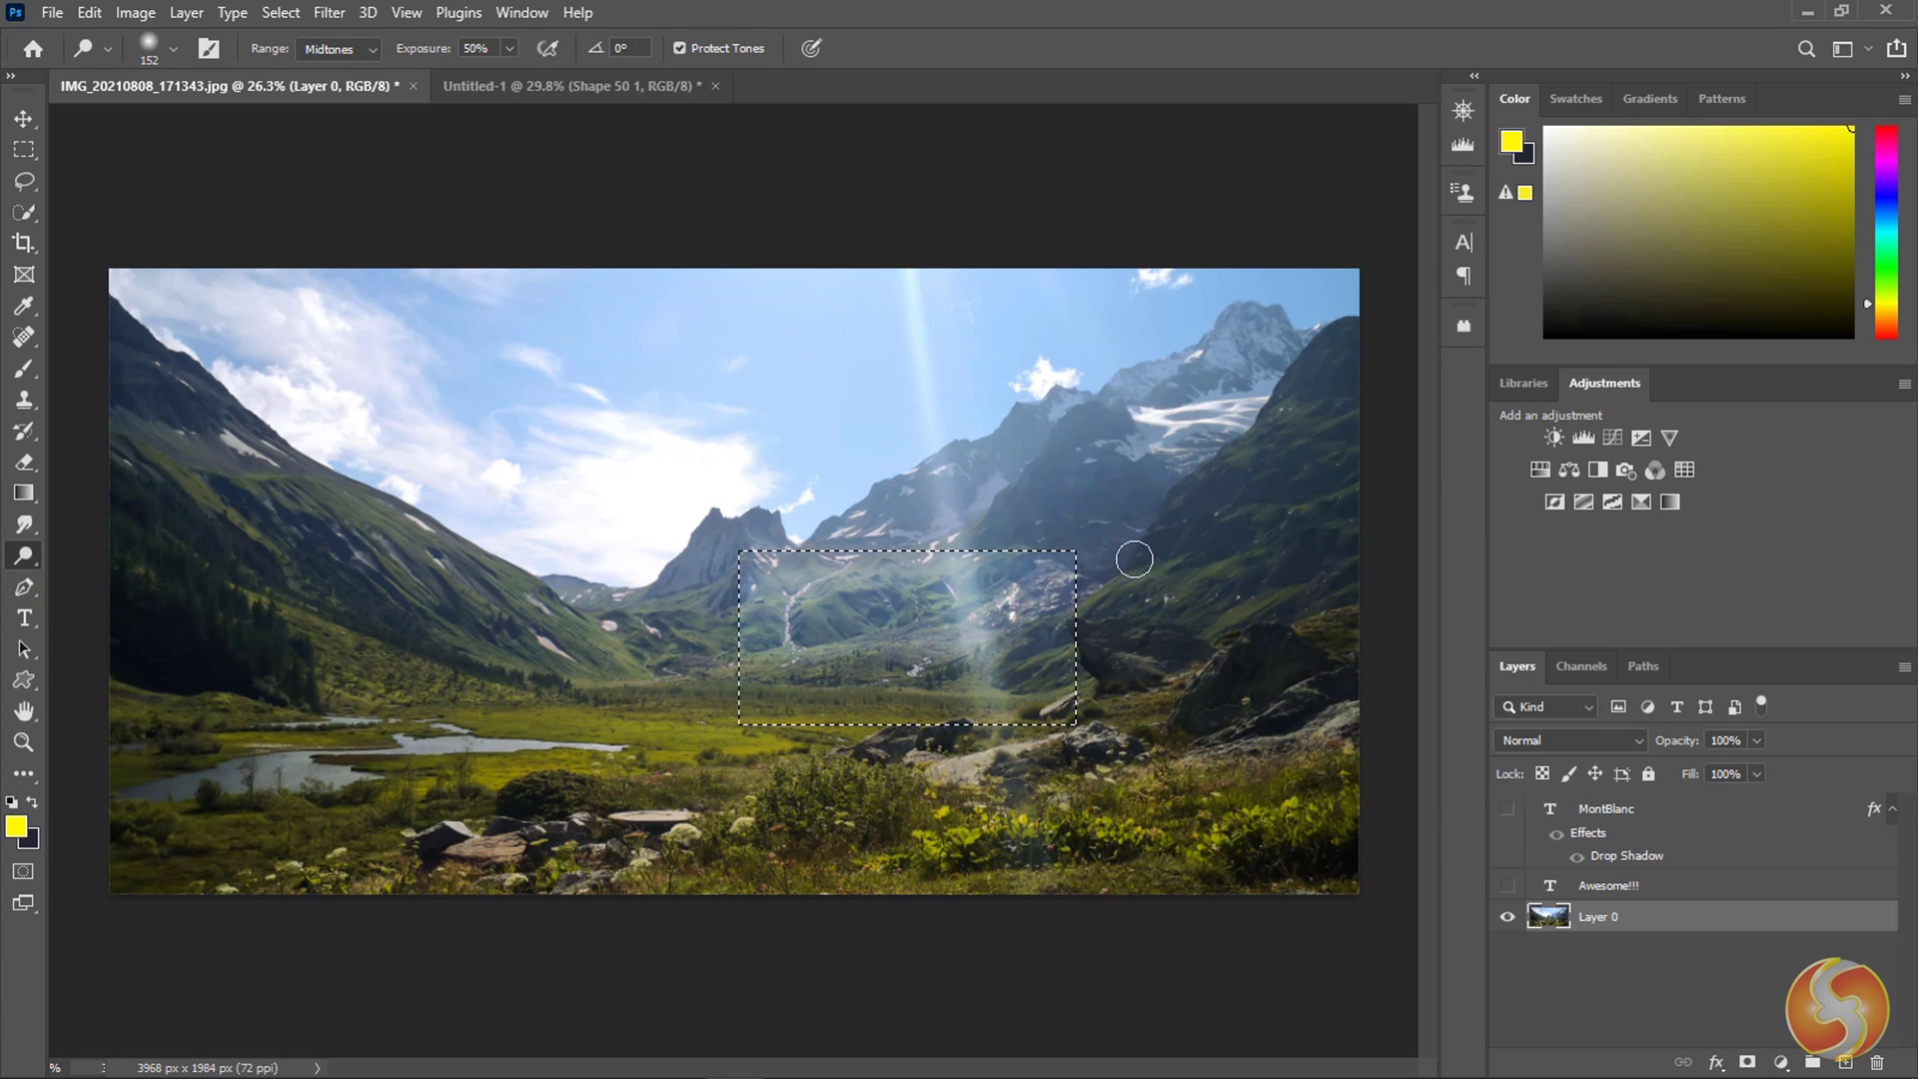
drag(1117, 669, 748, 713)
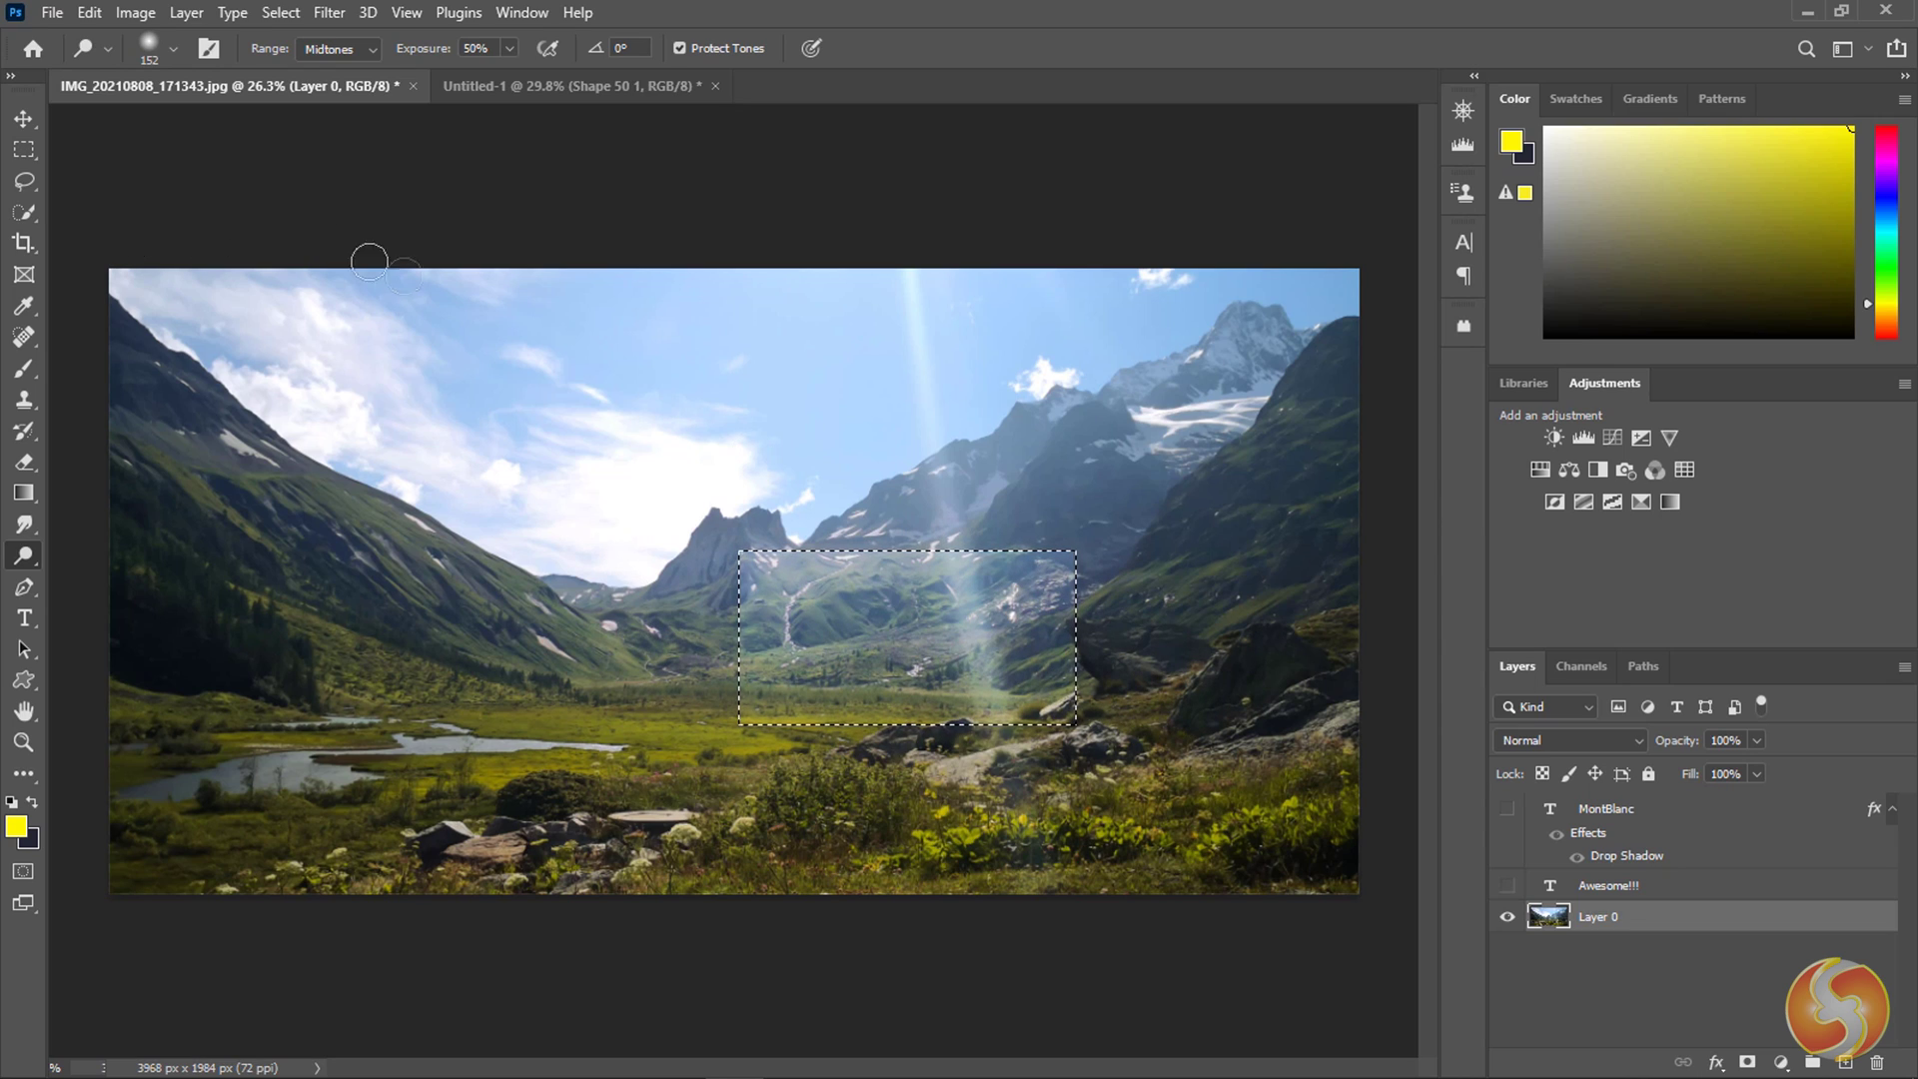
Cut the selected piece, paste it back as a new layer and move it up and left.
key(ctrl+d)
key(ctrl+z)
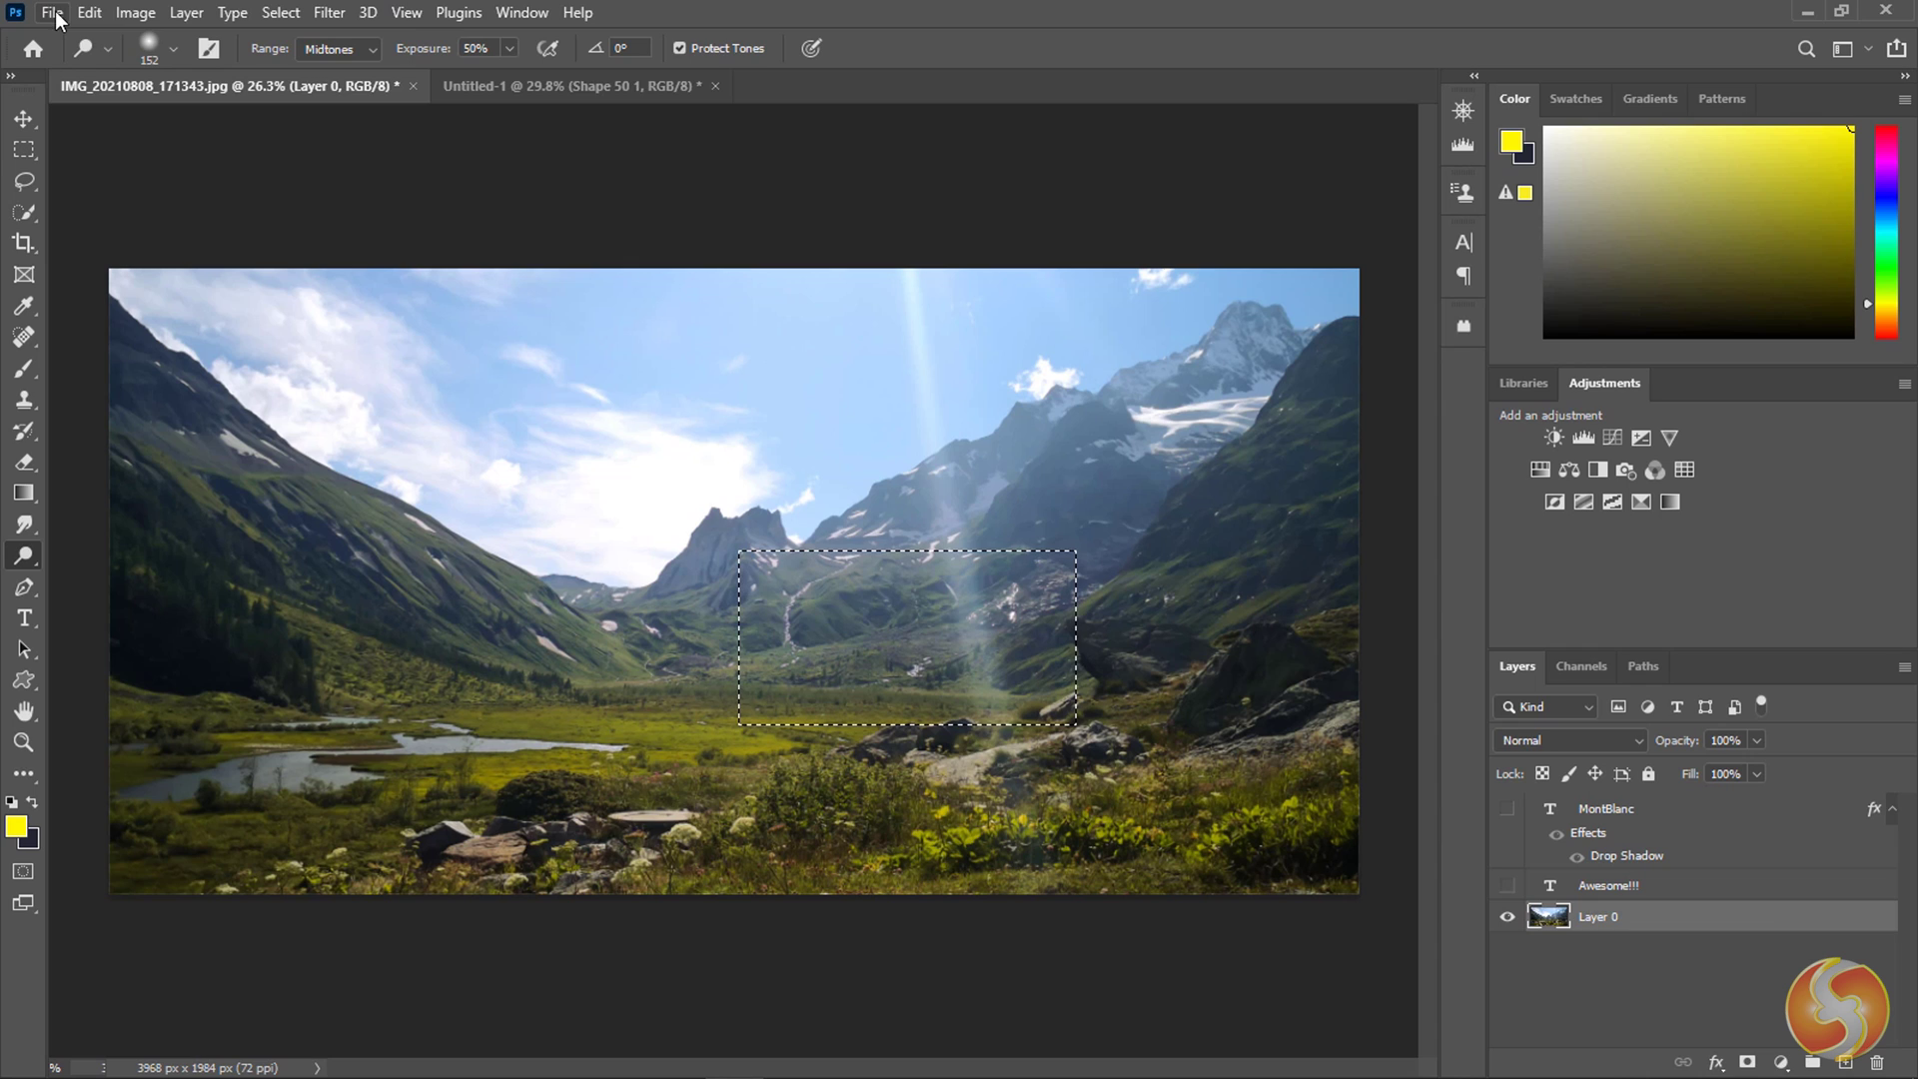
click(89, 12)
click(122, 155)
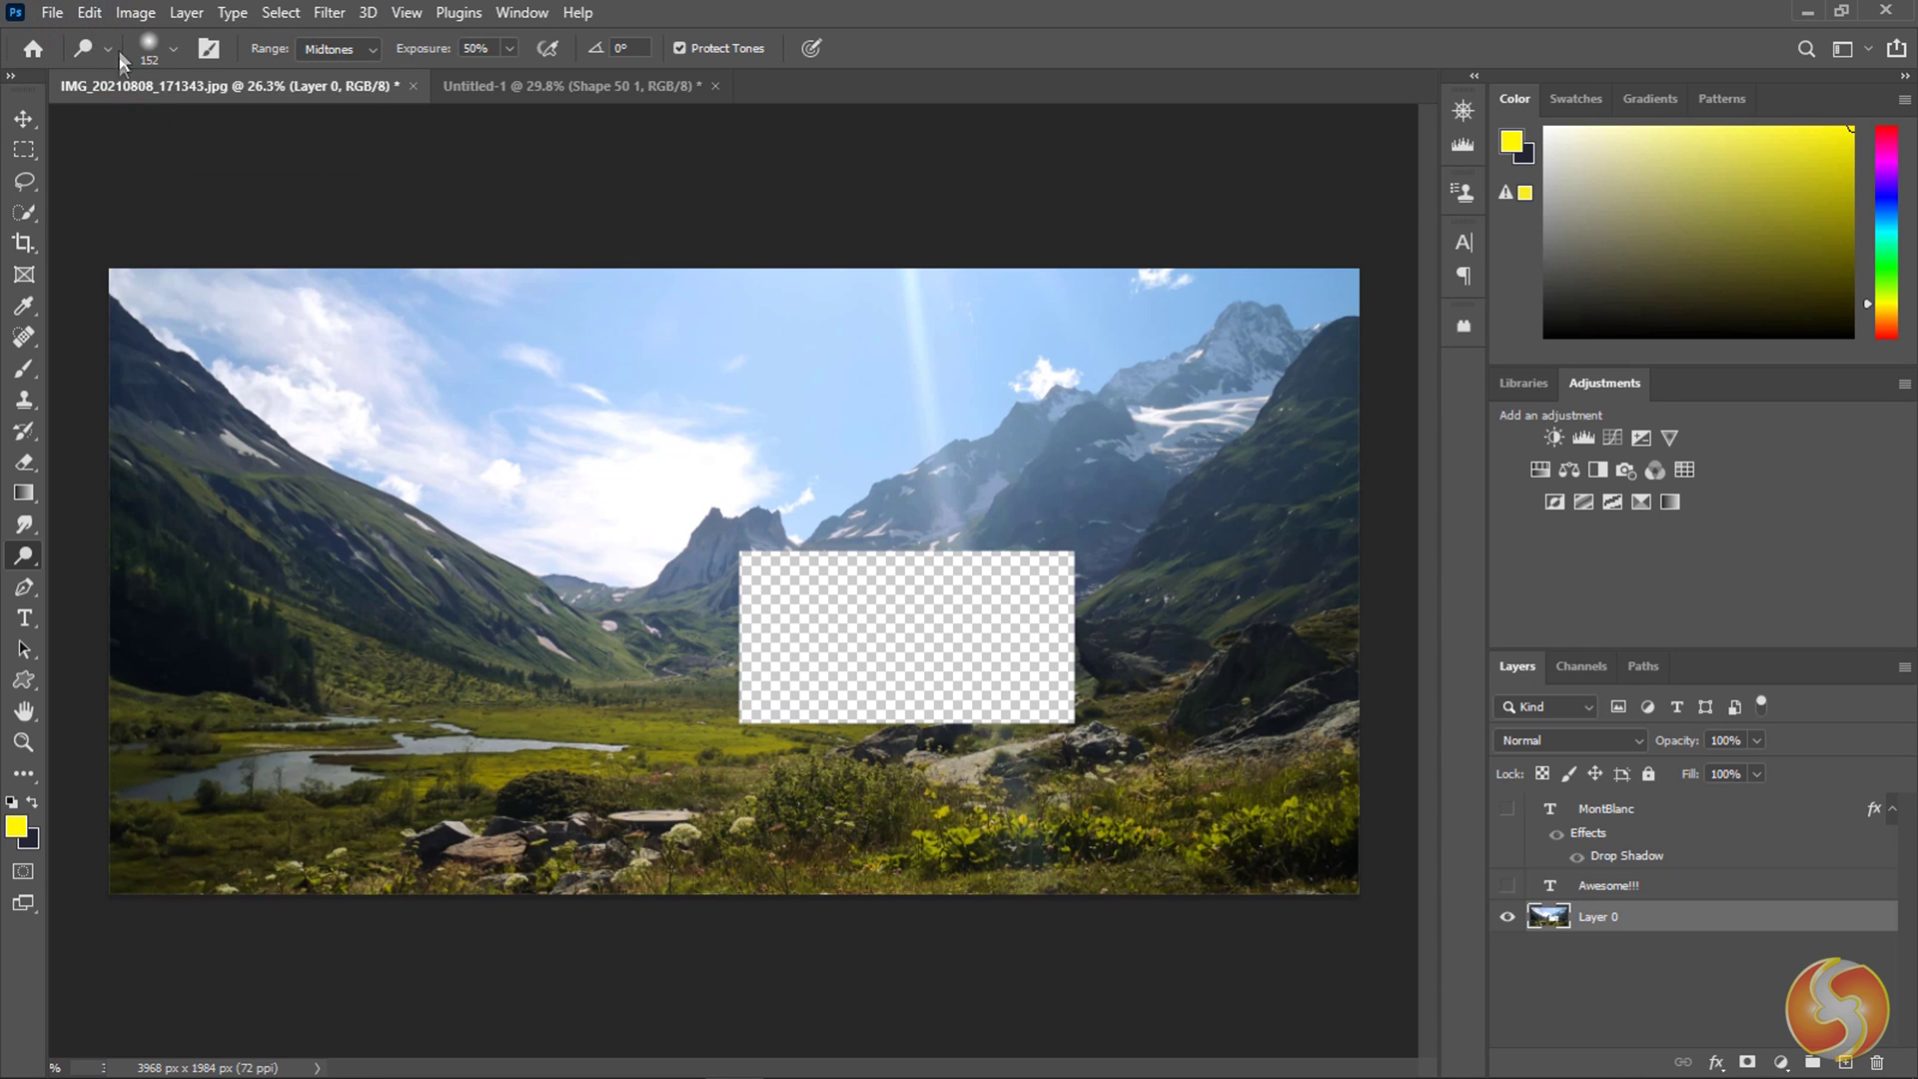
click(89, 12)
click(108, 222)
click(23, 118)
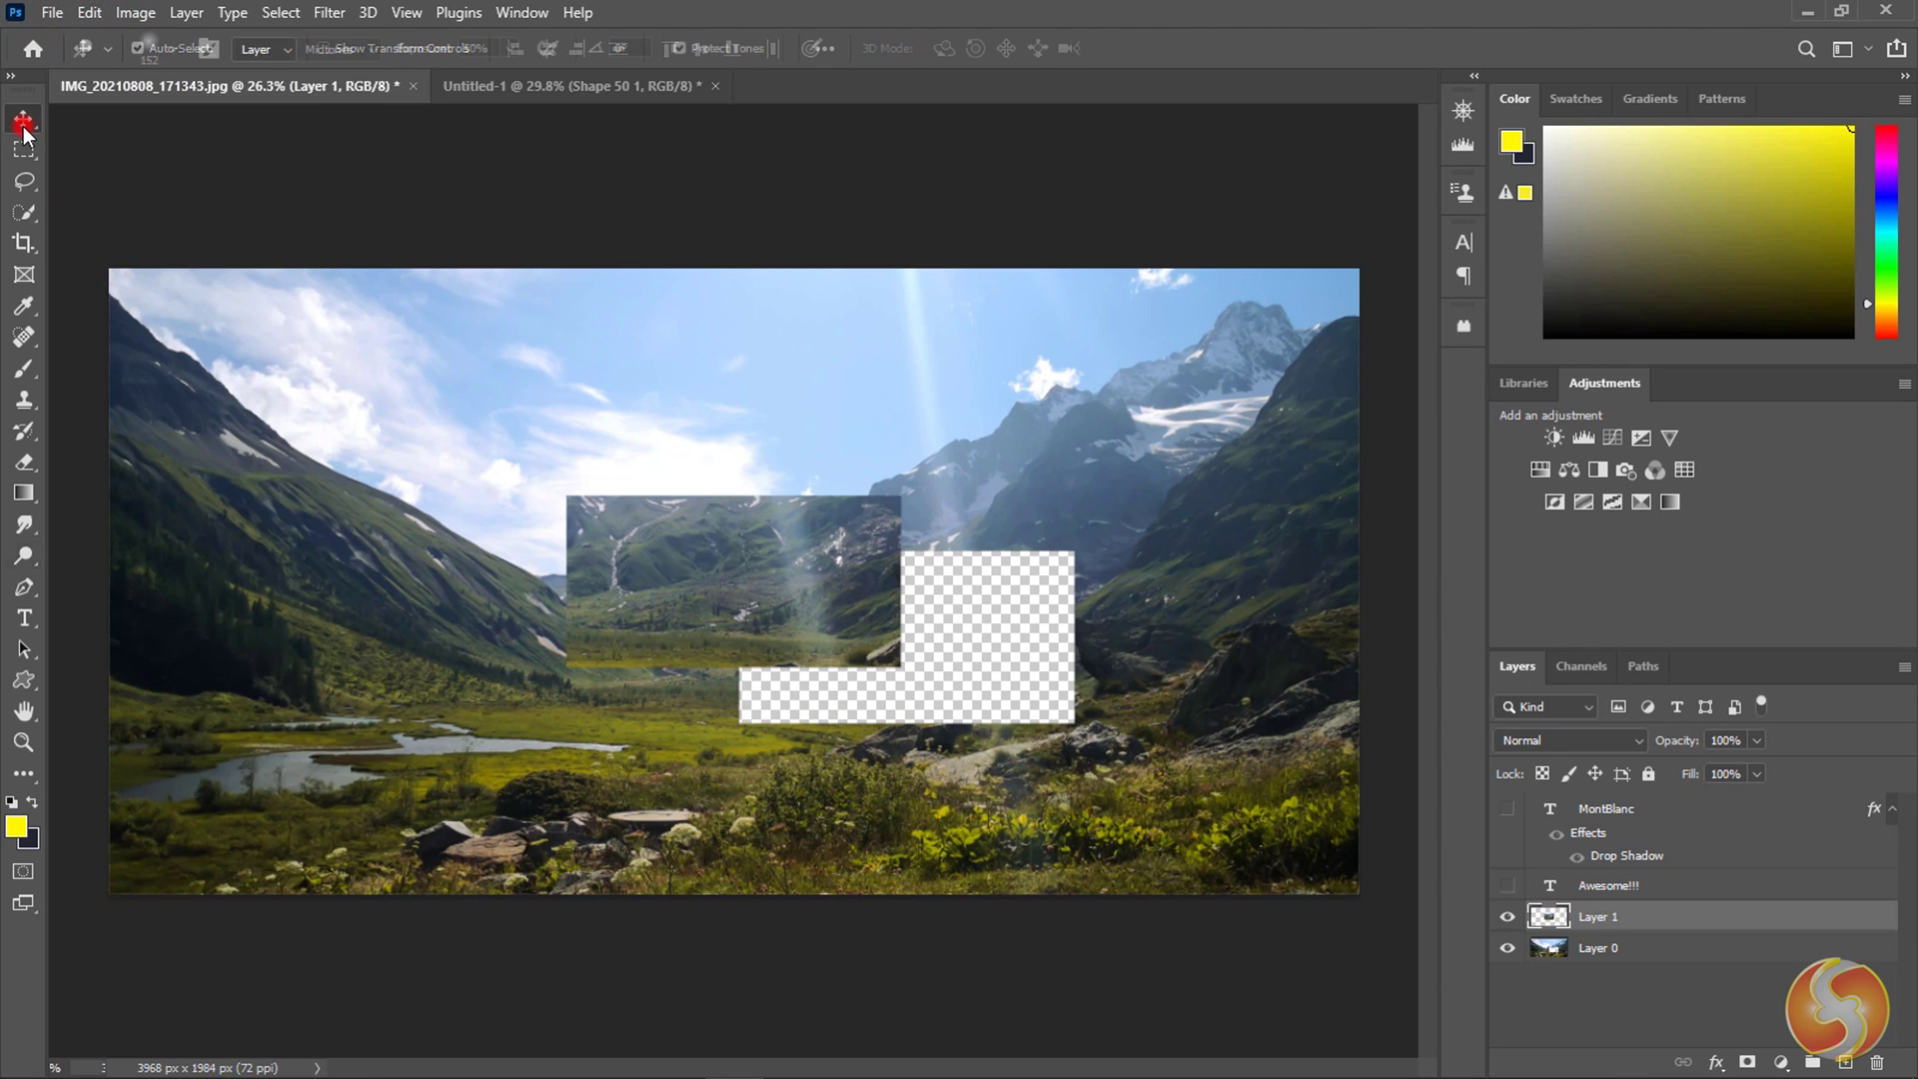
drag(679, 545, 610, 579)
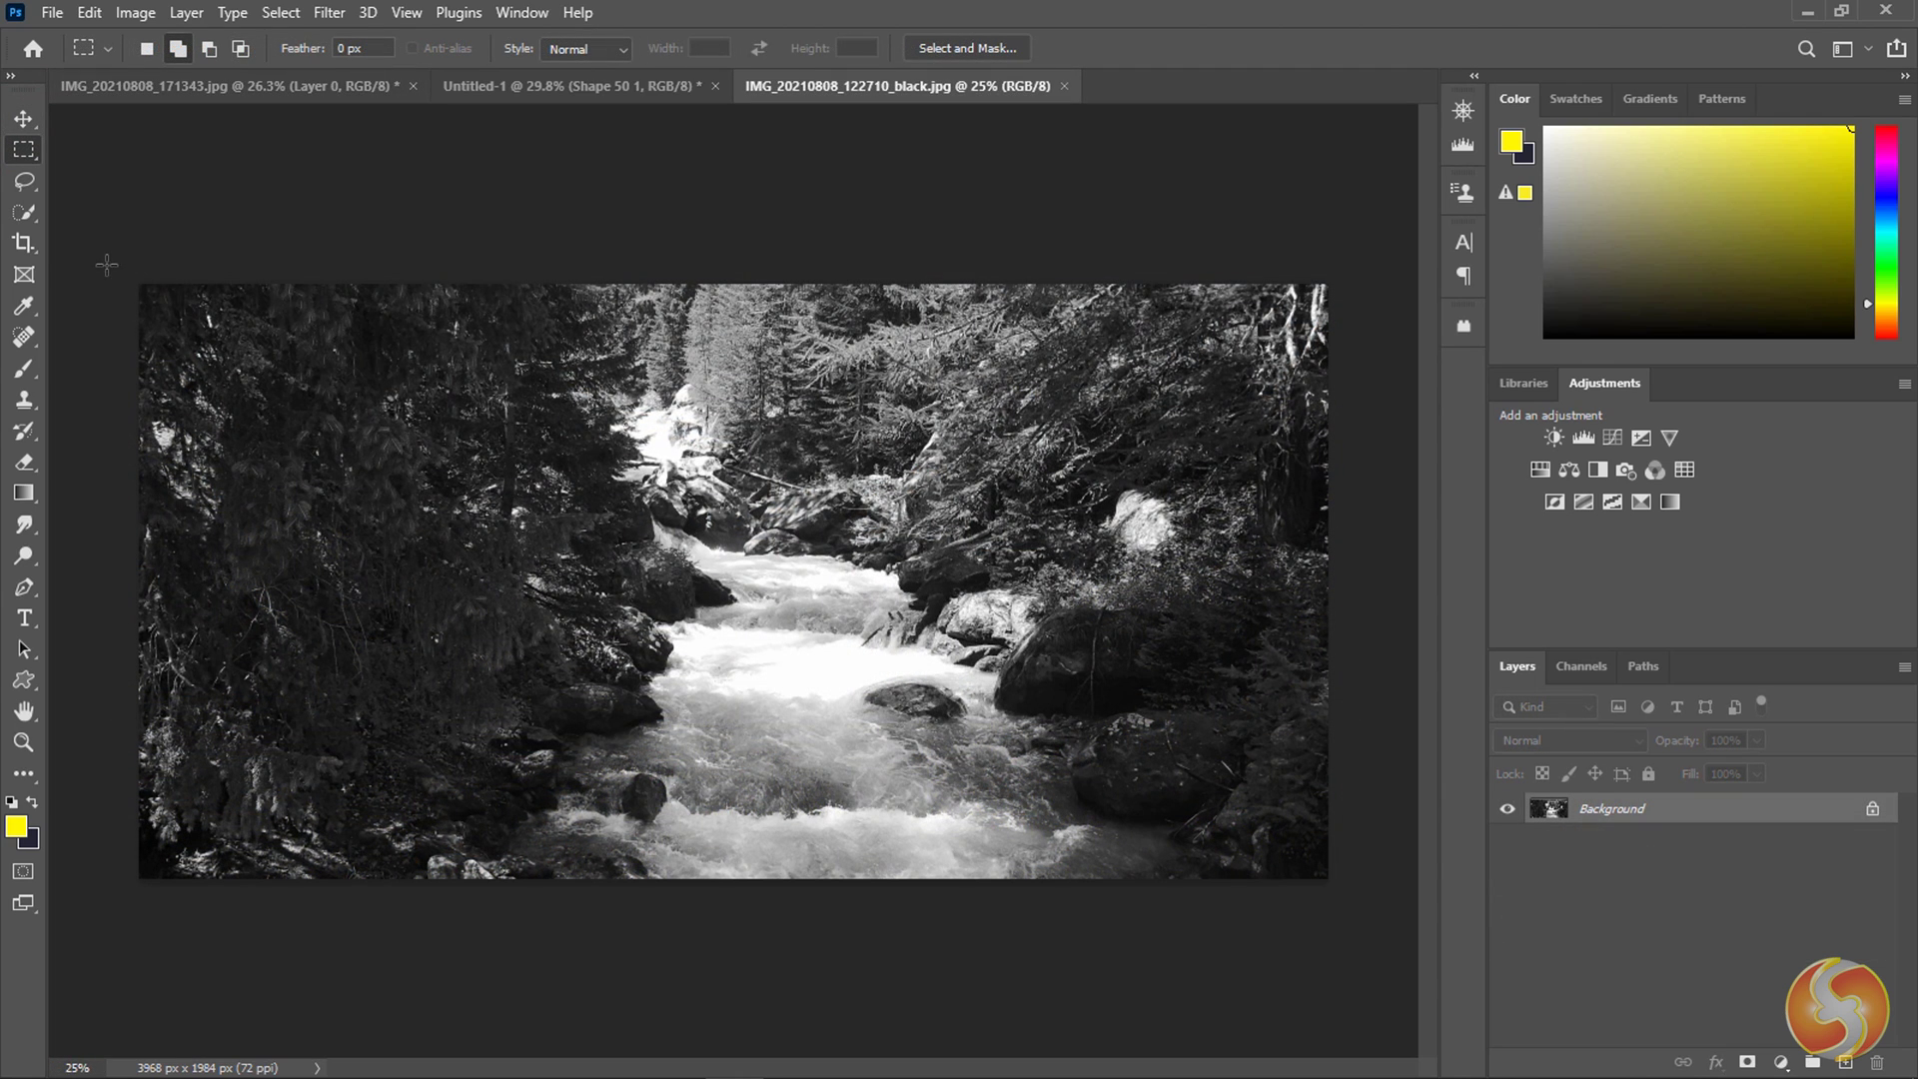
Copy the whole river image and paste it into the mountain photo.
drag(107, 265, 1359, 865)
click(89, 14)
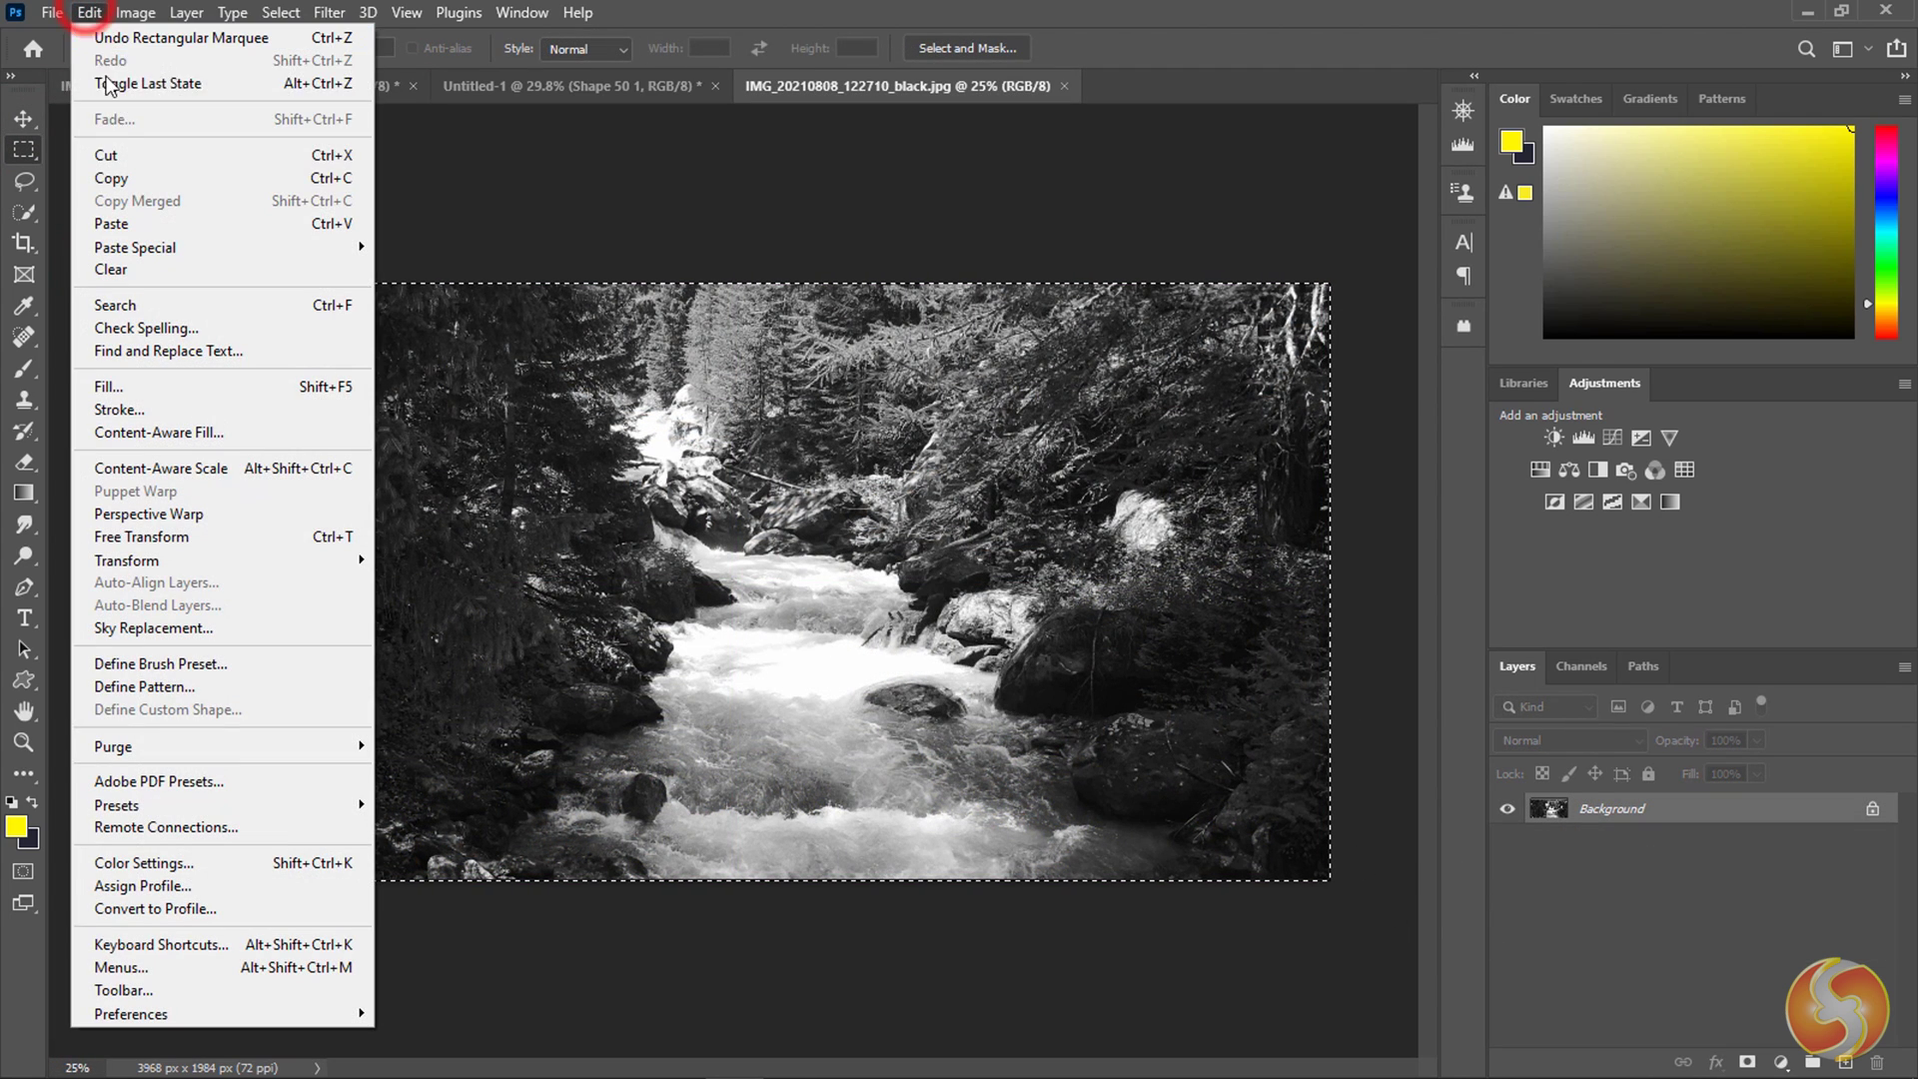
click(134, 176)
click(160, 88)
click(89, 12)
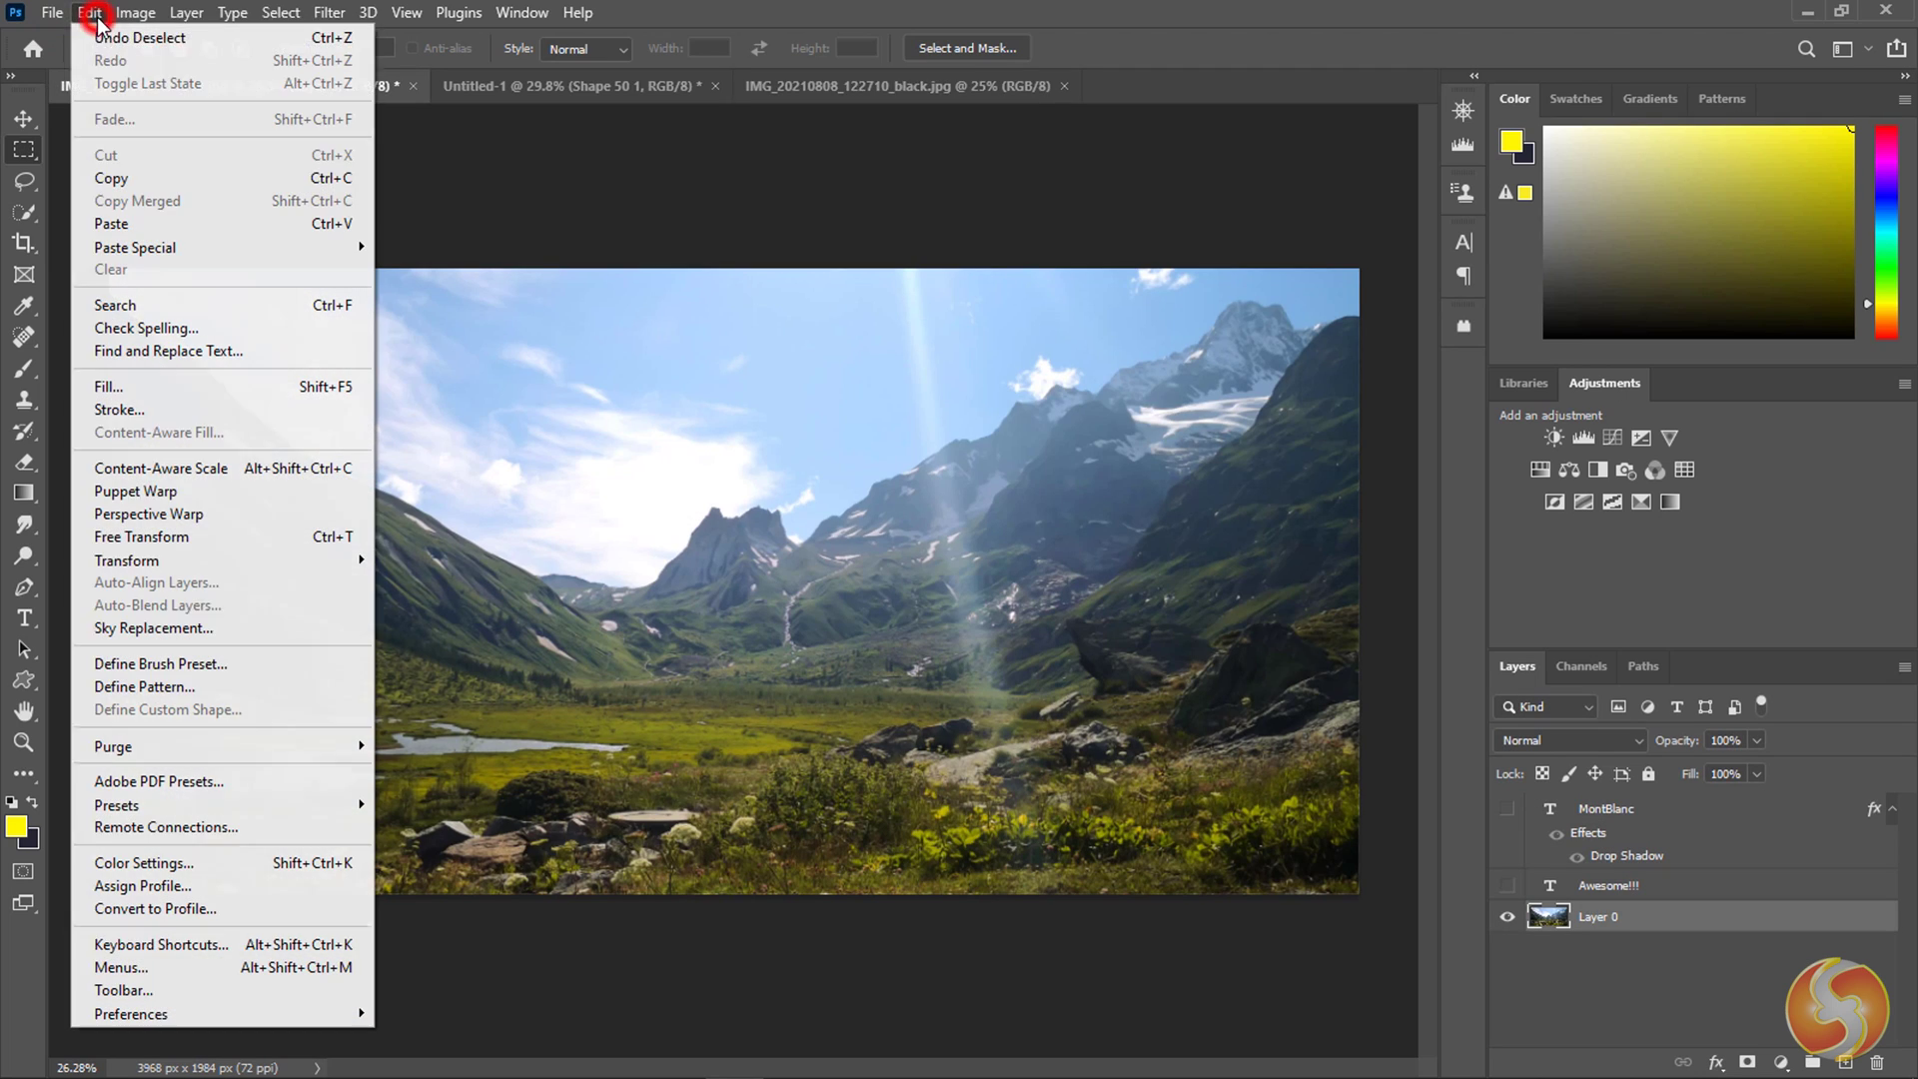
click(140, 224)
Scale the pasted river layer down with Edit > Transform > Scale and place it at the lower right.
click(89, 12)
click(279, 557)
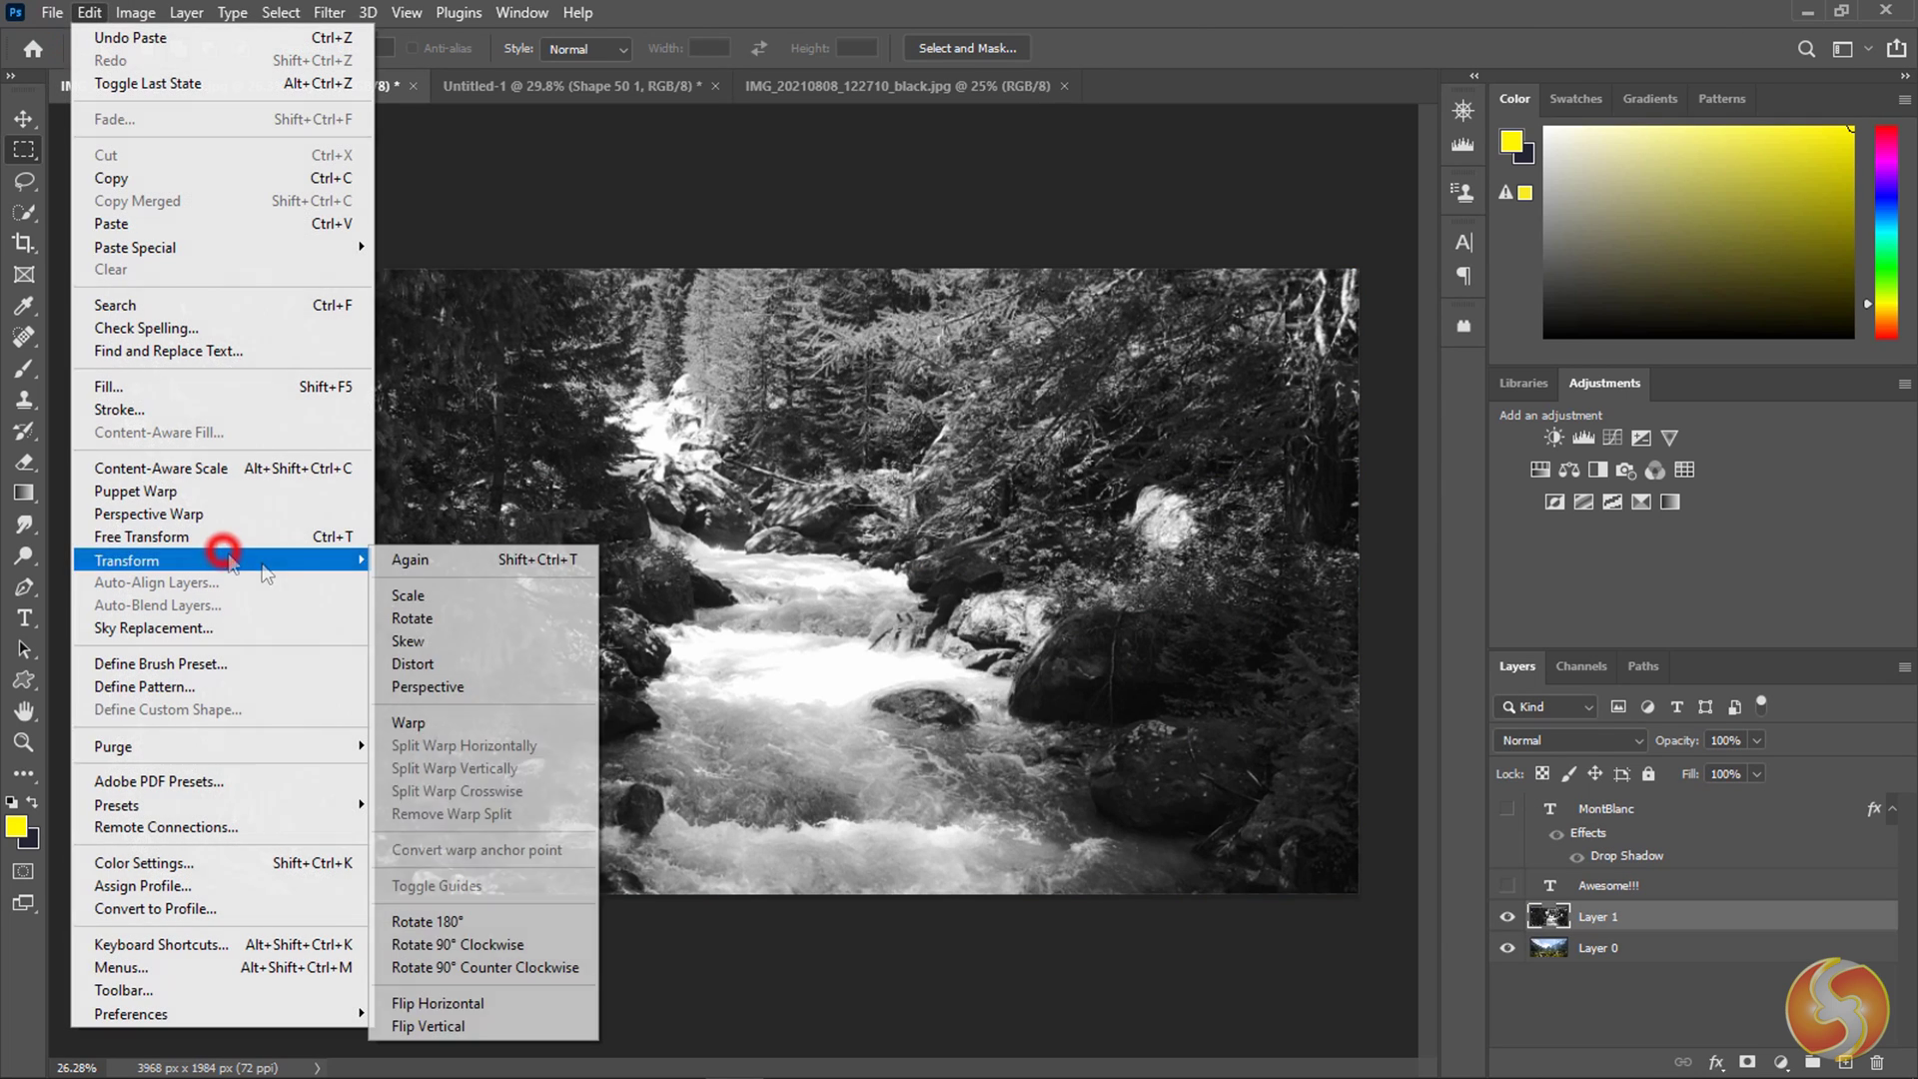
click(432, 594)
drag(108, 270, 753, 586)
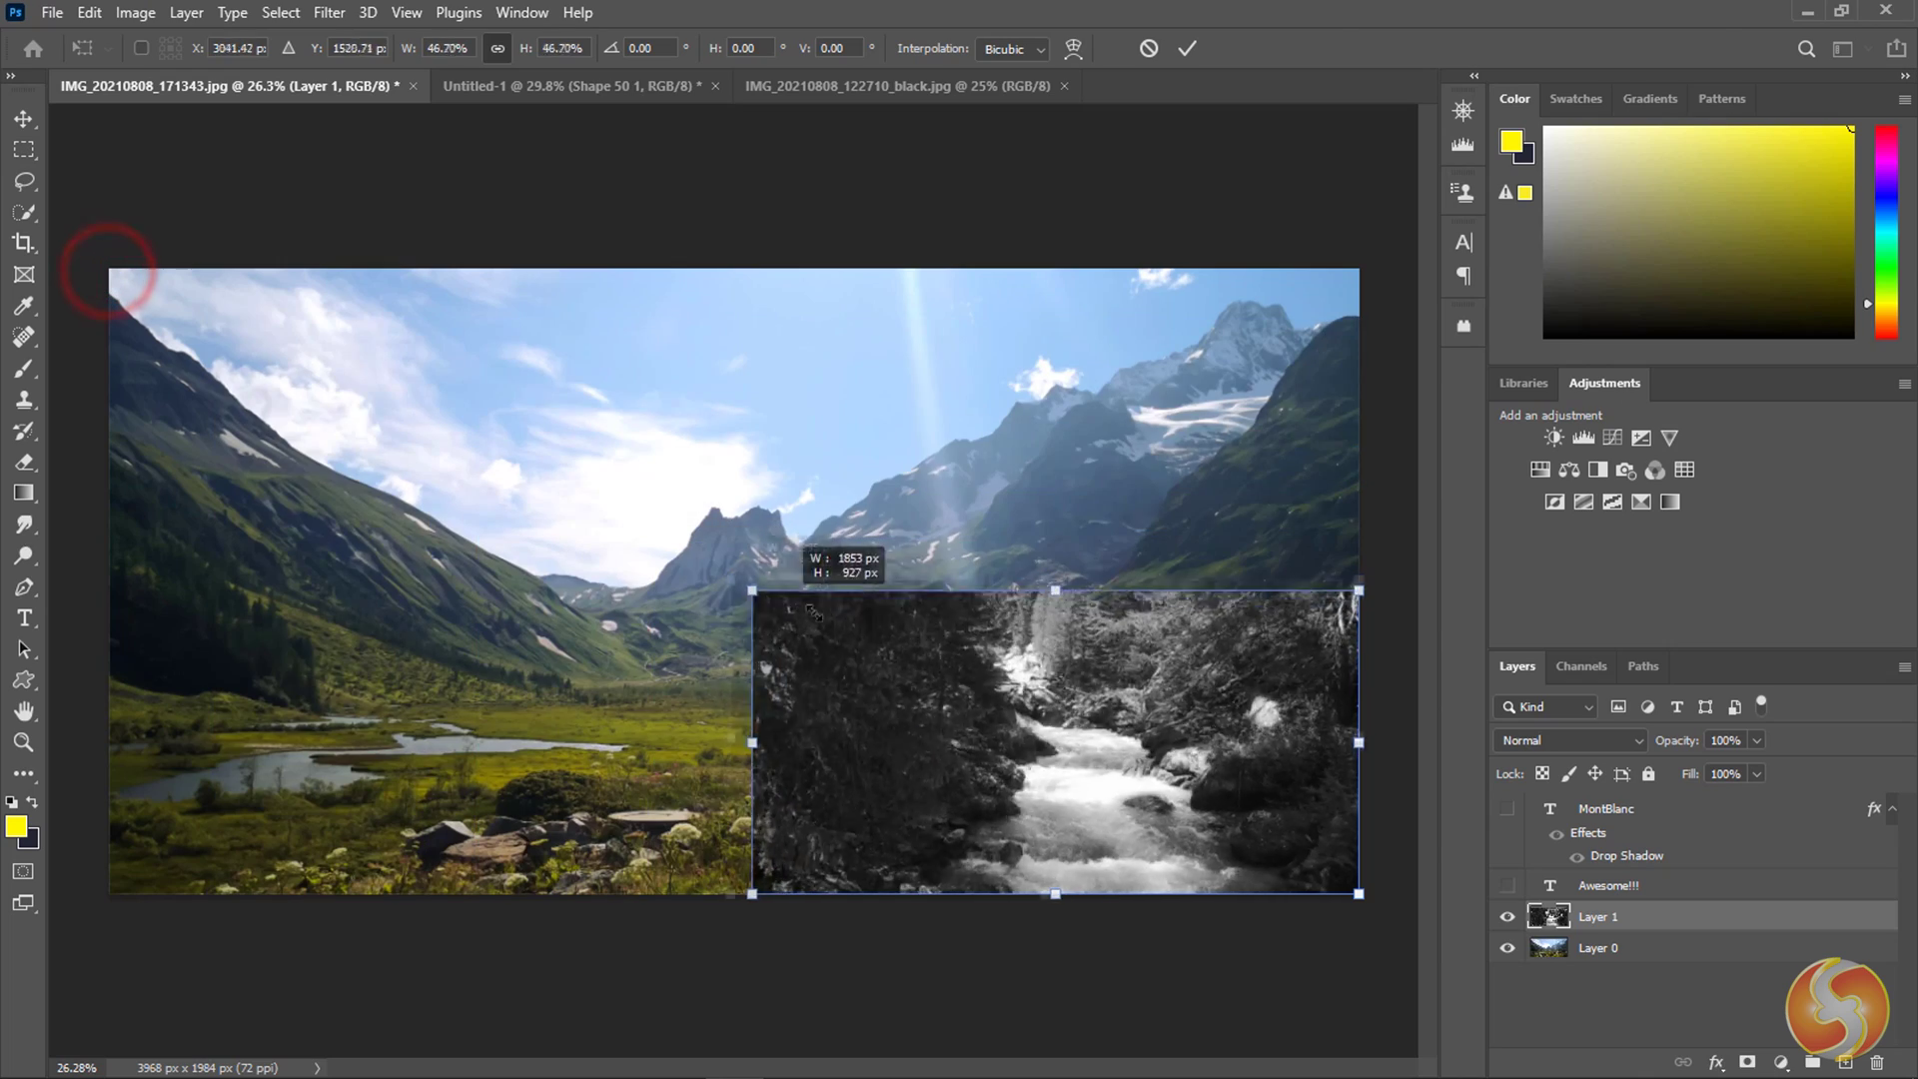
drag(1028, 664, 888, 441)
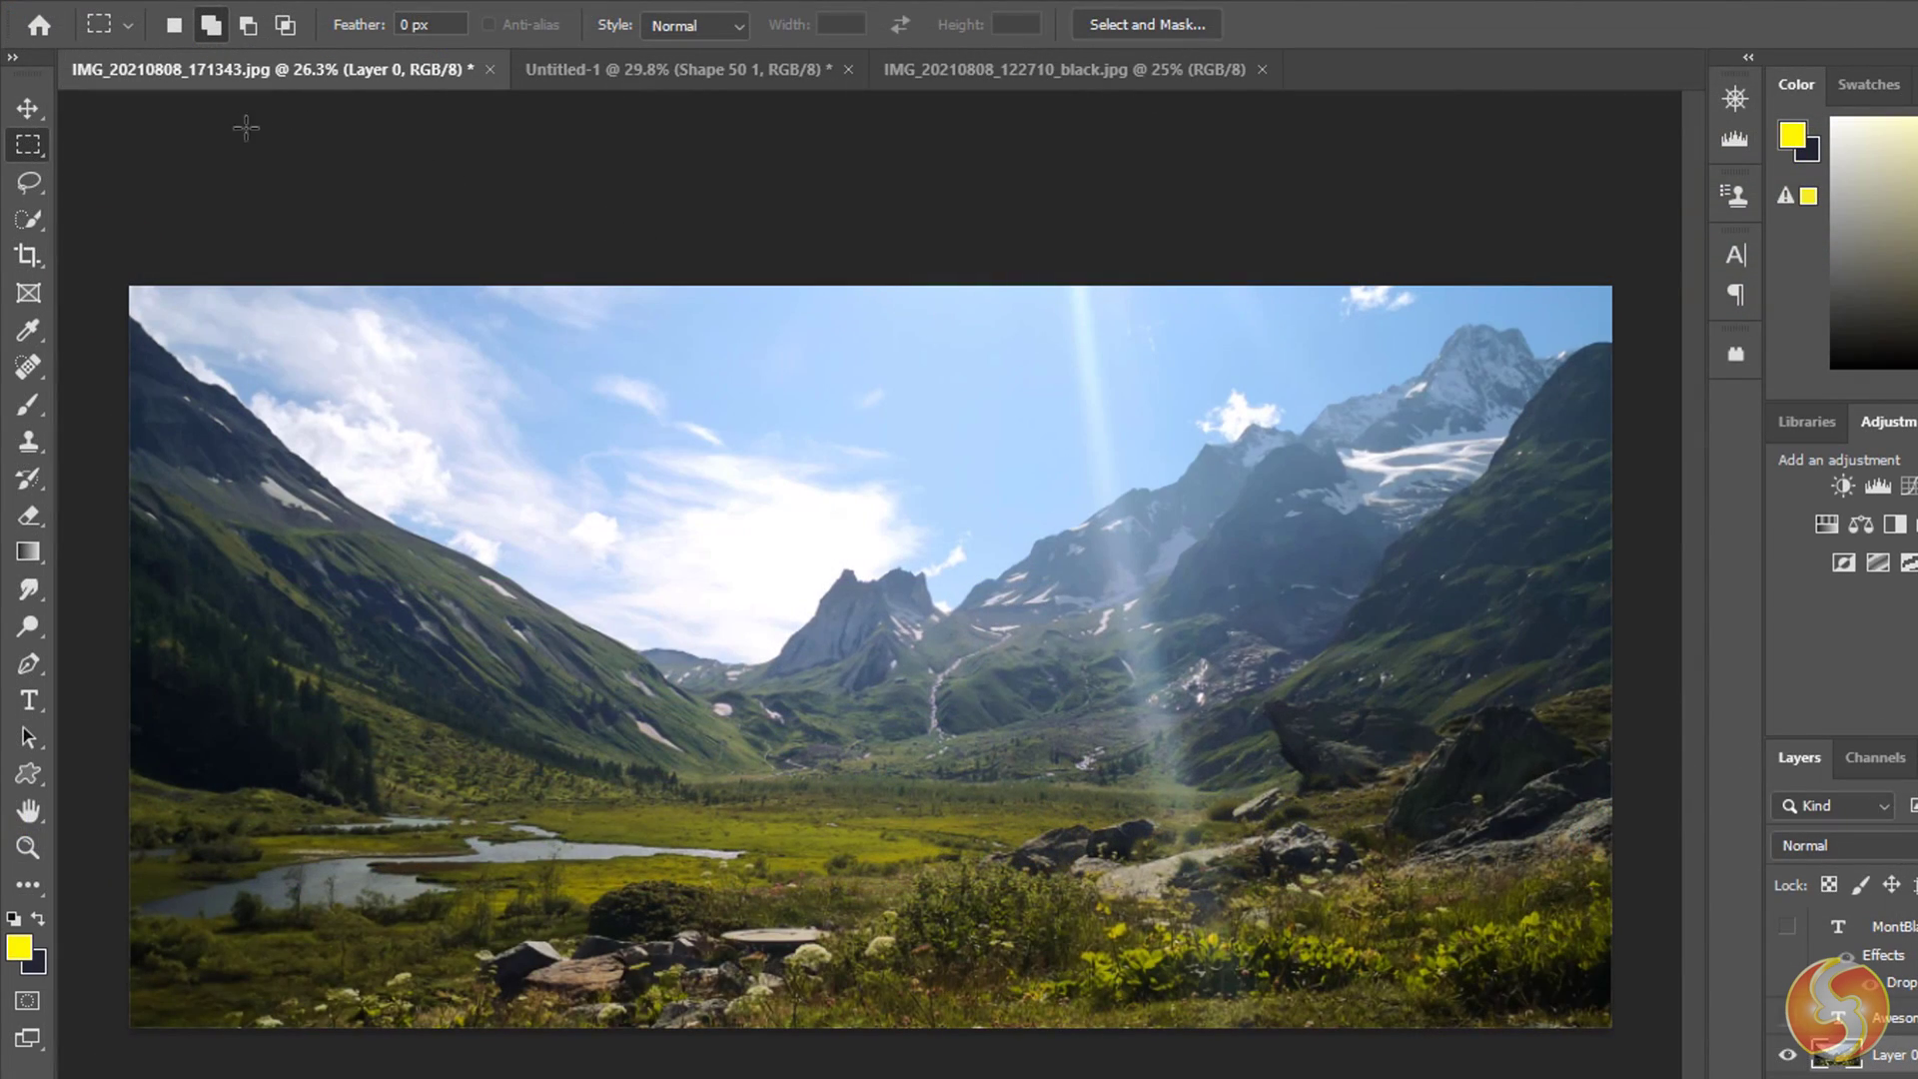
click(30, 150)
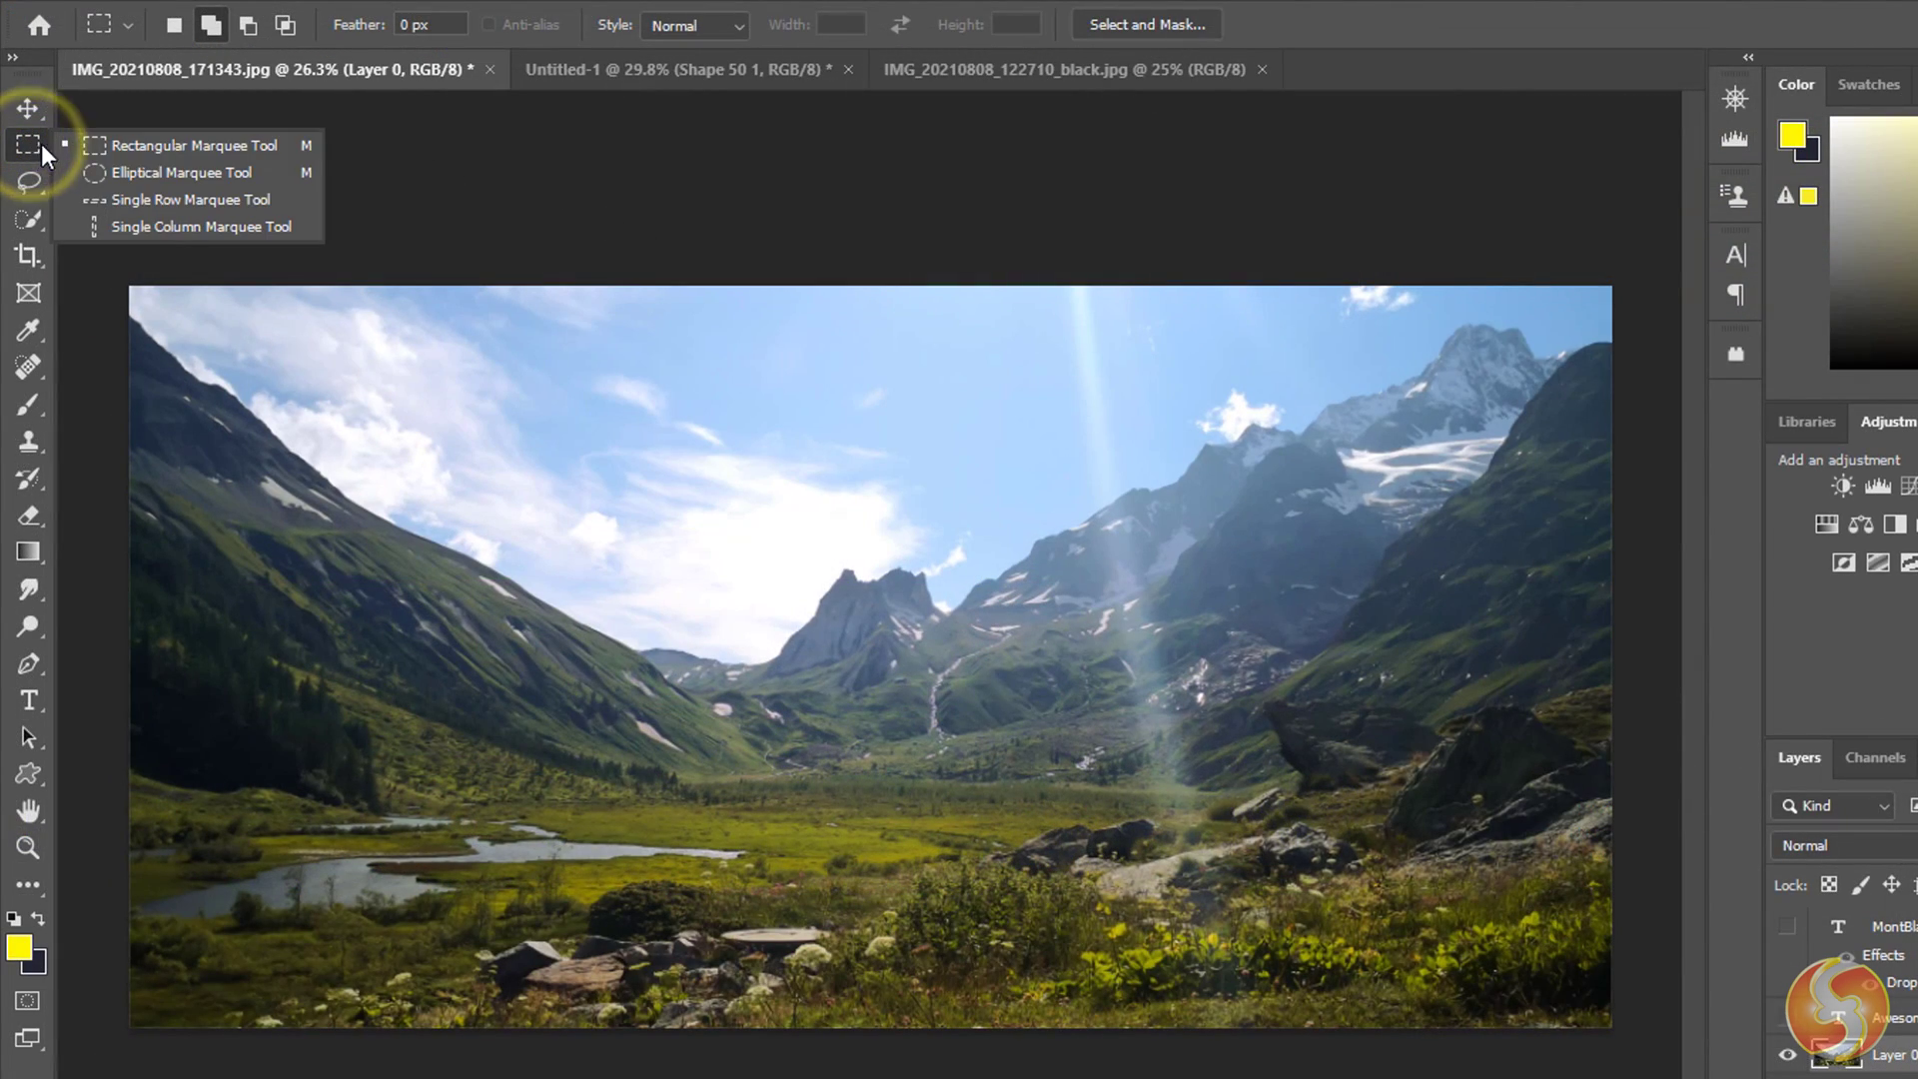
click(119, 142)
drag(318, 488, 717, 688)
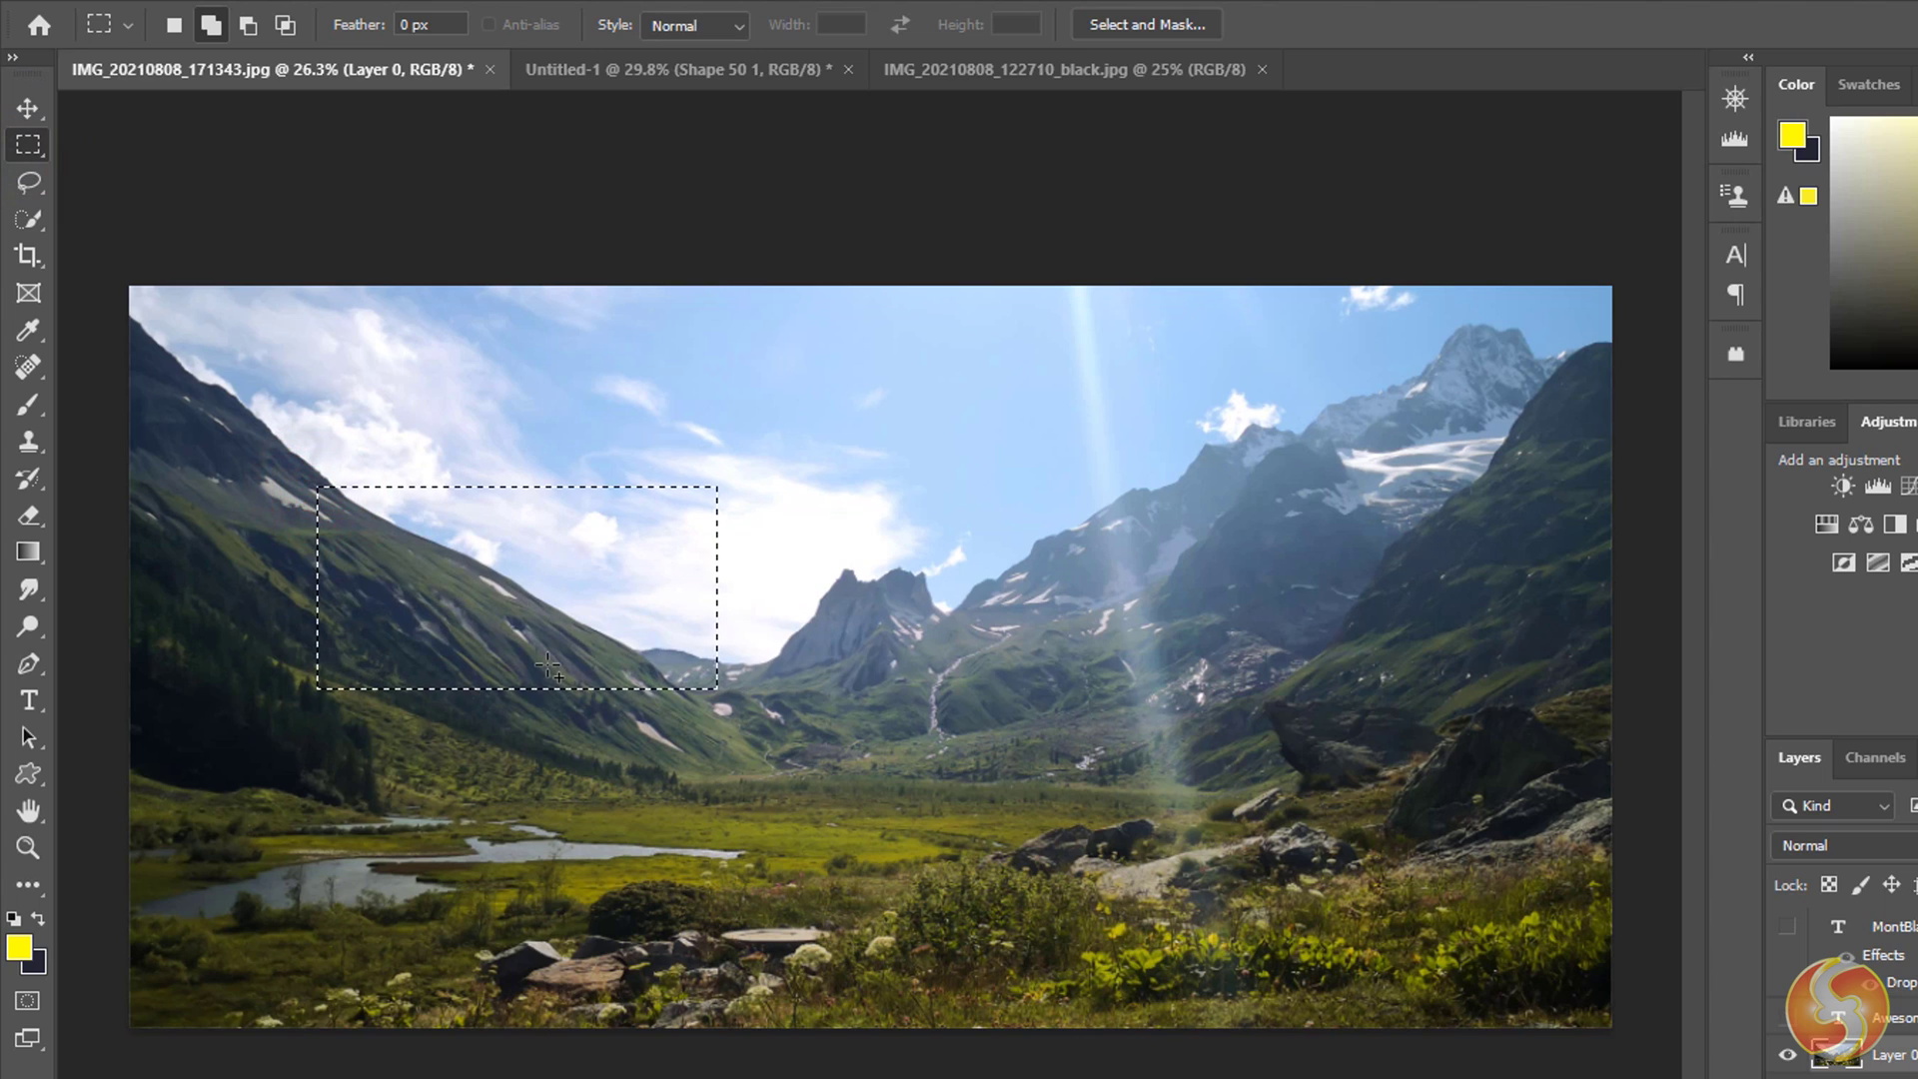
click(30, 150)
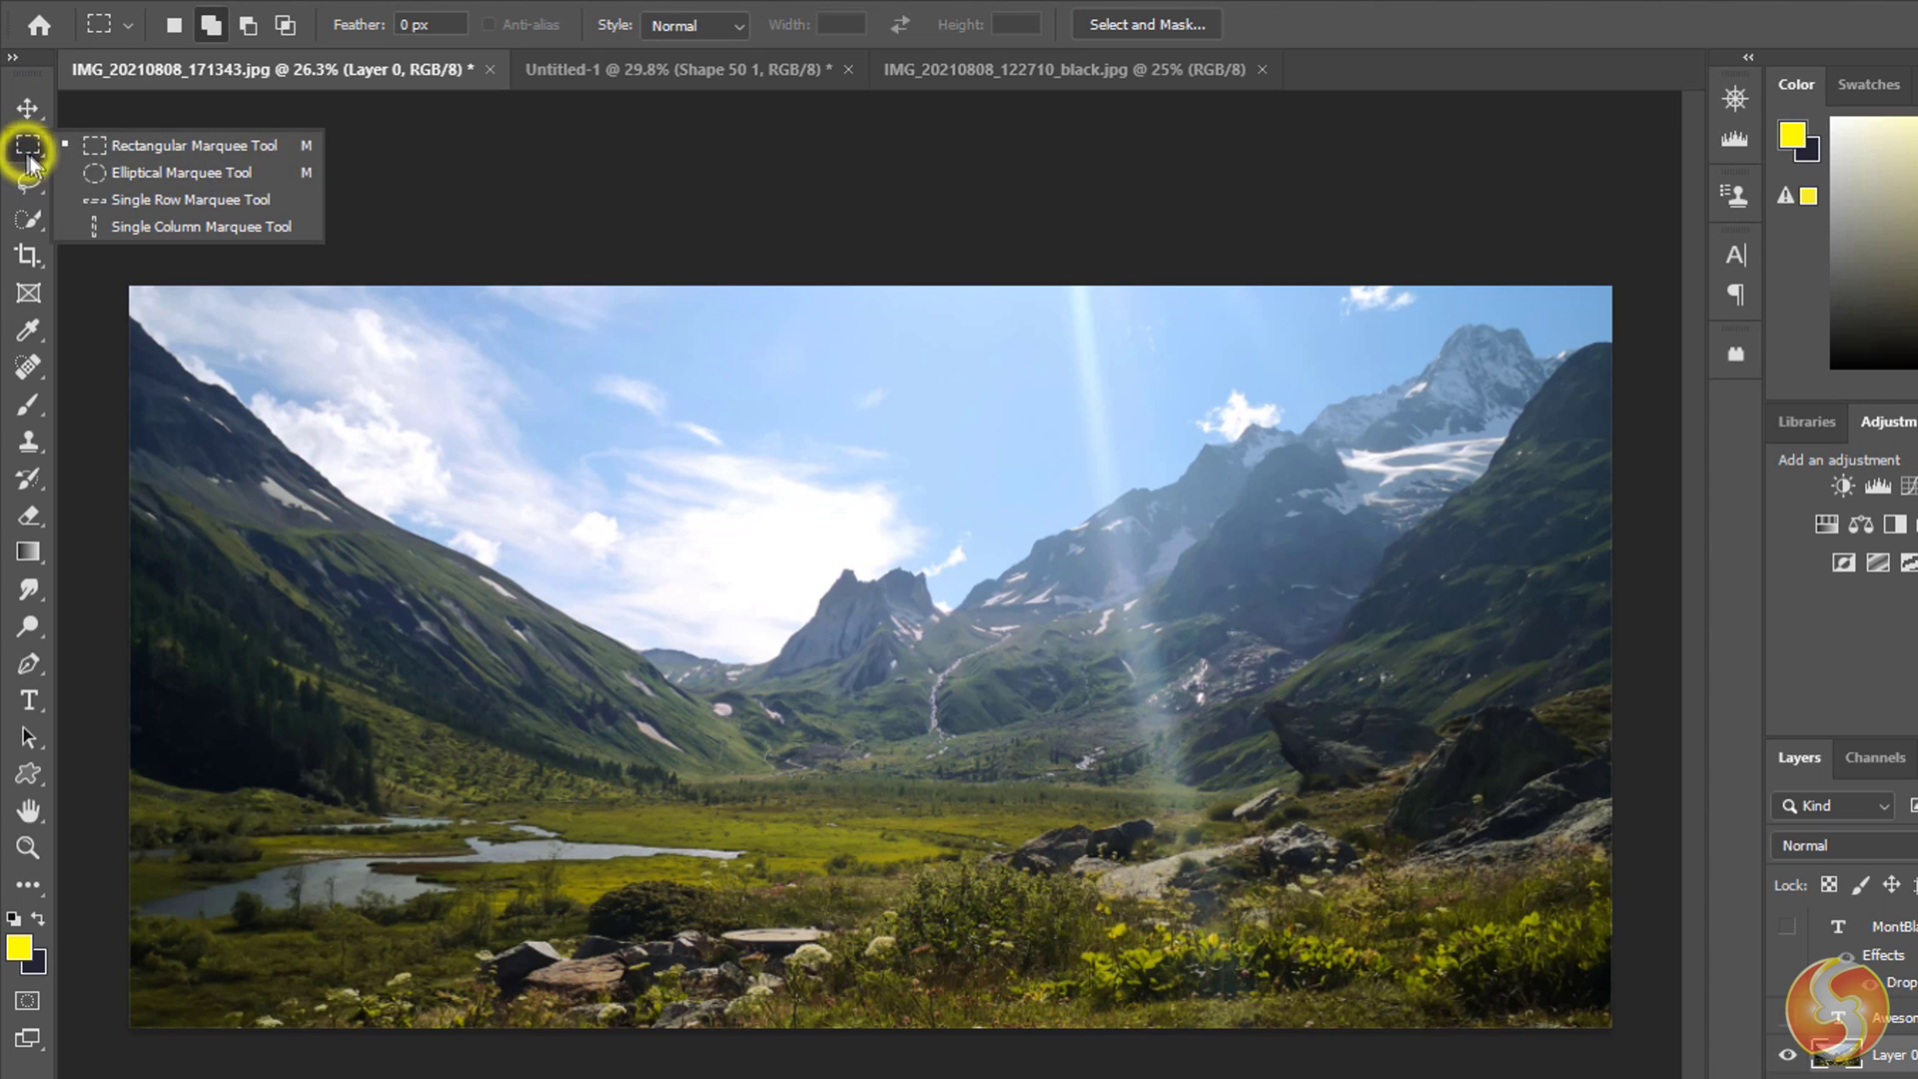
click(118, 170)
drag(467, 711, 890, 449)
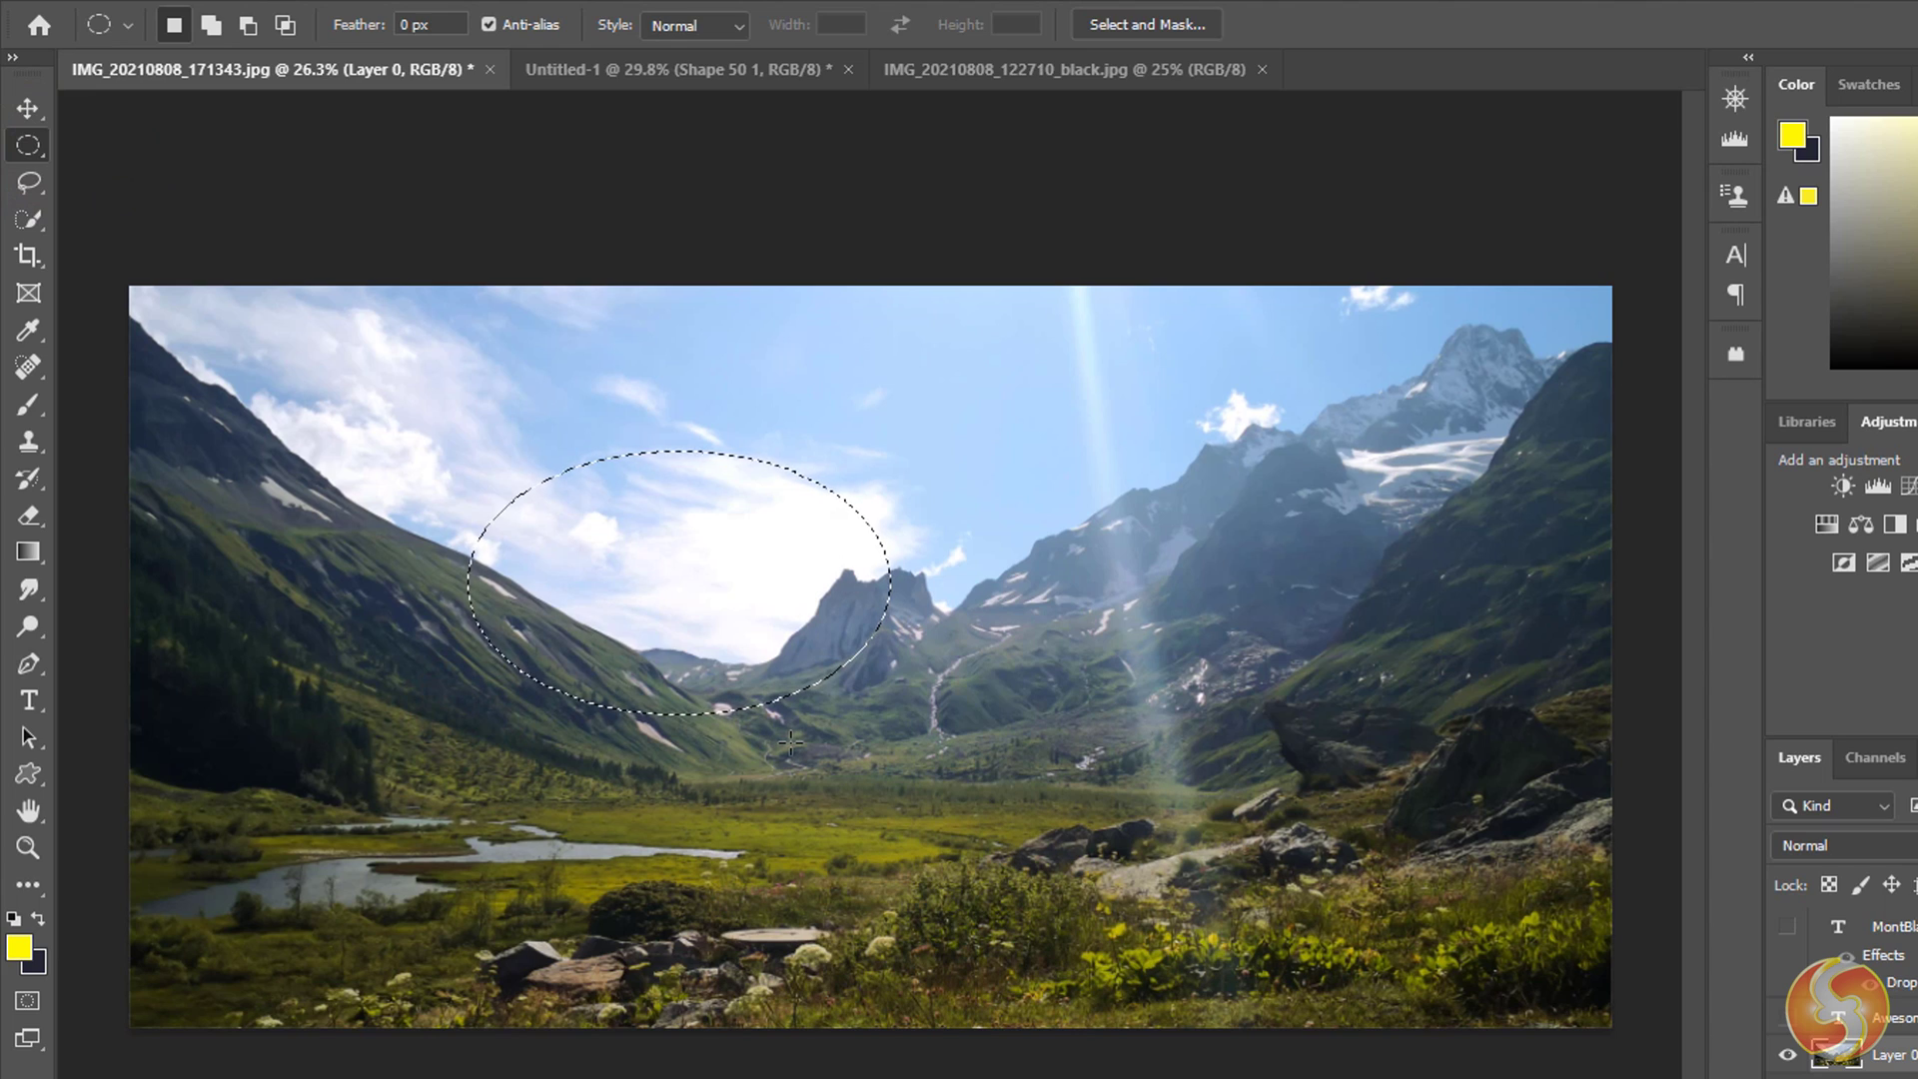
click(38, 181)
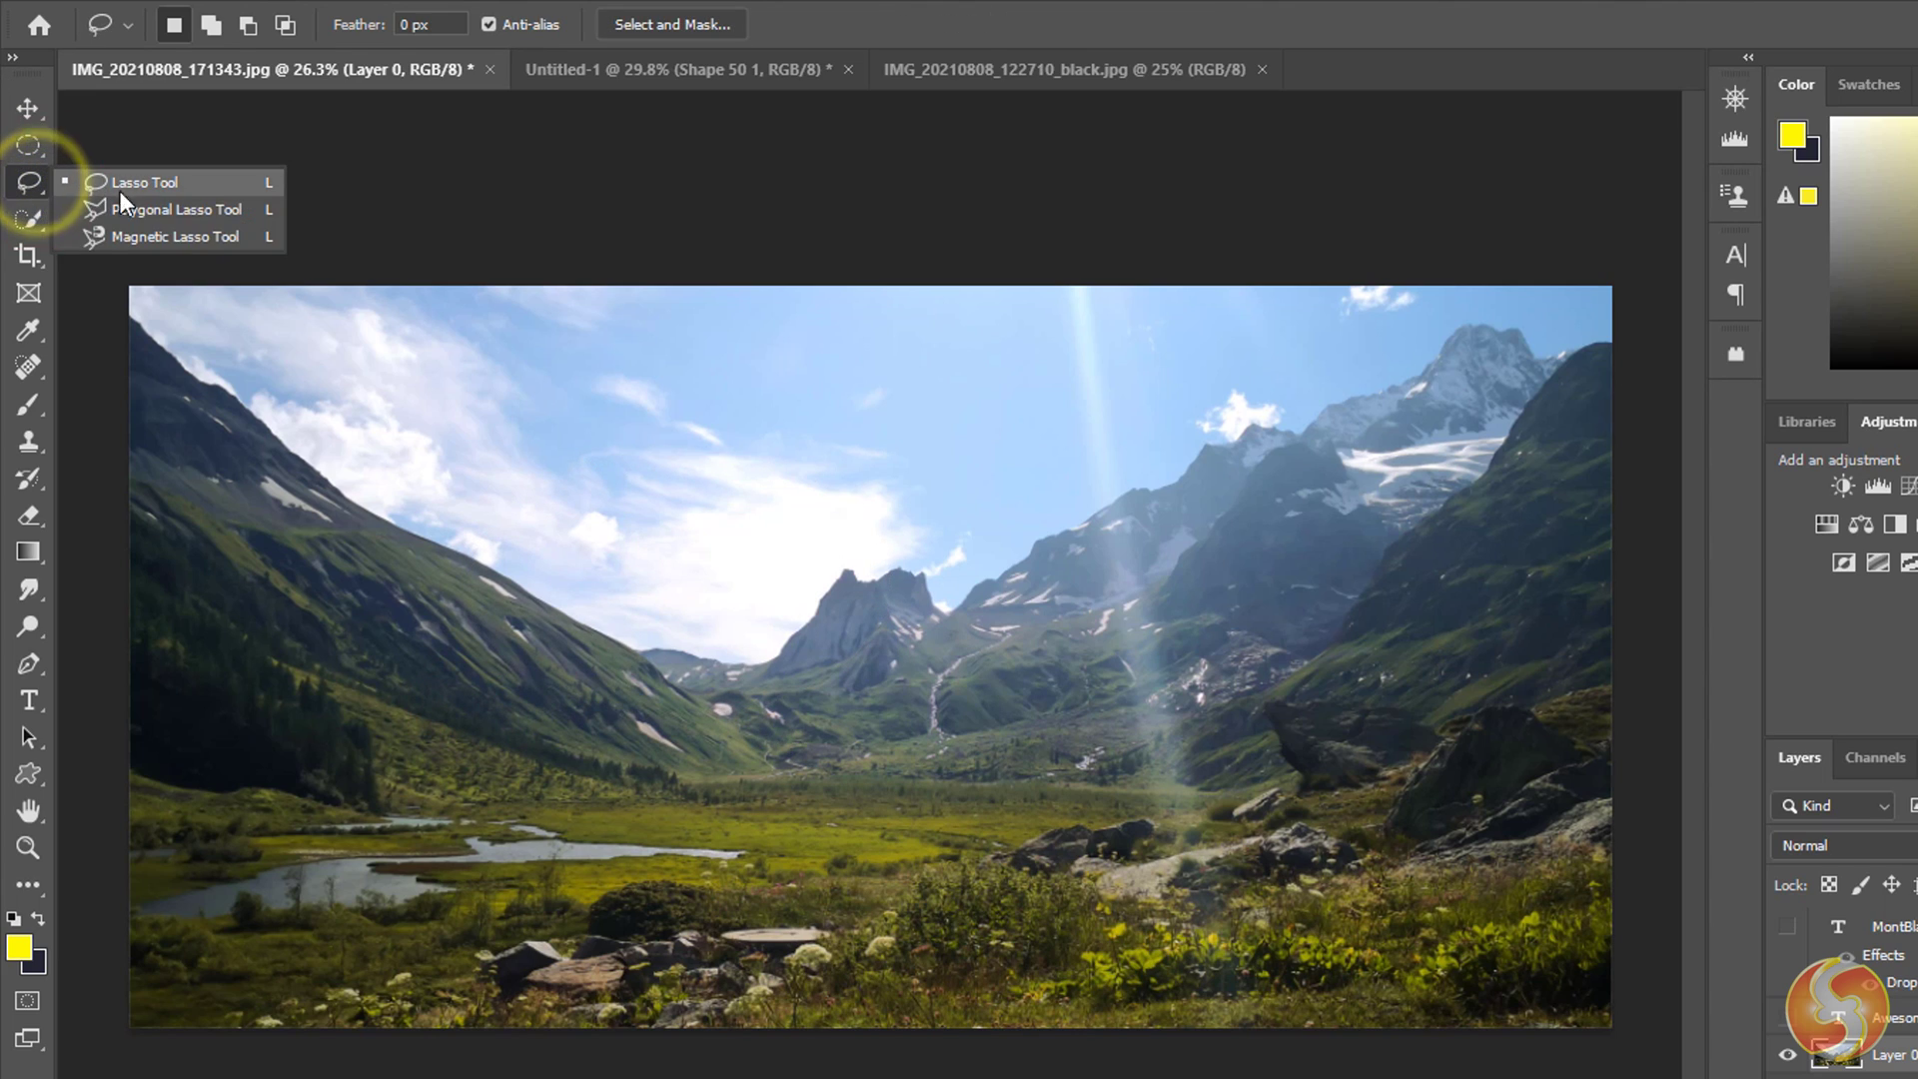
click(160, 184)
mouse_move(477, 459)
mouse_down()
mouse_move(400, 687)
mouse_move(732, 505)
mouse_up()
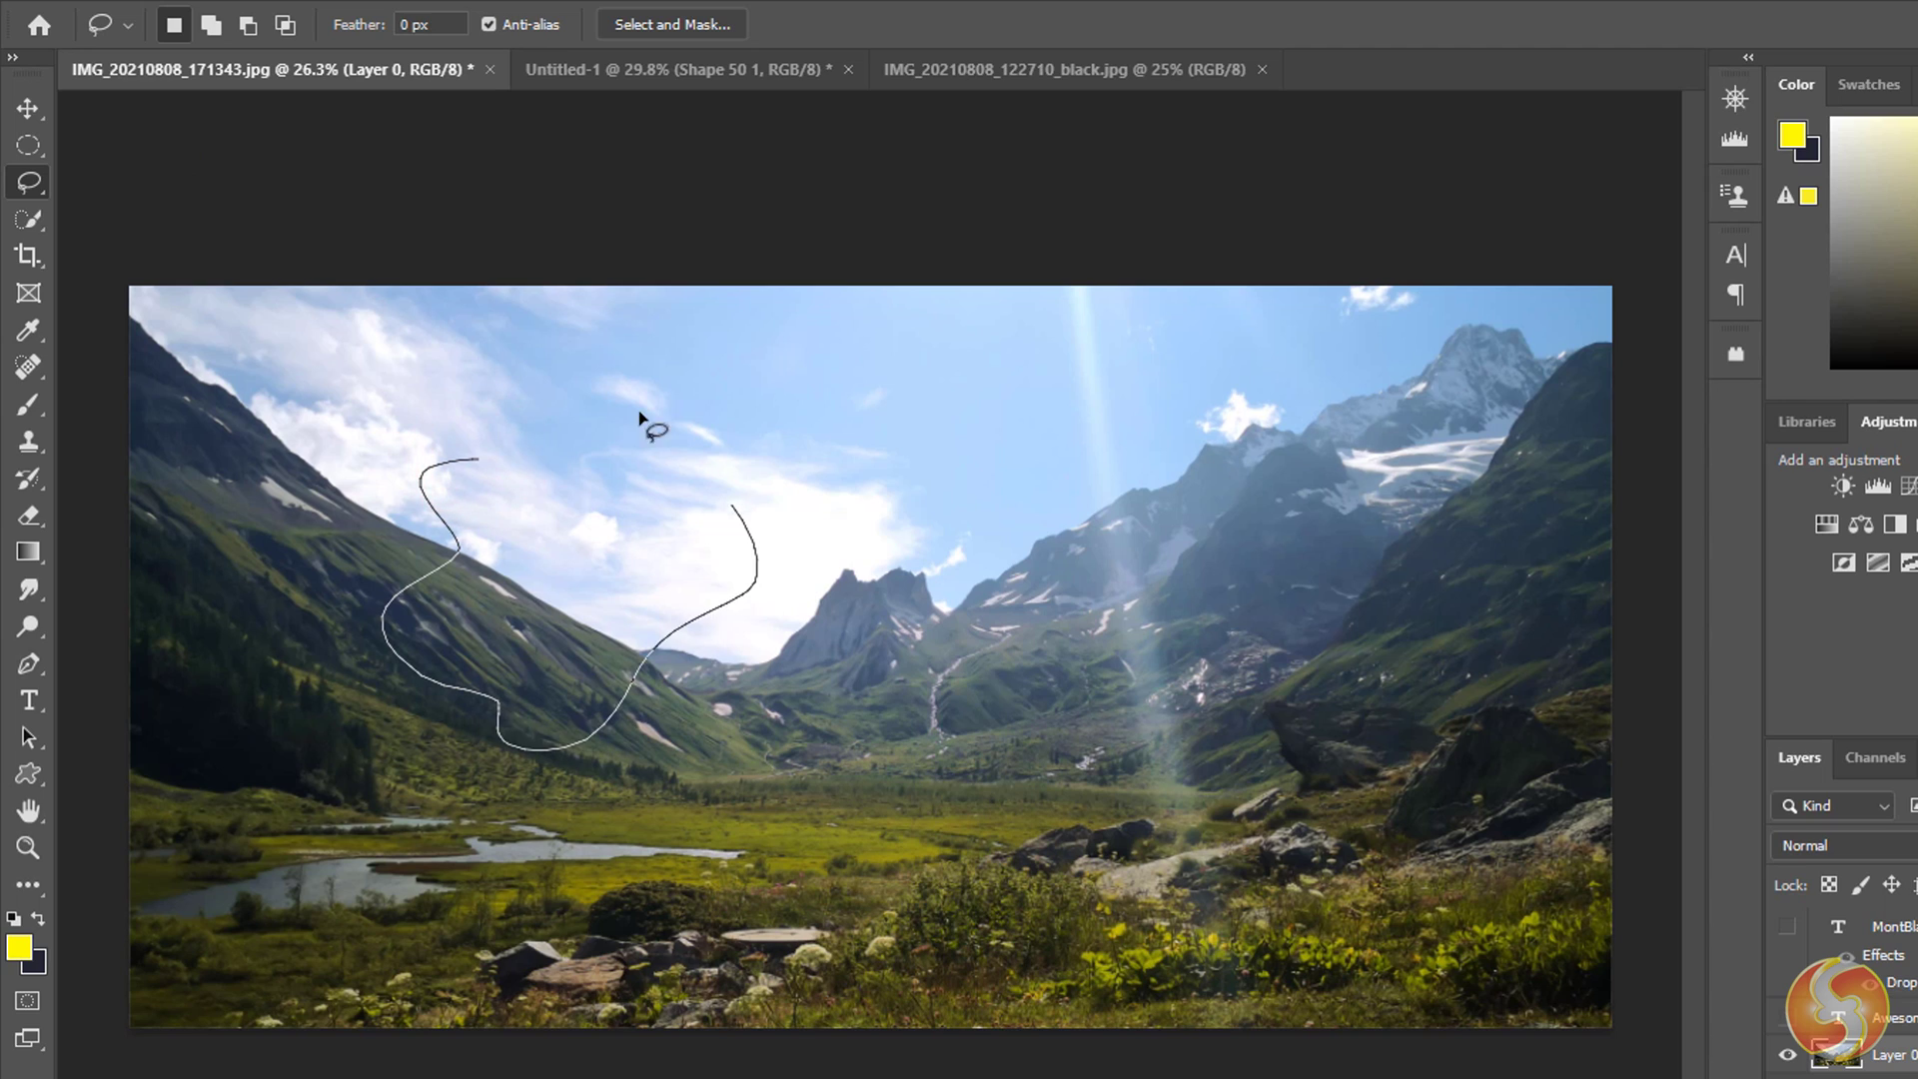
drag(503, 458, 504, 460)
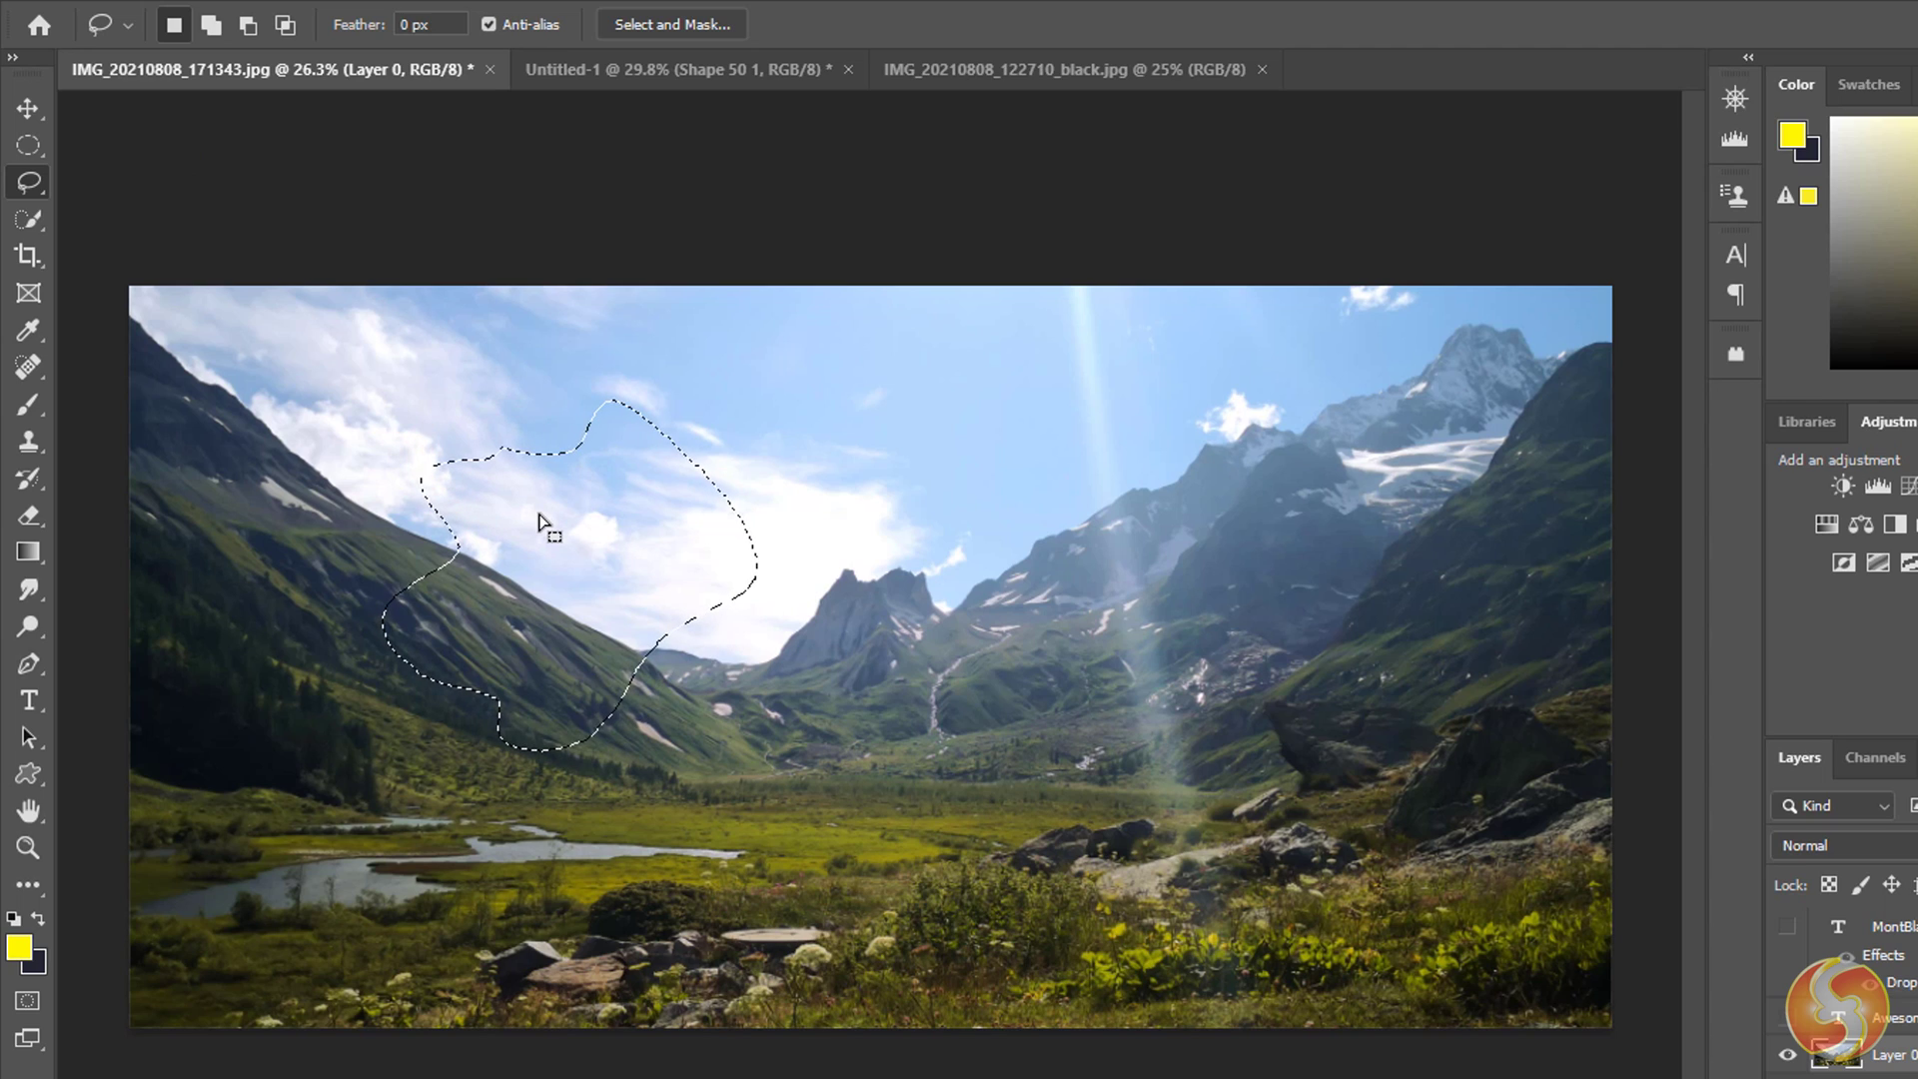
click(539, 522)
click(28, 182)
click(160, 213)
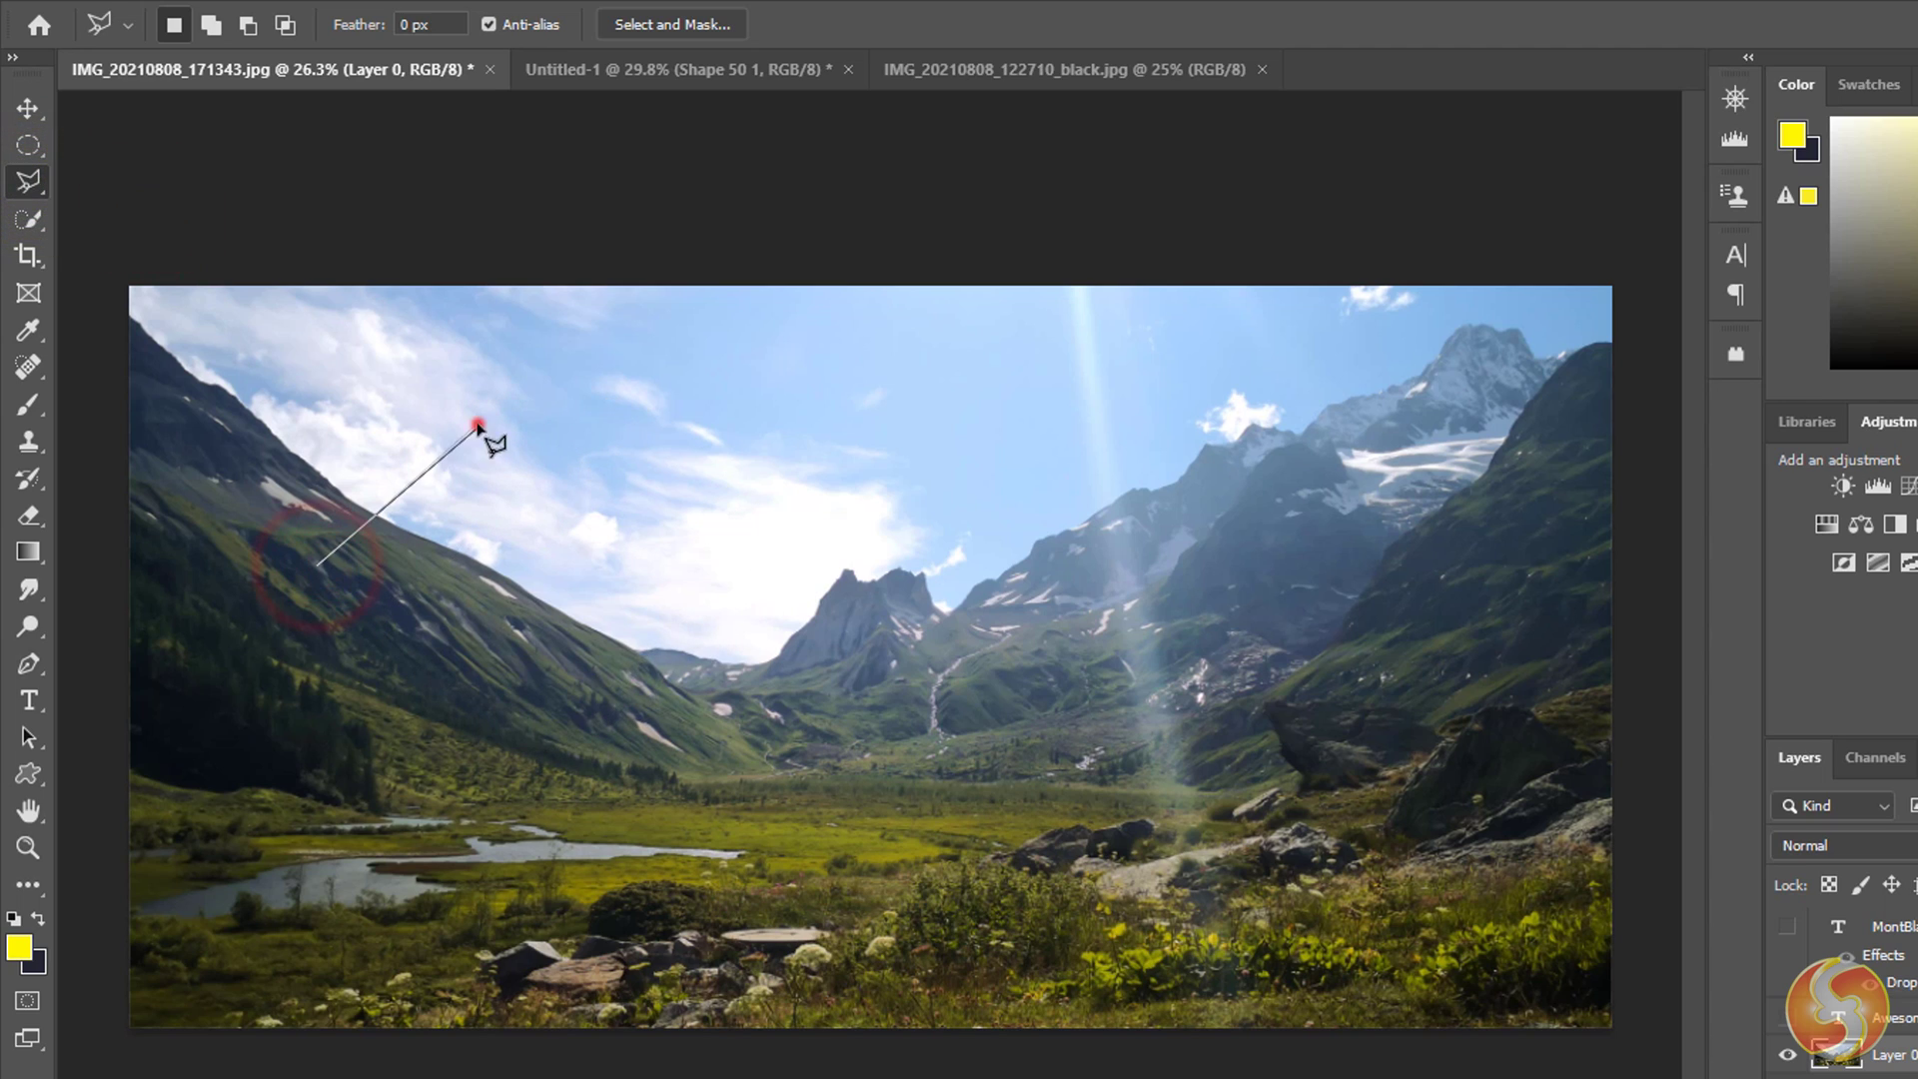
click(477, 426)
click(796, 578)
click(318, 564)
key(ctrl+d)
click(28, 182)
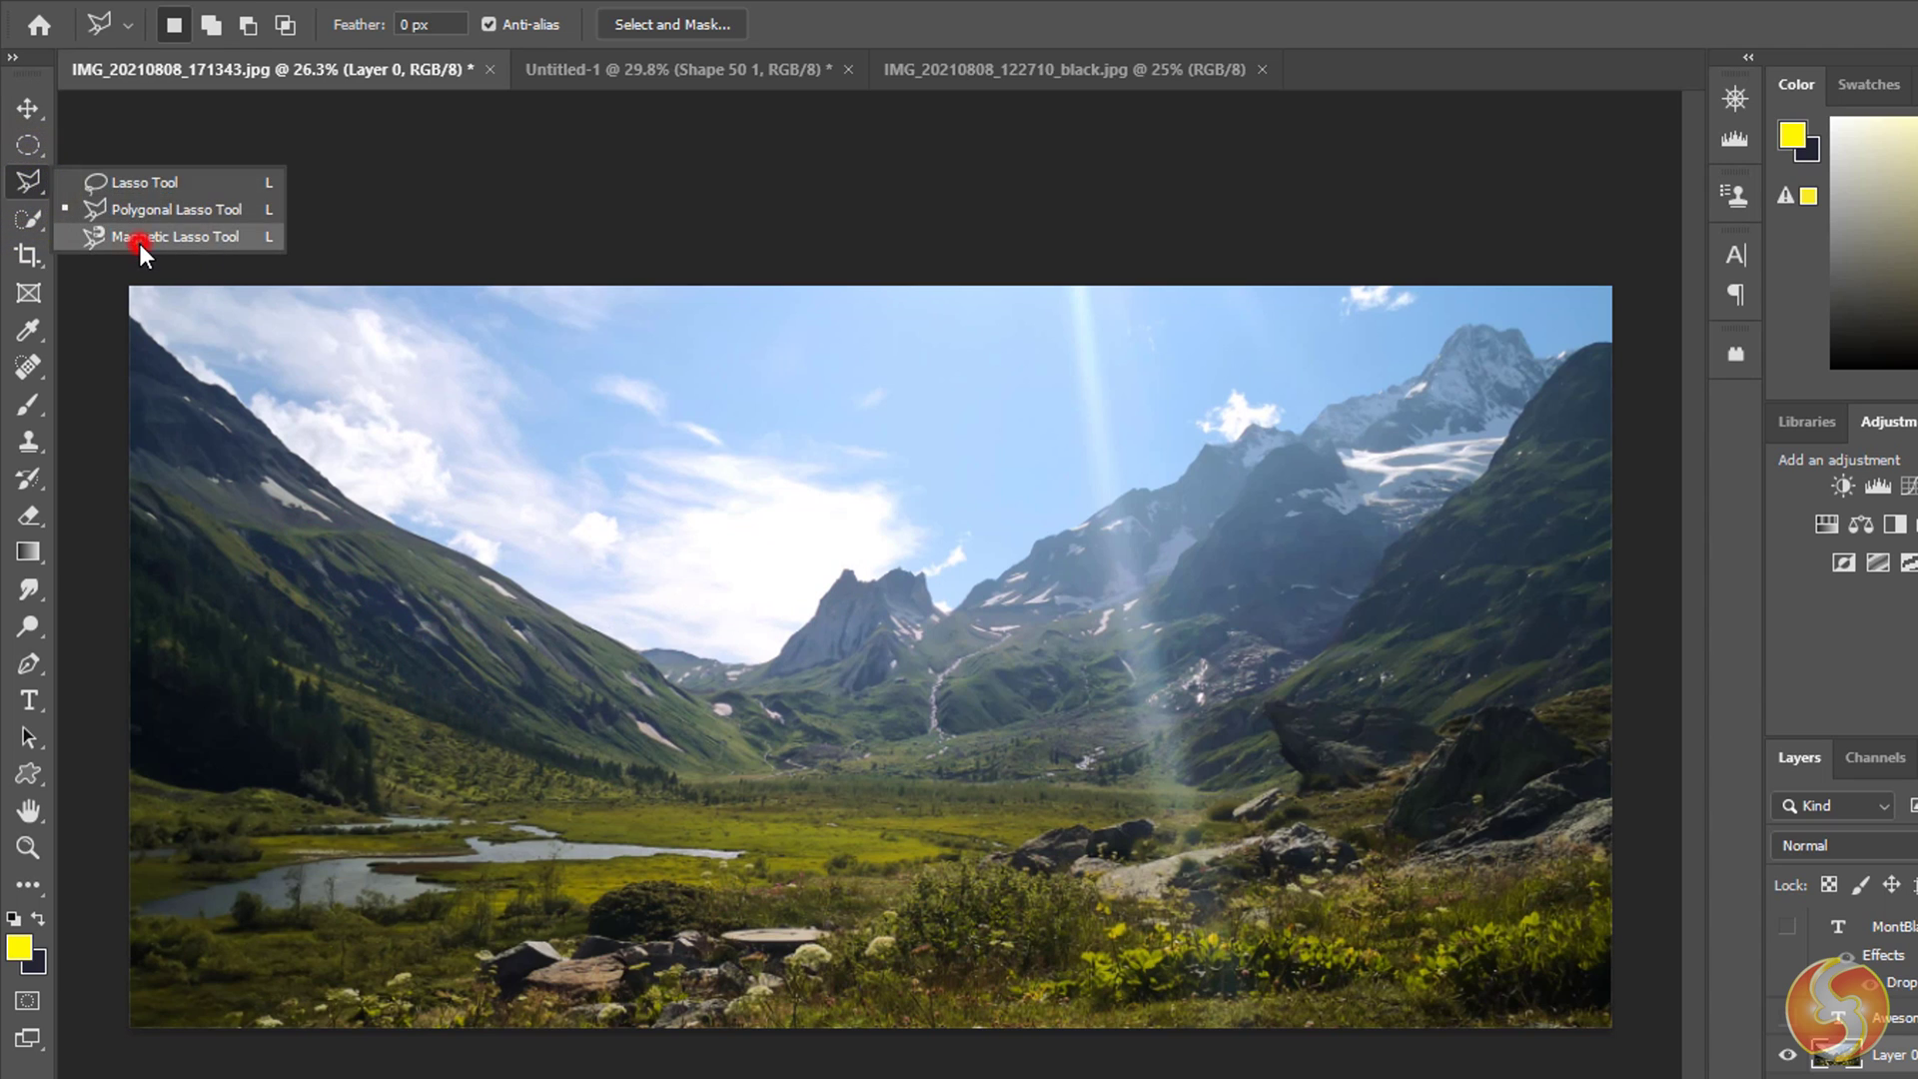
click(141, 240)
click(216, 381)
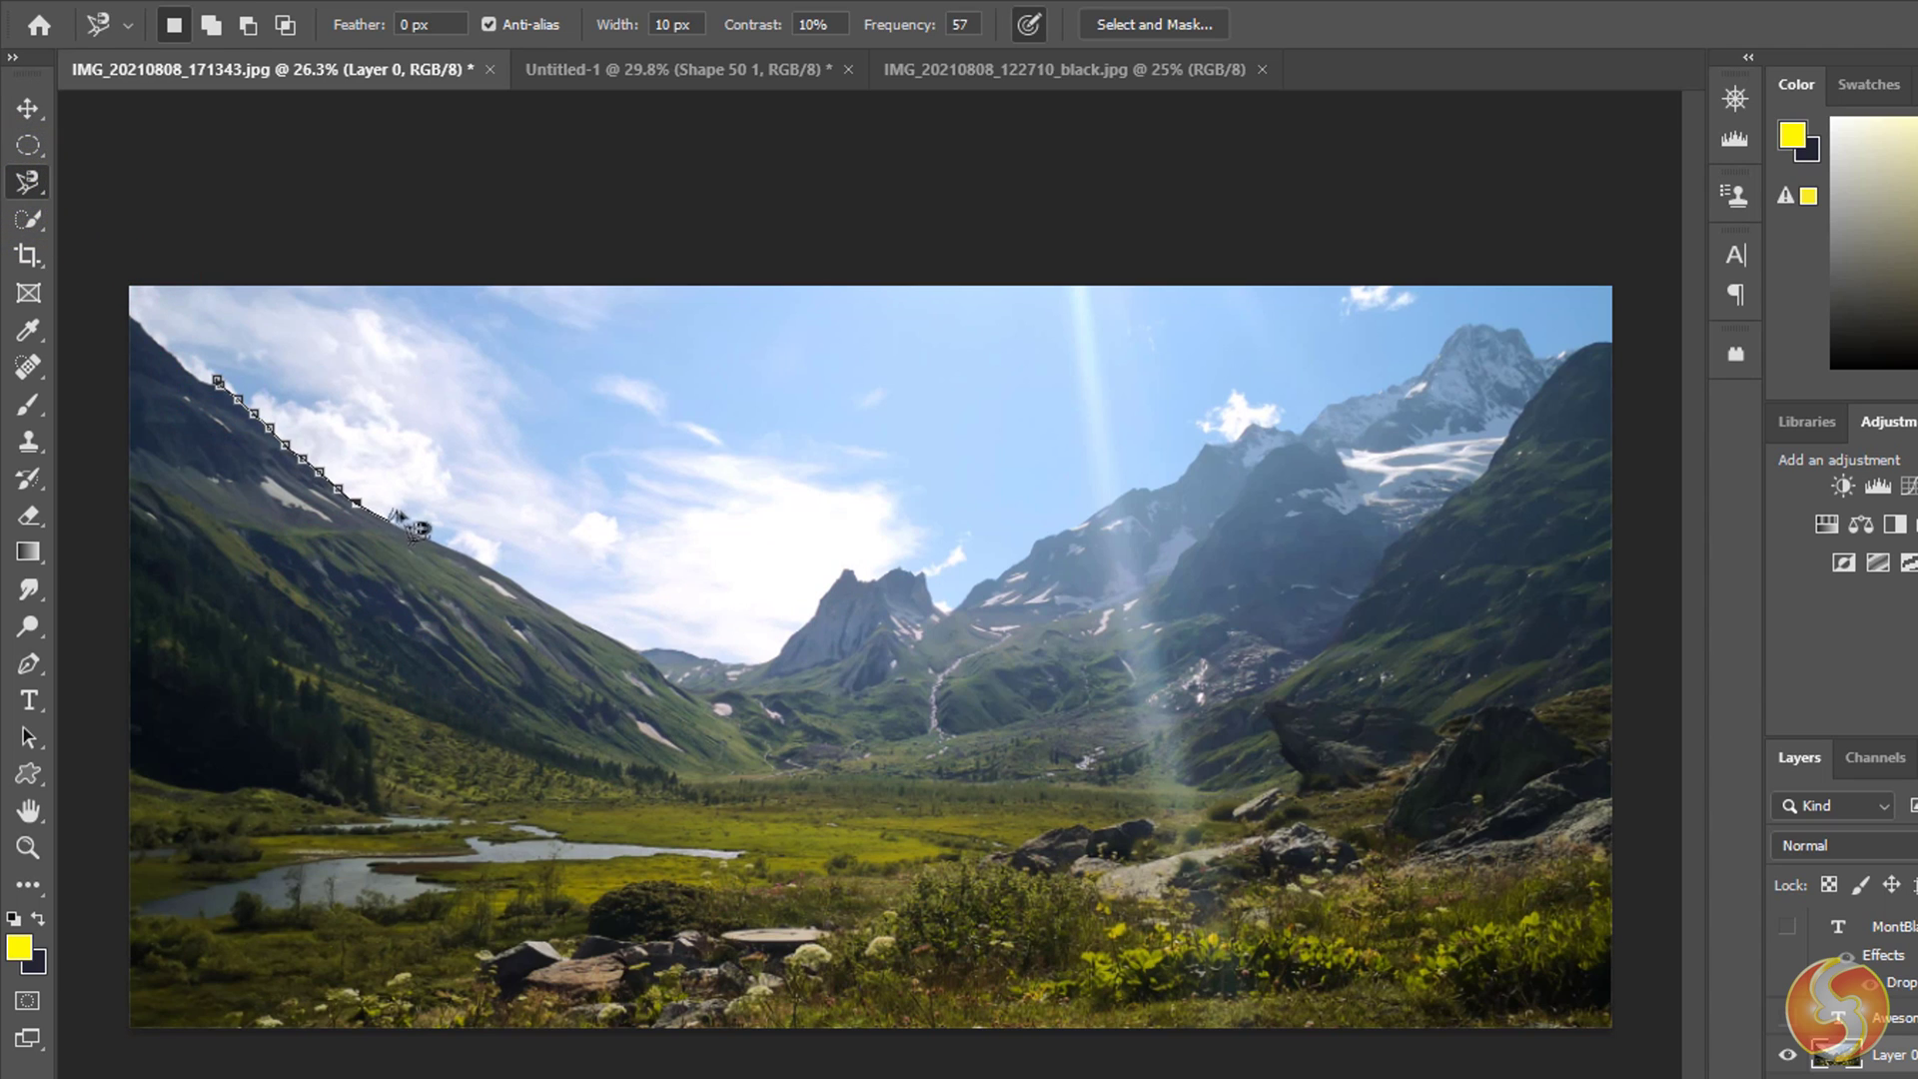
click(28, 219)
click(148, 243)
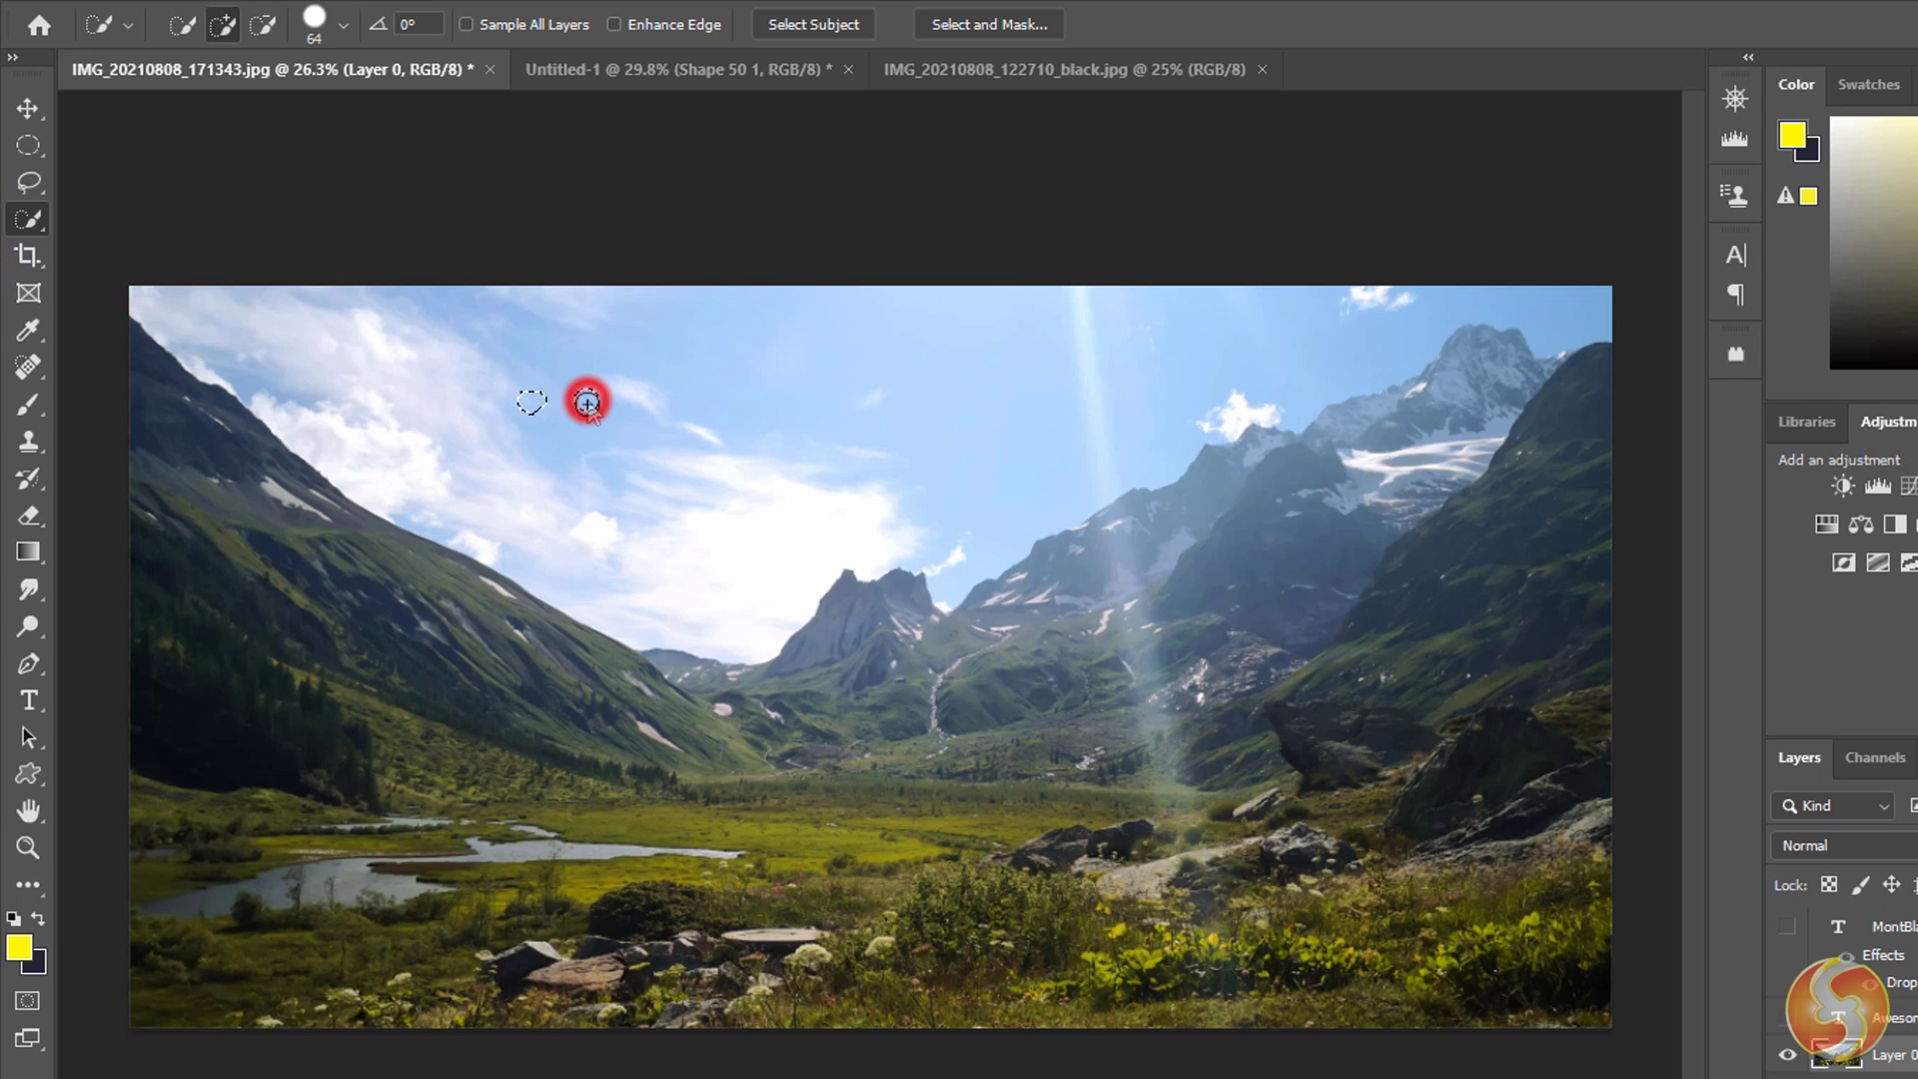
mouse_move(588, 403)
mouse_down()
mouse_move(664, 497)
mouse_move(762, 454)
mouse_up()
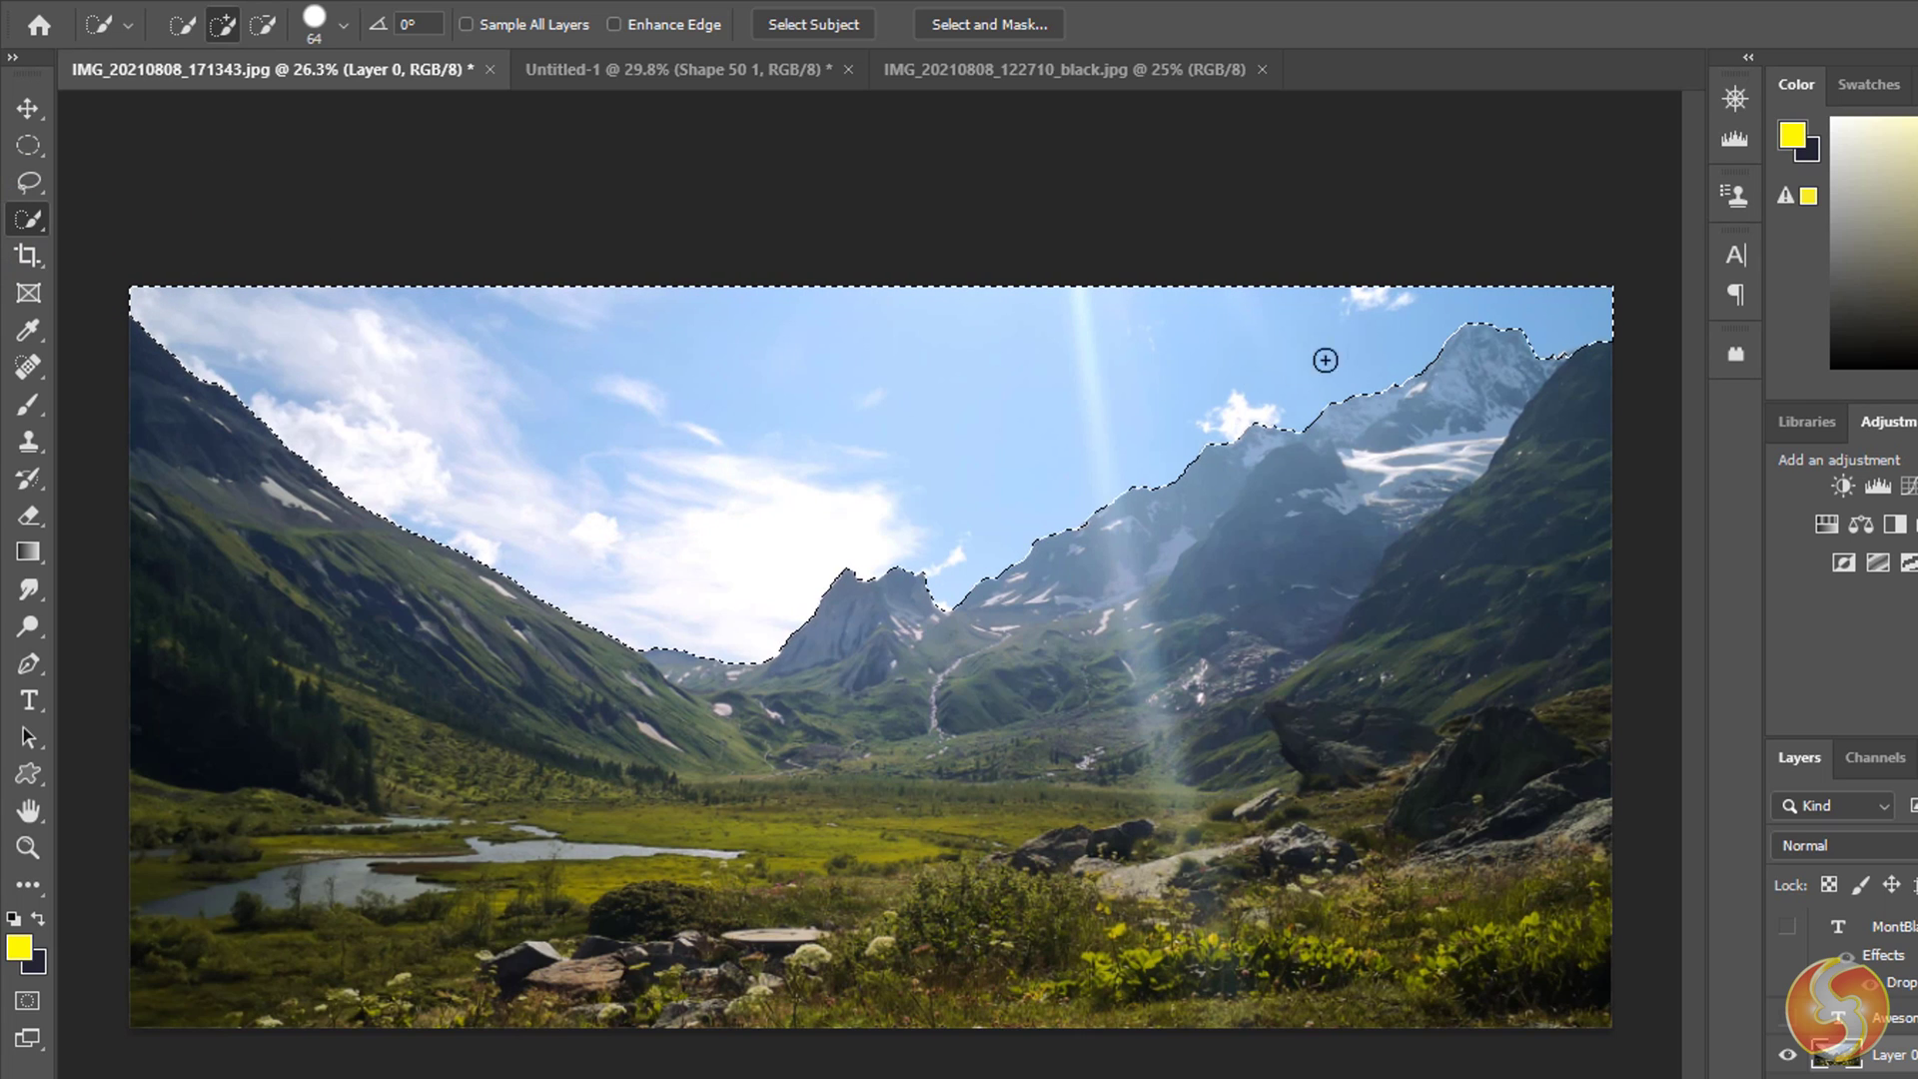
key(ctrl+d)
right_click(31, 222)
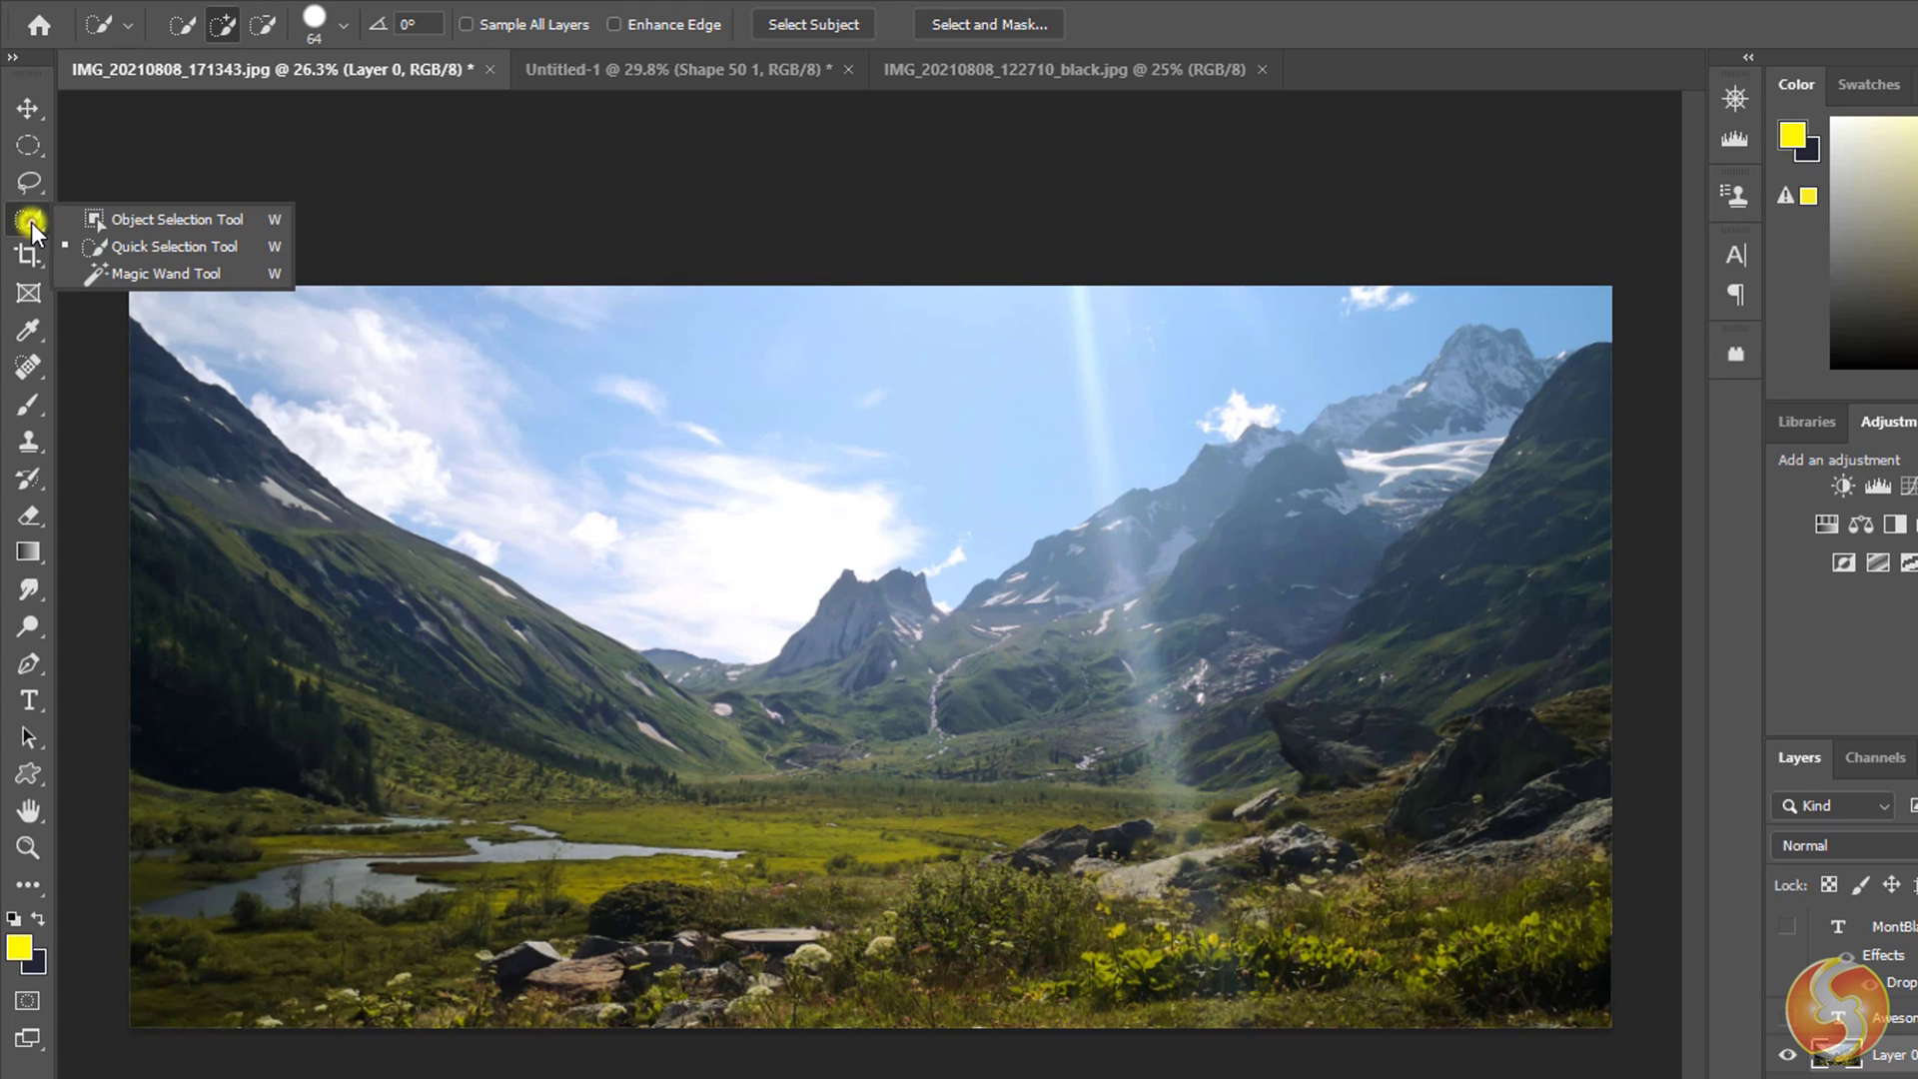
click(124, 218)
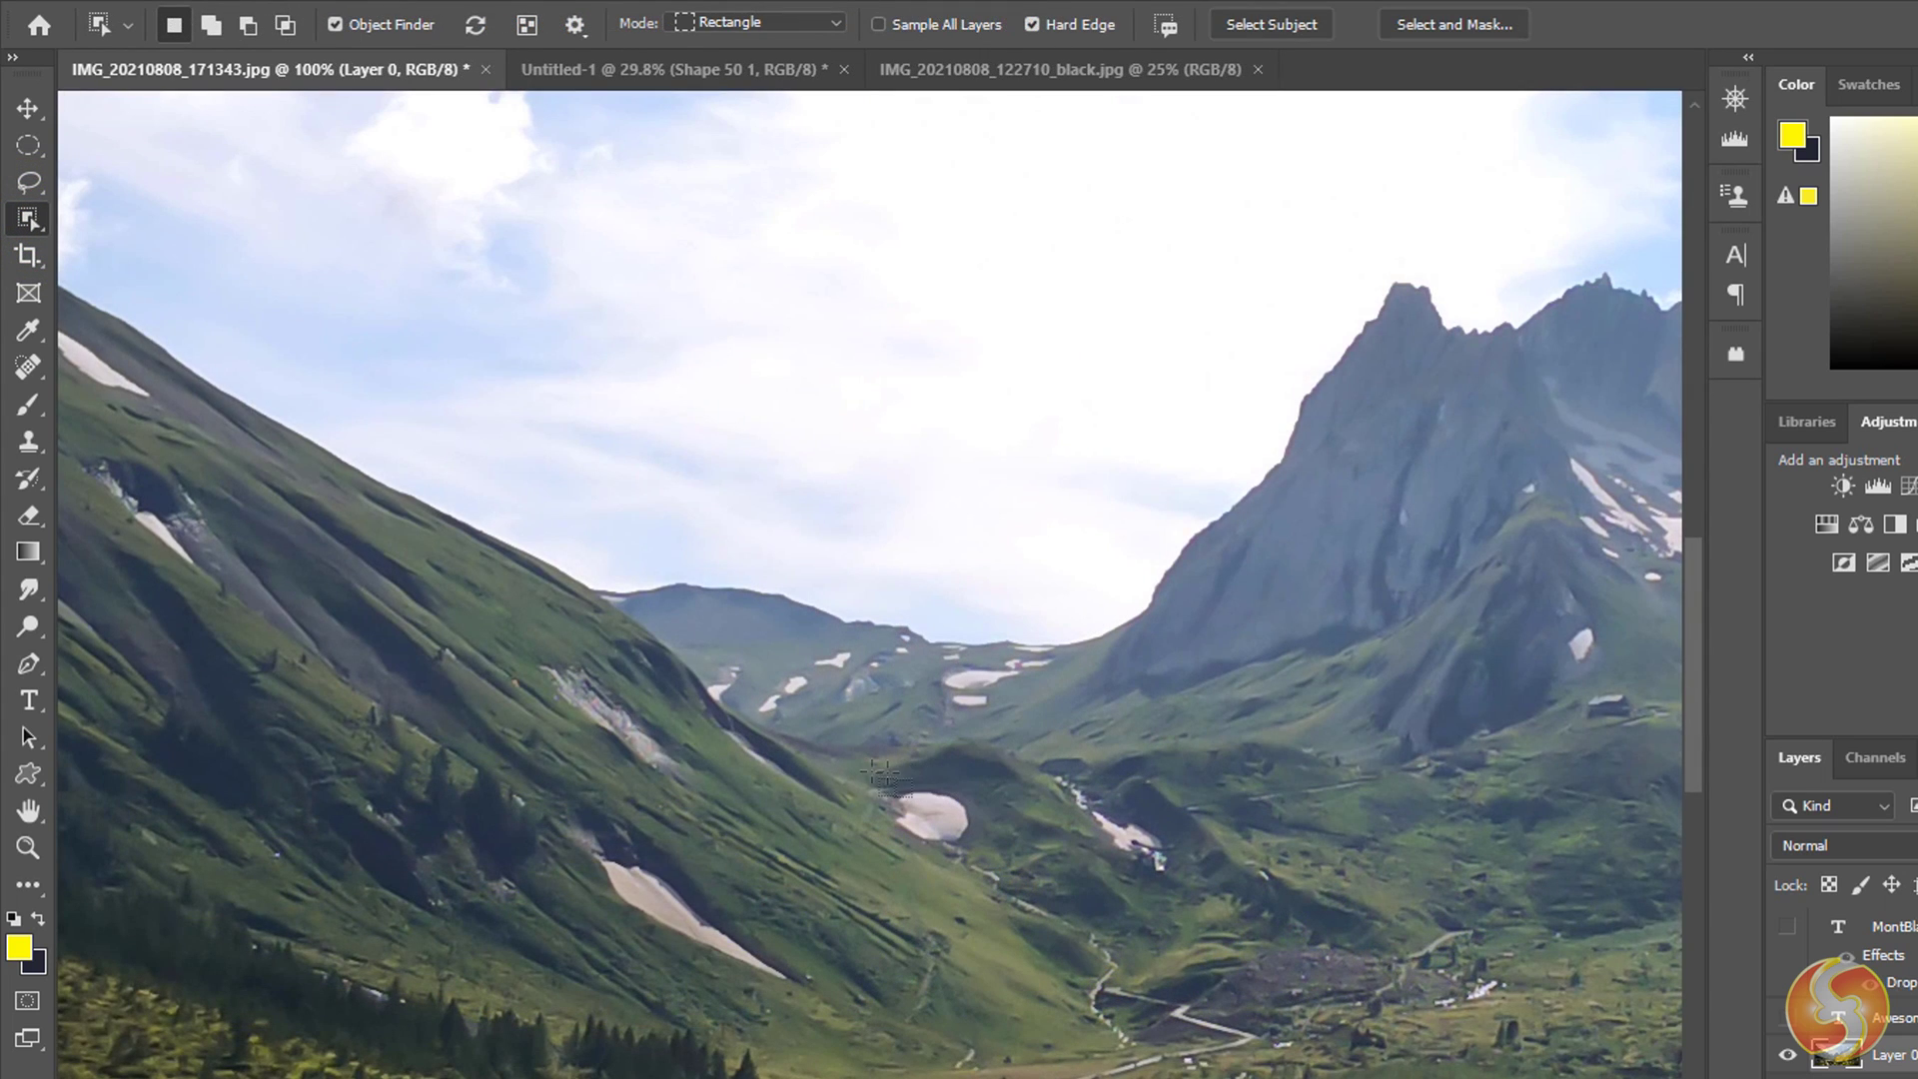
drag(836, 758, 1024, 892)
drag(569, 824, 817, 1014)
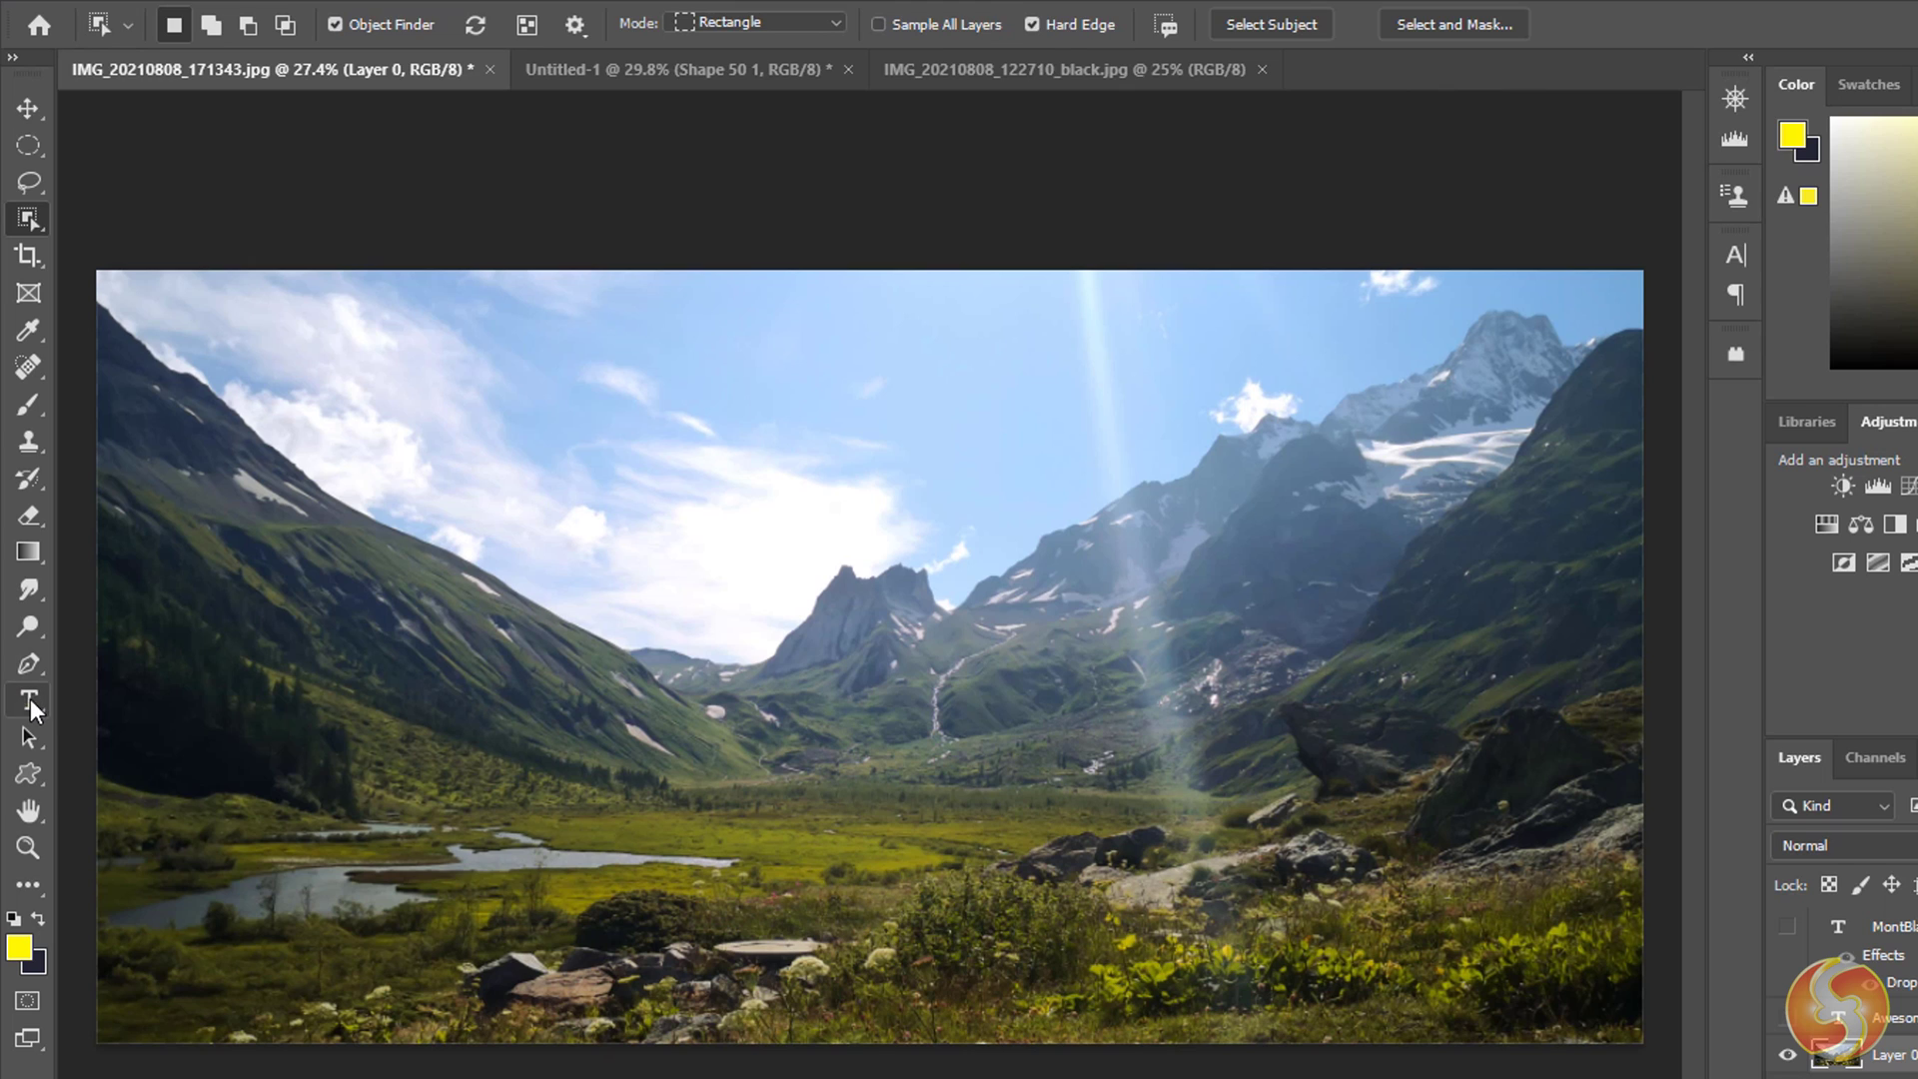
click(33, 709)
click(185, 775)
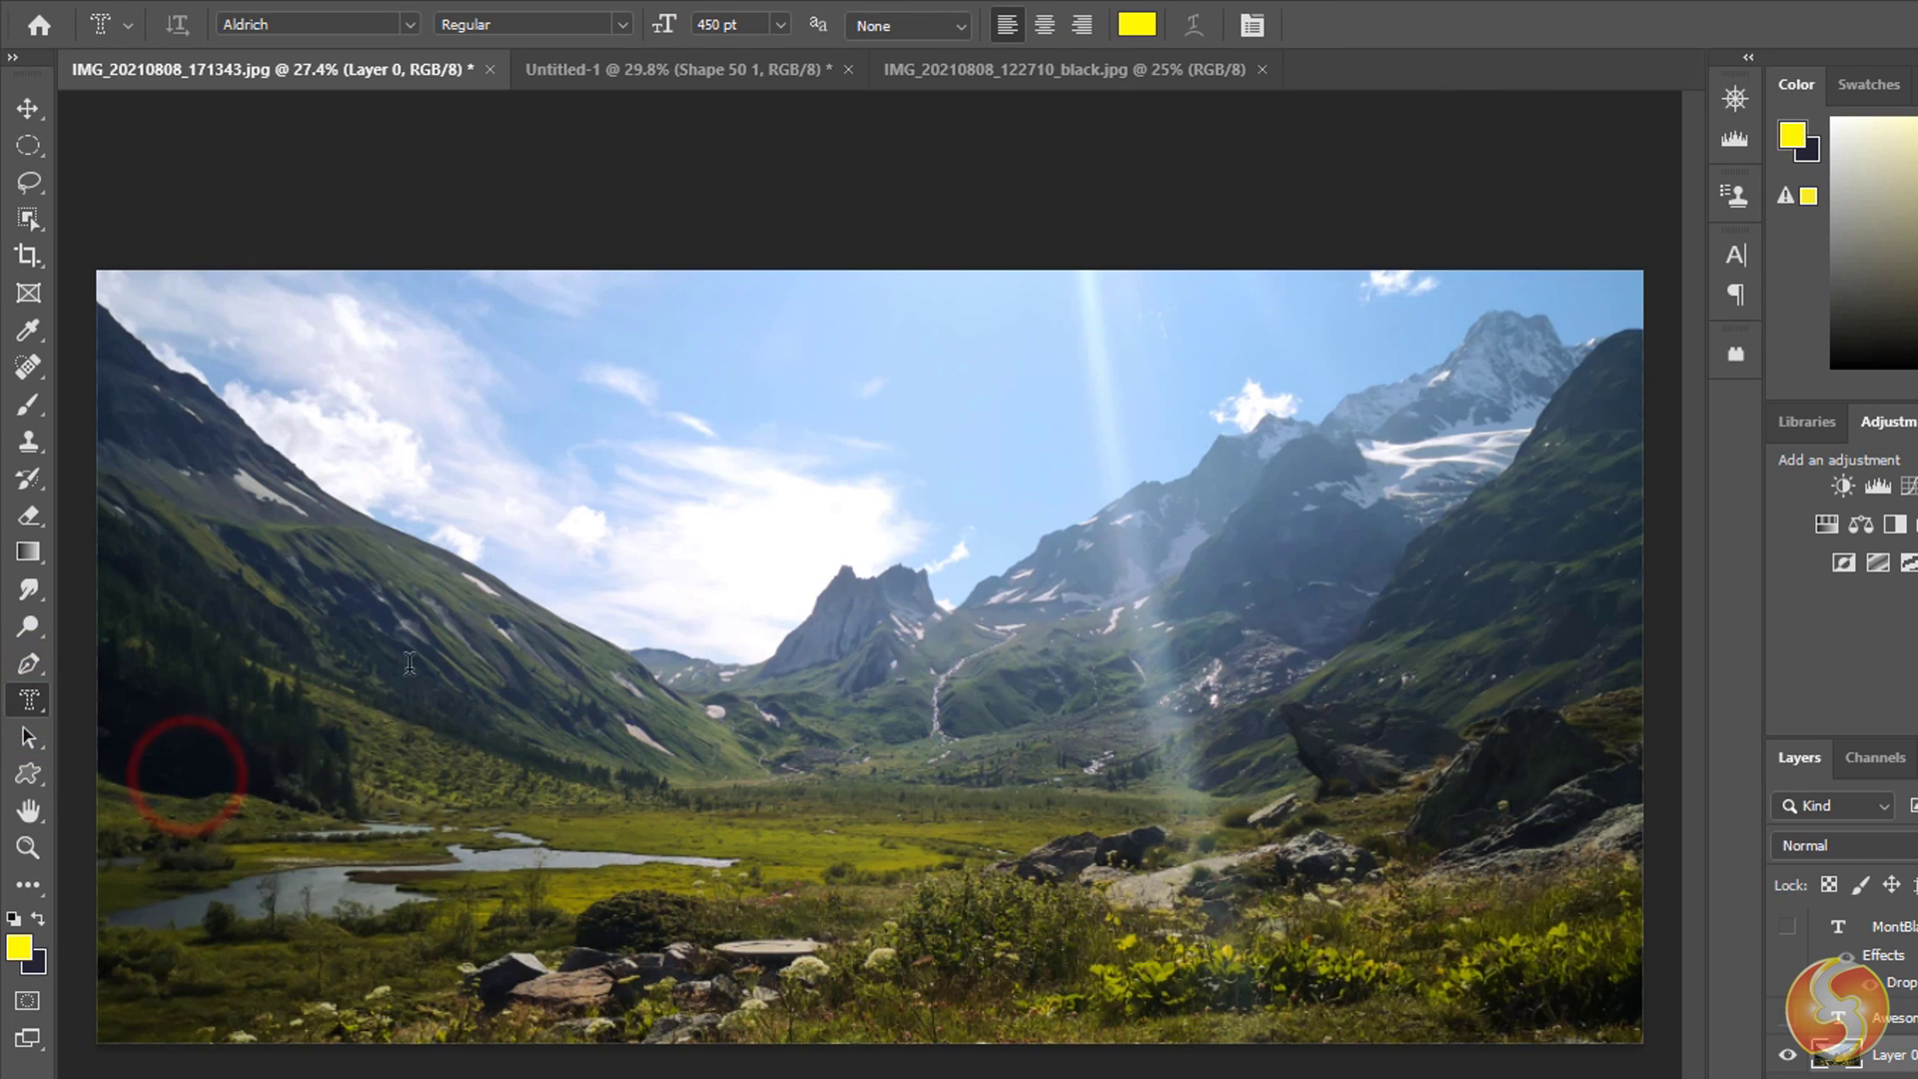
drag(373, 596, 1276, 866)
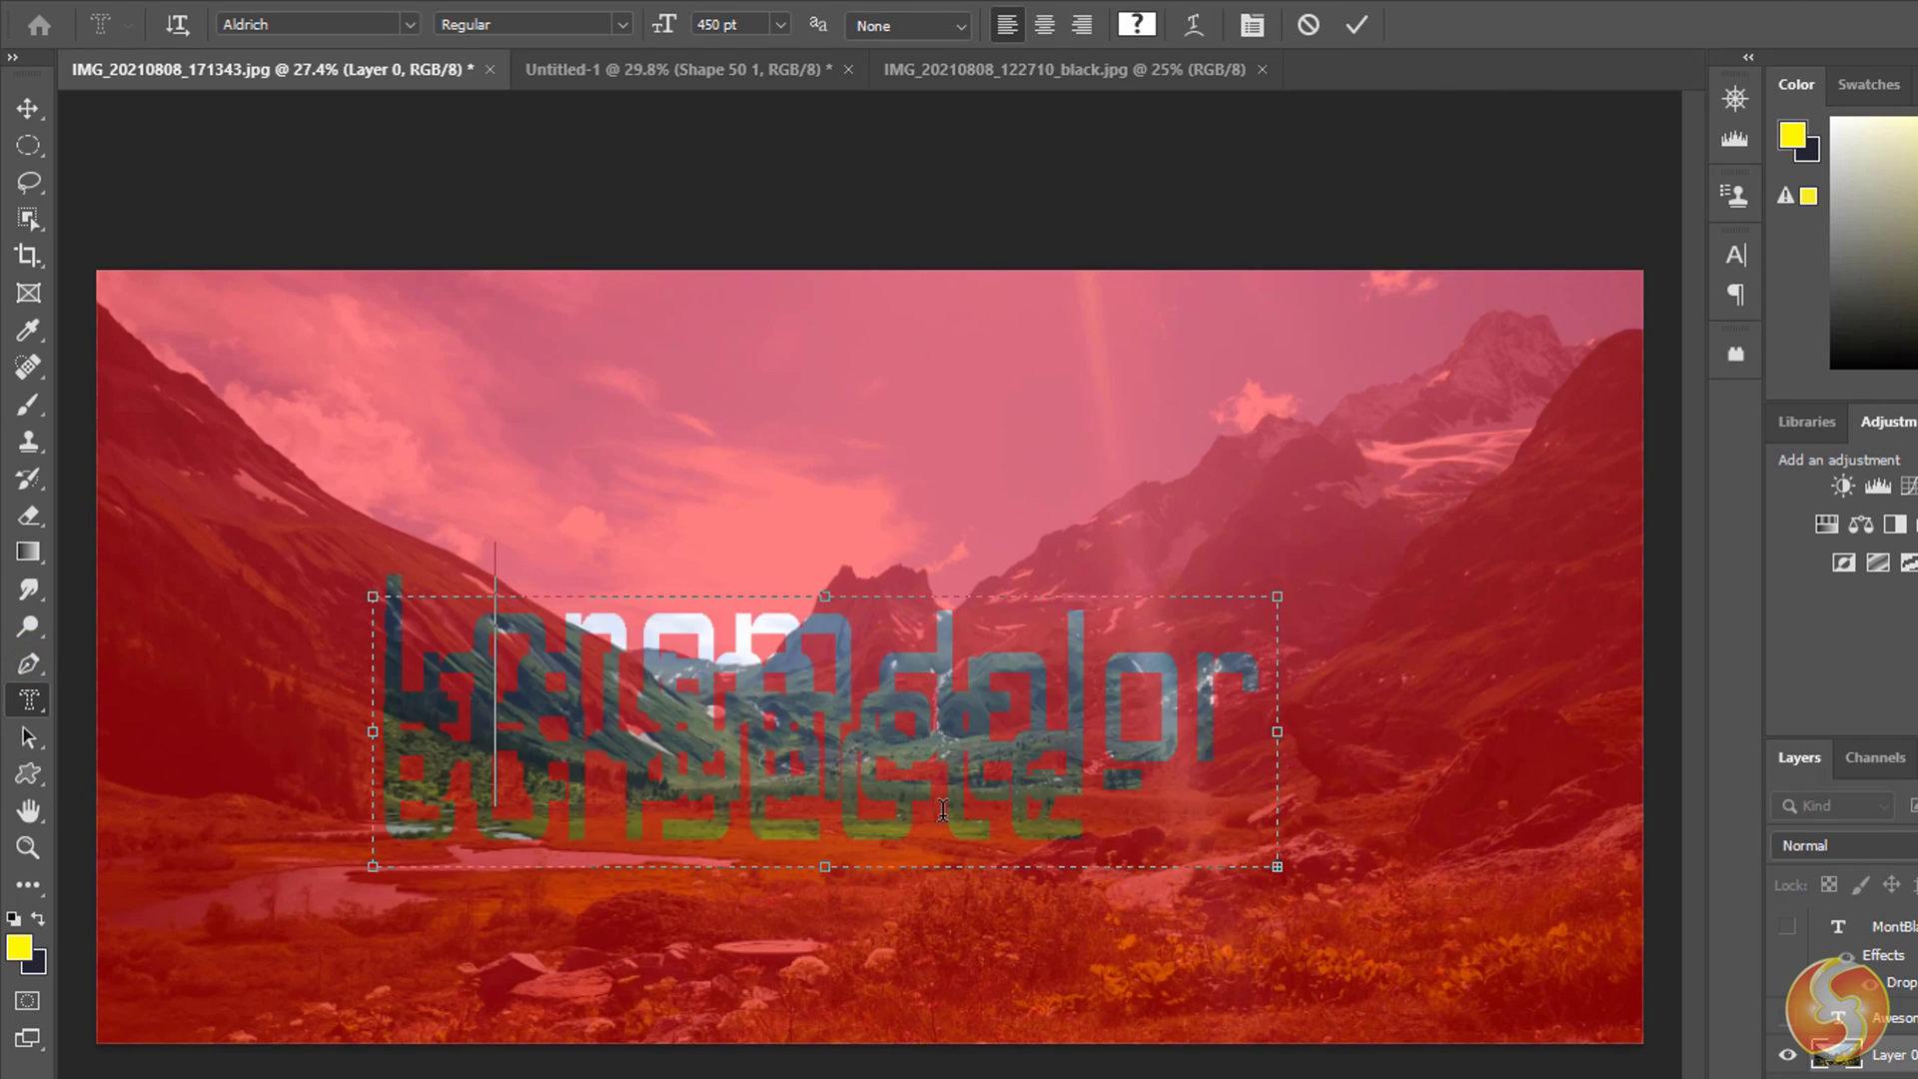
text(Hello)
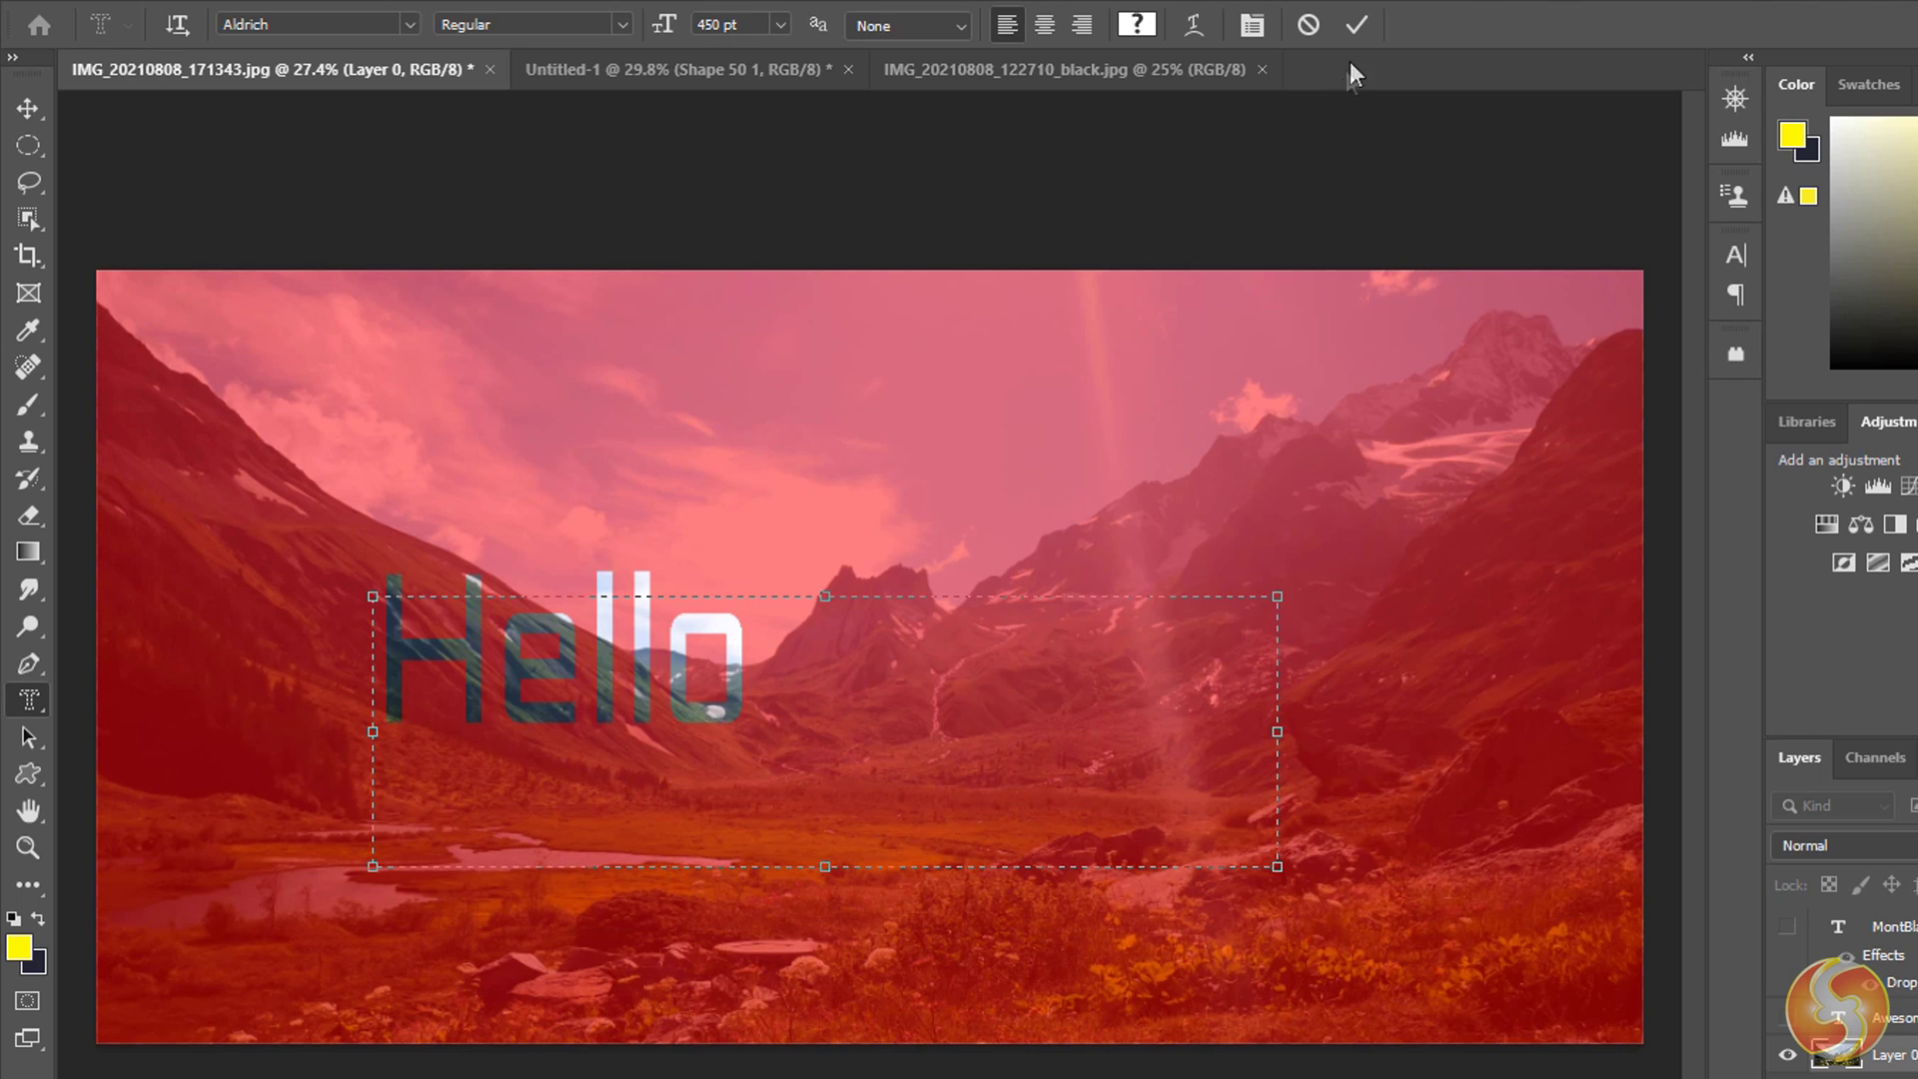
click(1359, 30)
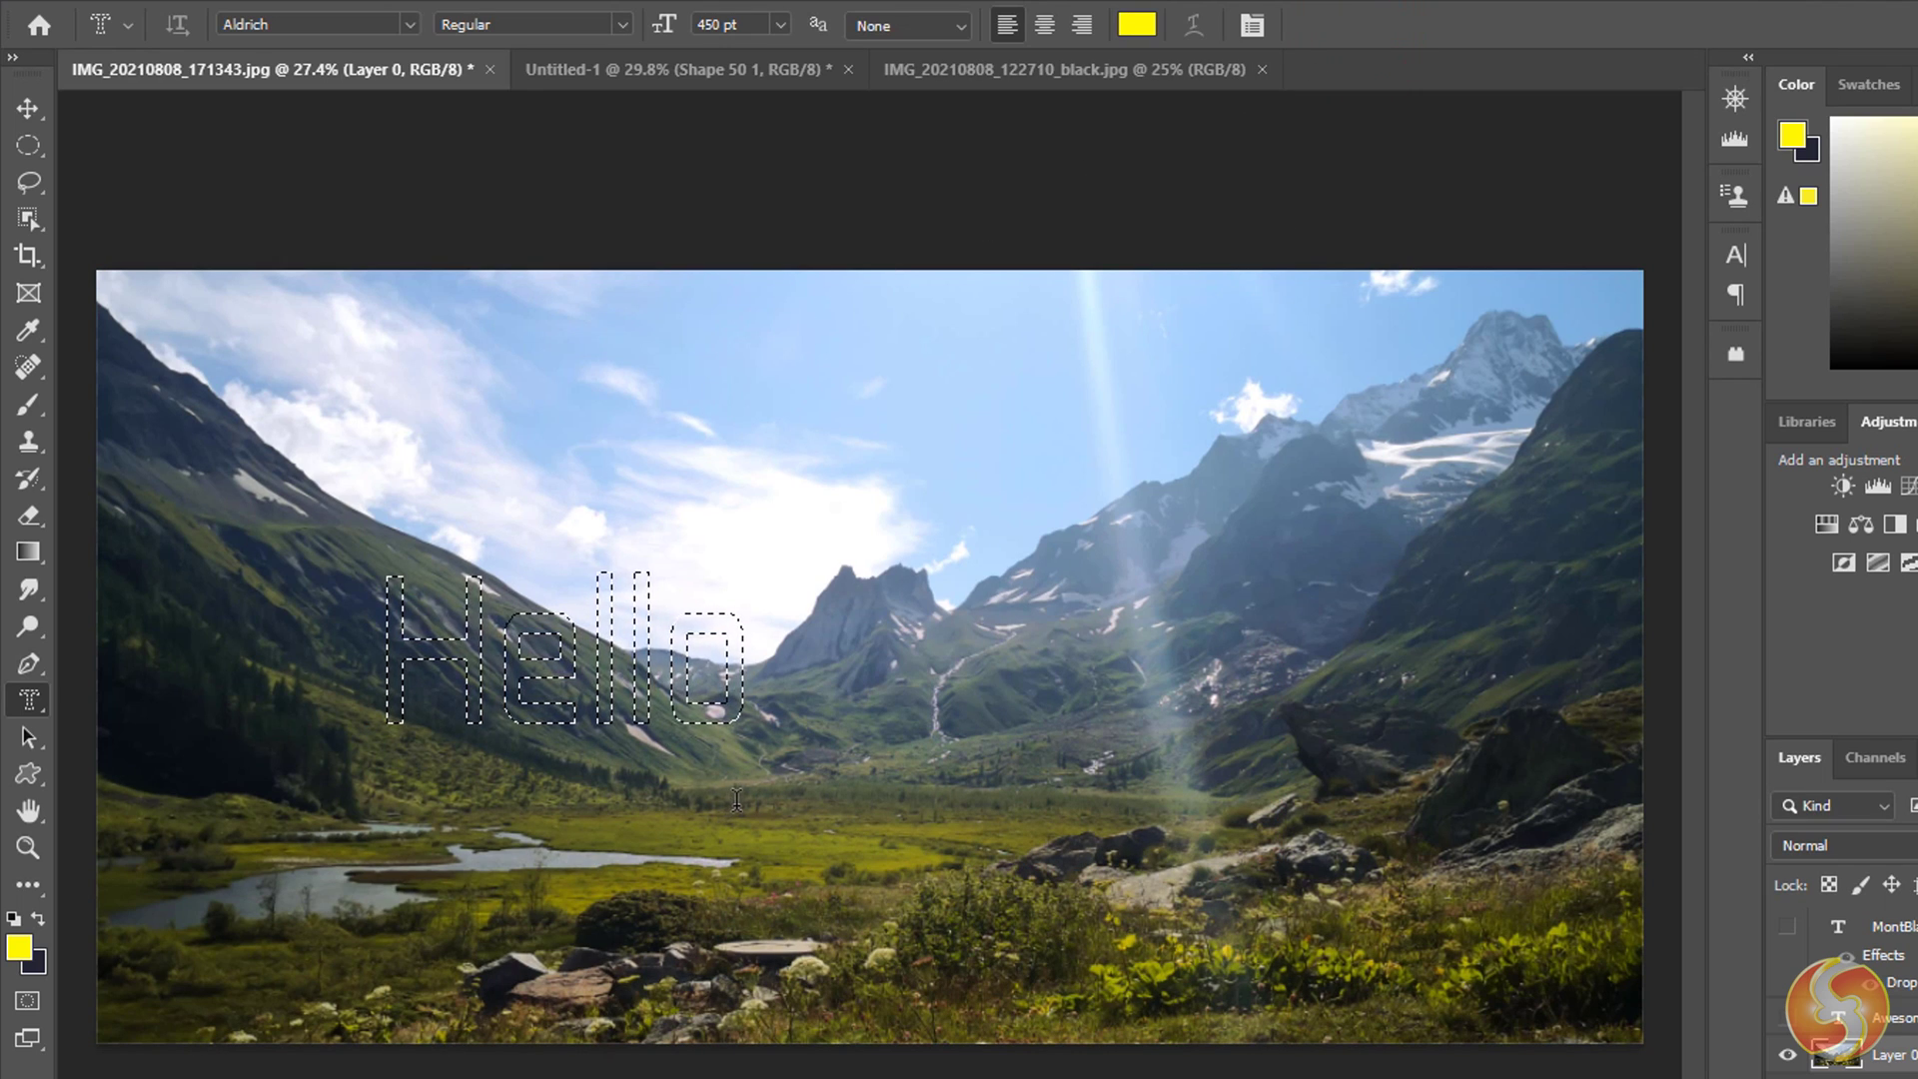
key(ctrl+d)
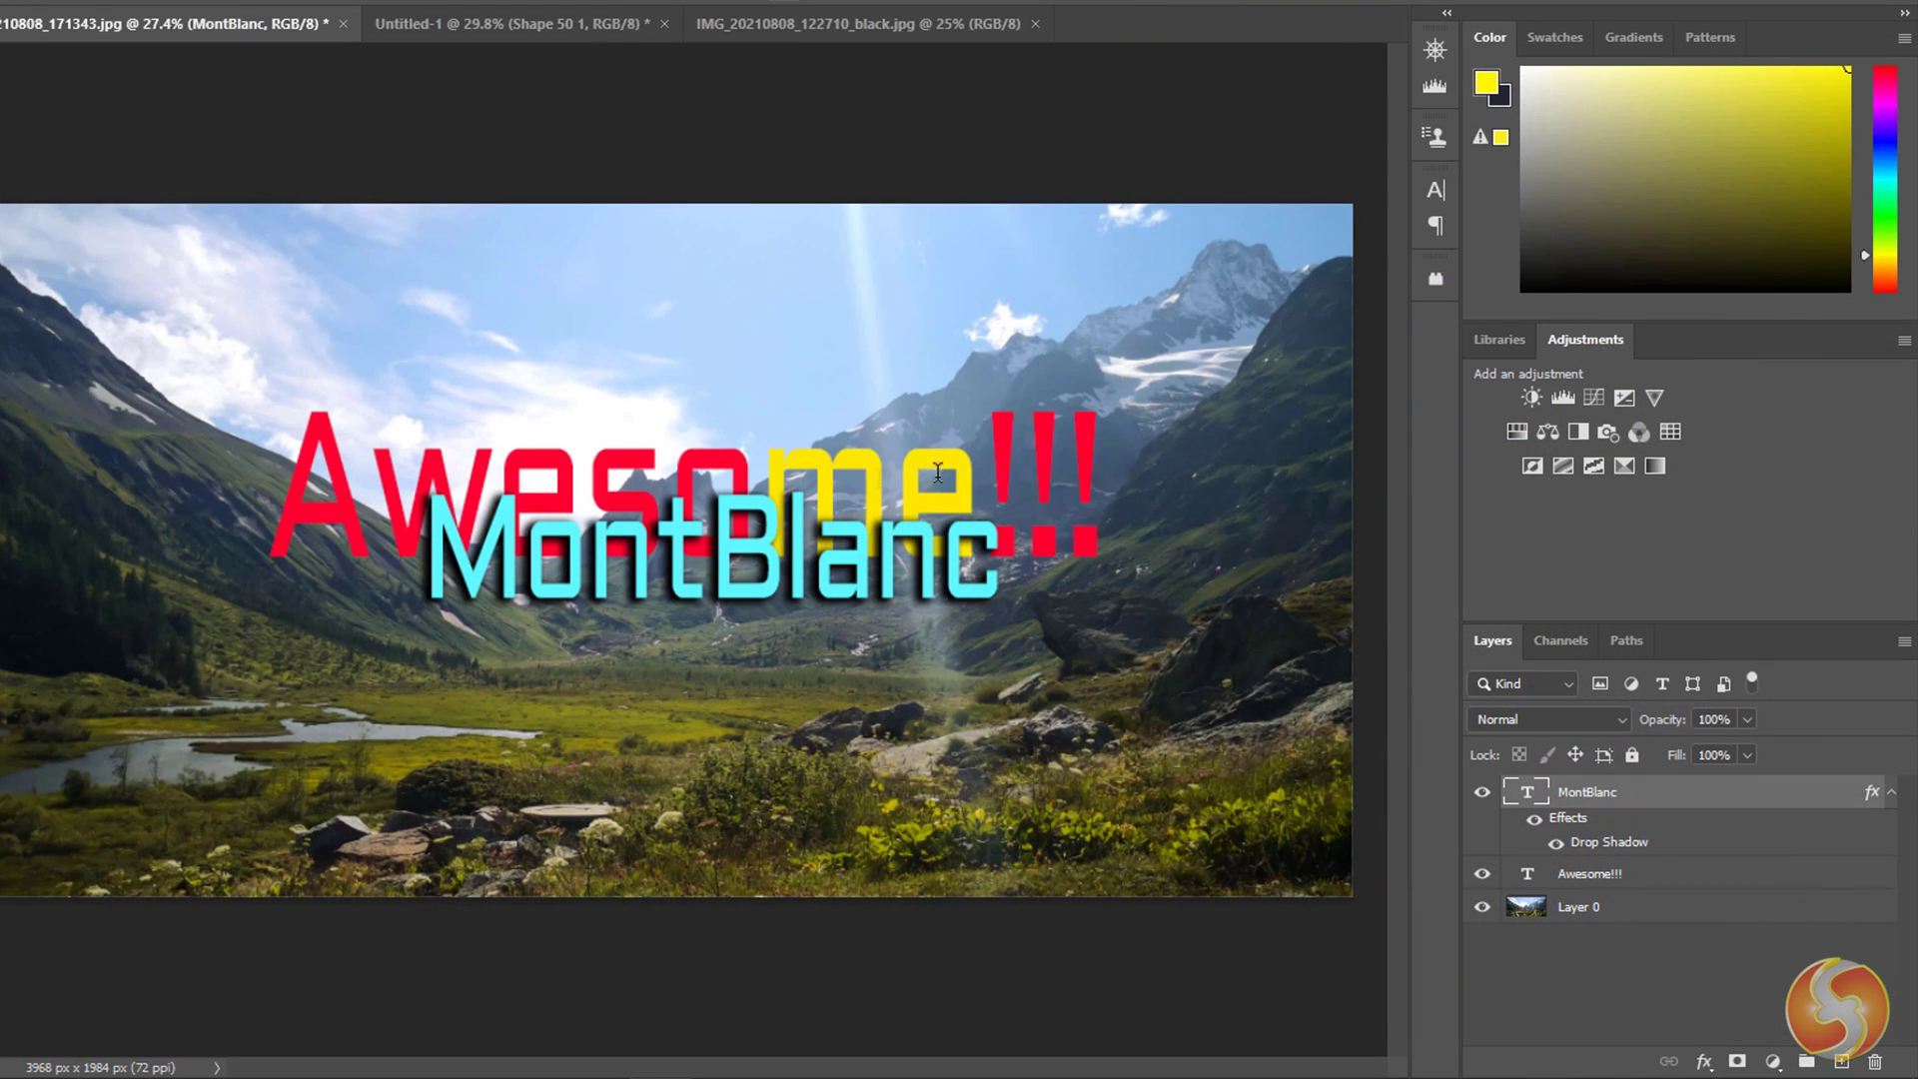
Try a Brightness/Contrast layer, then add Hue/Saturation 1 with saturation drained to grey.
click(1530, 397)
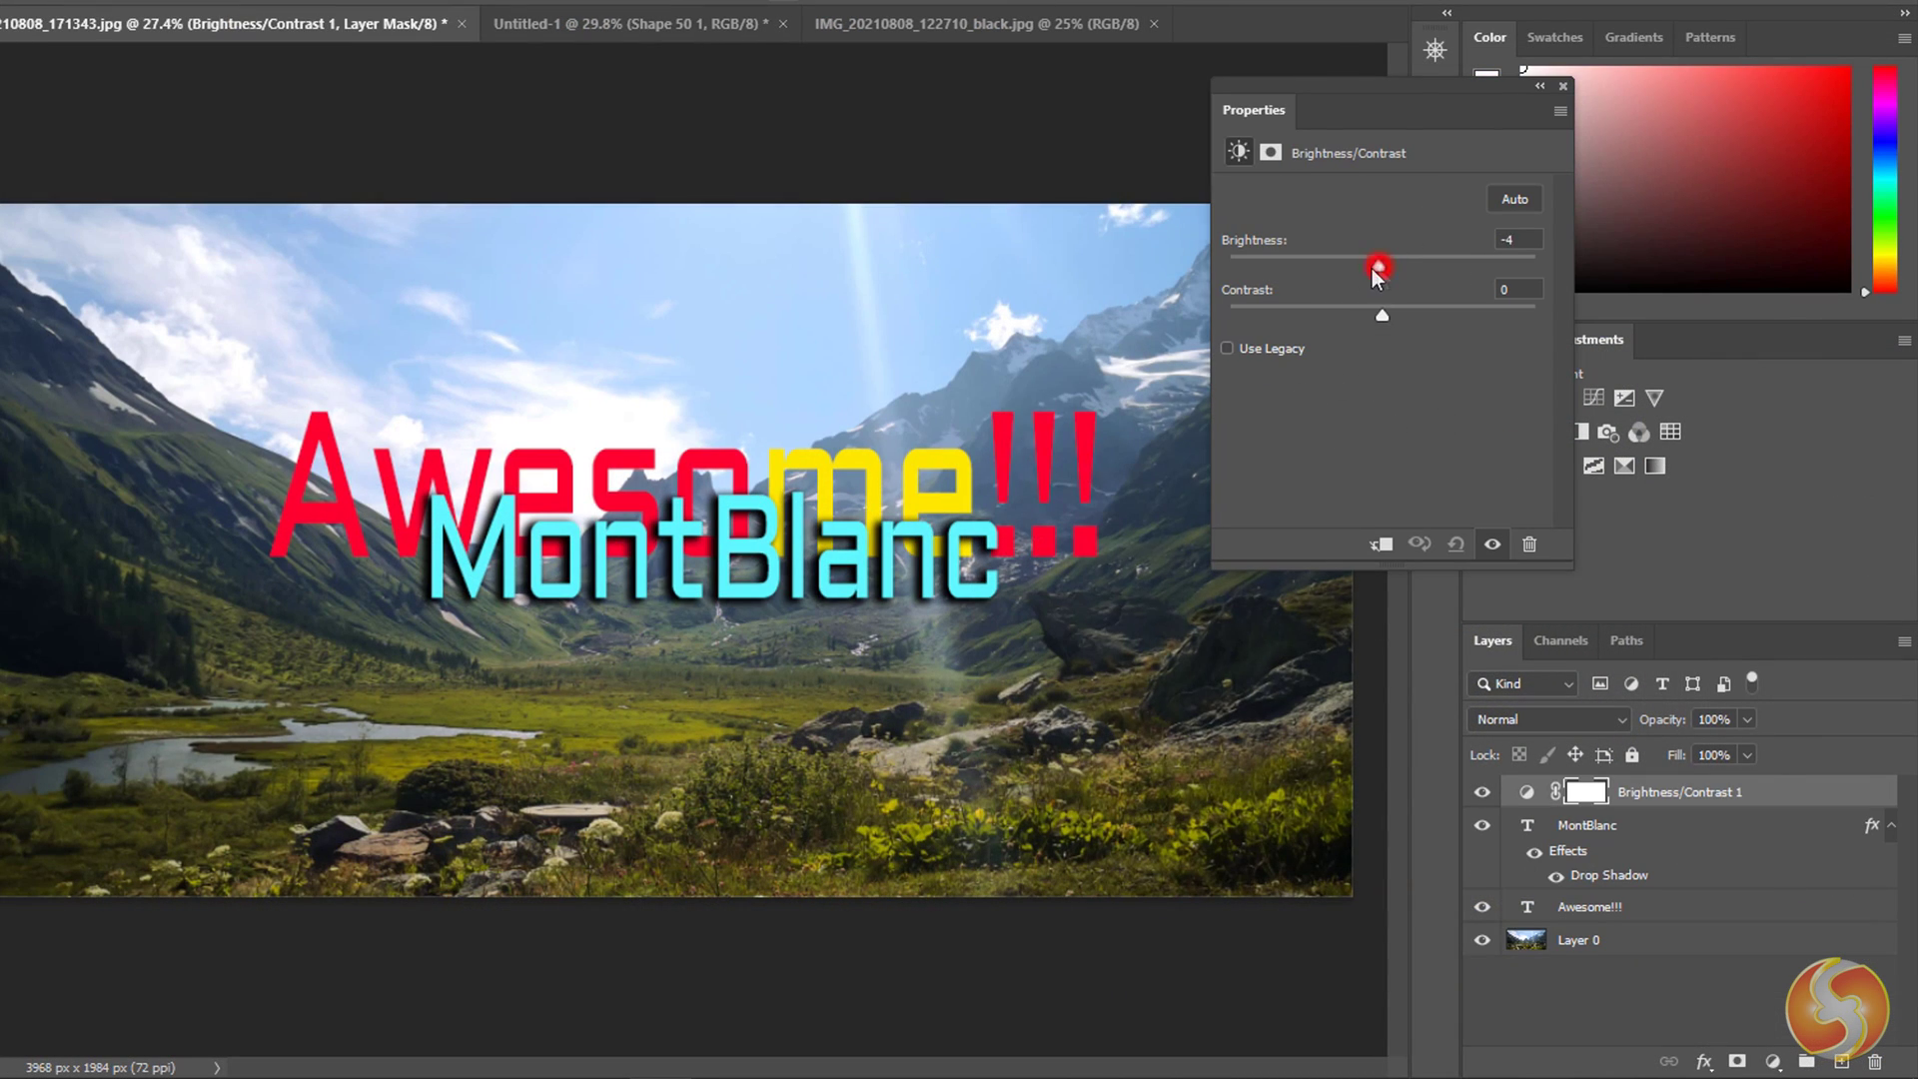
drag(1375, 268, 1464, 317)
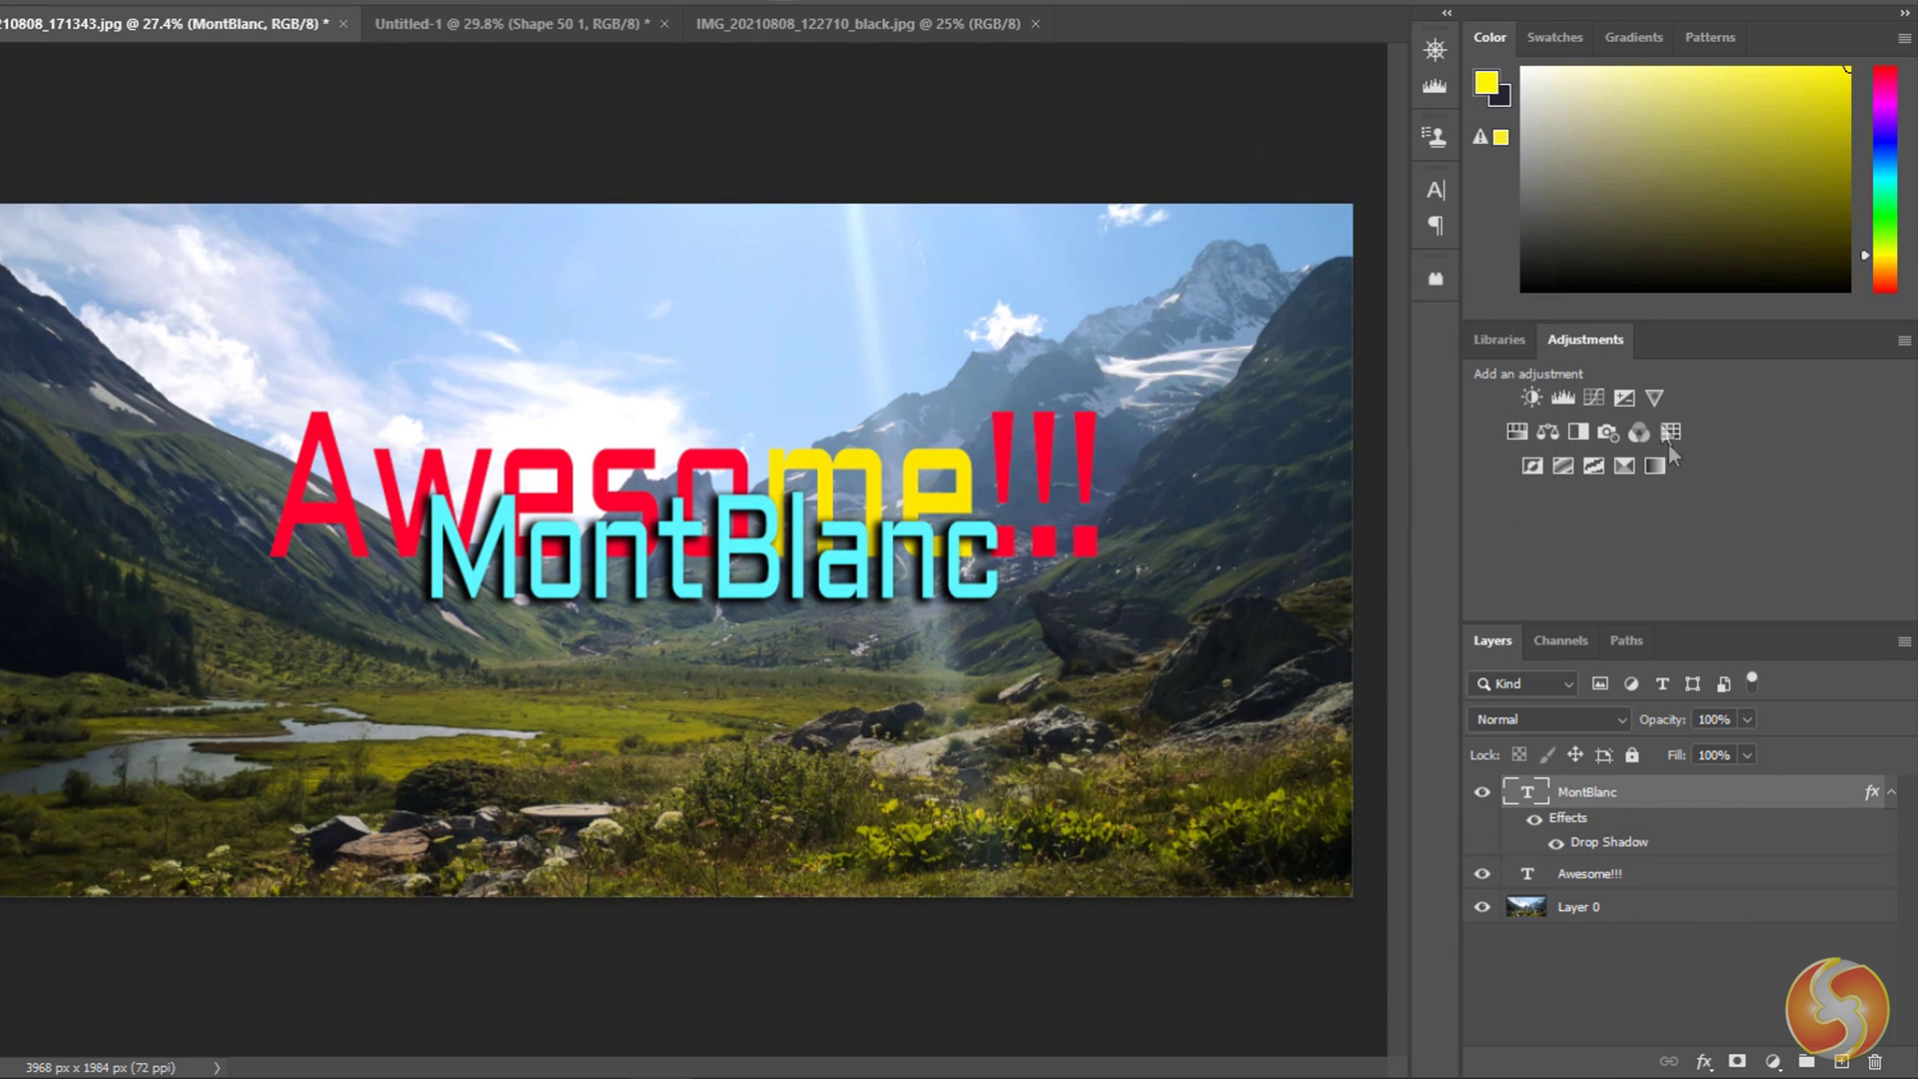
click(1514, 430)
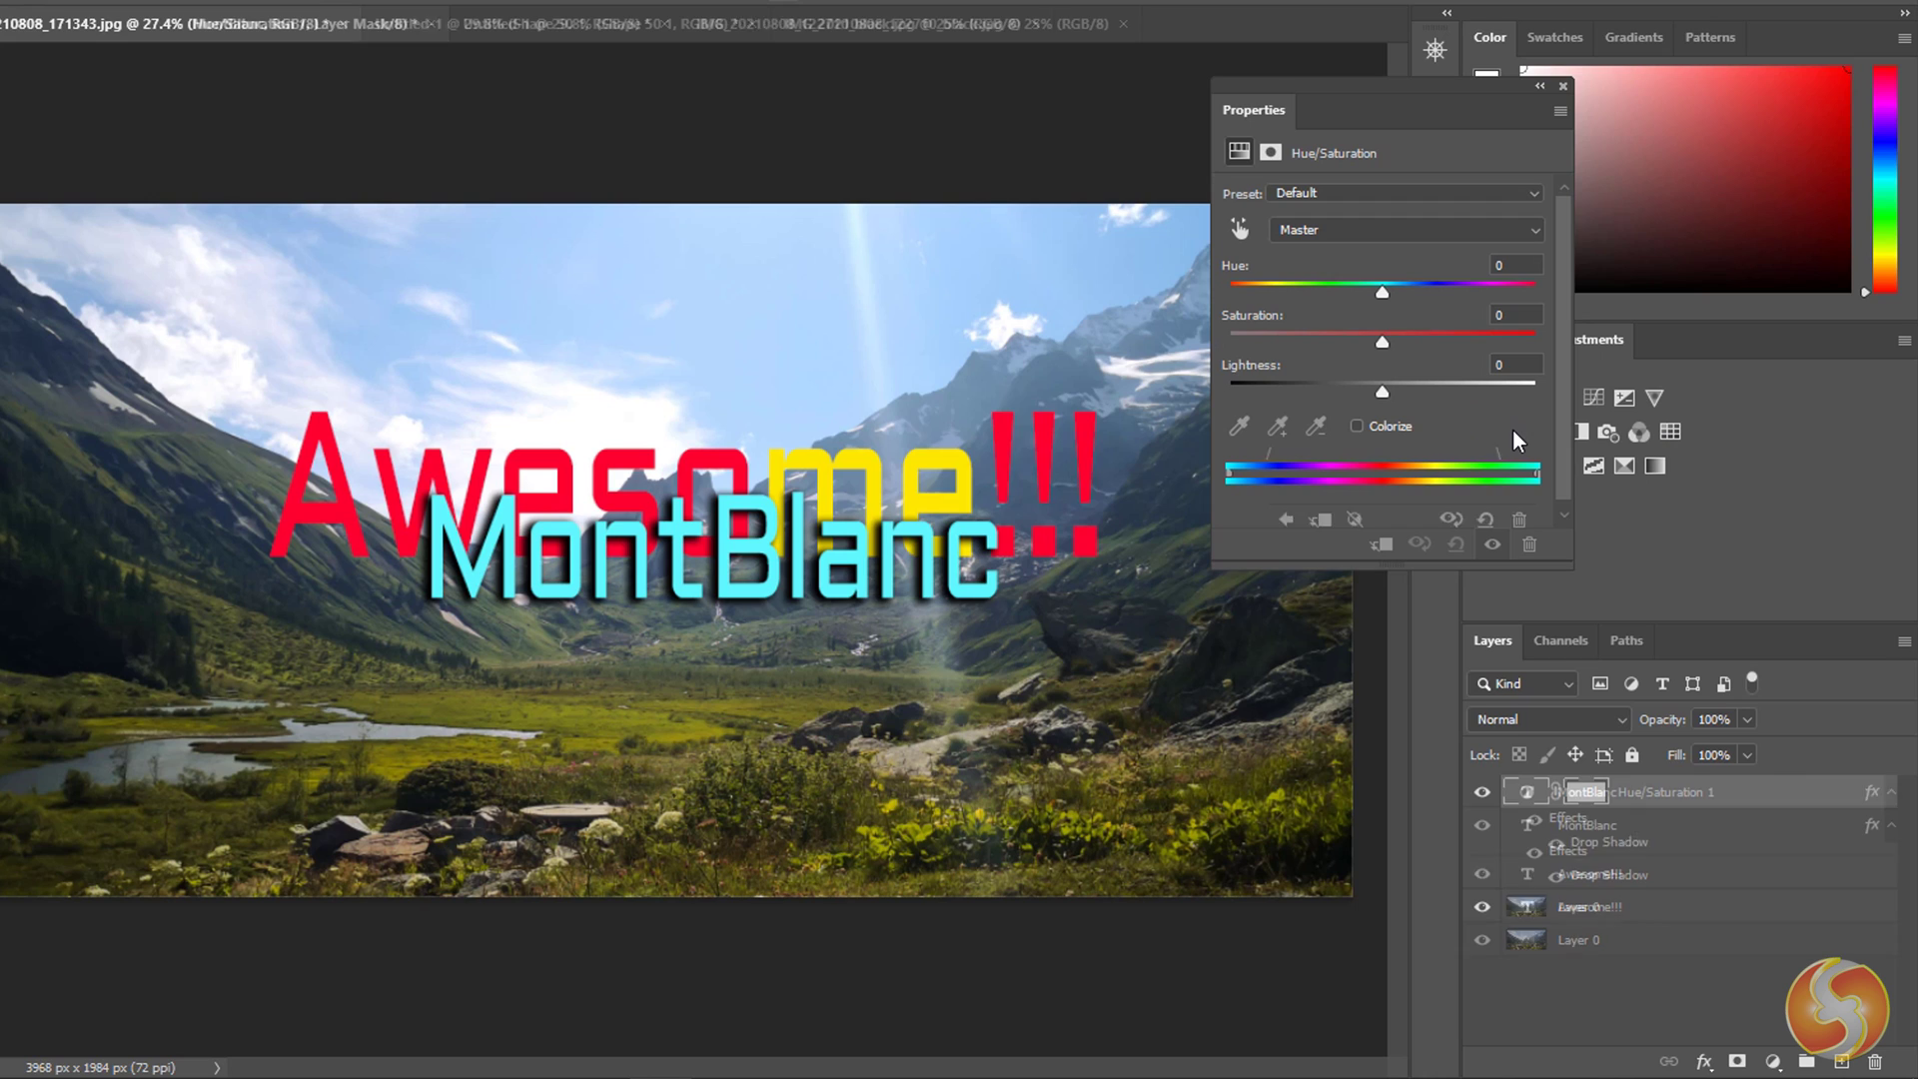
drag(1382, 341, 1231, 342)
click(1639, 804)
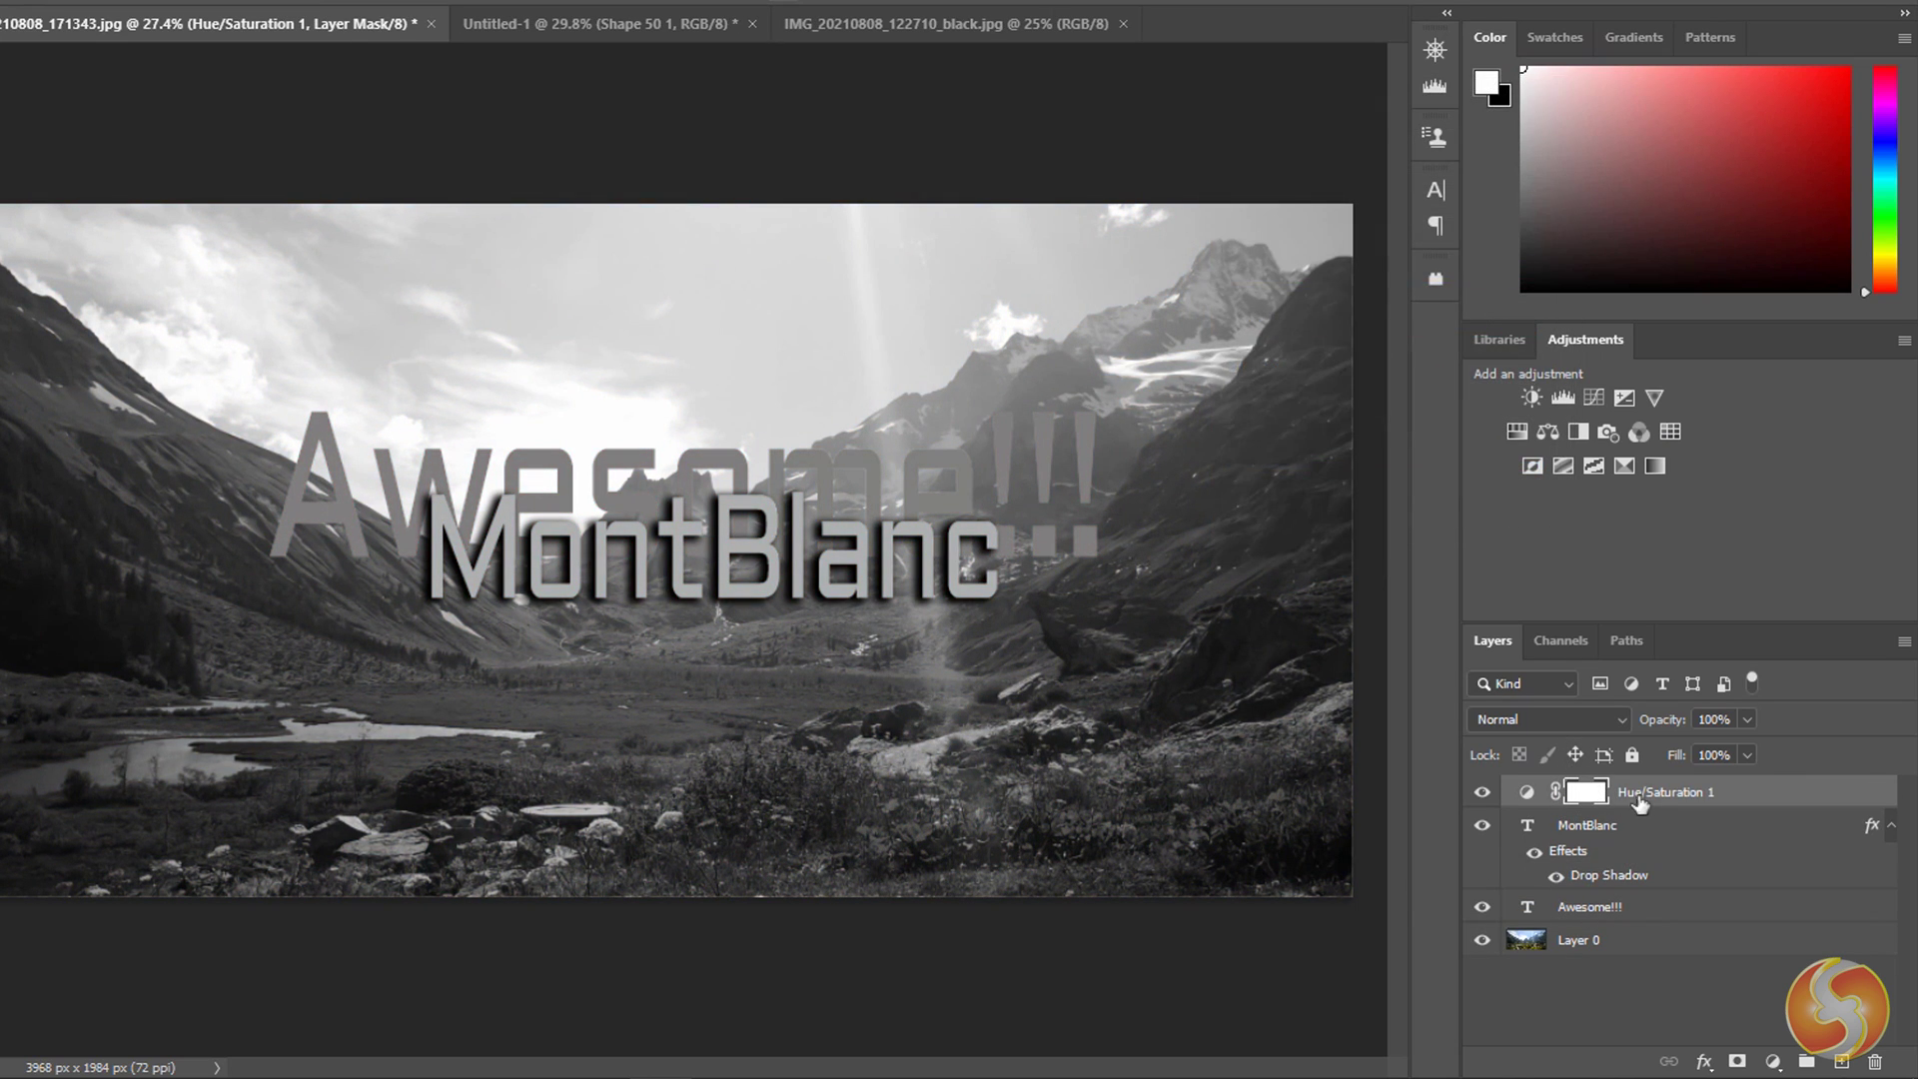
Move Hue/Saturation 1 to the top, partly restore colour, and set mask density 0%, feather 1000 px.
mouse_move(1649, 799)
mouse_down()
mouse_move(1656, 961)
mouse_move(1638, 794)
mouse_up()
click(1527, 791)
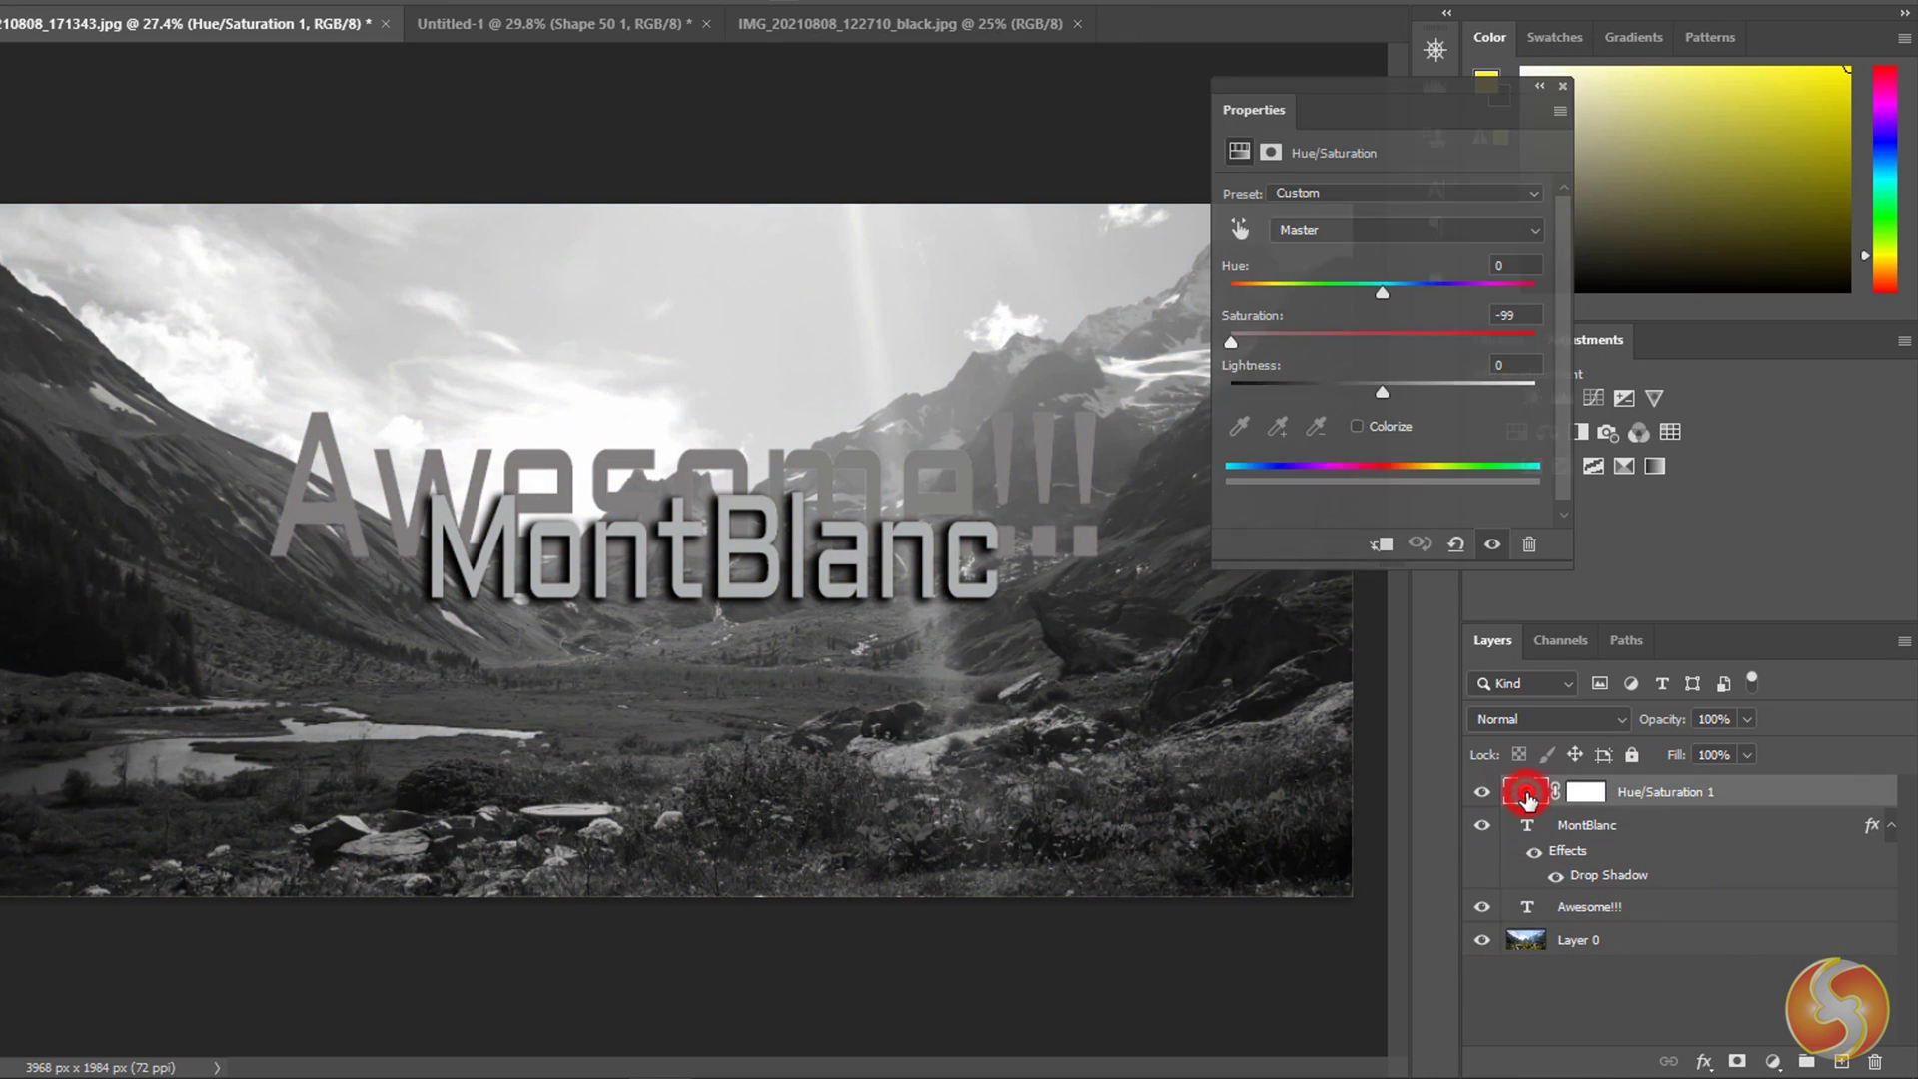
drag(1243, 335, 1314, 348)
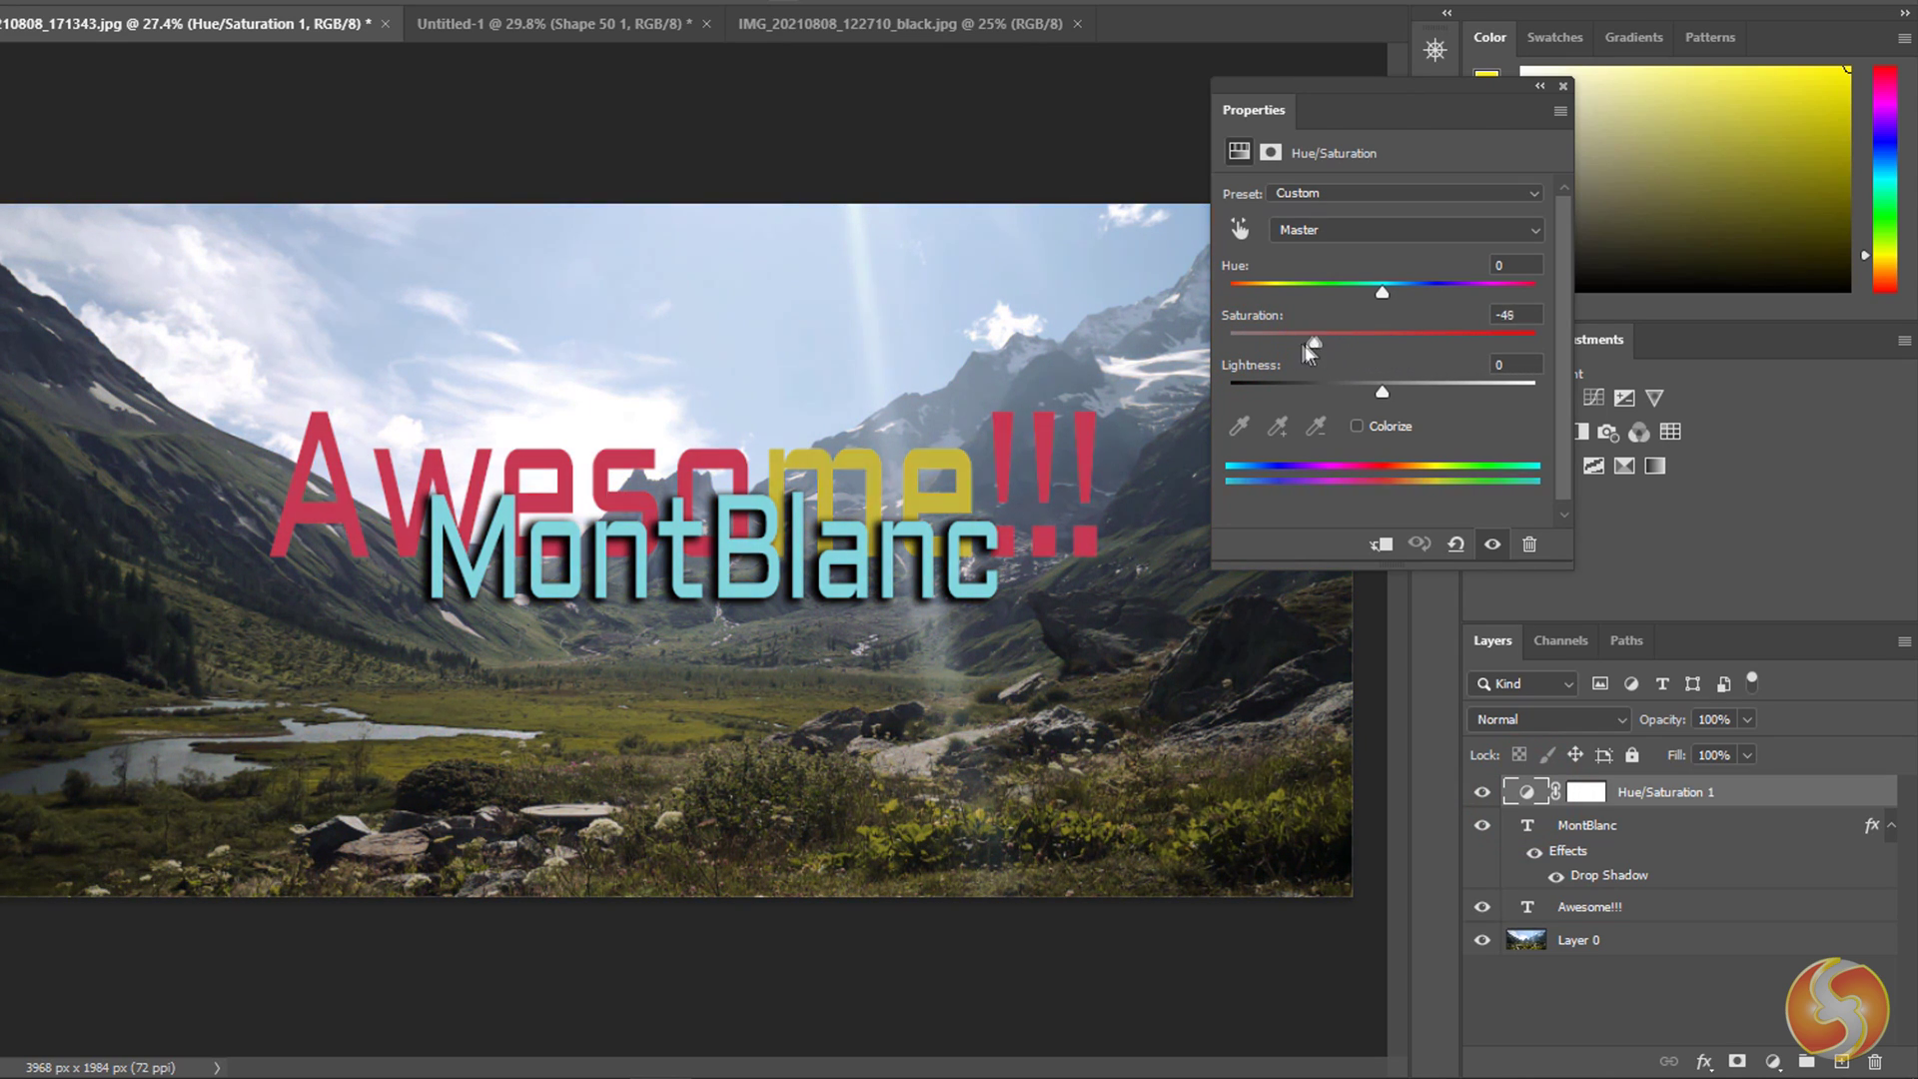
click(1564, 786)
double_click(1586, 792)
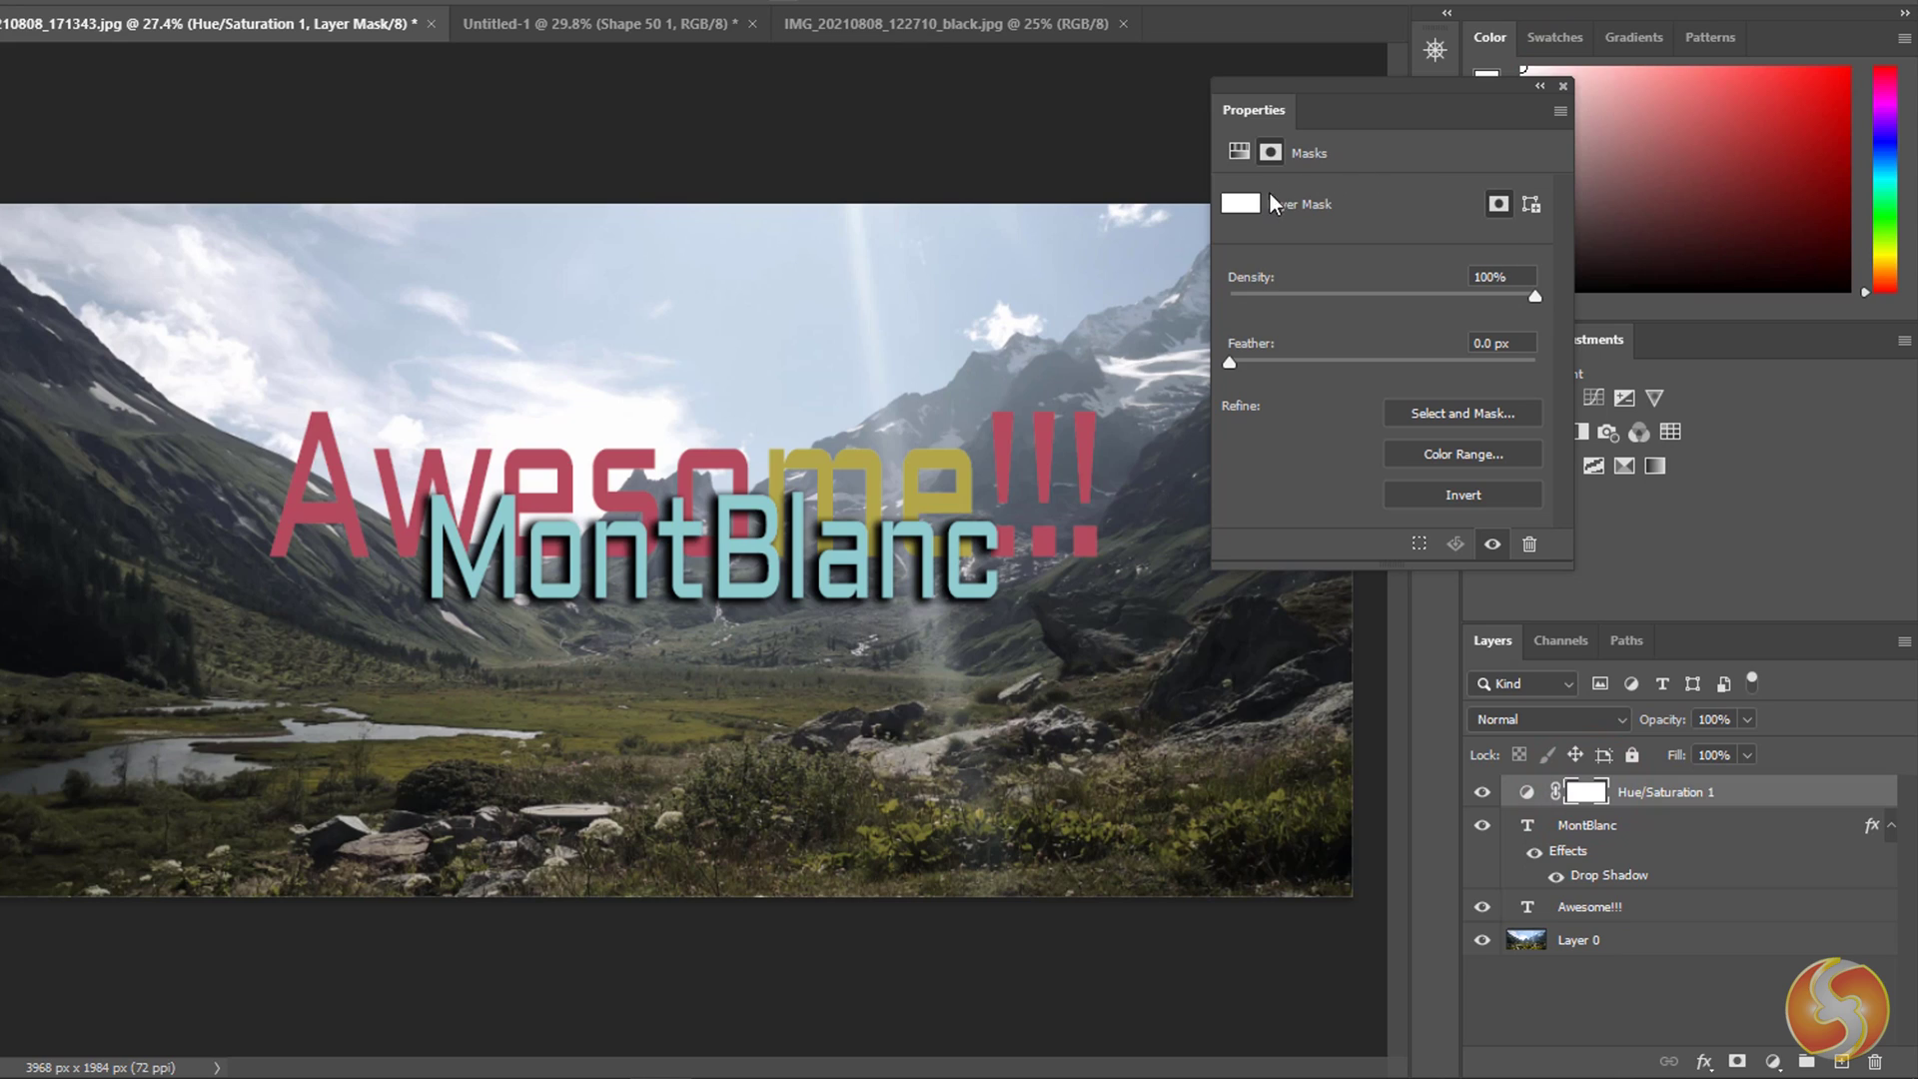
drag(1534, 297, 1226, 291)
drag(1294, 380, 1546, 372)
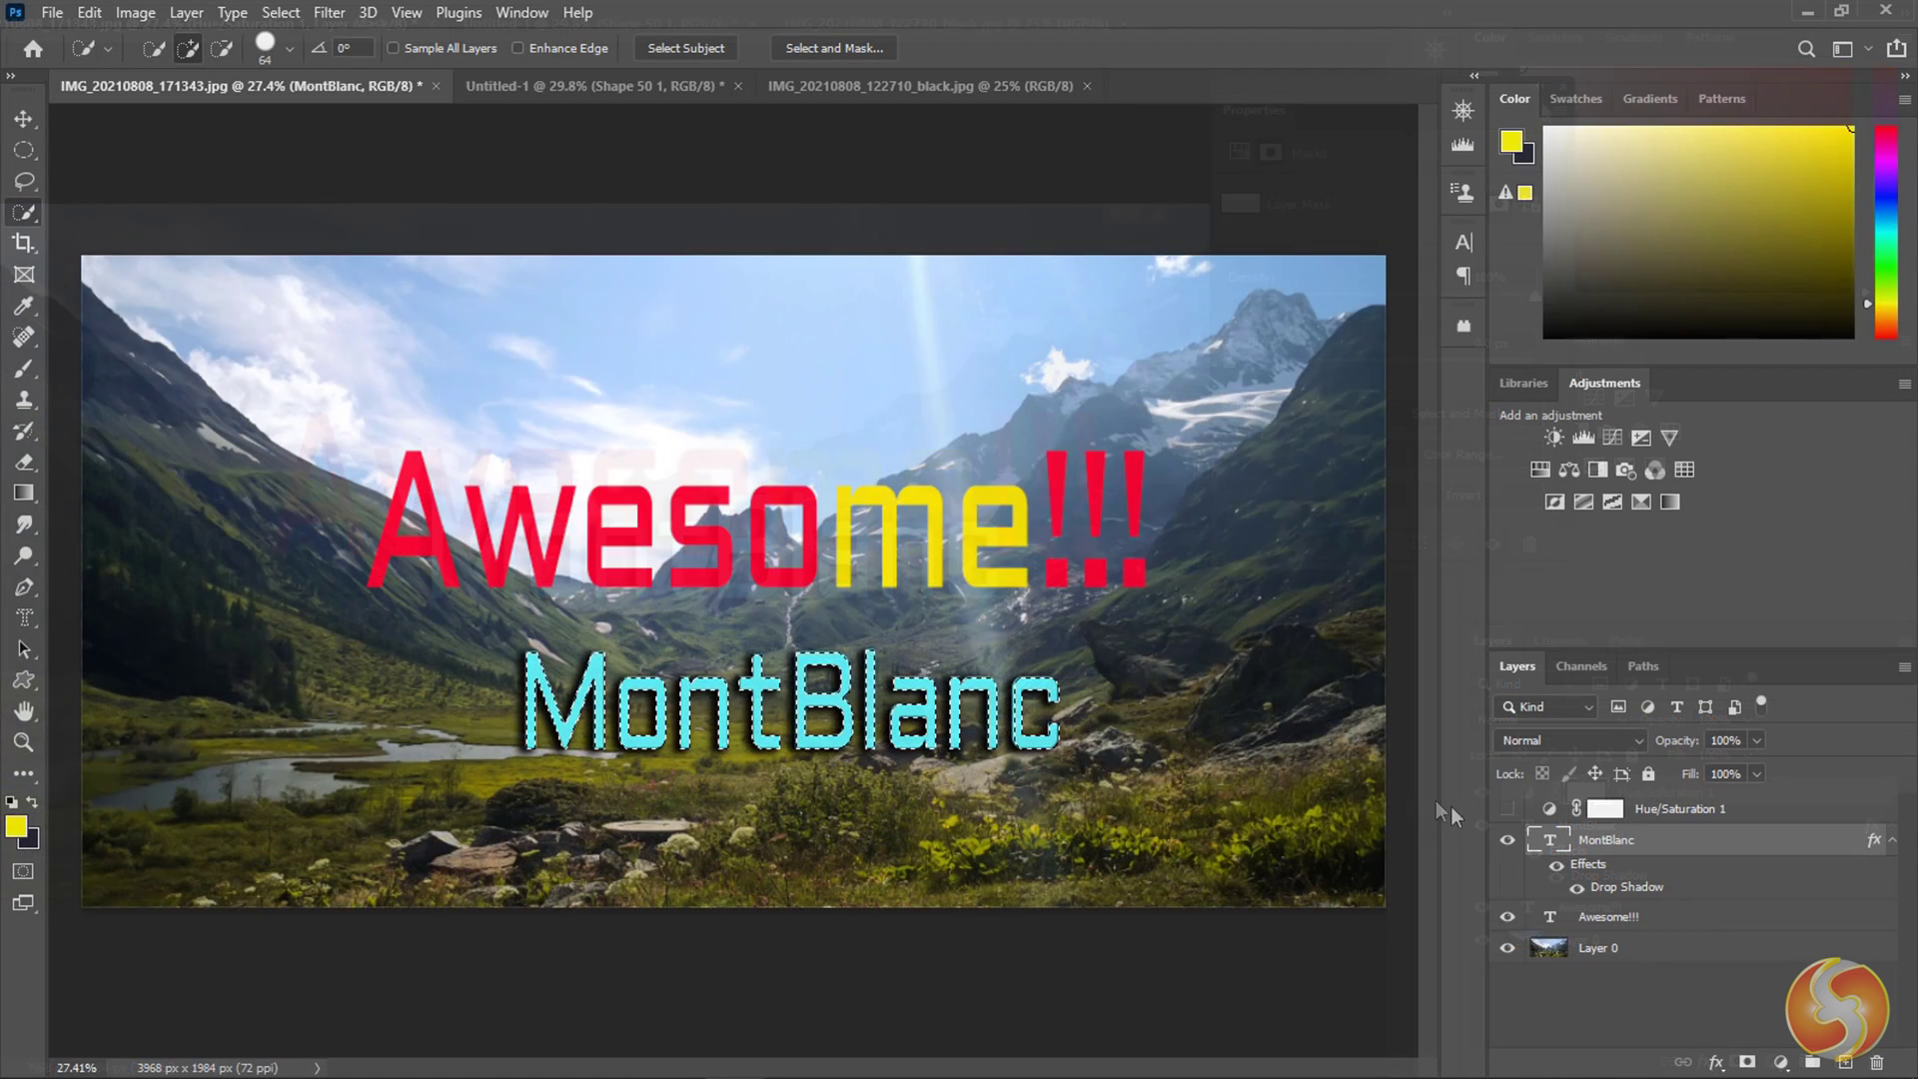
Hide MontBlanc and add a text-masked Hue/Saturation 2 with Hue +180, Saturation +3, Lightness -57.
click(1507, 839)
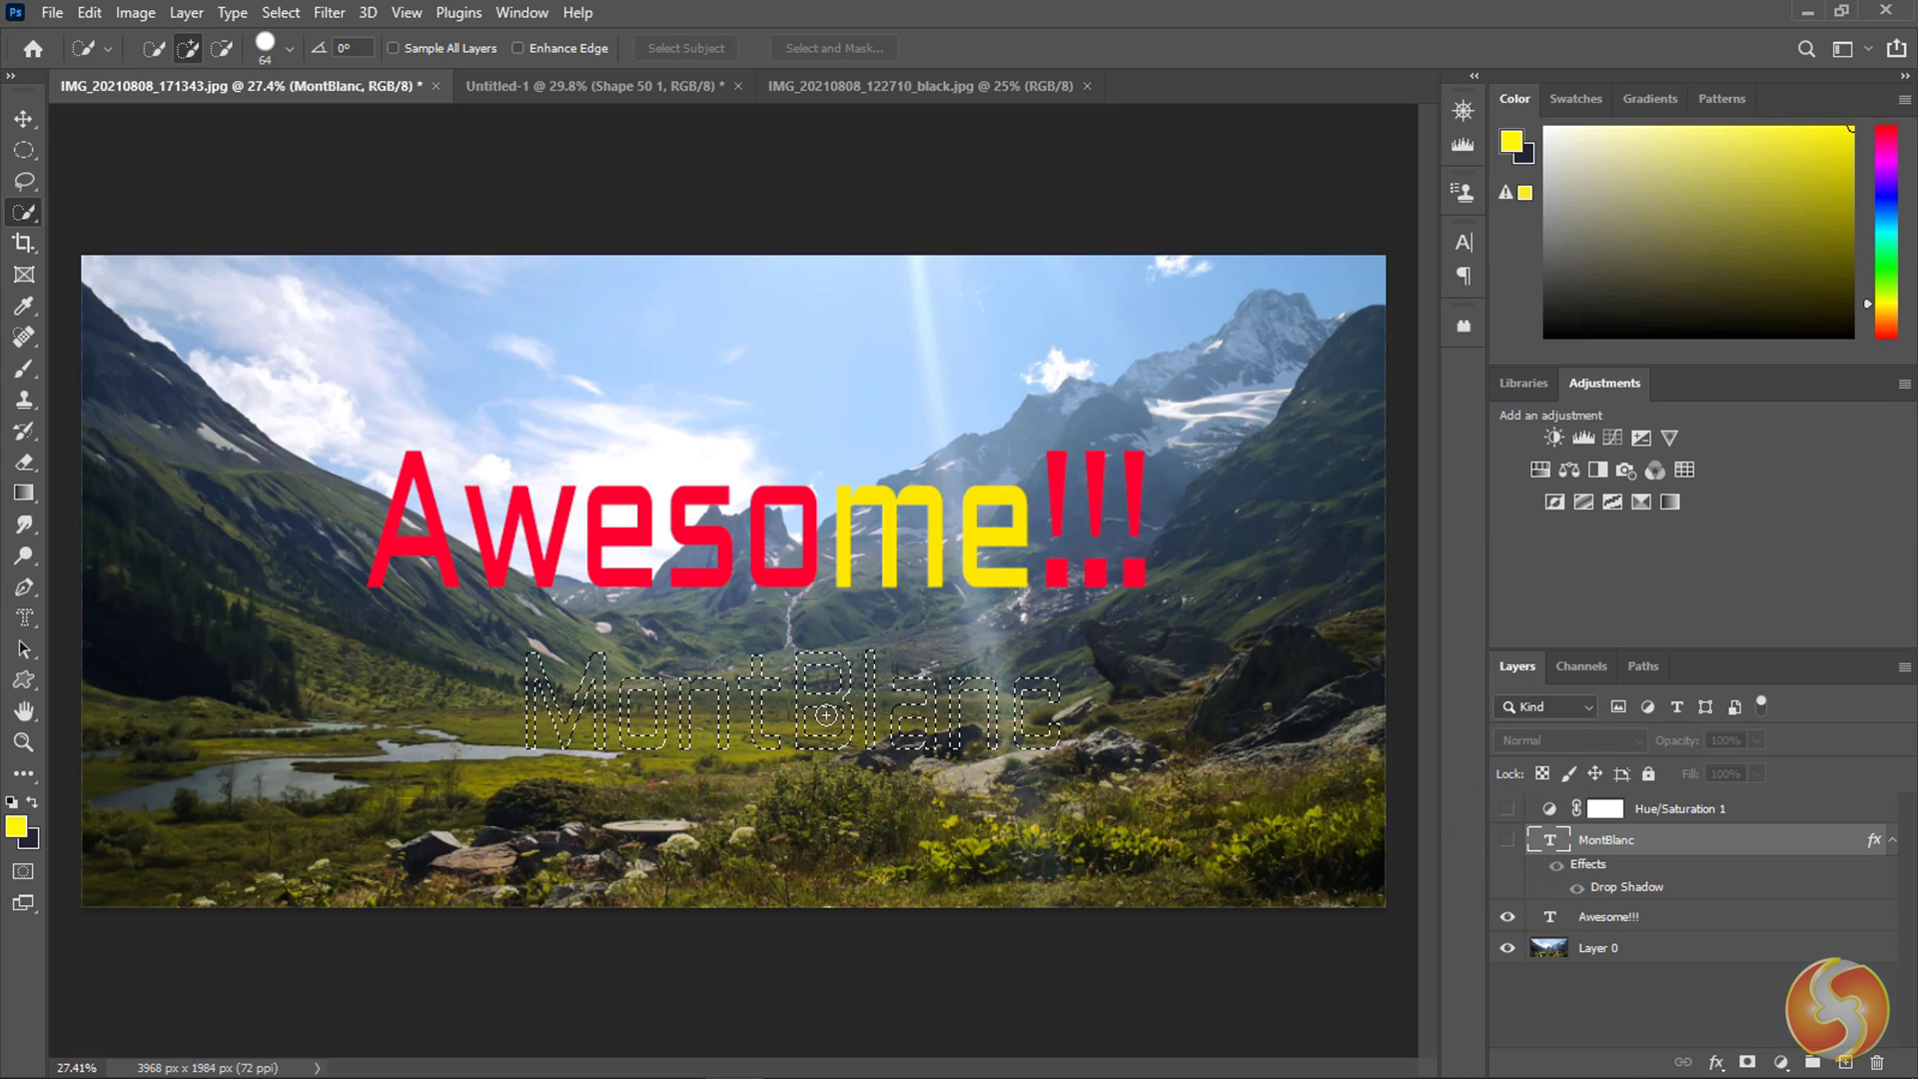
click(1539, 471)
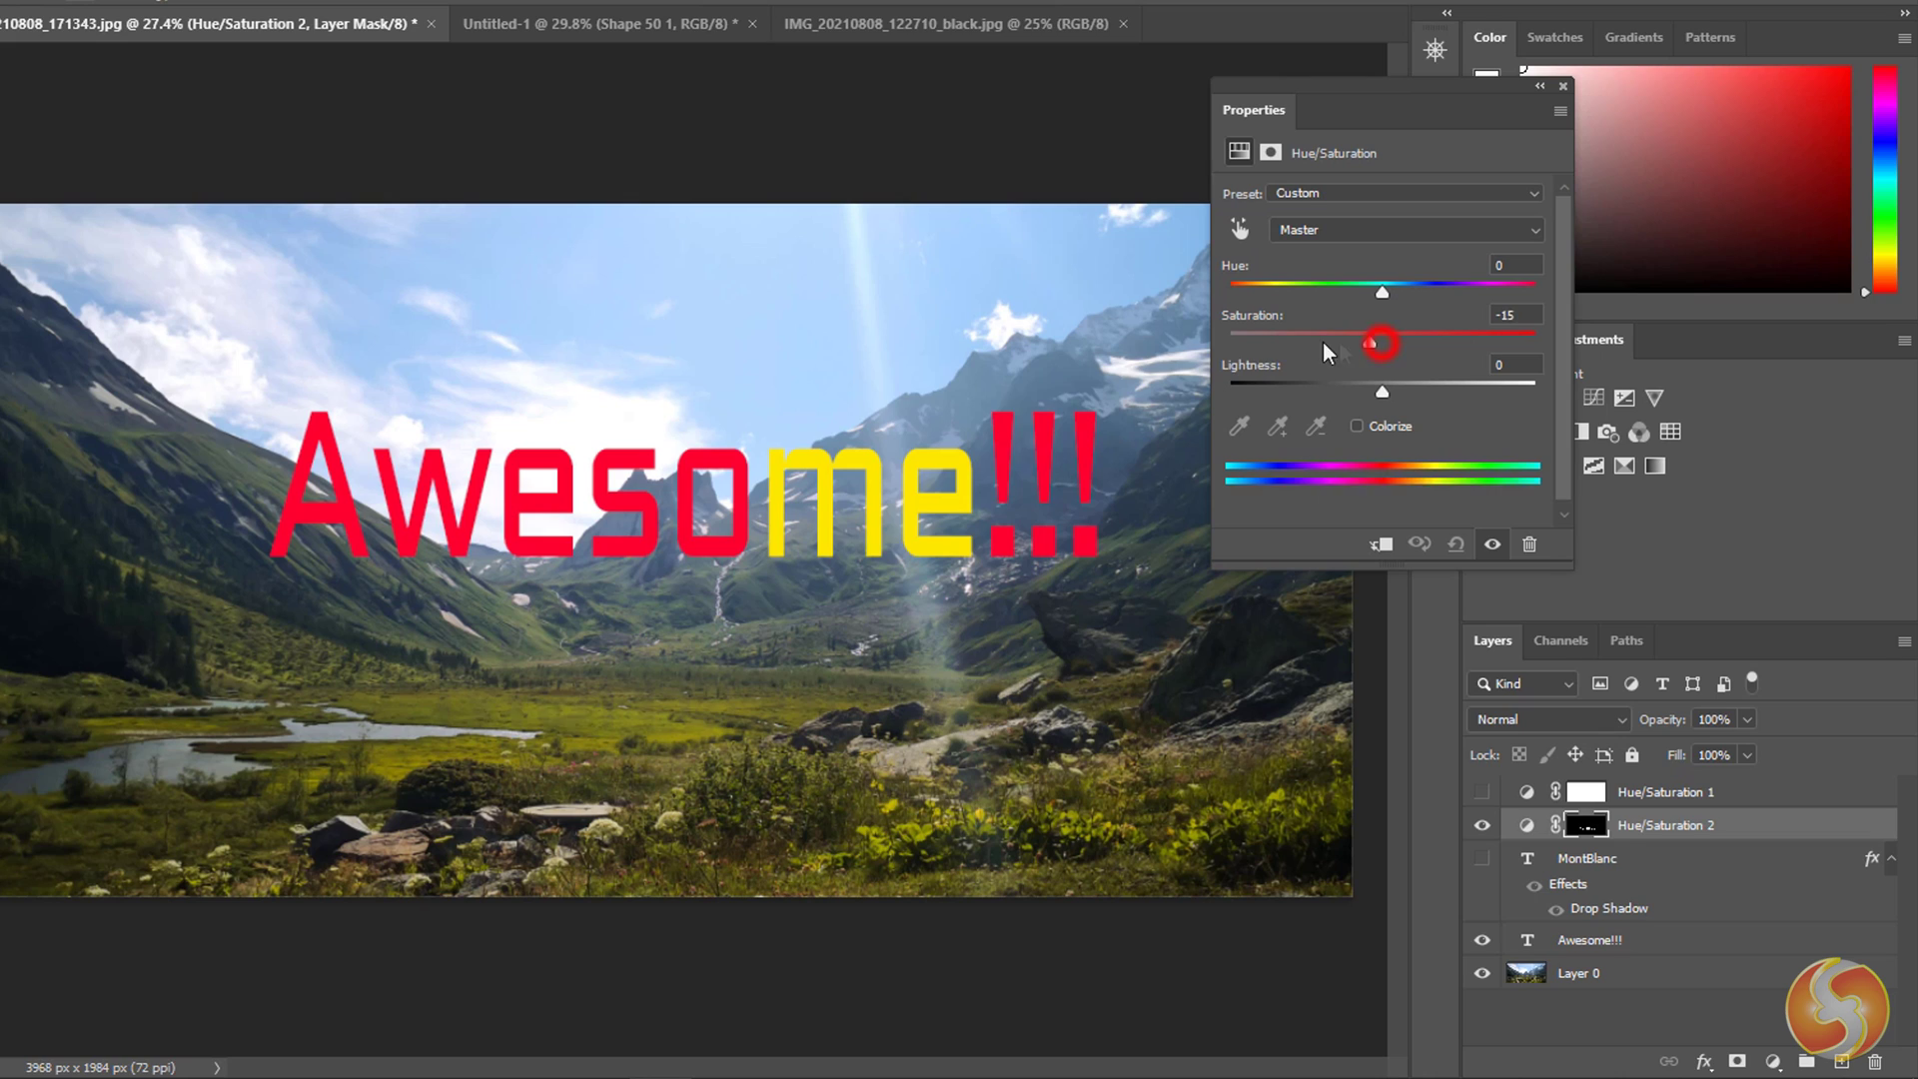
drag(1325, 344, 1541, 314)
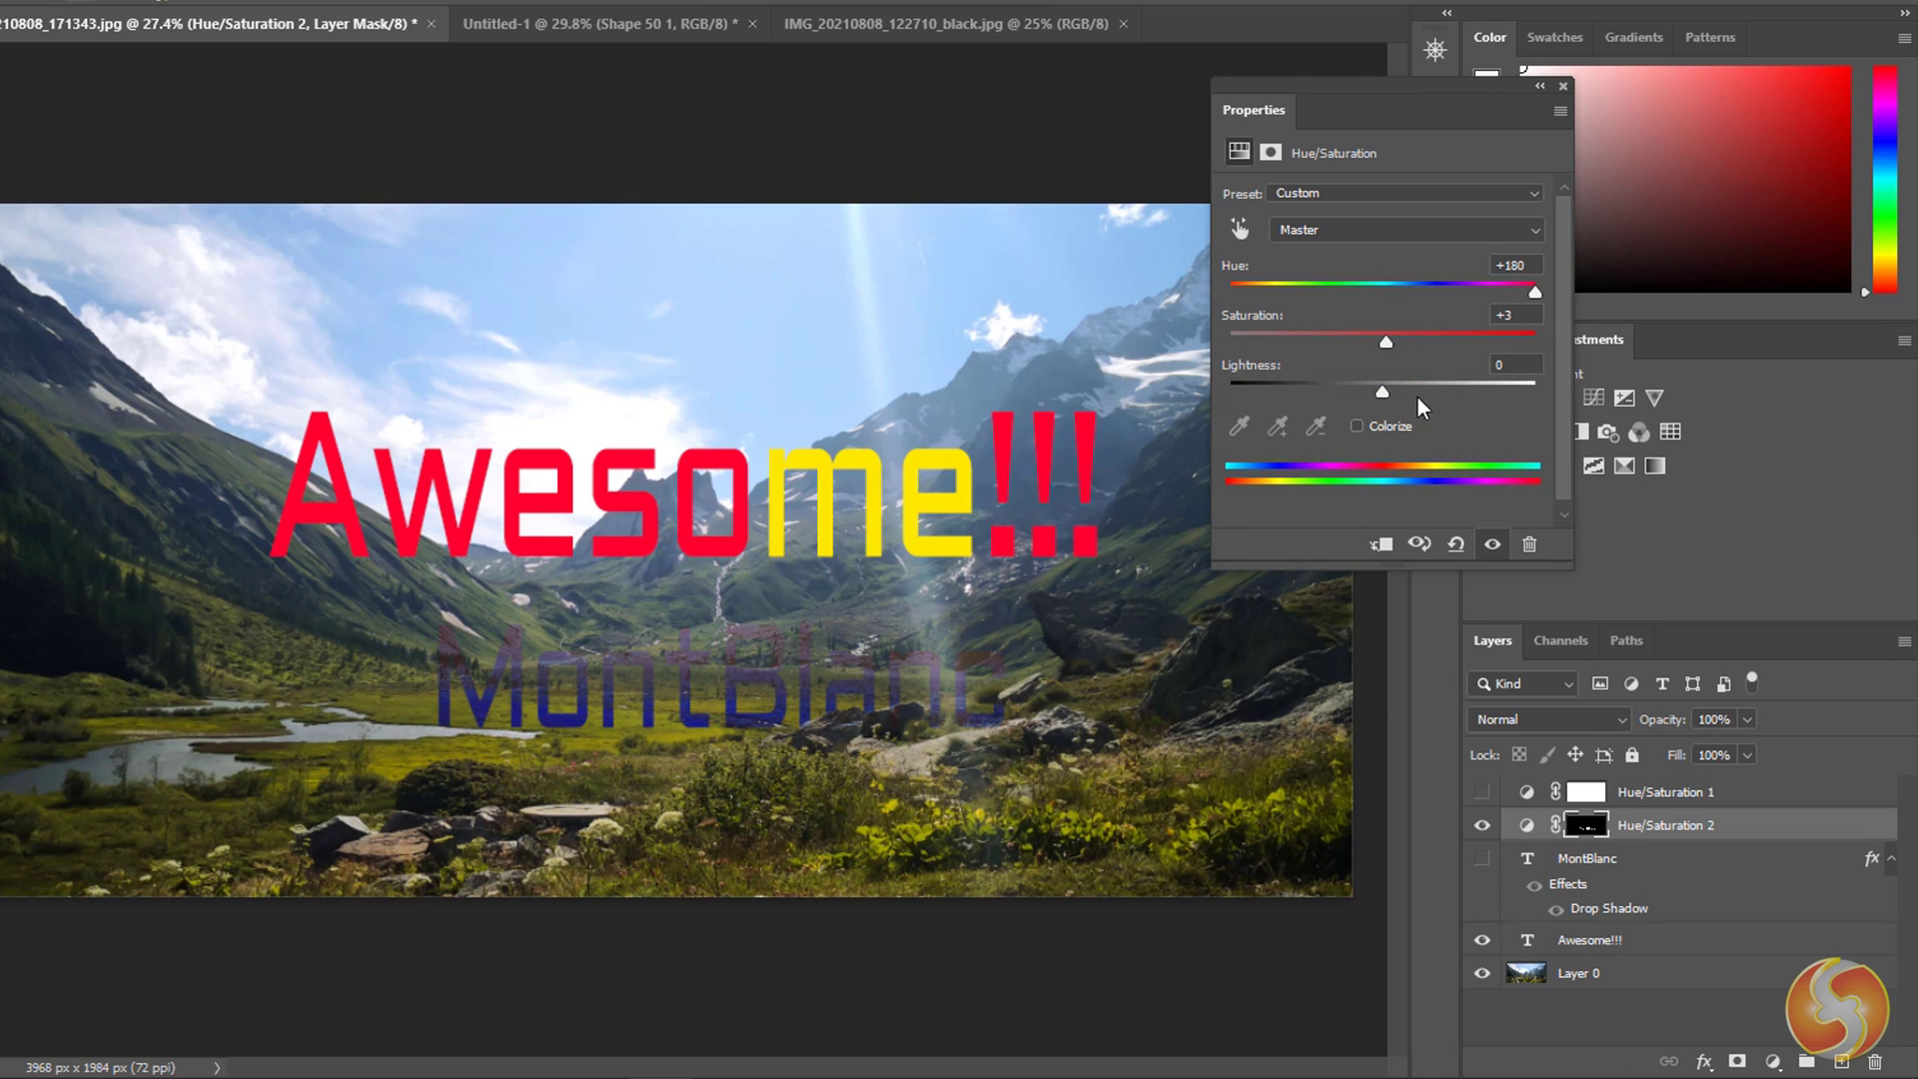
drag(1382, 392, 1297, 395)
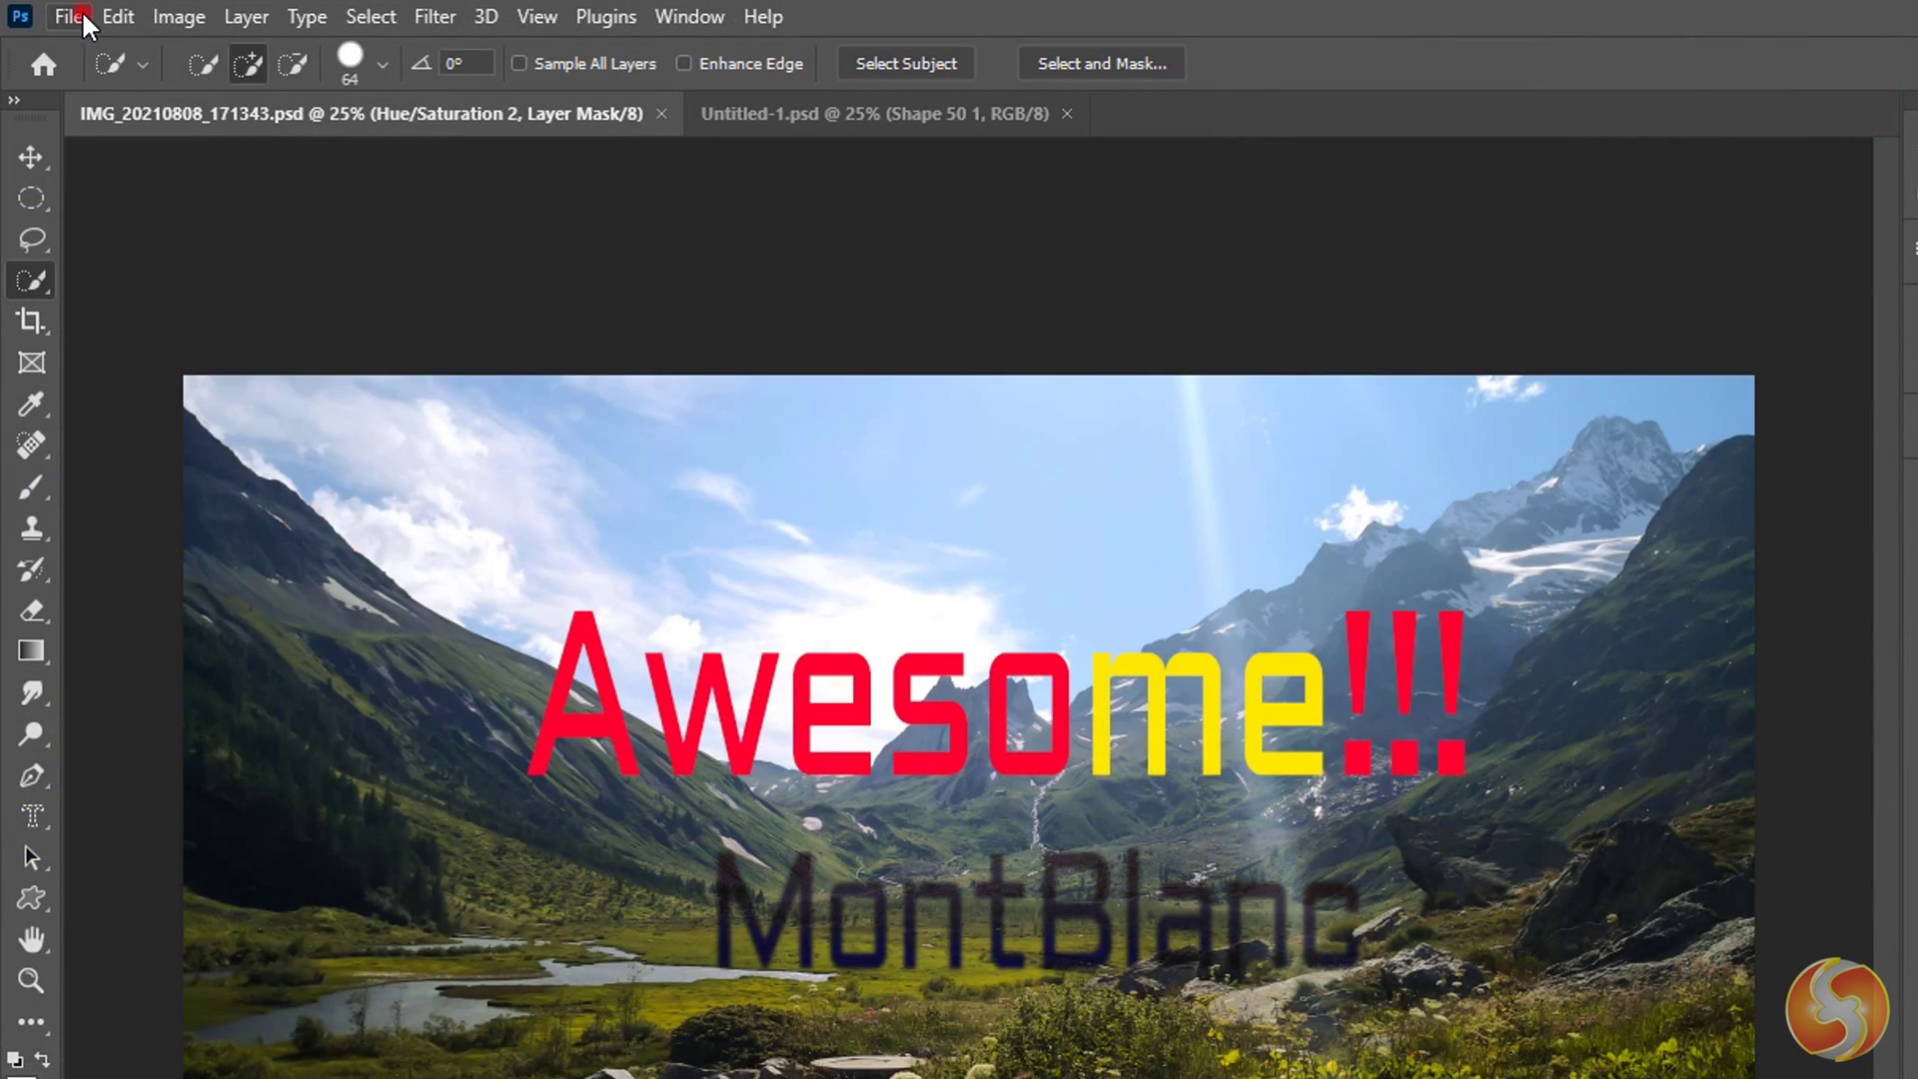
Save As IMG_20210808_171343.psd on the computer instead of the cloud, keeping the Photoshop PSD format.
click(69, 17)
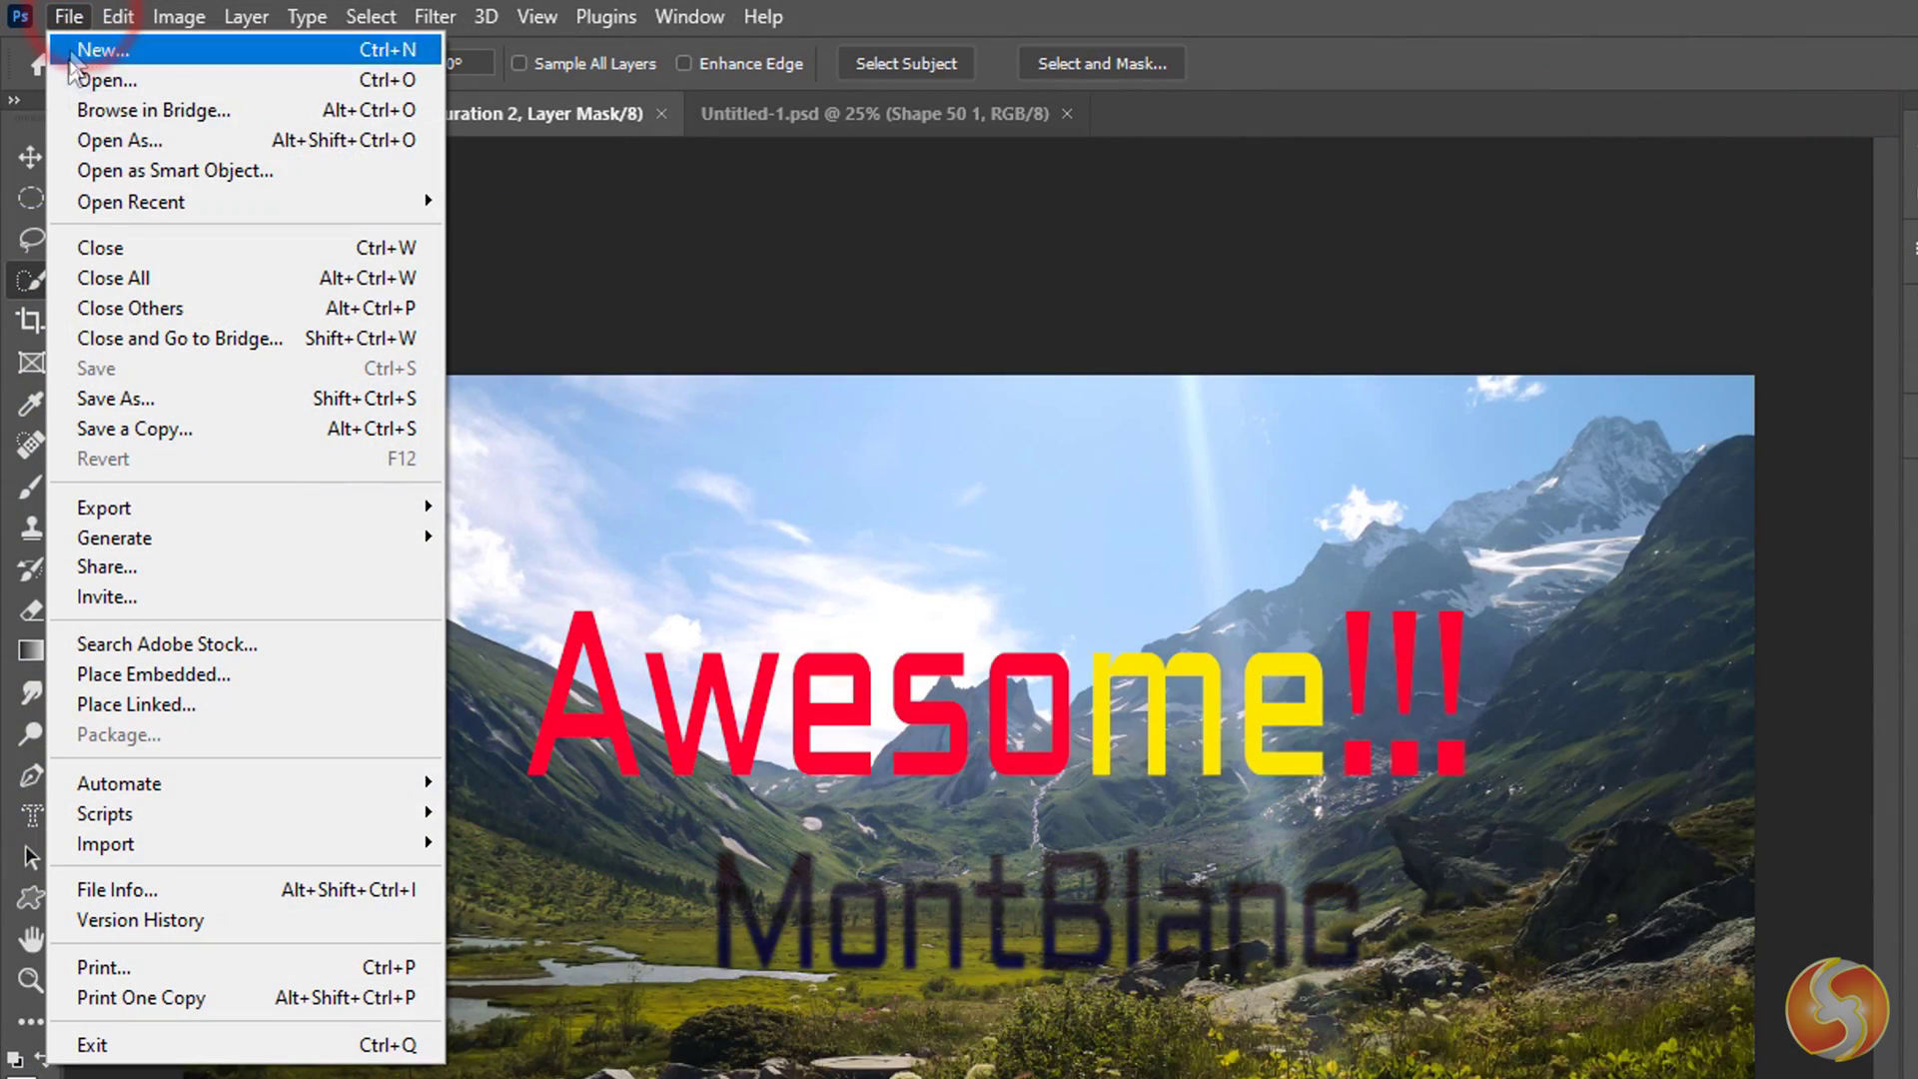
click(180, 400)
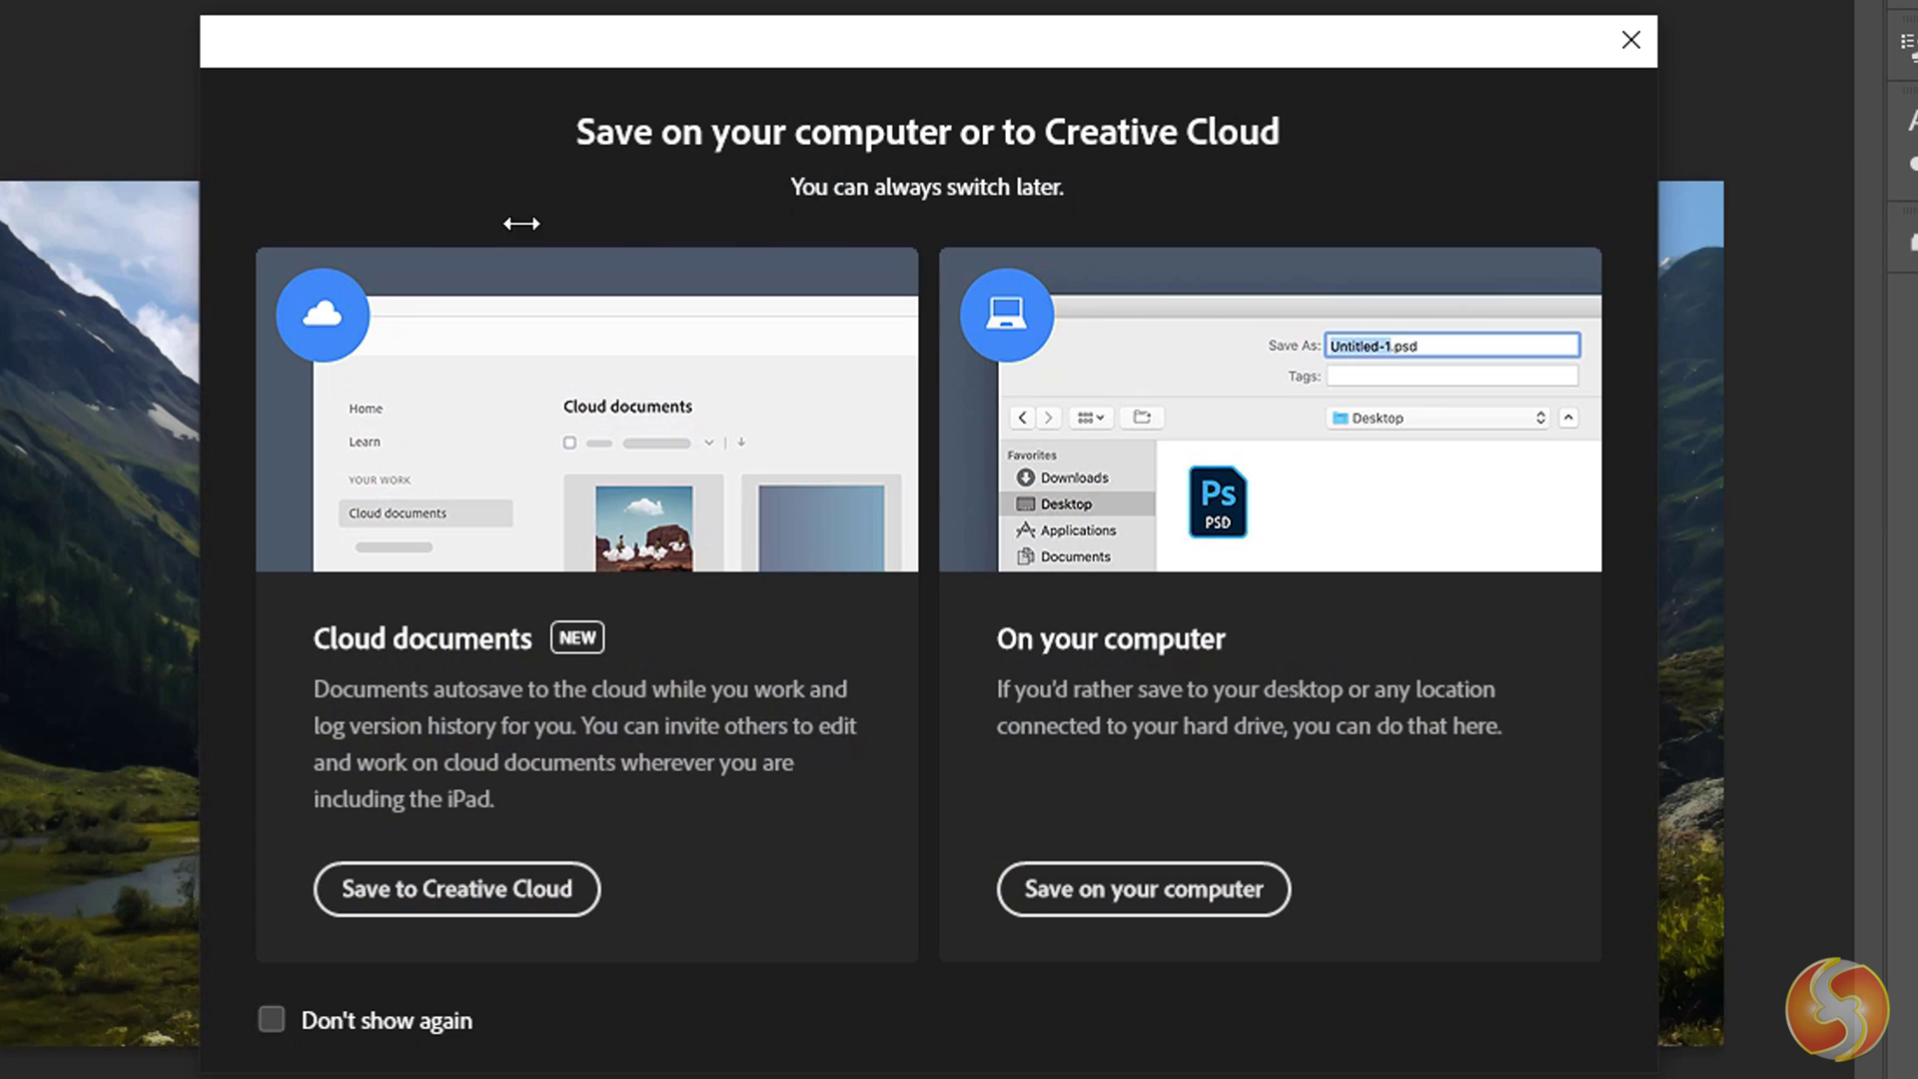
click(483, 888)
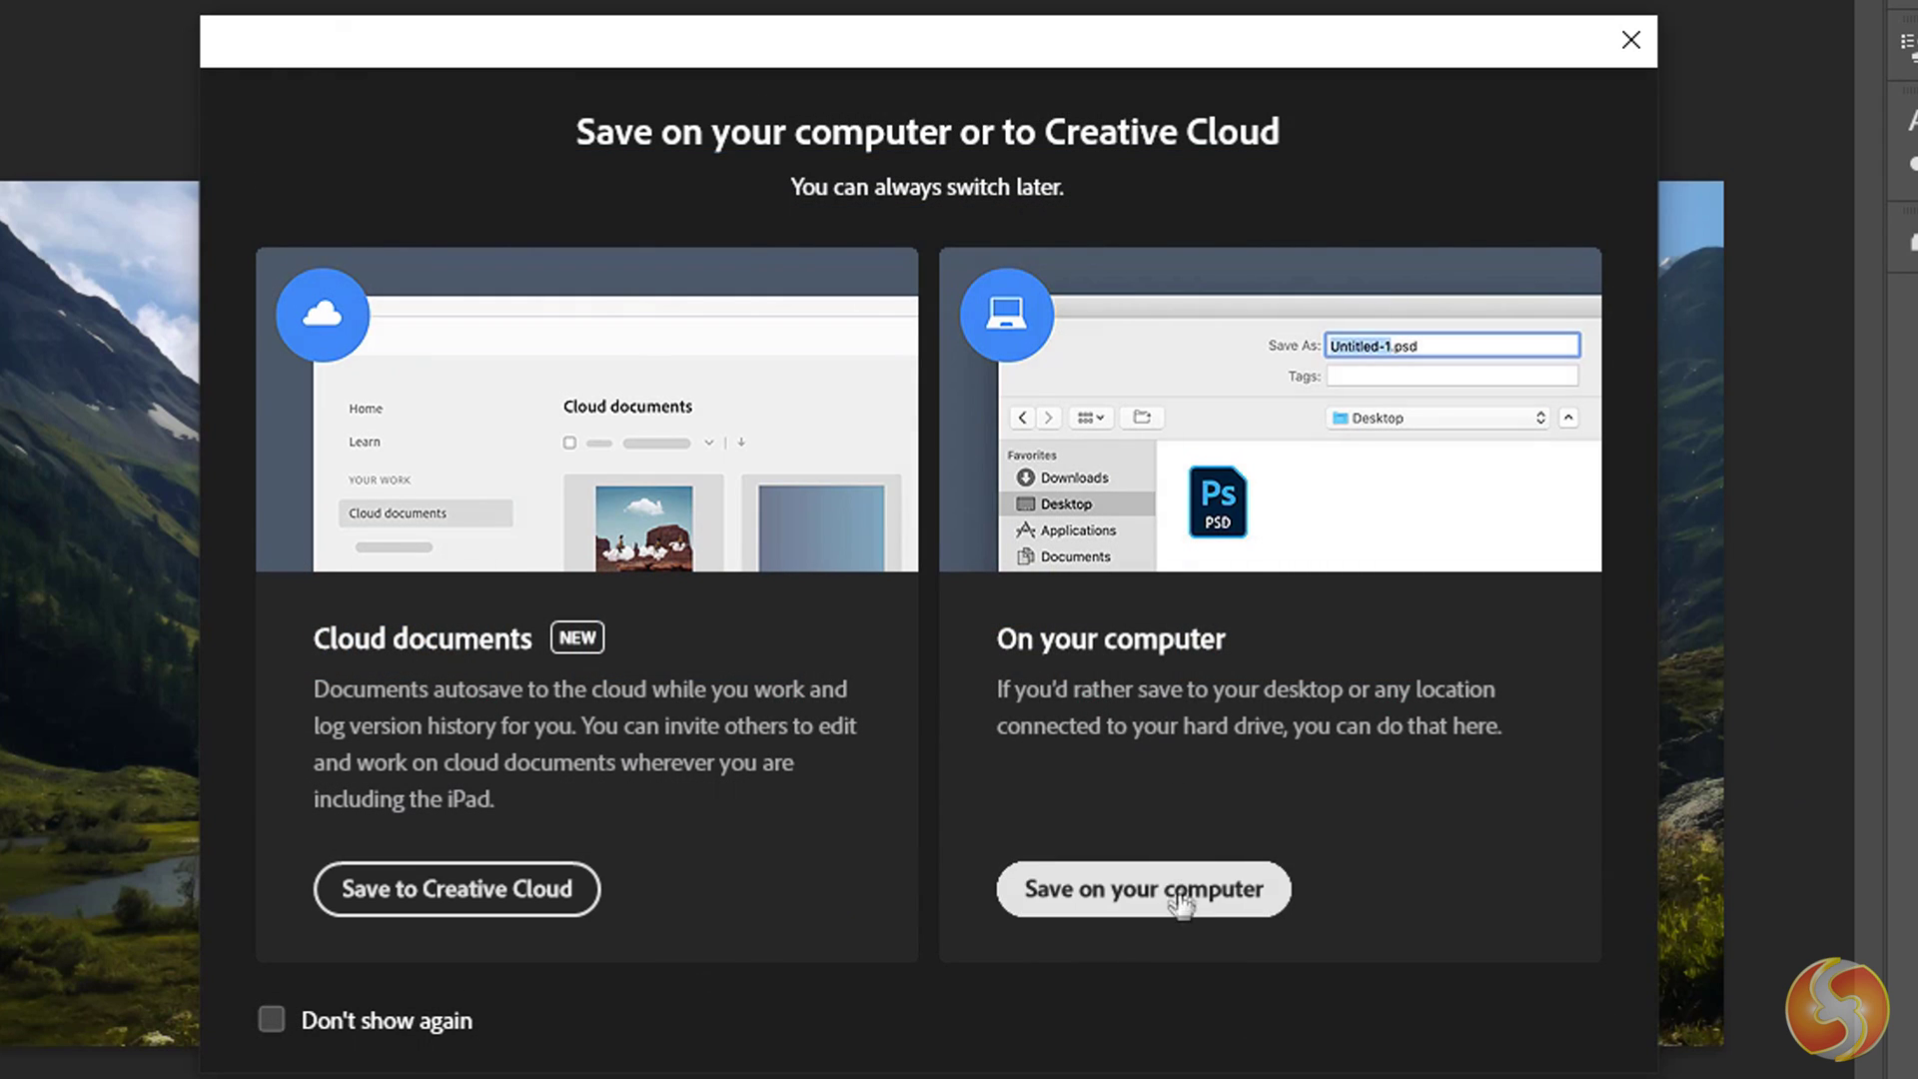
click(1178, 897)
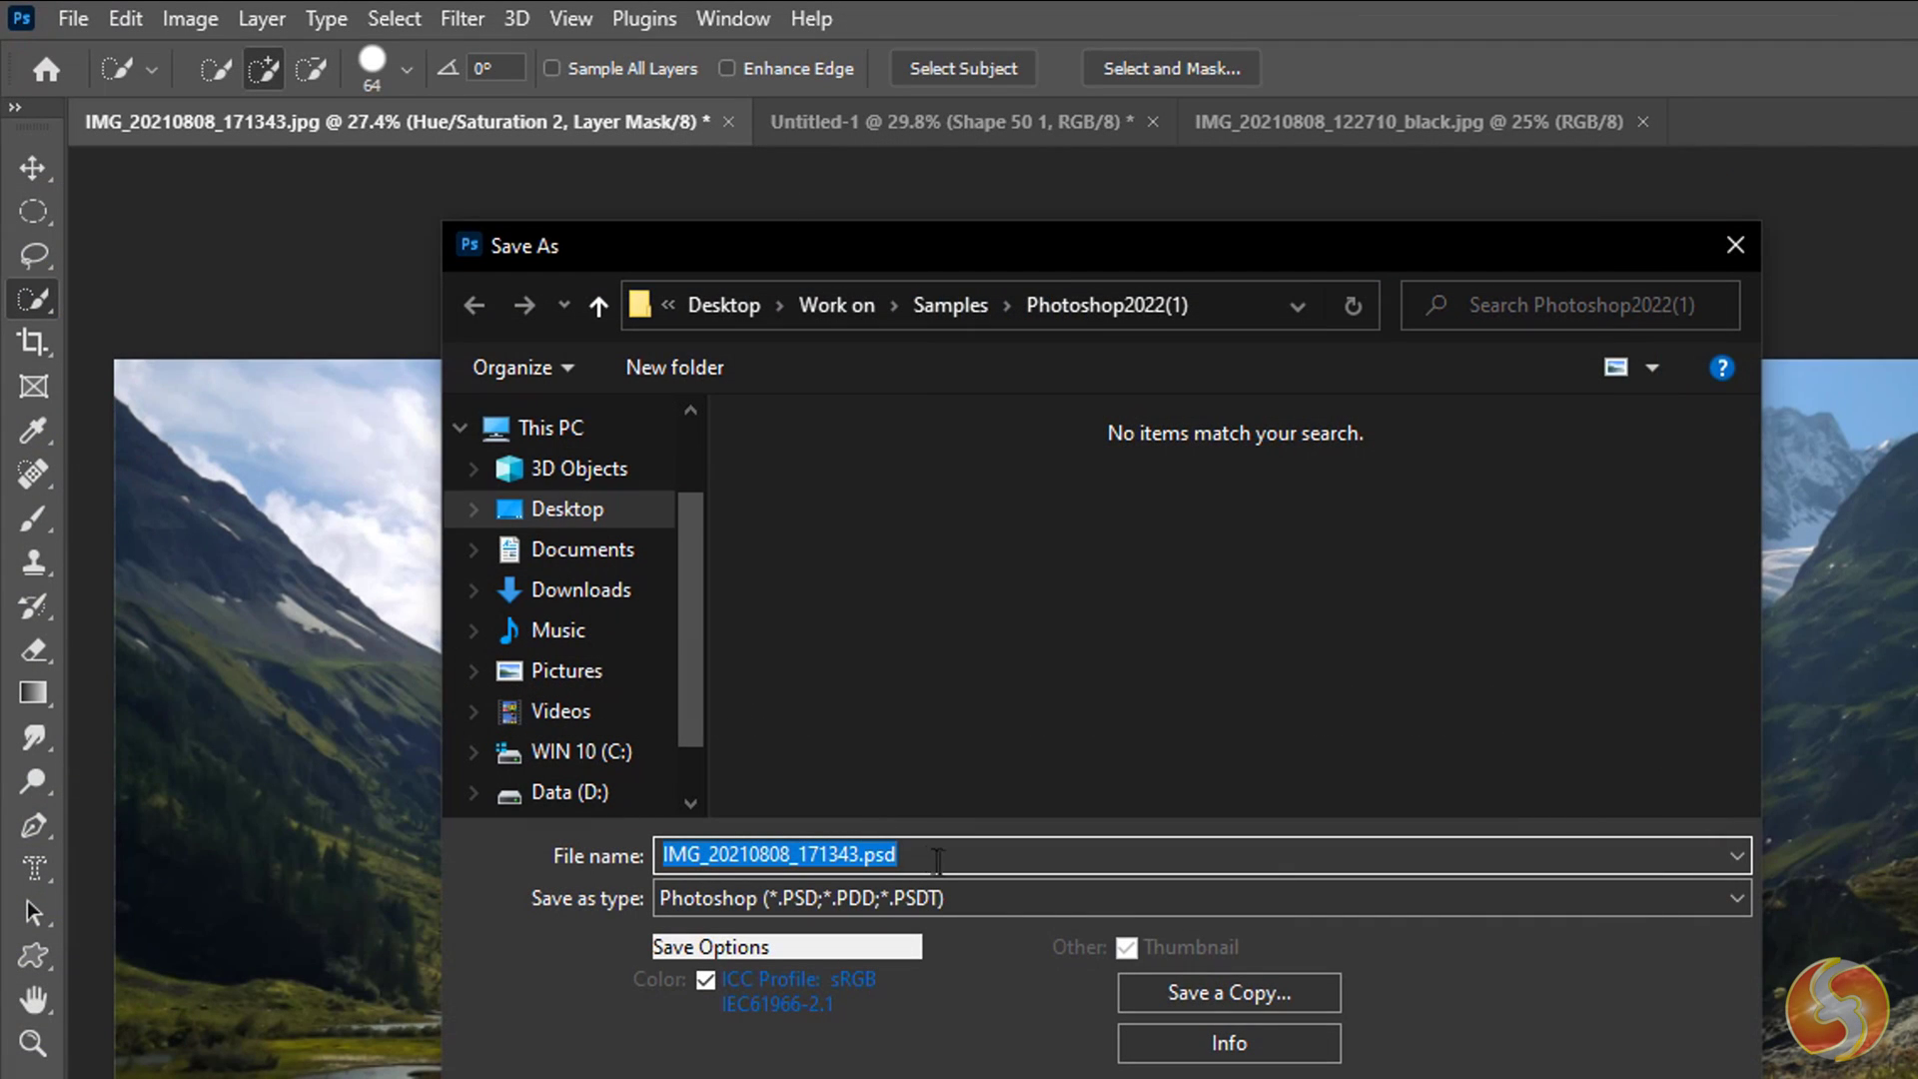
click(1016, 900)
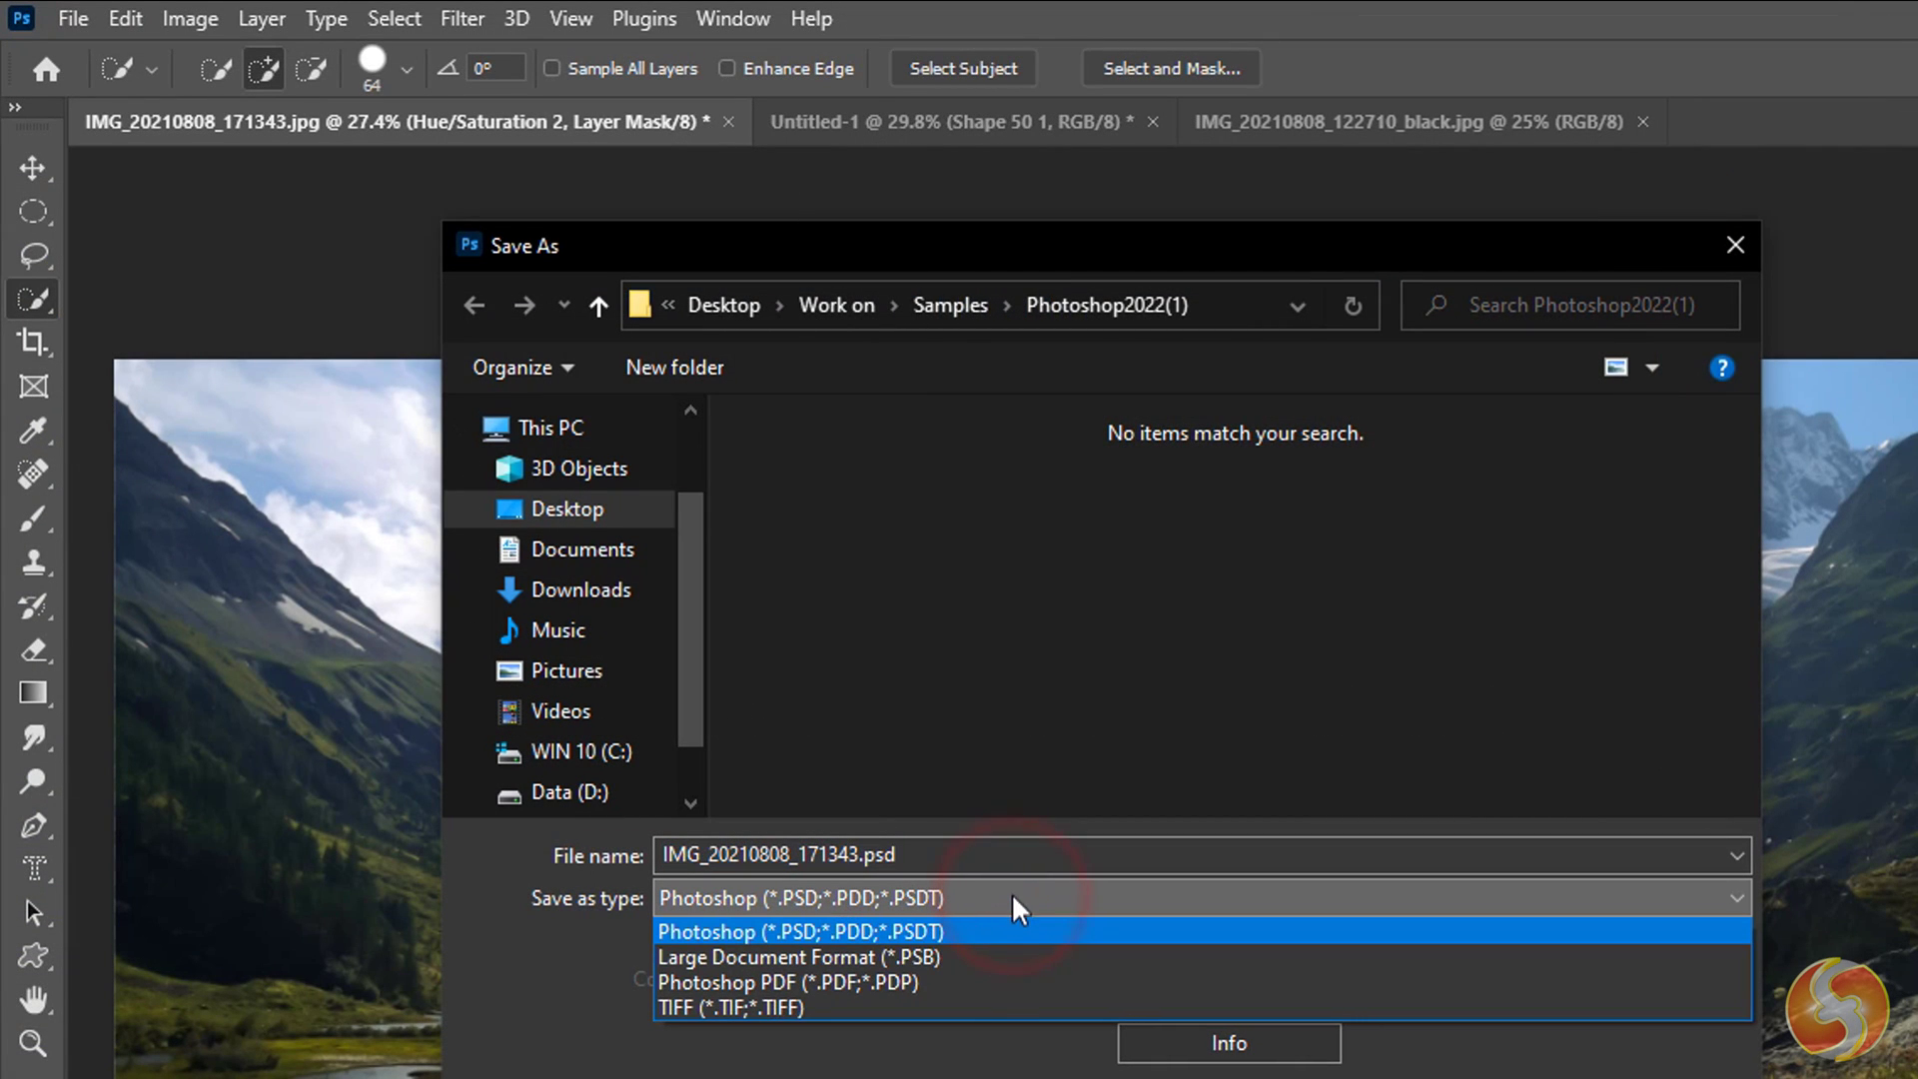
click(993, 931)
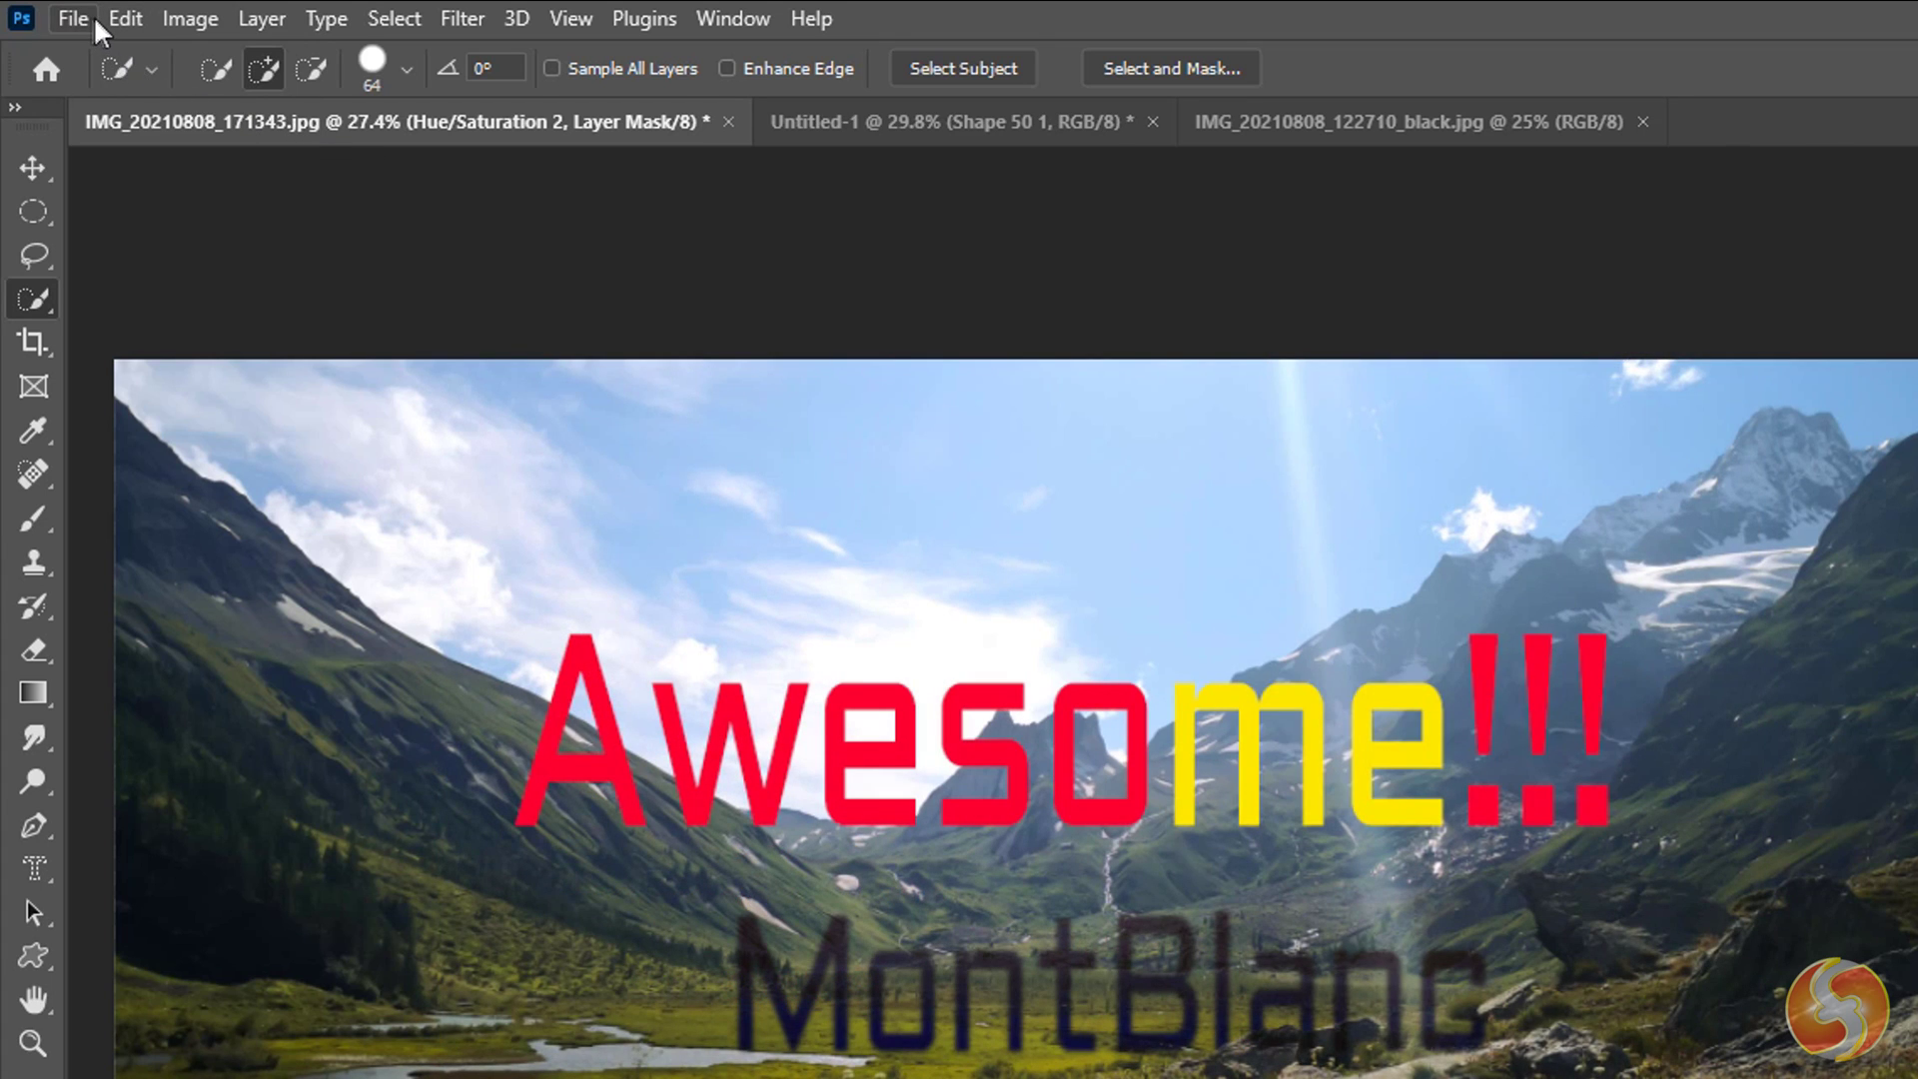
Start File > Save a Copy and pick JPEG, proposing IMG_20210808_171343 copy.jpg.
click(95, 22)
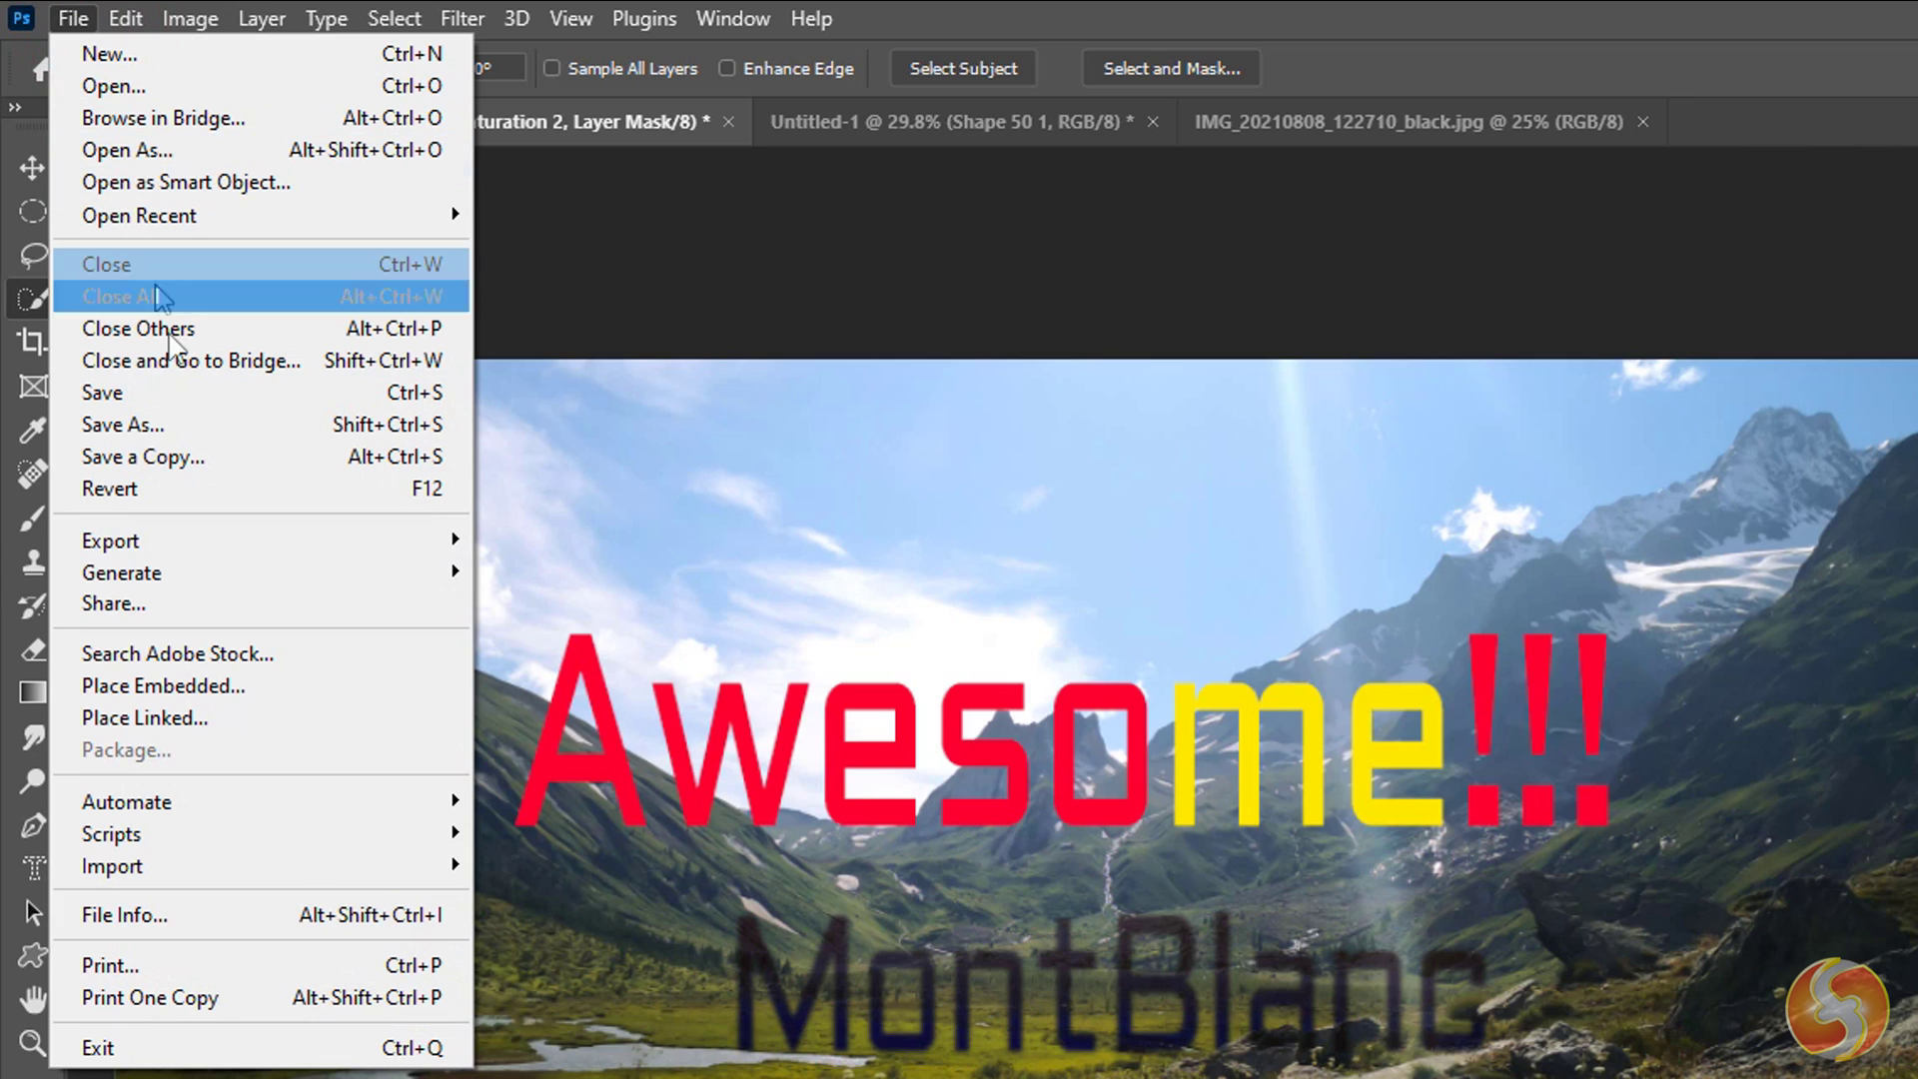
click(207, 456)
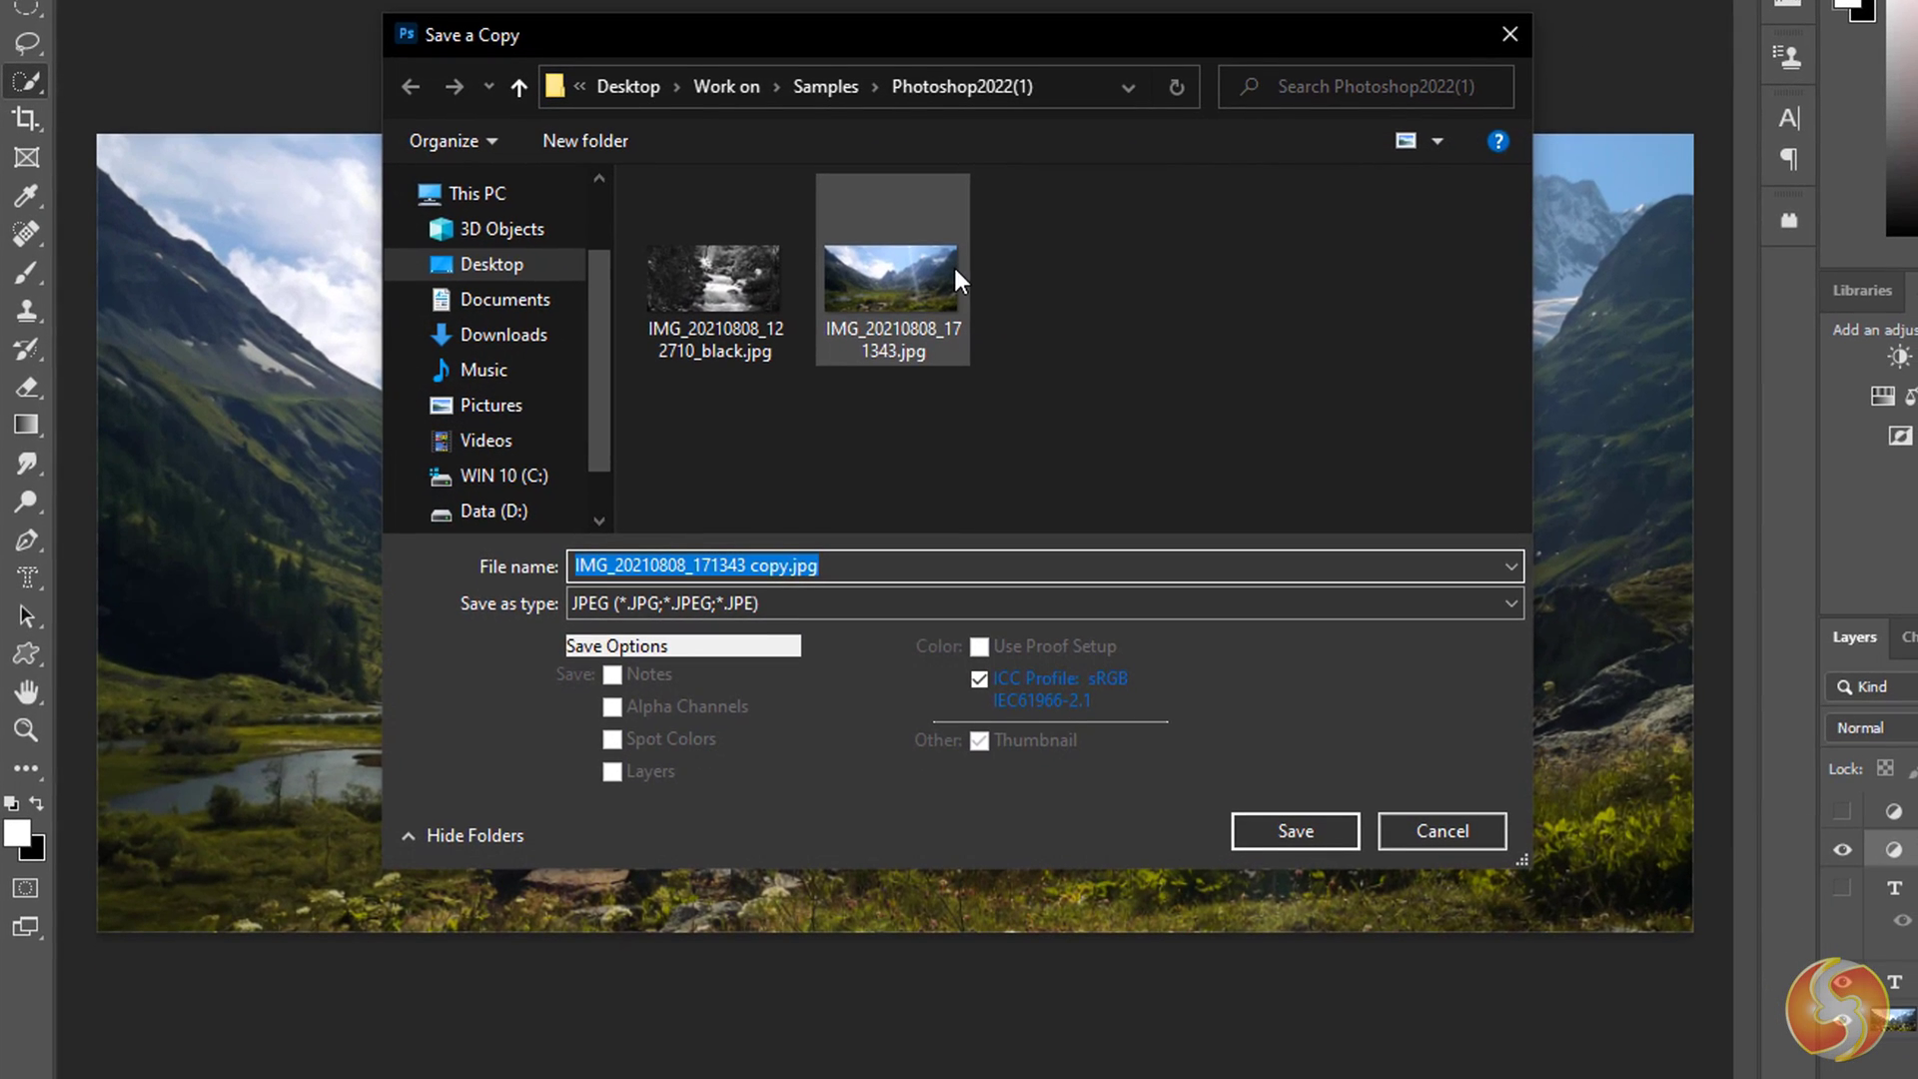
click(835, 603)
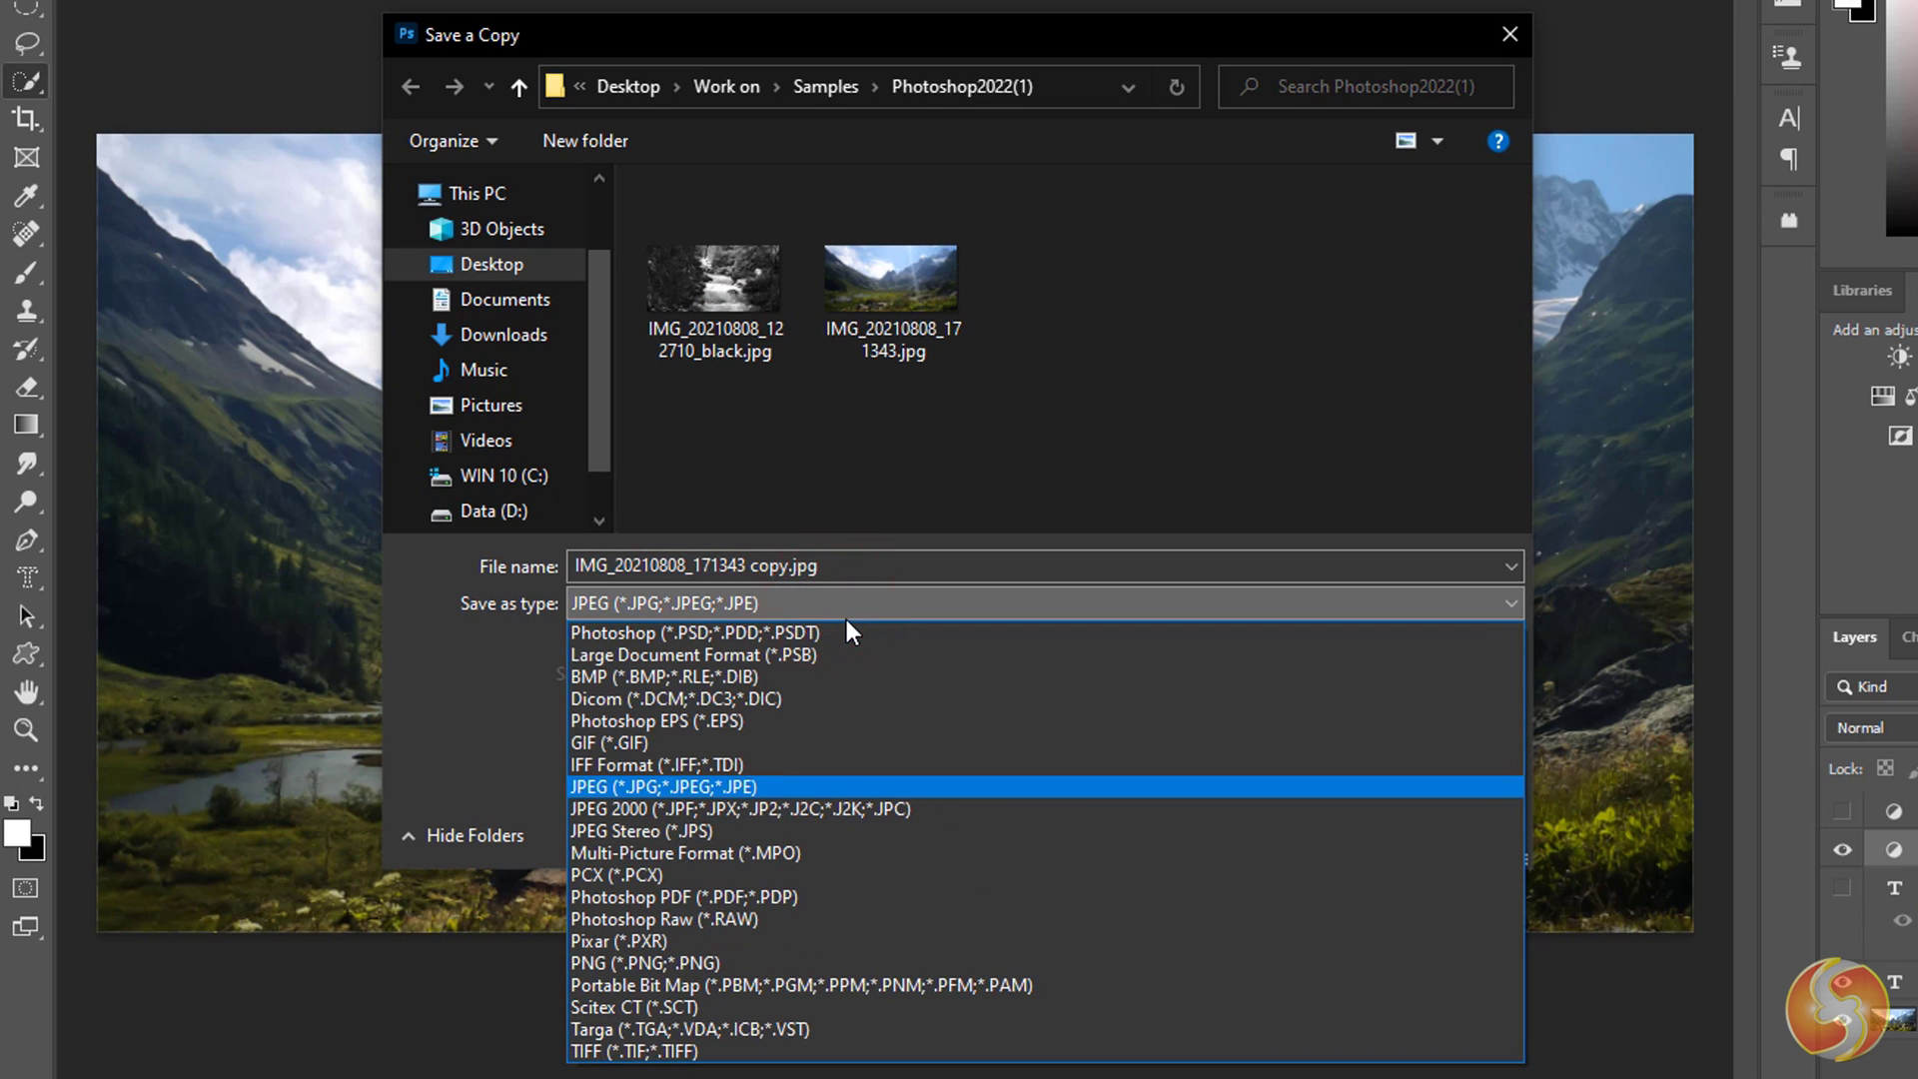